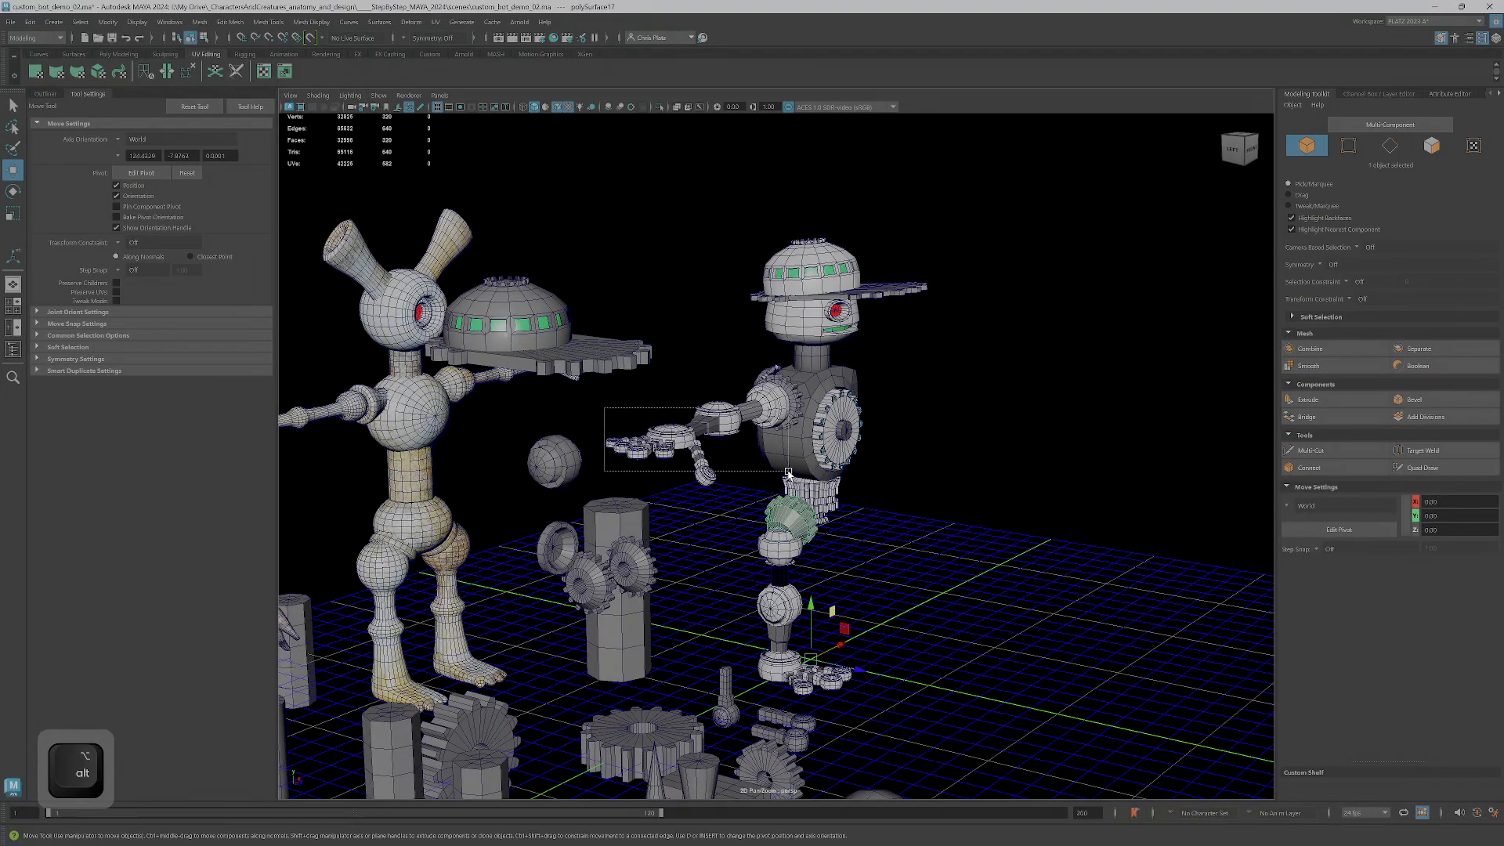
# - Select all parts of the hat-wearing robot and isolate them in the viewport
pyautogui.keyDown('ctrl'); pyautogui.keyDown('shift'); pyautogui.moveTo(749, 176); pyautogui.dragTo(830, 438); pyautogui.keyUp('shift'); pyautogui.keyUp('ctrl')
pyautogui.keyDown('alt'); pyautogui.moveTo(830, 439); pyautogui.dragTo(778, 372, button='right'); pyautogui.keyUp('alt')
pyautogui.hotkey('ctrl', '1')
# - Select the one-sided shoulder gear, arm and leg parts and snap their pivot to the grid origin
pyautogui.click(775, 366)
pyautogui.press('q')
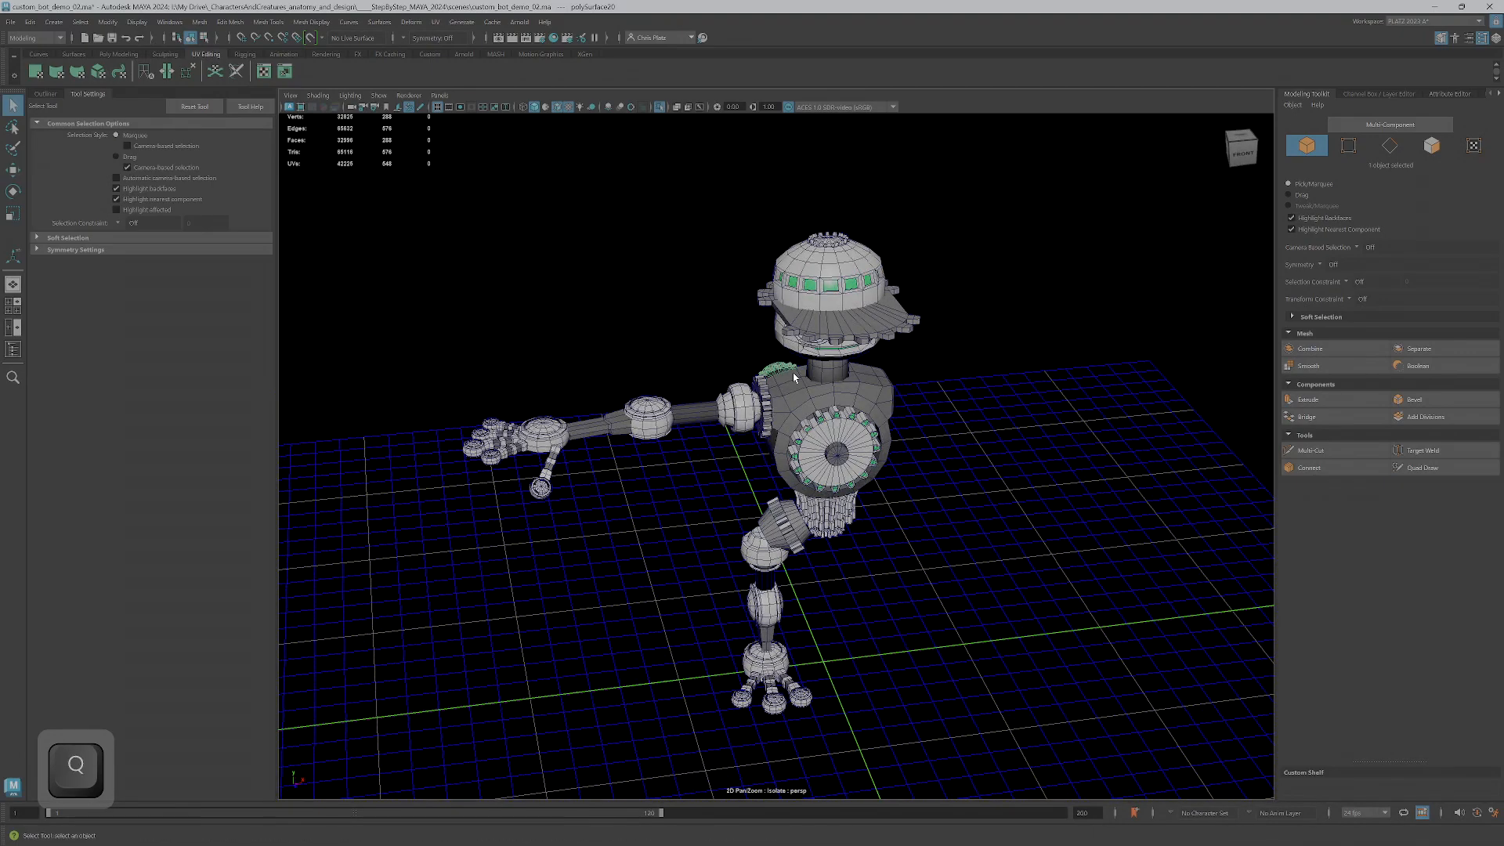
pyautogui.keyDown('ctrl'); pyautogui.keyDown('shift'); pyautogui.click(763, 397); pyautogui.keyUp('shift'); pyautogui.keyUp('ctrl')
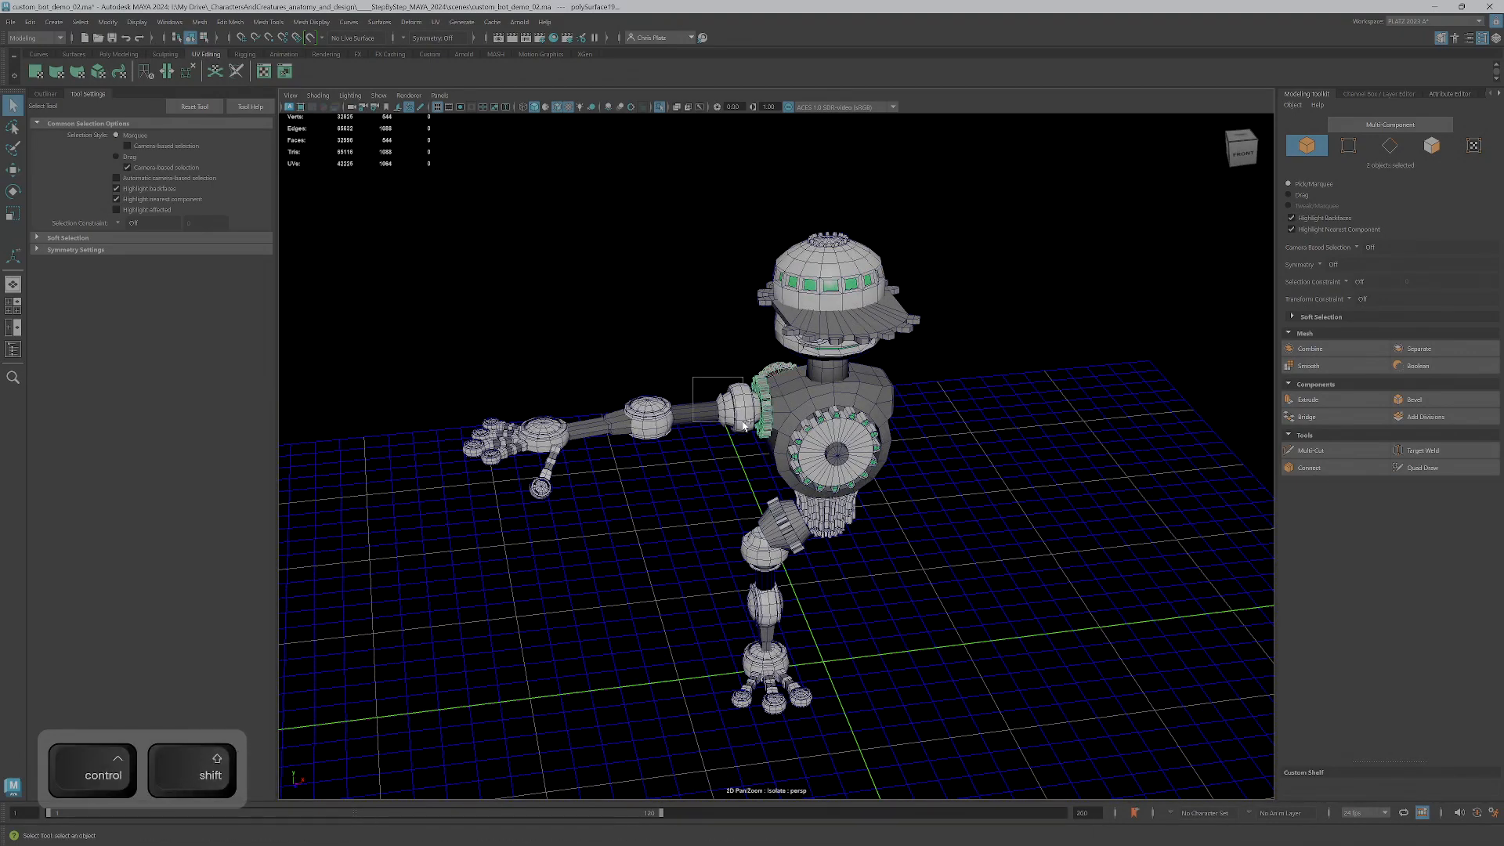
pyautogui.keyDown('ctrl'); pyautogui.keyDown('shift'); pyautogui.moveTo(744, 425); pyautogui.dragTo(744, 425); pyautogui.keyUp('shift'); pyautogui.keyUp('ctrl')
pyautogui.keyDown('ctrl'); pyautogui.keyDown('shift'); pyautogui.moveTo(425, 363); pyautogui.dragTo(664, 525); pyautogui.keyUp('shift'); pyautogui.keyUp('ctrl')
pyautogui.press('w')
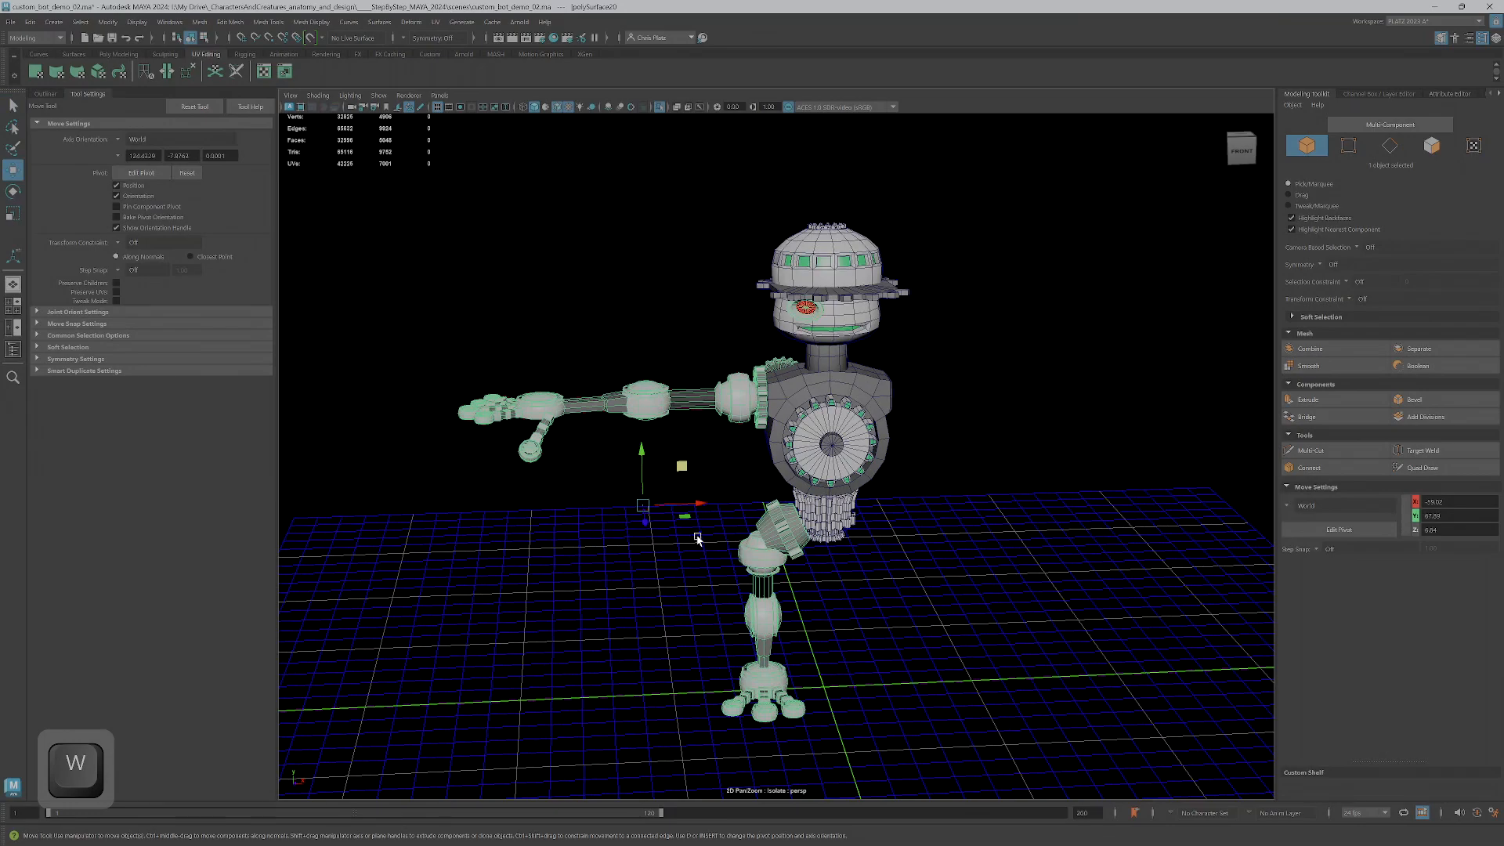
pyautogui.press('d')
pyautogui.press('x')
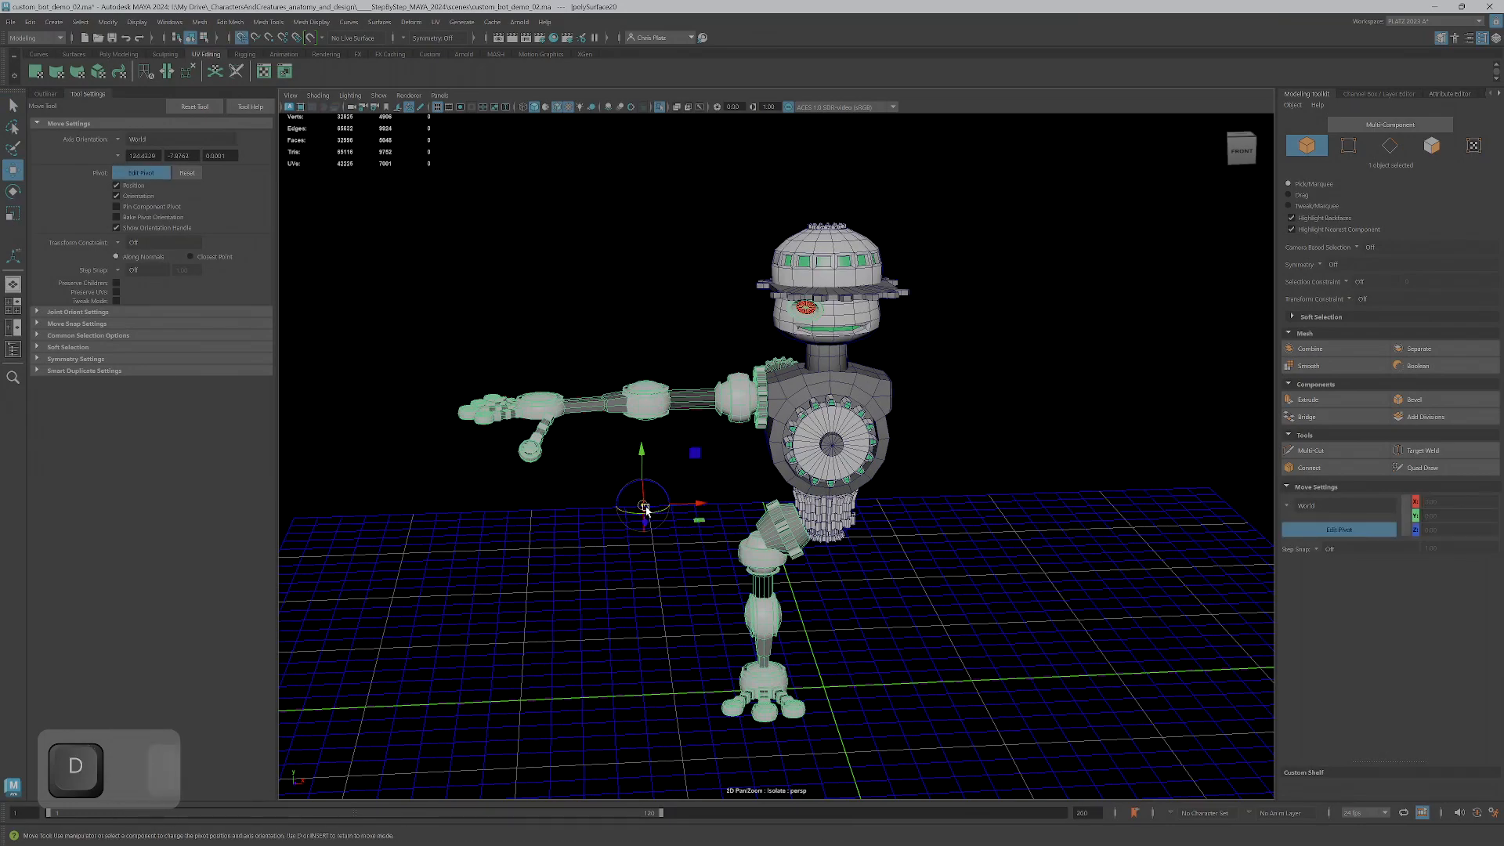
pyautogui.moveTo(644, 509); pyautogui.dragTo(824, 687)
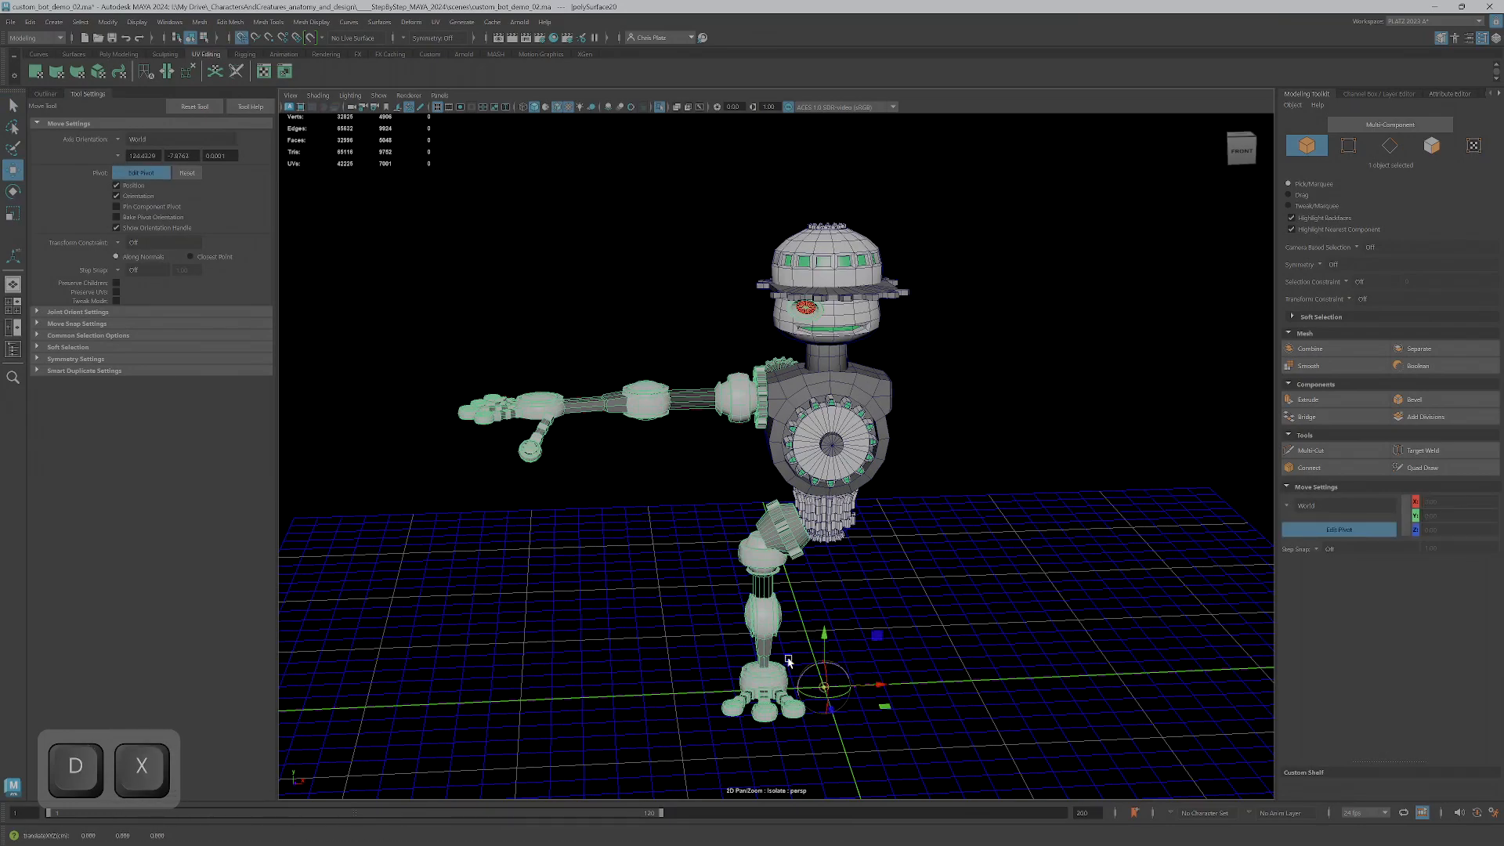
# - Show the channel attributes and delete the construction history of the robot's body mesh
pyautogui.click(128, 53)
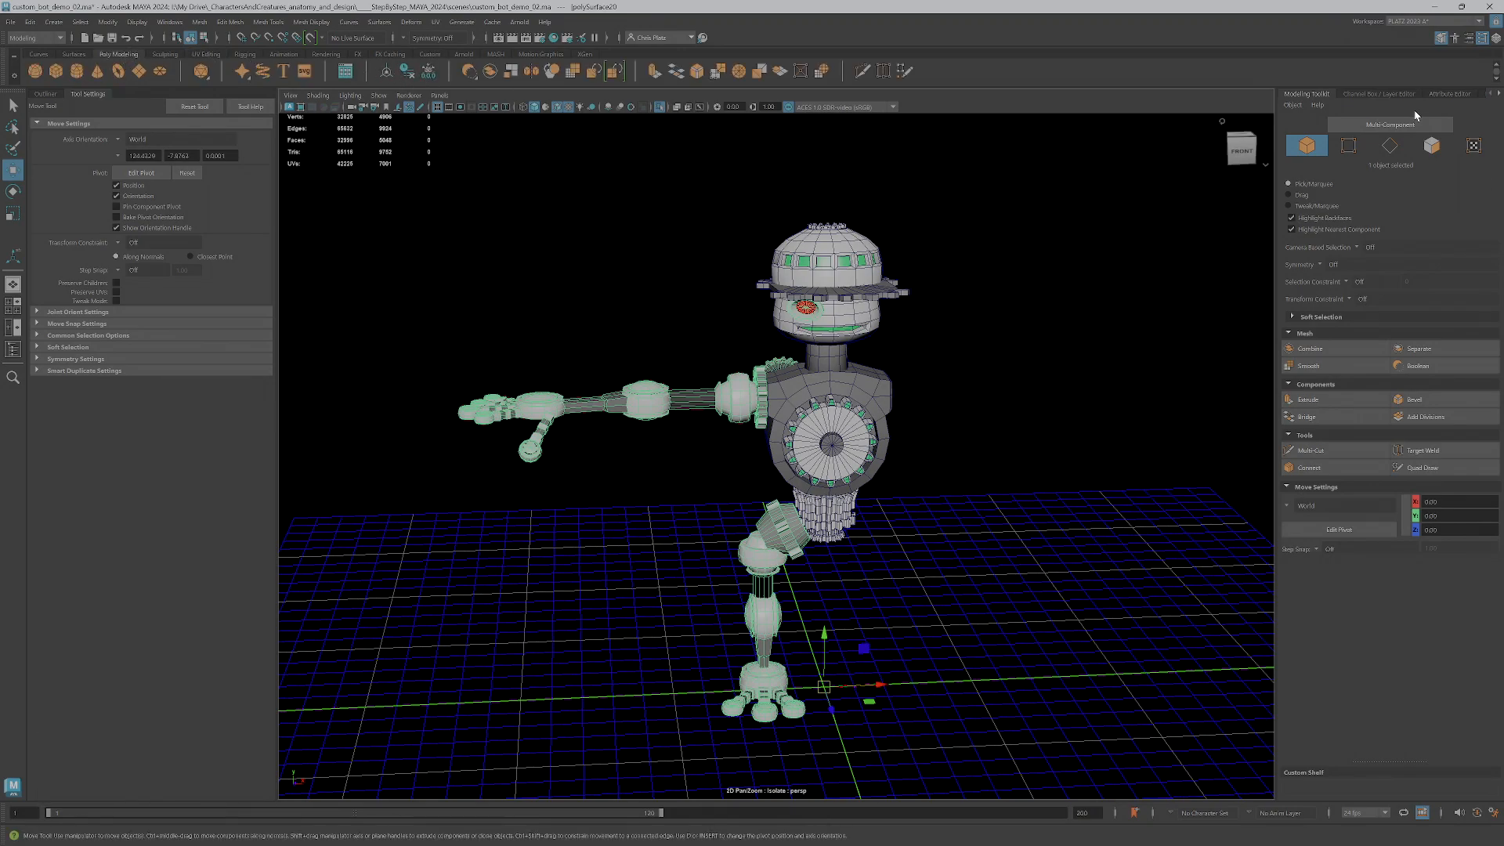
pyautogui.click(1384, 94)
pyautogui.click(865, 401)
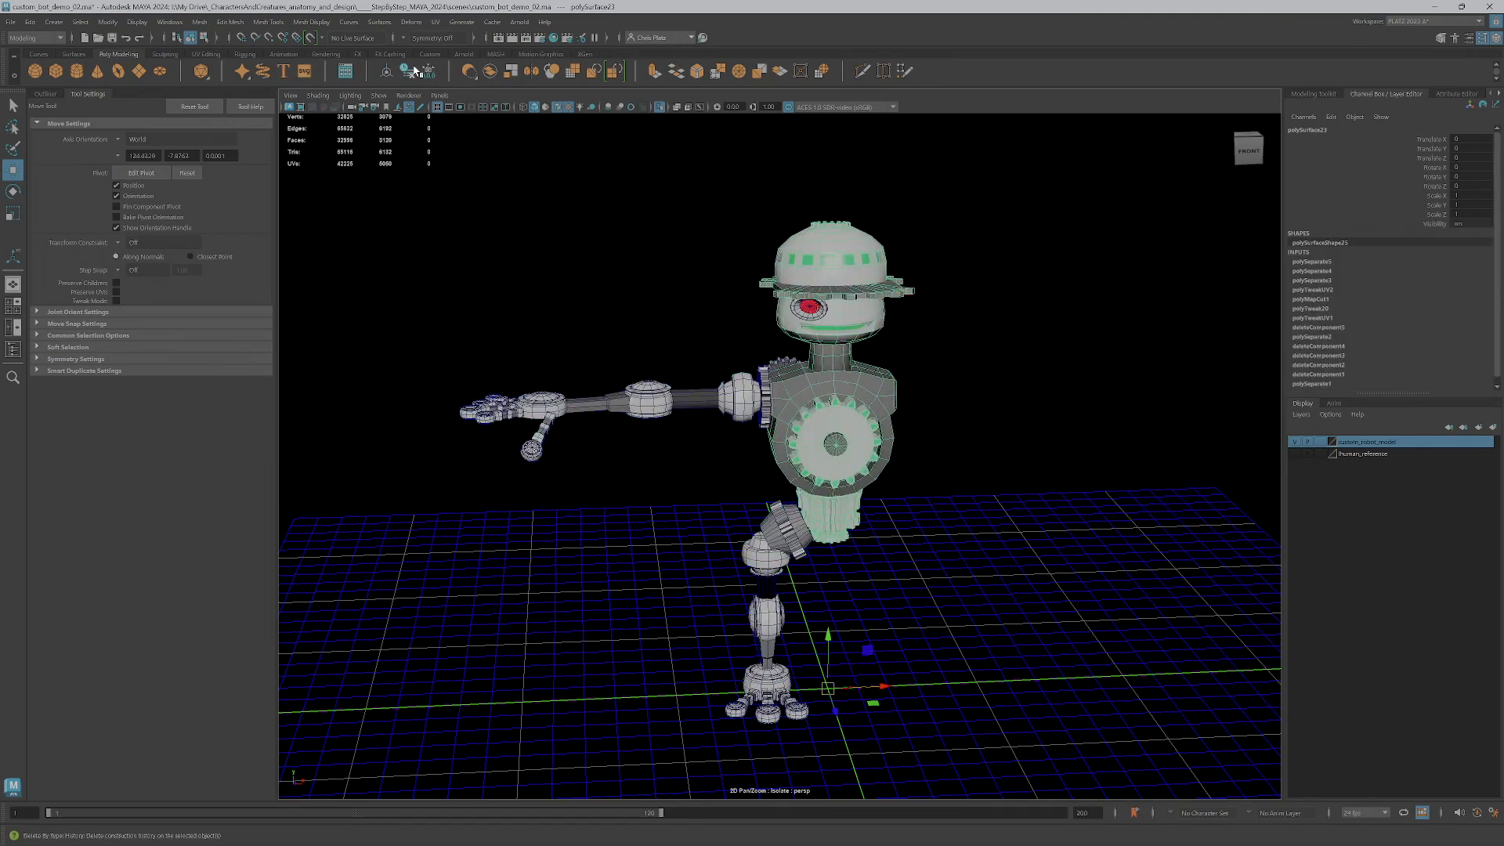
pyautogui.click(415, 69)
# - Select only the arm and leg mesh and duplicate it mirrored to the robot's other side with Scale X -1
pyautogui.keyDown('ctrl'); pyautogui.keyDown('shift'); pyautogui.click(731, 402); pyautogui.keyUp('shift'); pyautogui.keyUp('ctrl')
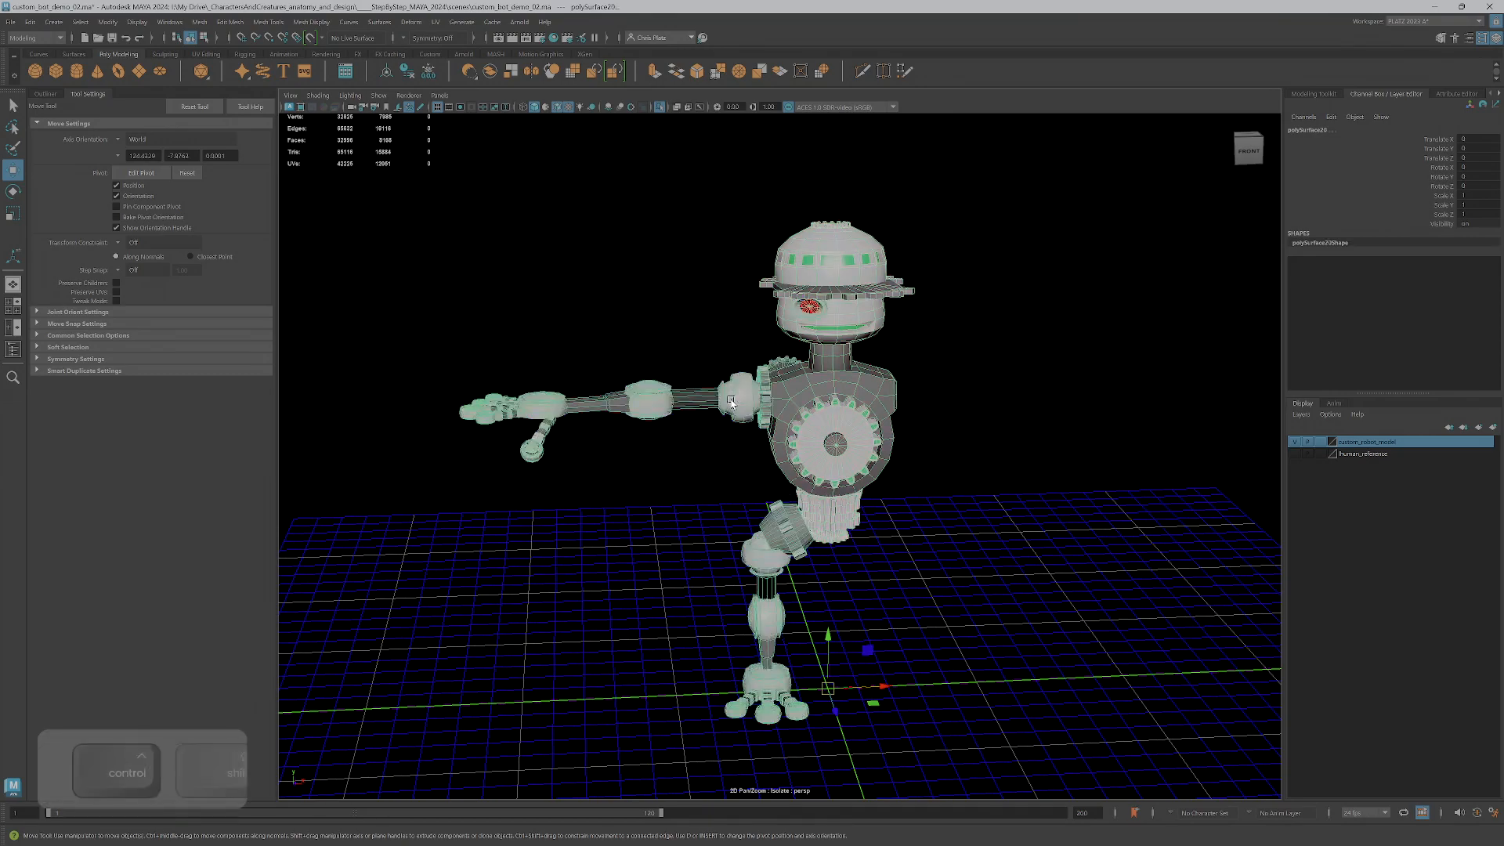
pyautogui.click(779, 555)
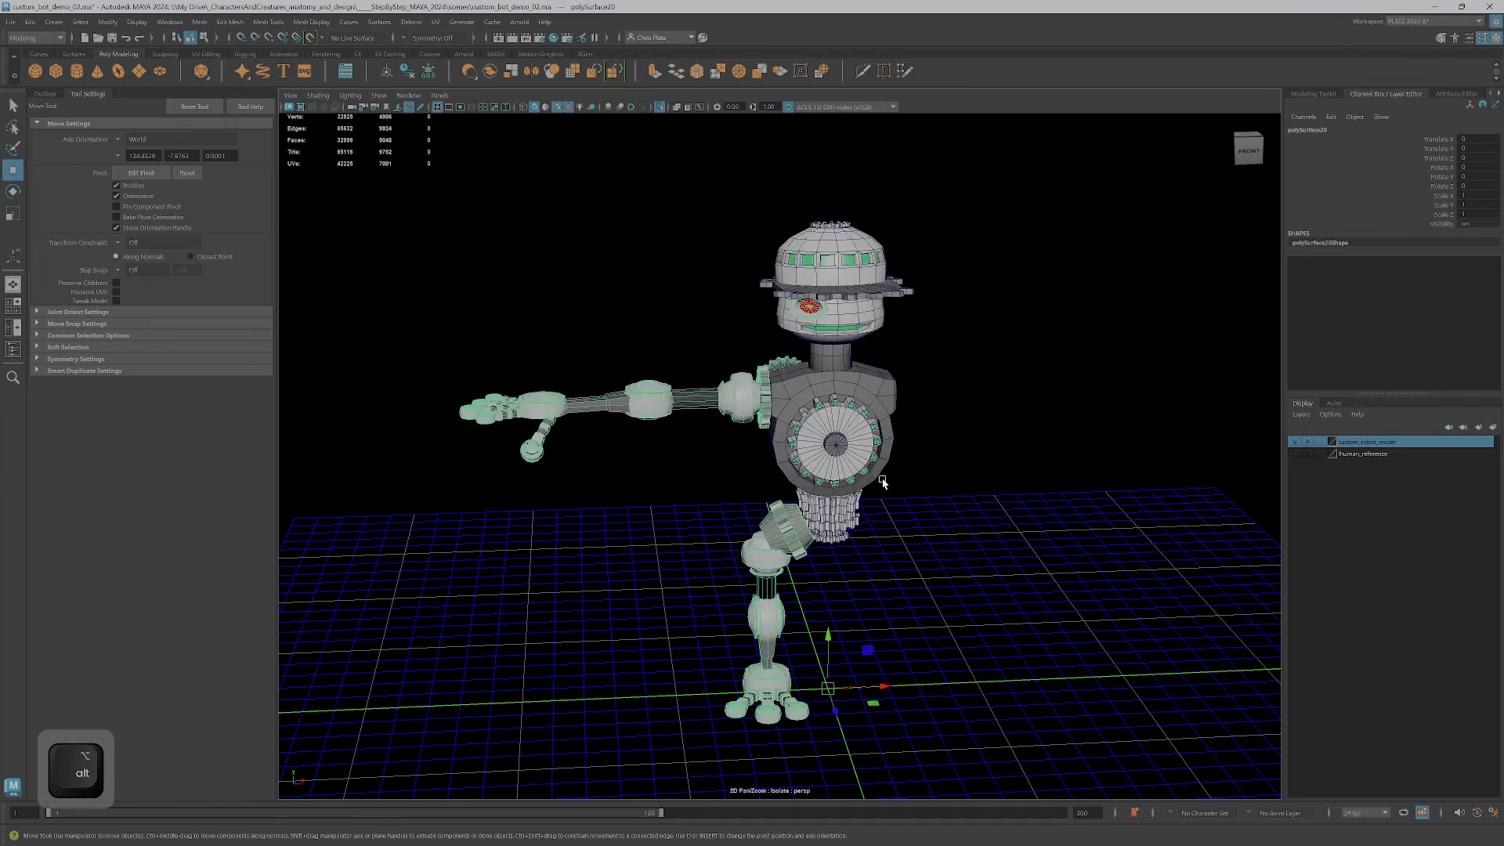
pyautogui.hotkey('ctrl', 'shift', 'd')
# - Select the body and both sets of limbs and combine them into a single mesh
pyautogui.keyDown('ctrl'); pyautogui.keyDown('shift'); pyautogui.click(779, 509); pyautogui.keyUp('shift'); pyautogui.keyUp('ctrl')
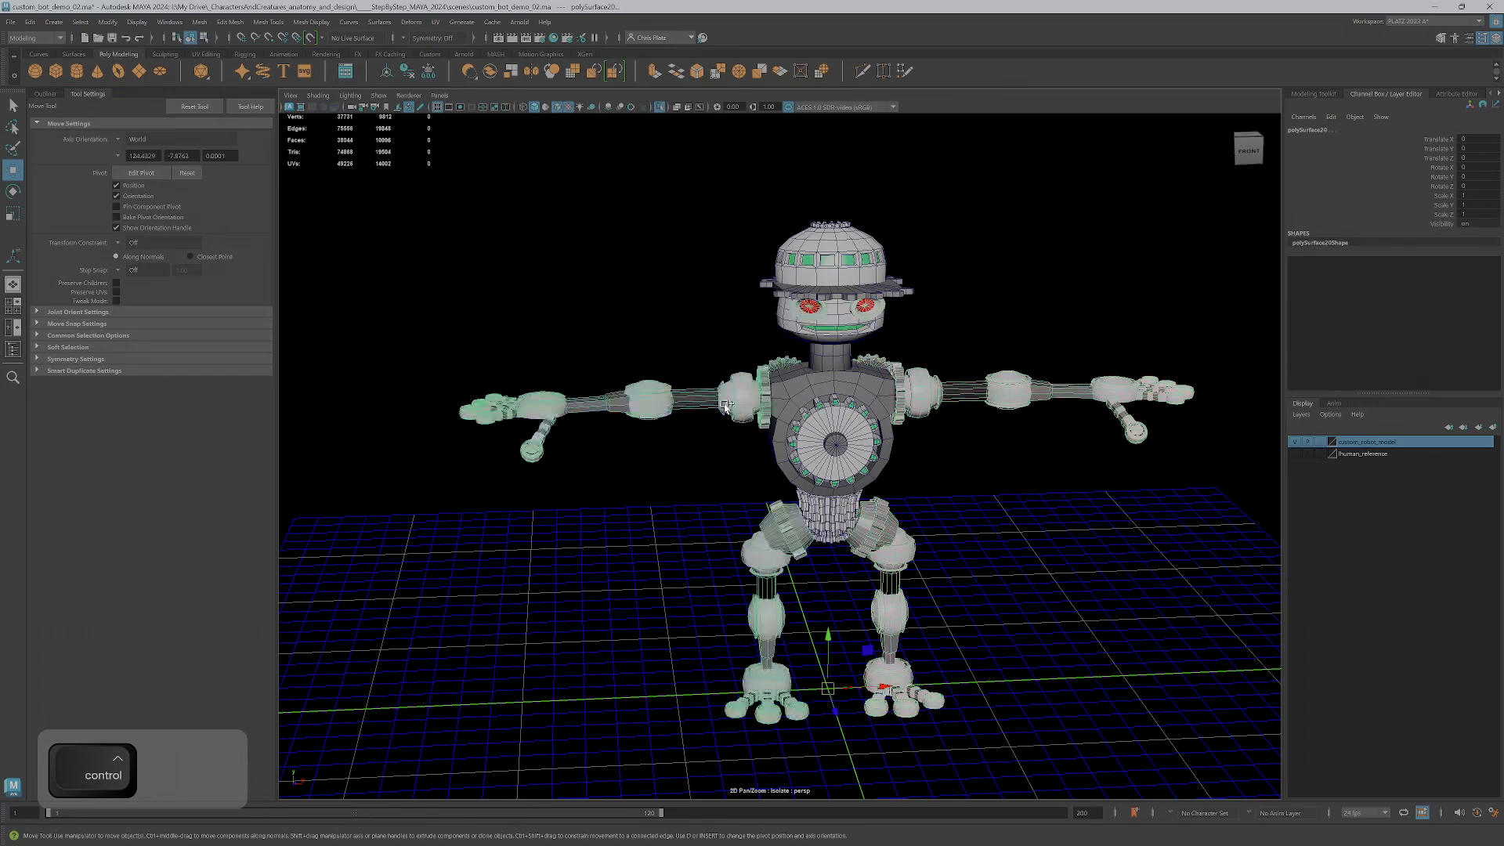
pyautogui.keyDown('ctrl'); pyautogui.keyDown('shift'); pyautogui.moveTo(625, 235); pyautogui.dragTo(1002, 666); pyautogui.keyUp('shift'); pyautogui.keyUp('ctrl')
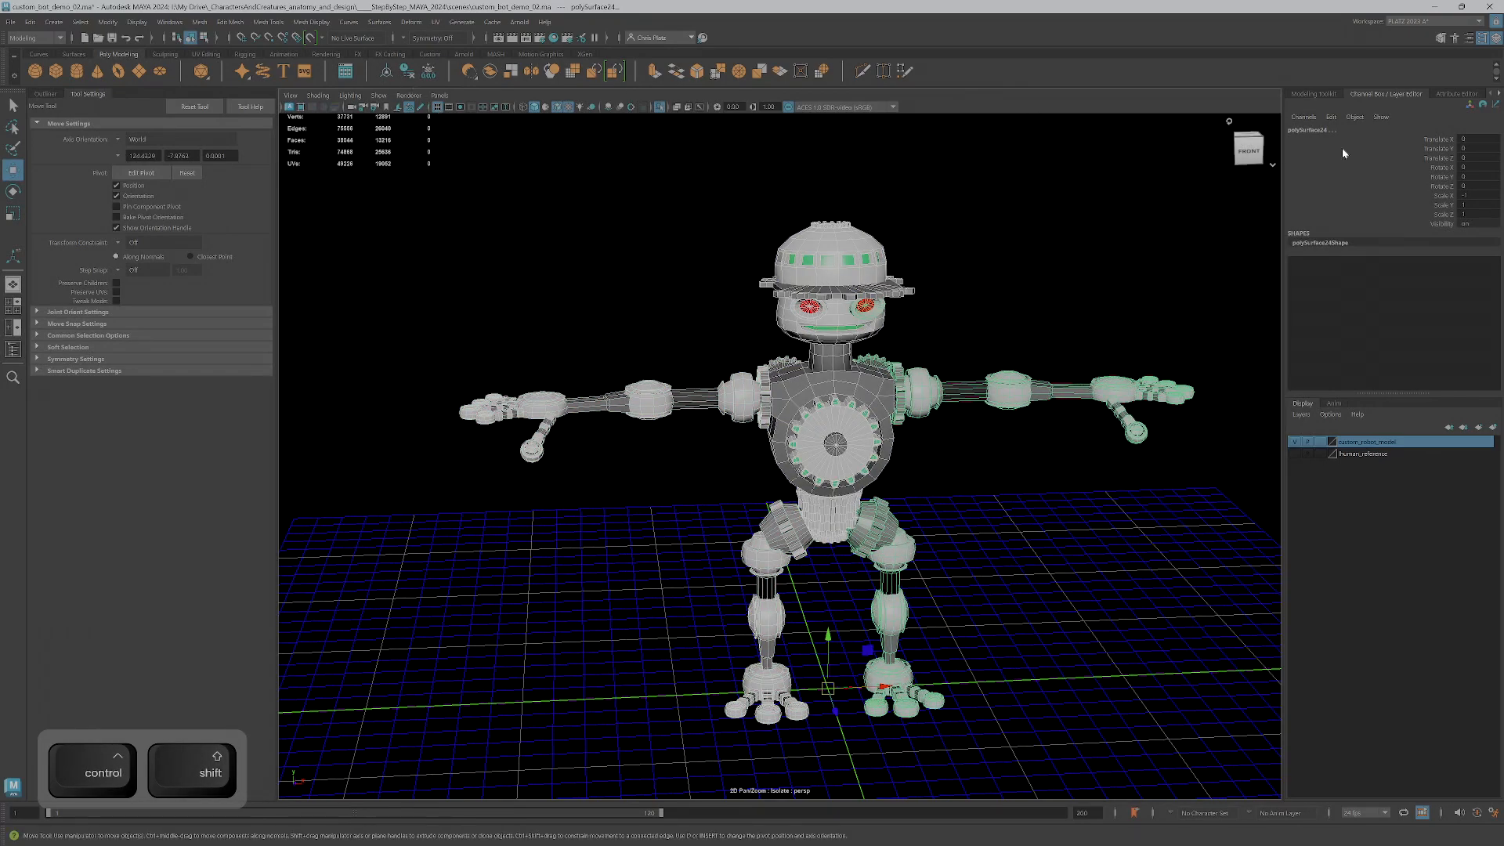
pyautogui.click(1442, 38)
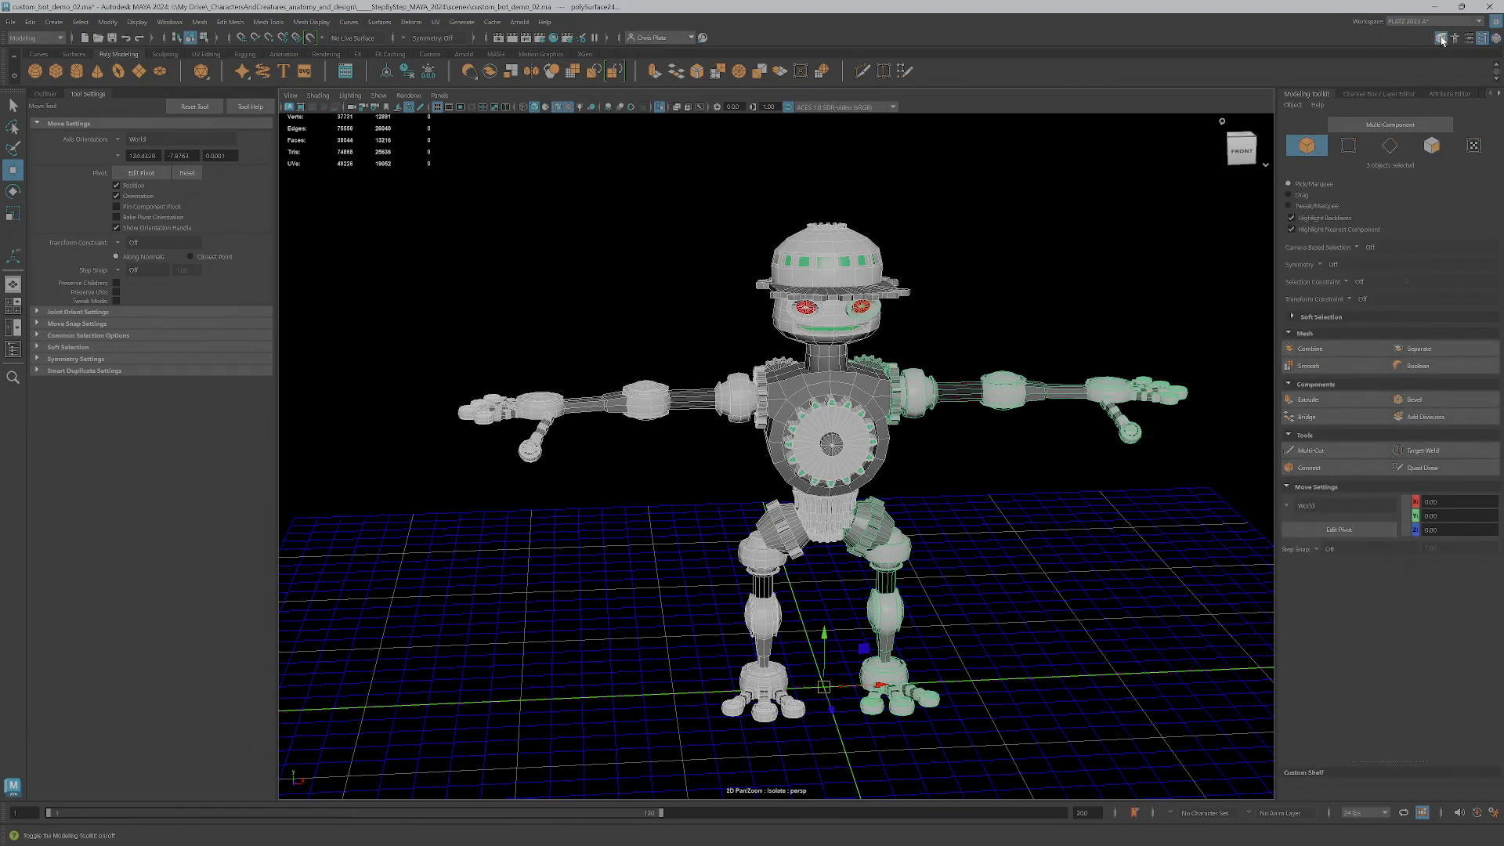
pyautogui.click(1347, 349)
# - Snap the combined robot mesh's pivot to the grid origin
pyautogui.press('w')
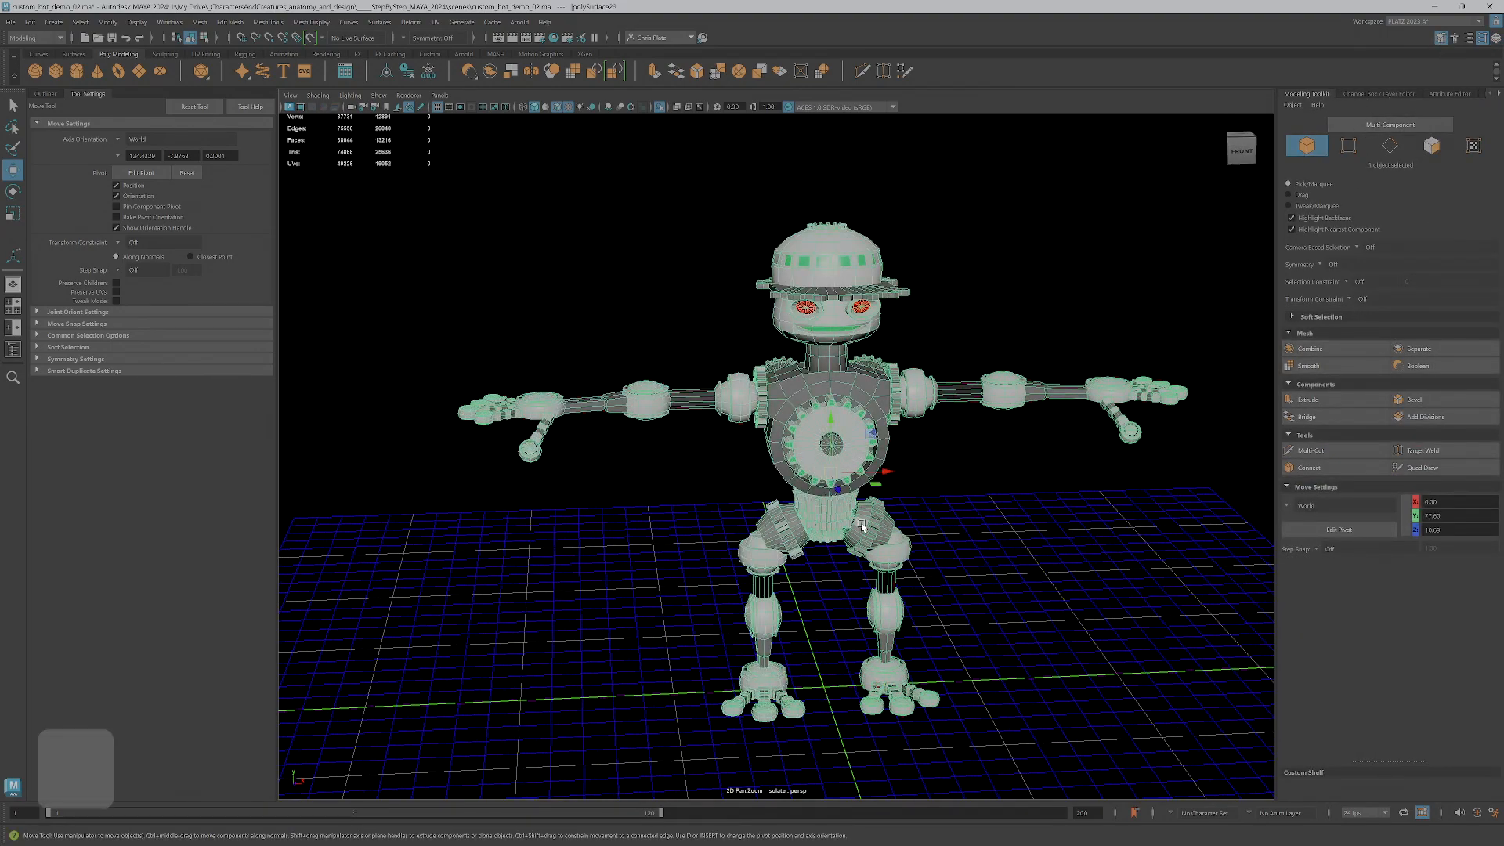
pyautogui.press('d')
pyautogui.press('x')
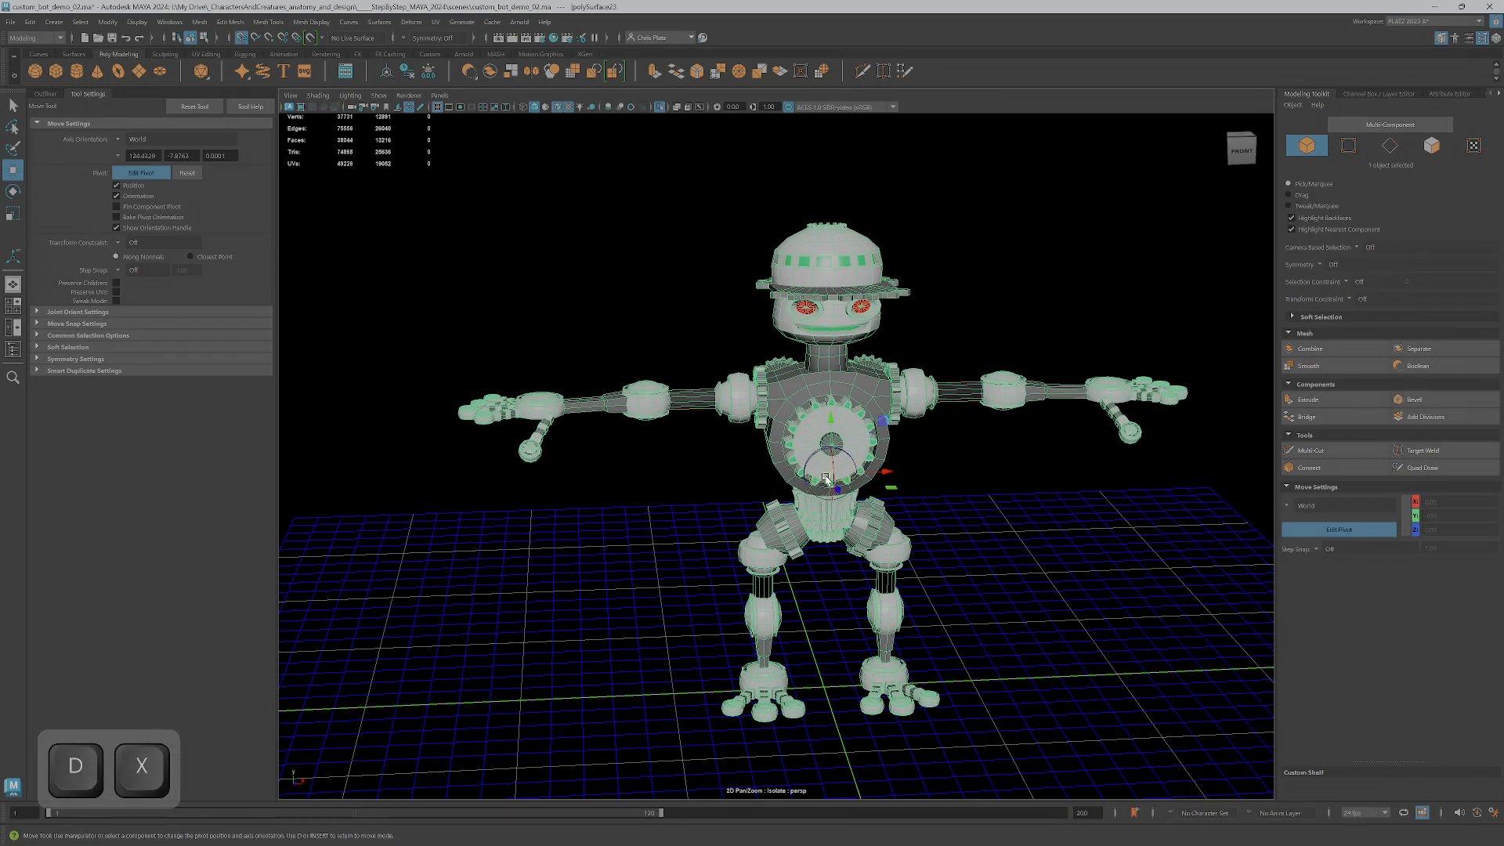
pyautogui.moveTo(828, 492); pyautogui.dragTo(825, 691)
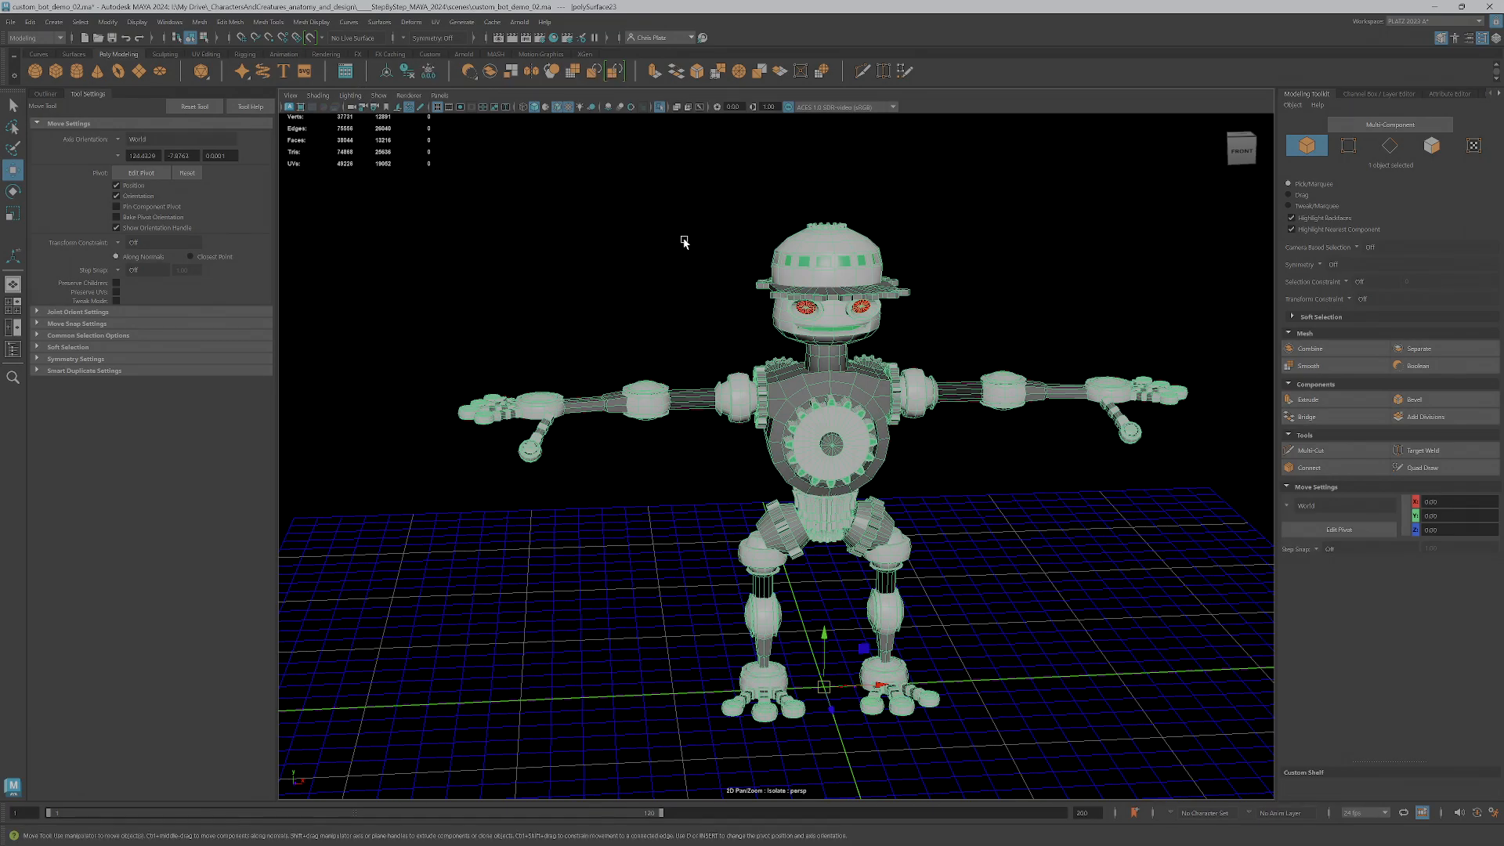
# - Open the UV Editor for the combined robot mesh and place its window beside the character
pyautogui.keyDown('alt'); pyautogui.moveTo(799, 600); pyautogui.dragTo(841, 533); pyautogui.keyUp('alt')
pyautogui.scroll(-3, 822, 537)
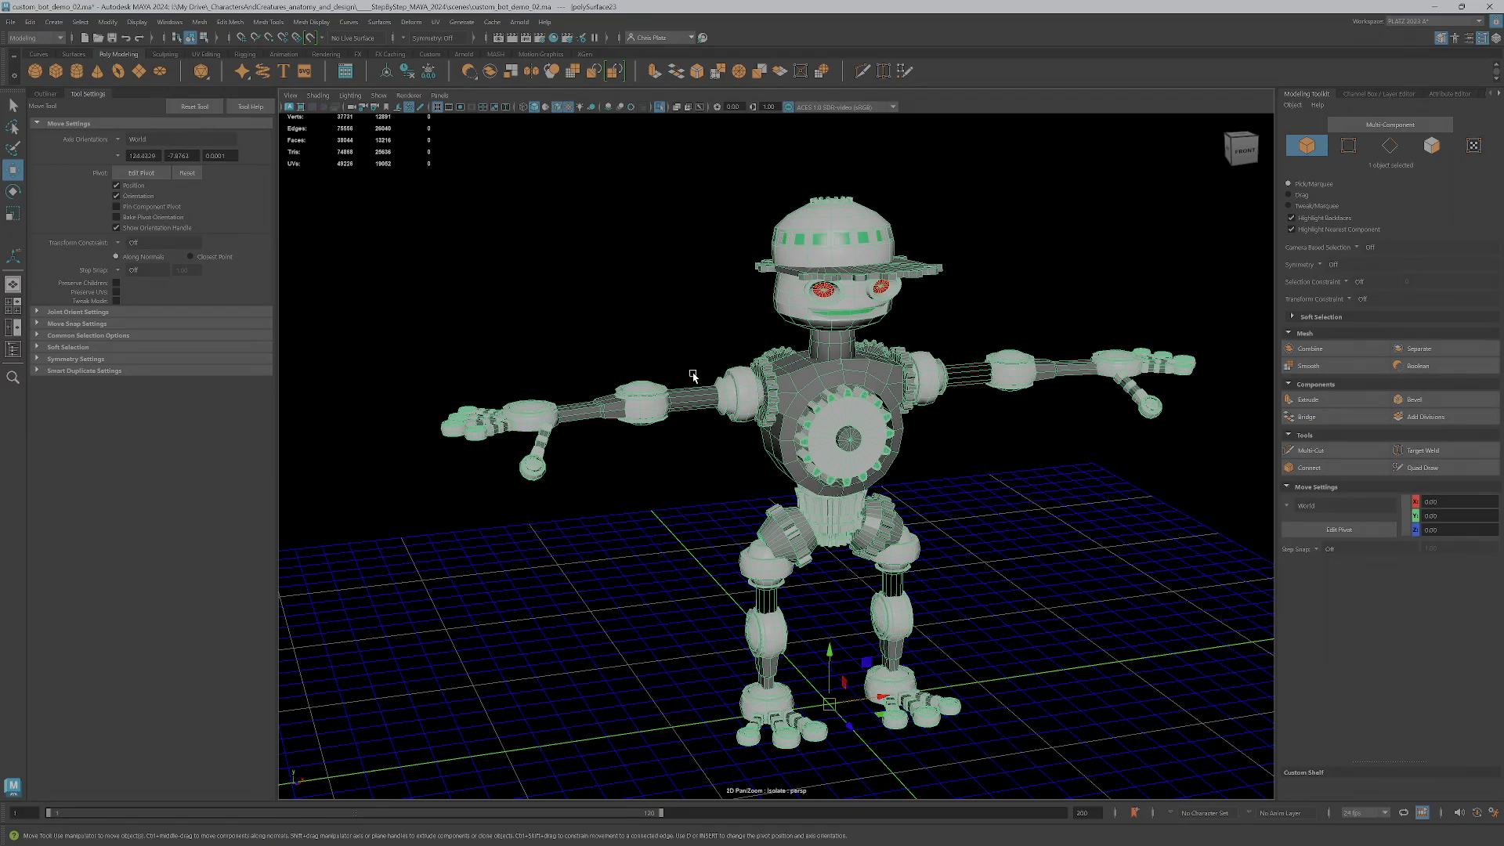
pyautogui.moveTo(771, 448)
pyautogui.keyDown('alt'); pyautogui.mouseDown()
pyautogui.moveTo(728, 503)
pyautogui.moveTo(885, 502)
pyautogui.moveTo(779, 475)
pyautogui.mouseUp(); pyautogui.keyUp('alt')
pyautogui.scroll(4, 740, 499)
pyautogui.scroll(-3, 764, 534)
pyautogui.keyDown('alt'); pyautogui.moveTo(779, 475); pyautogui.dragTo(688, 420, button='middle'); pyautogui.keyUp('alt')
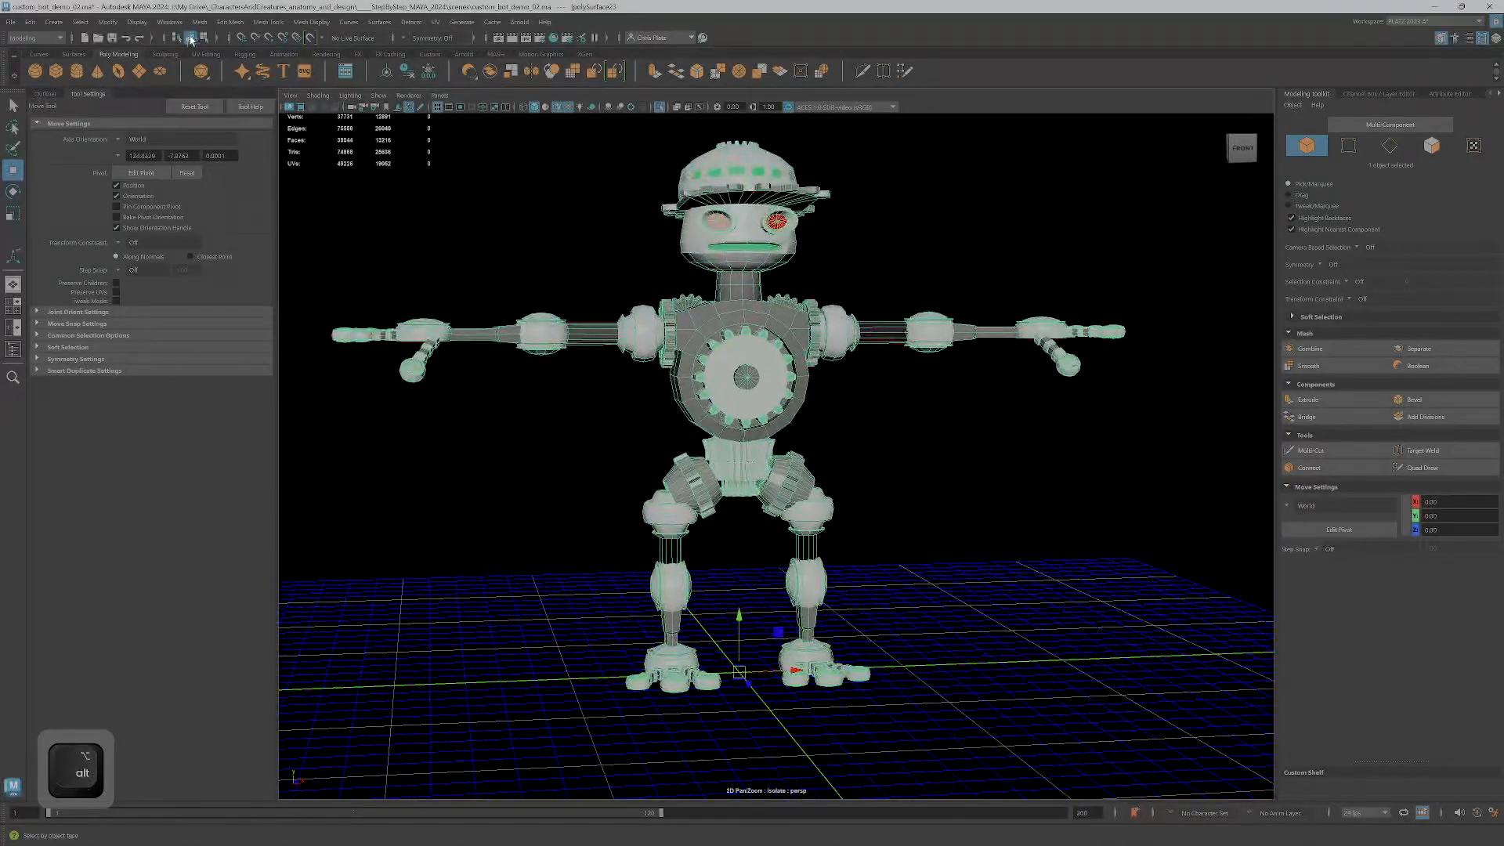
pyautogui.click(202, 54)
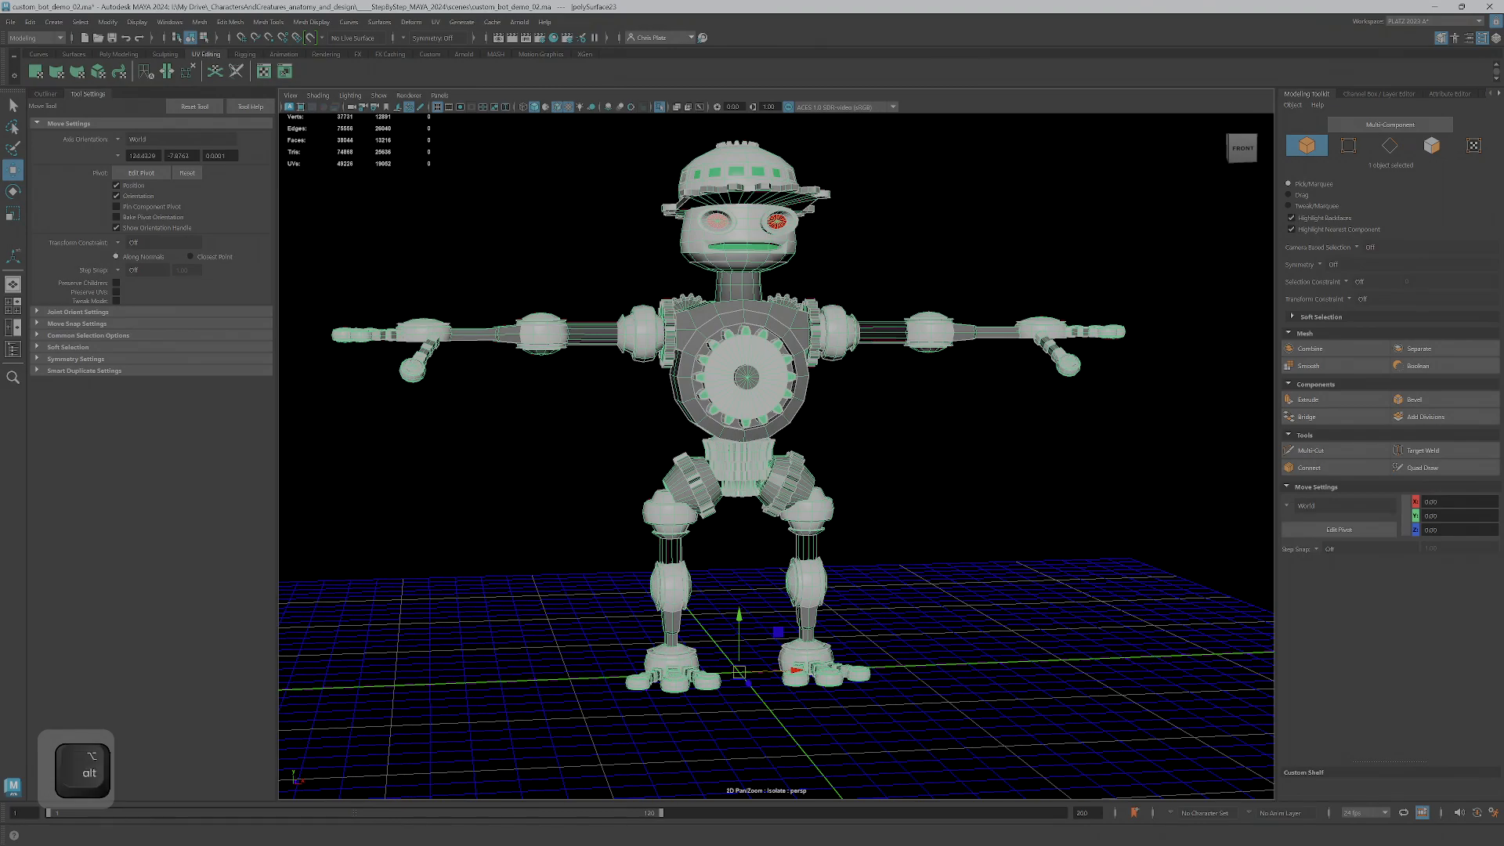
pyautogui.moveTo(894, 228); pyautogui.dragTo(1297, 194)
# - Select the faces of the collapsed UV shells in the apparently empty area just below the UV origin
pyautogui.scroll(-7, 1170, 483)
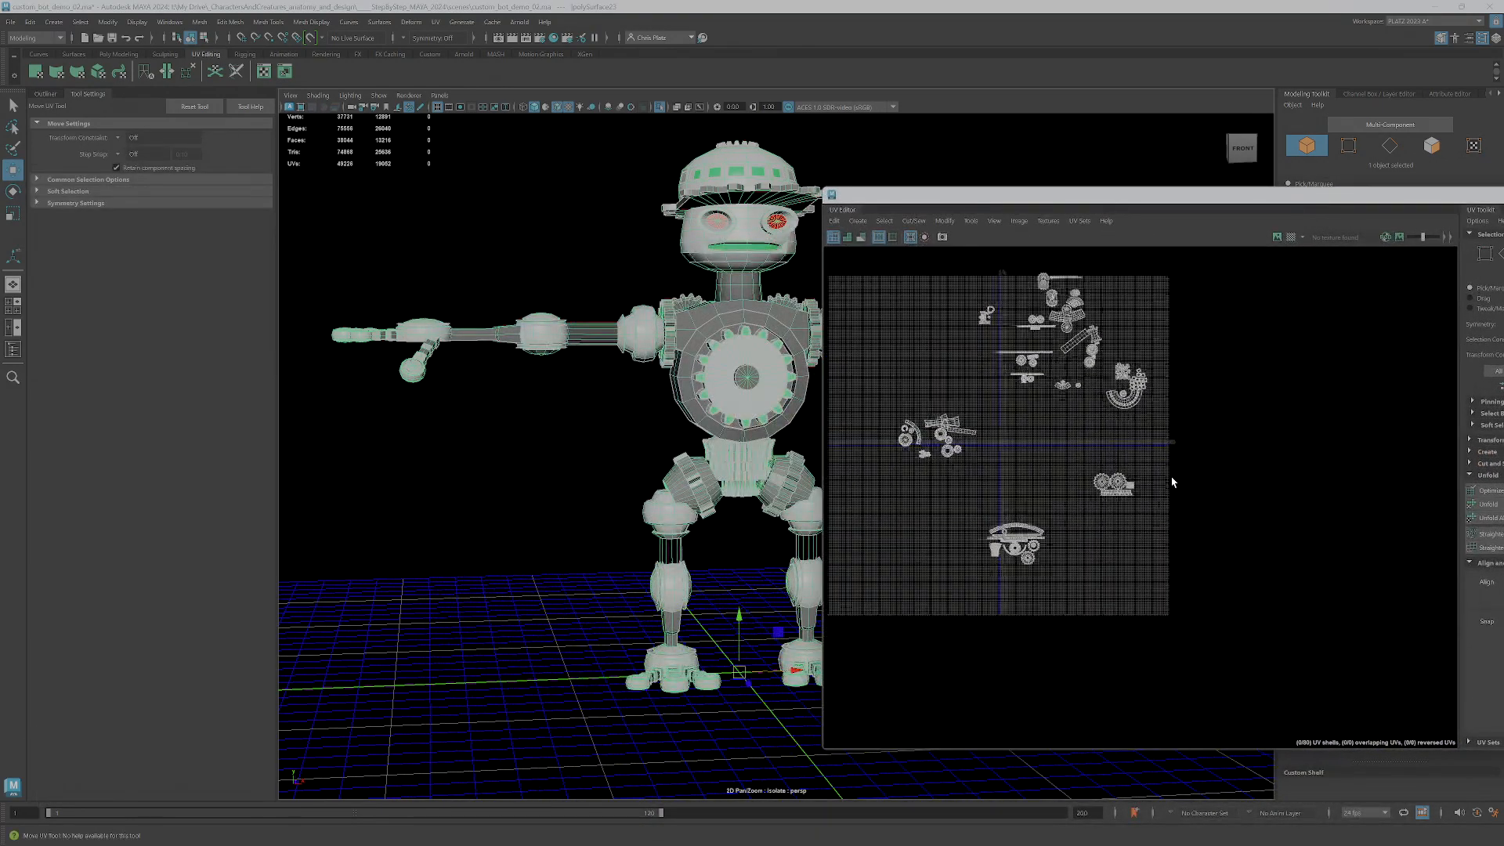
pyautogui.scroll(-1, 1172, 483)
pyautogui.keyDown('alt'); pyautogui.moveTo(1067, 416); pyautogui.dragTo(1094, 460, button='middle'); pyautogui.keyUp('alt')
pyautogui.scroll(6, 1096, 454)
pyautogui.keyDown('alt'); pyautogui.moveTo(993, 557); pyautogui.dragTo(1084, 433, button='middle'); pyautogui.keyUp('alt')
pyautogui.scroll(6, 1086, 431)
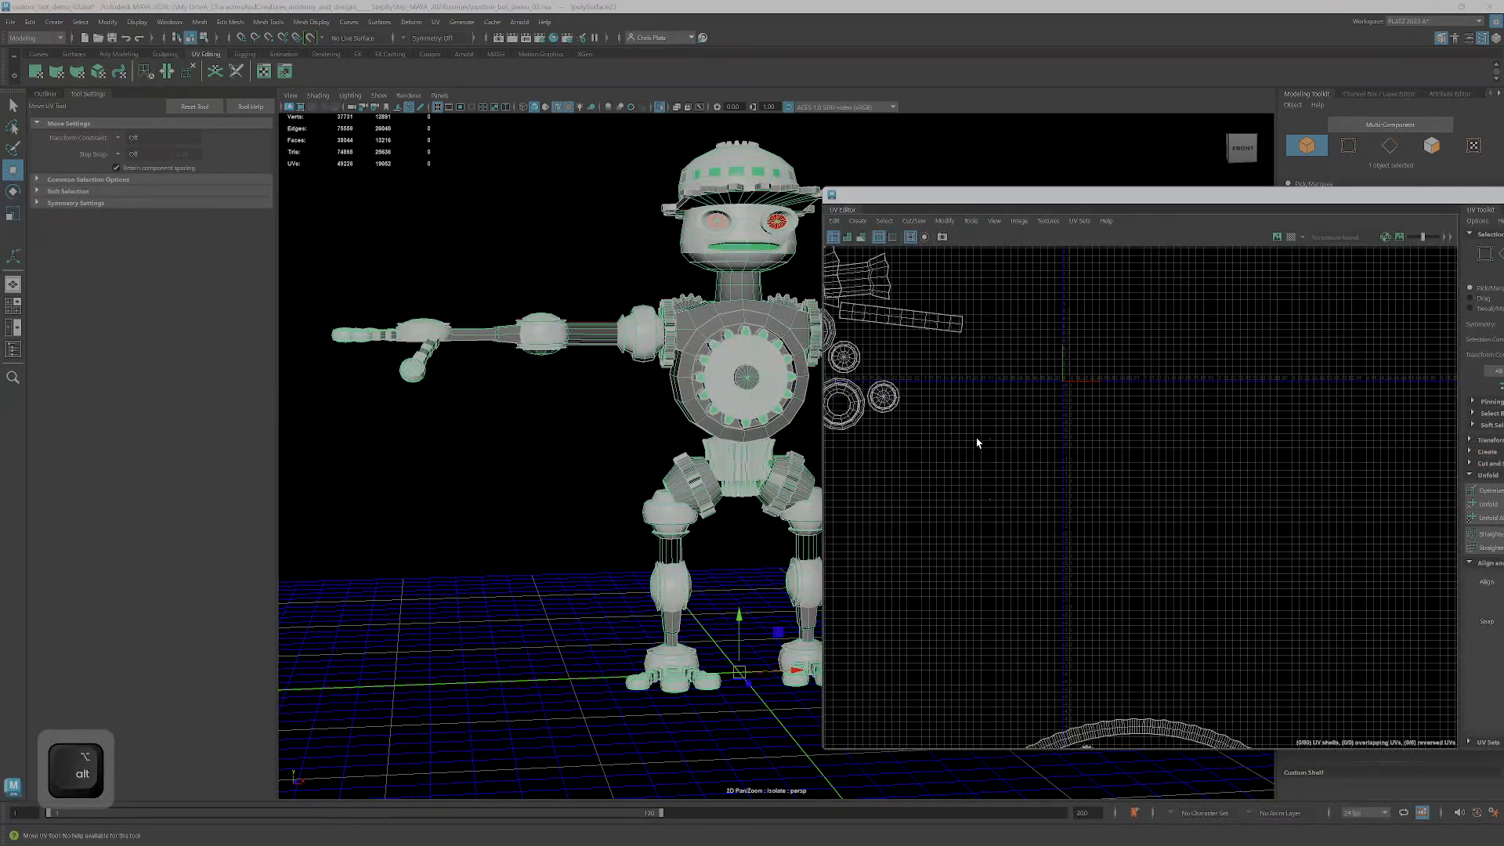
pyautogui.moveTo(990, 462); pyautogui.dragTo(991, 474, button='right')
pyautogui.moveTo(957, 410); pyautogui.dragTo(1022, 561)
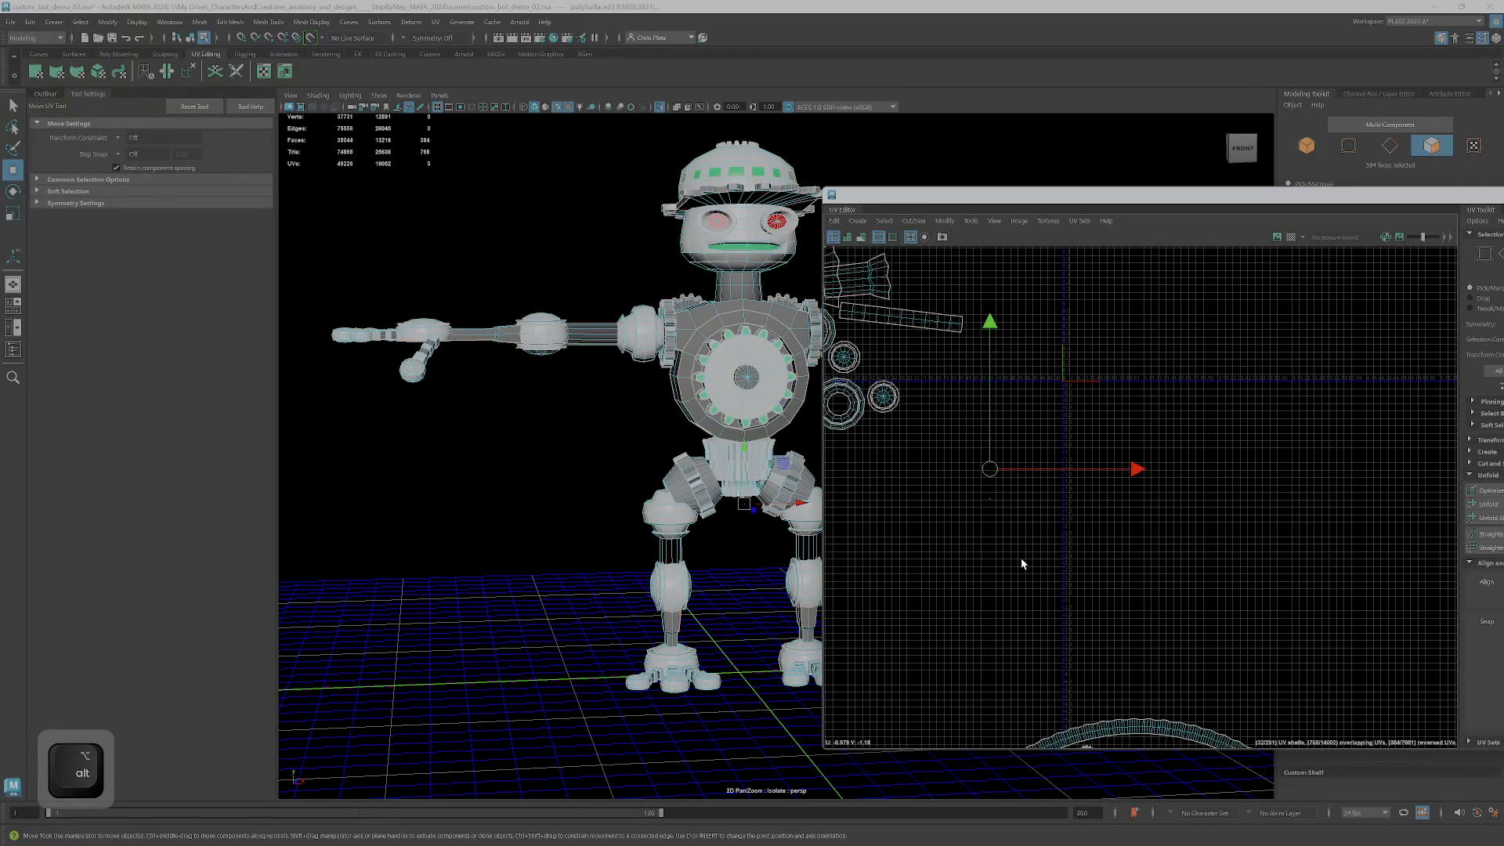
# - Try moving the selected faces downward on the robot to identify the parts they belong to, and undo the moves
pyautogui.keyDown('alt'); pyautogui.moveTo(726, 502); pyautogui.dragTo(608, 510, button='middle'); pyautogui.keyUp('alt')
pyautogui.press('f')
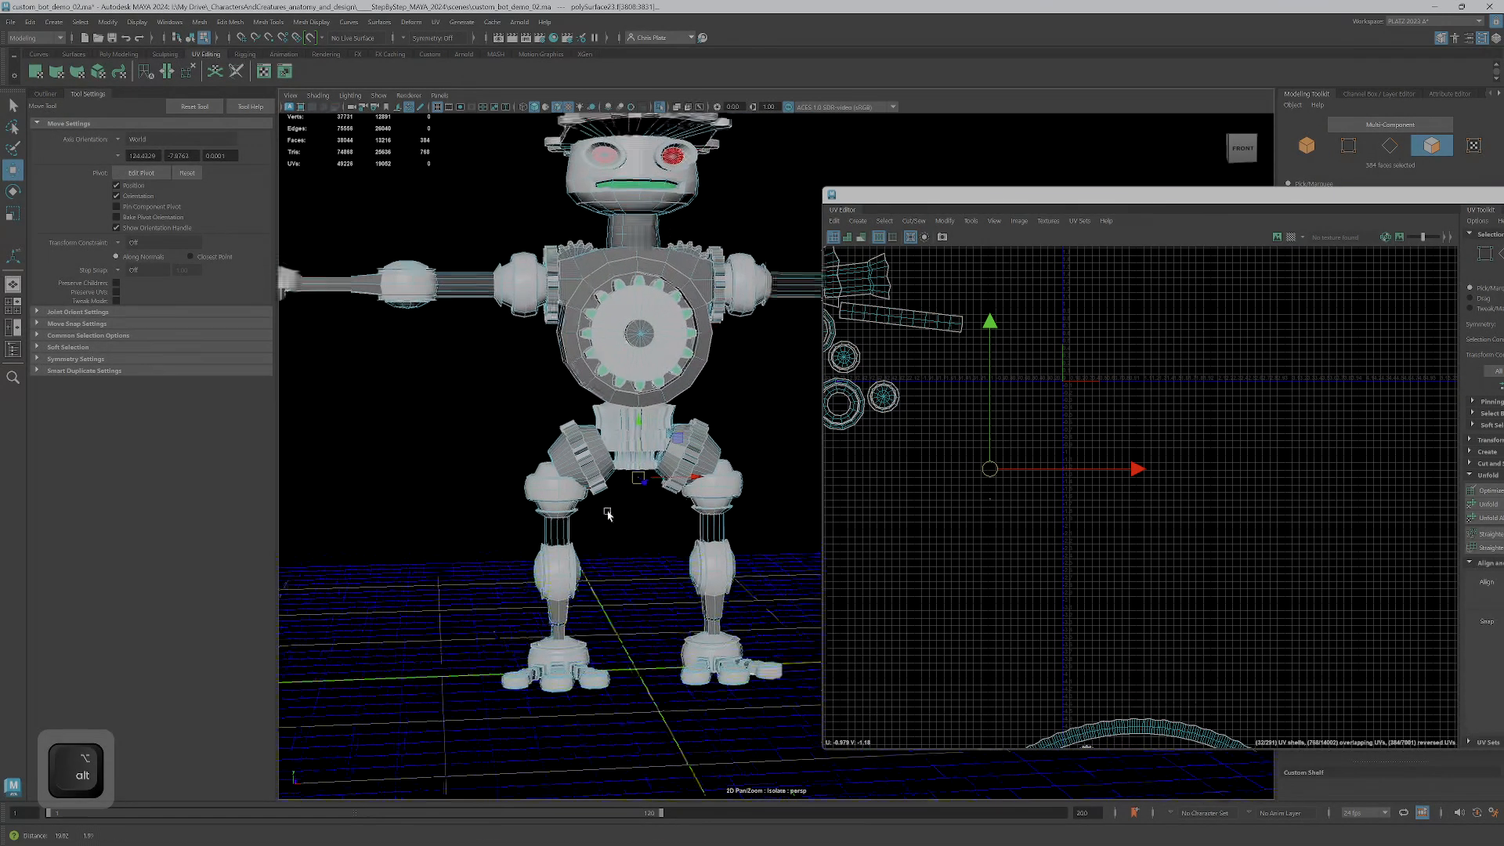
pyautogui.scroll(6, 612, 492)
pyautogui.keyDown('alt'); pyautogui.moveTo(612, 492); pyautogui.dragTo(436, 525); pyautogui.keyUp('alt')
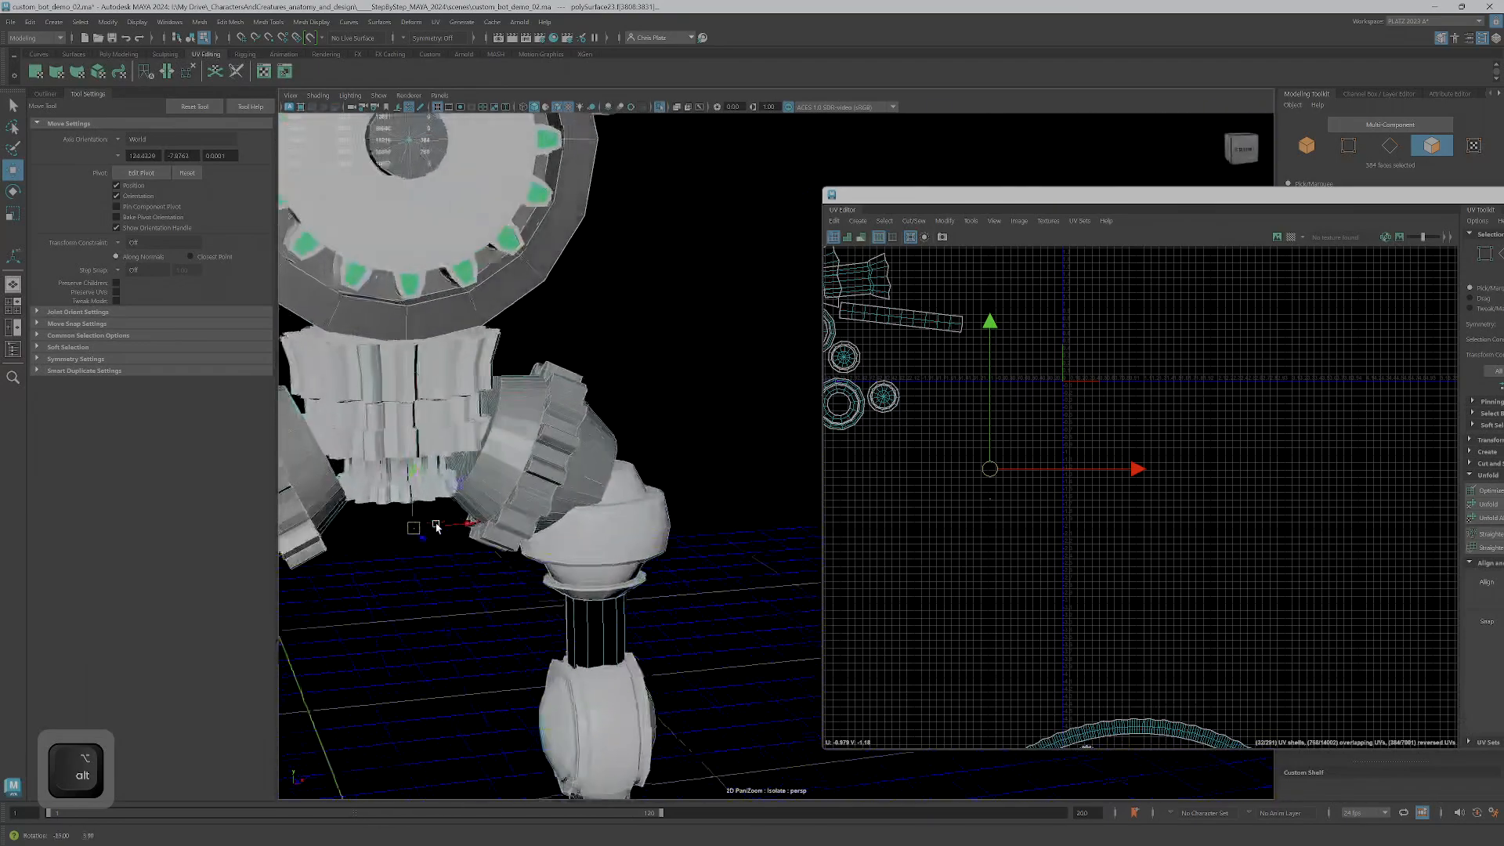
pyautogui.scroll(-4, 537, 496)
pyautogui.scroll(-3, 635, 490)
pyautogui.moveTo(649, 427); pyautogui.dragTo(650, 505)
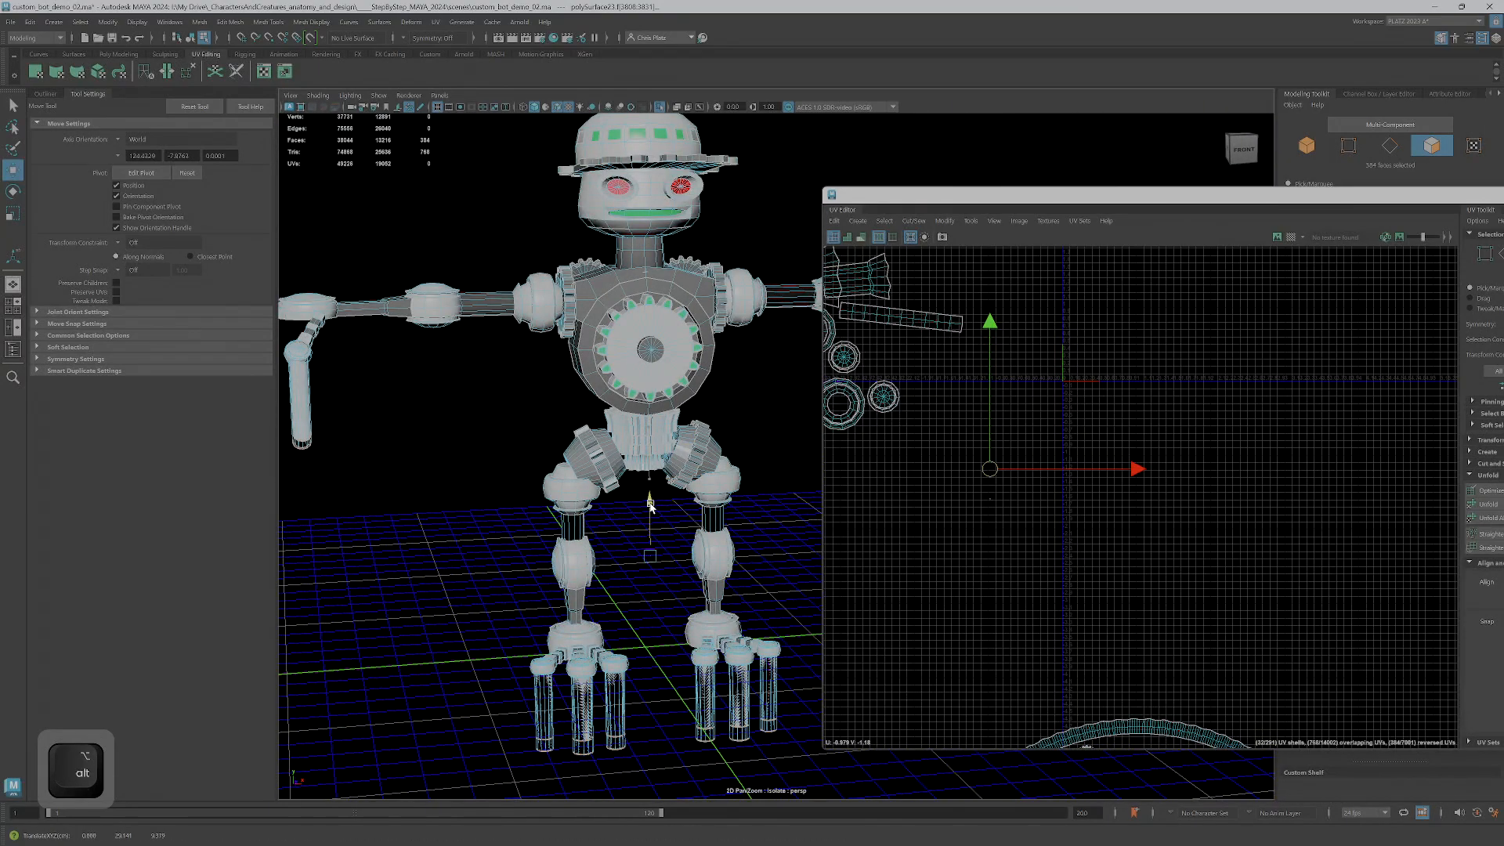
pyautogui.scroll(-5, 674, 577)
pyautogui.hotkey('ctrl', 'z')
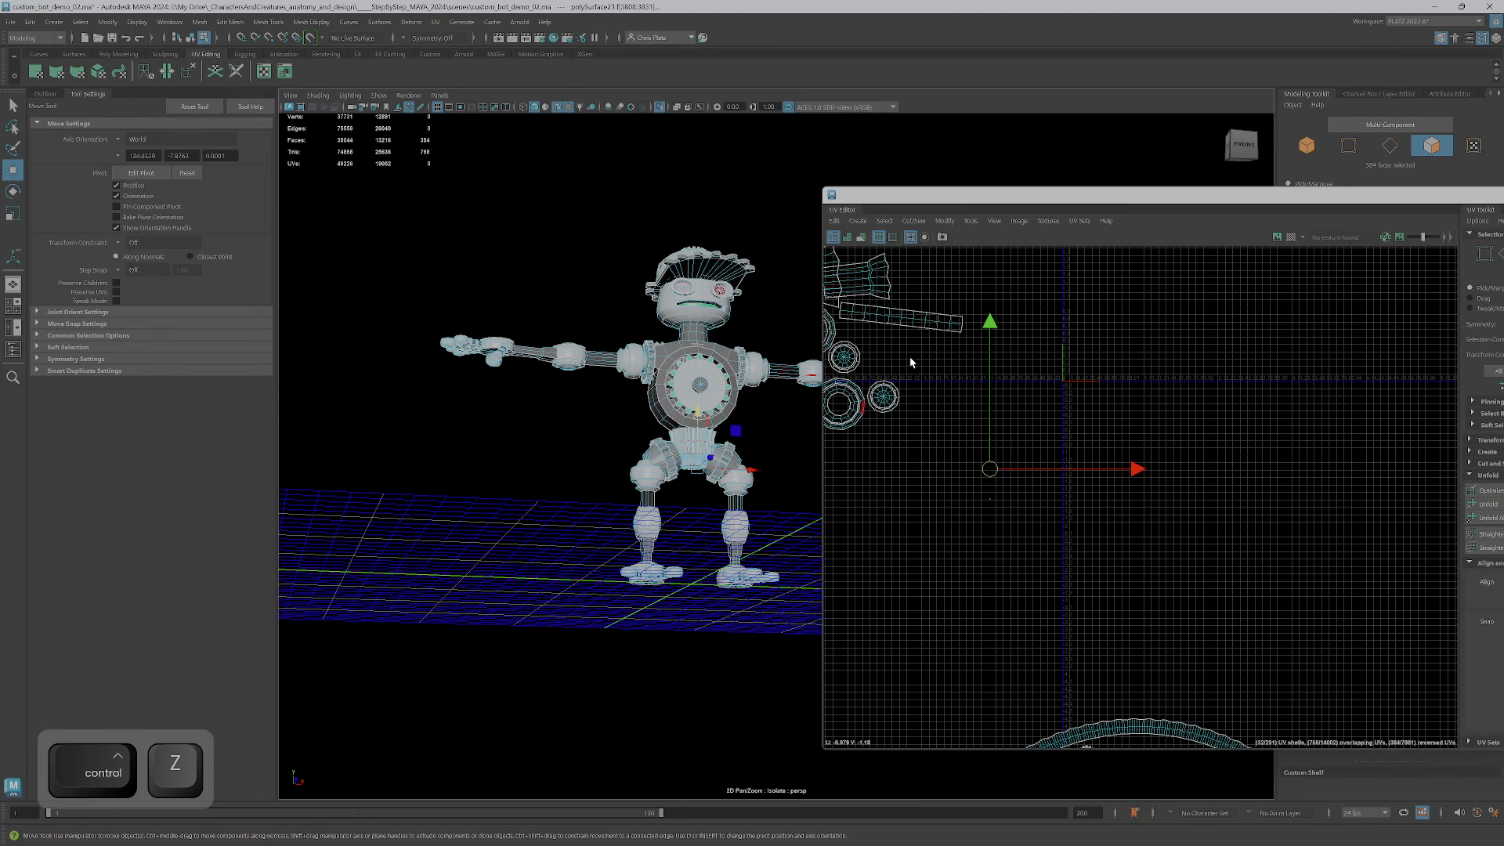
pyautogui.click(988, 326)
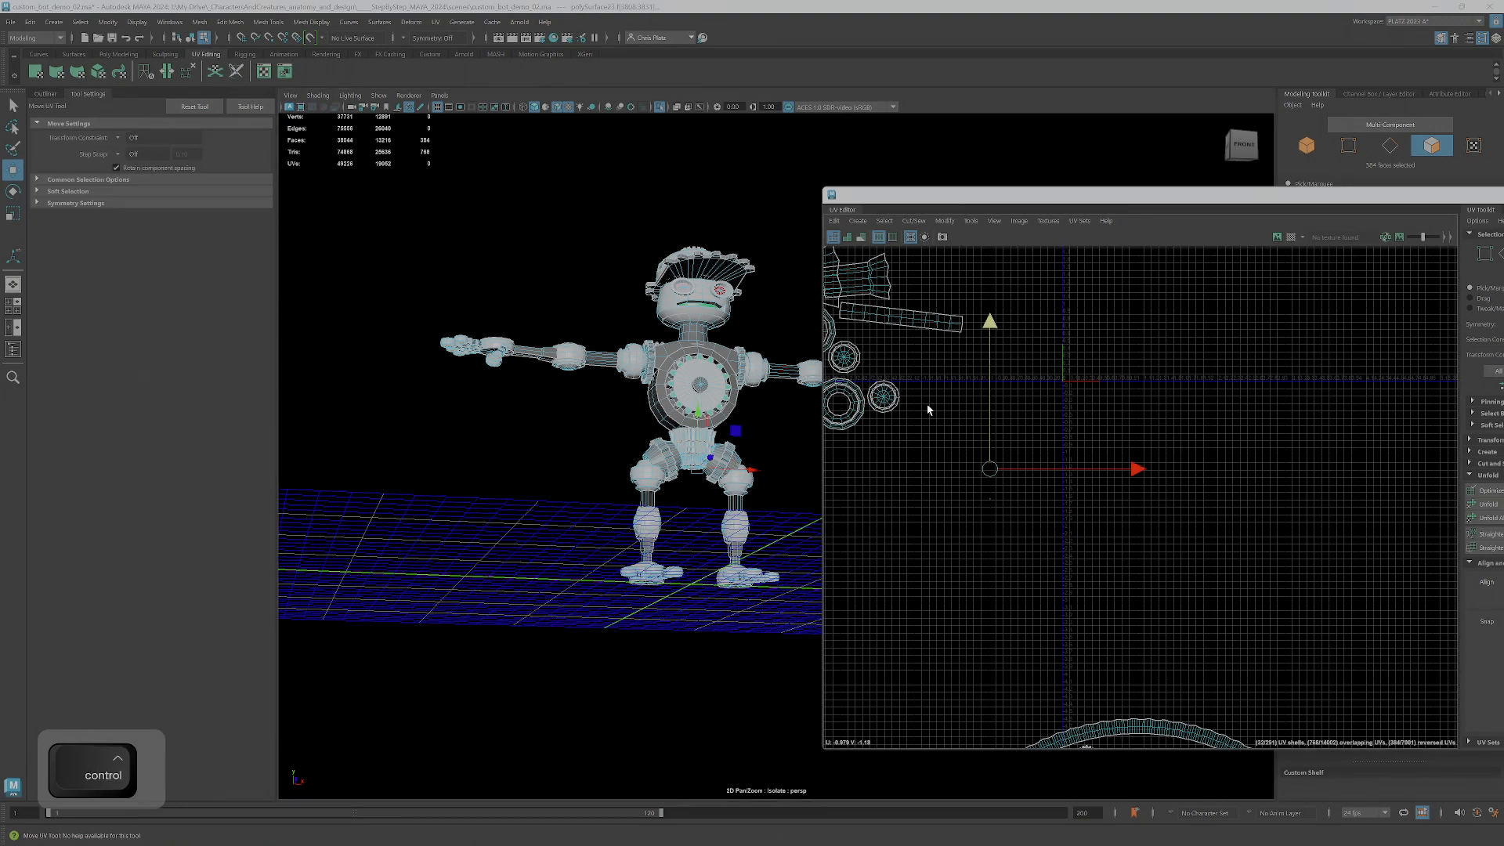
pyautogui.hotkey('ctrl', 'z')
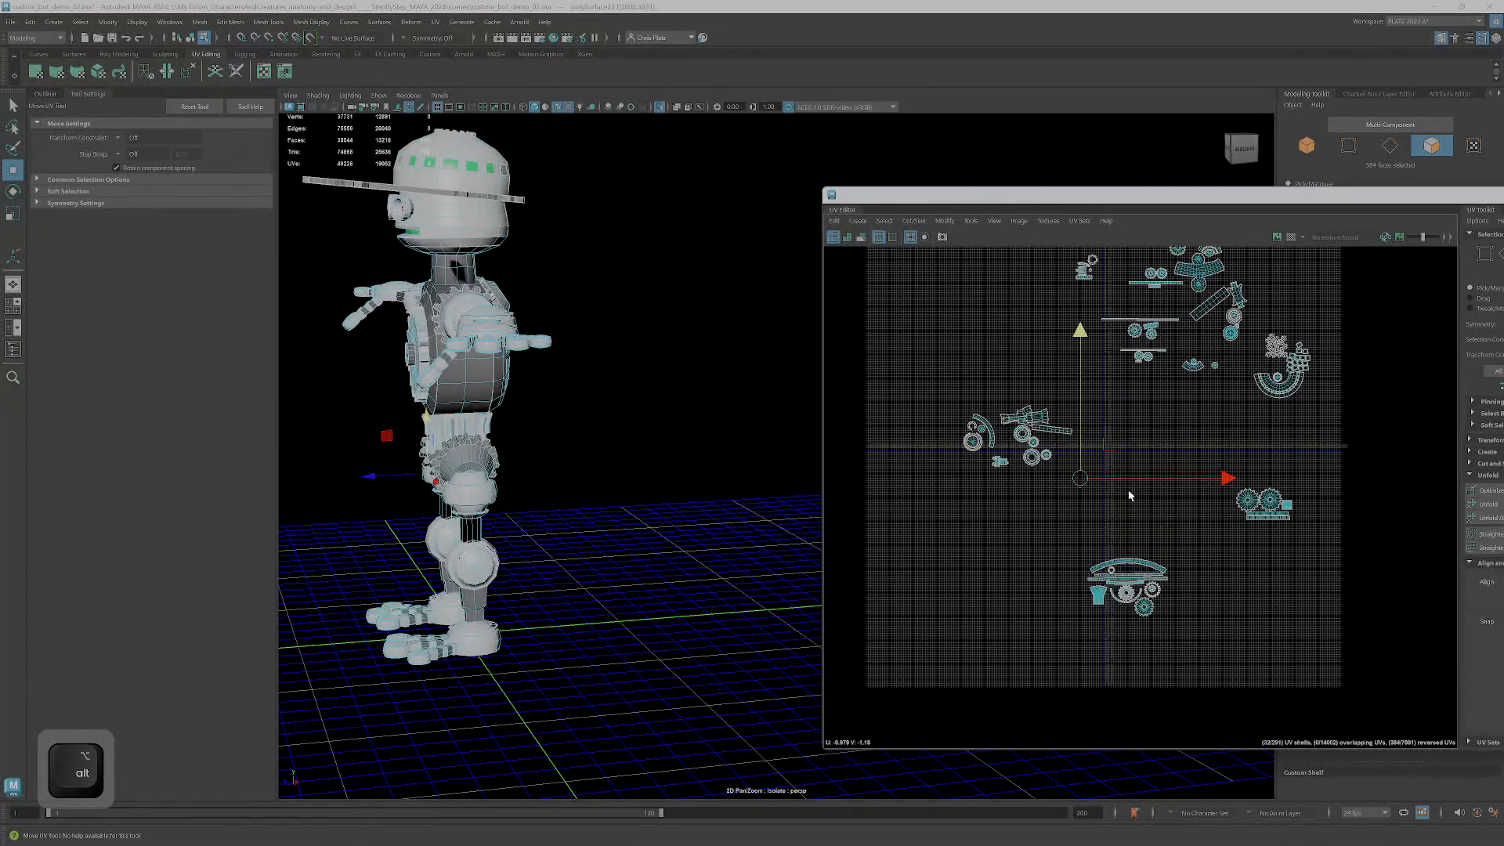
# - Unfold the collapsed UV shells and lay them out inside the 0 to 1 UV tile
pyautogui.hotkey('ctrl', 'u')
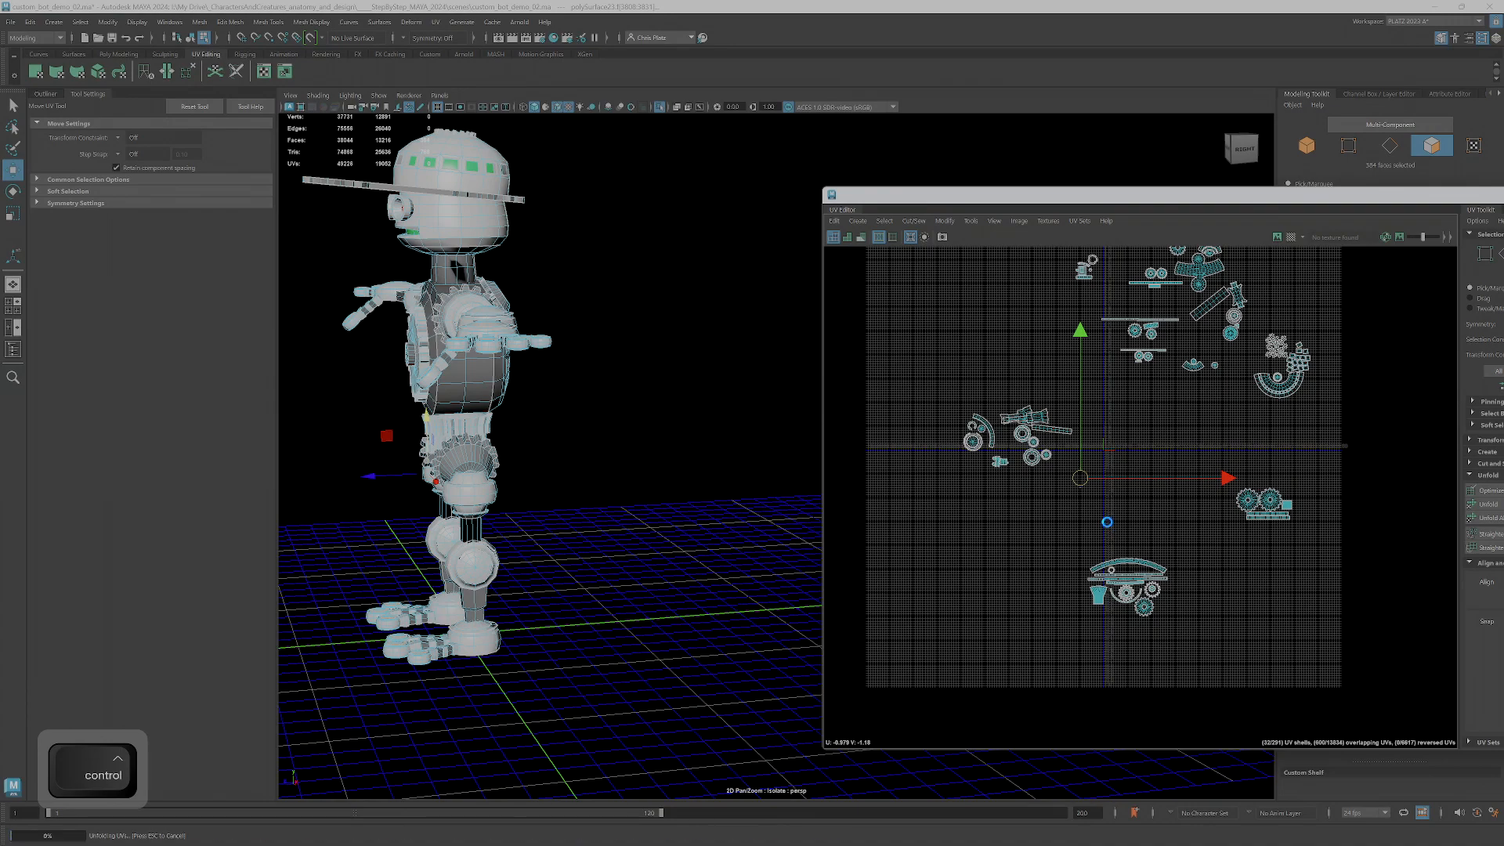
pyautogui.press('r')
pyautogui.moveTo(1108, 468); pyautogui.dragTo(1339, 478)
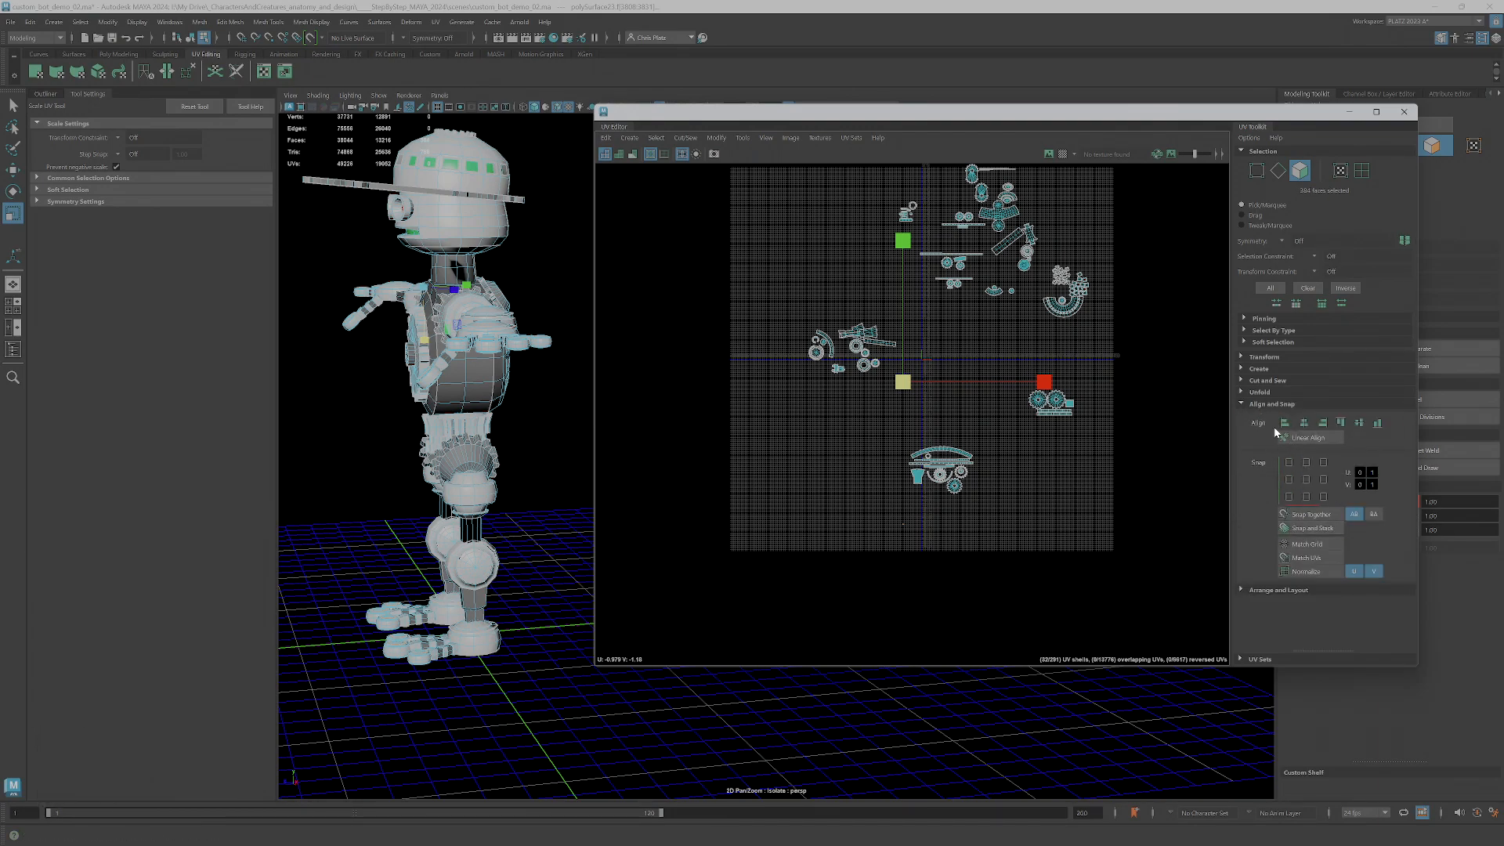
pyautogui.click(1246, 592)
pyautogui.scroll(-2, 1305, 548)
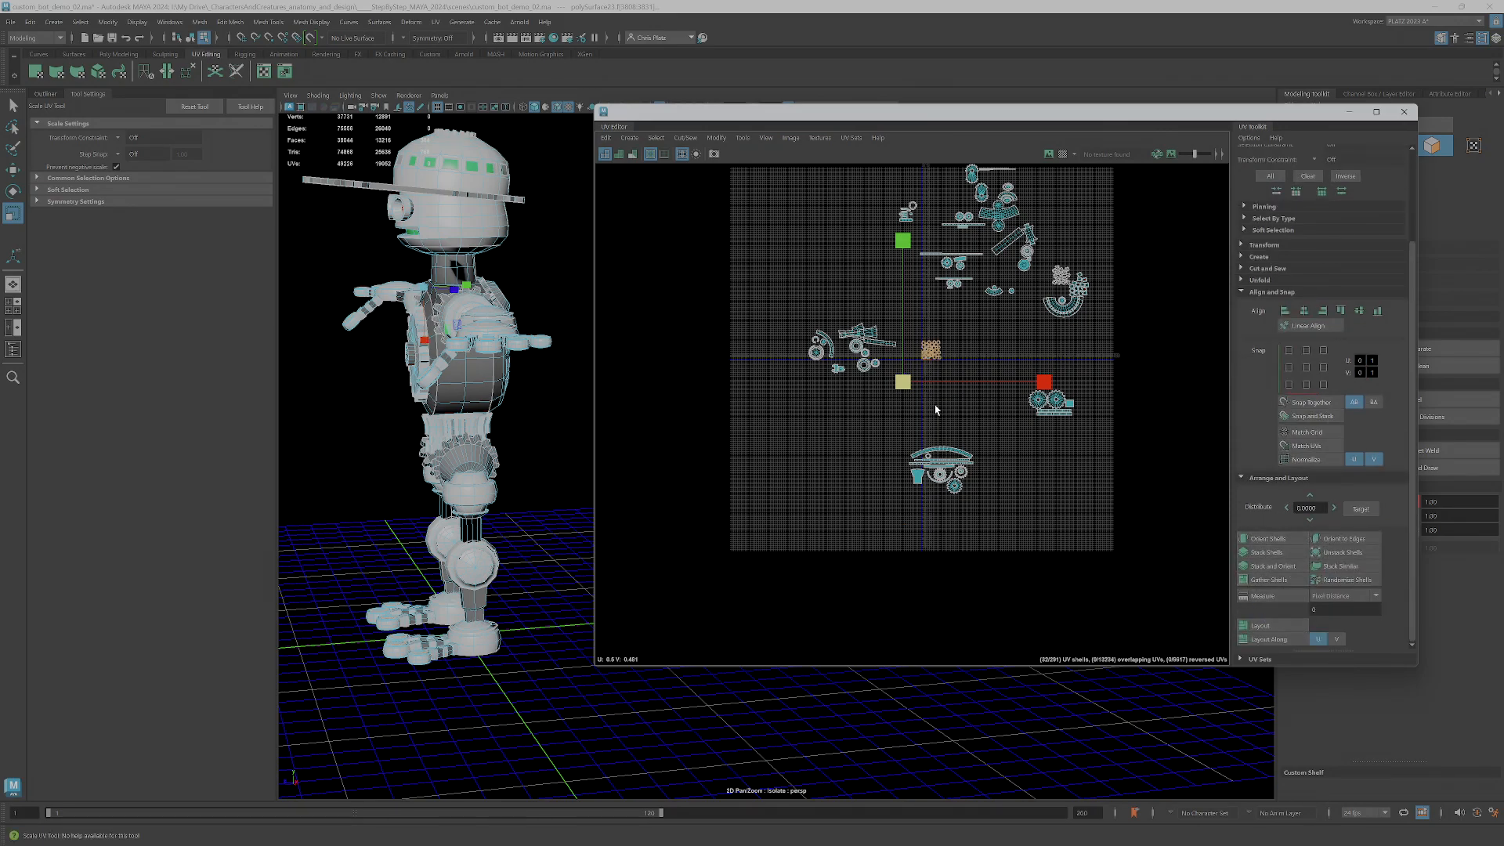
# - Examine the laid-out ring-shaped UV shells and the matching faces on the robot's fingertips
pyautogui.scroll(10, 960, 369)
pyautogui.scroll(5, 883, 376)
pyautogui.keyDown('alt'); pyautogui.moveTo(818, 301); pyautogui.dragTo(984, 408, button='middle'); pyautogui.keyUp('alt')
pyautogui.keyDown('alt'); pyautogui.moveTo(313, 445); pyautogui.dragTo(423, 383); pyautogui.keyUp('alt')
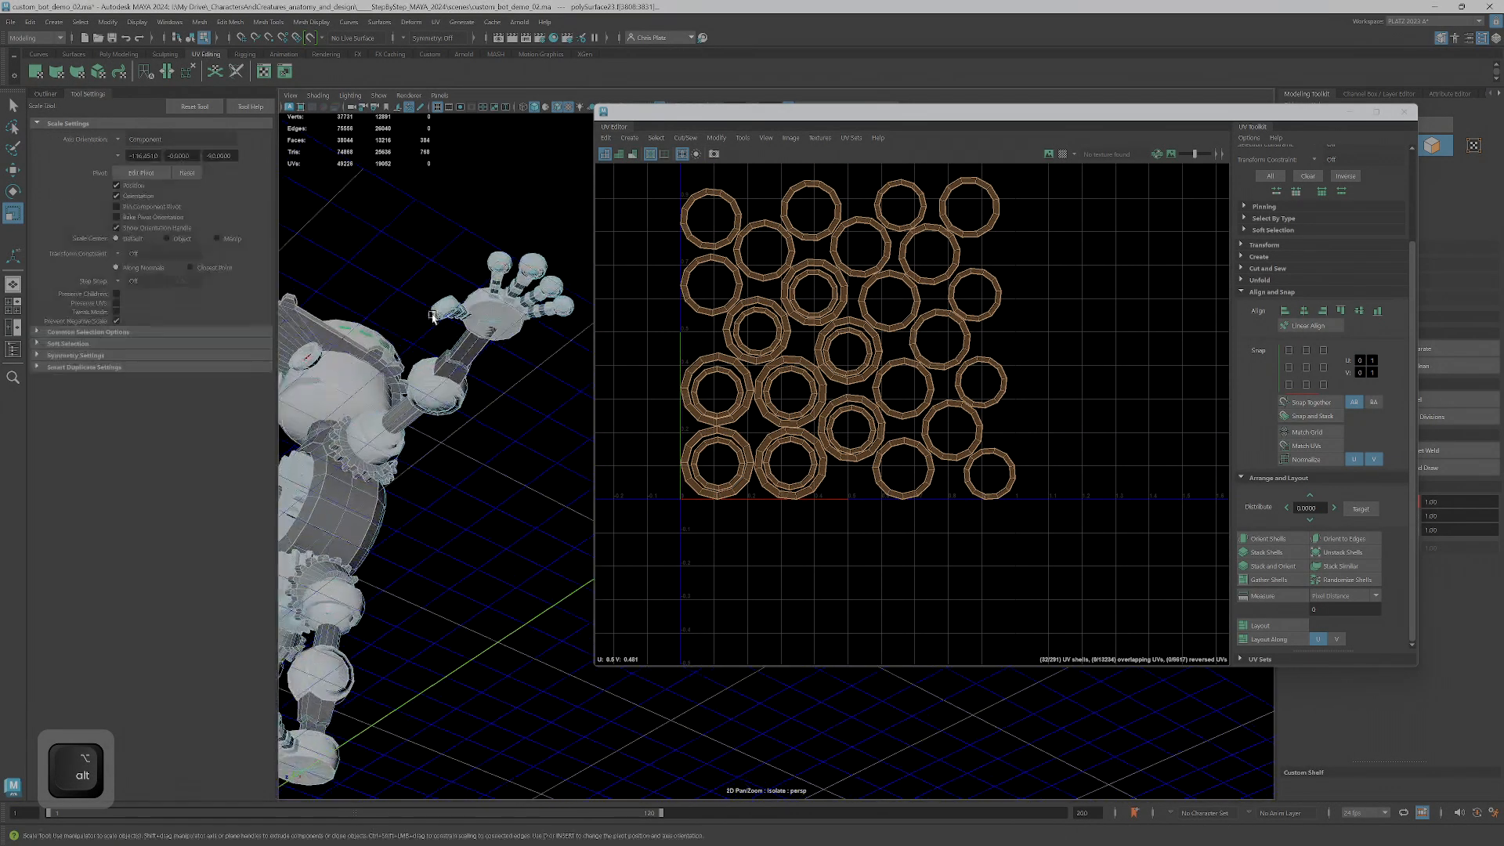
pyautogui.keyDown('alt'); pyautogui.moveTo(423, 384); pyautogui.dragTo(504, 345, button='right'); pyautogui.keyUp('alt')
pyautogui.keyDown('alt'); pyautogui.moveTo(503, 346); pyautogui.dragTo(525, 533, button='middle'); pyautogui.keyUp('alt')
pyautogui.keyDown('alt'); pyautogui.moveTo(525, 532); pyautogui.dragTo(463, 332); pyautogui.keyUp('alt')
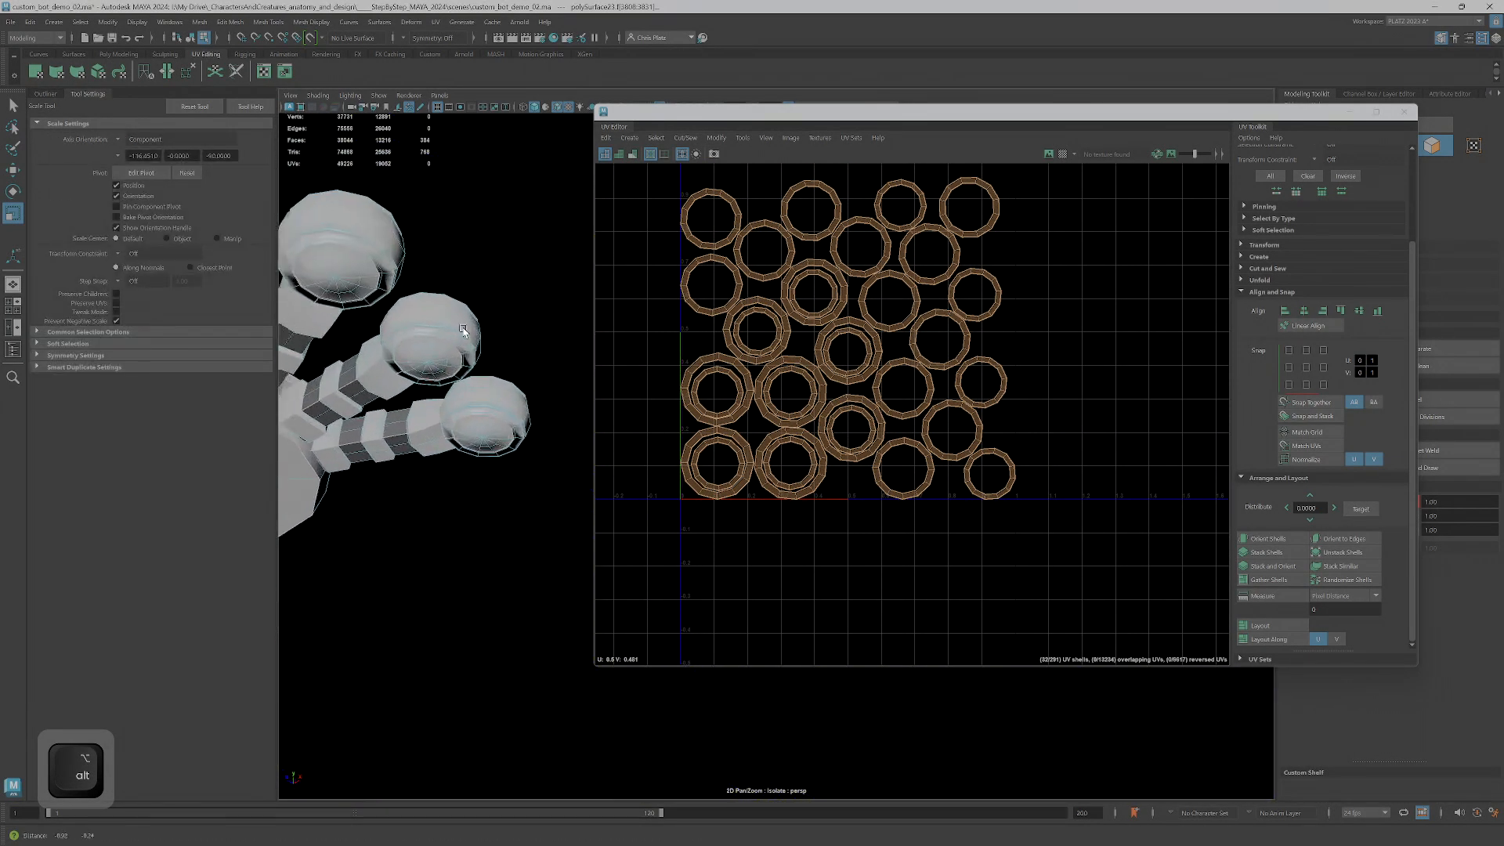
pyautogui.keyDown('alt'); pyautogui.moveTo(463, 332); pyautogui.dragTo(577, 303, button='middle'); pyautogui.keyUp('alt')
pyautogui.keyDown('alt'); pyautogui.moveTo(577, 302); pyautogui.dragTo(407, 376, button='right'); pyautogui.keyUp('alt')
pyautogui.keyDown('alt'); pyautogui.moveTo(407, 376); pyautogui.dragTo(538, 430, button='middle'); pyautogui.keyUp('alt')
pyautogui.keyDown('alt'); pyautogui.moveTo(537, 430); pyautogui.dragTo(450, 252); pyautogui.keyUp('alt')
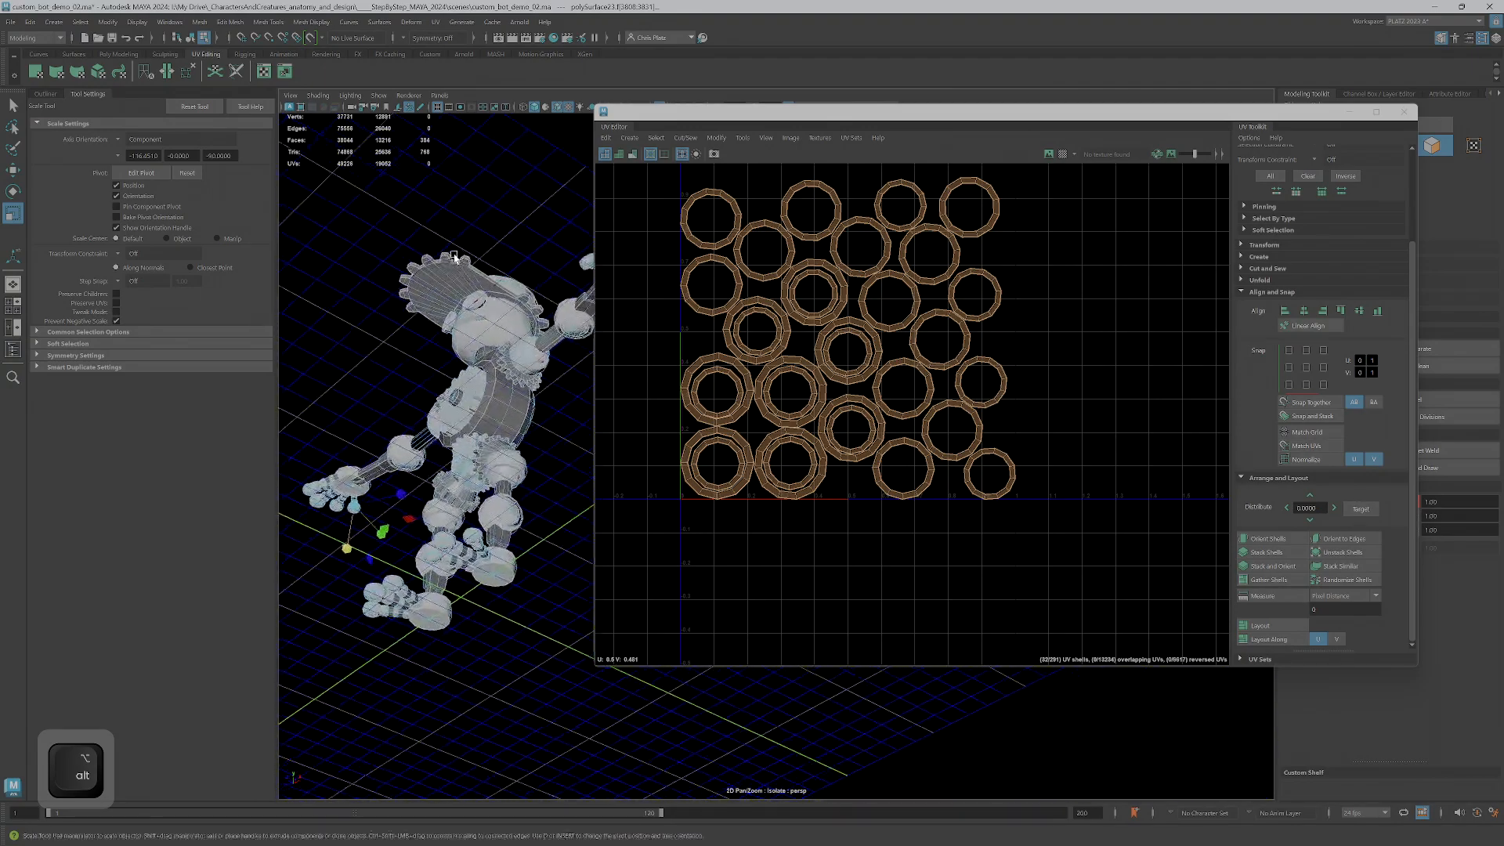
# - Select the cap faces of a middle fingertip on the robot's hand to locate their UV shells
pyautogui.keyDown('alt'); pyautogui.moveTo(368, 388); pyautogui.dragTo(423, 266); pyautogui.keyUp('alt')
pyautogui.keyDown('alt'); pyautogui.moveTo(423, 267); pyautogui.dragTo(524, 412, button='middle'); pyautogui.keyUp('alt')
pyautogui.keyDown('alt'); pyautogui.moveTo(524, 412); pyautogui.dragTo(564, 392, button='right'); pyautogui.keyUp('alt')
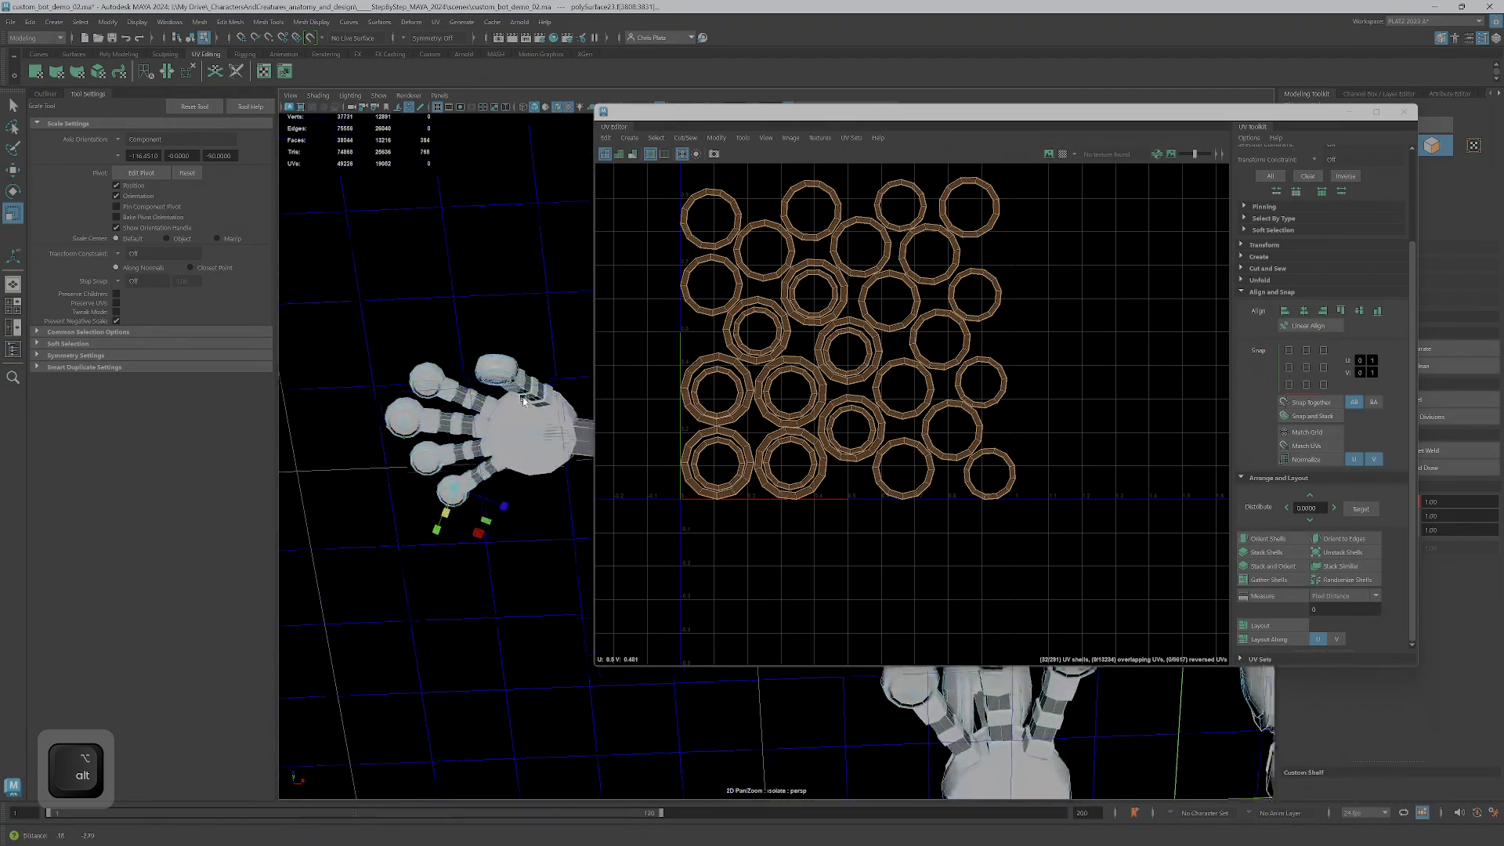
pyautogui.keyDown('alt'); pyautogui.moveTo(564, 391); pyautogui.dragTo(423, 306); pyautogui.keyUp('alt')
pyautogui.keyDown('alt'); pyautogui.moveTo(423, 306); pyautogui.dragTo(641, 397, button='middle'); pyautogui.keyUp('alt')
pyautogui.keyDown('alt'); pyautogui.moveTo(423, 400); pyautogui.dragTo(513, 402, button='right'); pyautogui.keyUp('alt')
pyautogui.keyDown('alt'); pyautogui.moveTo(295, 368); pyautogui.dragTo(458, 382, button='middle'); pyautogui.keyUp('alt')
pyautogui.click(407, 374)
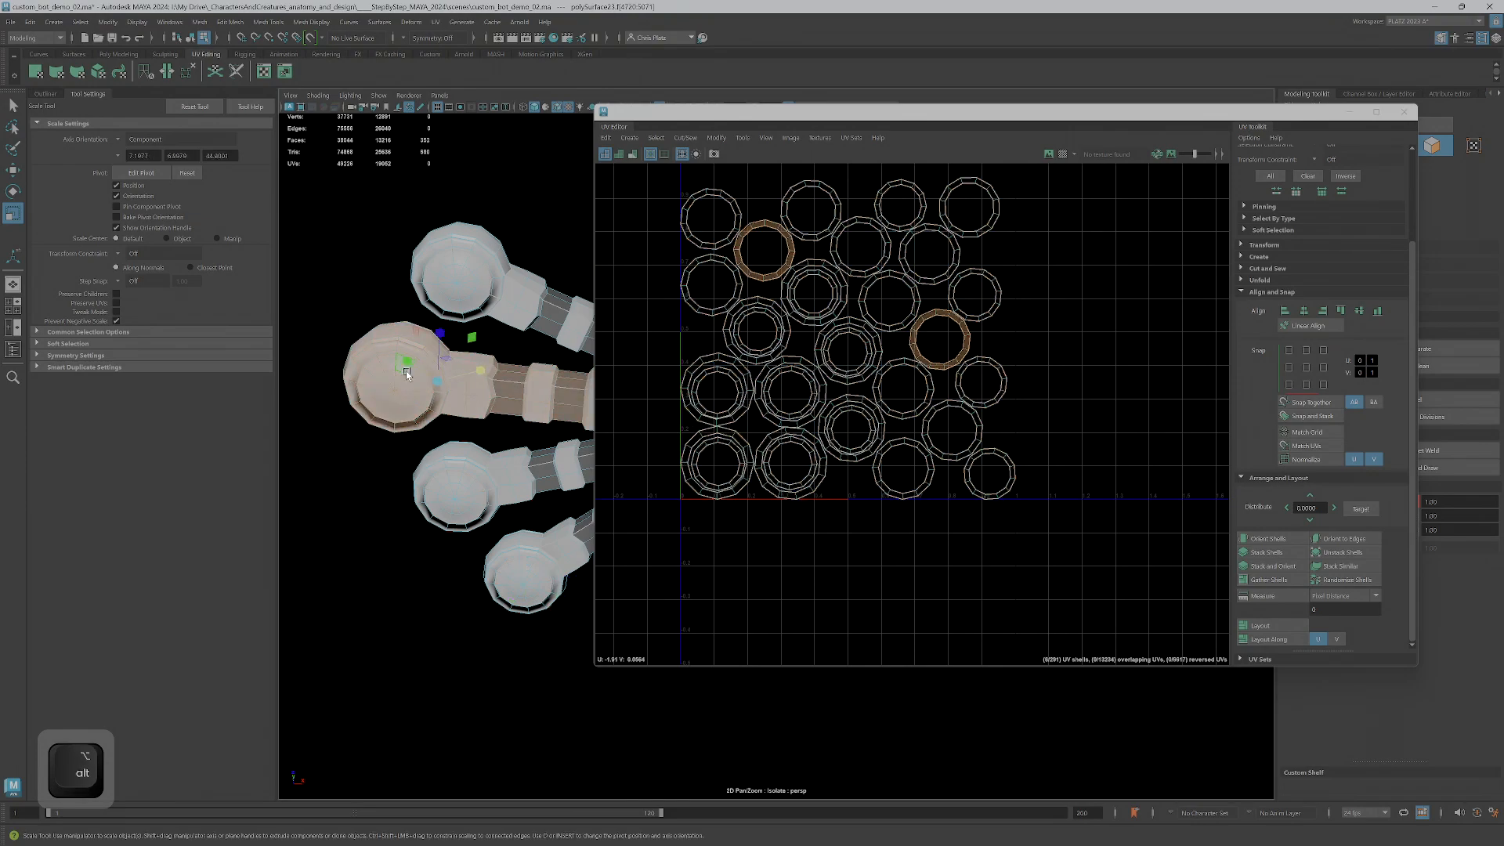
# - Select a single cap face on the middle fingertip and frame it in the UV Editor to locate its shell
pyautogui.click(407, 381)
pyautogui.scroll(-2, 897, 346)
pyautogui.press('f')
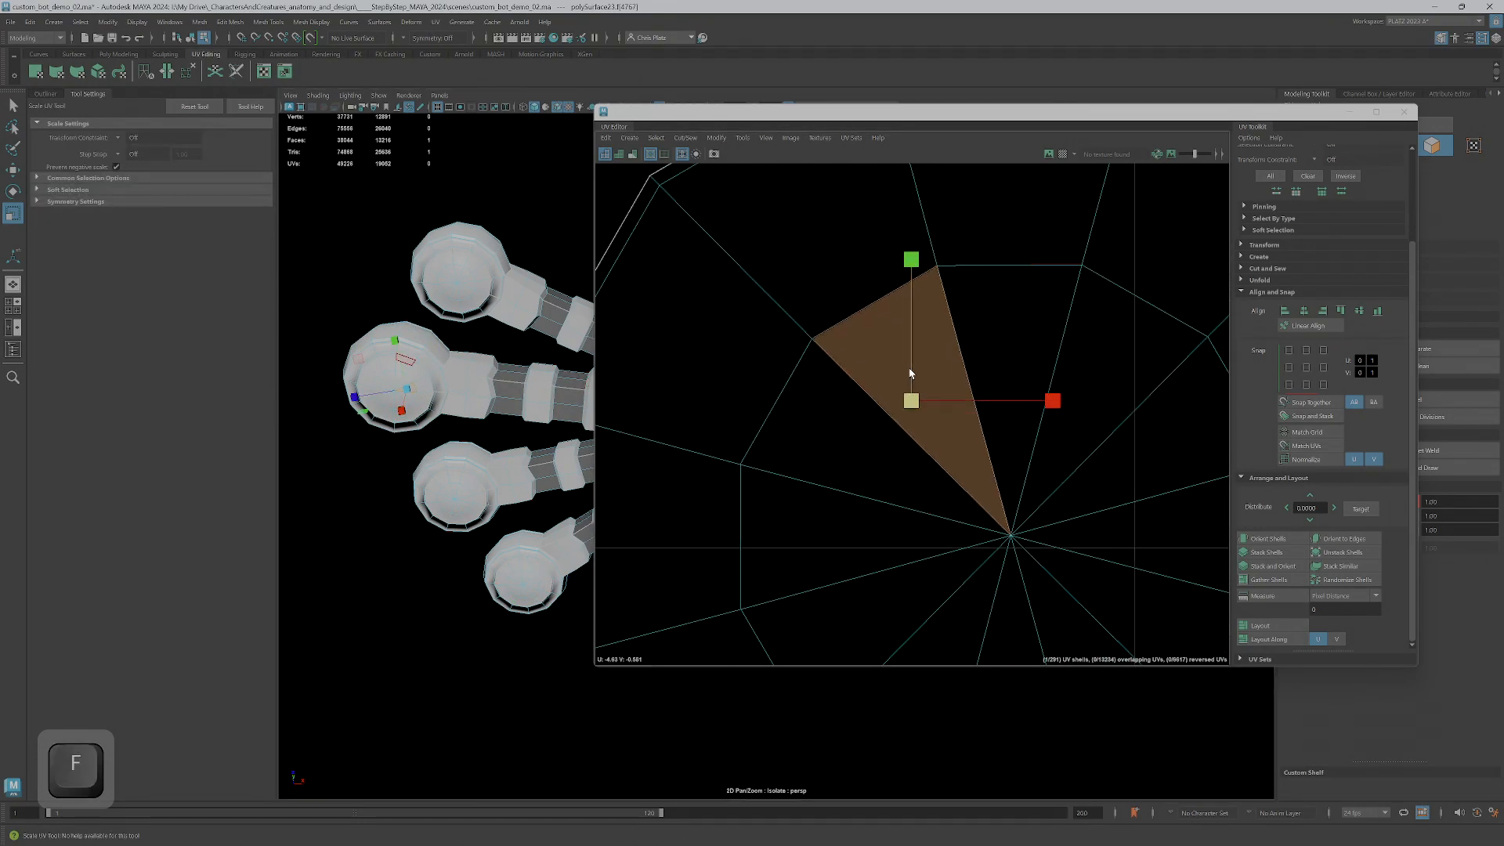
pyautogui.scroll(-8, 924, 404)
pyautogui.scroll(-5, 932, 405)
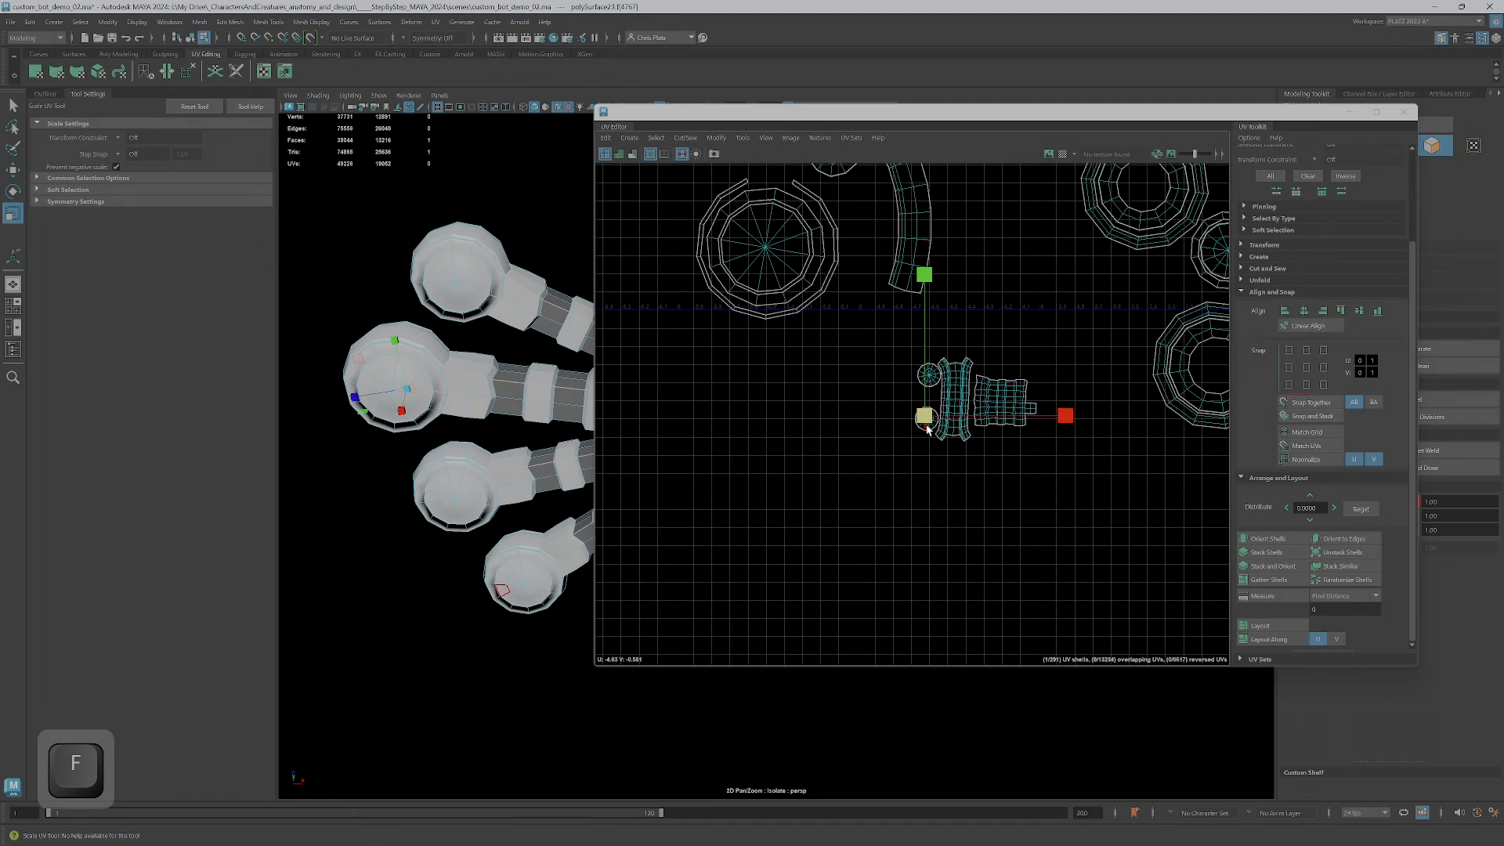
# - Select the whole index finger and move its UV shells straight down, clear of the overlapping finger shells
pyautogui.doubleClick(468, 281)
pyautogui.scroll(-1, 895, 449)
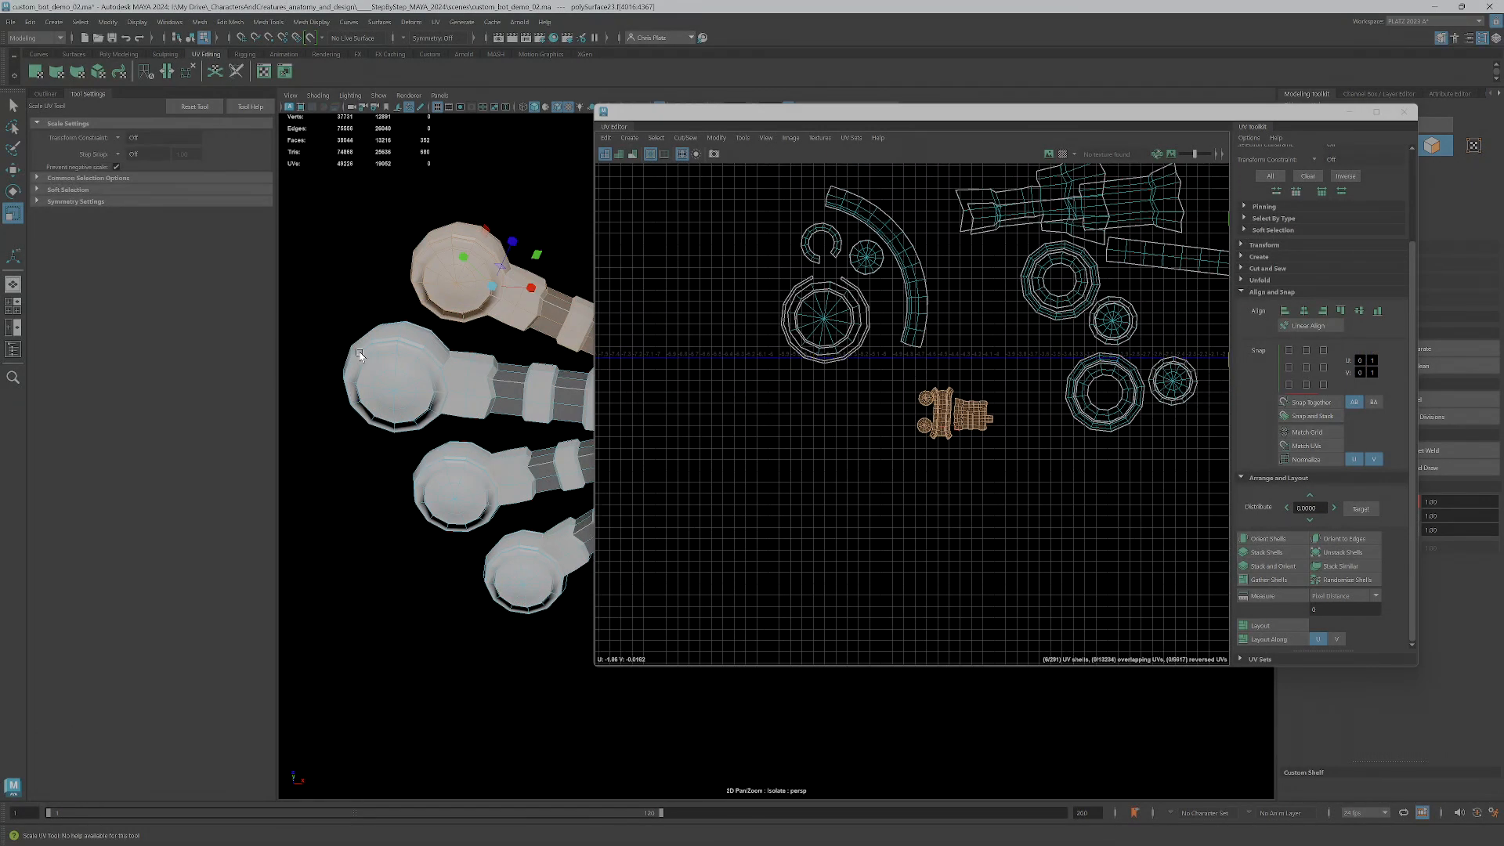
pyautogui.scroll(-4, 359, 357)
pyautogui.keyDown('alt'); pyautogui.moveTo(509, 395); pyautogui.dragTo(353, 401, button='middle'); pyautogui.keyUp('alt')
pyautogui.scroll(-3, 352, 401)
pyautogui.keyDown('alt'); pyautogui.moveTo(597, 409); pyautogui.dragTo(510, 432, button='middle'); pyautogui.keyUp('alt')
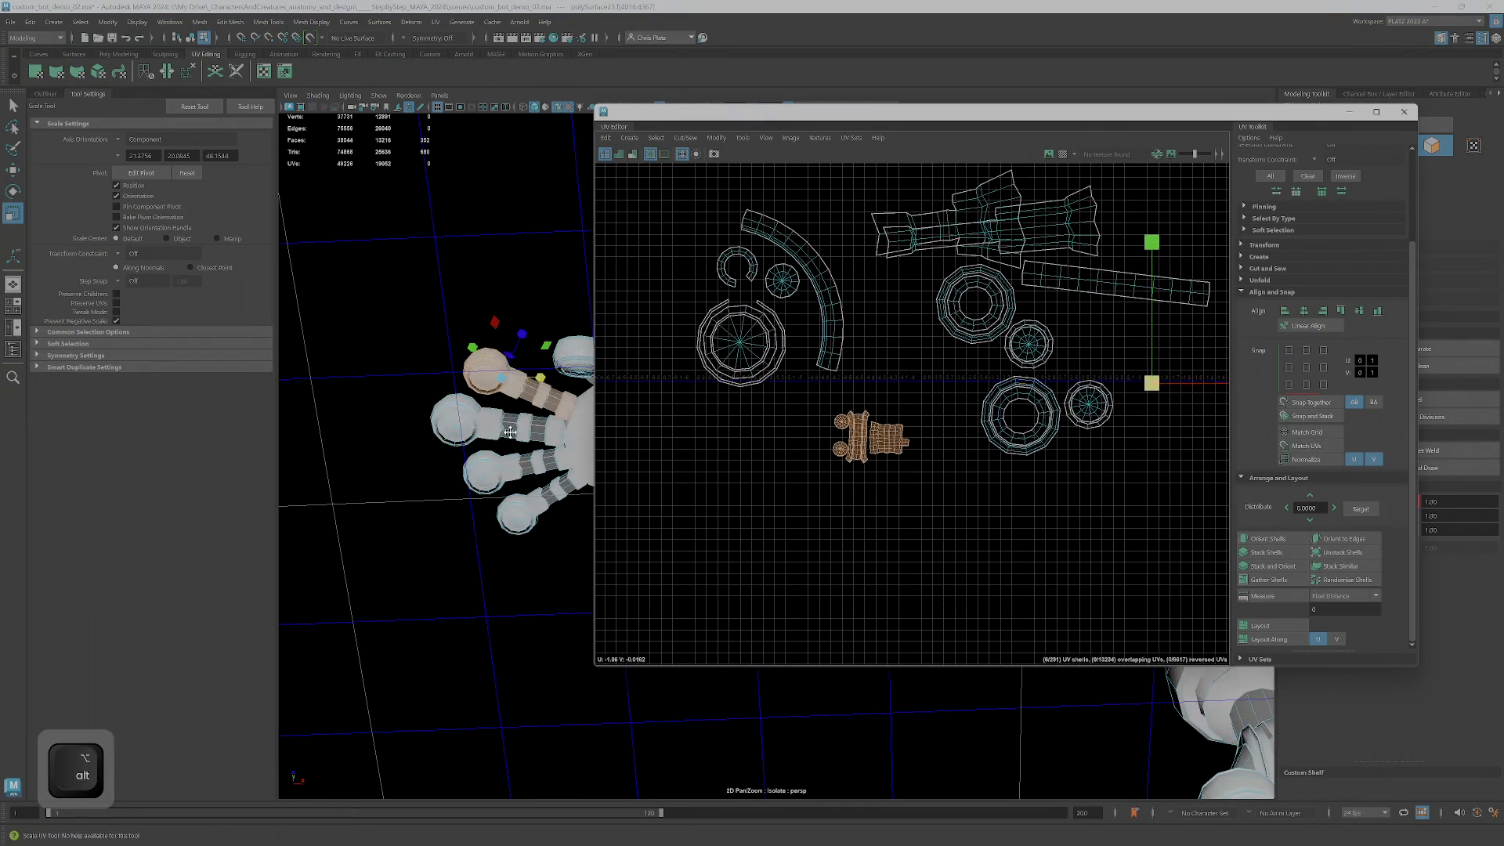
pyautogui.scroll(-4, 979, 438)
pyautogui.keyDown('alt'); pyautogui.moveTo(1091, 460); pyautogui.dragTo(925, 442, button='middle'); pyautogui.keyUp('alt')
pyautogui.scroll(-3, 951, 439)
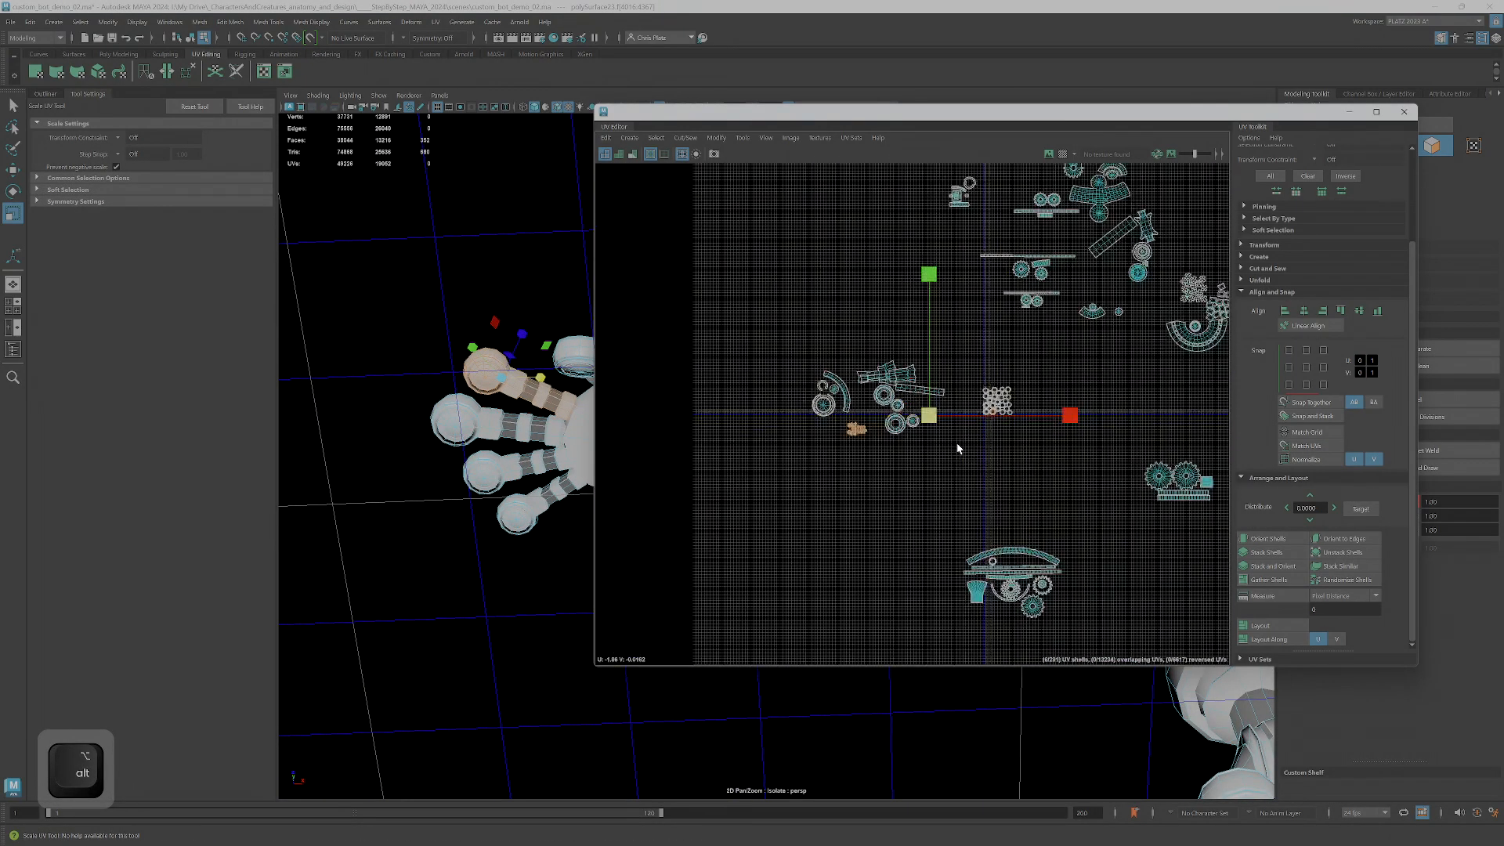
pyautogui.scroll(-2, 959, 445)
pyautogui.scroll(4, 939, 440)
pyautogui.press('w')
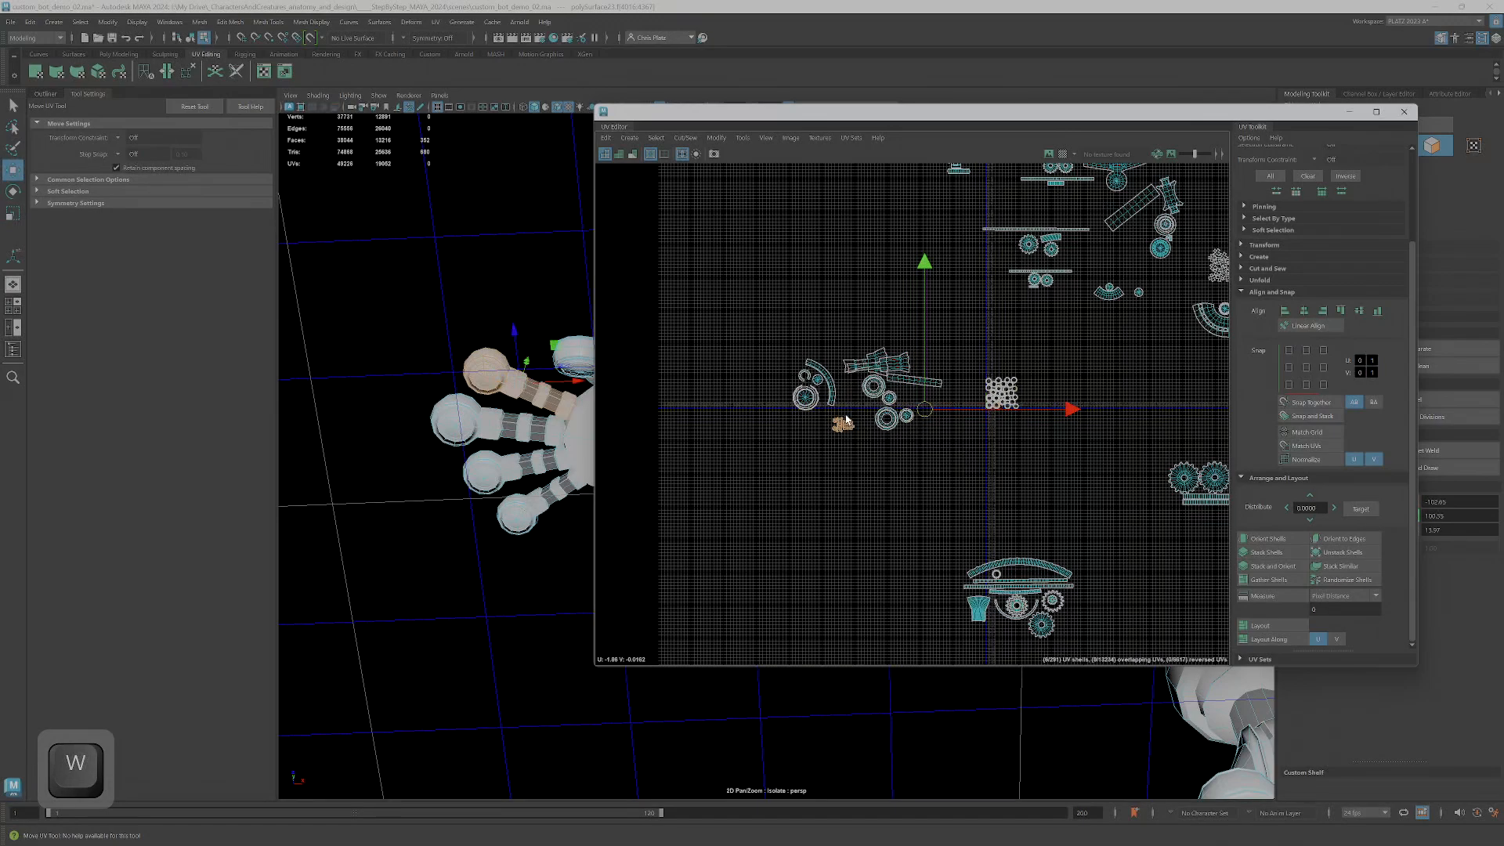
pyautogui.scroll(-4, 861, 427)
pyautogui.scroll(3, 925, 454)
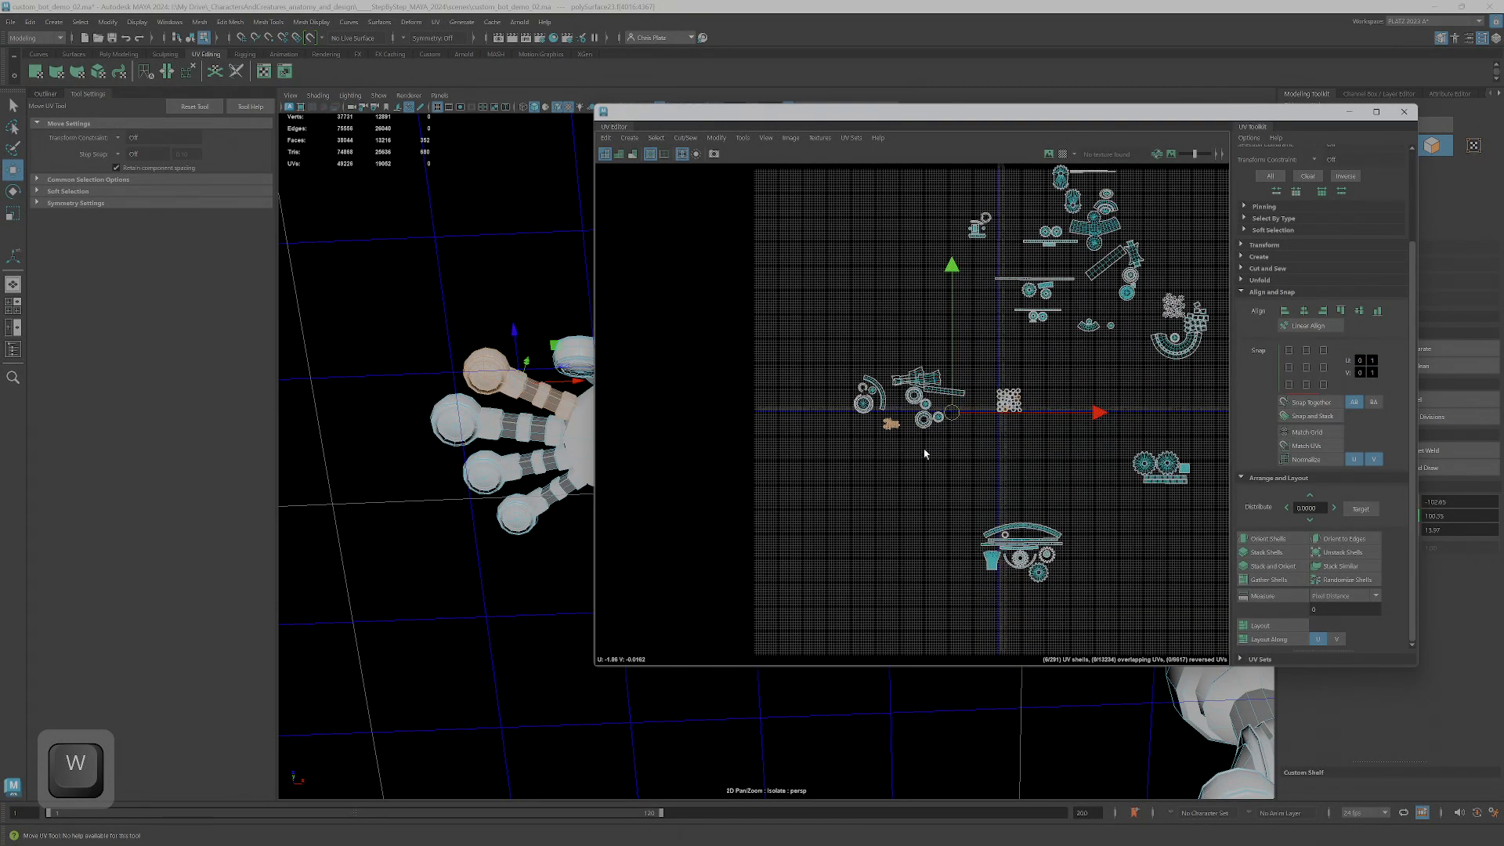
pyautogui.press('r')
pyautogui.press('q')
pyautogui.press('w')
pyautogui.moveTo(950, 415)
pyautogui.mouseDown()
pyautogui.moveTo(908, 439)
pyautogui.moveTo(946, 430)
pyautogui.mouseUp()
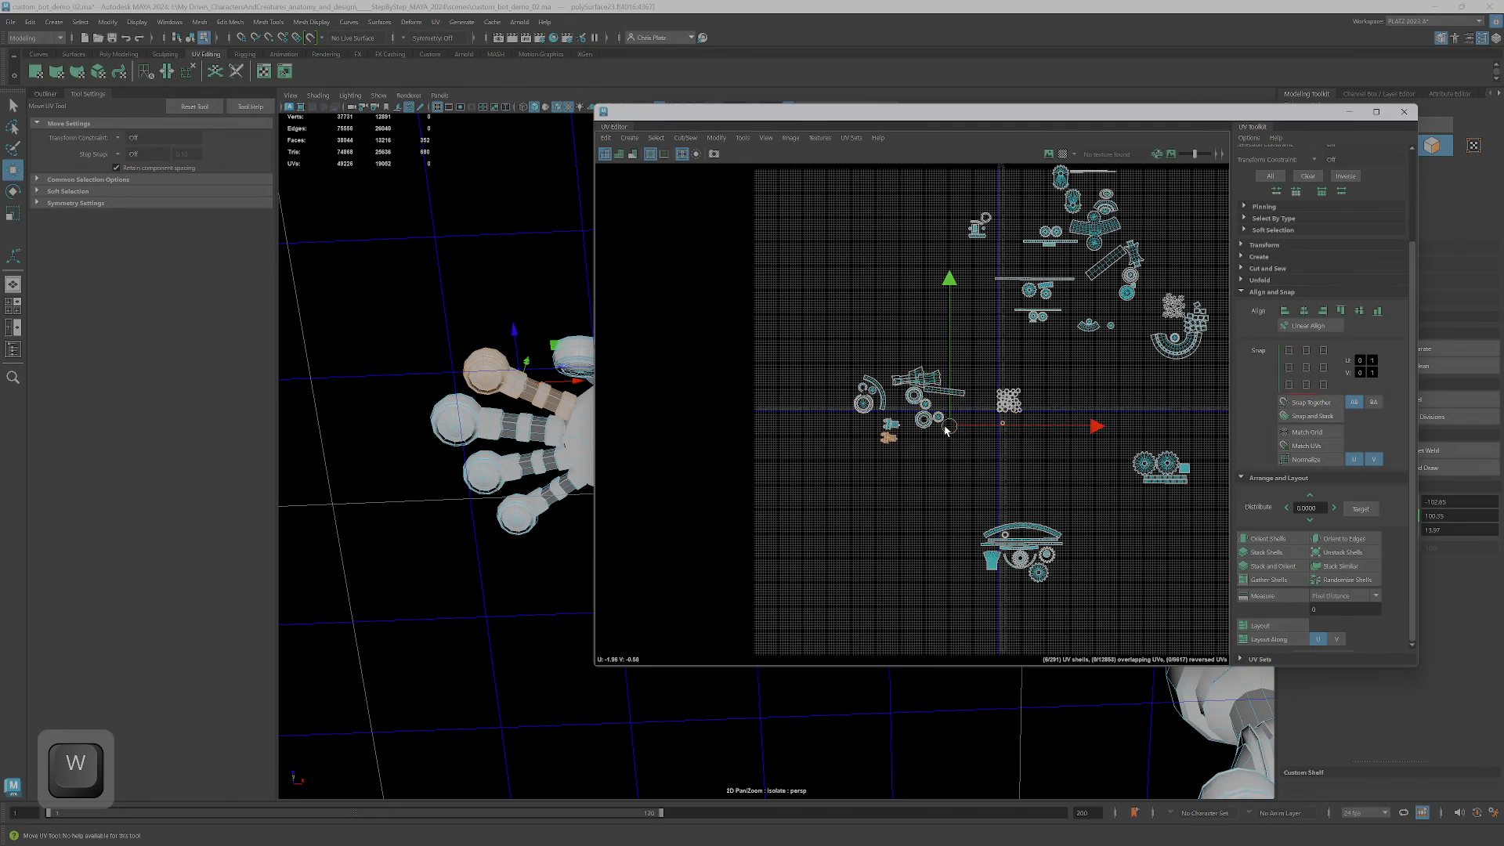
pyautogui.scroll(3, 904, 439)
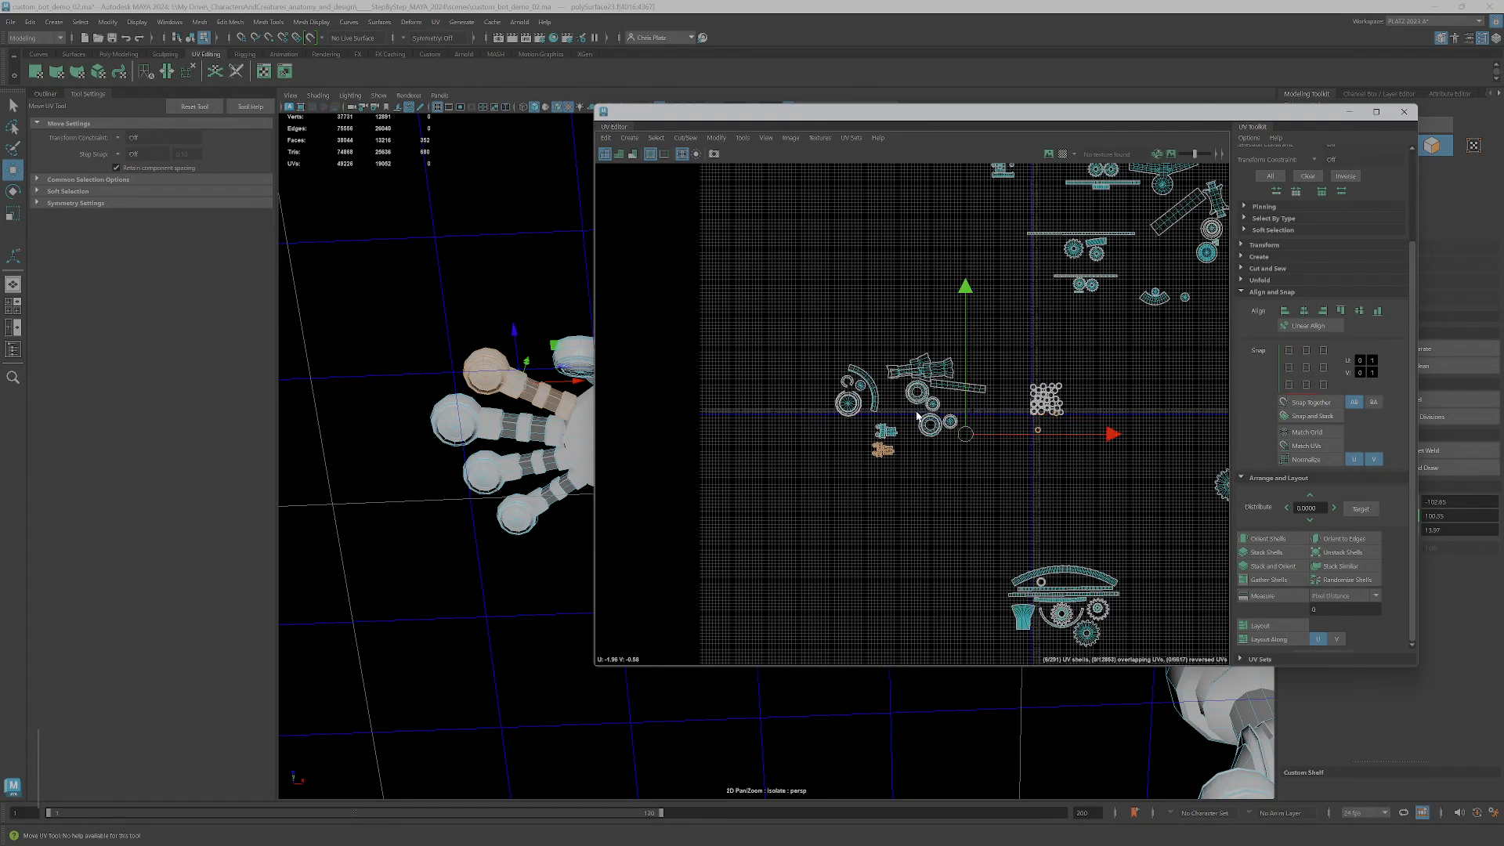
# - Separate the overlapping UV shells of the ring and little fingers, placing each set below the other finger sets in a column
pyautogui.click(516, 424)
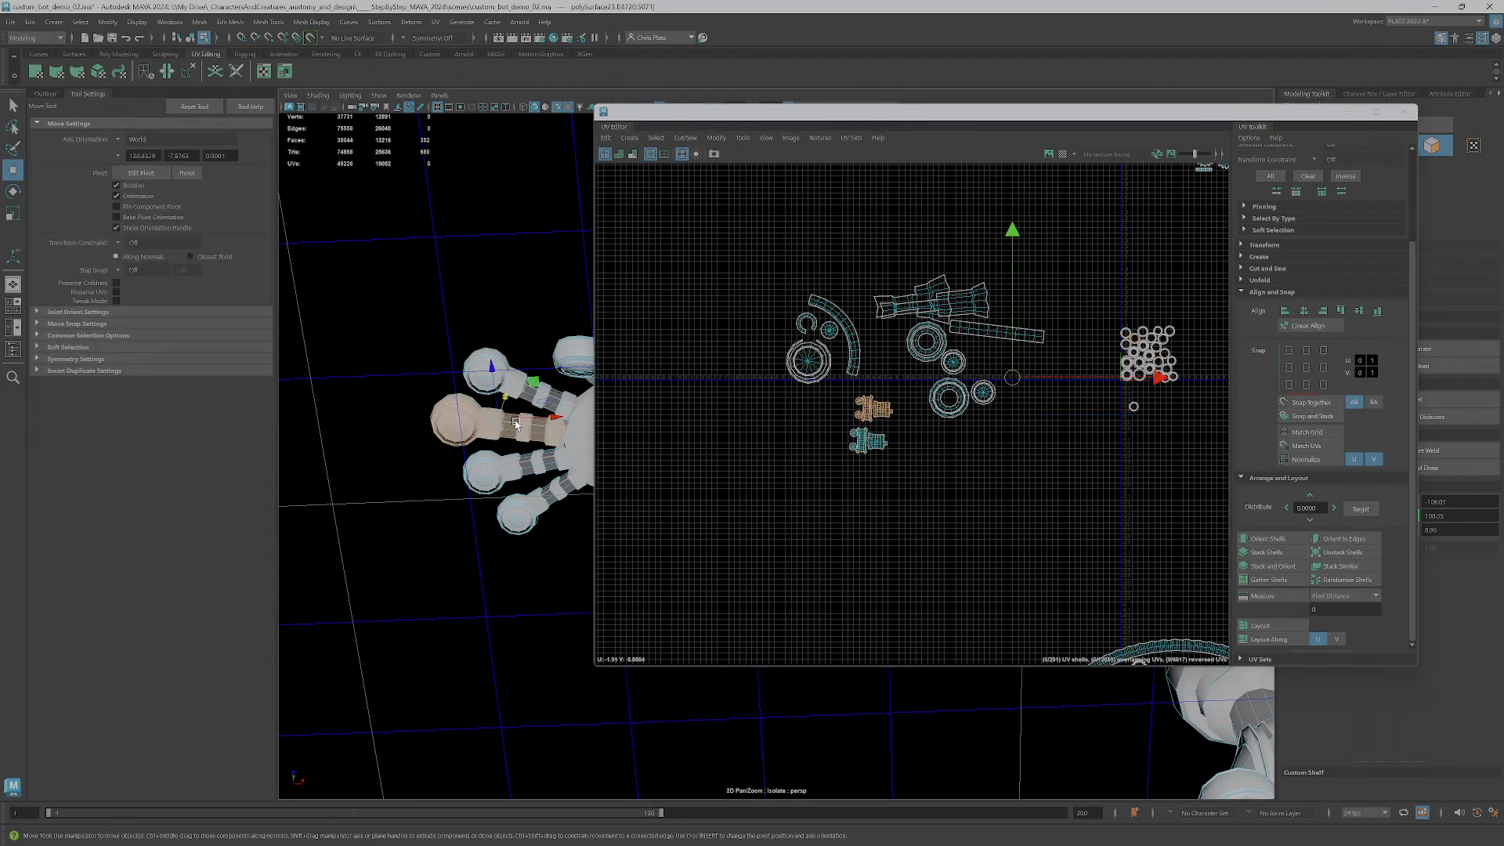
pyautogui.keyDown('ctrl'); pyautogui.keyDown('shift'); pyautogui.doubleClick(514, 379); pyautogui.keyUp('shift'); pyautogui.keyUp('ctrl')
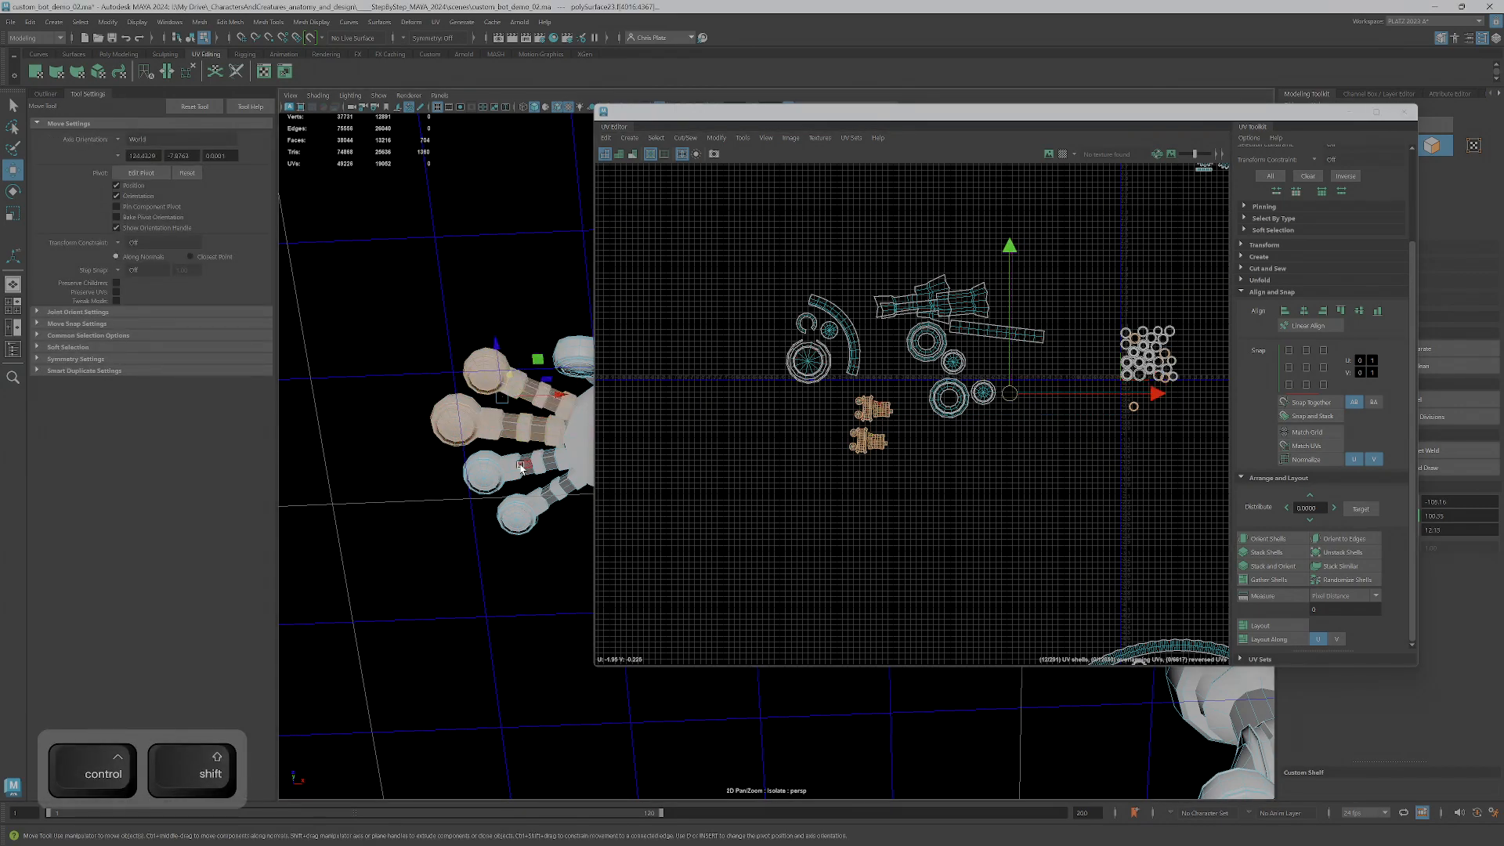
pyautogui.doubleClick(523, 459)
pyautogui.scroll(-2, 1116, 446)
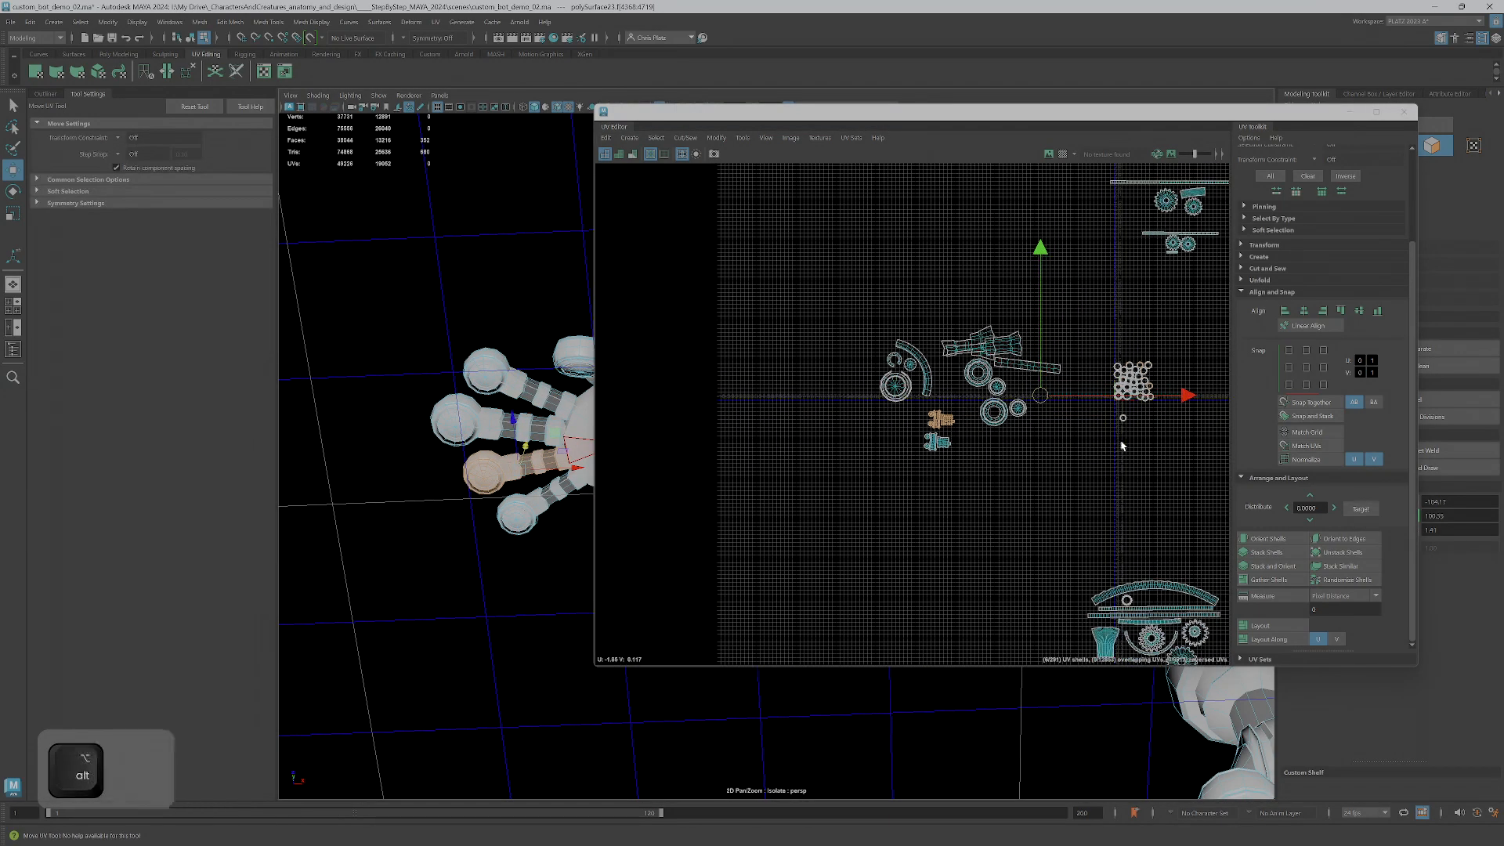
pyautogui.keyDown('alt'); pyautogui.moveTo(1121, 446); pyautogui.dragTo(886, 447, button='middle'); pyautogui.keyUp('alt')
pyautogui.scroll(3, 912, 387)
pyautogui.keyDown('alt'); pyautogui.moveTo(912, 388); pyautogui.dragTo(1071, 383, button='middle'); pyautogui.keyUp('alt')
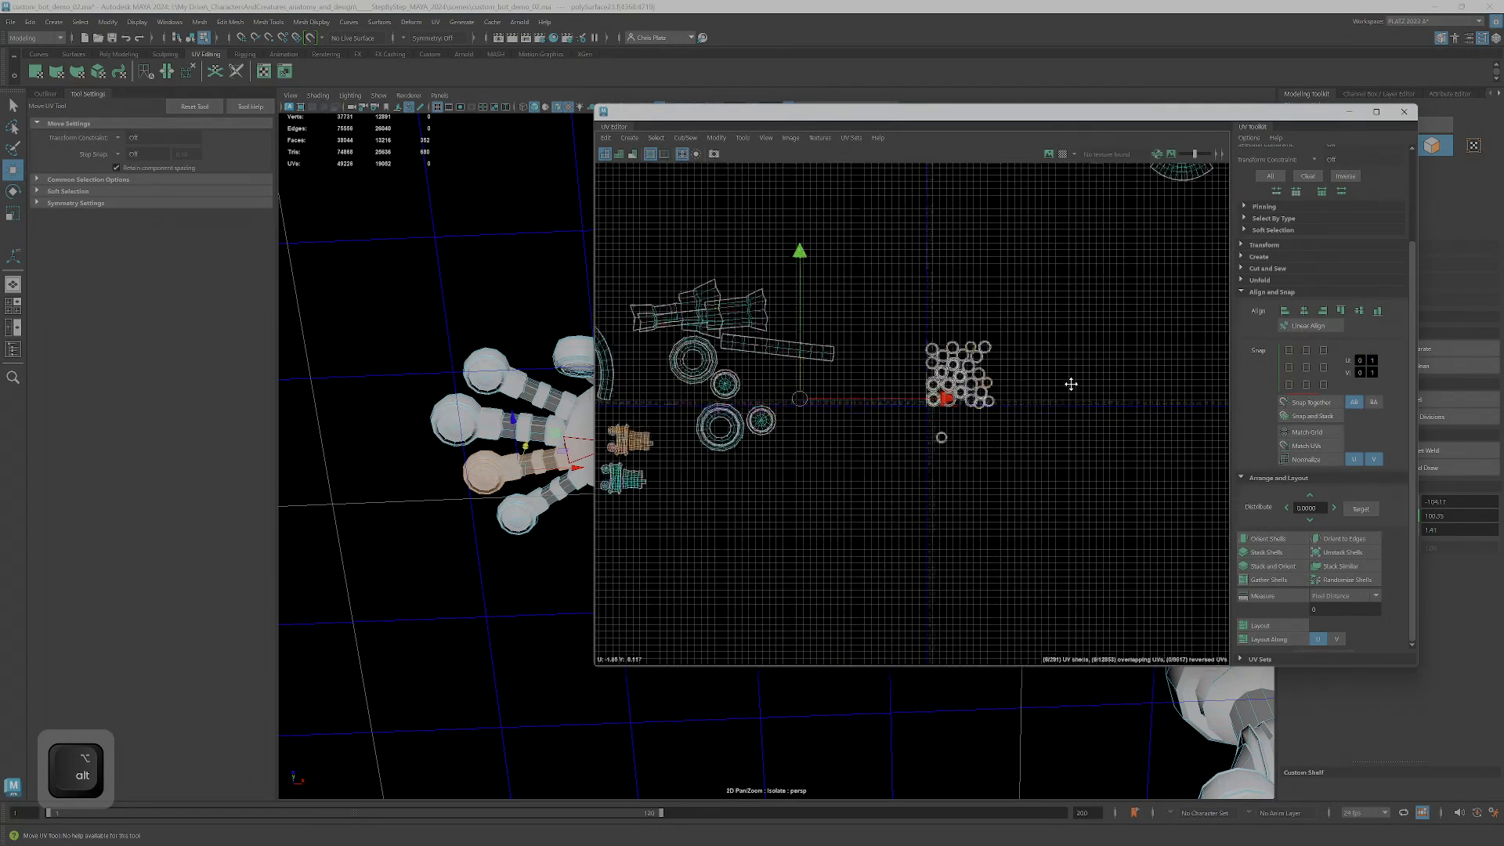
pyautogui.moveTo(858, 393); pyautogui.dragTo(855, 464)
pyautogui.doubleClick(524, 489)
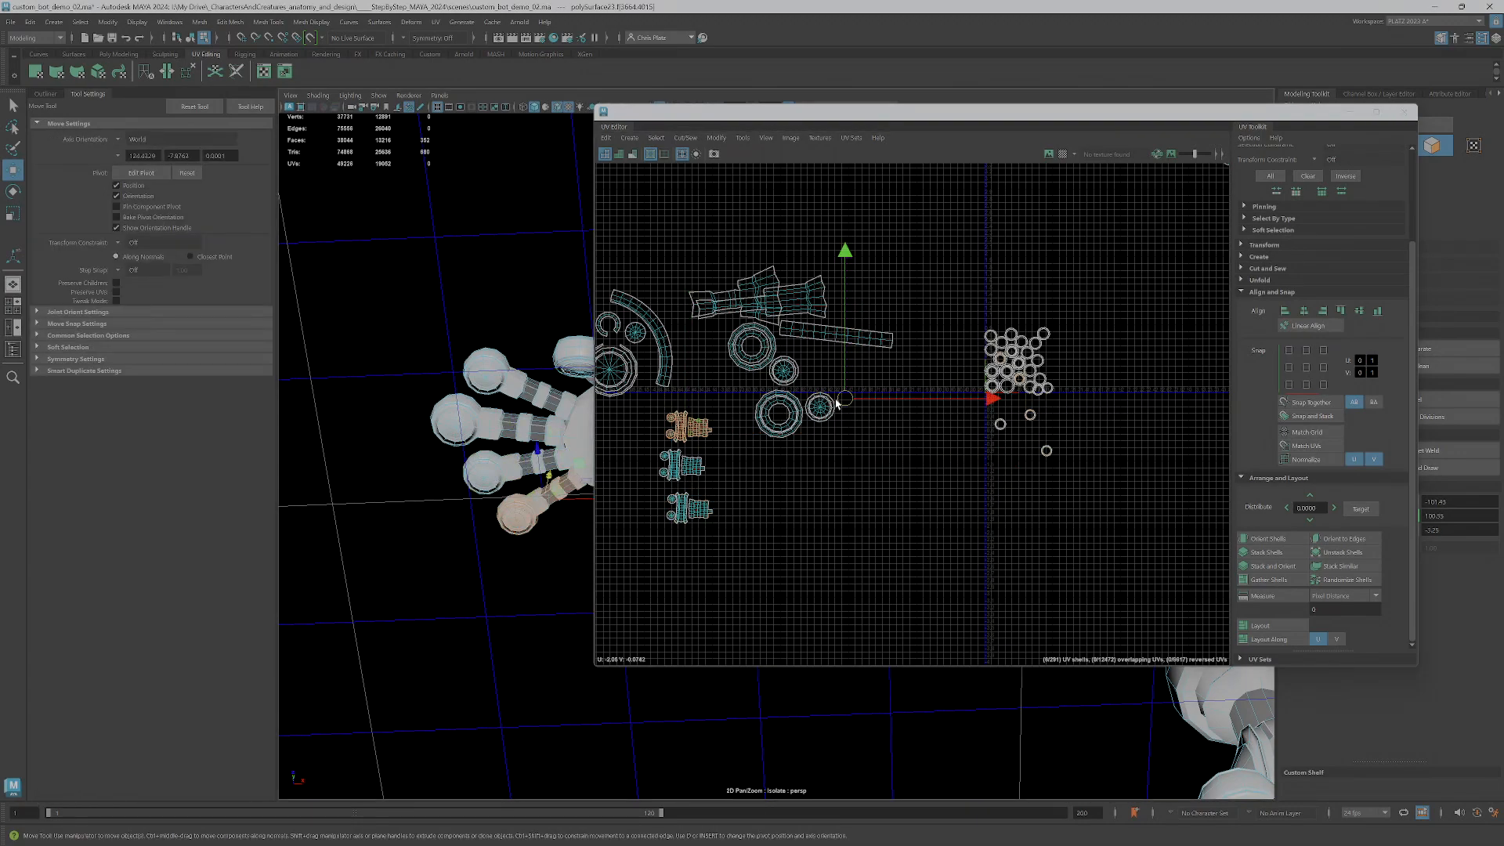
pyautogui.moveTo(838, 401); pyautogui.dragTo(850, 517)
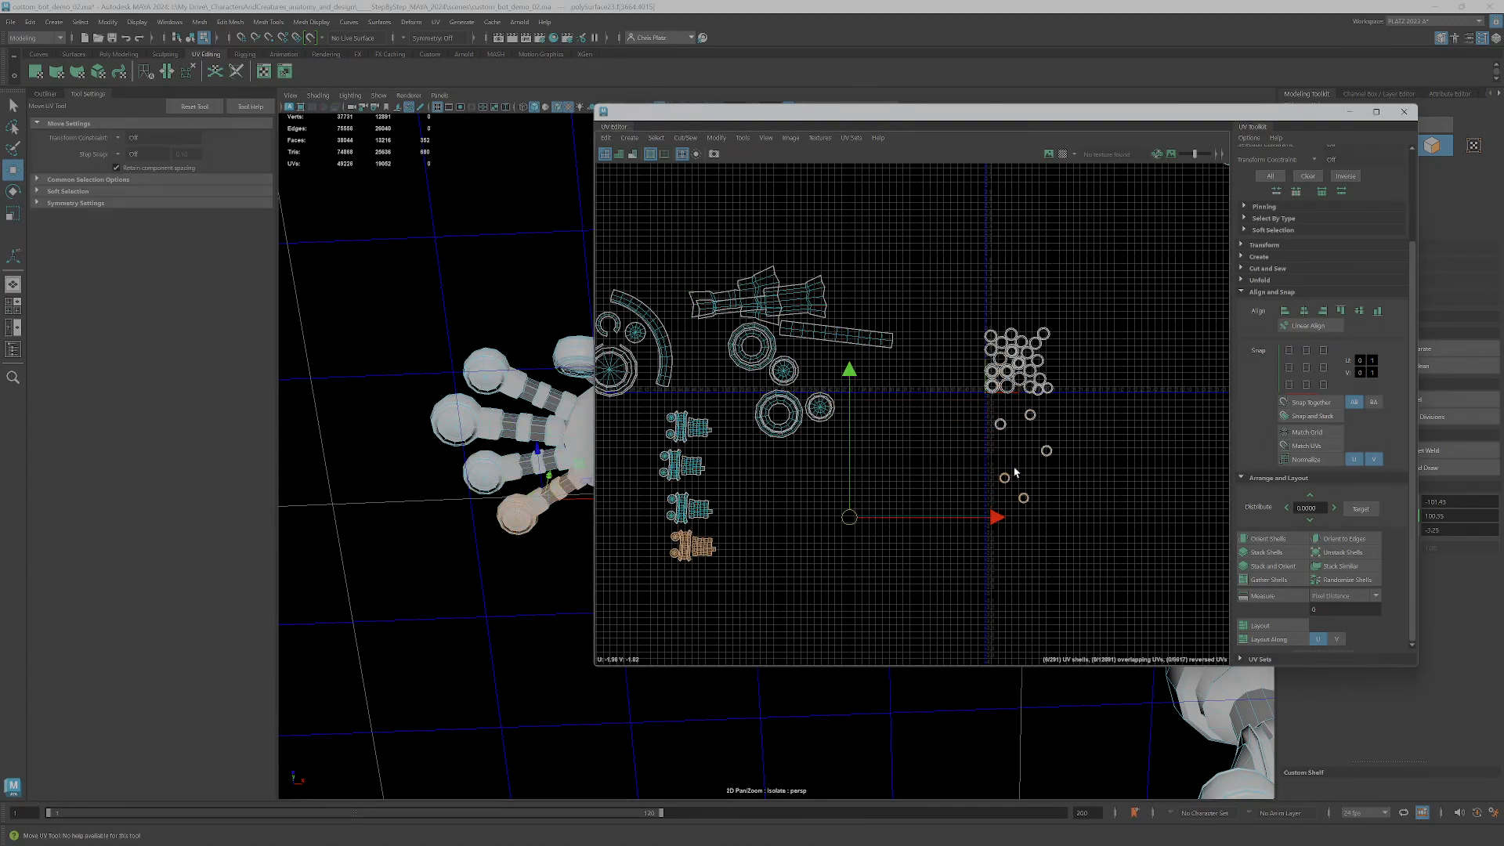
# - Move the ring-shaped cap shells of the little finger and the ring finger beside their matching finger UV shells
pyautogui.moveTo(1008, 499); pyautogui.dragTo(1050, 542)
pyautogui.moveTo(1011, 494); pyautogui.dragTo(669, 566)
pyautogui.click(533, 468)
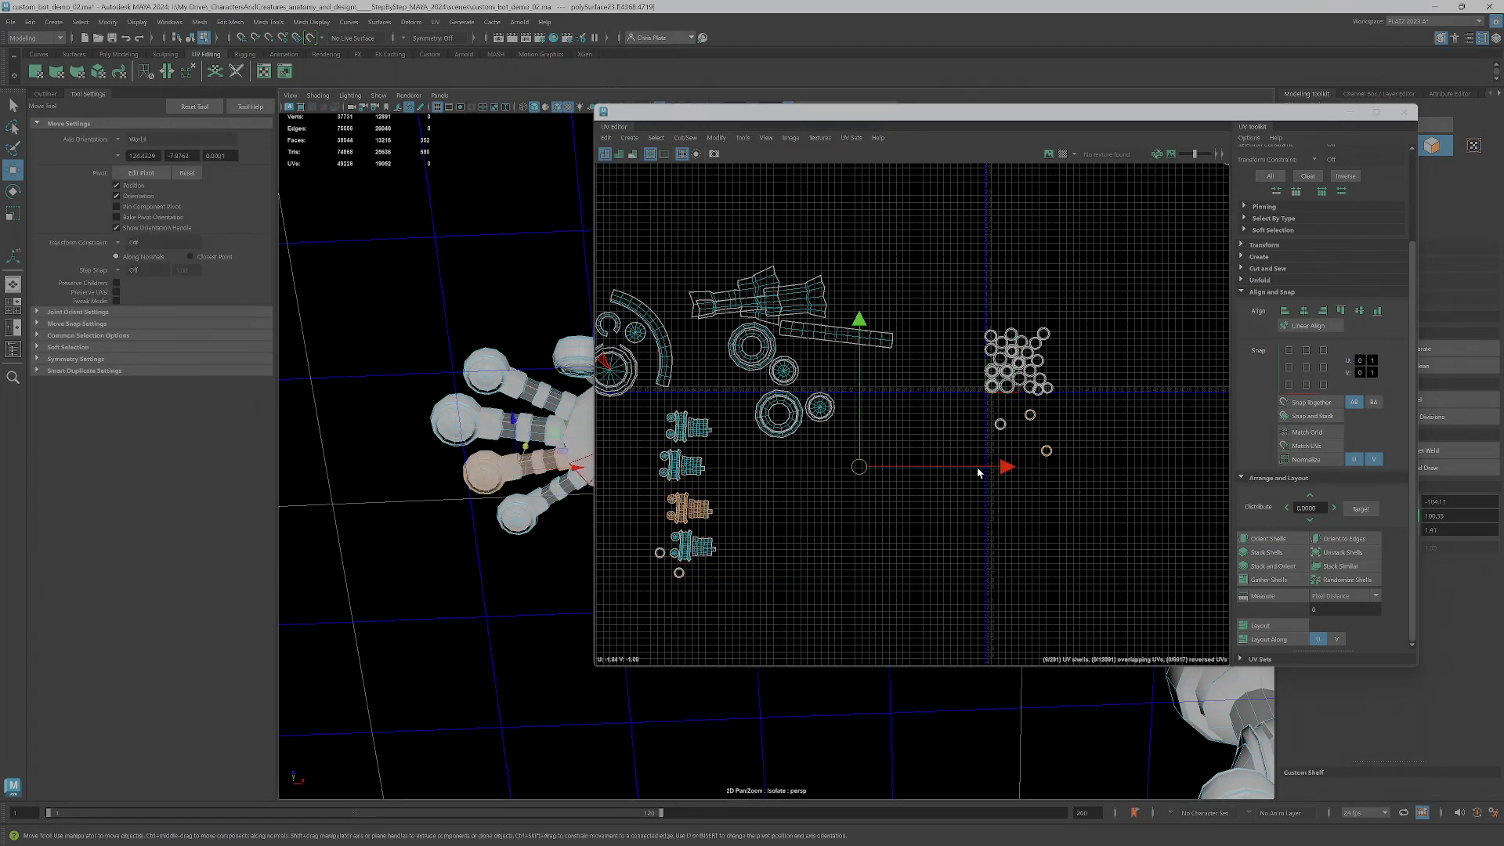
pyautogui.moveTo(1018, 409); pyautogui.dragTo(645, 506)
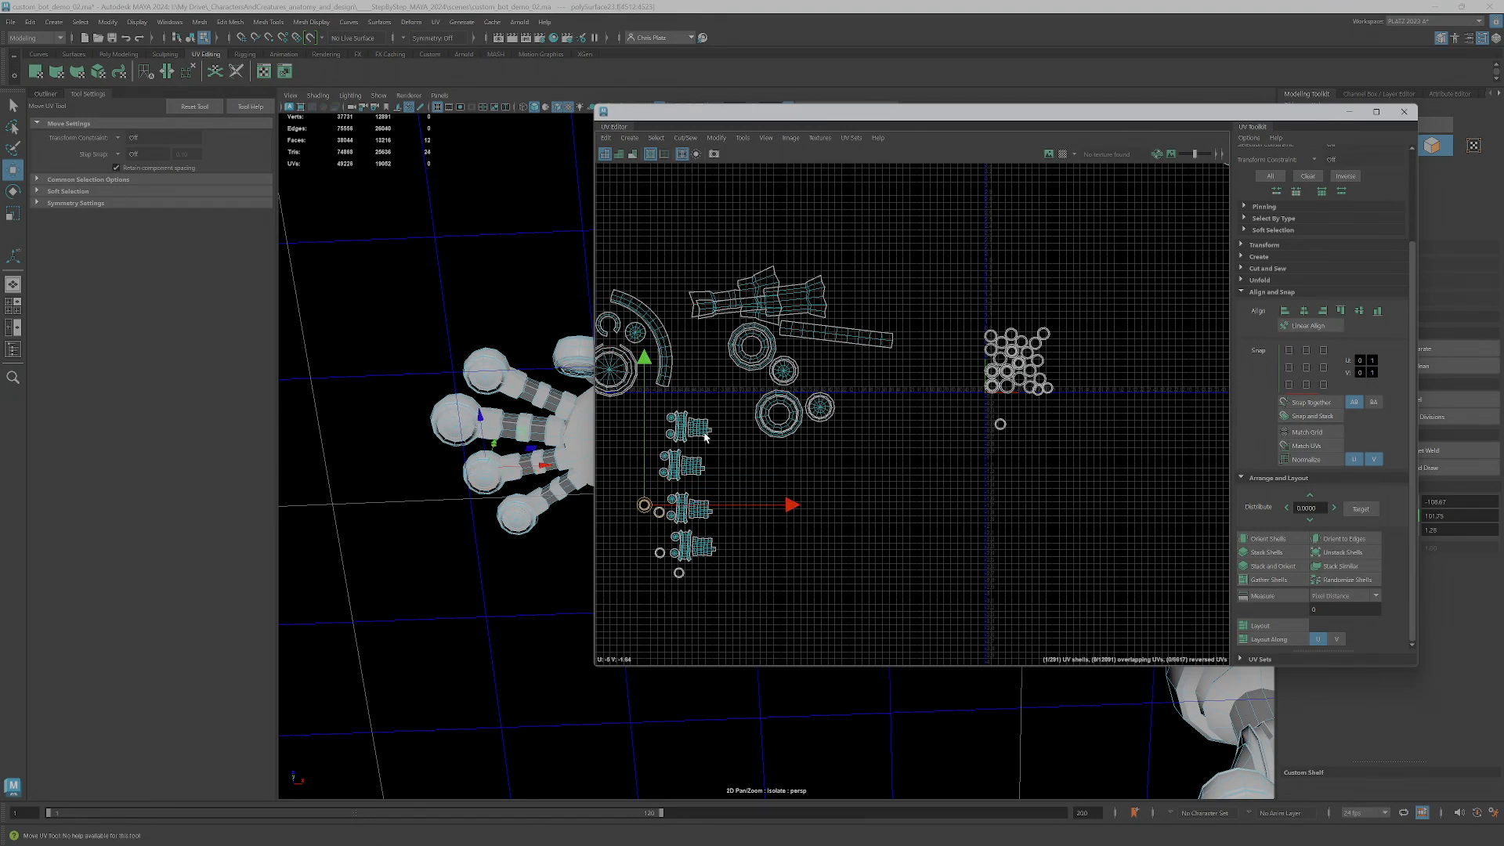
# - Isolate the middle finger's ring-shaped cap shells from the packed group and place them beside that finger's UV shells
pyautogui.click(470, 425)
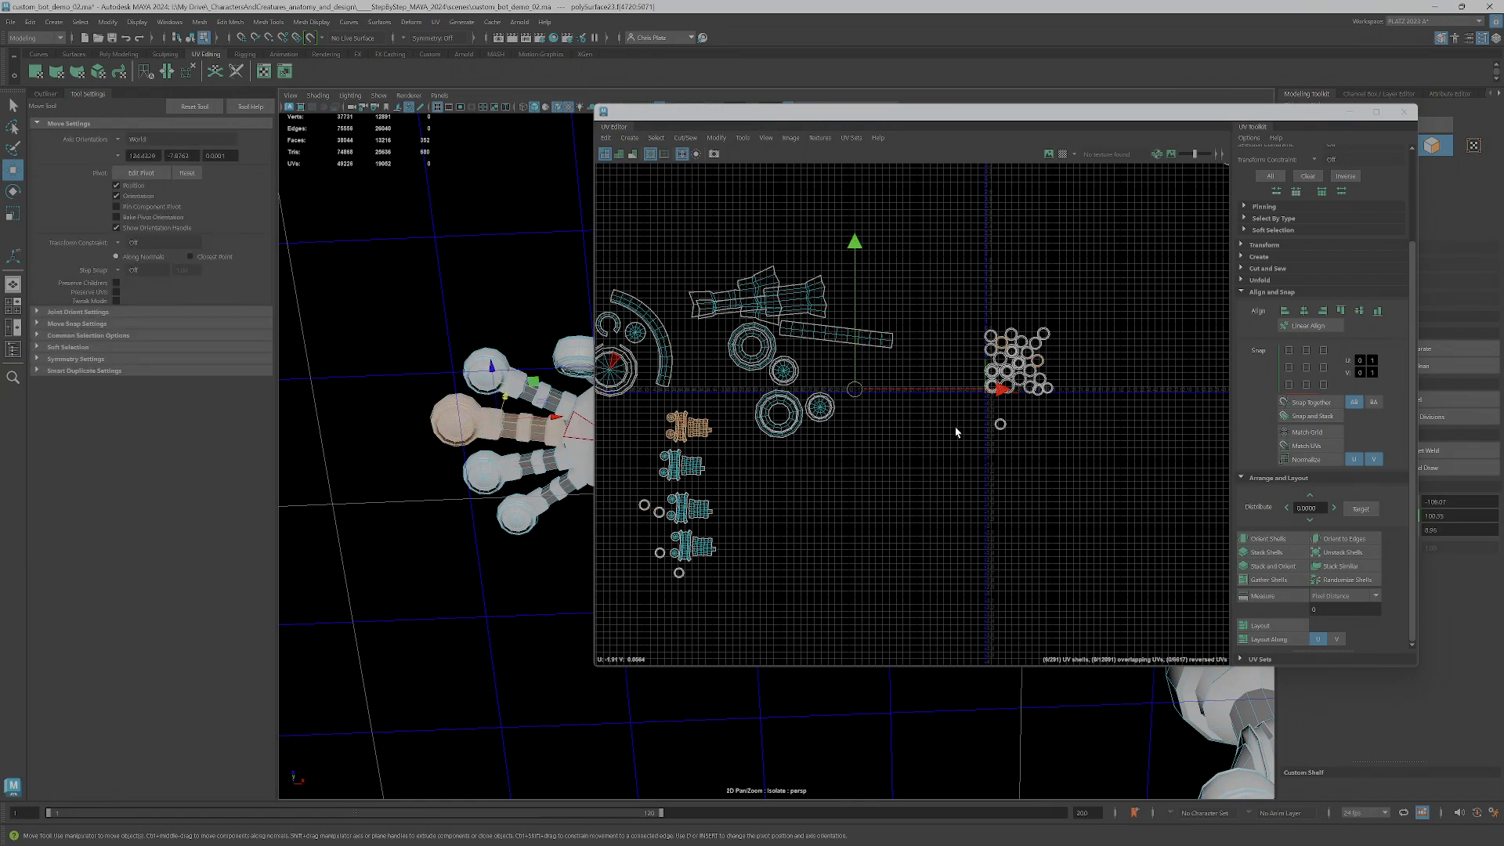
pyautogui.scroll(1, 1005, 384)
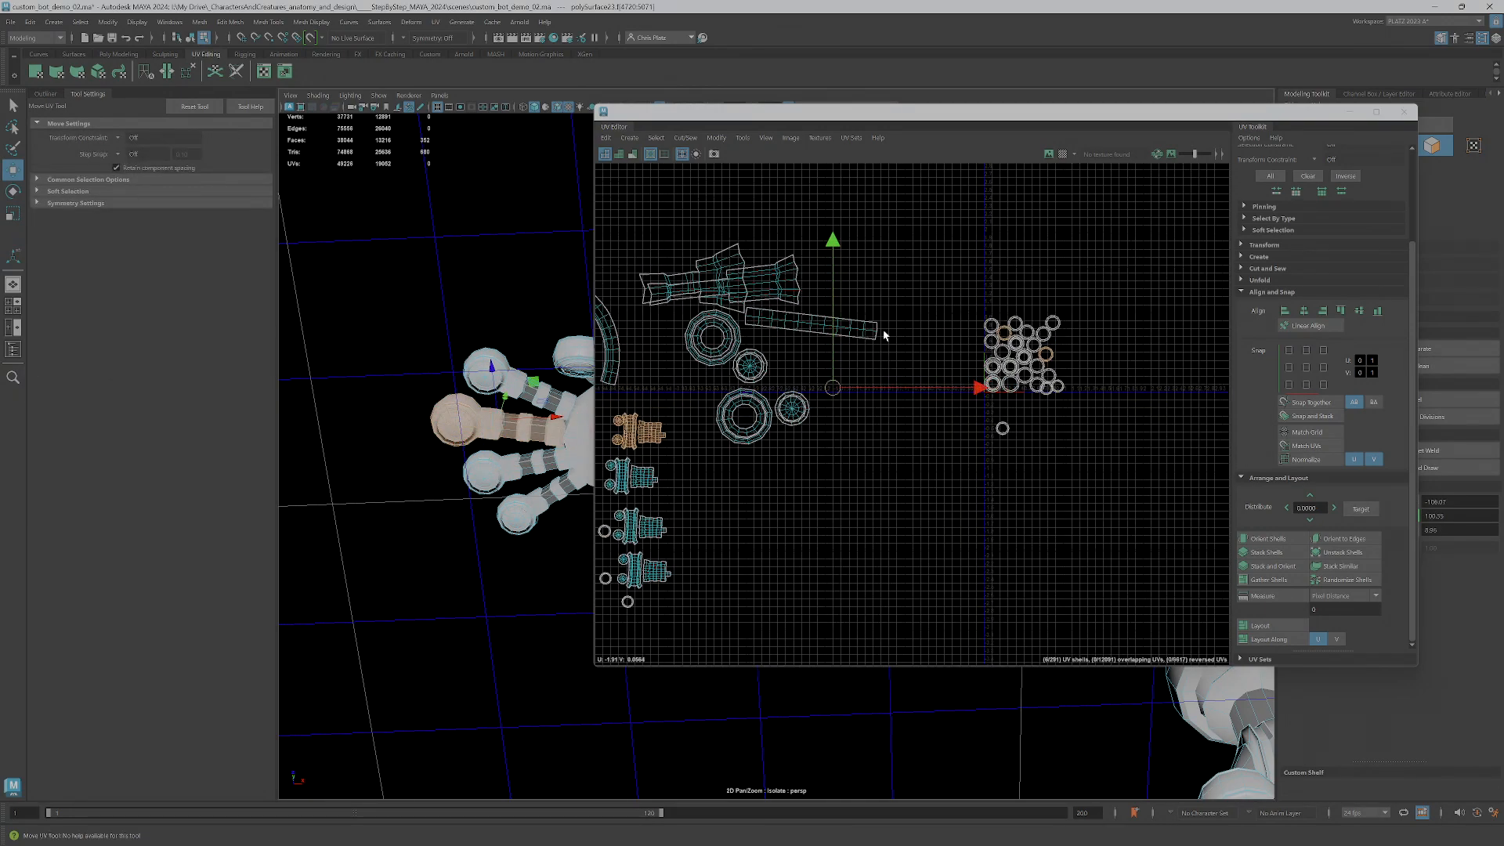
pyautogui.keyDown('ctrl'); pyautogui.moveTo(712, 473); pyautogui.dragTo(604, 404); pyautogui.keyUp('ctrl')
pyautogui.scroll(-2, 932, 444)
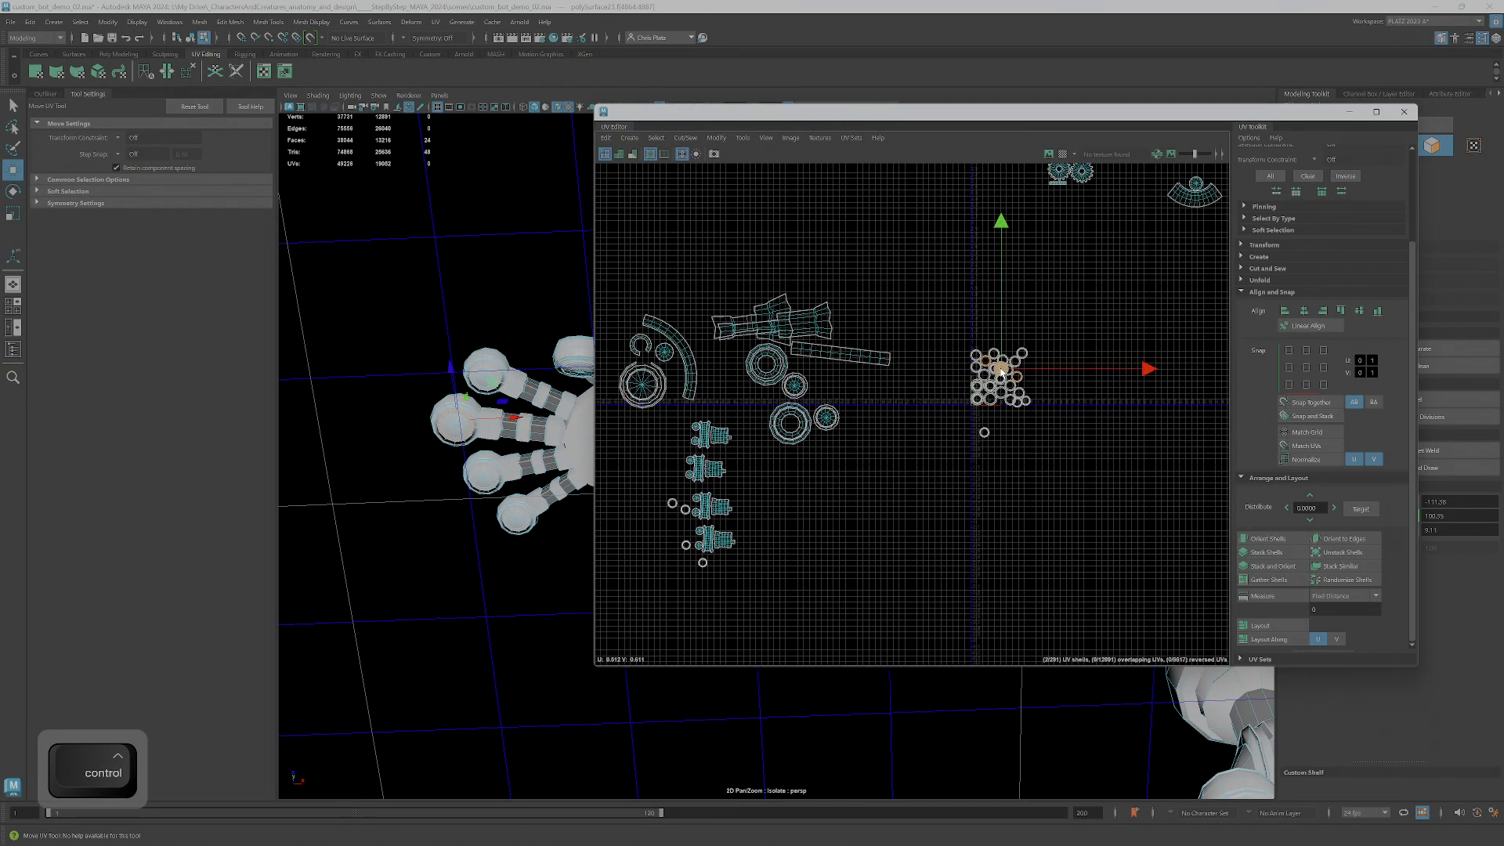
pyautogui.moveTo(1000, 370); pyautogui.dragTo(676, 421)
pyautogui.click(655, 417)
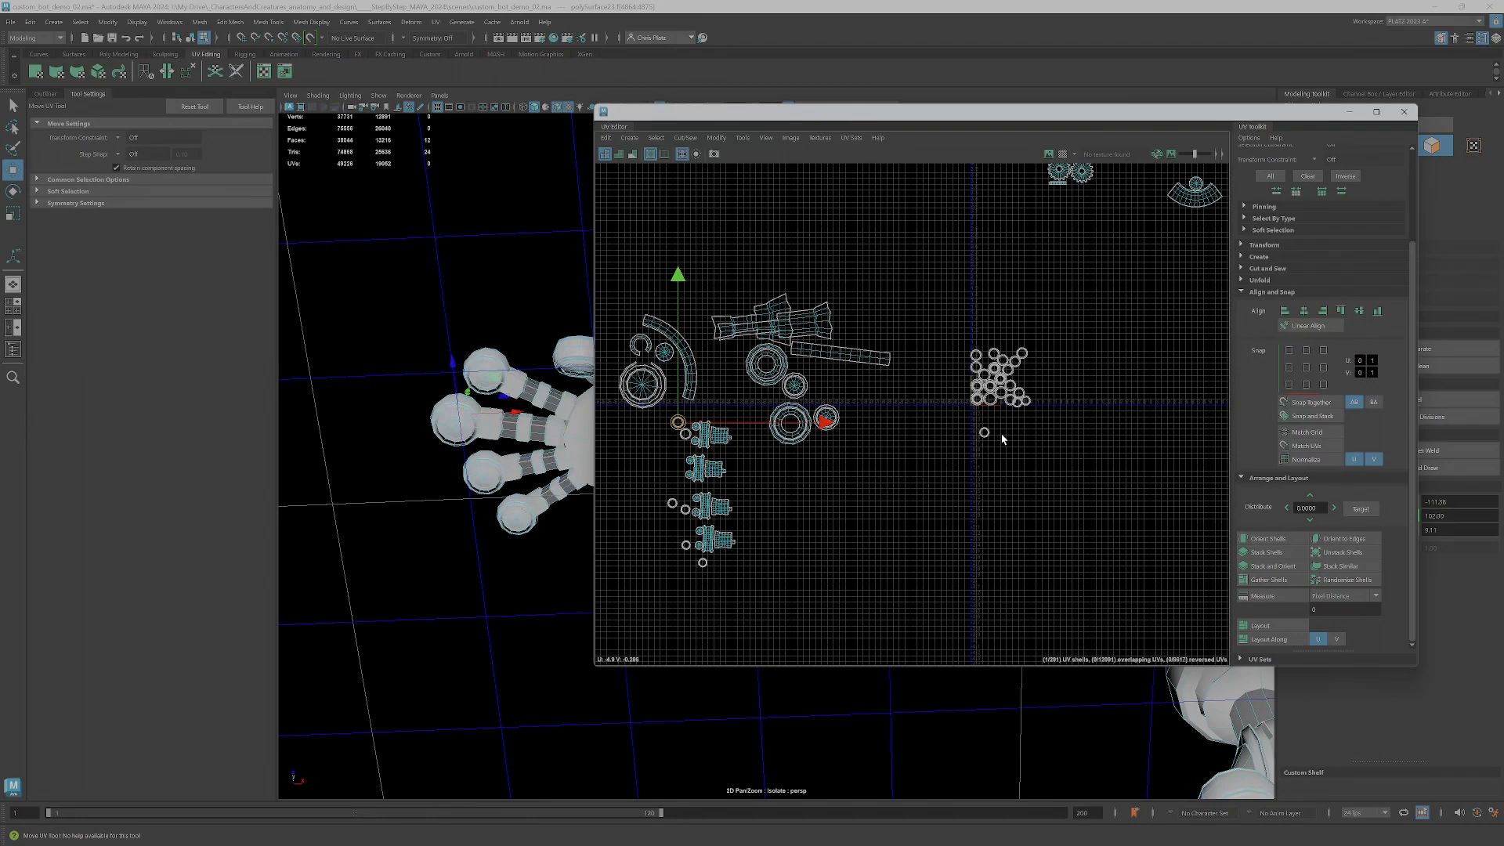
# - Isolate the index finger's two ring-shaped cap shells and place them close beside that finger's UV shells
pyautogui.moveTo(969, 427); pyautogui.dragTo(989, 451)
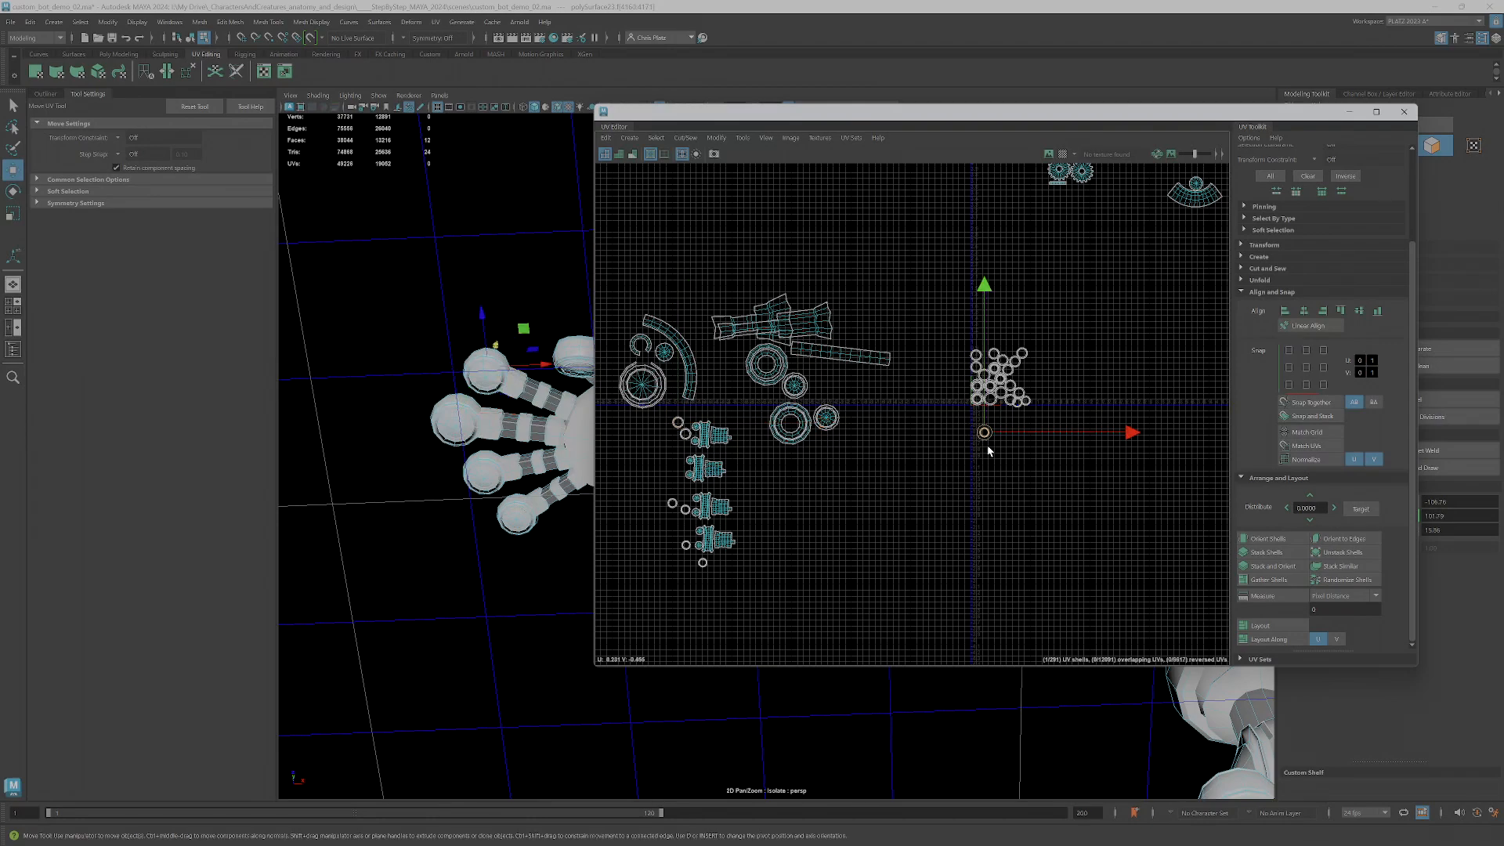
pyautogui.click(519, 431)
pyautogui.click(503, 379)
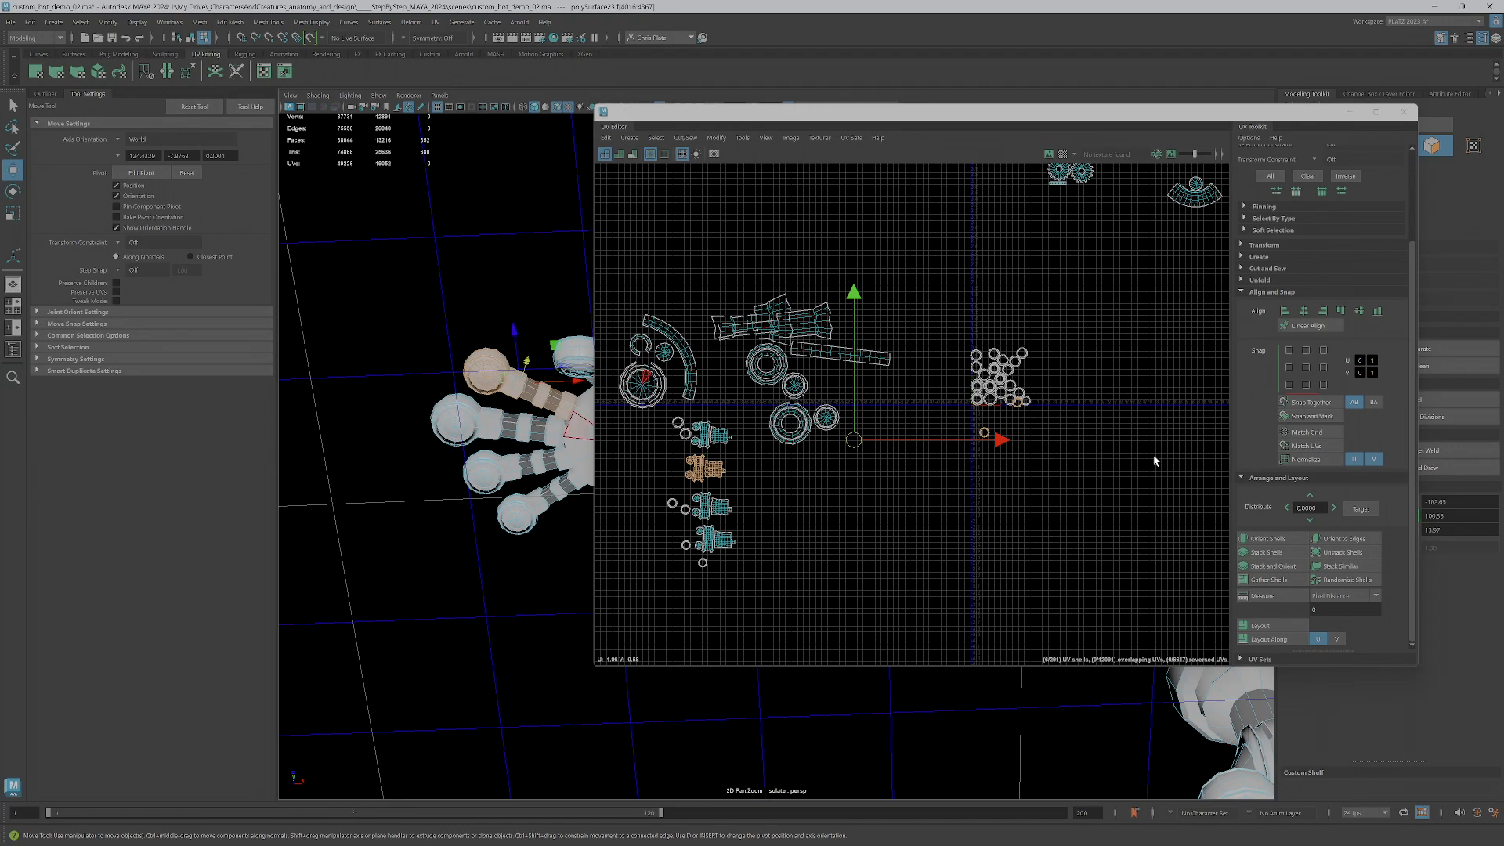
pyautogui.keyDown('ctrl'); pyautogui.moveTo(754, 497); pyautogui.dragTo(624, 436); pyautogui.keyUp('ctrl')
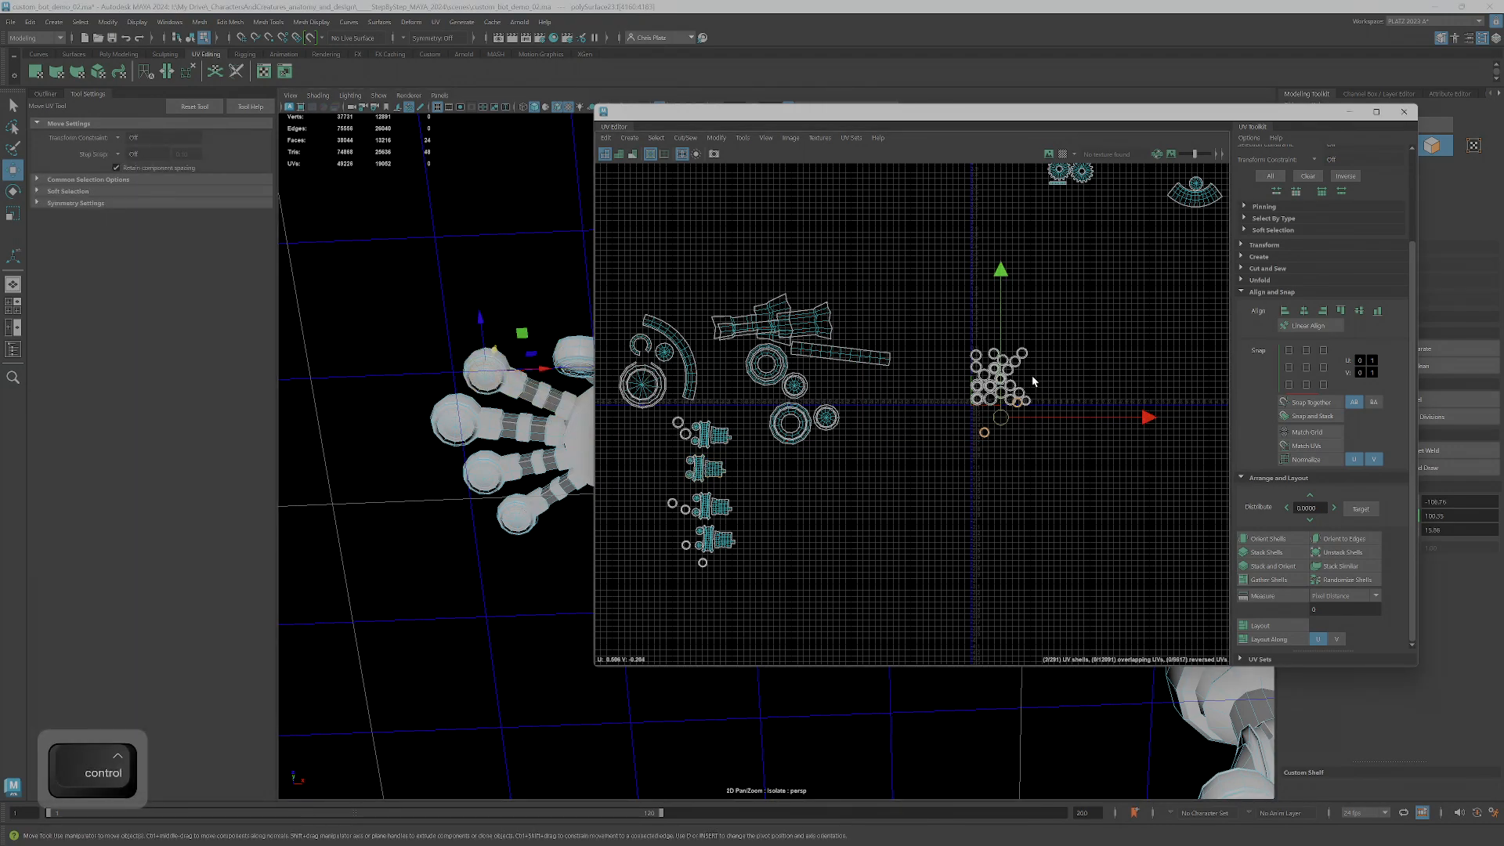
pyautogui.moveTo(1000, 417); pyautogui.dragTo(820, 471)
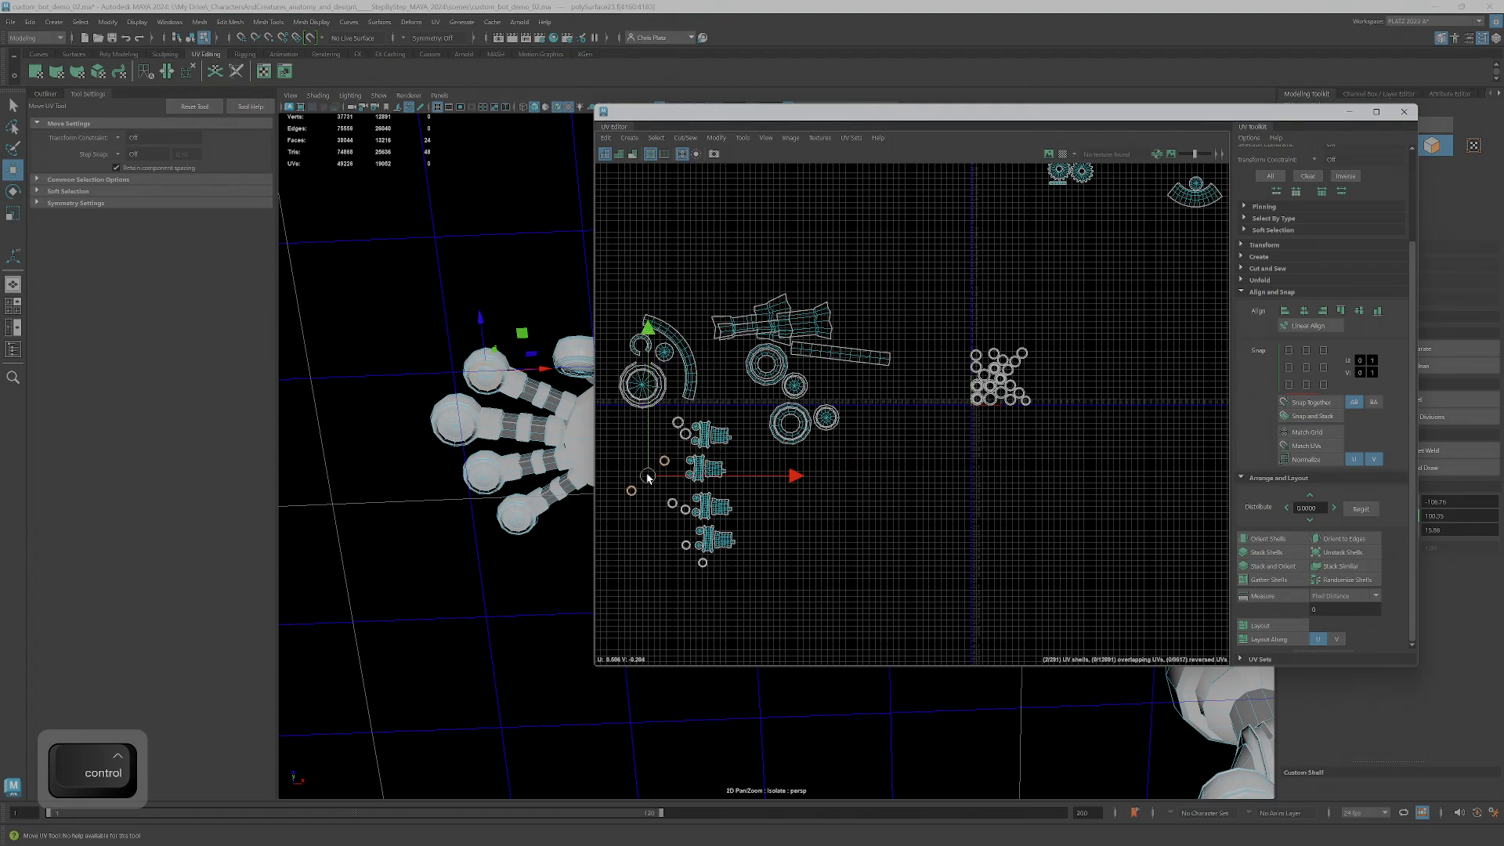
pyautogui.click(628, 494)
pyautogui.moveTo(627, 493); pyautogui.dragTo(637, 474)
# - Move the complete UV shell sets of the little and ring fingers into a new column, little finger above ring finger
pyautogui.keyDown('alt'); pyautogui.moveTo(478, 345); pyautogui.dragTo(654, 472); pyautogui.keyUp('alt')
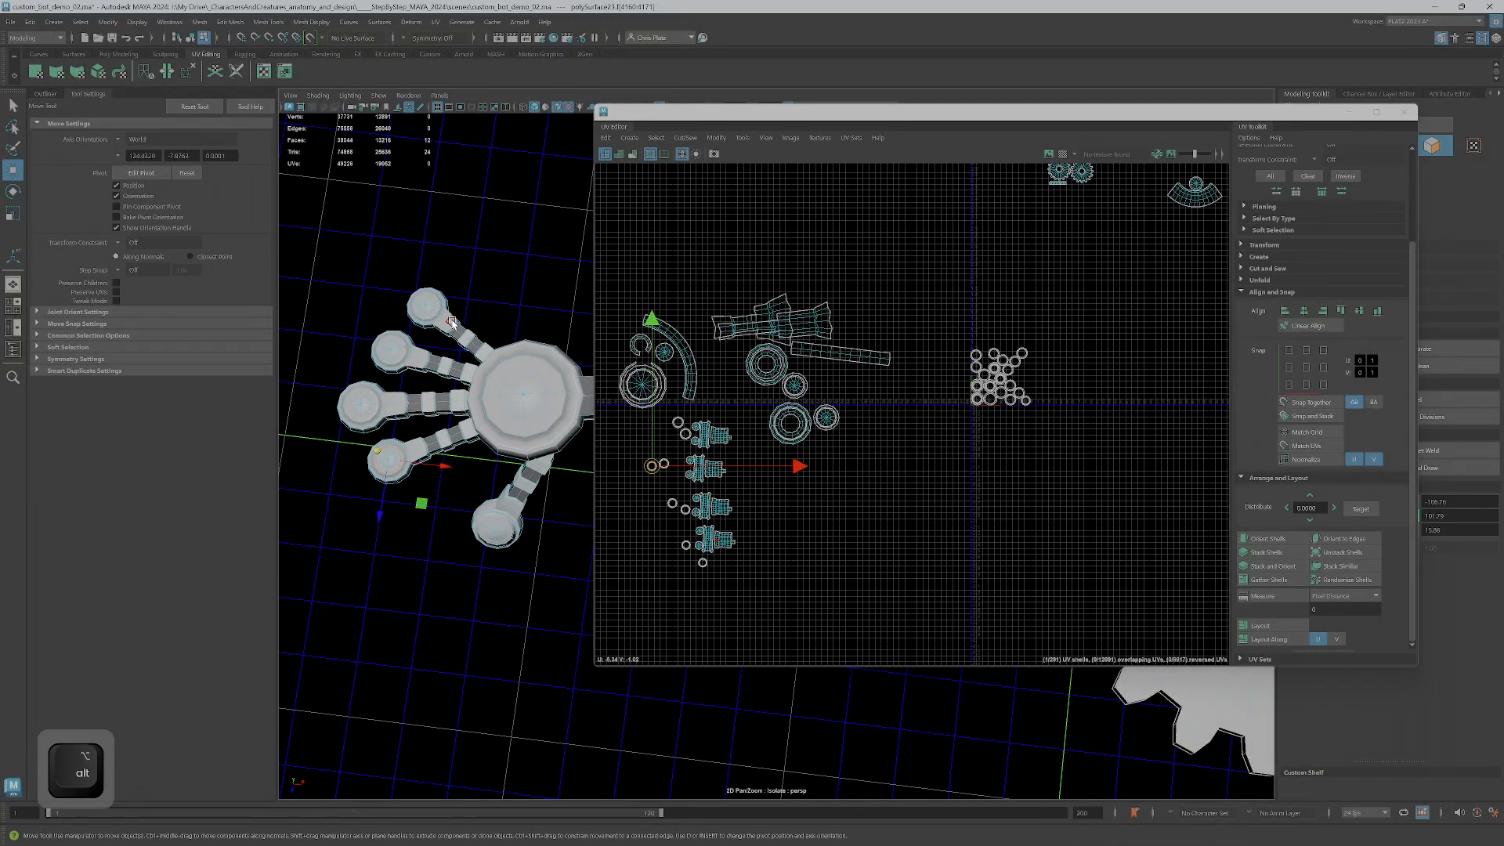
pyautogui.moveTo(713, 566); pyautogui.dragTo(779, 559)
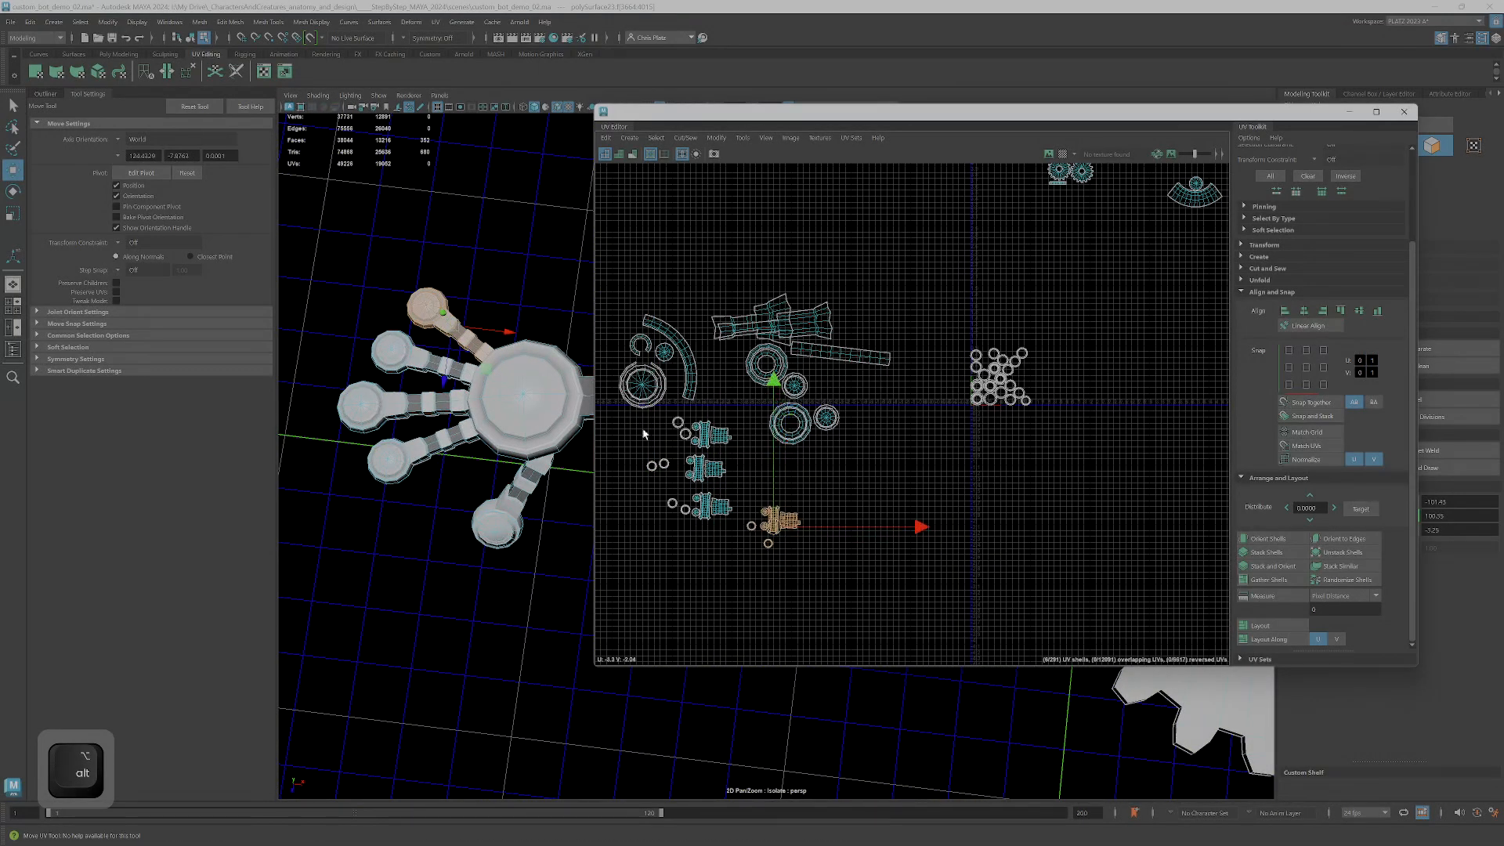
pyautogui.click(711, 505)
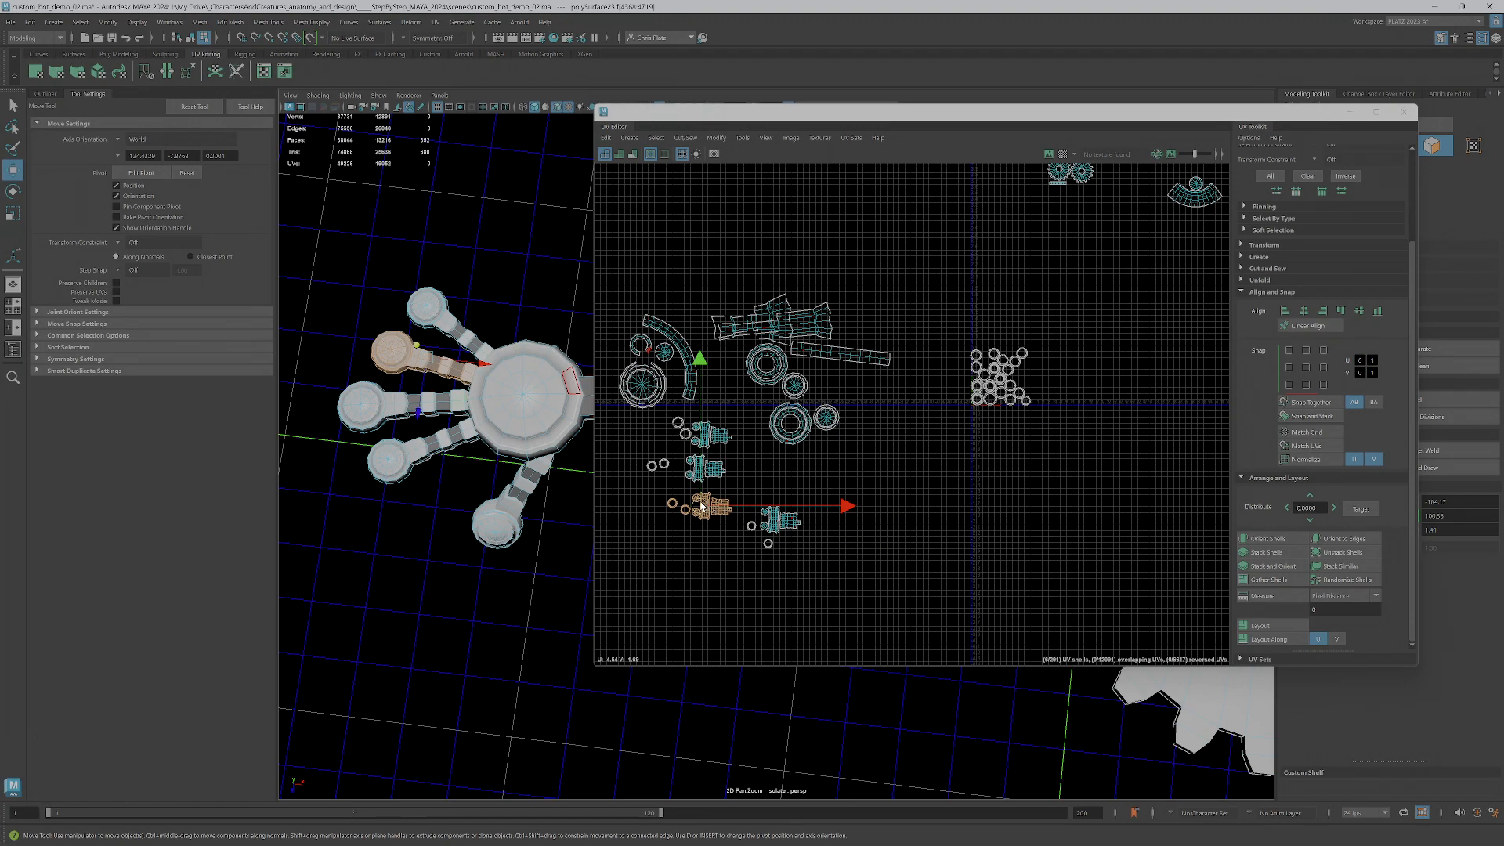
pyautogui.moveTo(702, 507); pyautogui.dragTo(775, 581)
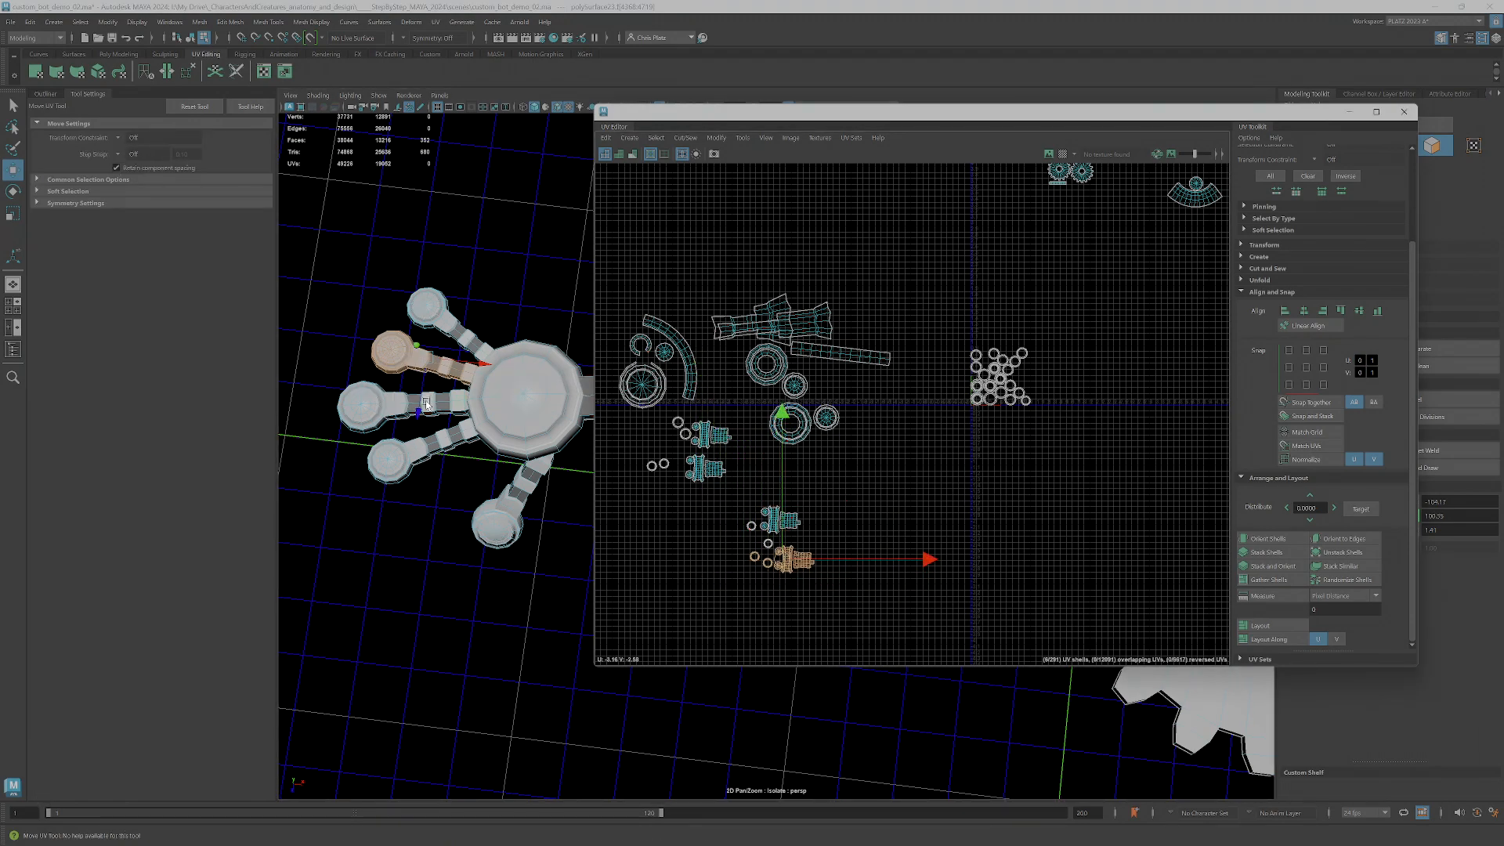
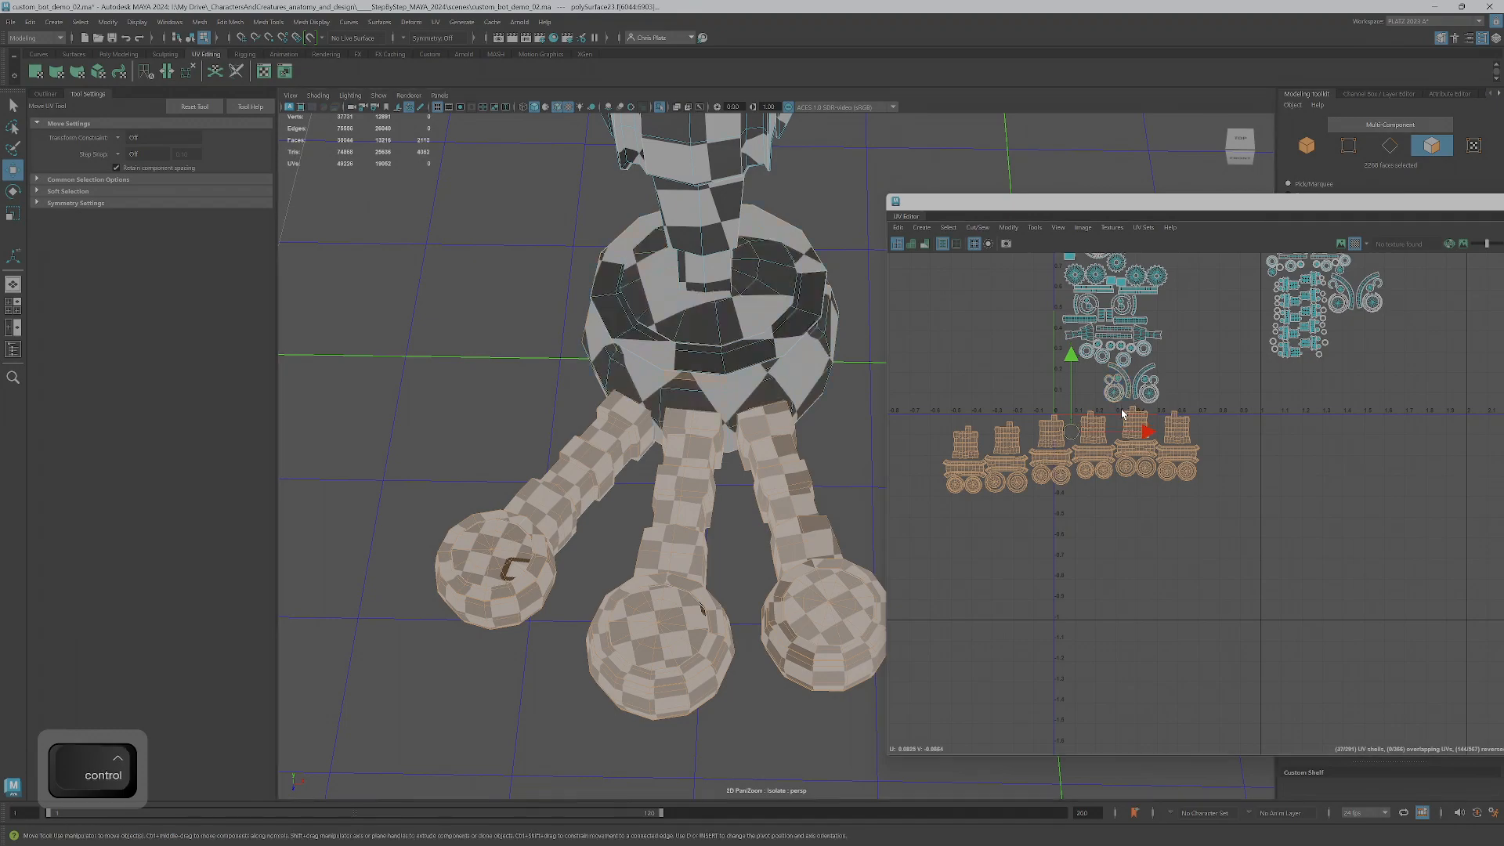
# - Try scaling down the selected toe UV shells, examine the stray selected faces on the foot, and undo the scaling
pyautogui.press('r')
pyautogui.moveTo(1072, 441); pyautogui.dragTo(1027, 524)
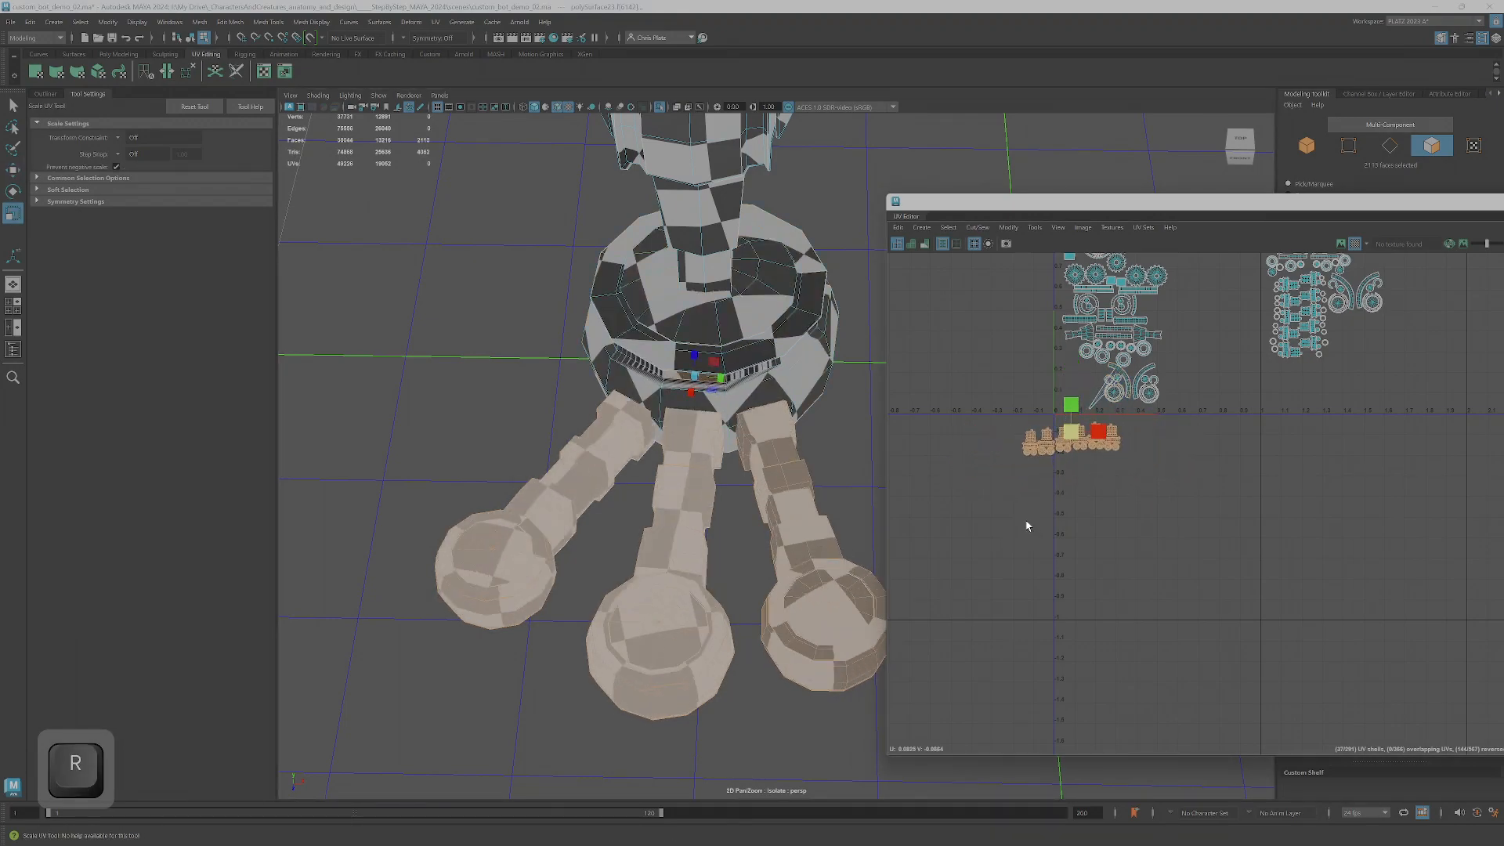
pyautogui.keyDown('alt'); pyautogui.moveTo(751, 501); pyautogui.dragTo(705, 439); pyautogui.keyUp('alt')
pyautogui.keyDown('alt'); pyautogui.moveTo(627, 439); pyautogui.dragTo(689, 462, button='right'); pyautogui.keyUp('alt')
pyautogui.keyDown('alt'); pyautogui.moveTo(626, 435); pyautogui.dragTo(748, 420, button='middle'); pyautogui.keyUp('alt')
pyautogui.keyDown('alt'); pyautogui.moveTo(749, 420); pyautogui.dragTo(671, 438); pyautogui.keyUp('alt')
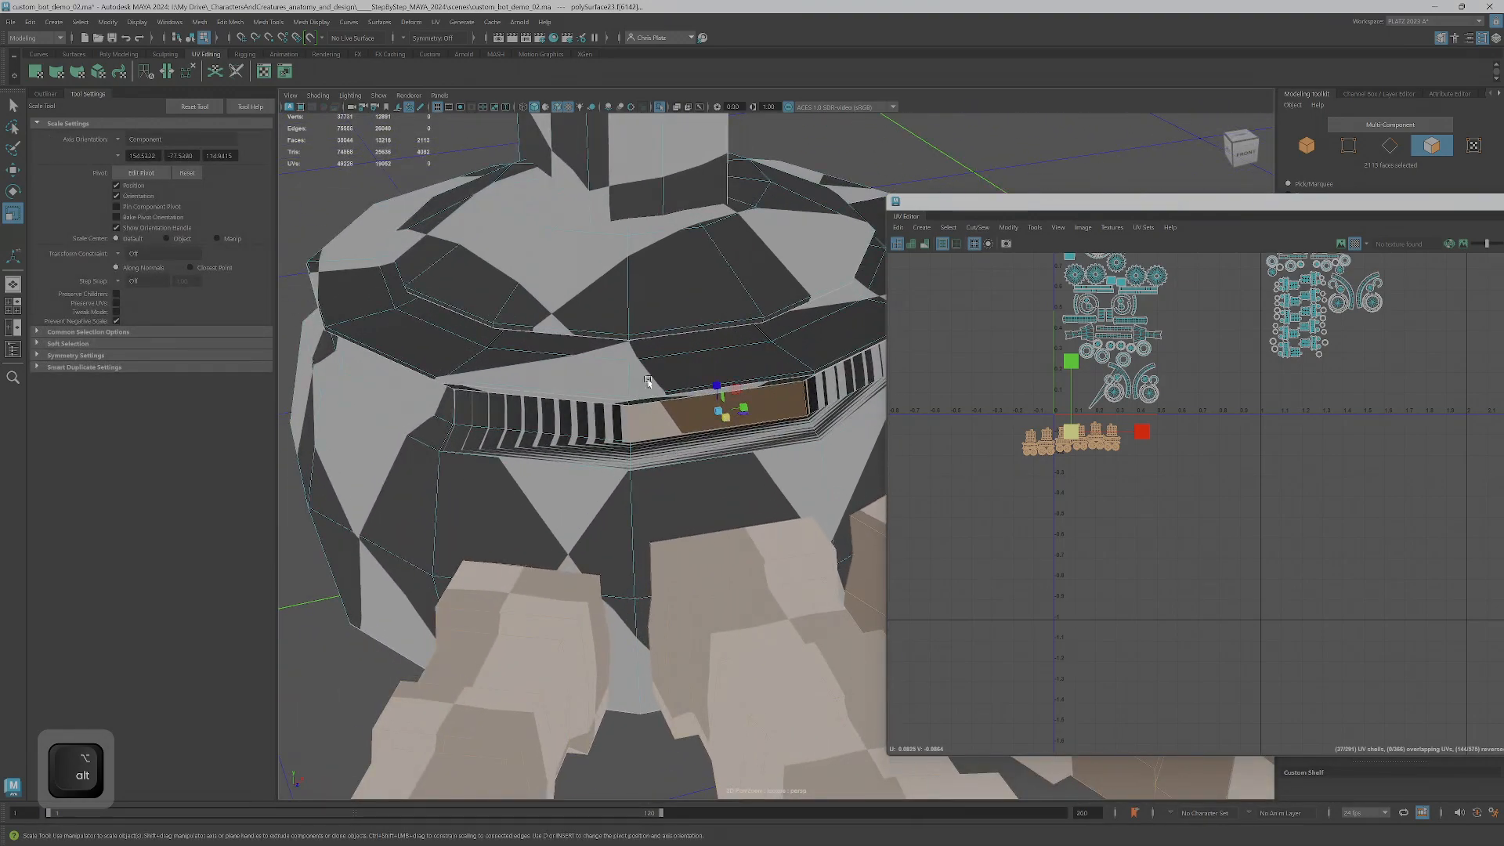
pyautogui.keyDown('alt'); pyautogui.moveTo(587, 462); pyautogui.dragTo(635, 393); pyautogui.keyUp('alt')
pyautogui.keyDown('alt'); pyautogui.moveTo(635, 393); pyautogui.dragTo(726, 317, button='middle'); pyautogui.keyUp('alt')
pyautogui.keyDown('alt'); pyautogui.moveTo(1144, 375); pyautogui.dragTo(1153, 464, button='right'); pyautogui.keyUp('alt')
pyautogui.hotkey('ctrl', 'z')
pyautogui.hotkey('ctrl', 'z')
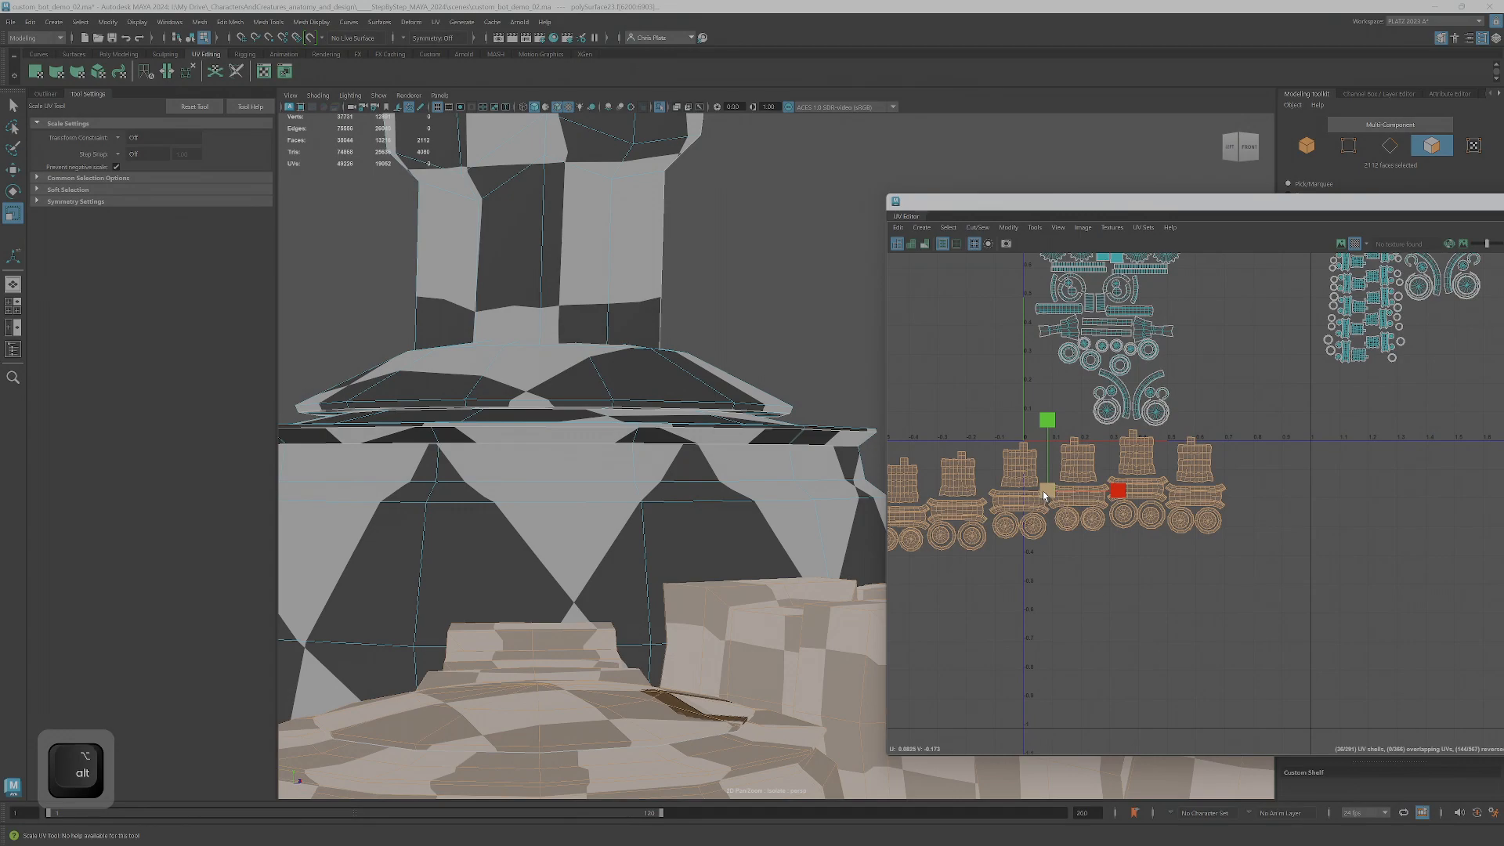
# - Scale the six toe UV shell sets down uniformly, comparing their checker size with the rest of the foot
pyautogui.moveTo(1043, 493); pyautogui.dragTo(963, 501)
pyautogui.keyDown('alt'); pyautogui.moveTo(791, 477); pyautogui.dragTo(700, 534); pyautogui.keyUp('alt')
pyautogui.keyDown('alt'); pyautogui.moveTo(700, 534); pyautogui.dragTo(745, 567, button='right'); pyautogui.keyUp('alt')
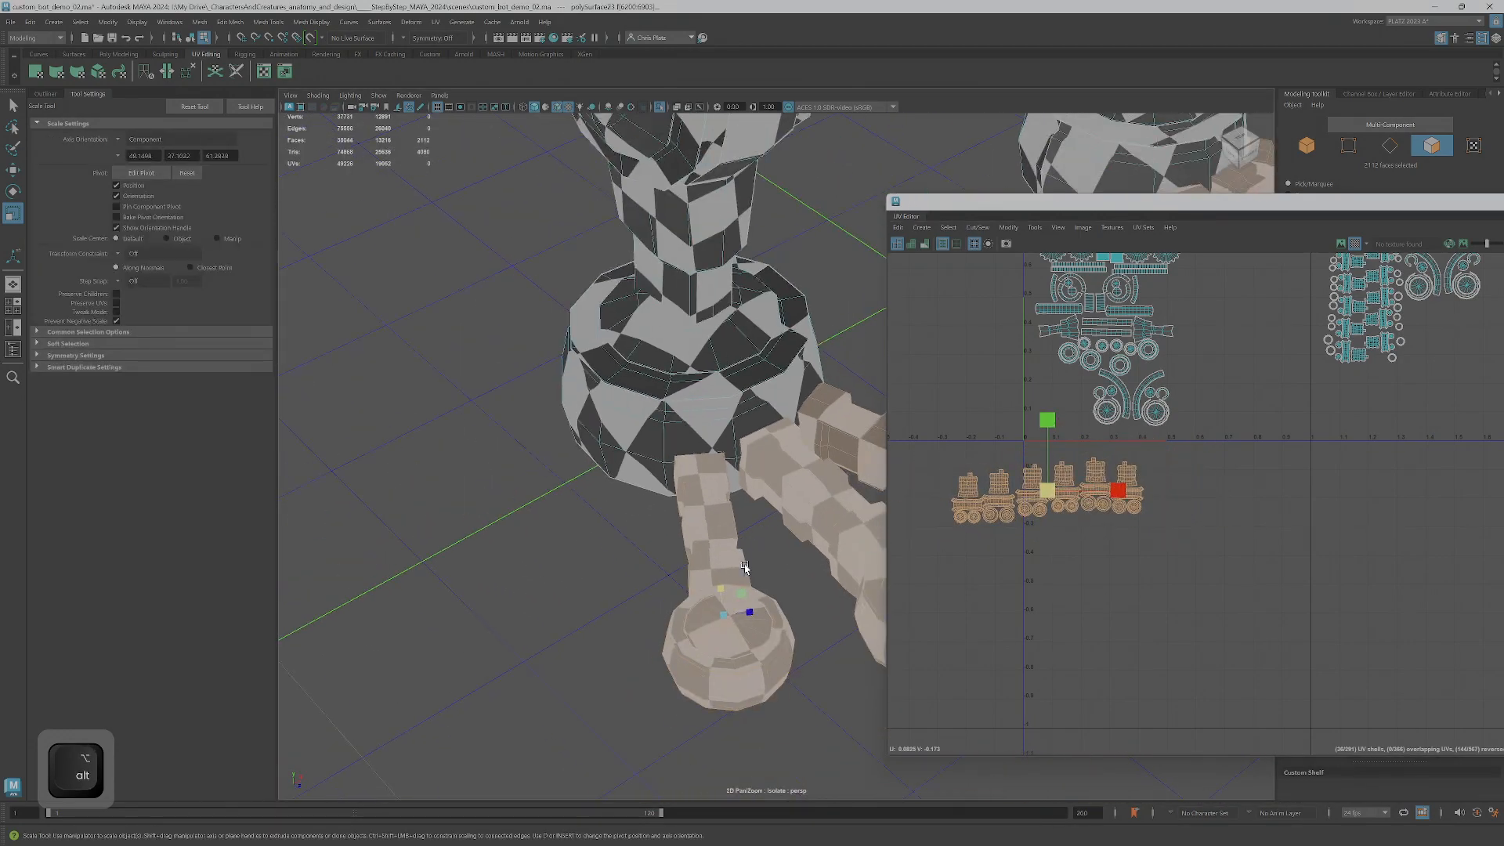
pyautogui.keyDown('alt'); pyautogui.moveTo(745, 567); pyautogui.dragTo(682, 565); pyautogui.keyUp('alt')
pyautogui.keyDown('alt'); pyautogui.moveTo(759, 564); pyautogui.dragTo(686, 569, button='middle'); pyautogui.keyUp('alt')
pyautogui.moveTo(1043, 492); pyautogui.dragTo(1007, 538)
pyautogui.press('w')
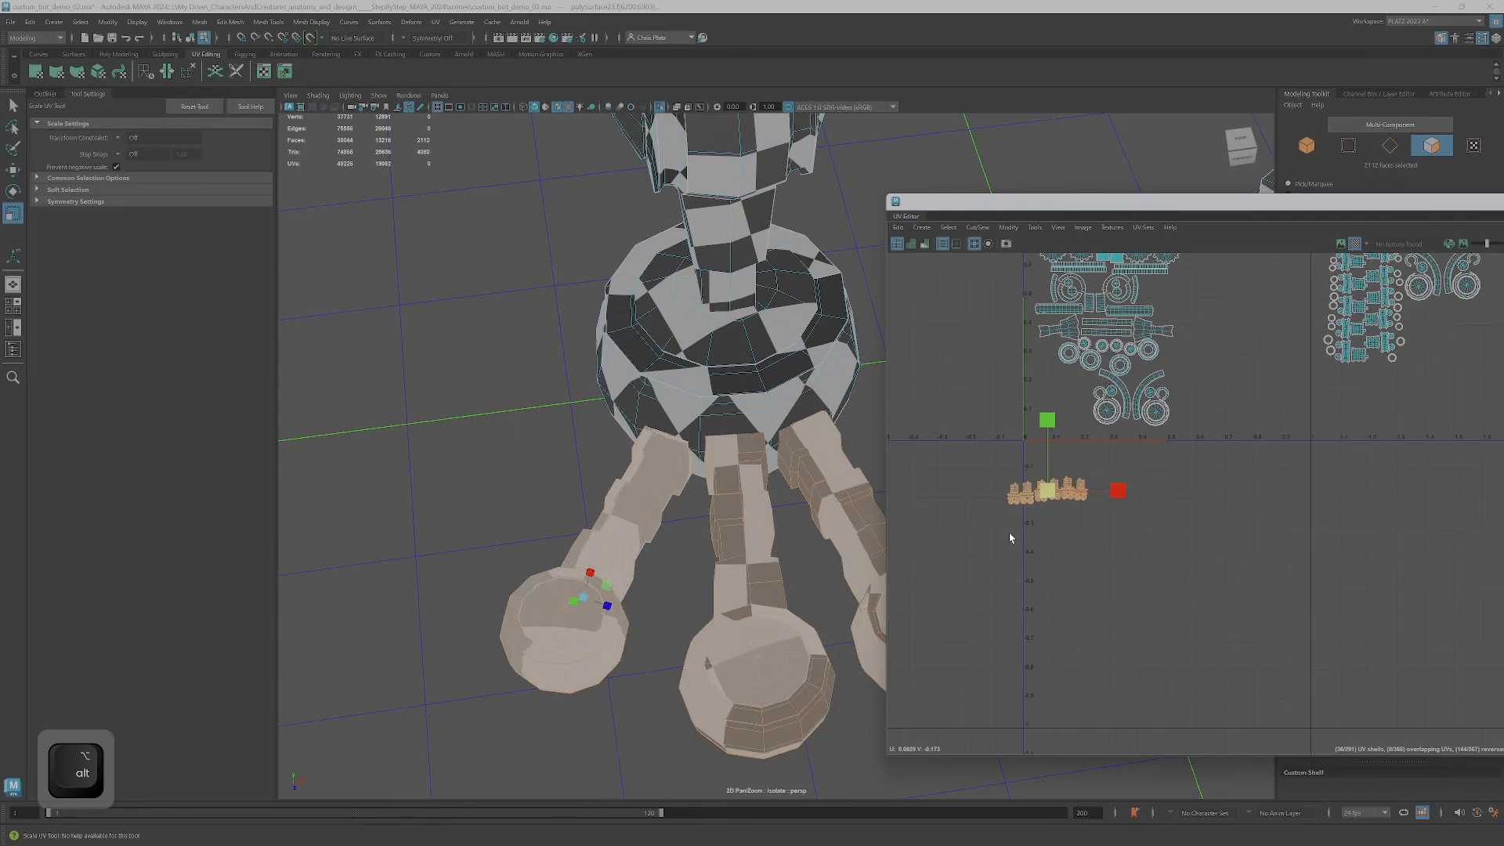
# - Move the scaled toe UV shells up to sit directly beneath the leg and foot shells
pyautogui.moveTo(1047, 491); pyautogui.dragTo(1125, 439)
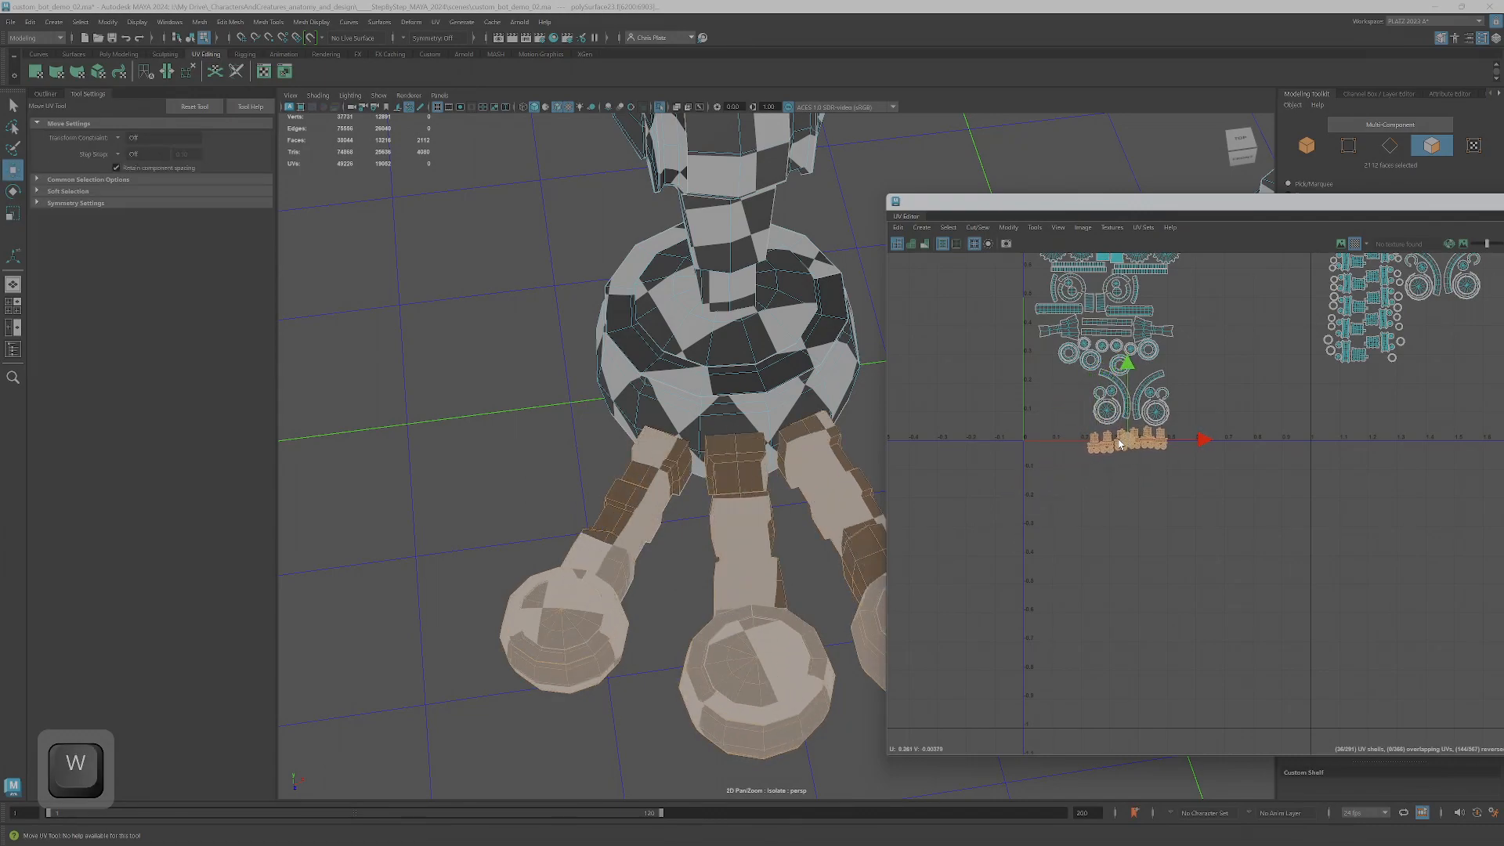
pyautogui.keyDown('alt'); pyautogui.moveTo(1284, 426); pyautogui.dragTo(1145, 544, button='middle'); pyautogui.keyUp('alt')
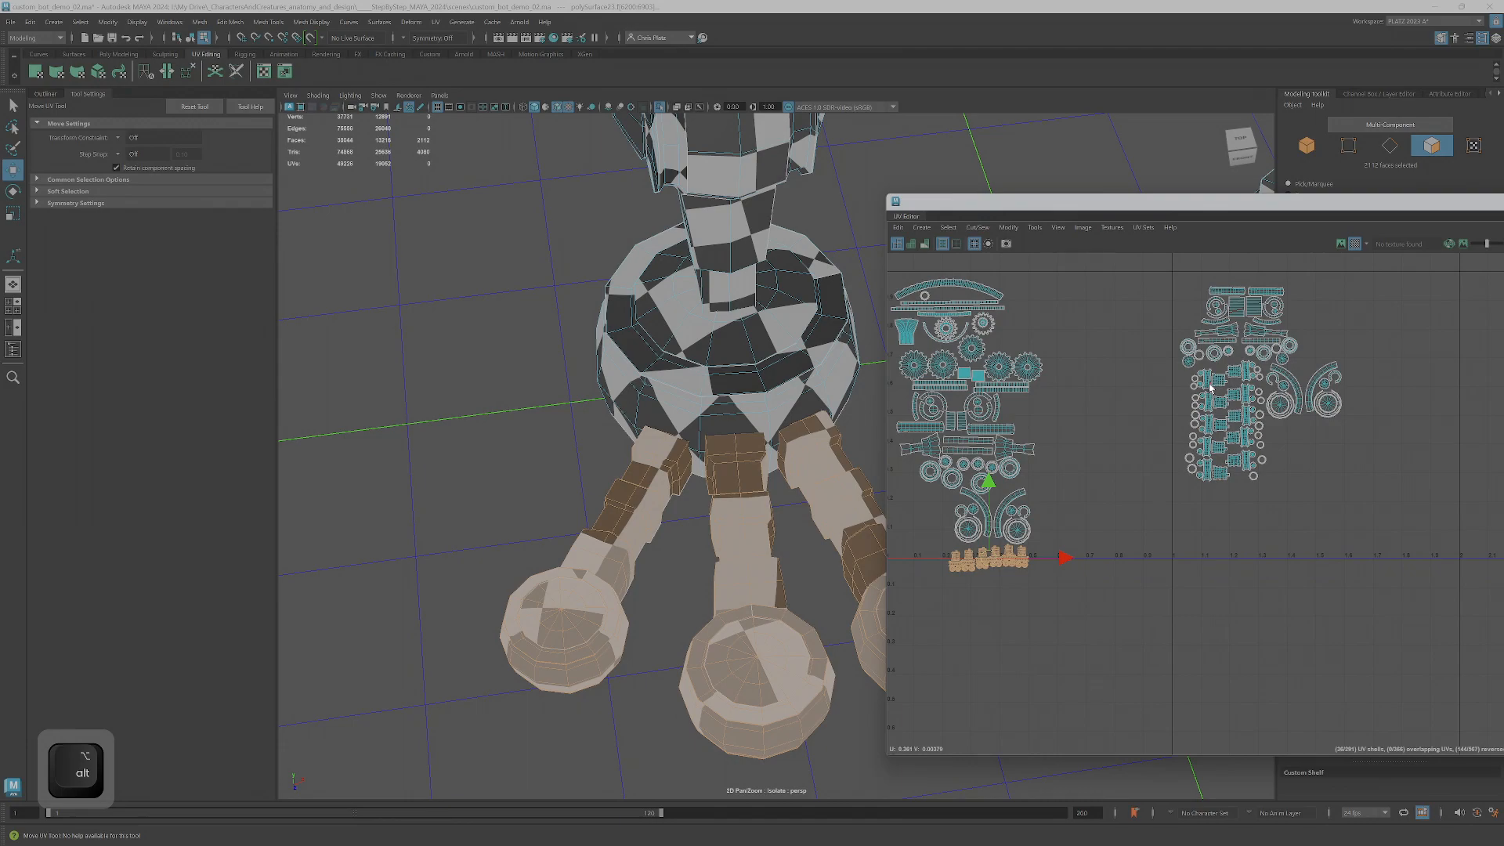
pyautogui.scroll(-2, 1210, 387)
# - Select the complete finger UV shells with their ring caps and scale them down slightly to match the hand's checker size
pyautogui.scroll(-5, 775, 396)
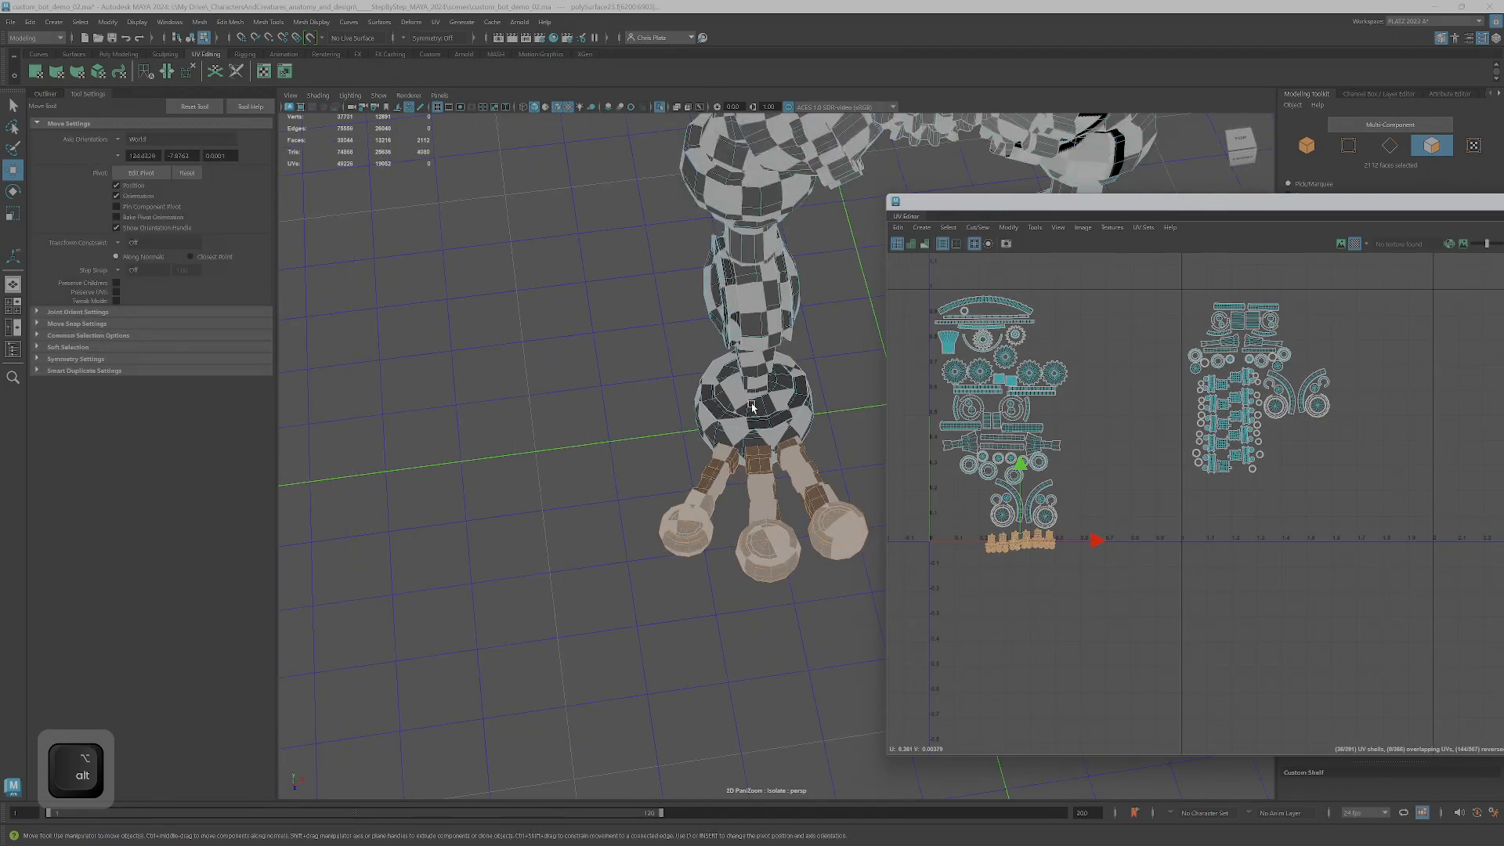
pyautogui.keyDown('alt'); pyautogui.moveTo(751, 407); pyautogui.dragTo(893, 564, button='middle'); pyautogui.keyUp('alt')
pyautogui.scroll(-1, 908, 607)
pyautogui.keyDown('alt'); pyautogui.moveTo(634, 359); pyautogui.dragTo(806, 510, button='middle'); pyautogui.keyUp('alt')
pyautogui.scroll(-5, 806, 509)
pyautogui.scroll(3, 475, 362)
pyautogui.keyDown('alt'); pyautogui.moveTo(475, 362); pyautogui.dragTo(584, 469, button='middle'); pyautogui.keyUp('alt')
pyautogui.scroll(3, 831, 522)
pyautogui.scroll(2, 1194, 406)
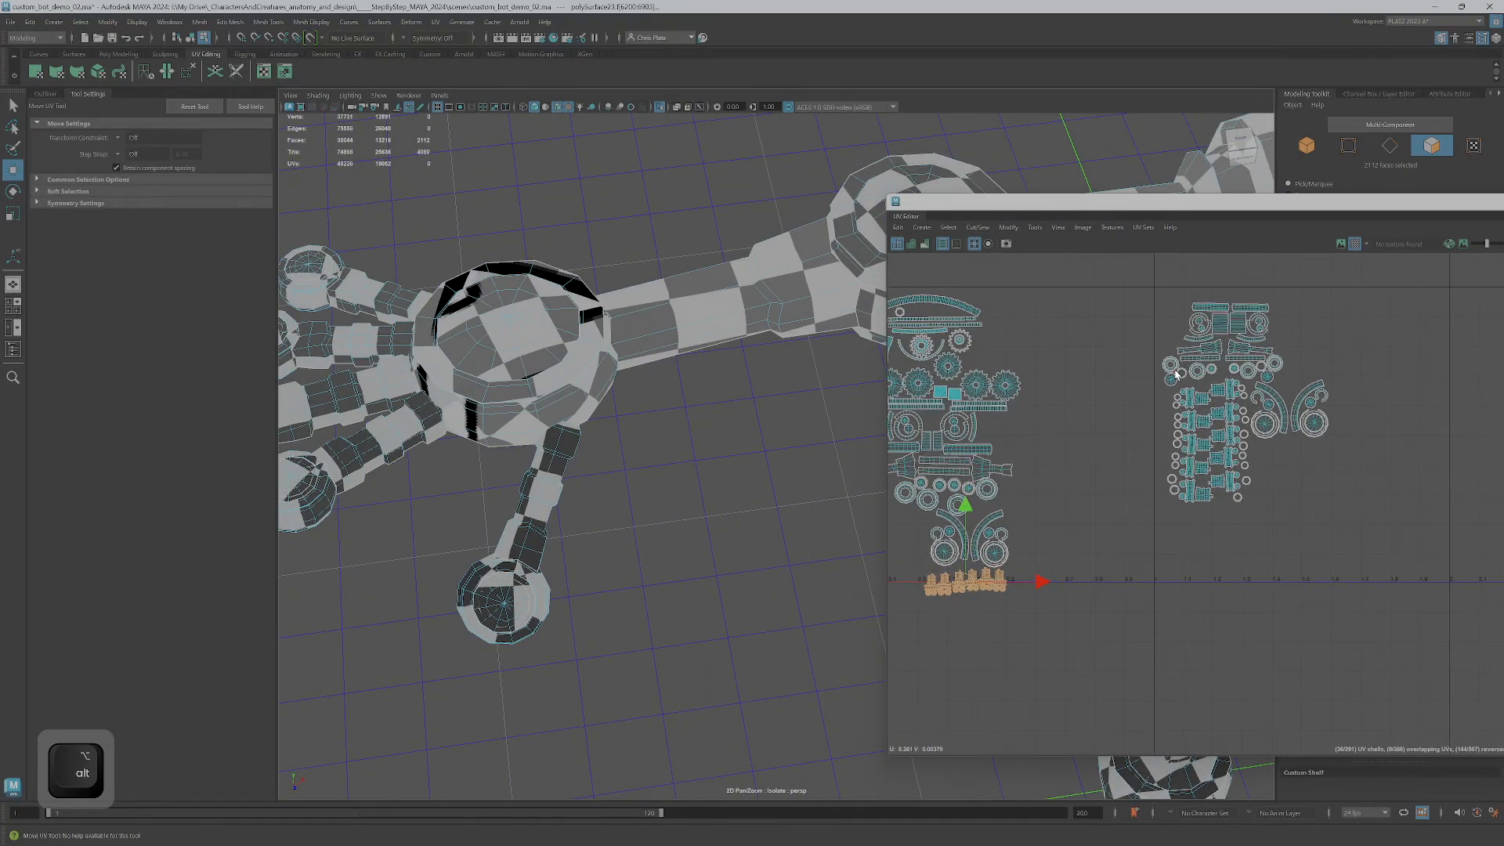
pyautogui.moveTo(1174, 389); pyautogui.dragTo(1210, 531)
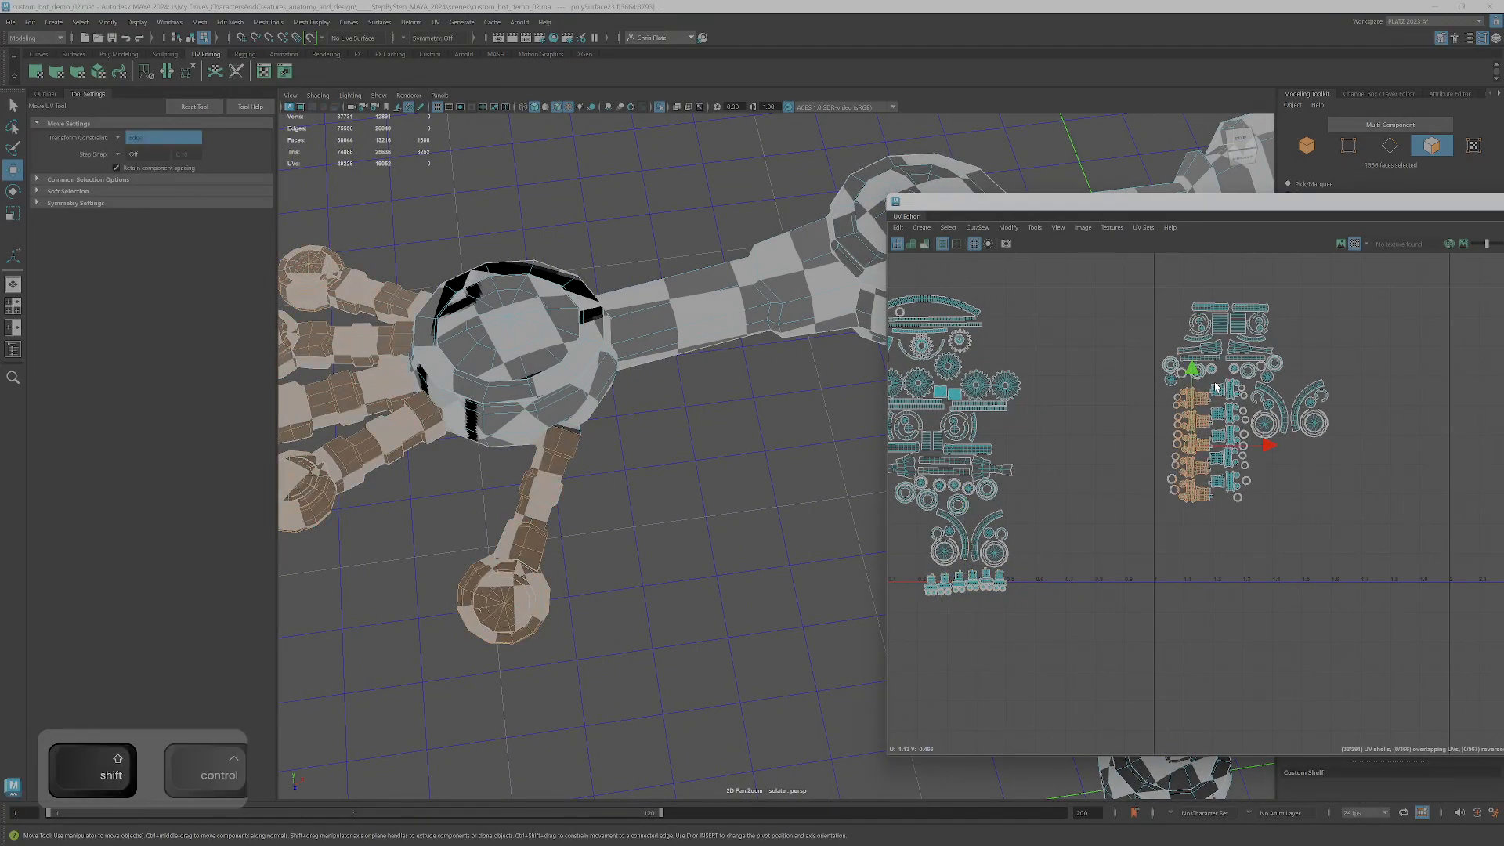
pyautogui.keyDown('ctrl'); pyautogui.keyDown('shift'); pyautogui.moveTo(1215, 380); pyautogui.dragTo(1246, 524); pyautogui.keyUp('shift'); pyautogui.keyUp('ctrl')
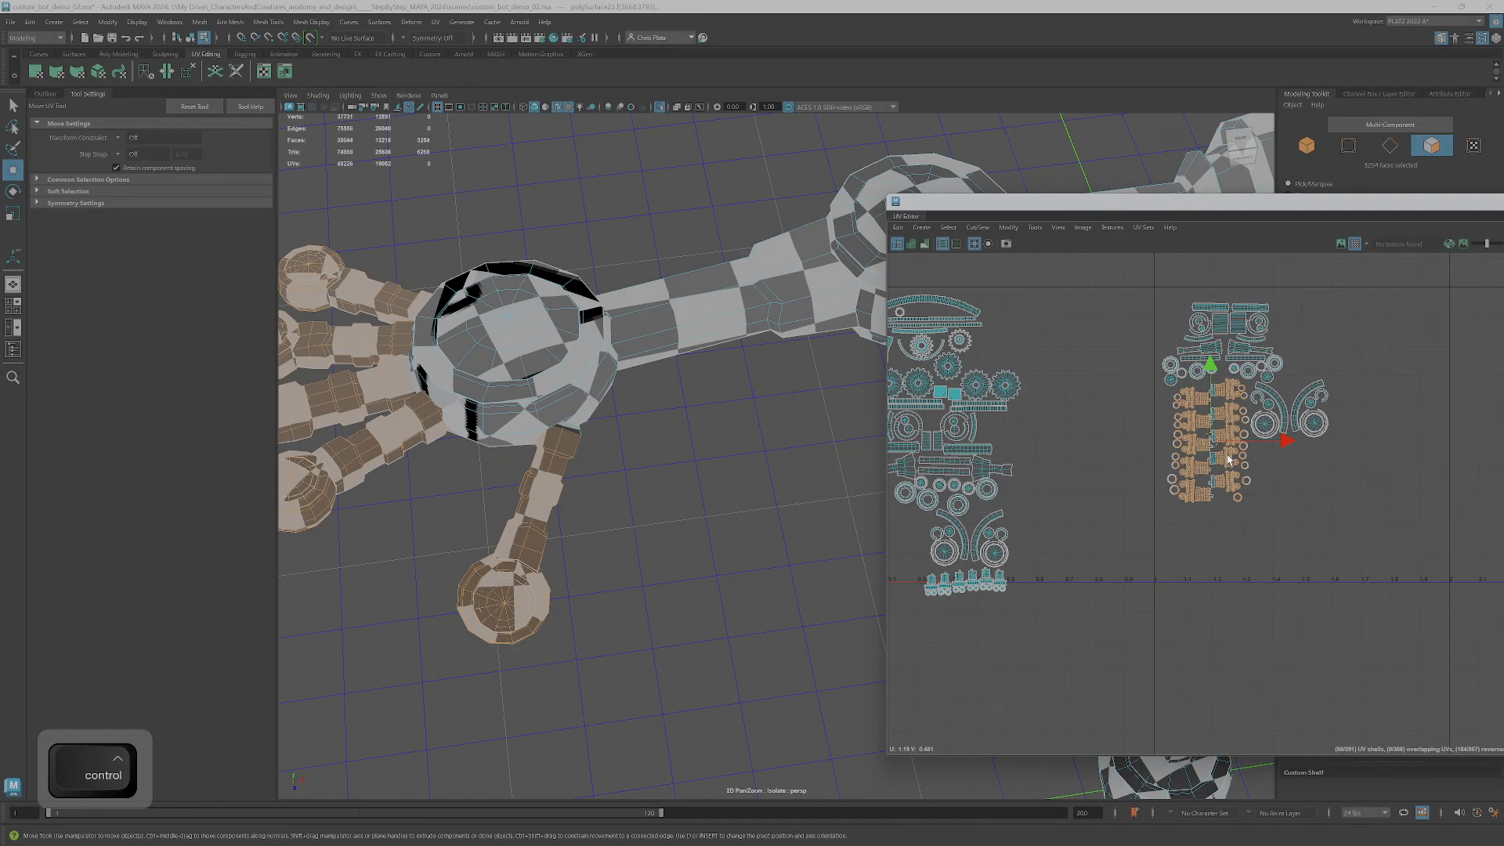
pyautogui.keyDown('ctrl'); pyautogui.rightClick(1235, 465); pyautogui.keyUp('ctrl')
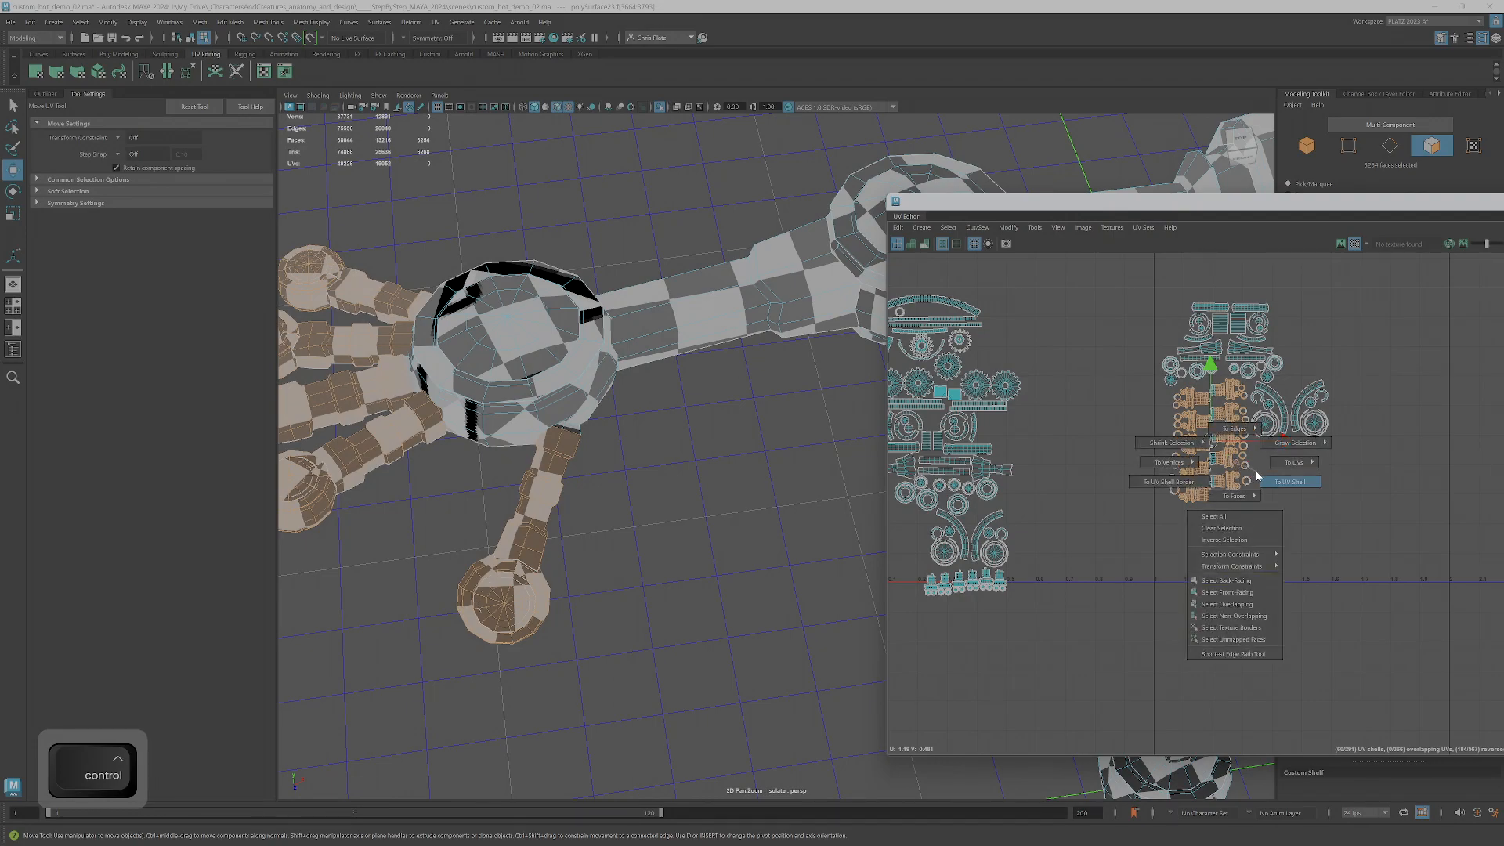
pyautogui.click(1257, 476)
pyautogui.press('r')
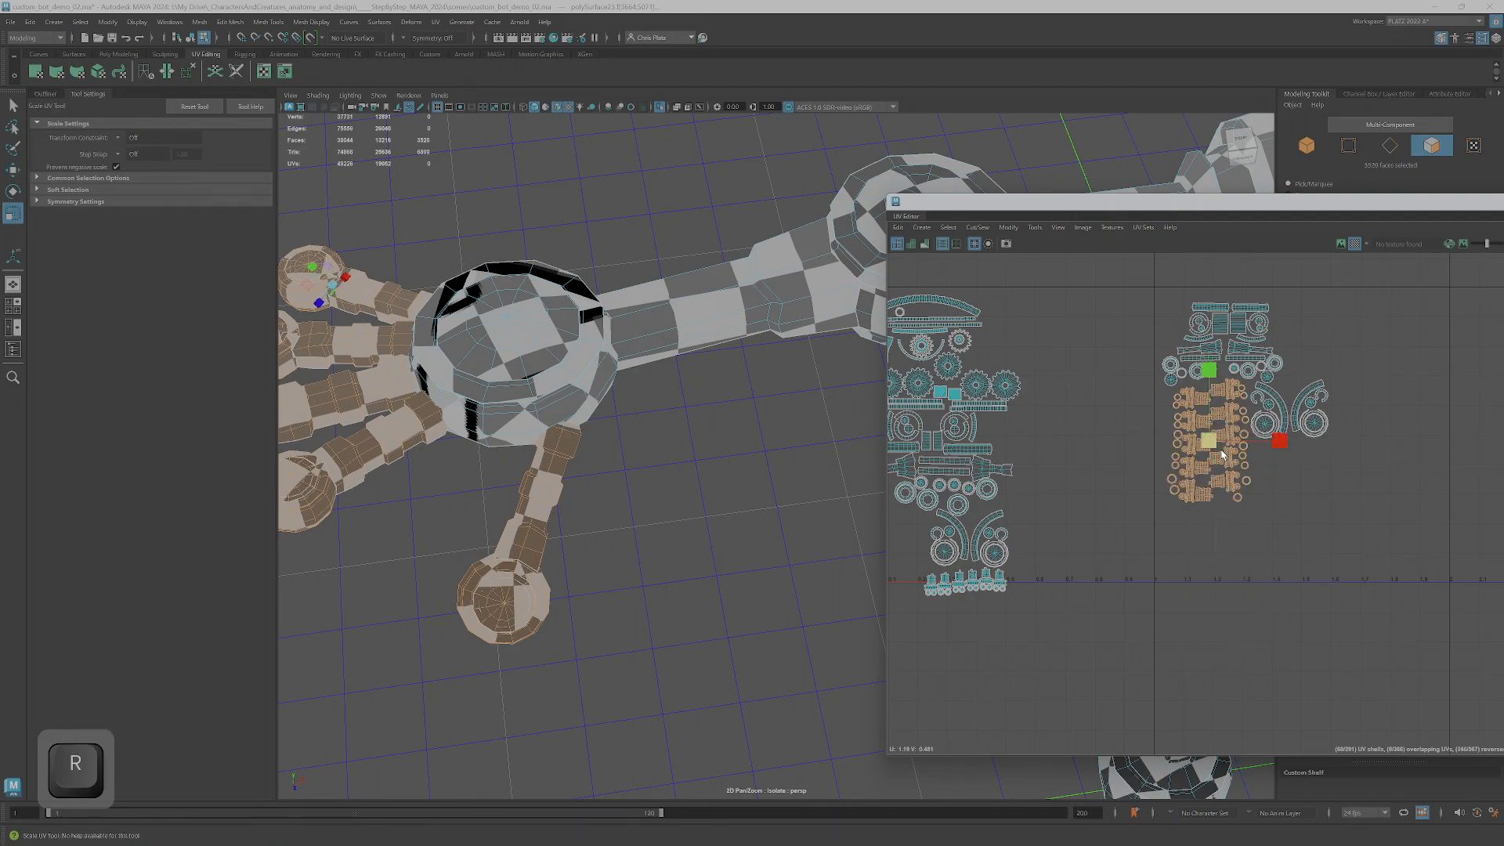
pyautogui.moveTo(1213, 444); pyautogui.dragTo(1212, 430)
pyautogui.press('w')
# - Select all the arm and hand UV shells and move them into the first UV tile beside the leg shells
pyautogui.scroll(2, 1216, 450)
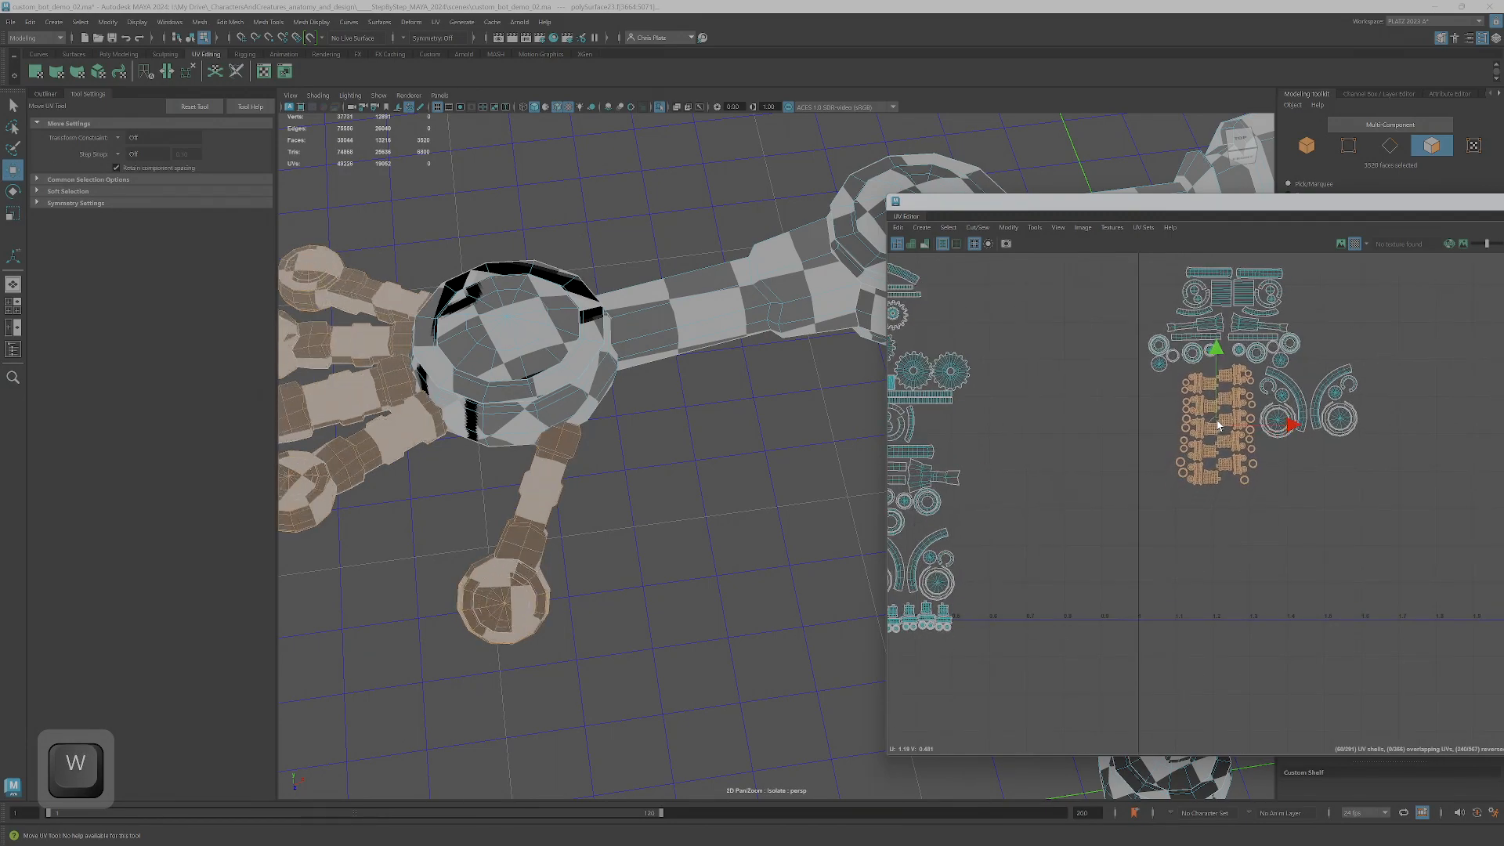
pyautogui.scroll(-3, 1210, 430)
pyautogui.scroll(-2, 1211, 430)
pyautogui.keyDown('alt'); pyautogui.moveTo(1159, 430); pyautogui.dragTo(1169, 441, button='middle'); pyautogui.keyUp('alt')
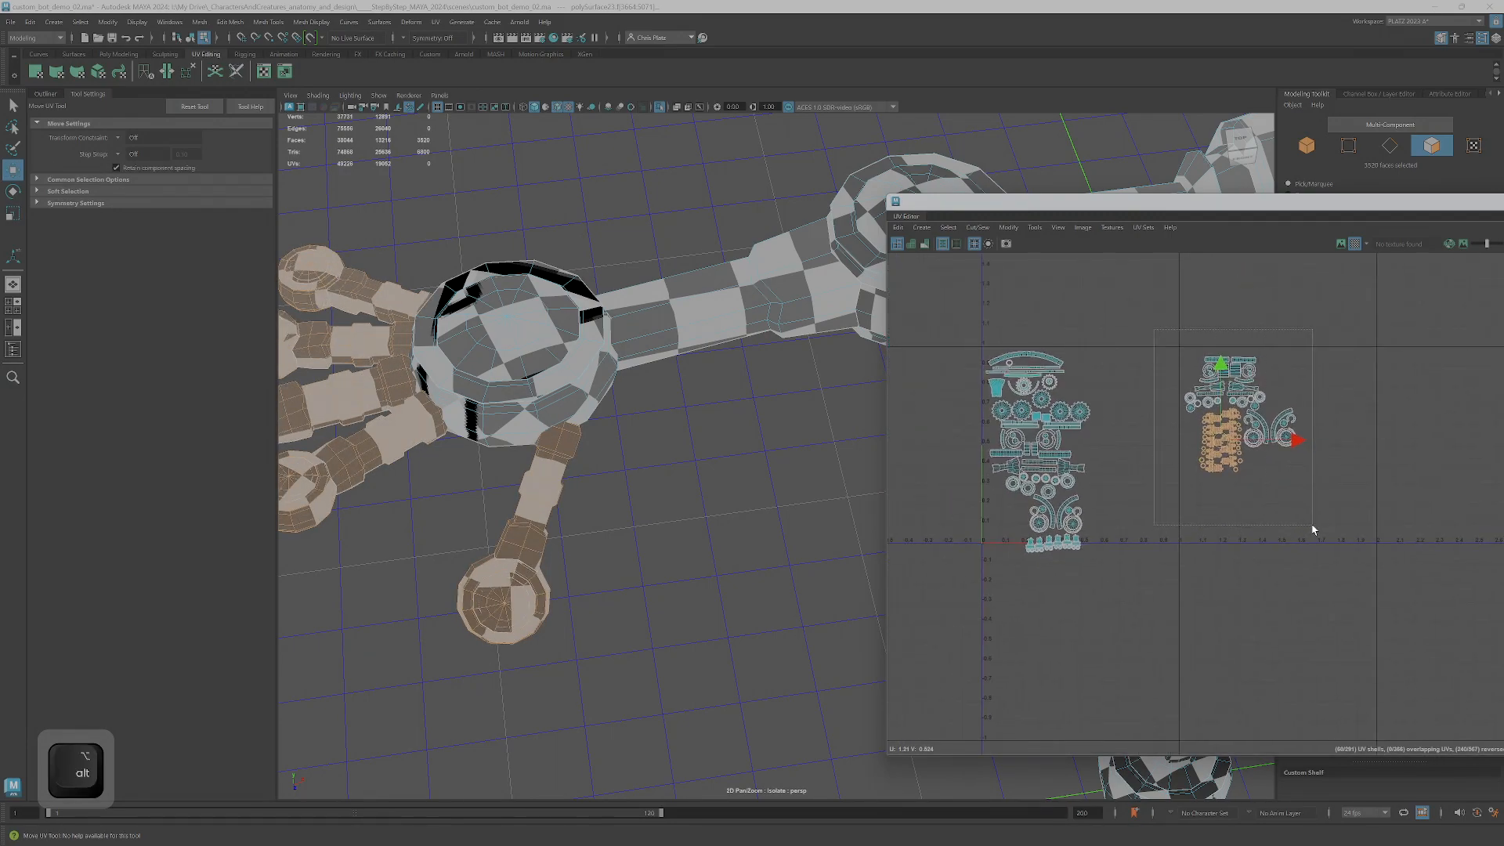
pyautogui.moveTo(1312, 529); pyautogui.dragTo(1312, 529)
pyautogui.scroll(-6, 715, 460)
pyautogui.keyDown('alt'); pyautogui.moveTo(715, 460); pyautogui.dragTo(571, 413, button='middle'); pyautogui.keyUp('alt')
pyautogui.moveTo(611, 407)
pyautogui.keyDown('alt'); pyautogui.mouseDown()
pyautogui.moveTo(623, 370)
pyautogui.moveTo(610, 386)
pyautogui.mouseUp(); pyautogui.keyUp('alt')
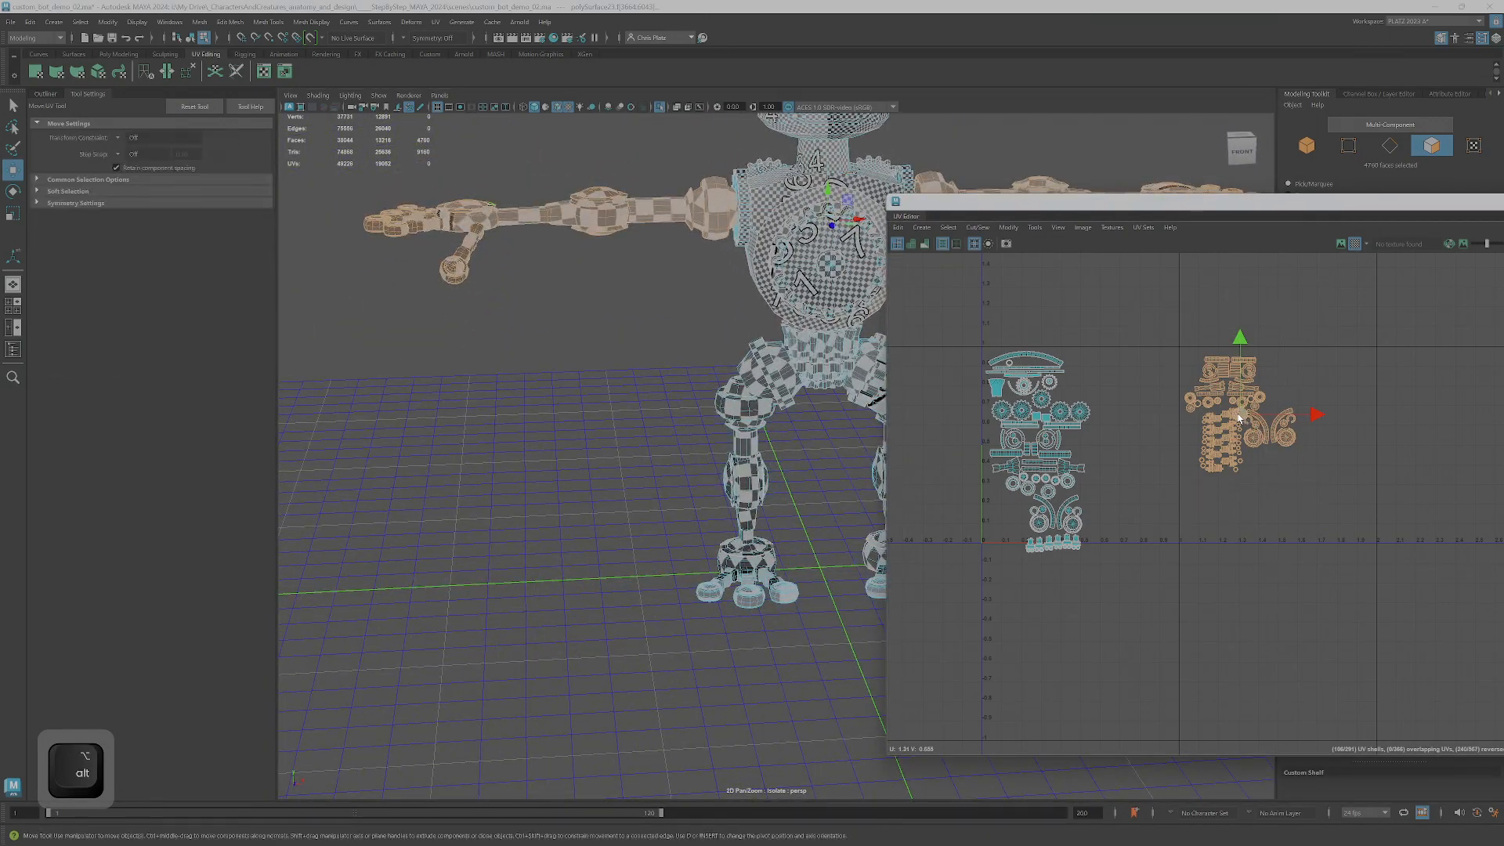
pyautogui.moveTo(1239, 415); pyautogui.dragTo(1142, 473)
# - Deselect the arm shells, keeping only the finger and palm shells, and shift those closer beneath the arm shells
pyautogui.scroll(2, 1145, 511)
pyautogui.keyDown('ctrl'); pyautogui.moveTo(1050, 370); pyautogui.dragTo(1173, 444); pyautogui.keyUp('ctrl')
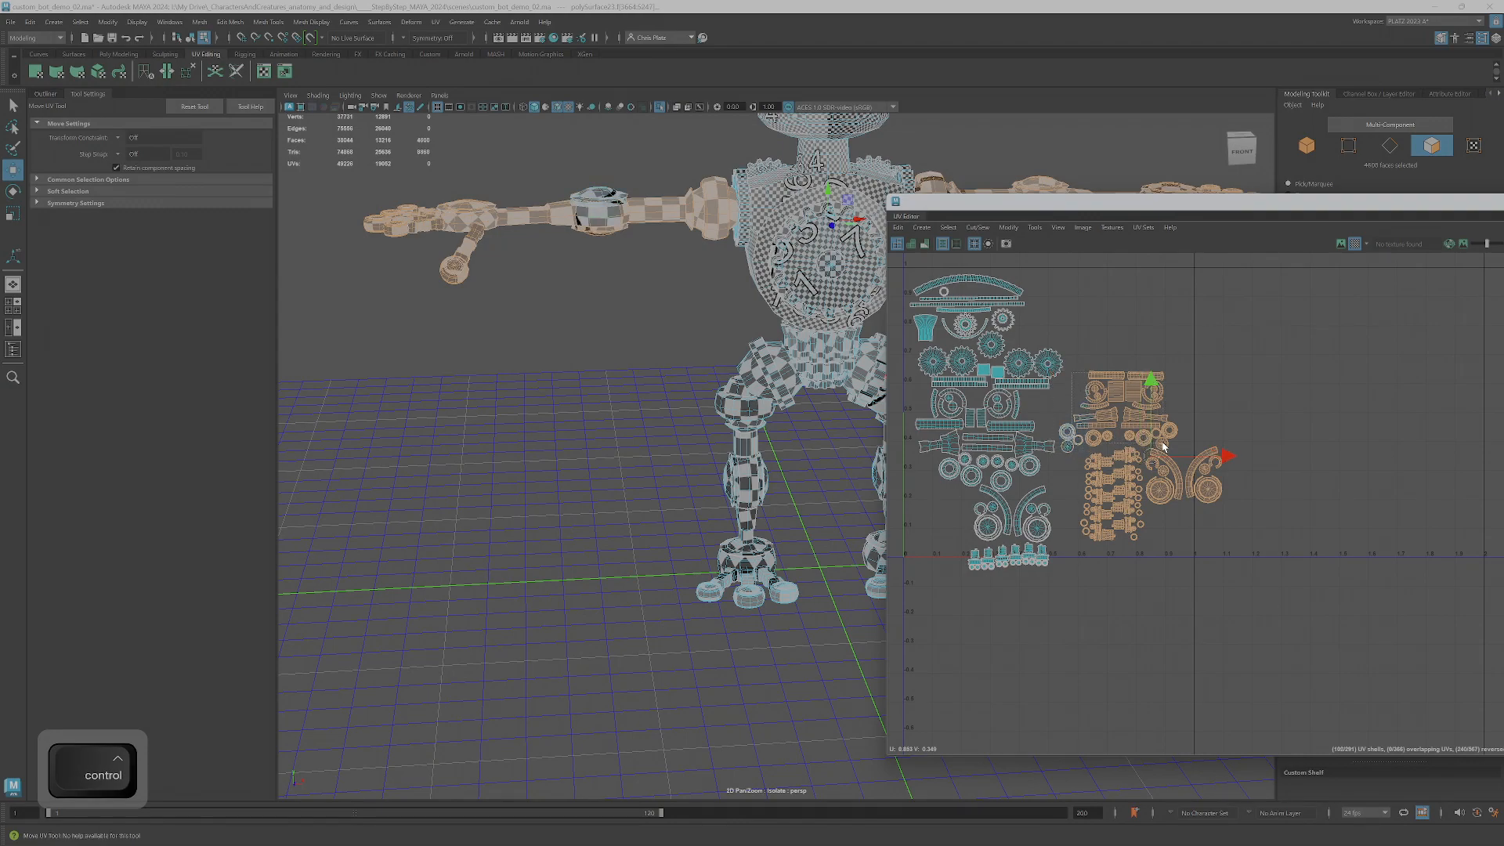
pyautogui.scroll(5, 1177, 407)
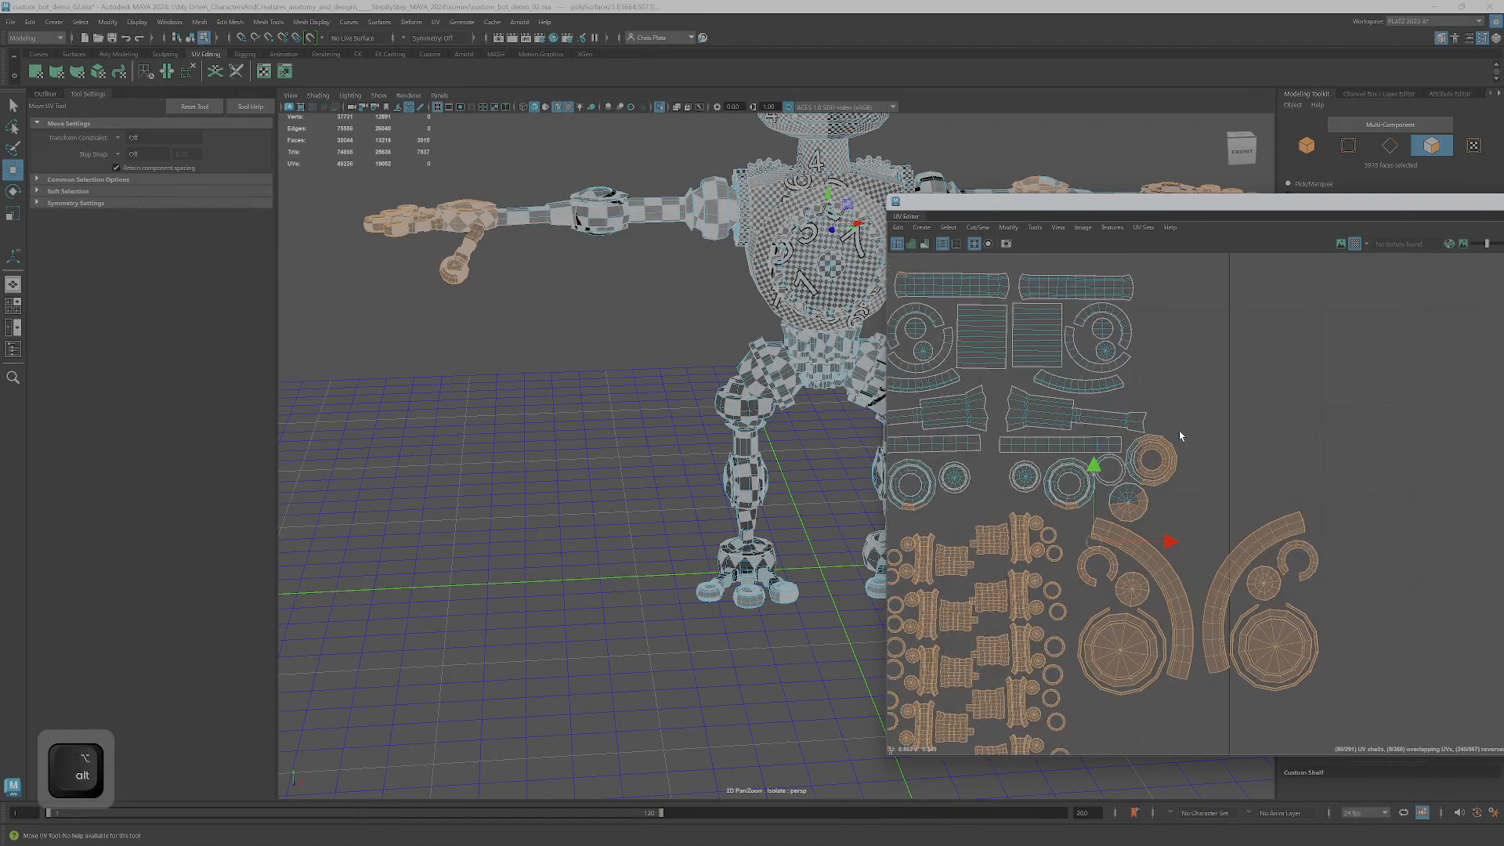
pyautogui.keyDown('ctrl'); pyautogui.moveTo(1115, 518); pyautogui.dragTo(1109, 485); pyautogui.keyUp('ctrl')
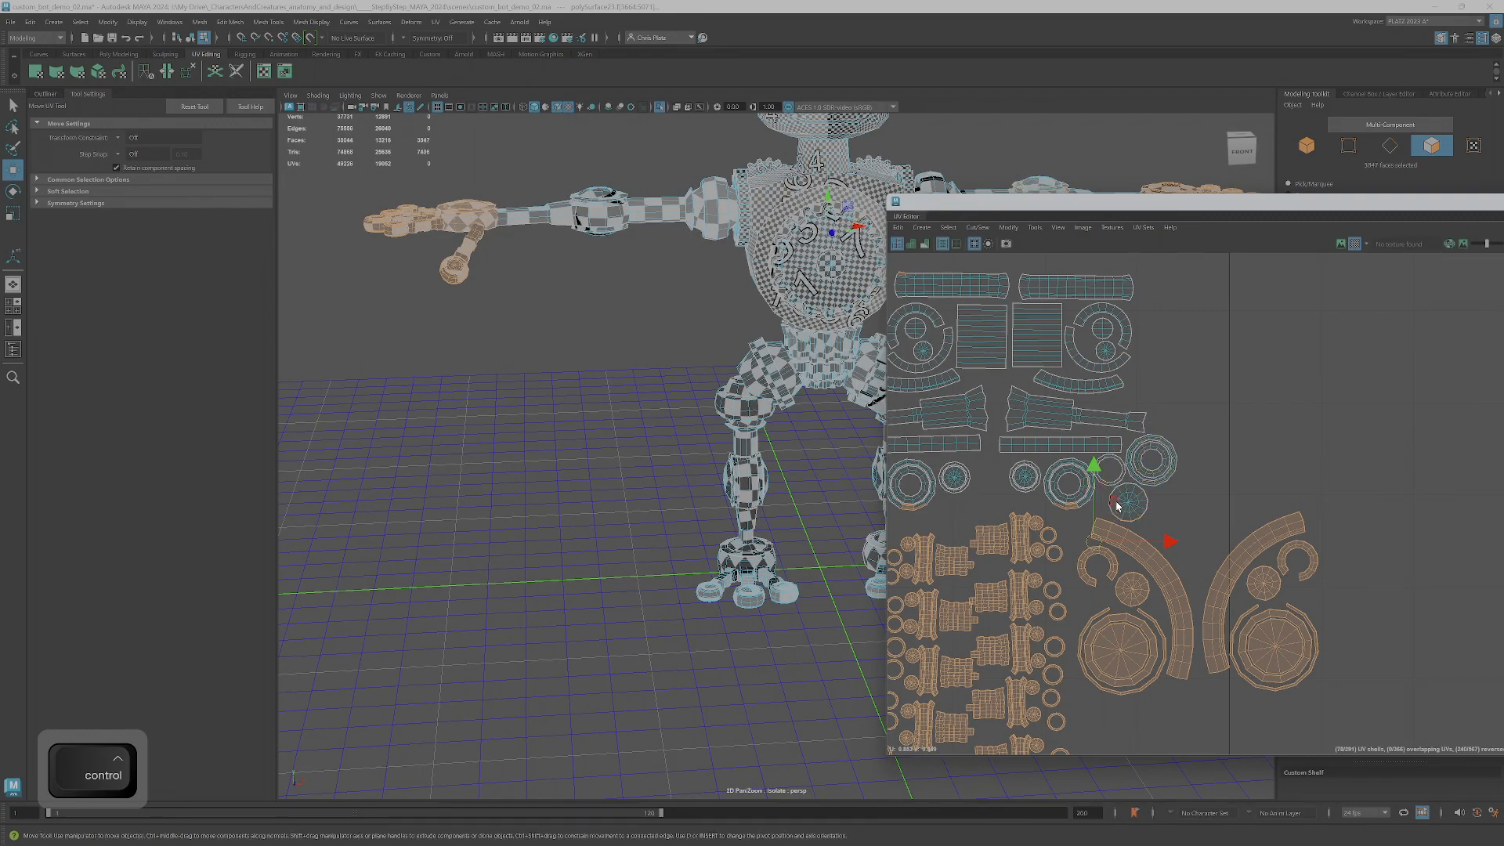
pyautogui.keyDown('ctrl'); pyautogui.click(1115, 503); pyautogui.keyUp('ctrl')
pyautogui.keyDown('ctrl'); pyautogui.moveTo(1095, 499); pyautogui.dragTo(1046, 513); pyautogui.keyUp('ctrl')
pyautogui.keyDown('ctrl'); pyautogui.moveTo(955, 499); pyautogui.dragTo(918, 512); pyautogui.keyUp('ctrl')
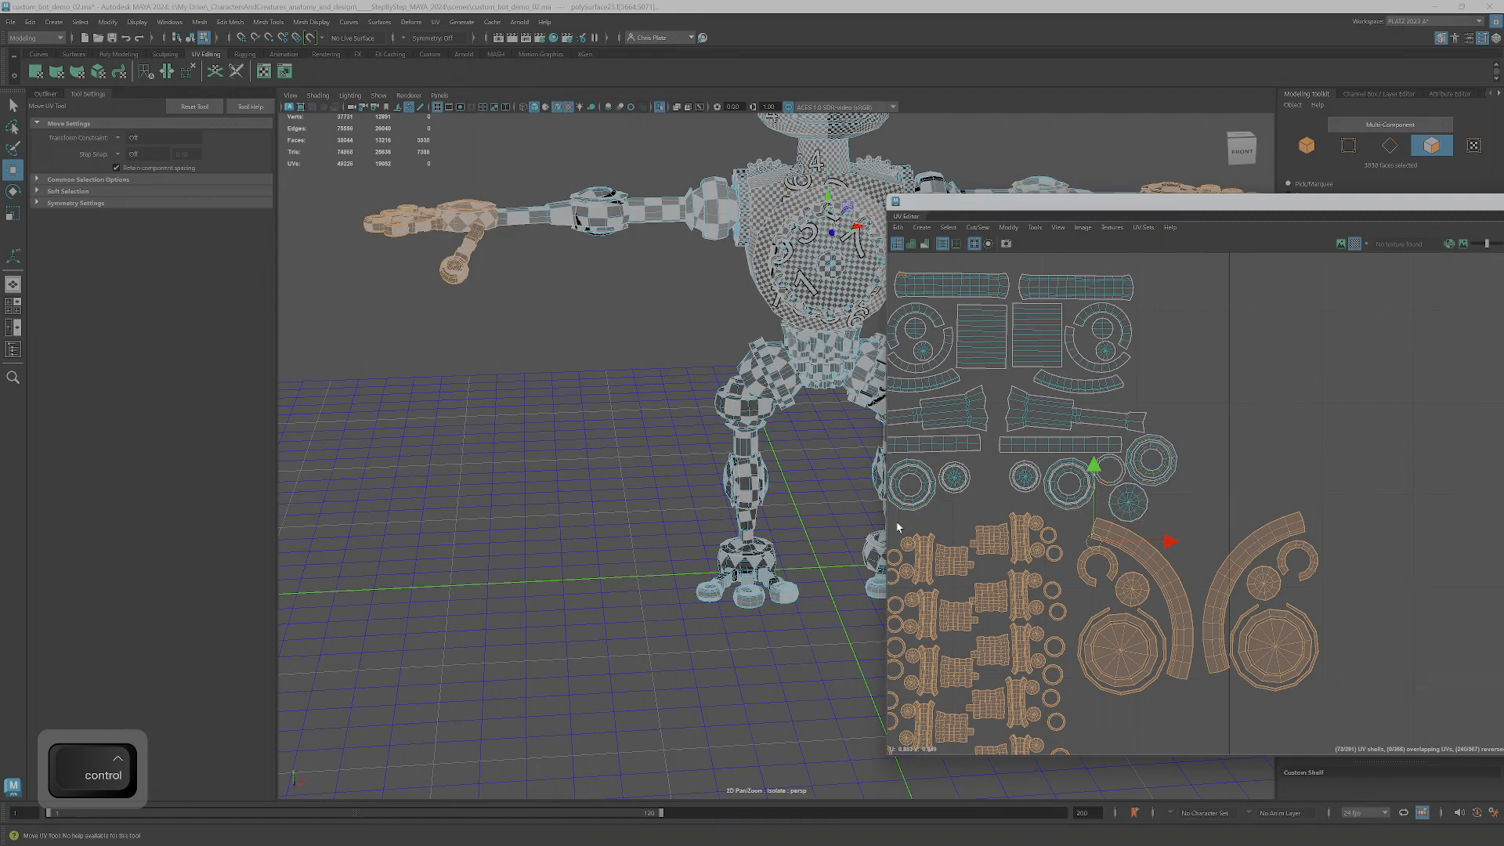
pyautogui.scroll(-3, 1138, 516)
pyautogui.keyDown('ctrl'); pyautogui.click(1003, 380); pyautogui.keyUp('ctrl')
# - Select the outer palm's UV shell set and move it below the other palm's set, inside the tile
pyautogui.moveTo(1116, 595); pyautogui.dragTo(1187, 587)
pyautogui.scroll(-2, 1132, 576)
pyautogui.keyDown('ctrl'); pyautogui.moveTo(1187, 588); pyautogui.dragTo(1200, 596, button='right'); pyautogui.keyUp('ctrl')
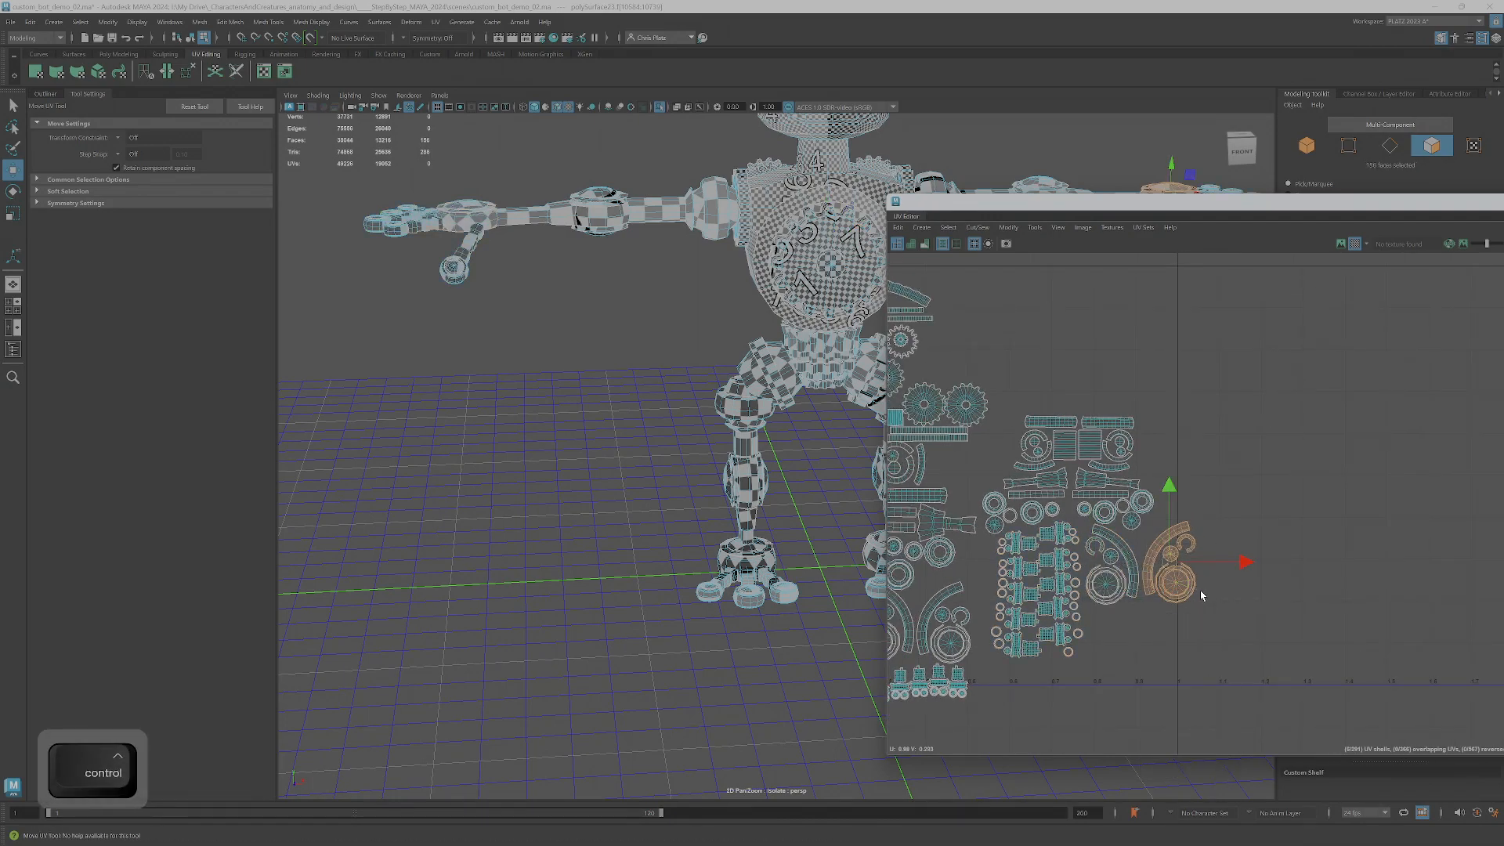
pyautogui.moveTo(1116, 645); pyautogui.dragTo(1110, 645)
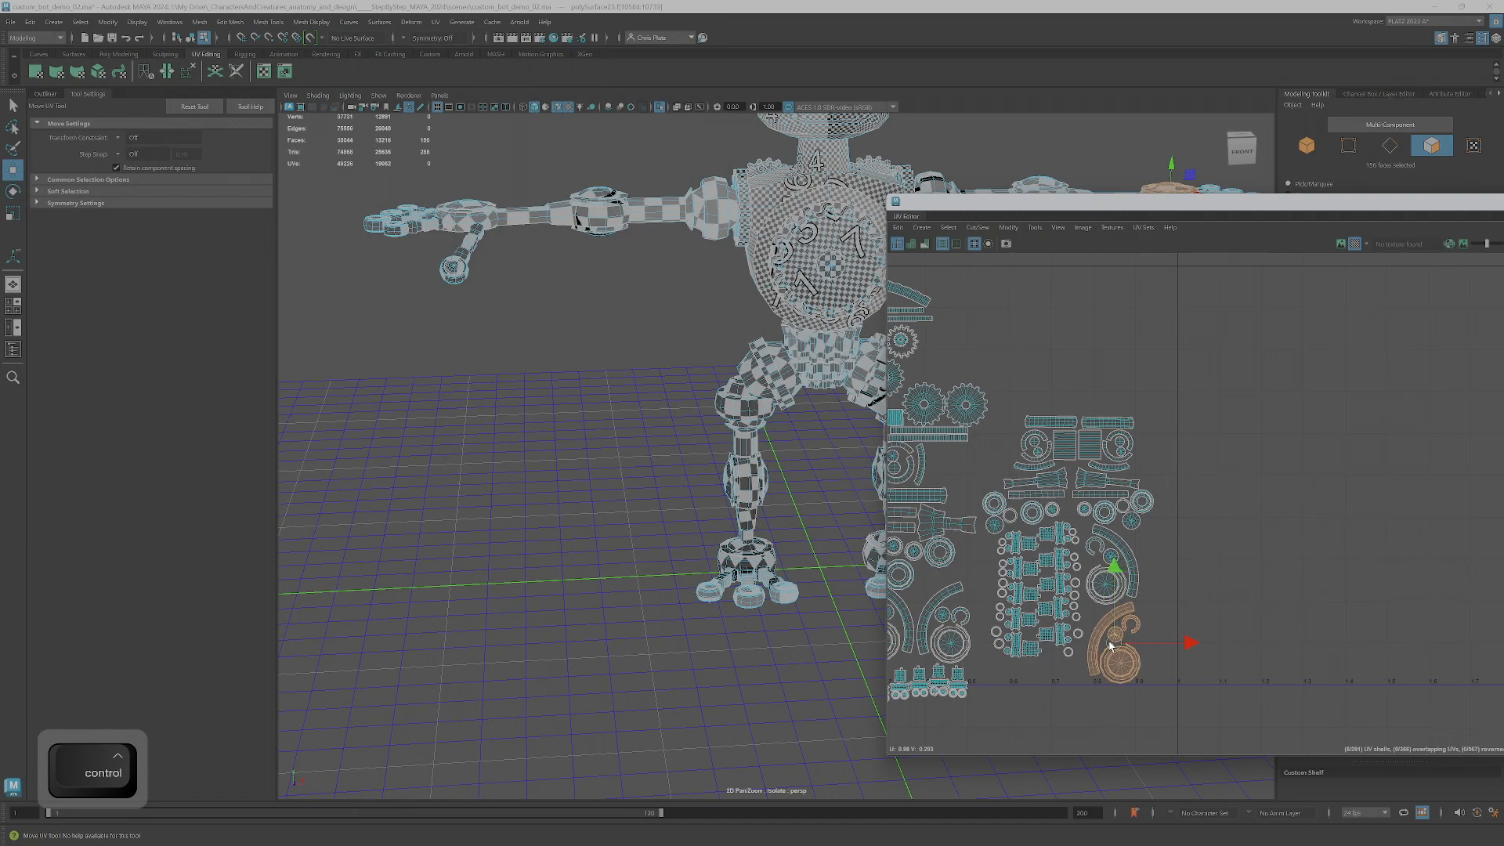
pyautogui.scroll(-1, 1112, 572)
pyautogui.keyDown('alt'); pyautogui.moveTo(1122, 575); pyautogui.dragTo(1240, 574, button='middle'); pyautogui.keyUp('alt')
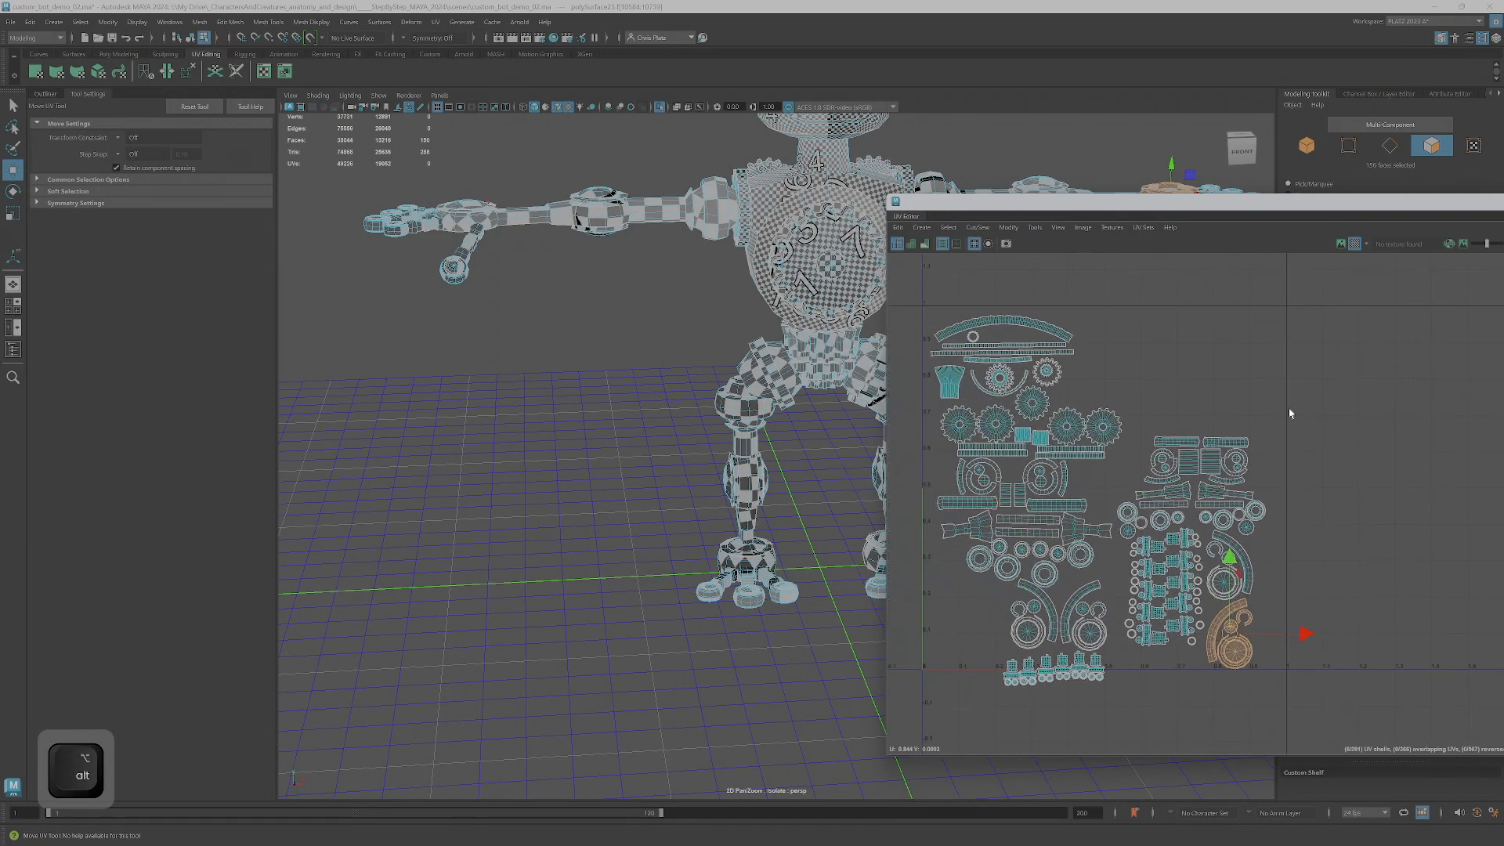
# - Select the whole group of arm and hand UV shells and move it against the first tile's outer edge
pyautogui.moveTo(1134, 703); pyautogui.dragTo(1133, 703)
pyautogui.keyDown('ctrl'); pyautogui.moveTo(1163, 612); pyautogui.dragTo(1200, 632, button='right'); pyautogui.keyUp('ctrl')
pyautogui.moveTo(1193, 557); pyautogui.dragTo(1310, 523)
# - Shift the outermost large ring shell inward from the tile edge and move the small round shell away from its neighbouring ring
pyautogui.scroll(5, 1221, 548)
pyautogui.click(1297, 535)
pyautogui.keyDown('ctrl'); pyautogui.keyDown('shift'); pyautogui.click(1320, 511); pyautogui.keyUp('shift'); pyautogui.keyUp('ctrl')
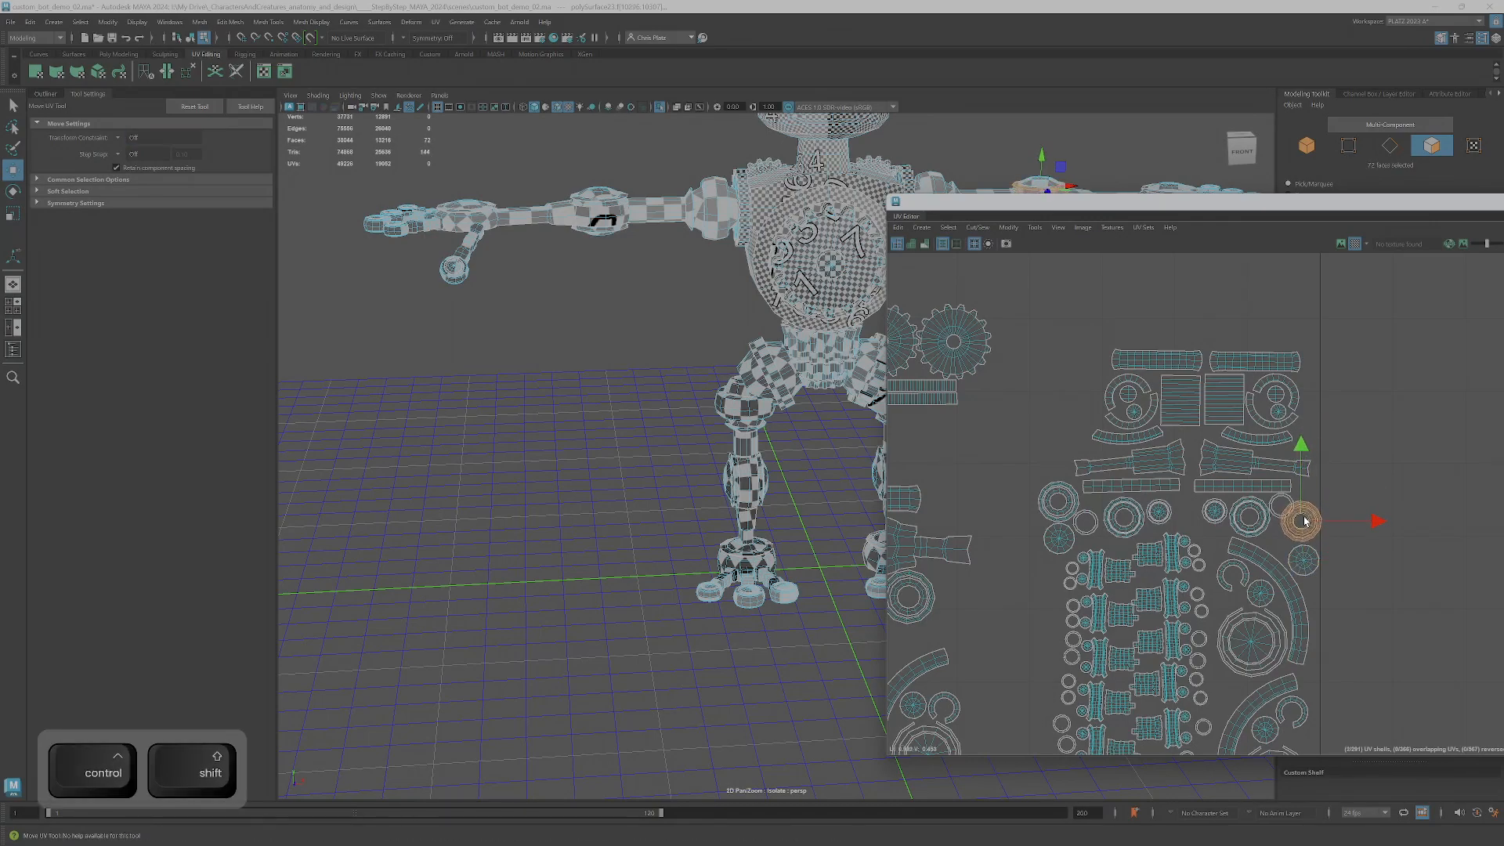
pyautogui.scroll(5, 1302, 521)
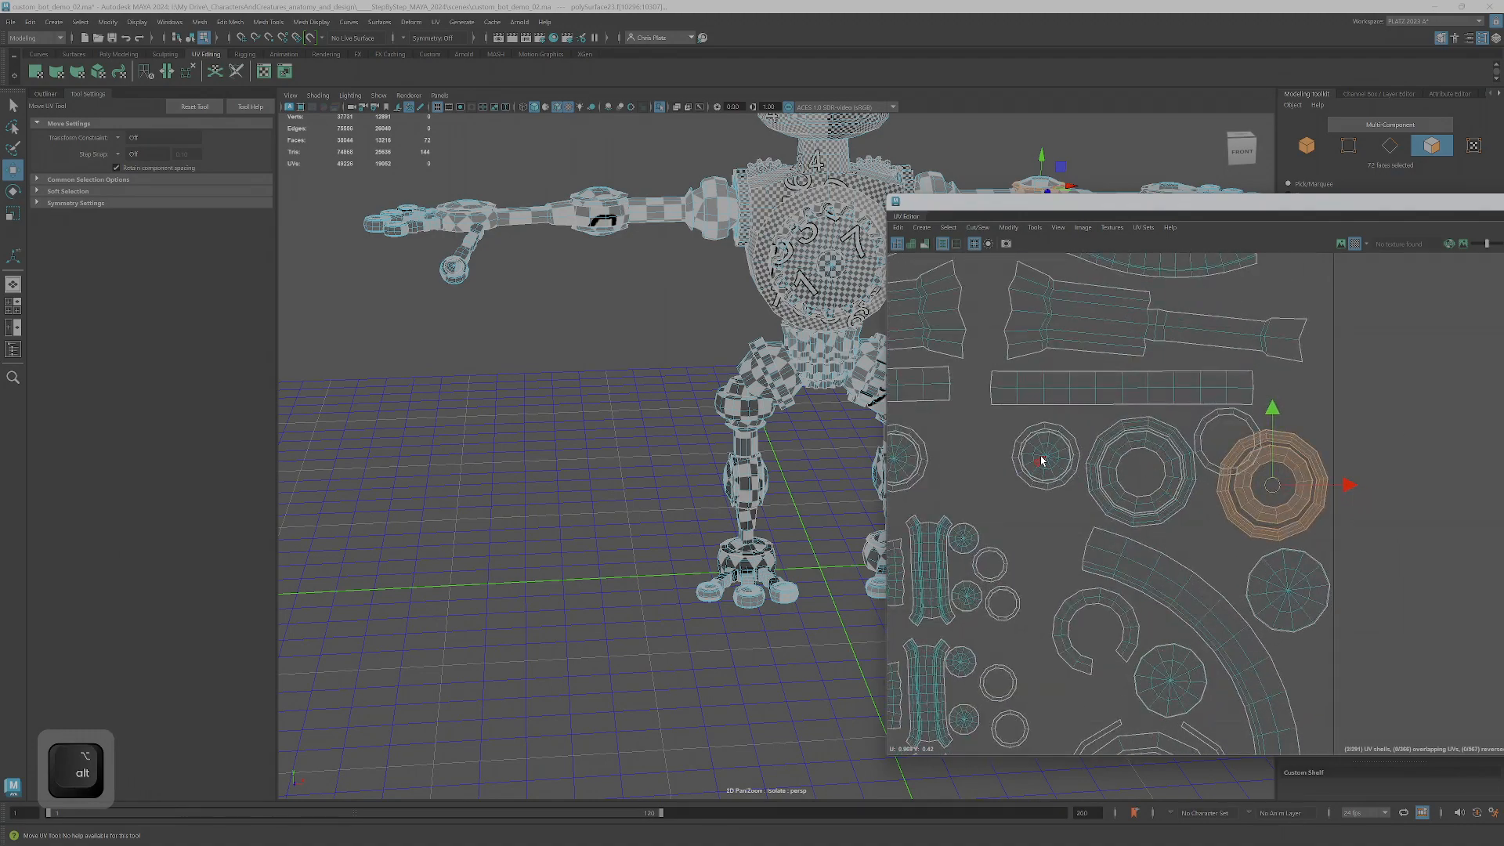
pyautogui.click(1061, 463)
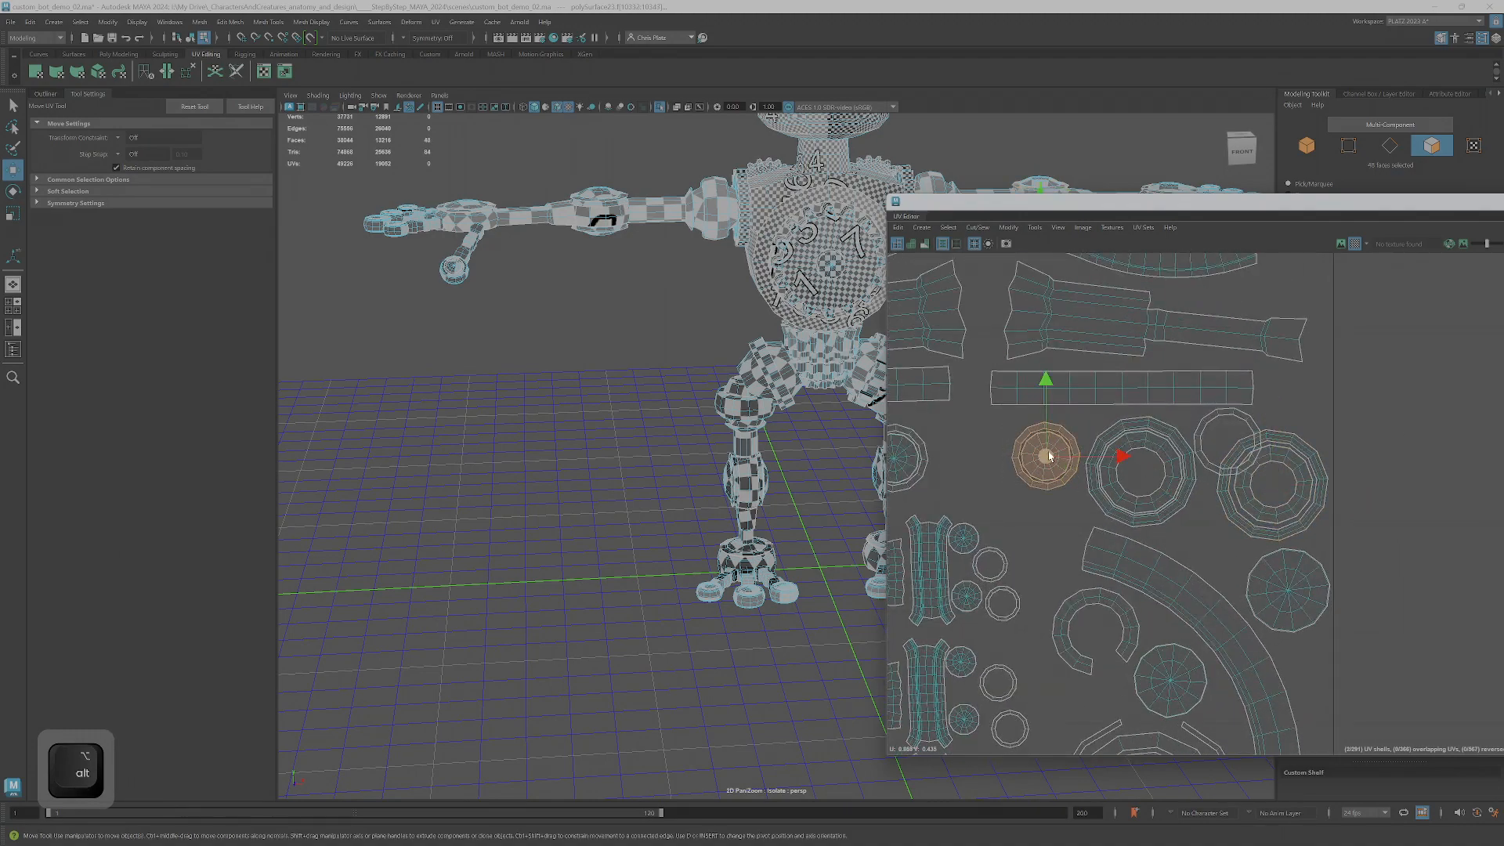
pyautogui.moveTo(1050, 455); pyautogui.dragTo(1018, 466)
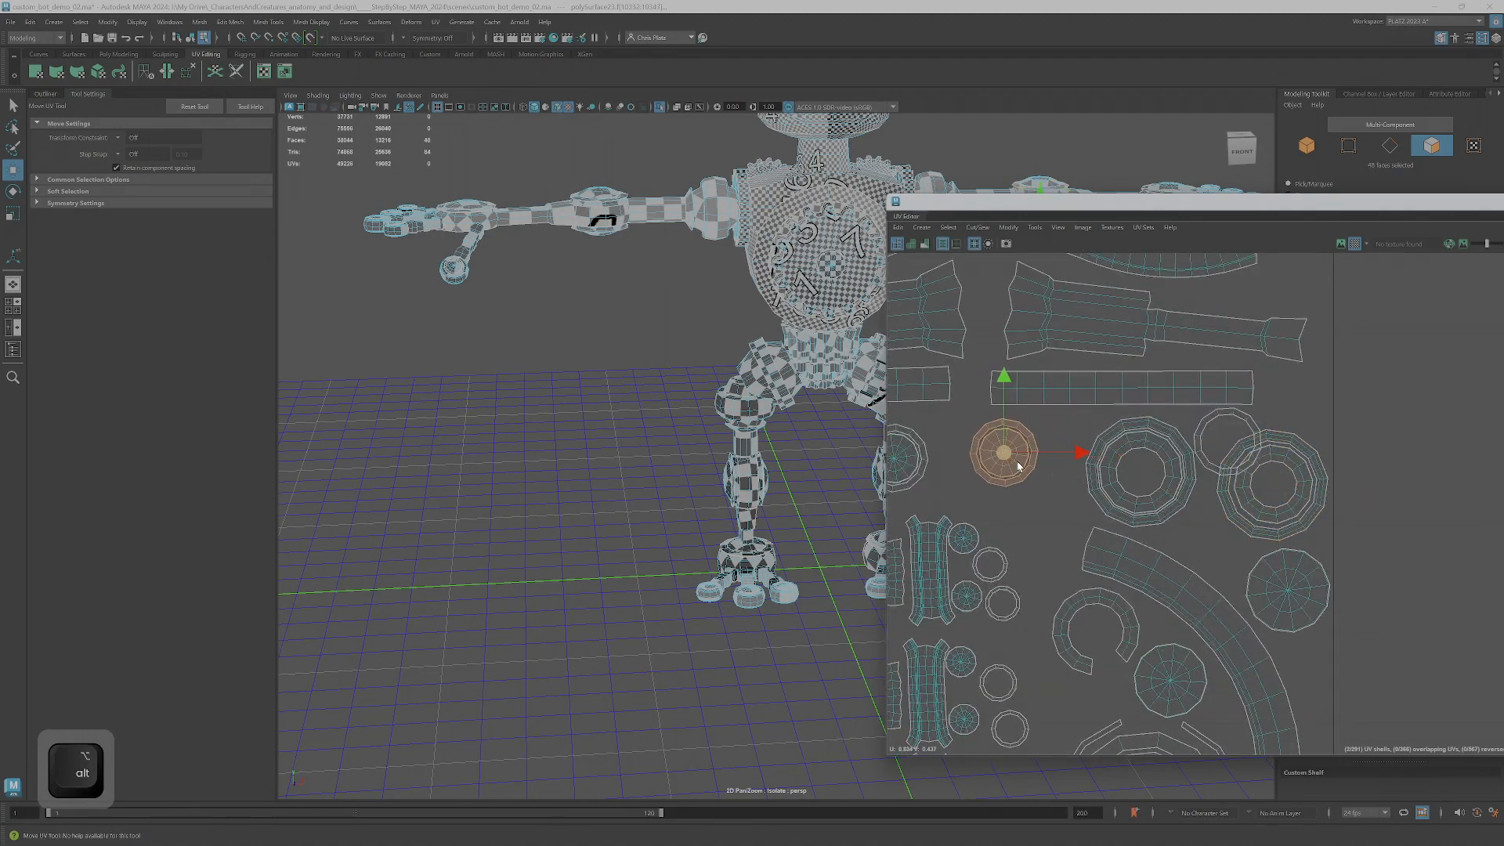
# - Move the second large ring shell and the thin ring beside it inward so the round arm shells stop overlapping
pyautogui.doubleClick(1171, 509)
pyautogui.keyDown('ctrl'); pyautogui.moveTo(1172, 492); pyautogui.dragTo(1192, 500, button='right'); pyautogui.keyUp('ctrl')
pyautogui.moveTo(1148, 476); pyautogui.dragTo(1094, 466)
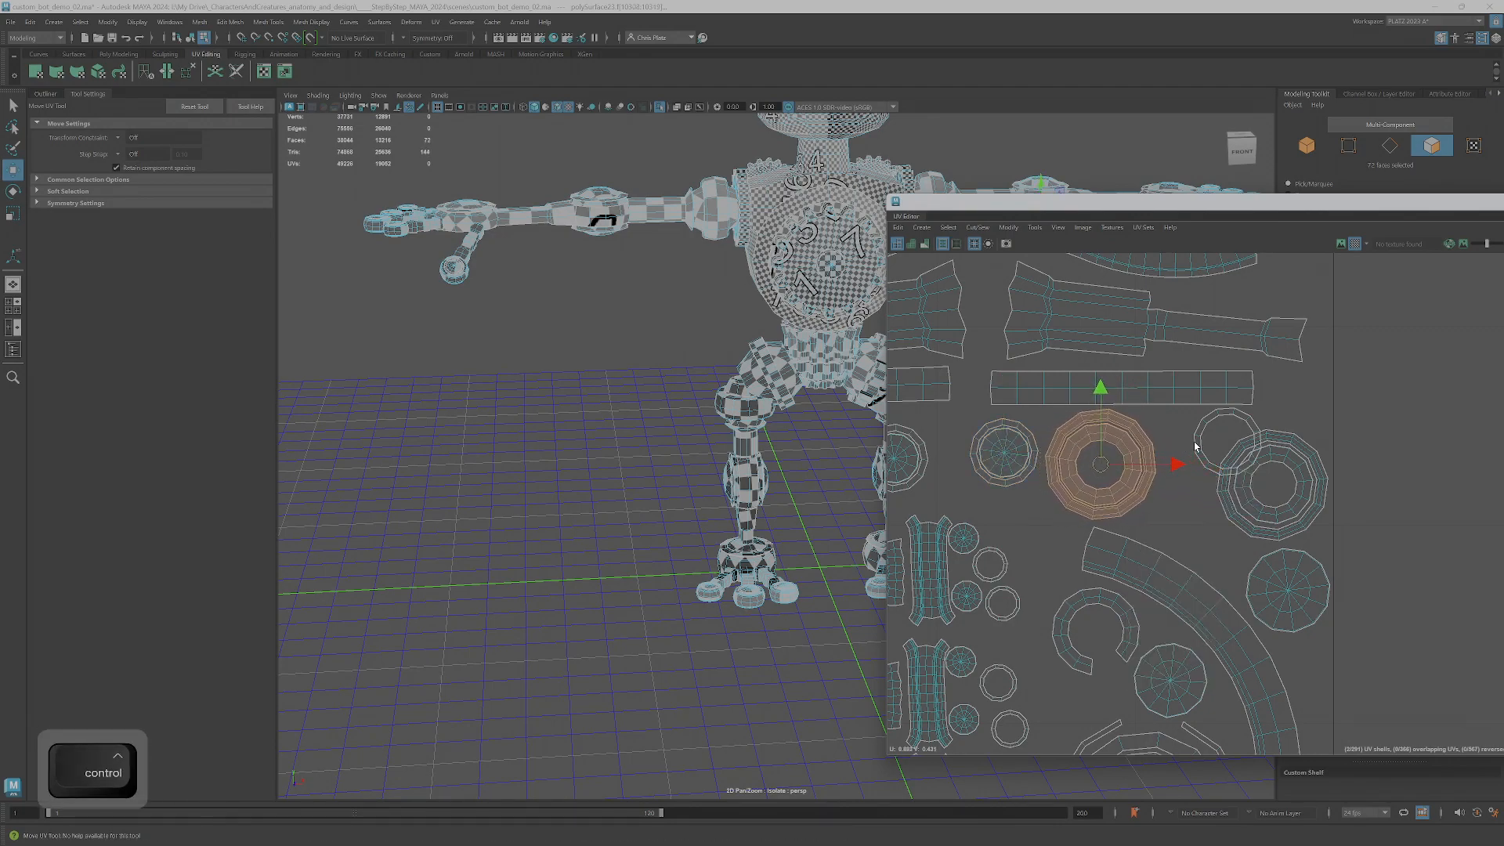
pyautogui.doubleClick(1197, 446)
pyautogui.moveTo(1228, 445); pyautogui.dragTo(1188, 447)
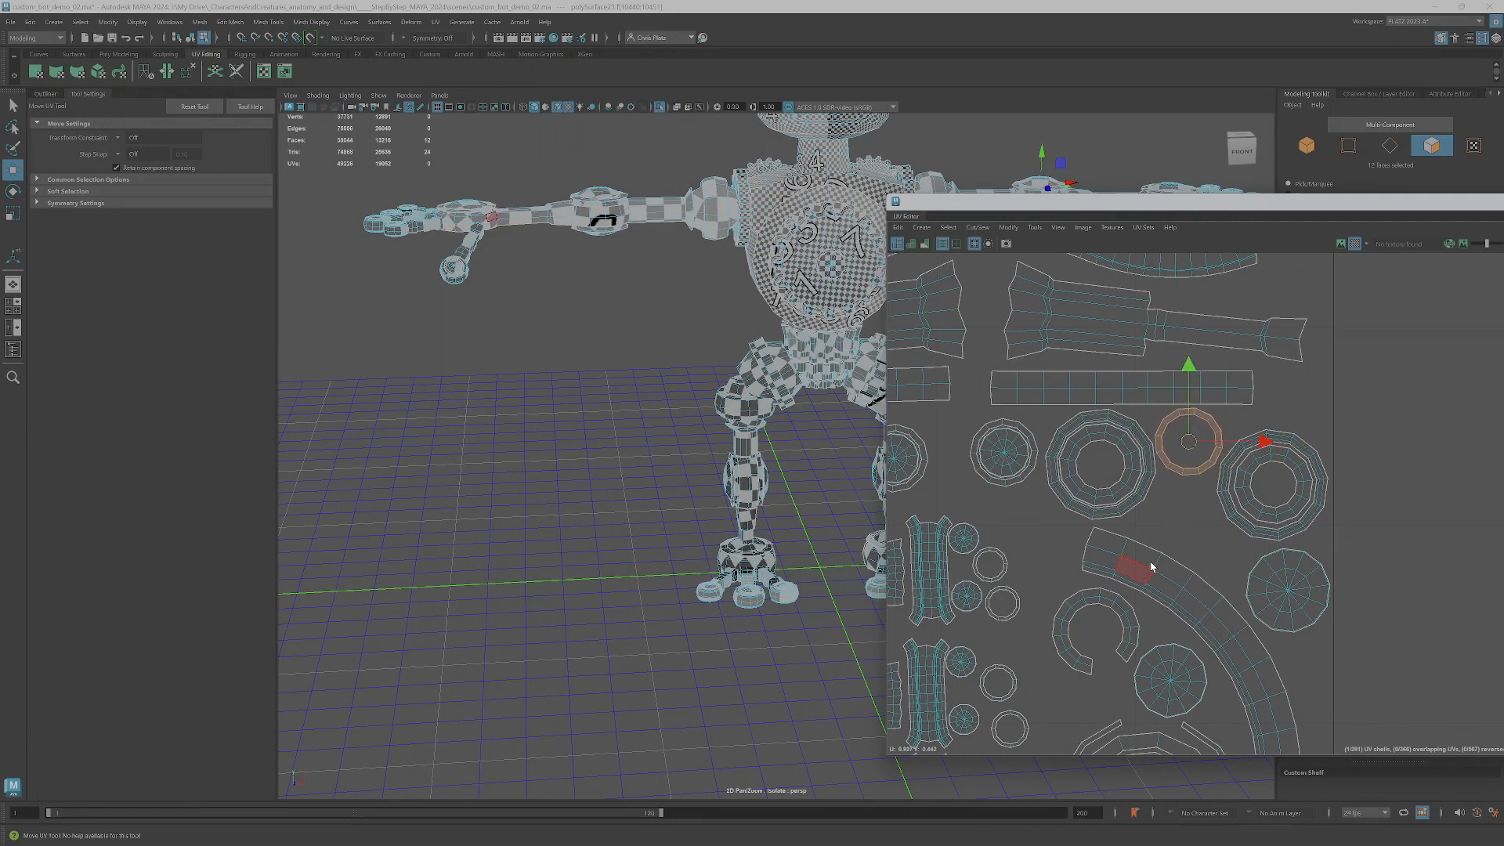
# - Review the arranged leg, arm and hand shells and the free space left in the first UV tile
pyautogui.scroll(-5, 1171, 543)
pyautogui.keyDown('alt'); pyautogui.moveTo(1155, 533); pyautogui.dragTo(1258, 392, button='middle'); pyautogui.keyUp('alt')
pyautogui.scroll(-2, 1203, 497)
pyautogui.scroll(-2, 1171, 468)
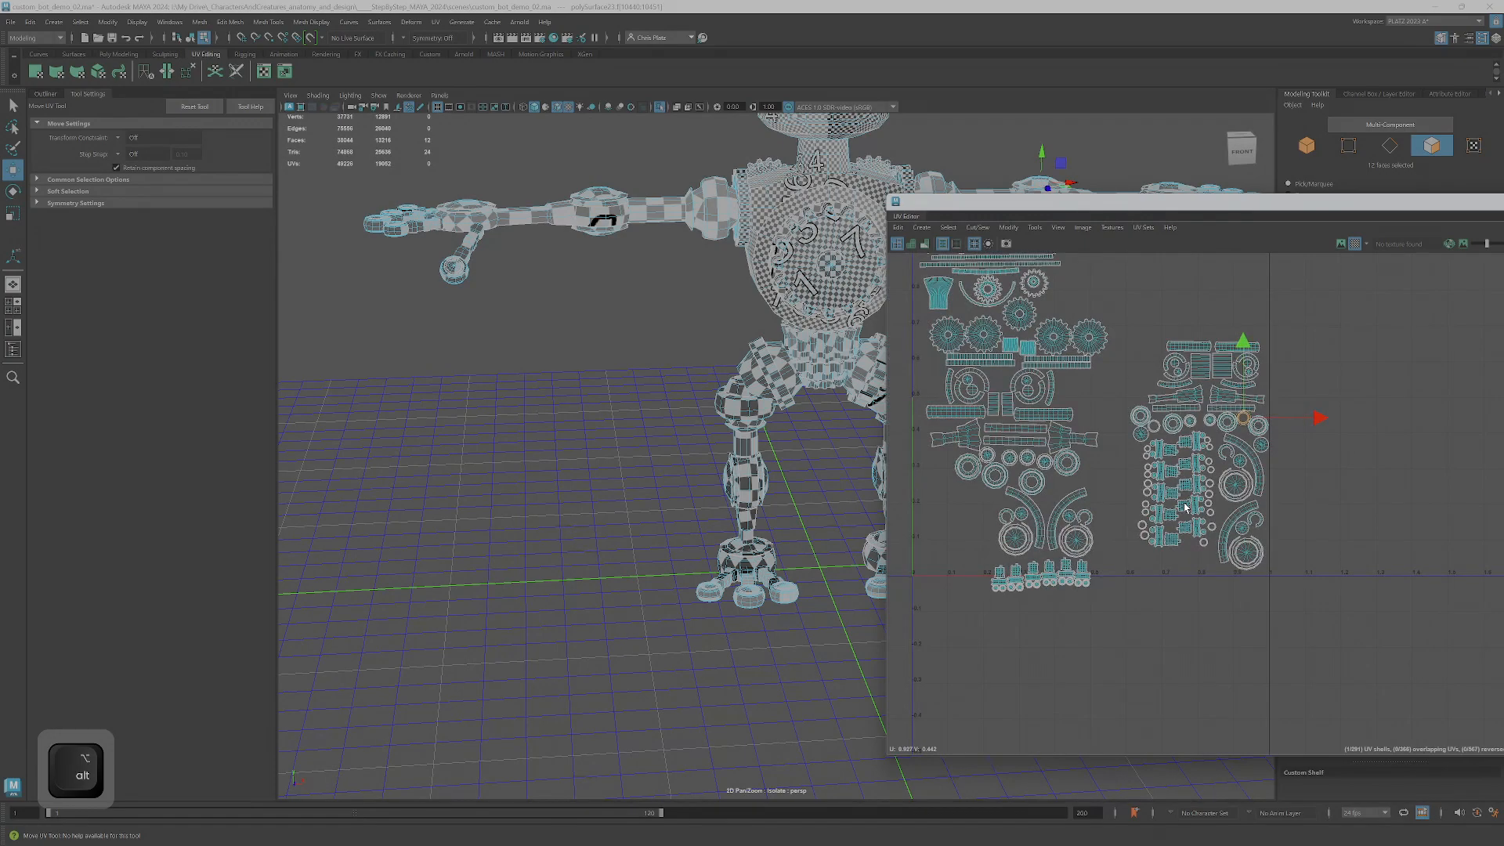
pyautogui.scroll(-3, 1146, 614)
pyautogui.keyDown('alt'); pyautogui.moveTo(1147, 614); pyautogui.dragTo(963, 544, button='middle'); pyautogui.keyUp('alt')
pyautogui.scroll(3, 1161, 631)
# - Select all the unplaced shells outside the first tile and examine which head and torso parts they belong to
pyautogui.scroll(-5, 1164, 677)
pyautogui.scroll(-4, 1174, 626)
pyautogui.scroll(-6, 1221, 501)
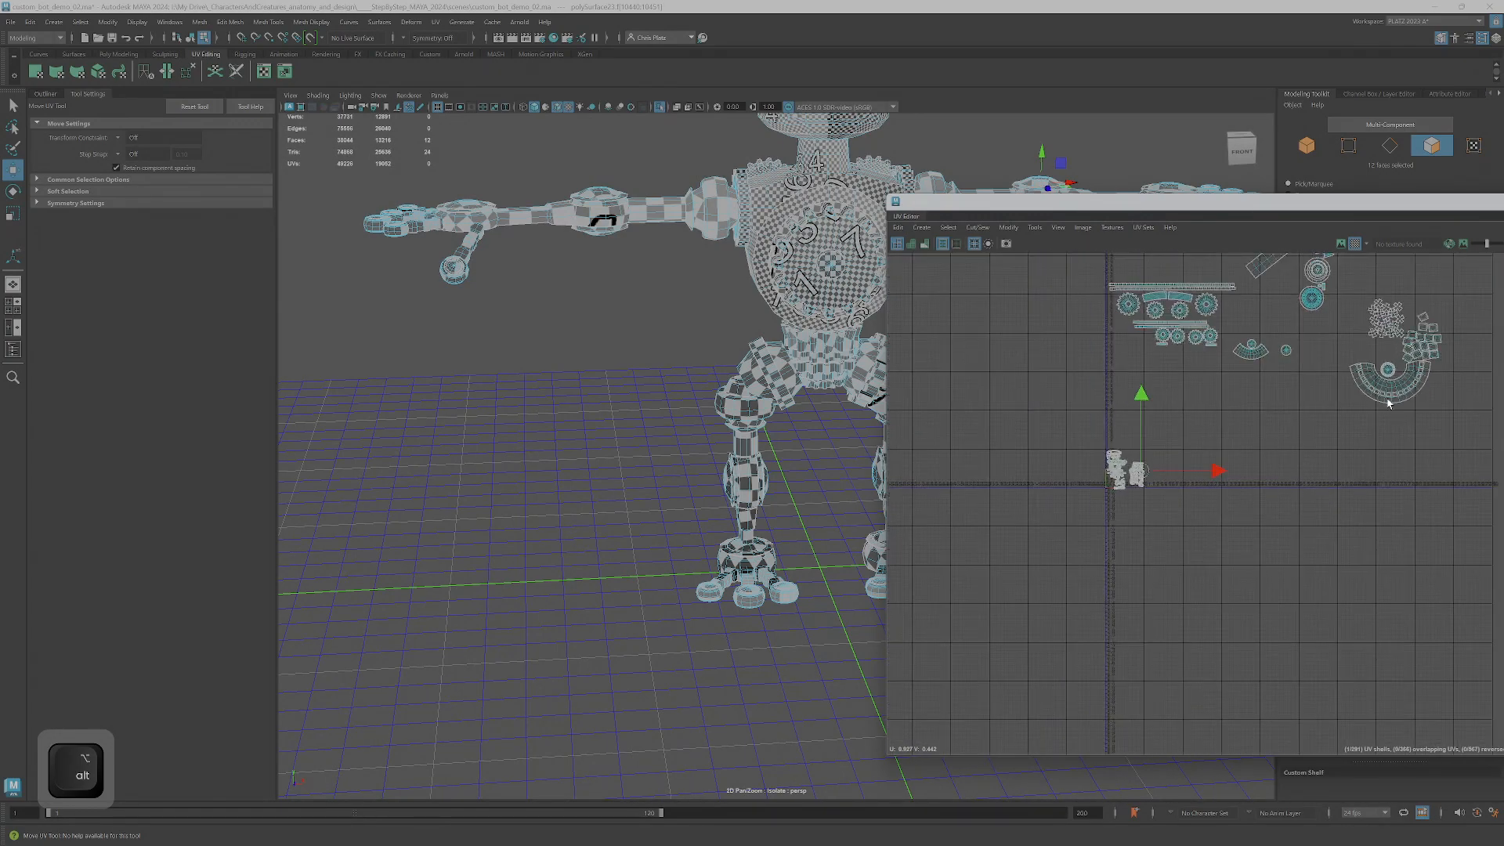
pyautogui.keyDown('alt'); pyautogui.moveTo(1389, 403); pyautogui.dragTo(1301, 644, button='middle'); pyautogui.keyUp('alt')
pyautogui.scroll(-1, 1269, 525)
pyautogui.keyDown('alt'); pyautogui.moveTo(1269, 524); pyautogui.dragTo(1261, 469, button='middle'); pyautogui.keyUp('alt')
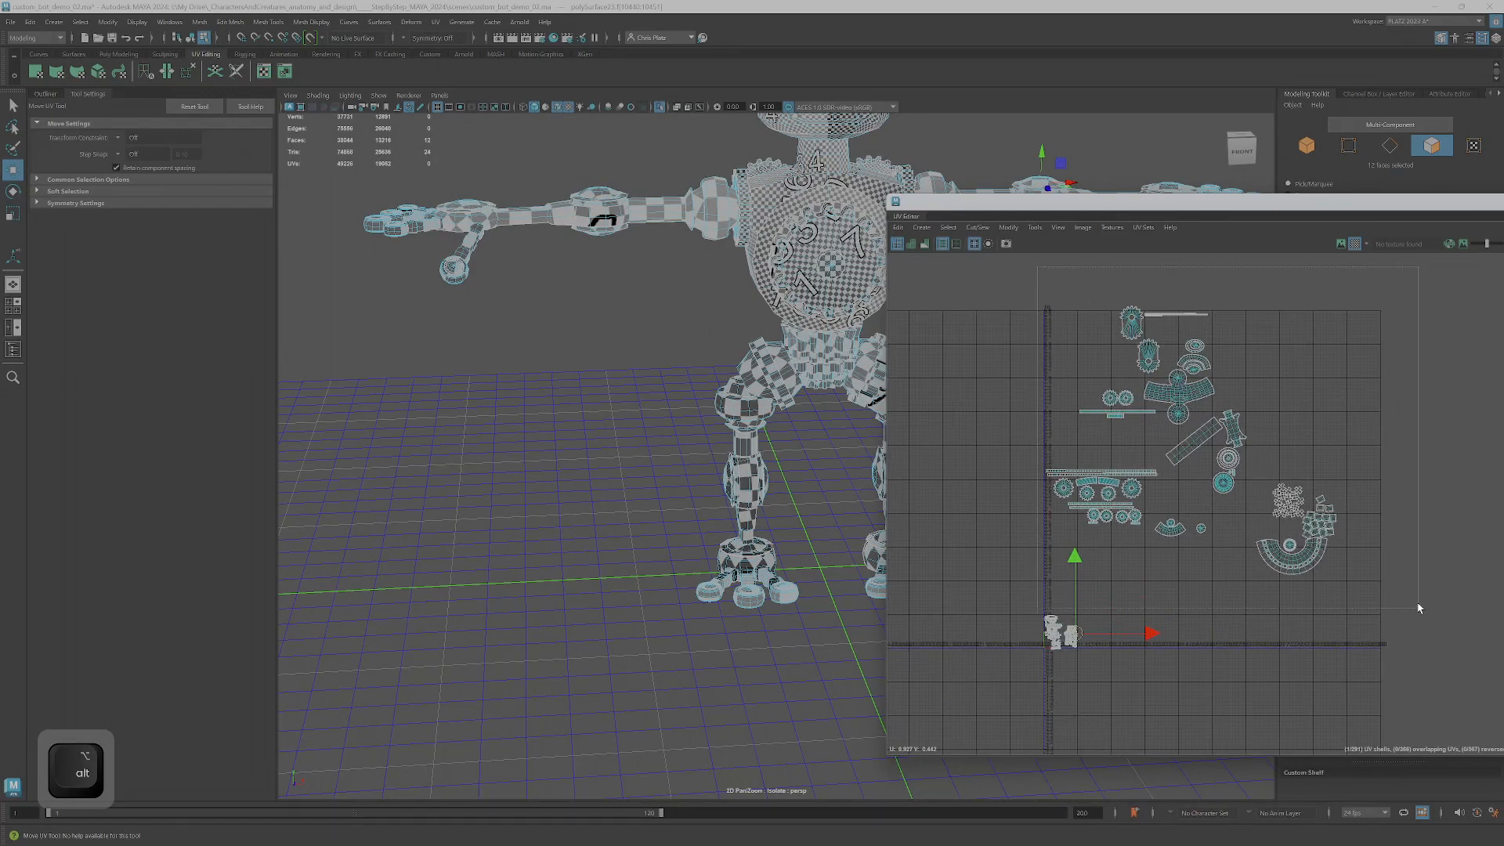
pyautogui.moveTo(1417, 572); pyautogui.dragTo(1410, 584)
pyautogui.scroll(2, 1313, 540)
pyautogui.keyDown('alt'); pyautogui.moveTo(820, 316); pyautogui.dragTo(755, 386, button='middle'); pyautogui.keyUp('alt')
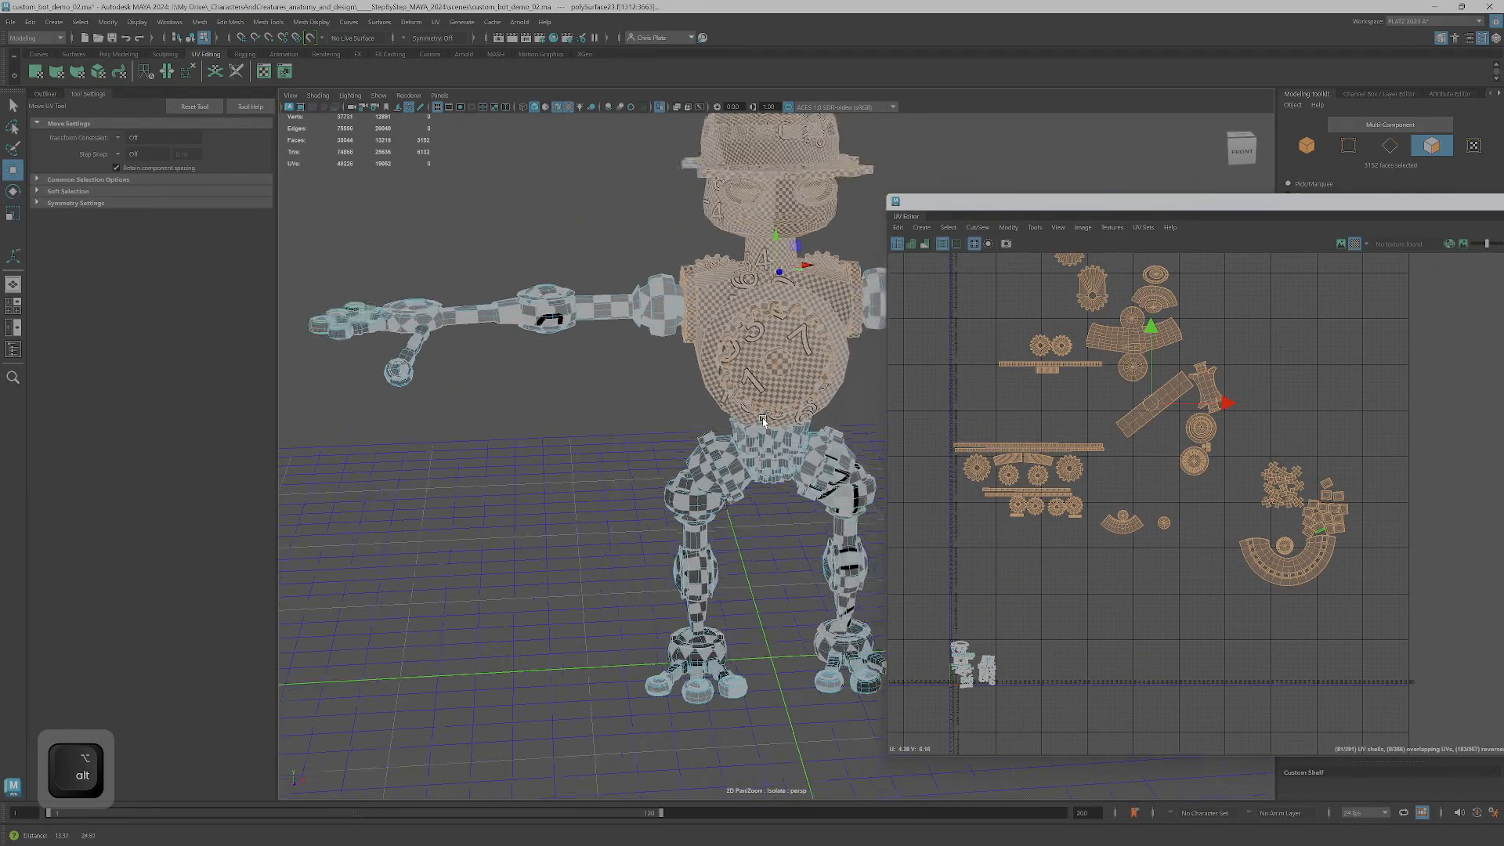
pyautogui.moveTo(755, 387)
pyautogui.keyDown('alt'); pyautogui.mouseDown(button='right')
pyautogui.moveTo(789, 415)
pyautogui.moveTo(749, 392)
pyautogui.mouseUp(button='right'); pyautogui.keyUp('alt')
# - Select the large chest gear's UV shells and move them down near the packed limb shells
pyautogui.click(737, 343)
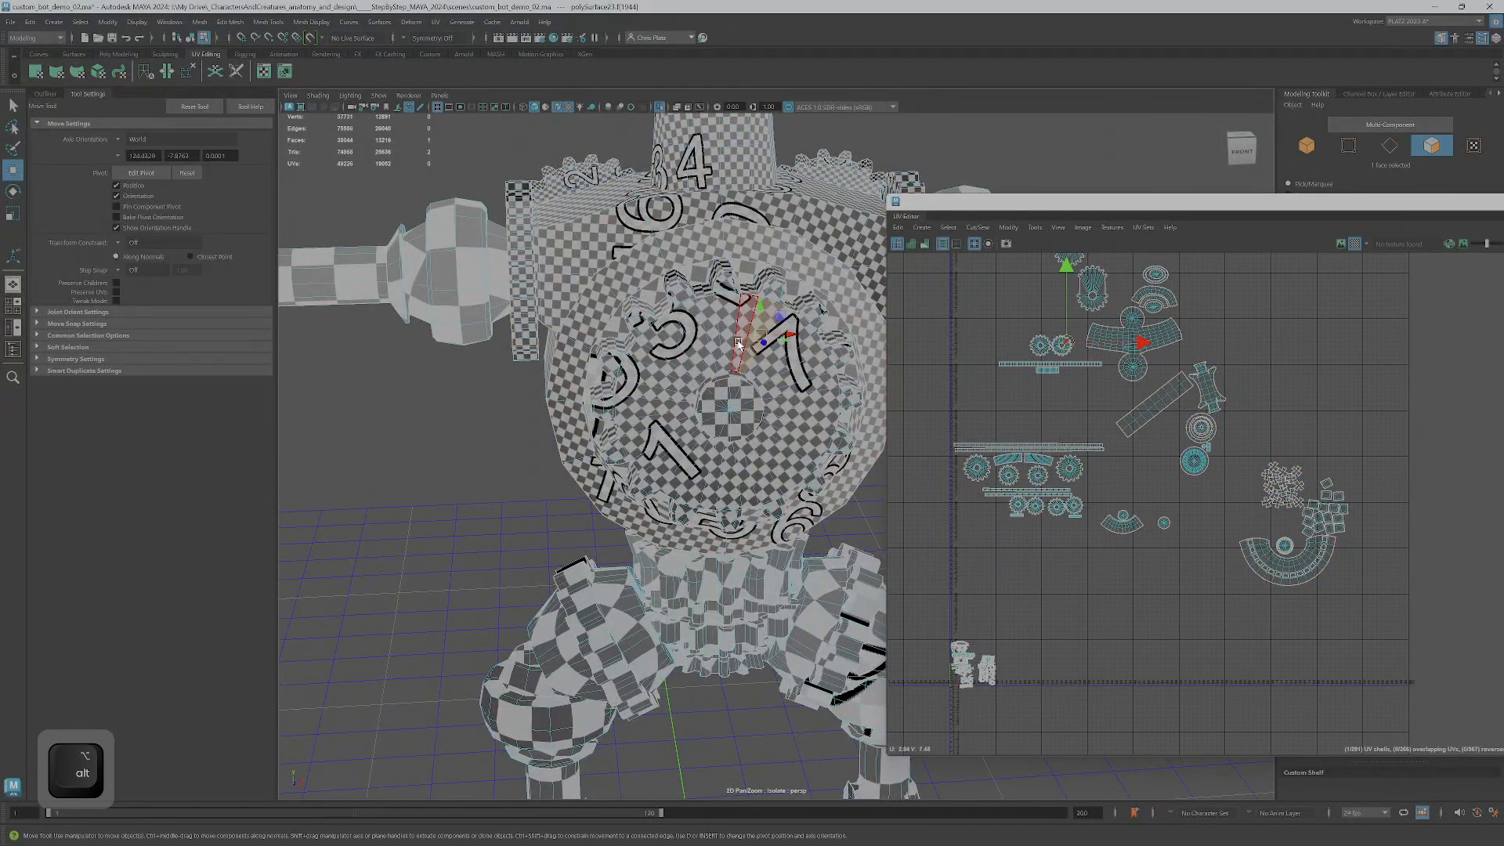
pyautogui.doubleClick(713, 335)
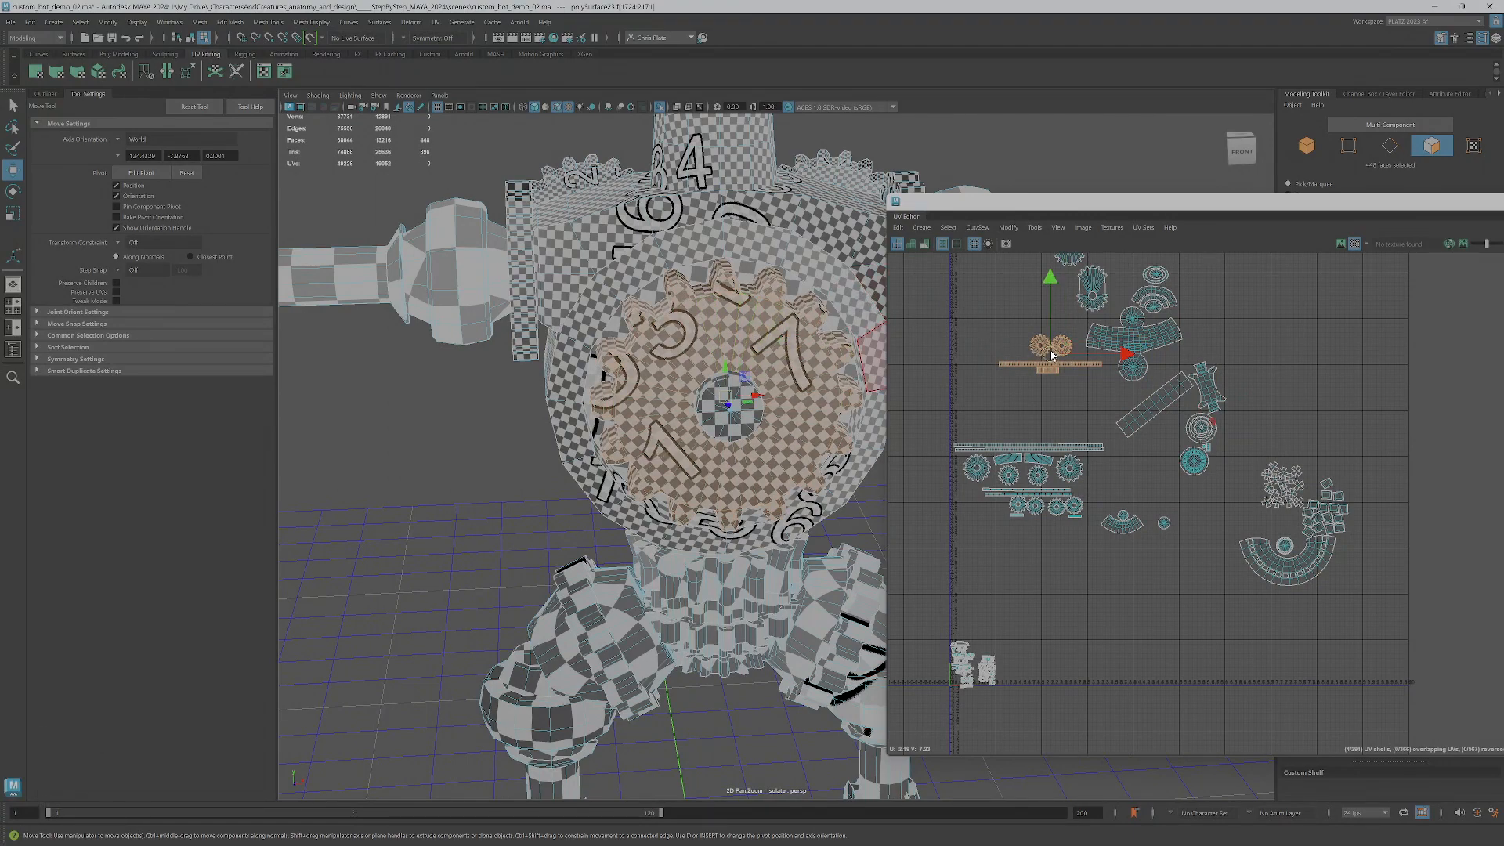
pyautogui.moveTo(1052, 355); pyautogui.dragTo(970, 571)
pyautogui.scroll(-2, 1138, 406)
pyautogui.scroll(-1, 1138, 406)
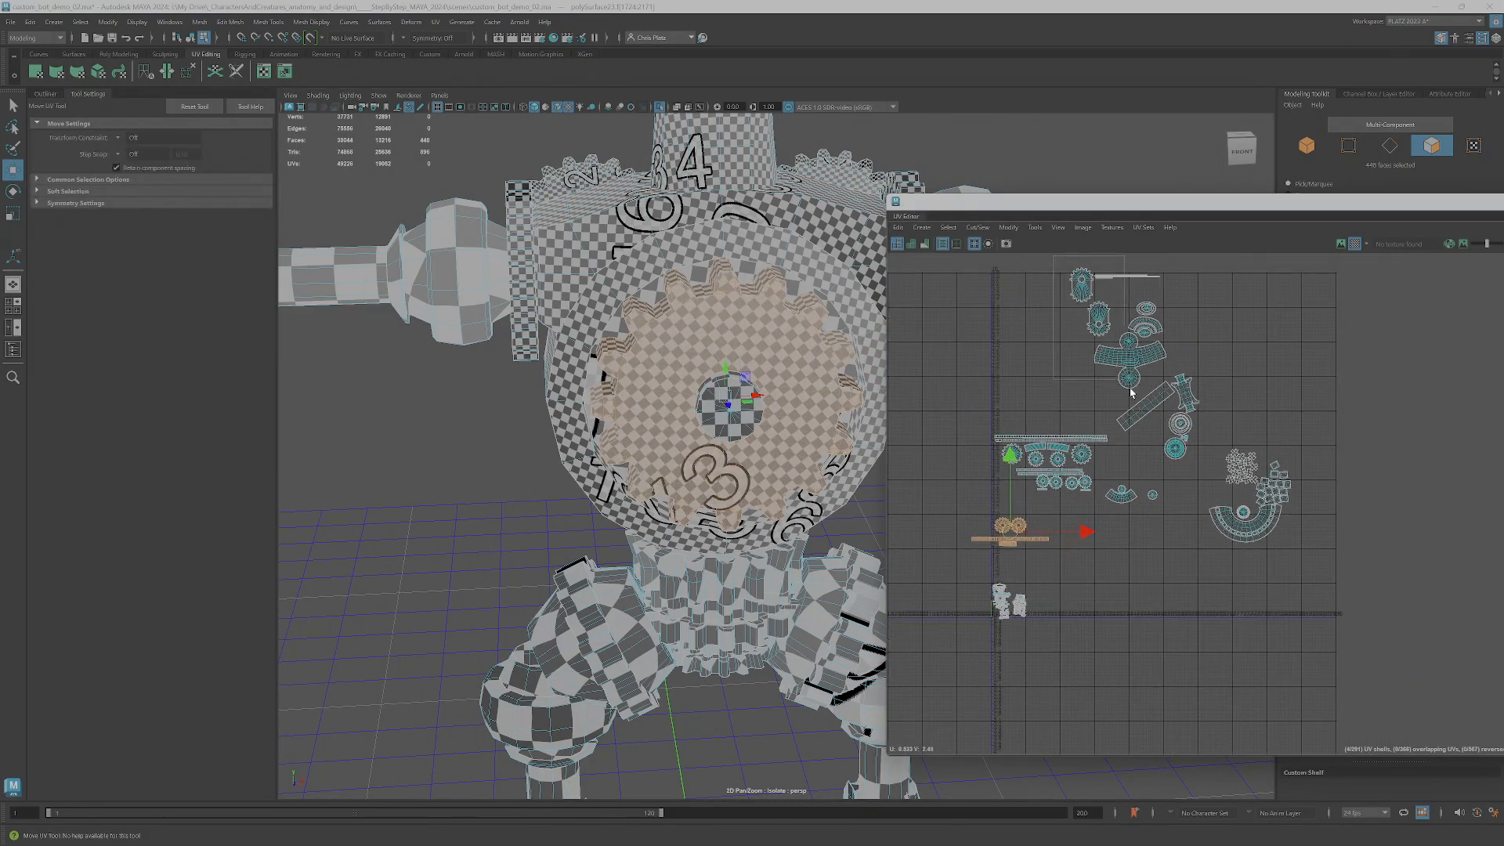
# - Select the face and hat brim UV shells and add the hat dome's shells to the selection
pyautogui.moveTo(1161, 392); pyautogui.dragTo(1059, 262)
pyautogui.scroll(-5, 746, 339)
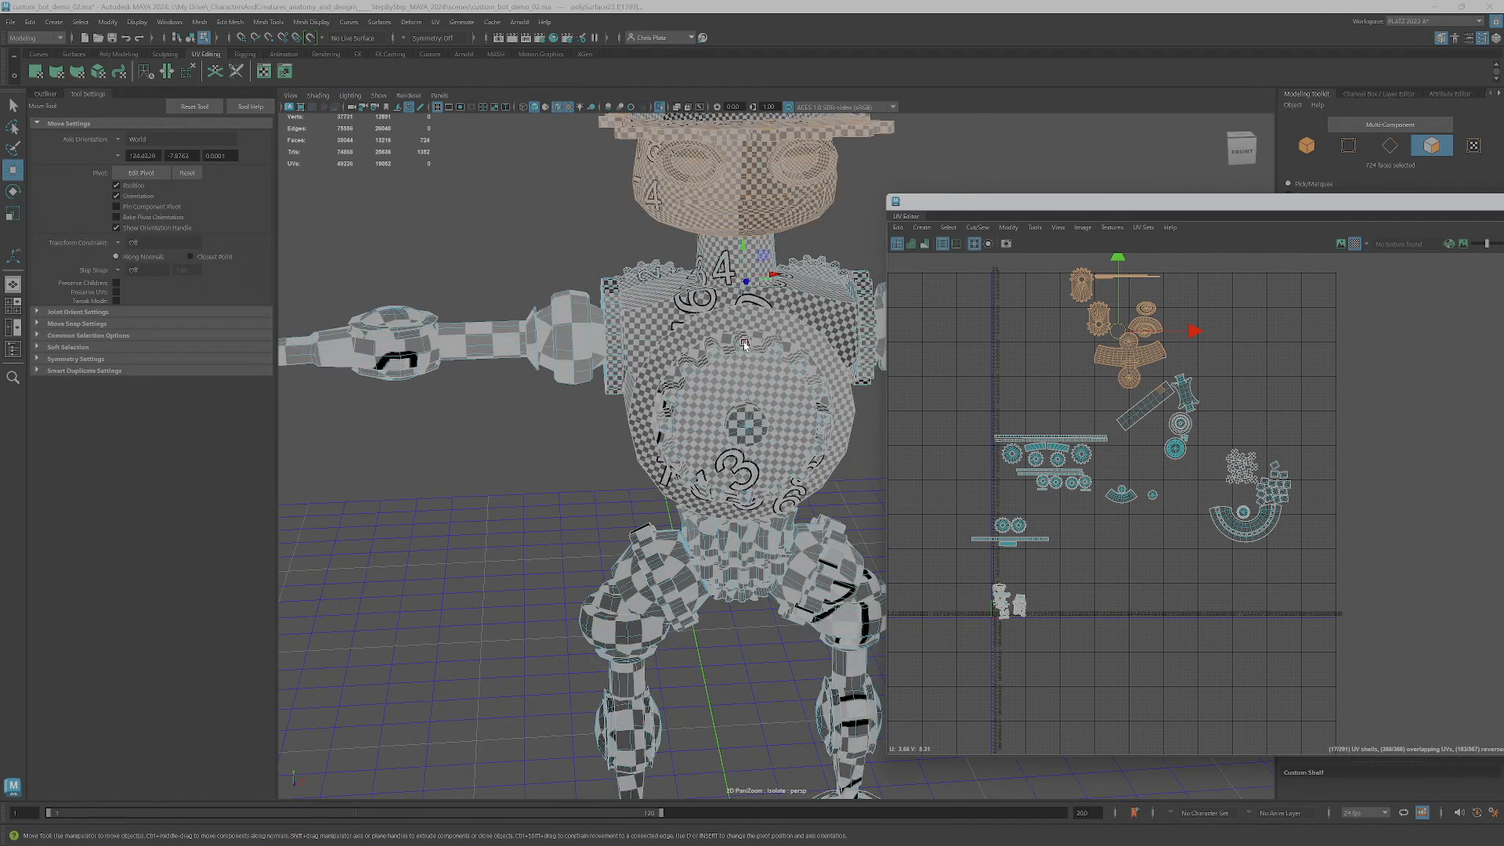
pyautogui.keyDown('alt'); pyautogui.moveTo(1205, 374); pyautogui.dragTo(1178, 472, button='middle'); pyautogui.keyUp('alt')
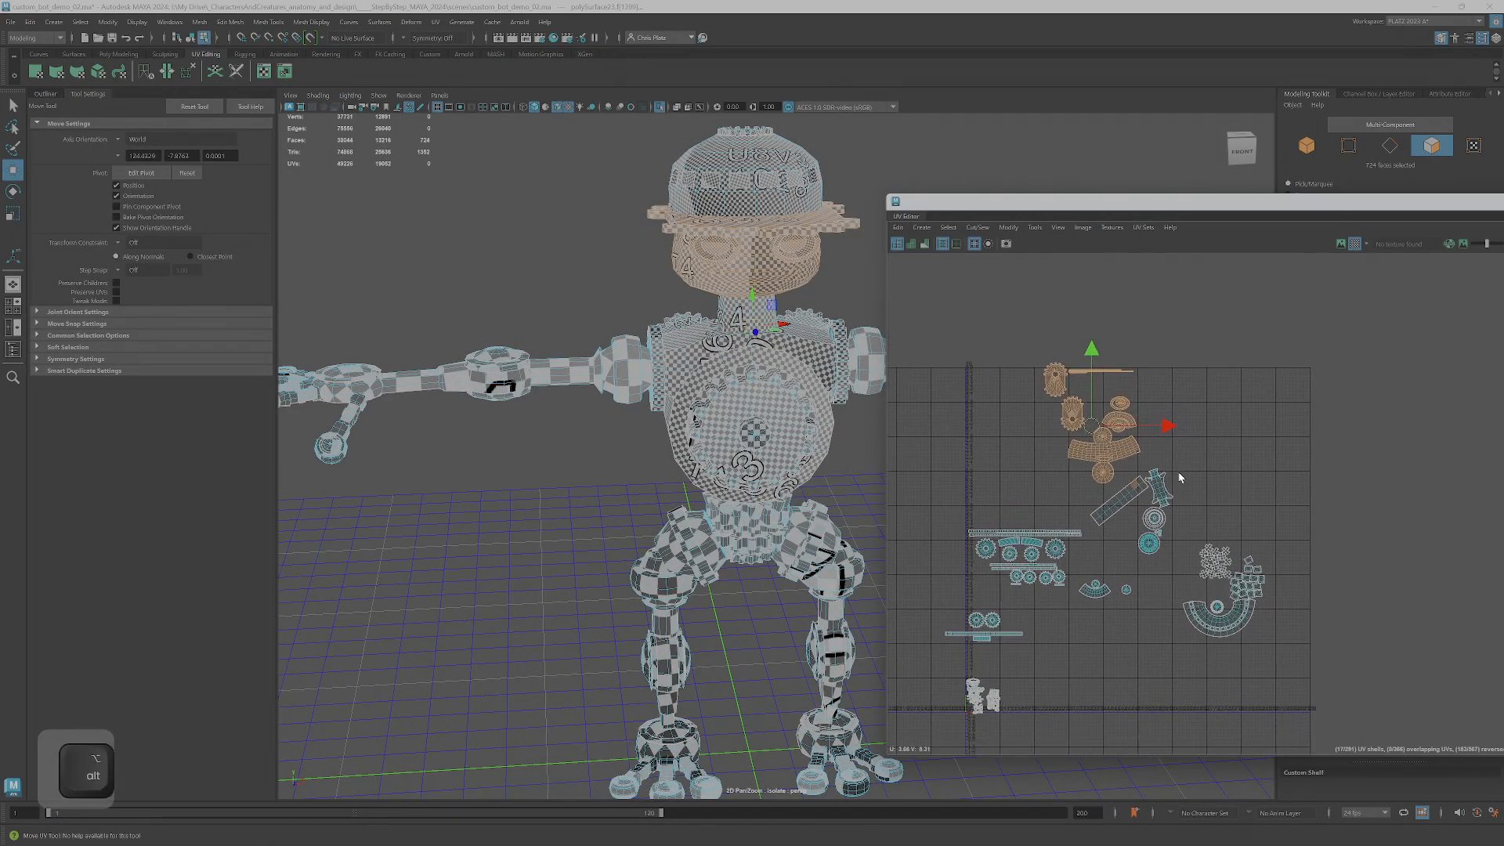
pyautogui.keyDown('ctrl'); pyautogui.keyDown('shift'); pyautogui.moveTo(1176, 532); pyautogui.dragTo(1253, 694); pyautogui.keyUp('shift'); pyautogui.keyUp('ctrl')
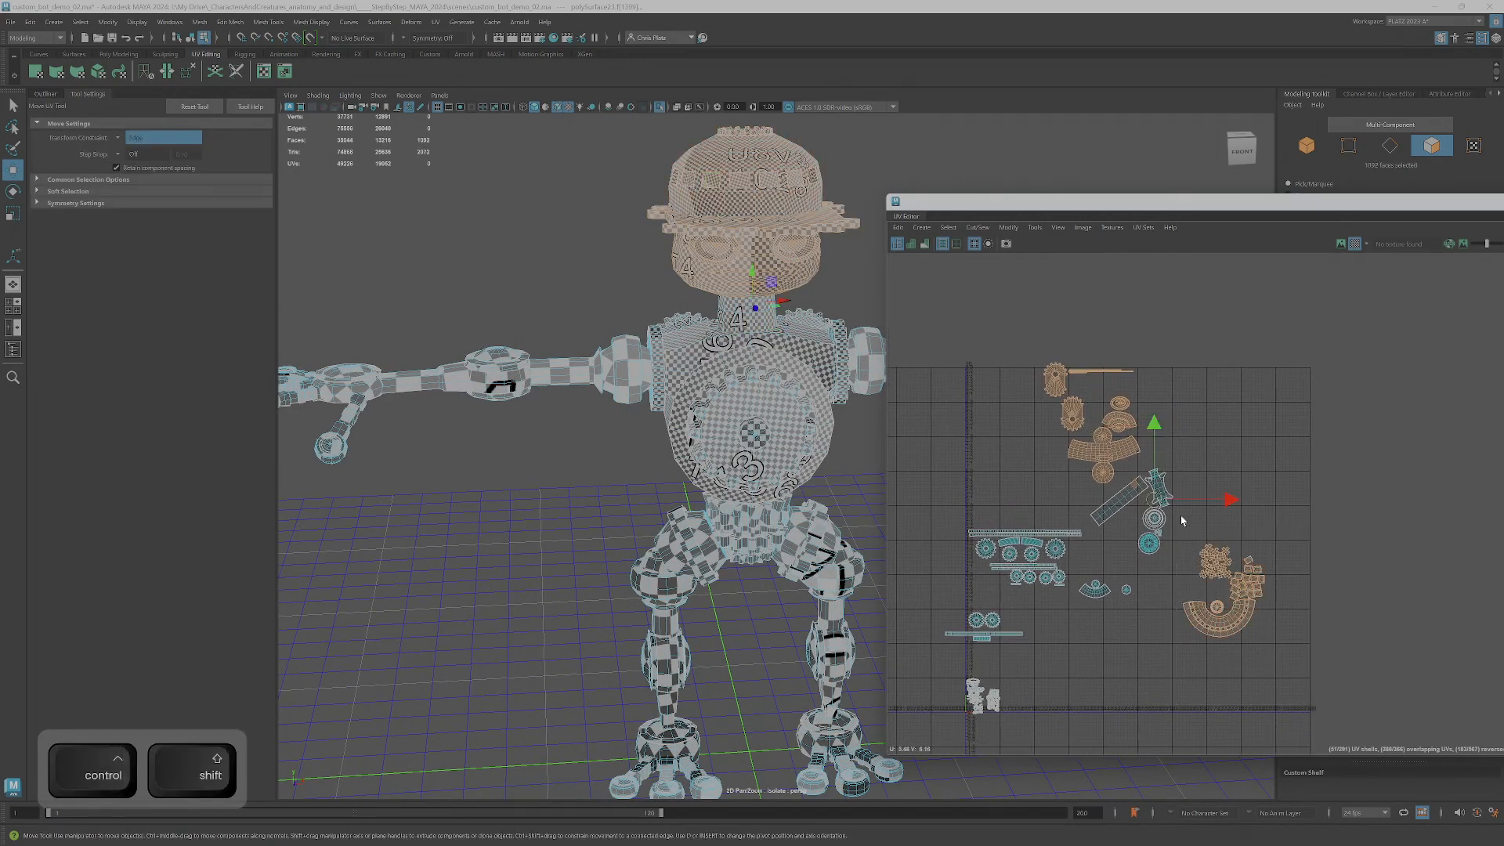
pyautogui.scroll(2, 1182, 520)
# - Complete the selection of the face and hat shells and isolate those parts in the viewport
pyautogui.keyDown('ctrl'); pyautogui.click(1101, 461); pyautogui.keyUp('ctrl')
pyautogui.keyDown('alt'); pyautogui.moveTo(595, 407); pyautogui.dragTo(689, 399); pyautogui.keyUp('alt')
pyautogui.keyDown('ctrl'); pyautogui.keyDown('shift'); pyautogui.moveTo(1092, 448); pyautogui.dragTo(1158, 516); pyautogui.keyUp('shift'); pyautogui.keyUp('ctrl')
pyautogui.keyDown('alt'); pyautogui.moveTo(752, 470); pyautogui.dragTo(621, 490); pyautogui.keyUp('alt')
pyautogui.scroll(3, 658, 353)
pyautogui.keyDown('alt'); pyautogui.moveTo(686, 250); pyautogui.dragTo(643, 227); pyautogui.keyUp('alt')
pyautogui.hotkey('ctrl', '1')
pyautogui.hotkey('ctrl', '1')
# - Select the hat dome's UV shells, move them beside the hat brim's gear-shaped shells and scale them down
pyautogui.scroll(-2, 916, 423)
pyautogui.moveTo(1112, 520); pyautogui.dragTo(1249, 680)
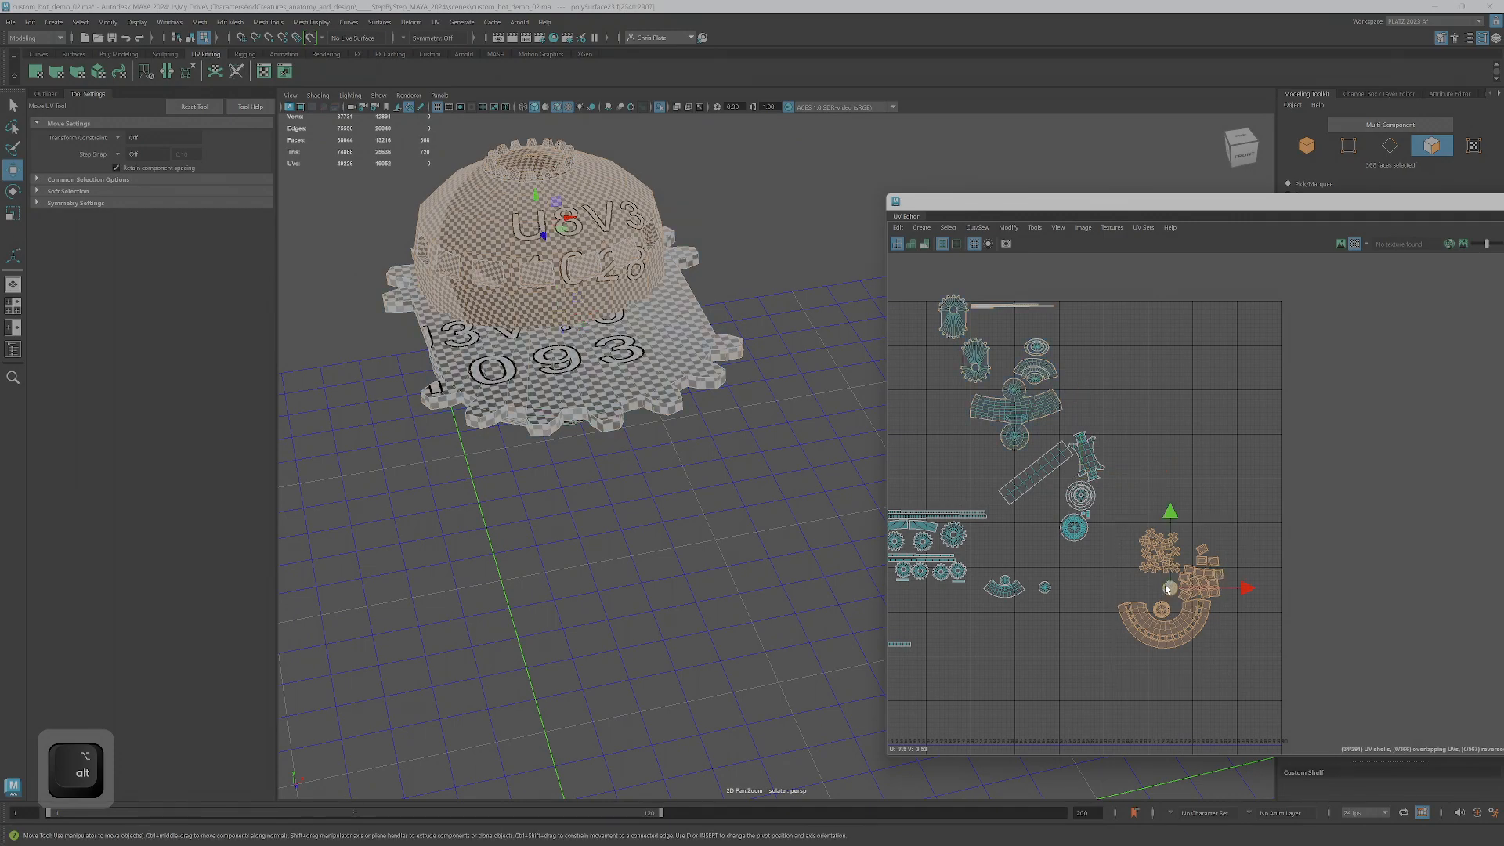
pyautogui.moveTo(1167, 588); pyautogui.dragTo(947, 327)
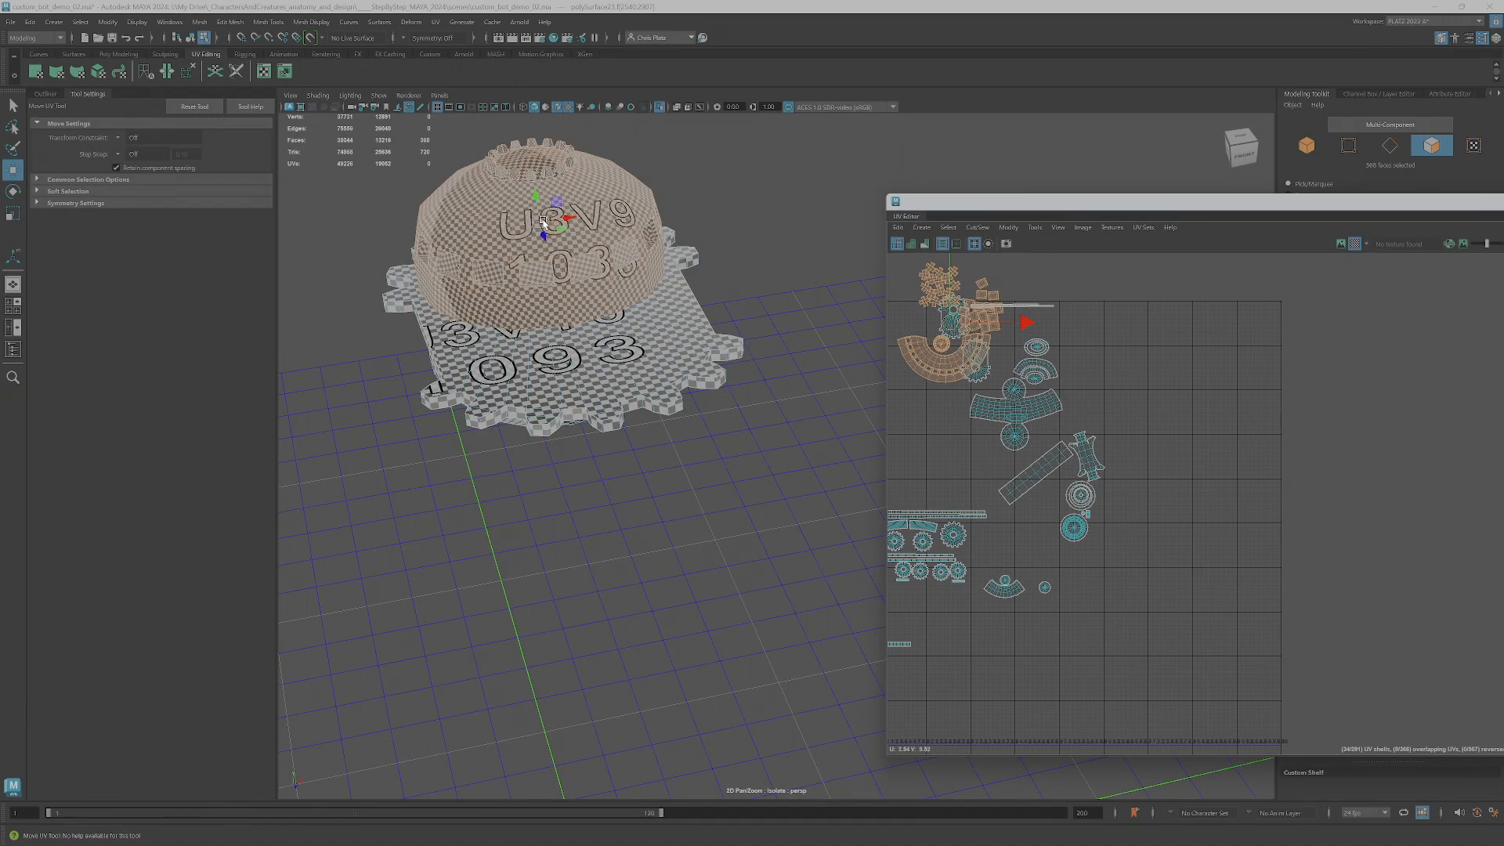
pyautogui.keyDown('alt'); pyautogui.moveTo(594, 282); pyautogui.dragTo(598, 413, button='middle'); pyautogui.keyUp('alt')
pyautogui.keyDown('alt'); pyautogui.moveTo(597, 413); pyautogui.dragTo(532, 431, button='right'); pyautogui.keyUp('alt')
pyautogui.keyDown('alt'); pyautogui.moveTo(968, 343); pyautogui.dragTo(998, 371, button='middle'); pyautogui.keyUp('alt')
pyautogui.scroll(3, 997, 362)
pyautogui.moveTo(977, 345); pyautogui.dragTo(961, 391)
pyautogui.press('r')
pyautogui.press('w')
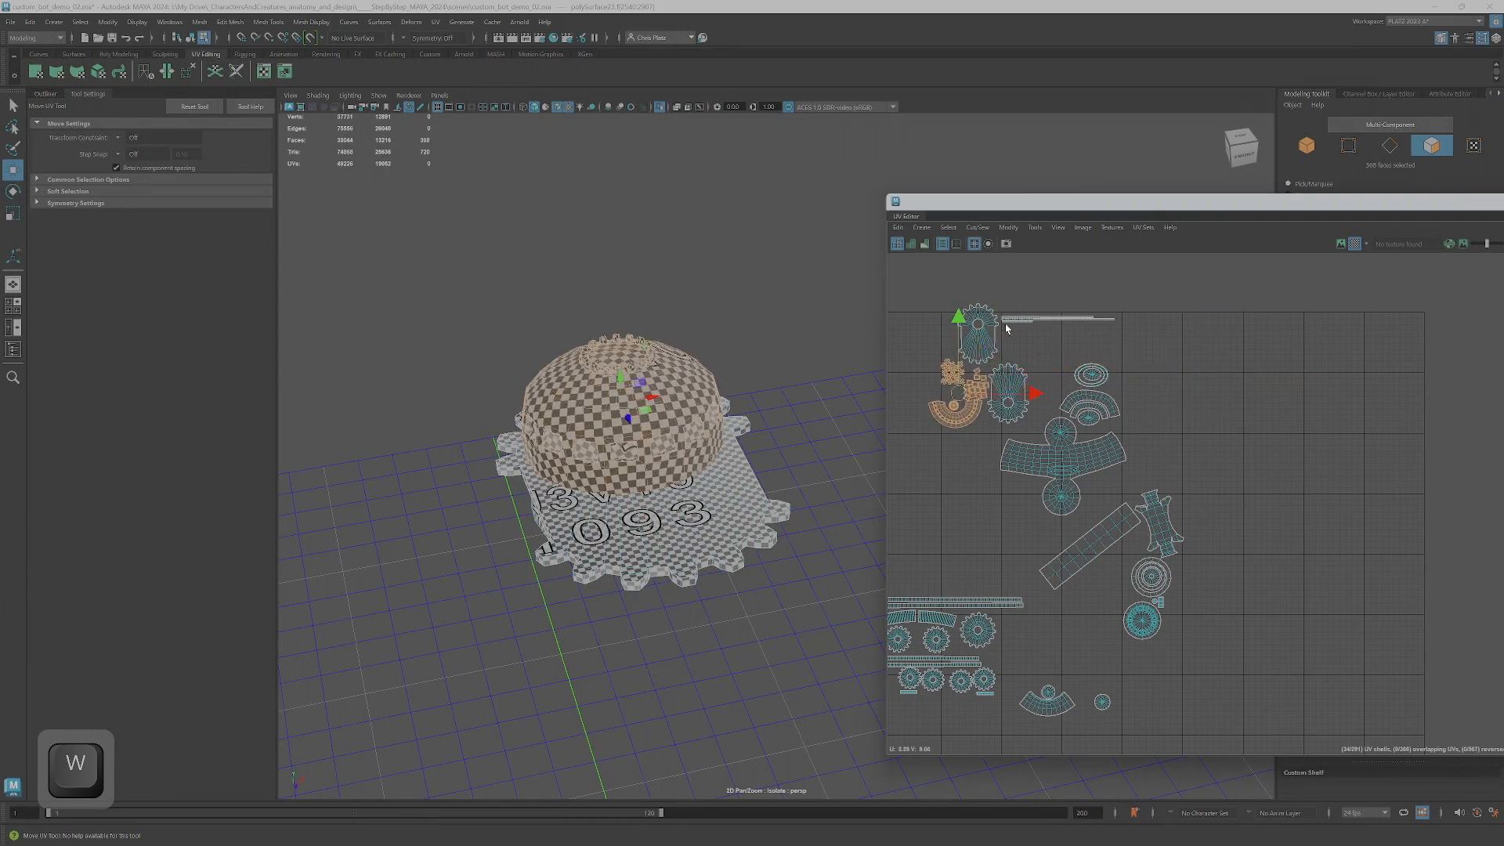
# - Select all the face and hat UV shells, extending the selection to complete shells
pyautogui.scroll(5, 1007, 329)
pyautogui.scroll(-3, 1018, 336)
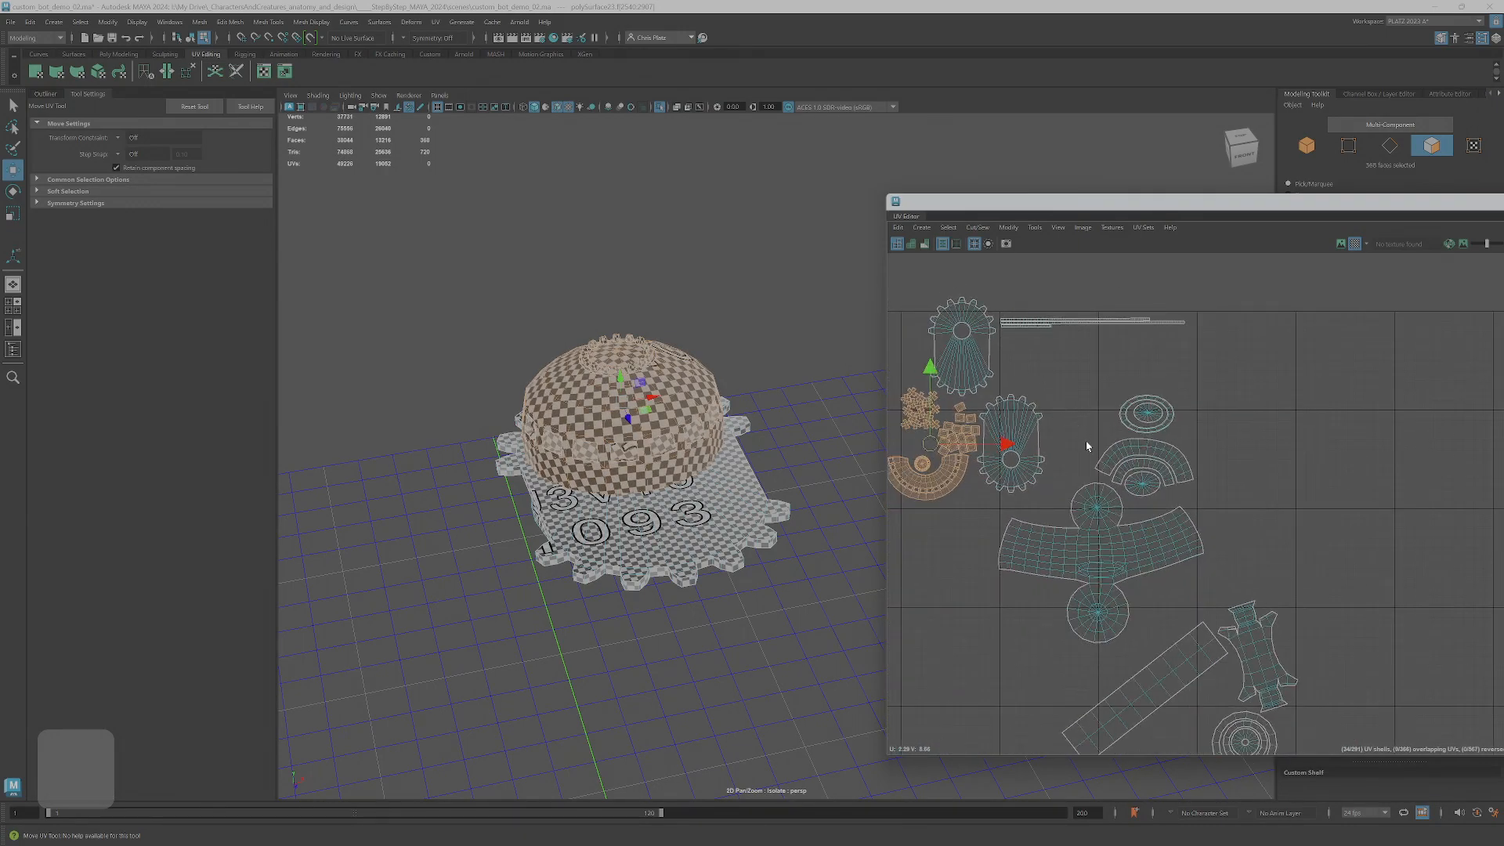
pyautogui.scroll(-2, 1089, 445)
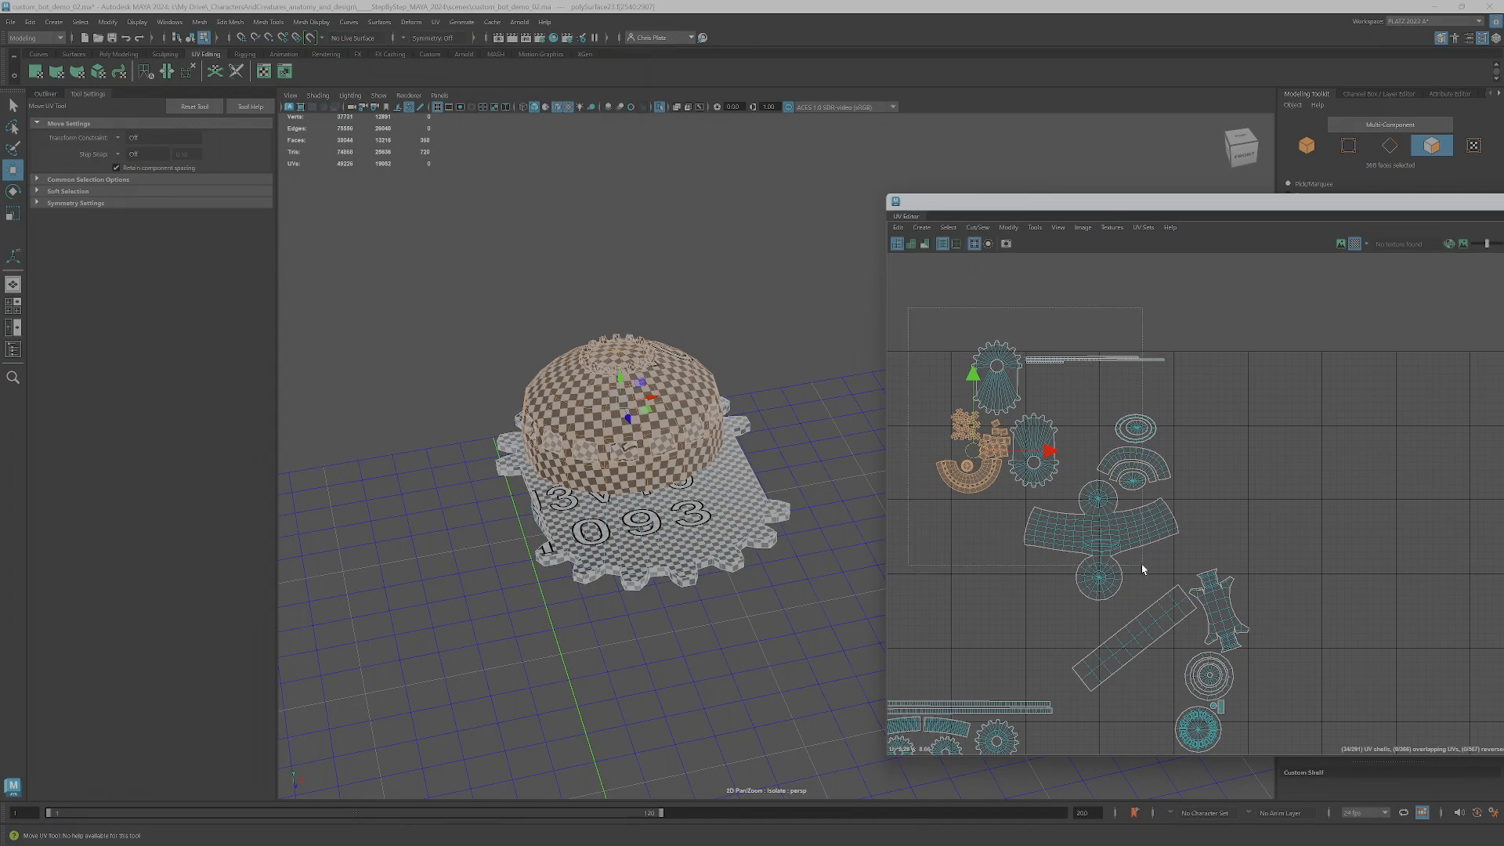
pyautogui.moveTo(1142, 568); pyautogui.dragTo(1158, 574)
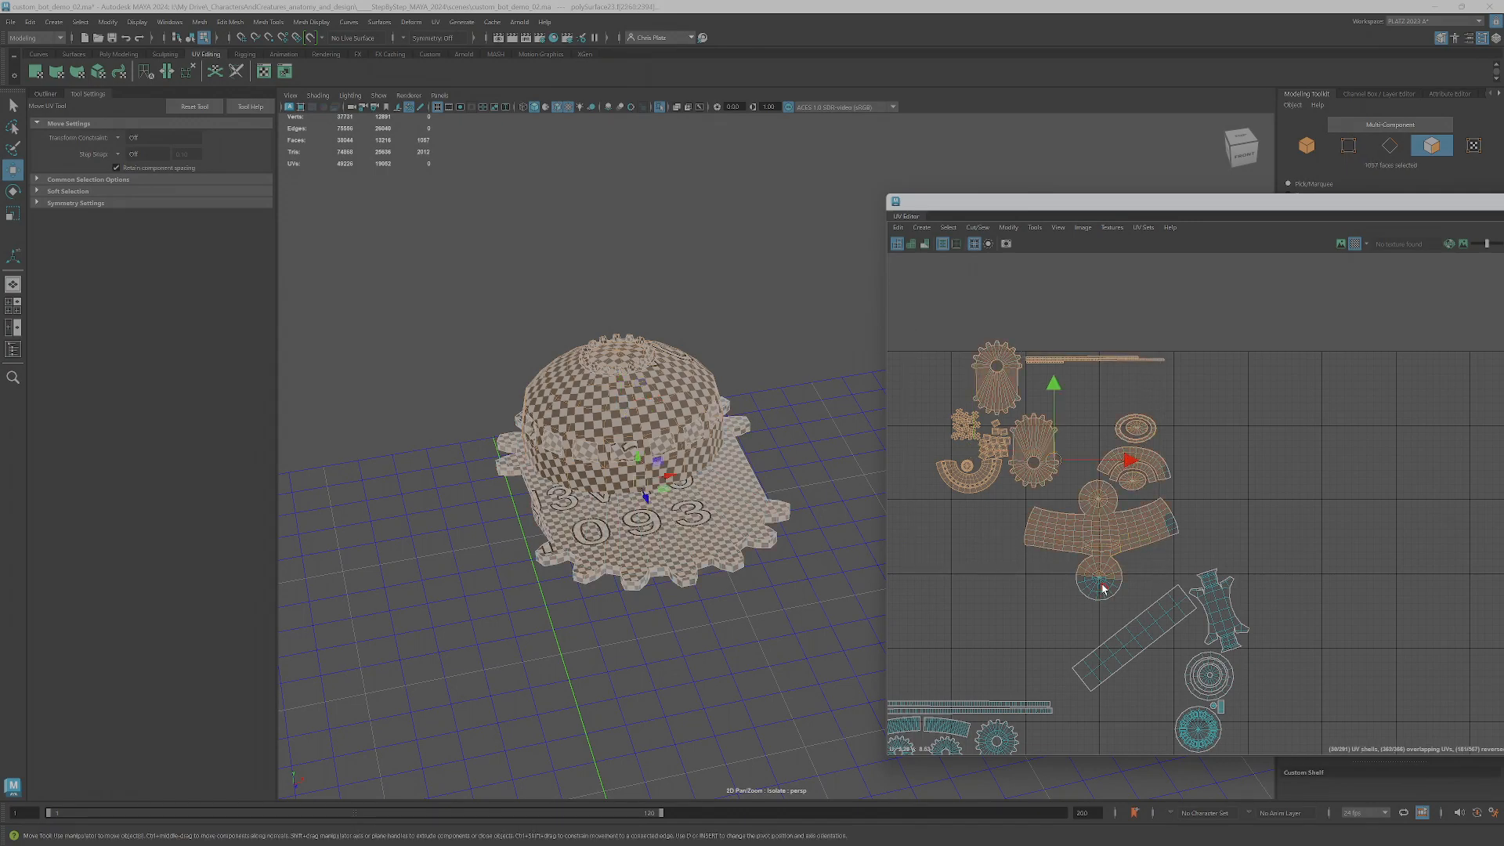
pyautogui.keyDown('ctrl'); pyautogui.moveTo(1096, 539); pyautogui.dragTo(1126, 552, button='right'); pyautogui.keyUp('ctrl')
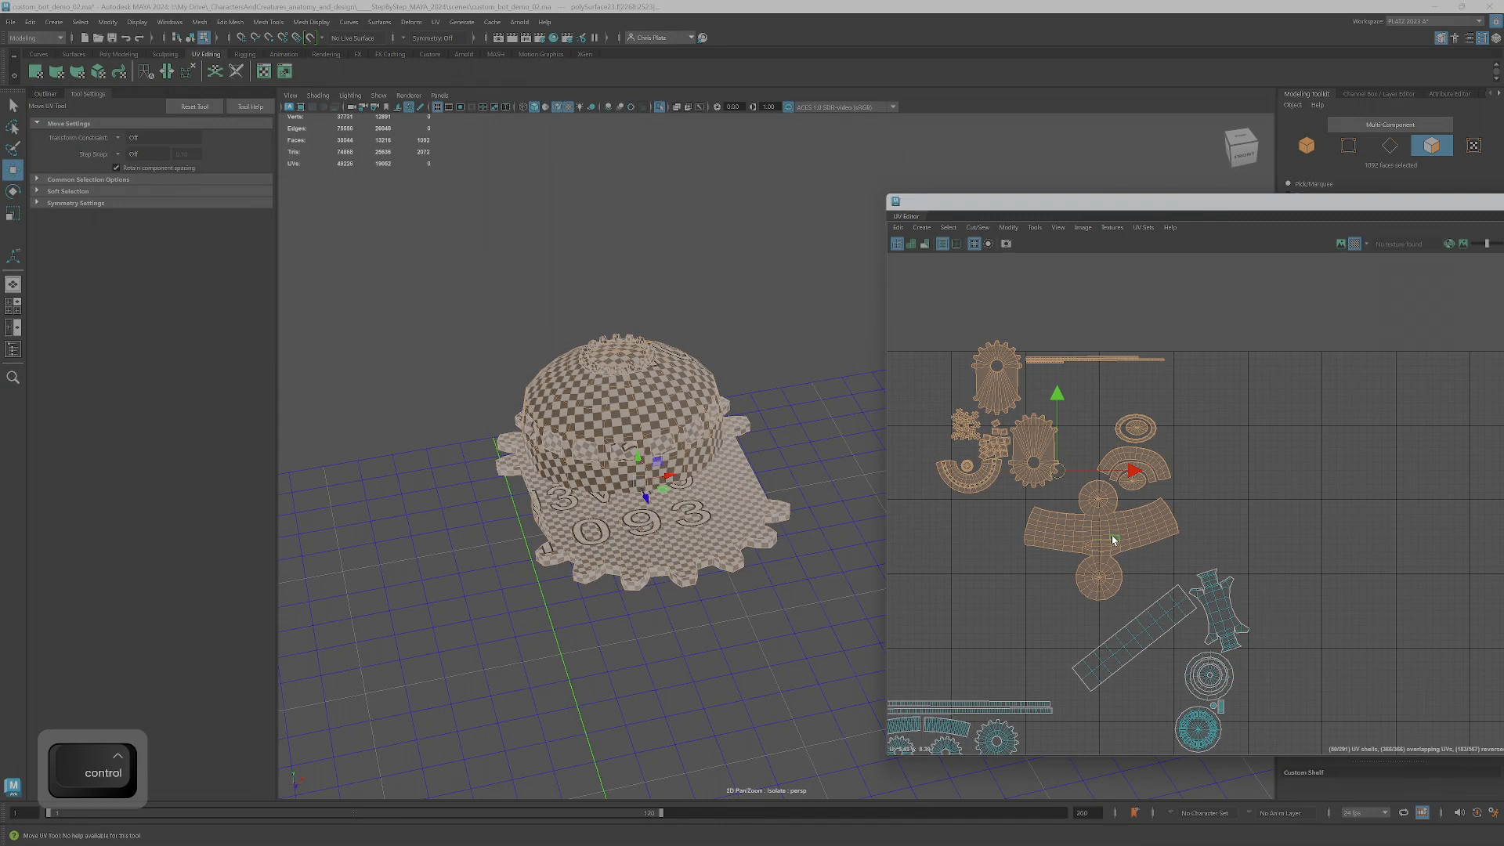
pyautogui.keyDown('alt'); pyautogui.moveTo(861, 569); pyautogui.dragTo(745, 486); pyautogui.keyUp('alt')
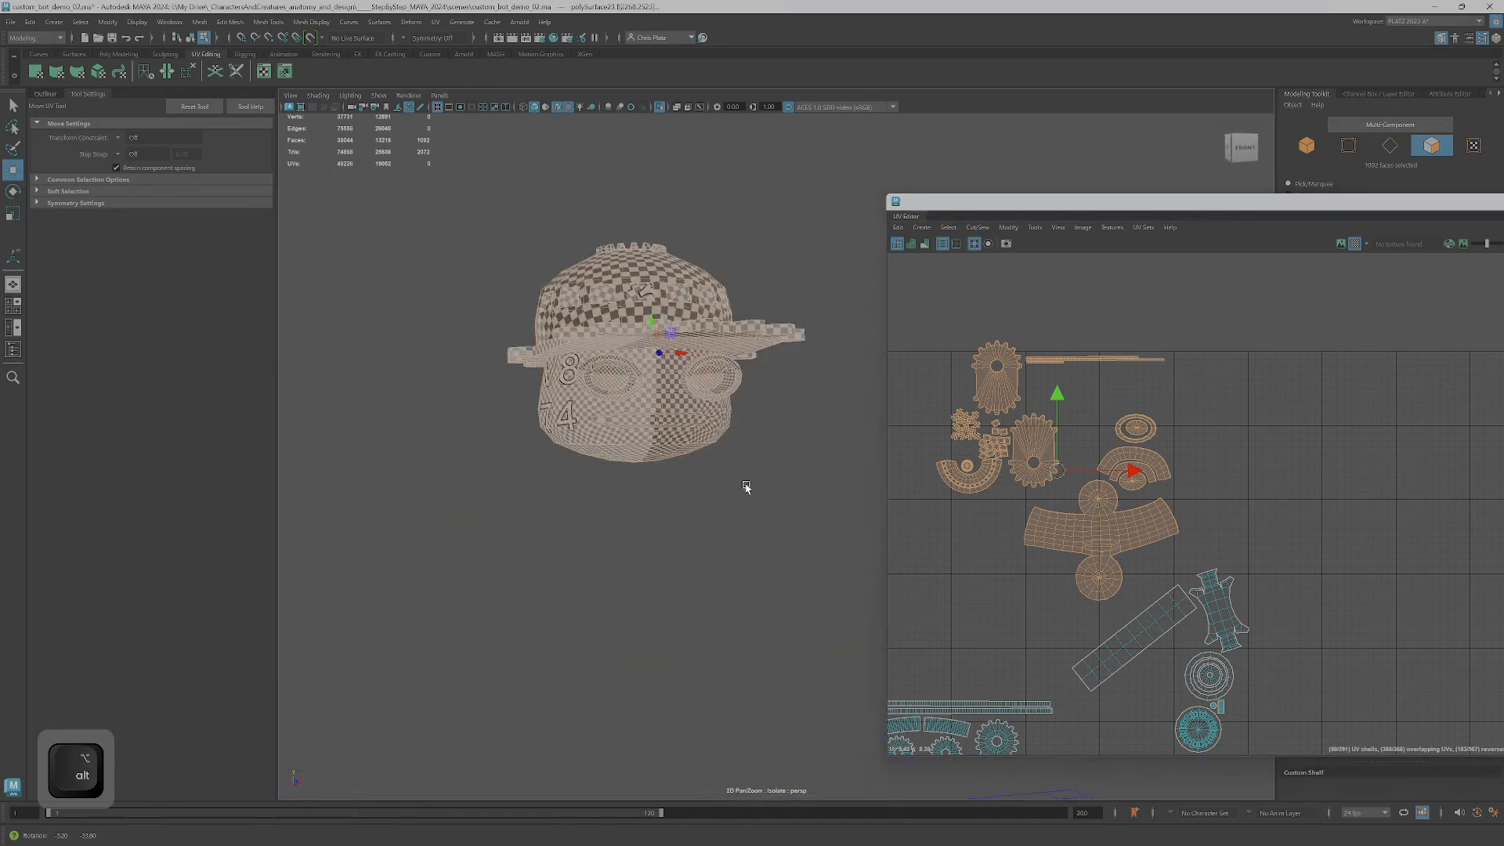
# - Examine the checker pattern on the face, eyes and underside of the hat brim up close
pyautogui.scroll(3, 705, 419)
pyautogui.keyDown('alt'); pyautogui.moveTo(715, 406); pyautogui.dragTo(594, 400); pyautogui.keyUp('alt')
pyautogui.scroll(3, 595, 400)
pyautogui.keyDown('alt'); pyautogui.moveTo(585, 346); pyautogui.dragTo(653, 451, button='middle'); pyautogui.keyUp('alt')
pyautogui.moveTo(654, 451)
pyautogui.keyDown('alt'); pyautogui.mouseDown()
pyautogui.moveTo(660, 417)
pyautogui.moveTo(712, 430)
pyautogui.moveTo(715, 462)
pyautogui.moveTo(651, 462)
pyautogui.moveTo(651, 477)
pyautogui.mouseUp(); pyautogui.keyUp('alt')
pyautogui.scroll(3, 712, 429)
pyautogui.press('q')
pyautogui.press('w')
pyautogui.keyDown('alt'); pyautogui.moveTo(329, 704); pyautogui.dragTo(502, 501, button='middle'); pyautogui.keyUp('alt')
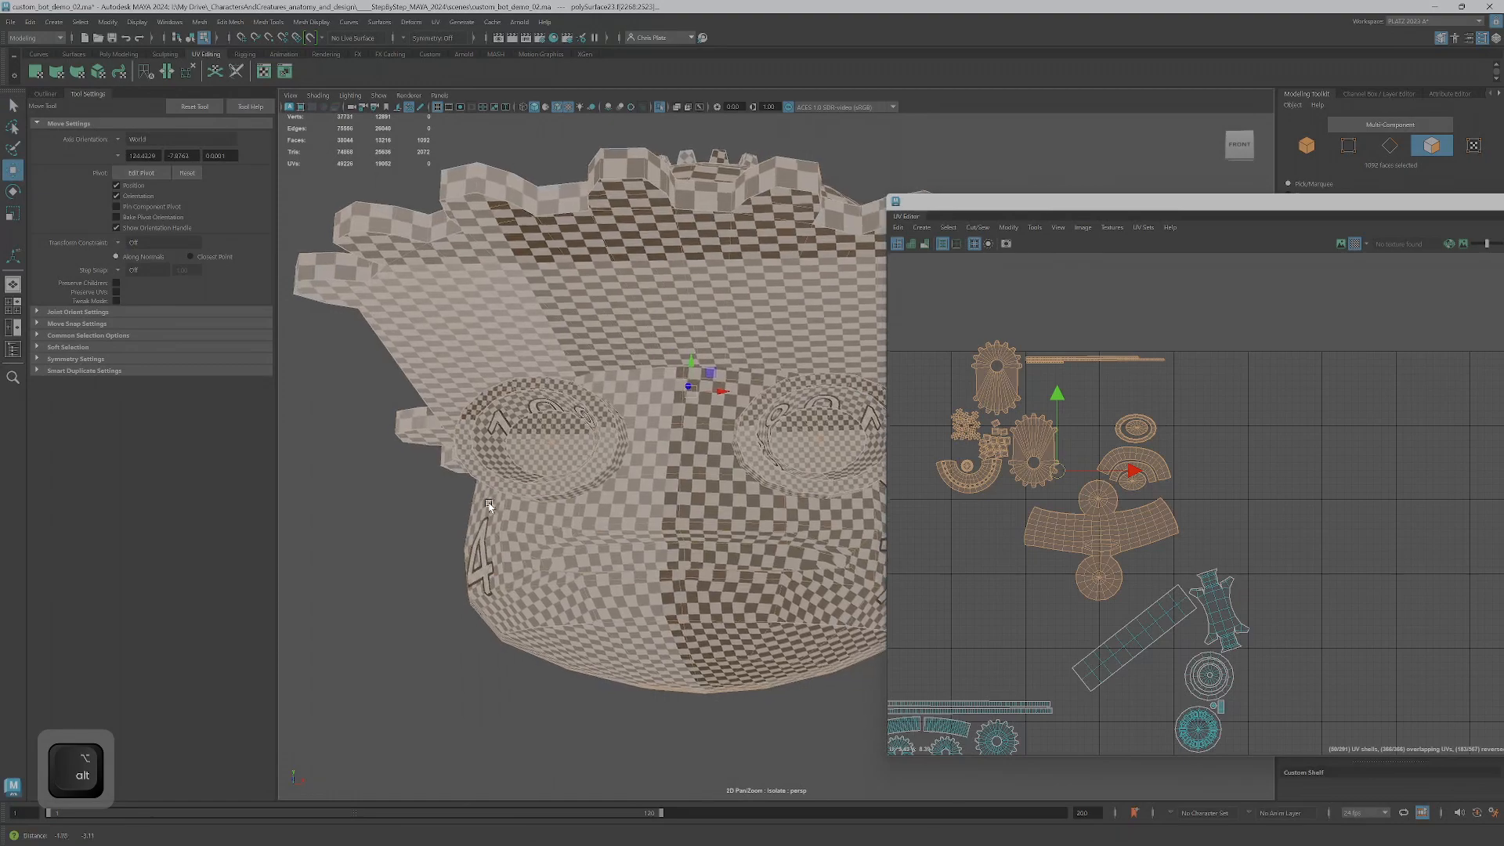
pyautogui.keyDown('alt'); pyautogui.moveTo(501, 502); pyautogui.dragTo(416, 506); pyautogui.keyUp('alt')
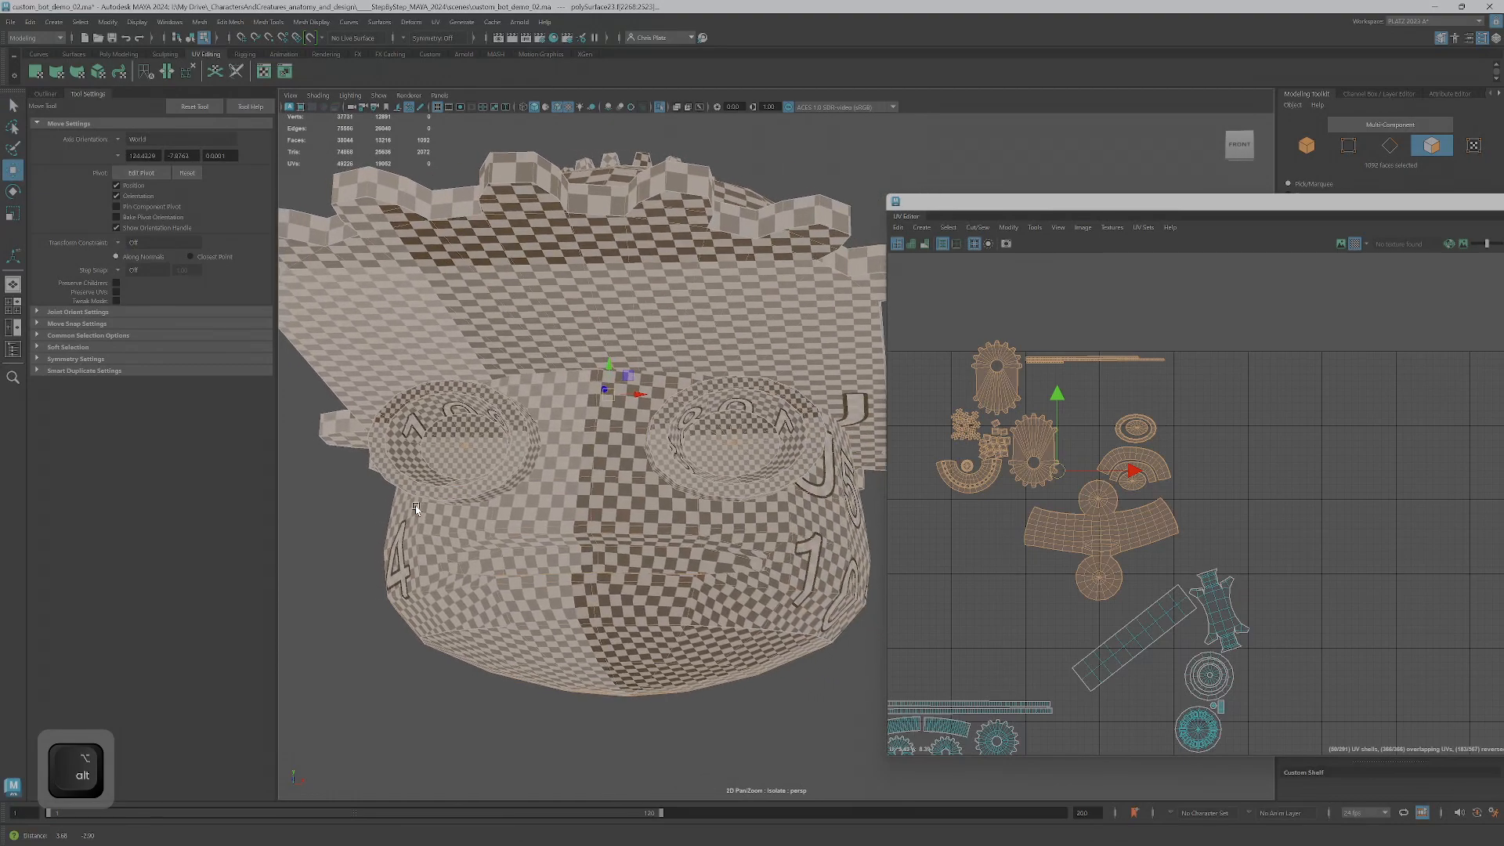
# - Select one eye's UV shells and separate the overlapping shells of the two eyes
pyautogui.click(769, 399)
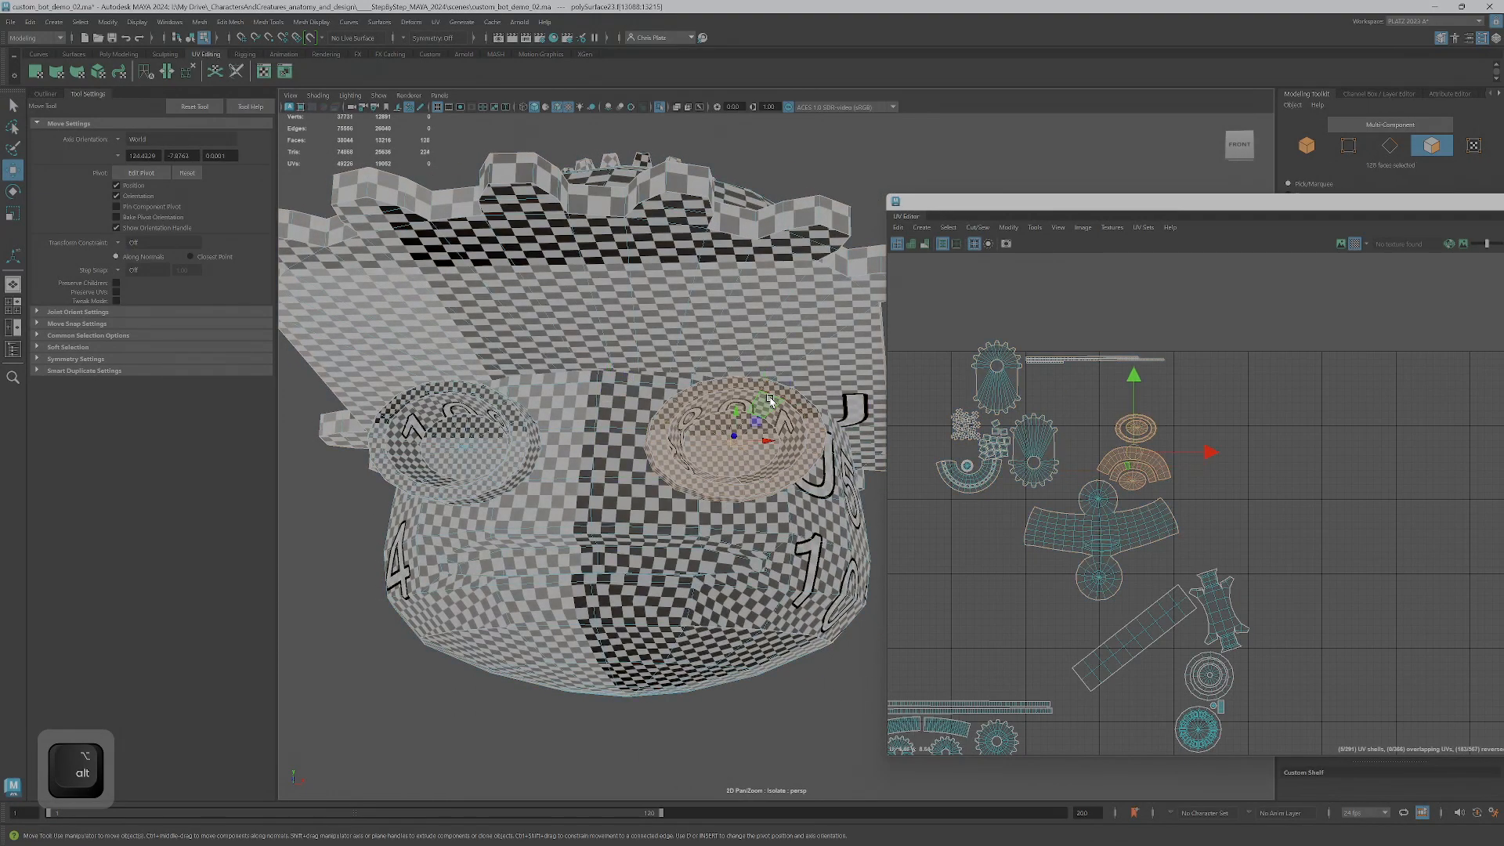
pyautogui.keyDown('shift'); pyautogui.rightClick(1126, 473); pyautogui.keyUp('shift')
pyautogui.click(1129, 533)
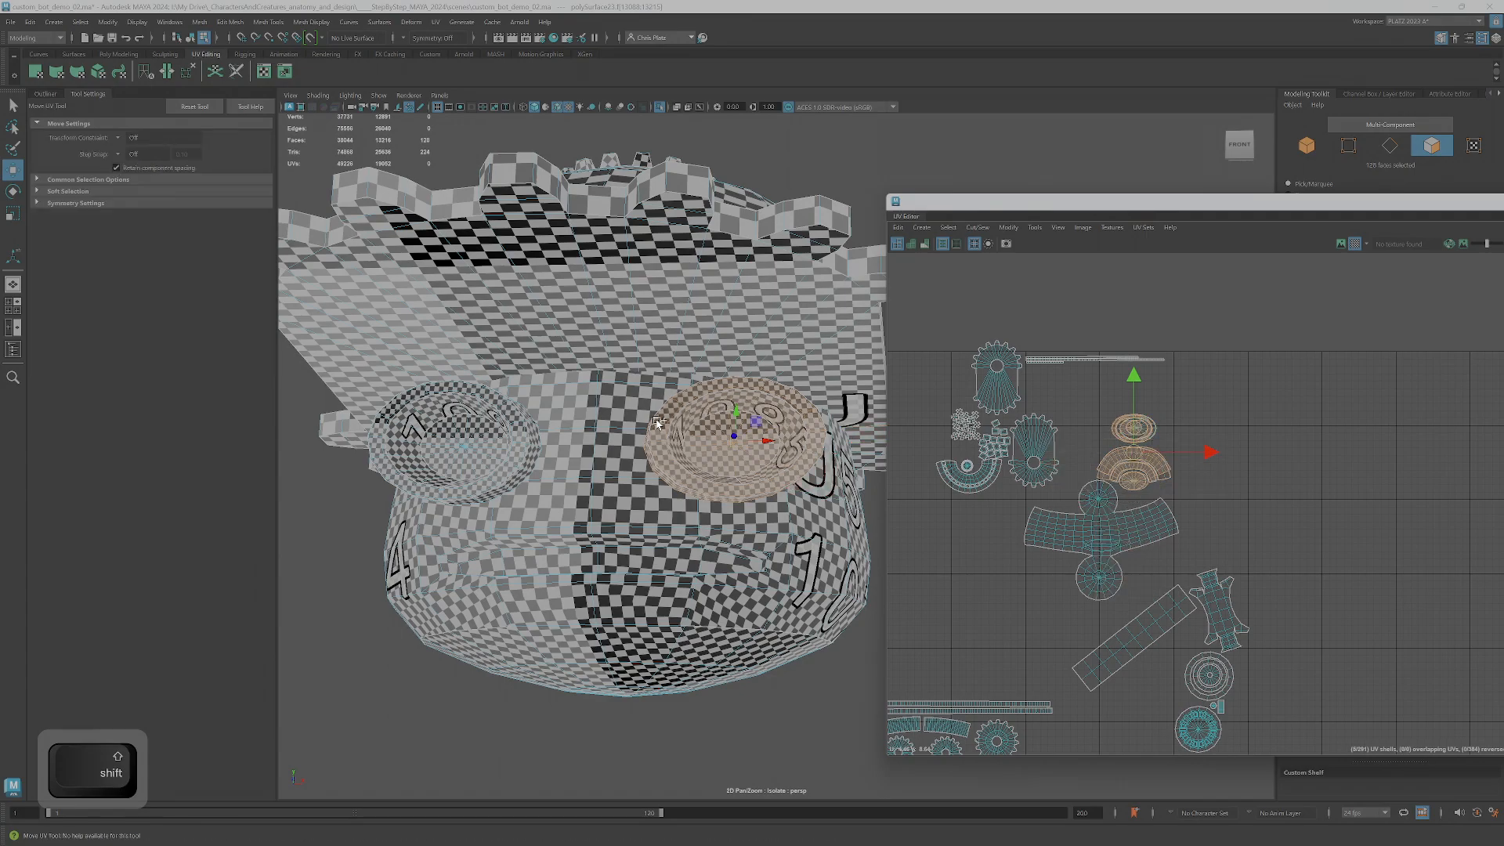
pyautogui.keyDown('alt'); pyautogui.moveTo(713, 452); pyautogui.dragTo(744, 452); pyautogui.keyUp('alt')
pyautogui.keyDown('alt'); pyautogui.moveTo(1117, 435); pyautogui.dragTo(1144, 479, button='right'); pyautogui.keyUp('alt')
pyautogui.moveTo(1144, 475); pyautogui.dragTo(1144, 417)
pyautogui.hotkey('ctrl', 'z')
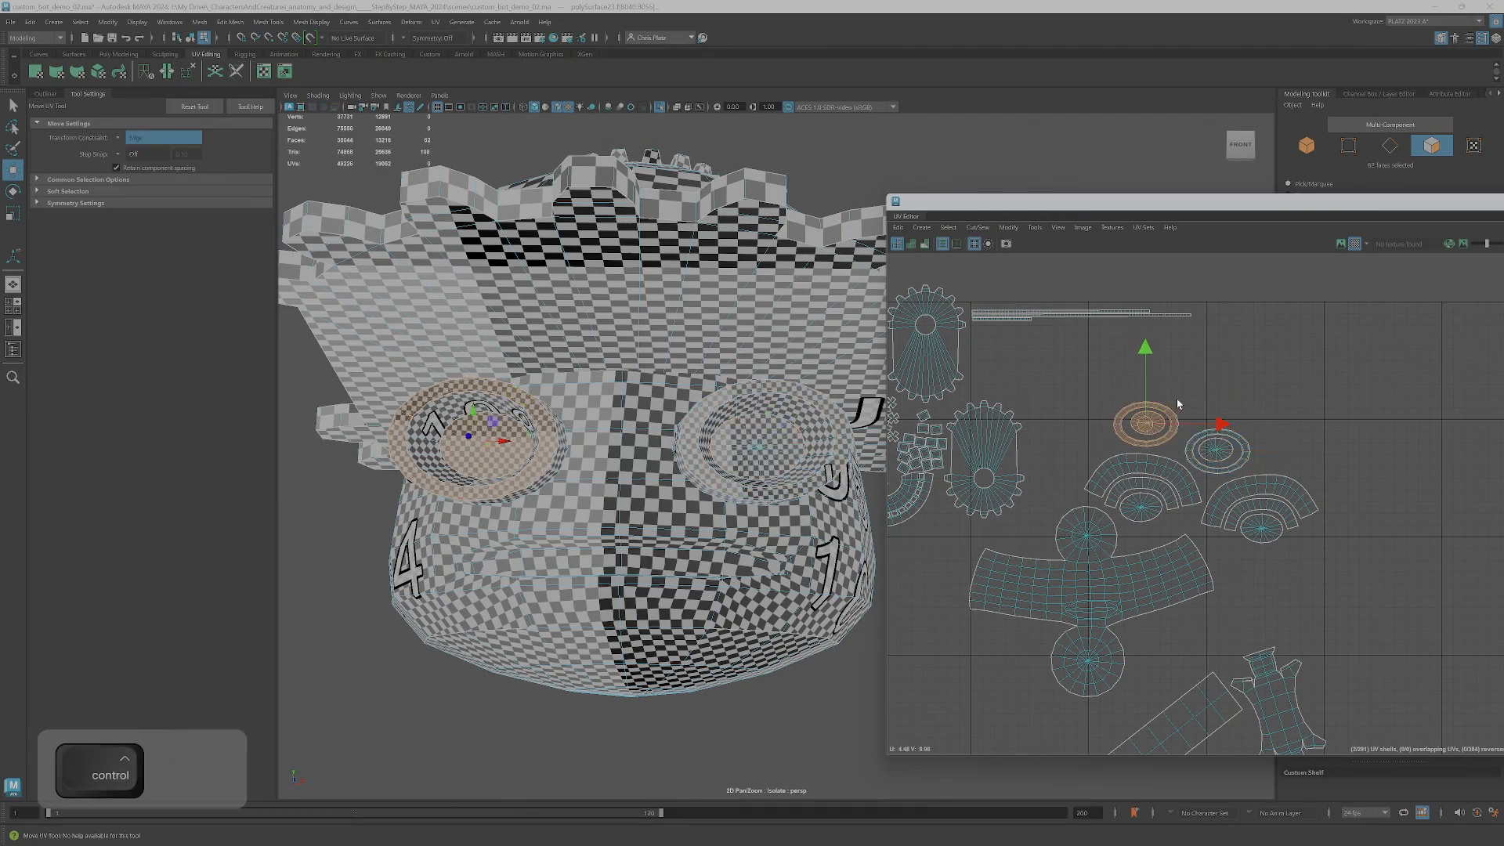
# - Select both eyes' complete UV shells and move them away from the rest of the head shells into empty space
pyautogui.keyDown('ctrl'); pyautogui.keyDown('shift'); pyautogui.moveTo(1175, 401); pyautogui.dragTo(1255, 507); pyautogui.keyUp('shift'); pyautogui.keyUp('ctrl')
pyautogui.keyDown('ctrl'); pyautogui.rightClick(1254, 504); pyautogui.keyUp('ctrl')
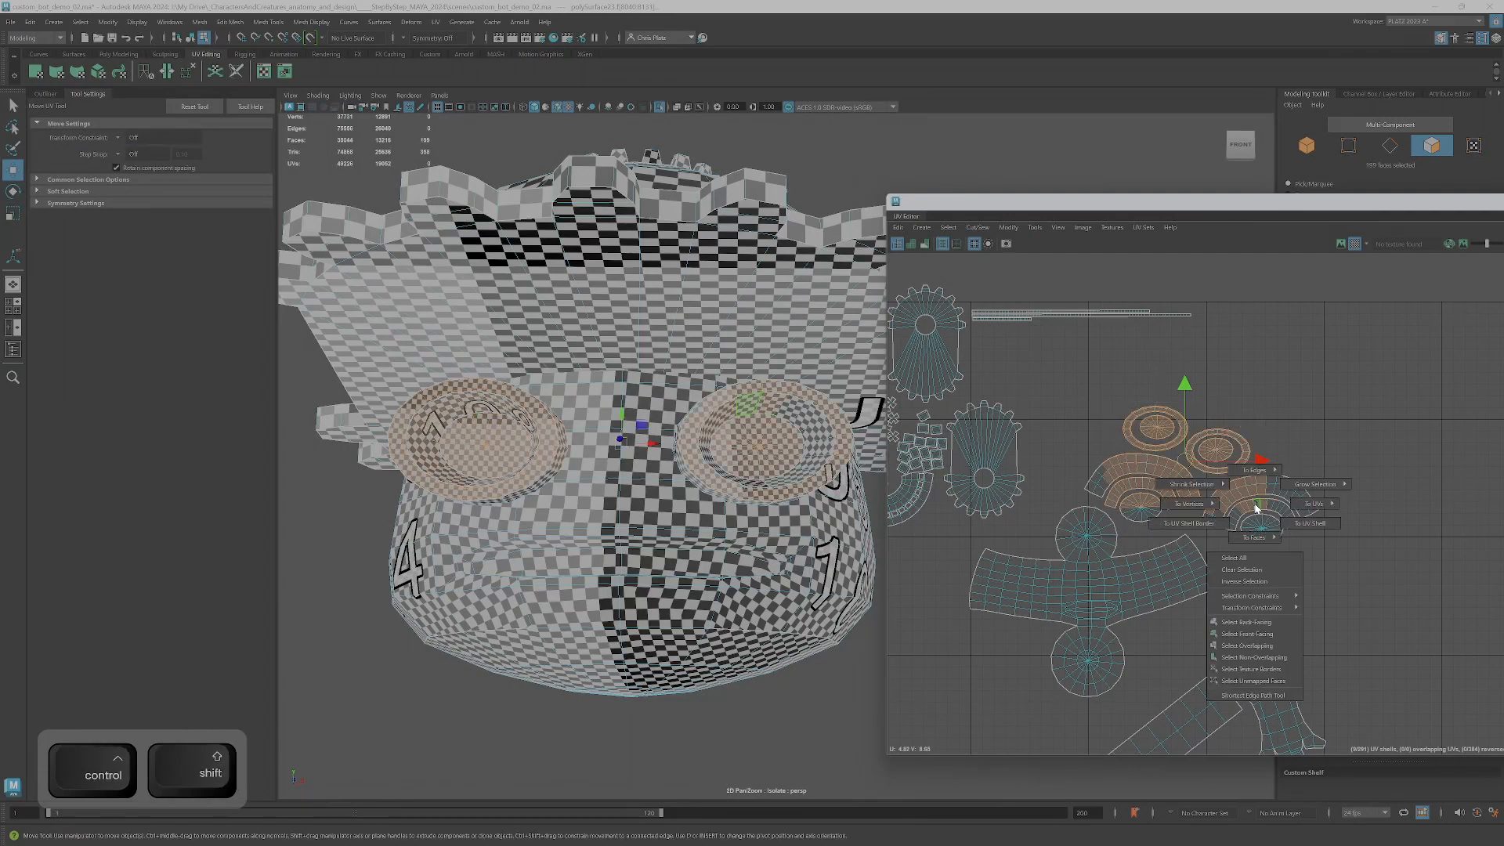
pyautogui.click(1263, 535)
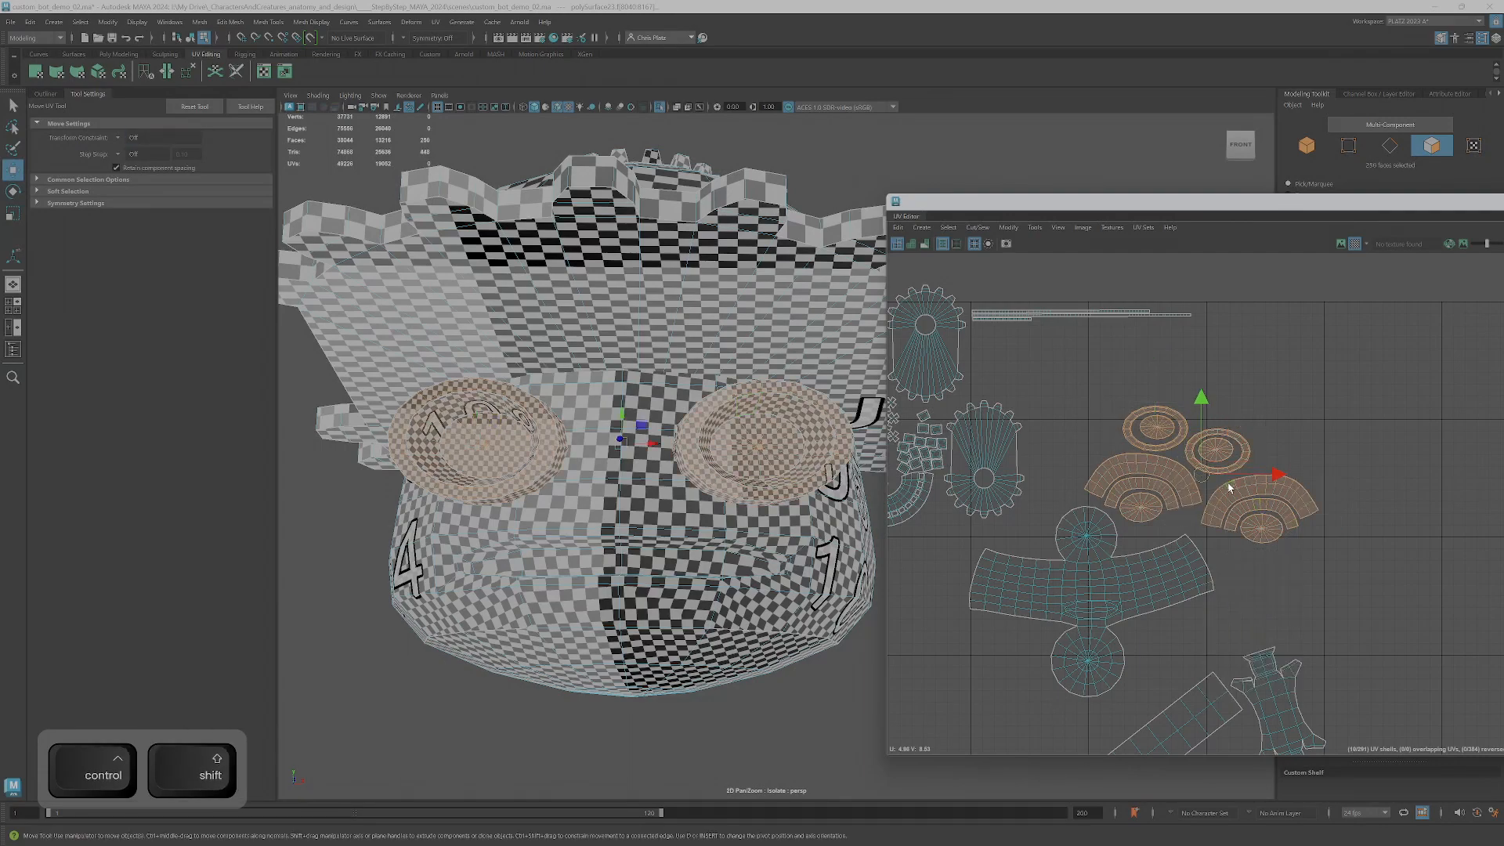
pyautogui.scroll(-3, 1228, 501)
pyautogui.moveTo(1218, 485); pyautogui.dragTo(1319, 402)
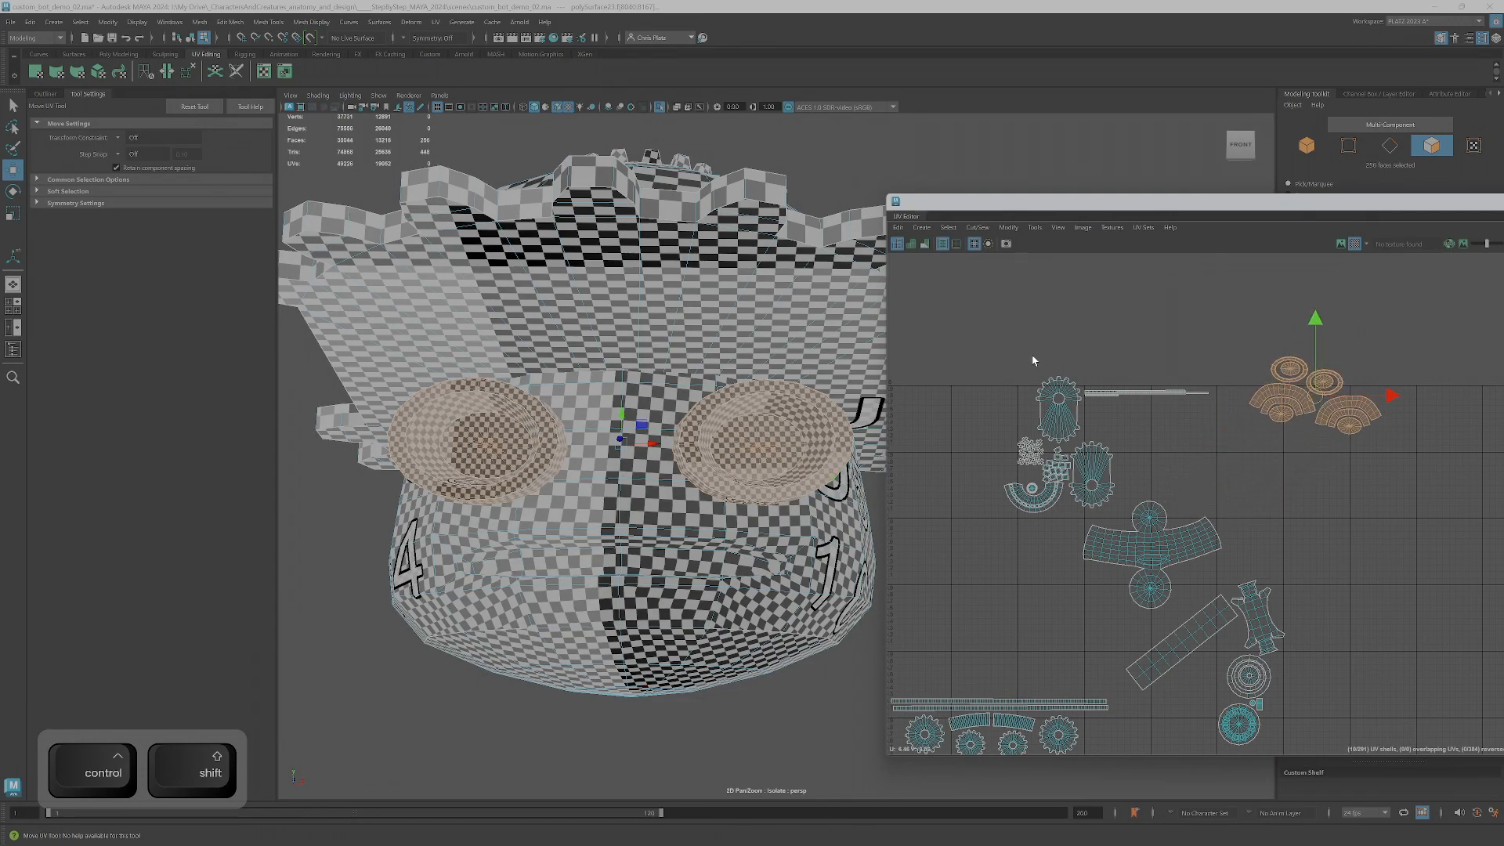
# - Select the remaining face and hat shells as whole shells and move them beyond the vertical UV axis, away from the torso shells
pyautogui.moveTo(1004, 343); pyautogui.dragTo(1100, 565)
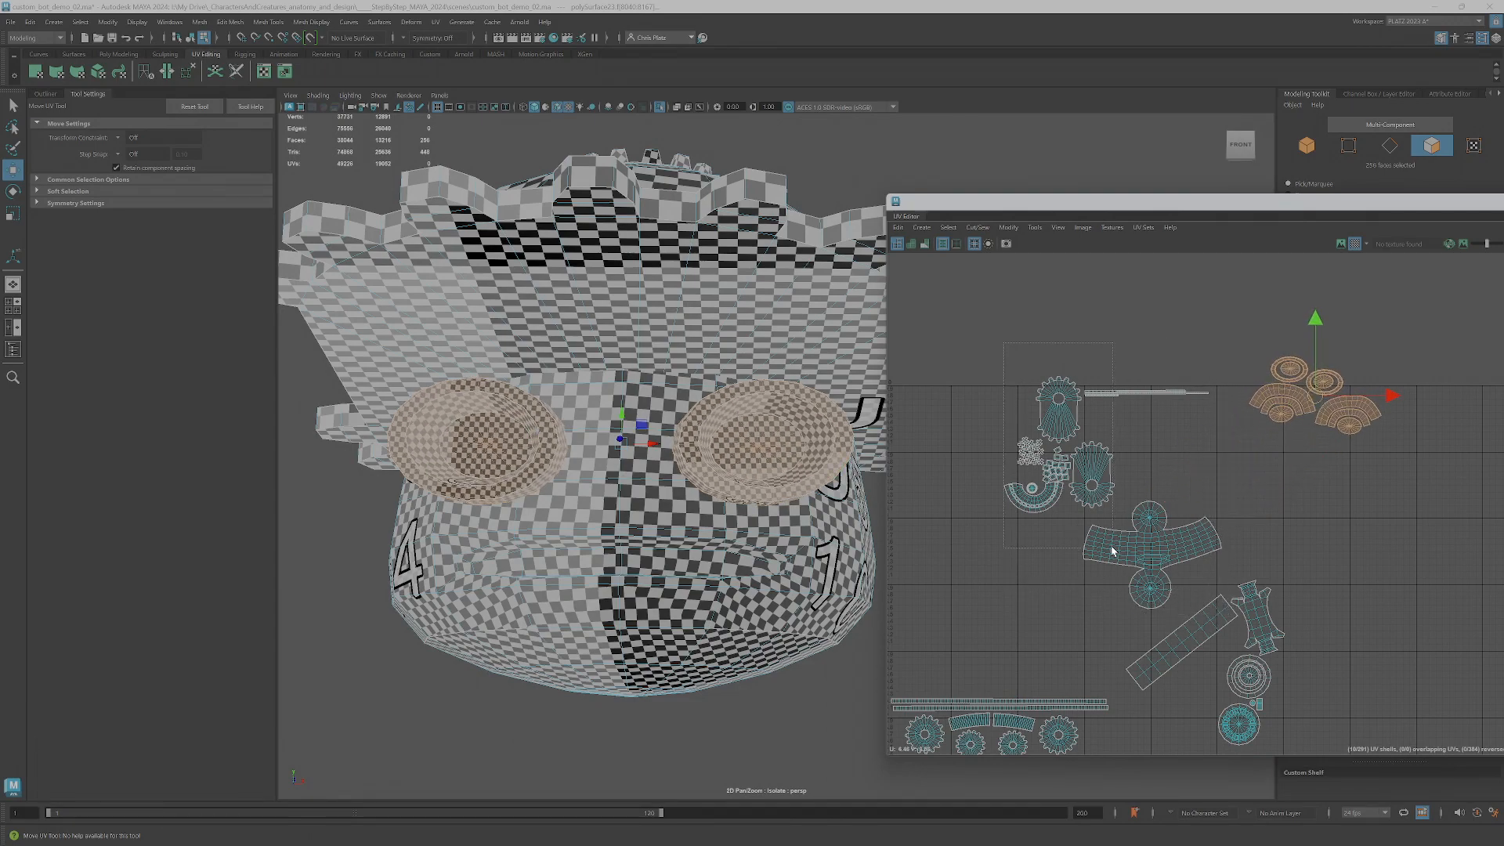
pyautogui.moveTo(1174, 572); pyautogui.dragTo(1175, 574)
pyautogui.keyDown('ctrl'); pyautogui.moveTo(1144, 525); pyautogui.dragTo(1196, 549, button='right'); pyautogui.keyUp('ctrl')
pyautogui.scroll(-2, 1144, 530)
pyautogui.scroll(-1, 1144, 531)
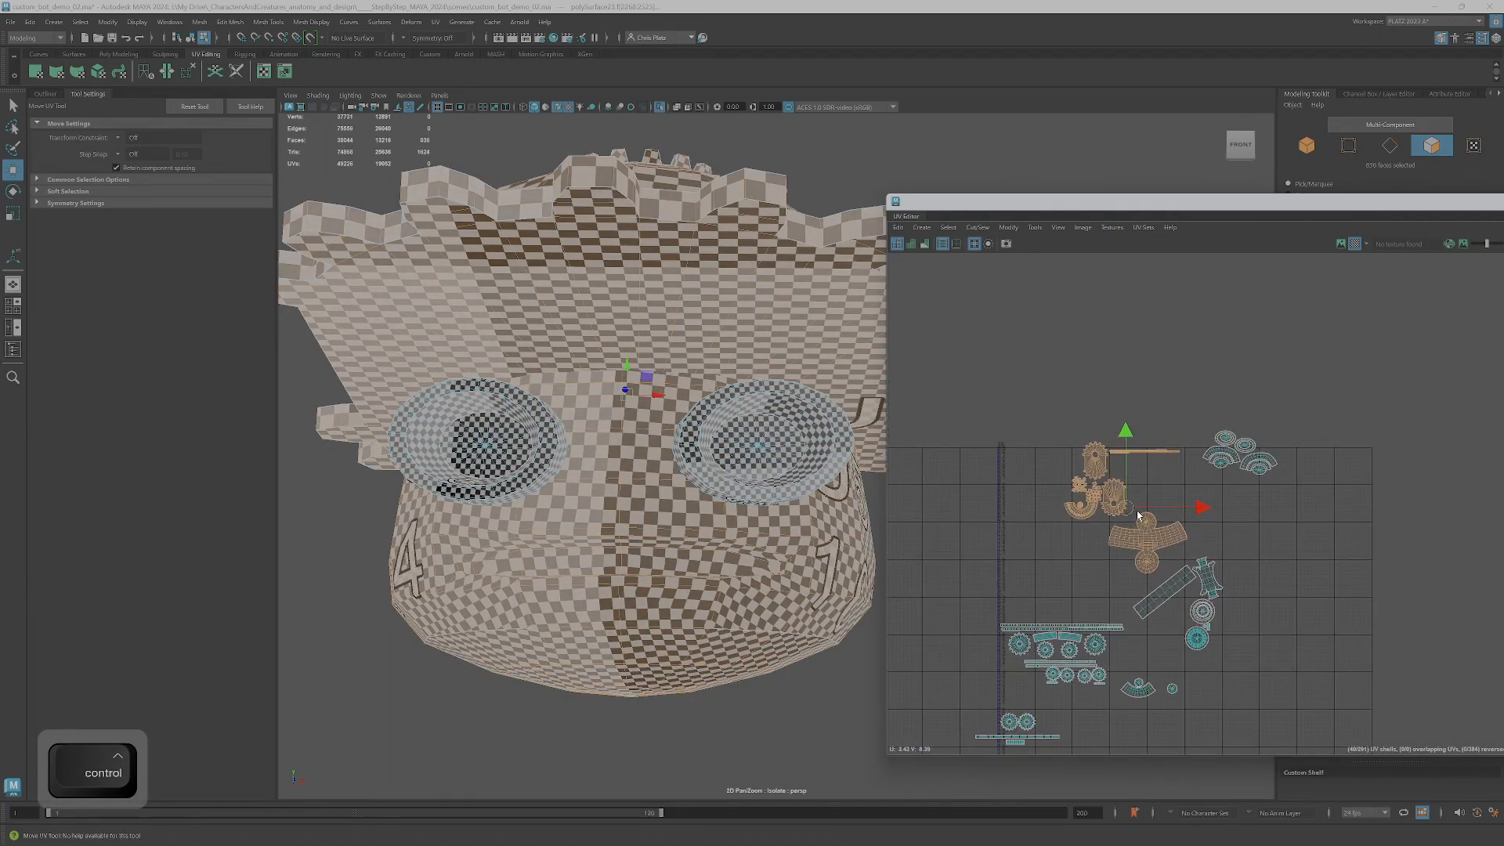
pyautogui.moveTo(1138, 515); pyautogui.dragTo(931, 528)
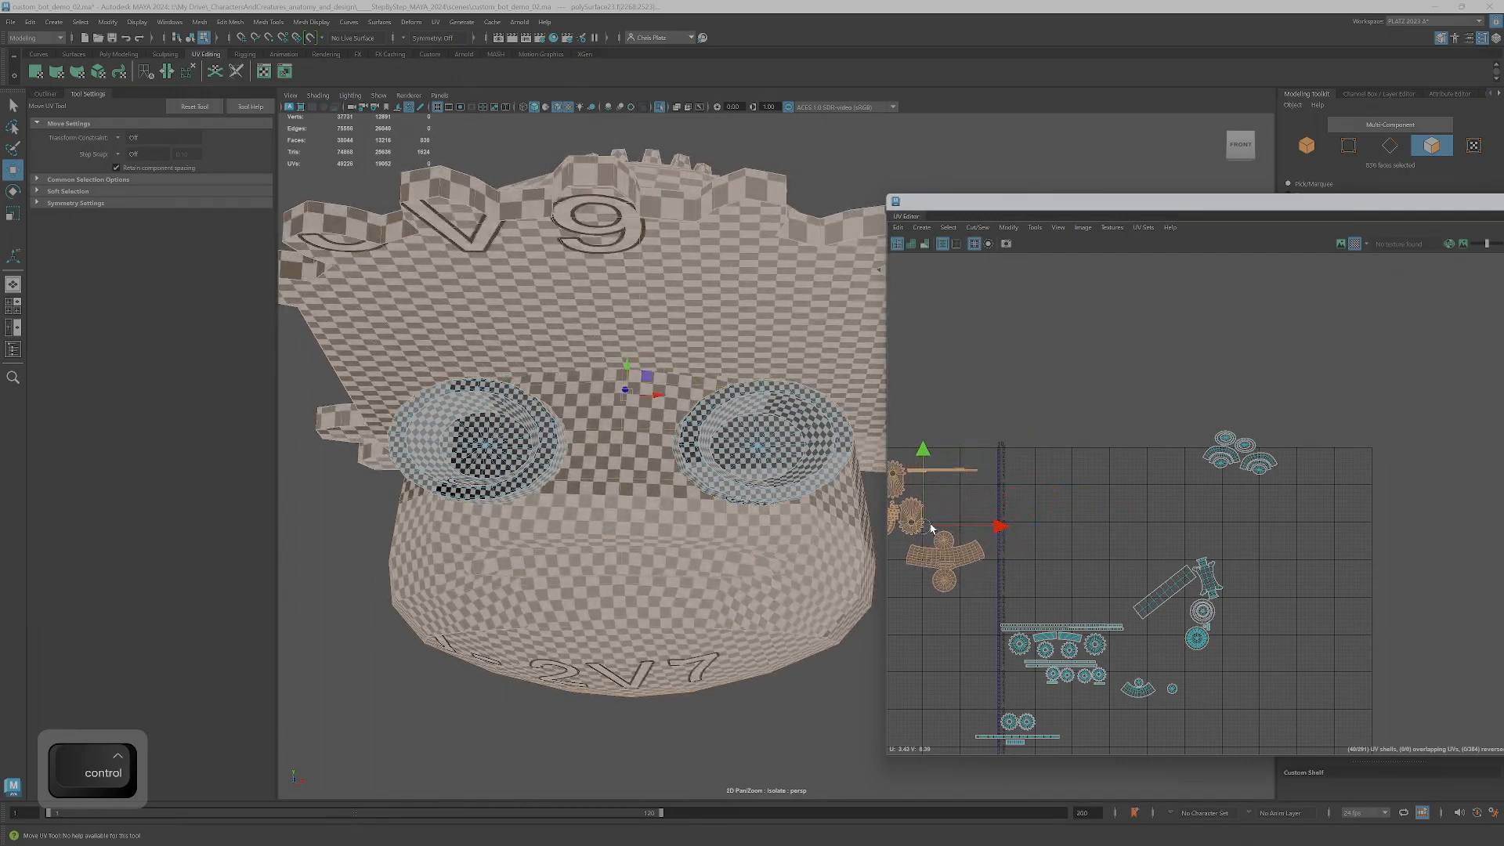
# - Turn off isolation to show the full robot and select the UV shells of the neck and main torso
pyautogui.scroll(-5, 755, 572)
pyautogui.click(658, 107)
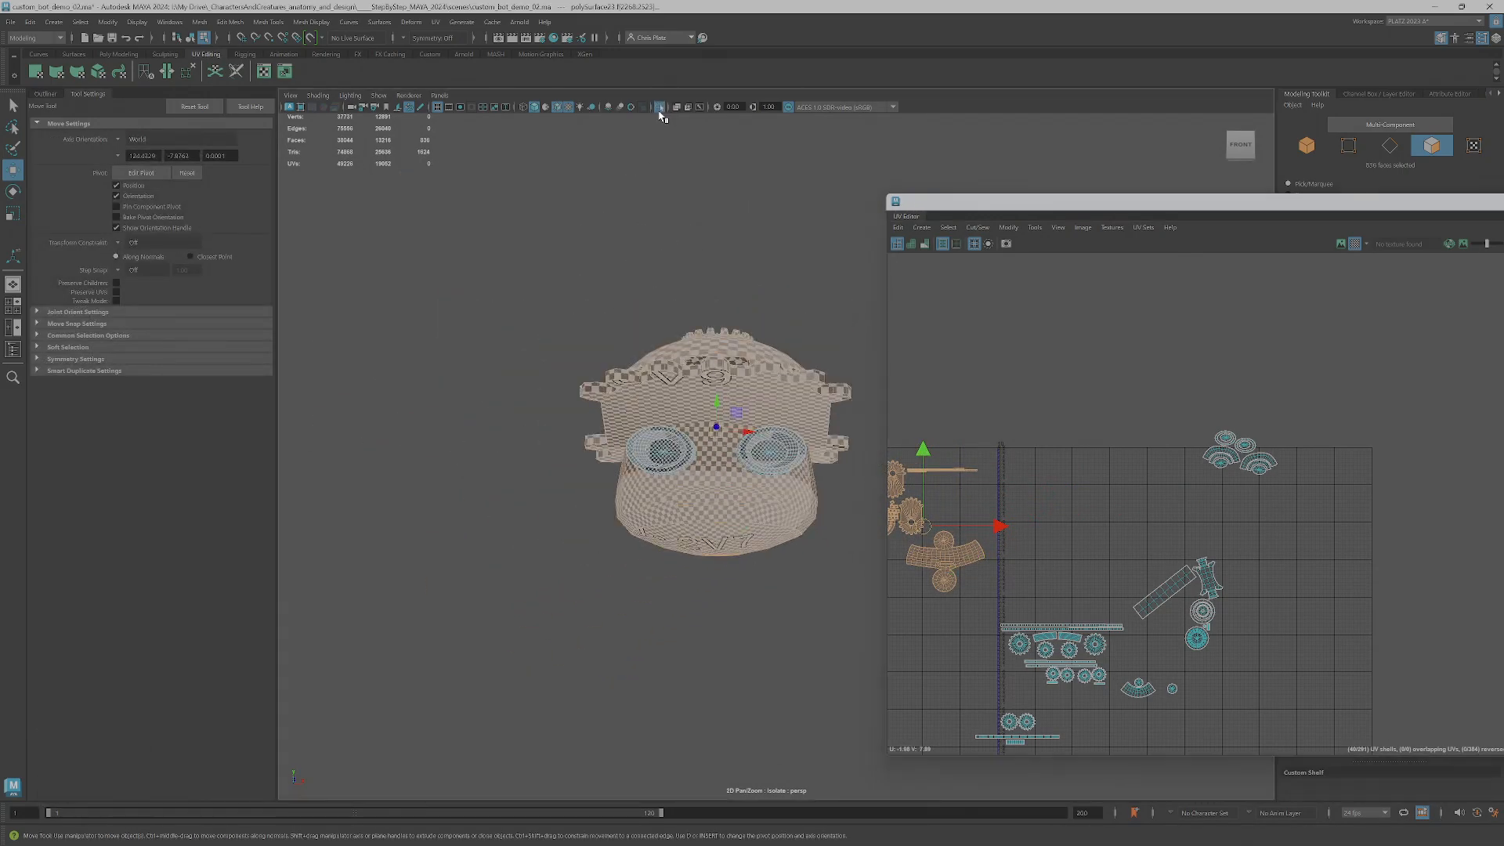
pyautogui.keyDown('alt'); pyautogui.moveTo(664, 350); pyautogui.dragTo(684, 411); pyautogui.keyUp('alt')
pyautogui.keyDown('alt'); pyautogui.moveTo(697, 533); pyautogui.dragTo(681, 429, button='middle'); pyautogui.keyUp('alt')
pyautogui.doubleClick(716, 479)
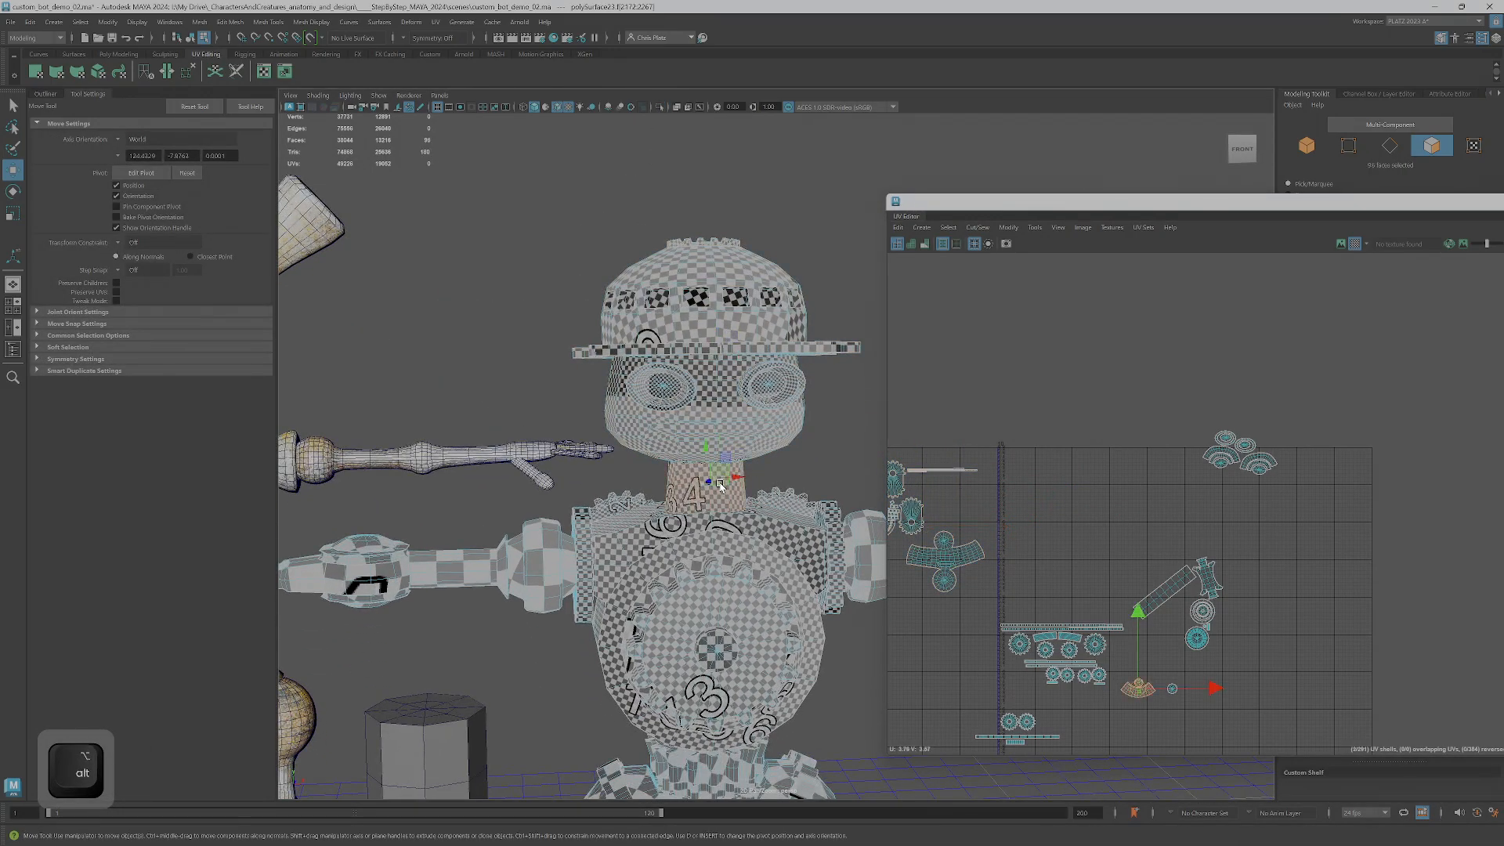
pyautogui.keyDown('alt'); pyautogui.moveTo(1151, 622); pyautogui.dragTo(1161, 477, button='middle'); pyautogui.keyUp('alt')
pyautogui.keyDown('alt'); pyautogui.moveTo(1160, 477); pyautogui.dragTo(1211, 614, button='right'); pyautogui.keyUp('alt')
pyautogui.keyDown('alt'); pyautogui.moveTo(1210, 615); pyautogui.dragTo(1270, 404, button='middle'); pyautogui.keyUp('alt')
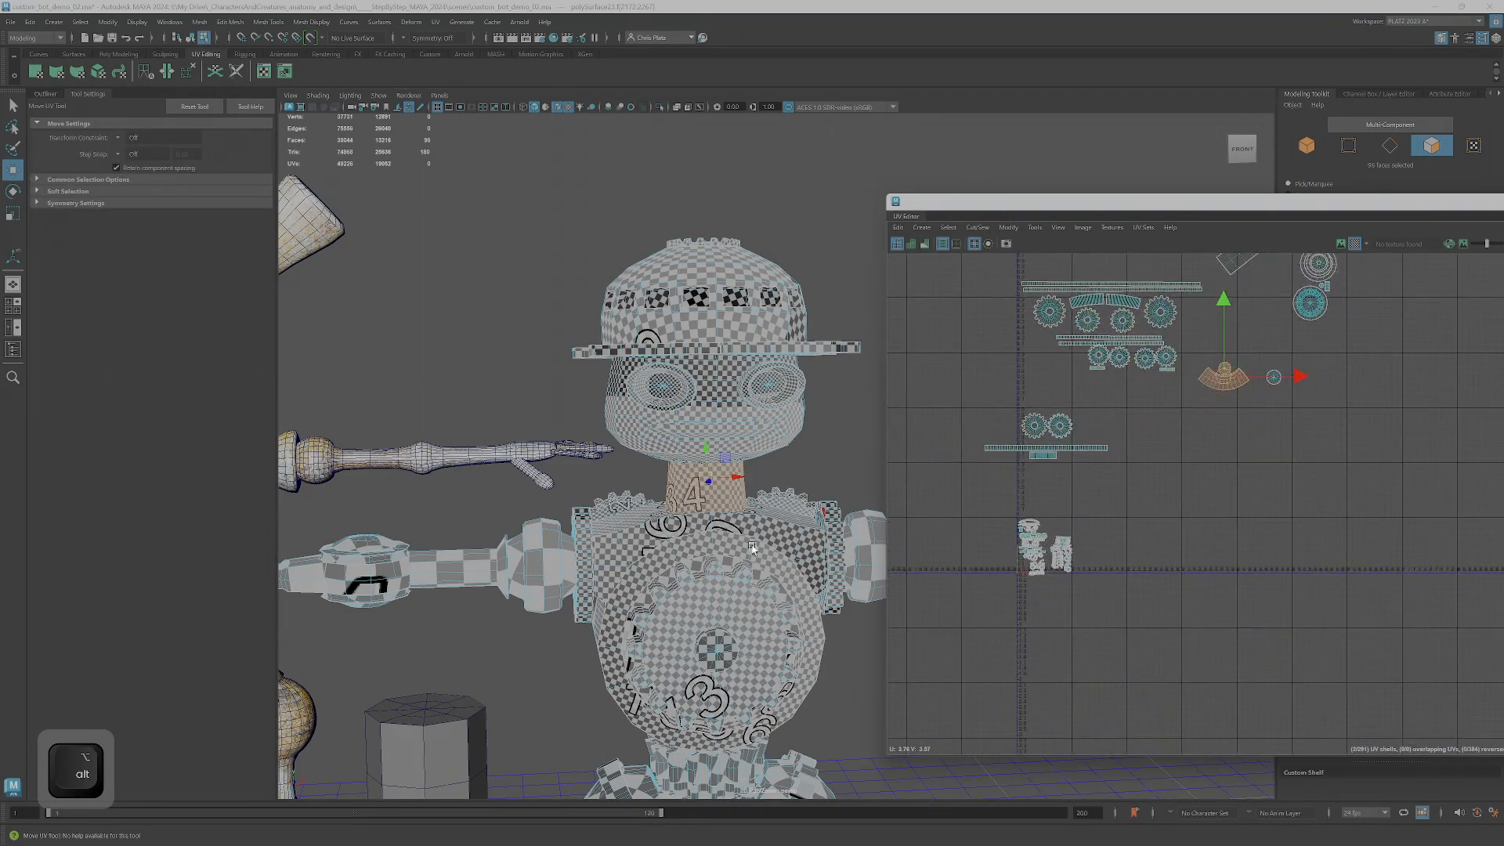
pyautogui.keyDown('ctrl'); pyautogui.keyDown('shift'); pyautogui.doubleClick(805, 542); pyautogui.keyUp('shift'); pyautogui.keyUp('ctrl')
pyautogui.scroll(-2, 1258, 459)
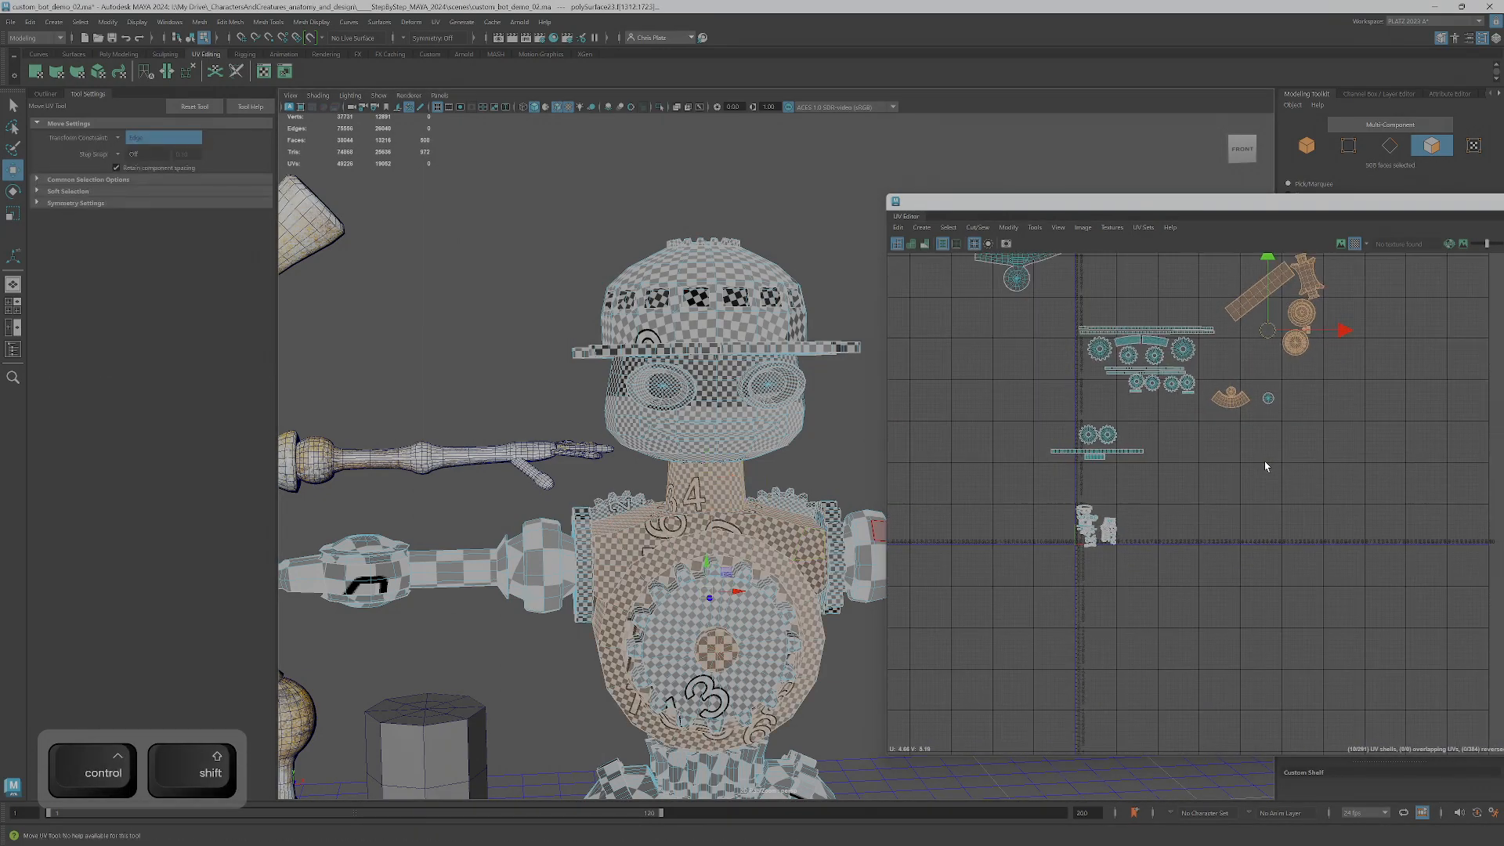
# - Extend the selection to whole shells and move the neck and torso shells down near the packed limb shells
pyautogui.keyDown('ctrl'); pyautogui.keyDown('shift'); pyautogui.moveTo(1267, 331); pyautogui.dragTo(1222, 598); pyautogui.keyUp('shift'); pyautogui.keyUp('ctrl')
pyautogui.press('z')
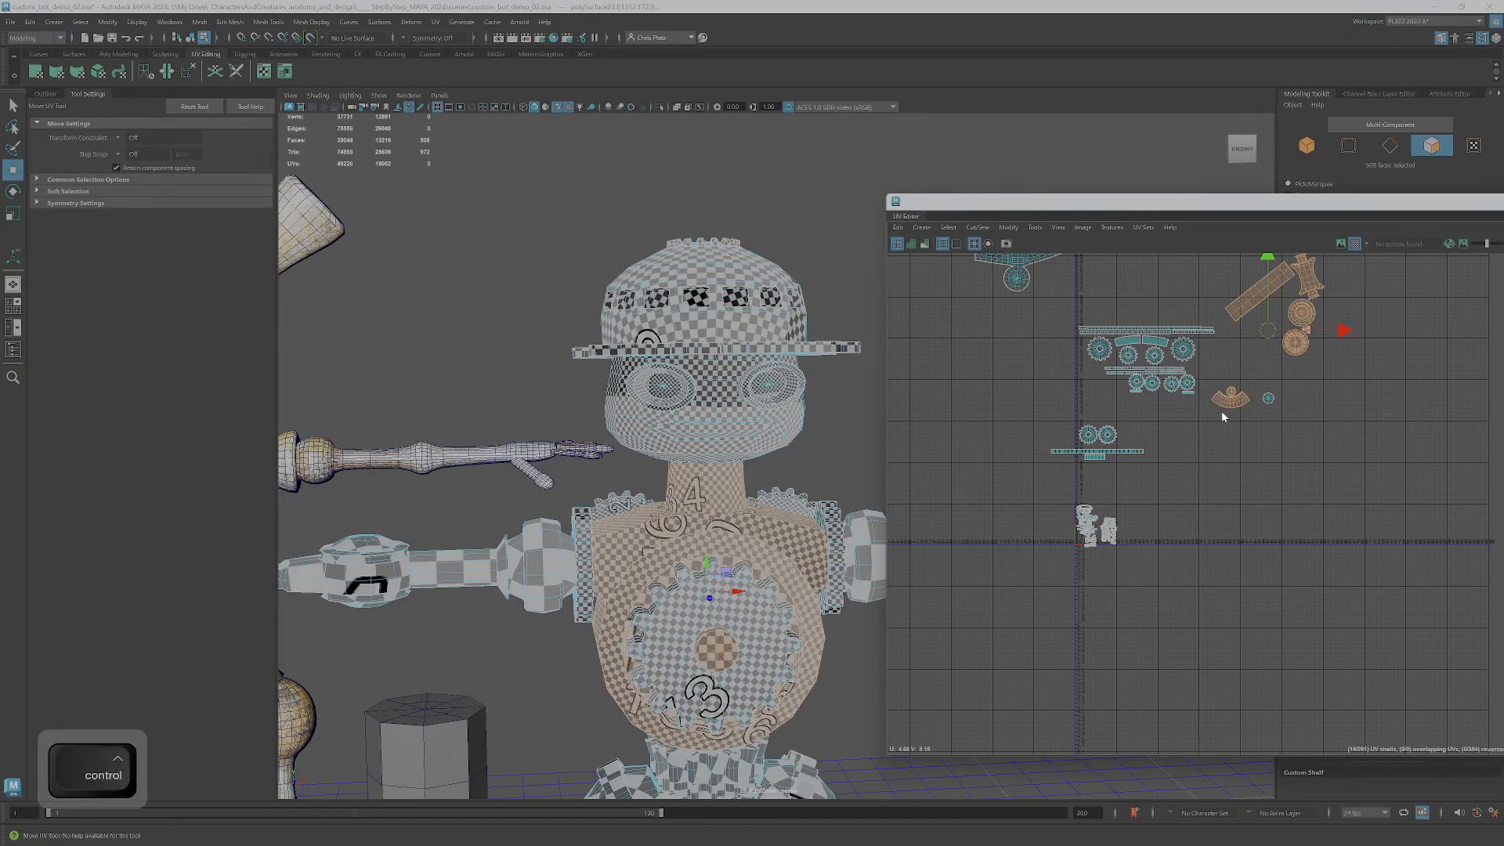
pyautogui.keyDown('ctrl'); pyautogui.moveTo(1222, 414); pyautogui.dragTo(1276, 356, button='right'); pyautogui.keyUp('ctrl')
pyautogui.moveTo(1276, 337); pyautogui.dragTo(1202, 542)
# - Select the neck's UV shells and place them above the torso shells
pyautogui.moveTo(1098, 596); pyautogui.dragTo(1183, 660)
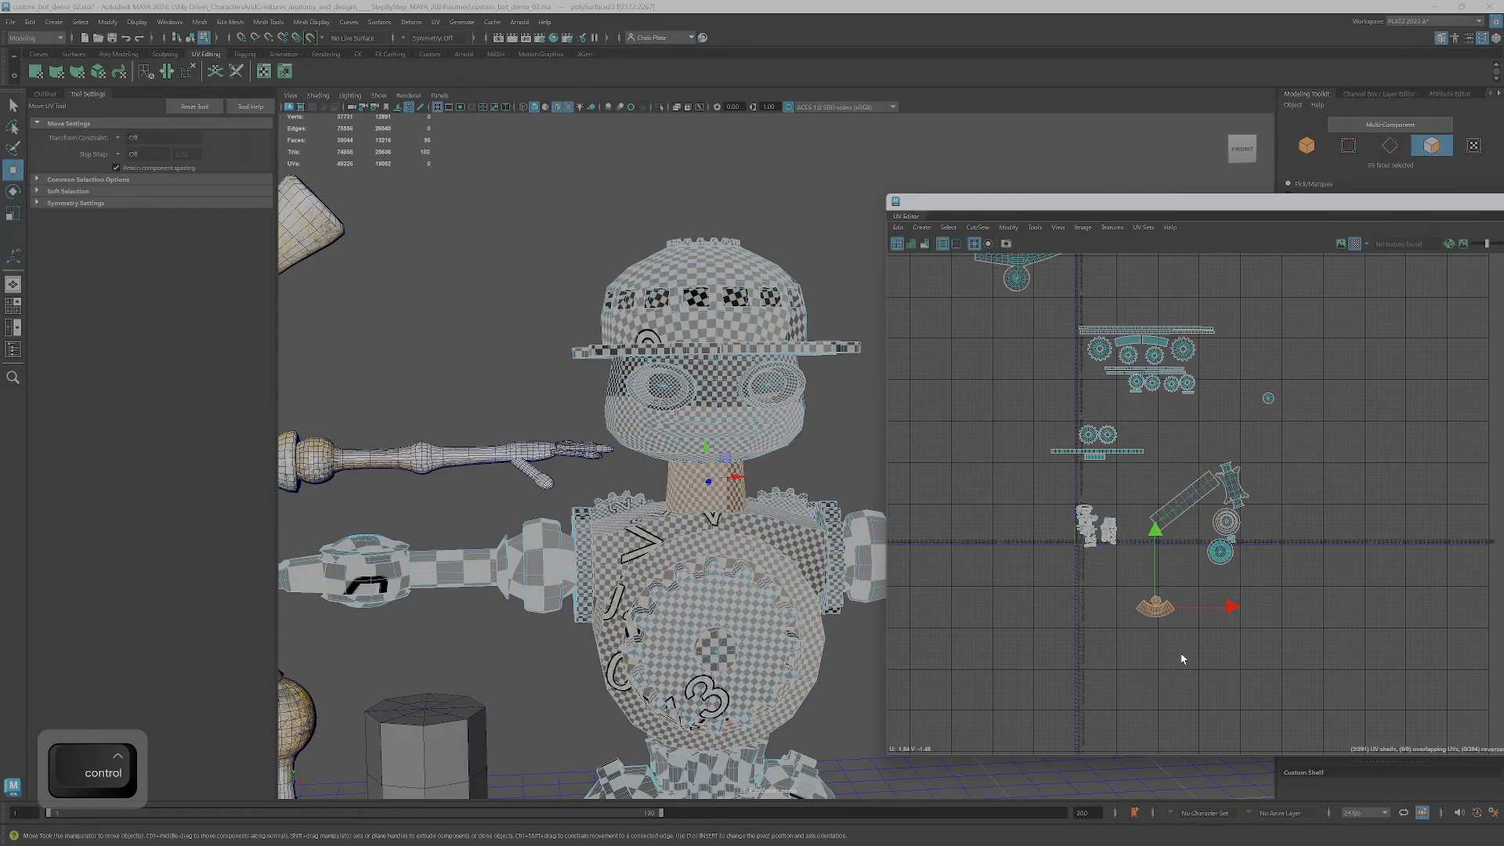
pyautogui.moveTo(1153, 611); pyautogui.dragTo(1206, 440)
pyautogui.scroll(3, 1210, 440)
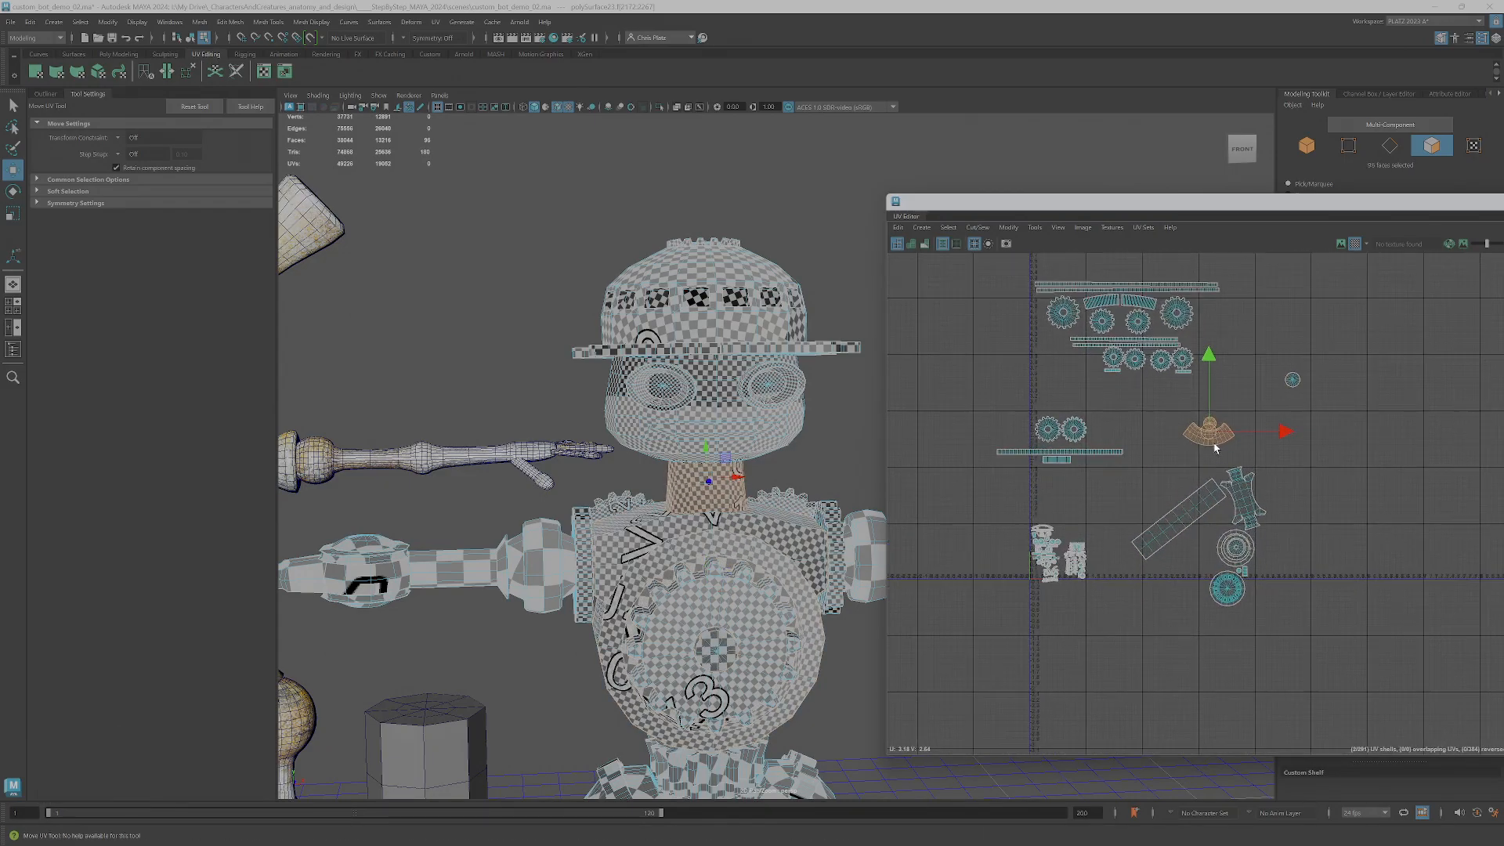
pyautogui.scroll(4, 1216, 442)
# - Select the upper torso's UV shell, rotate it to lie horizontally and place it directly below the neck shells
pyautogui.keyDown('alt'); pyautogui.moveTo(845, 503); pyautogui.dragTo(881, 541); pyautogui.keyUp('alt')
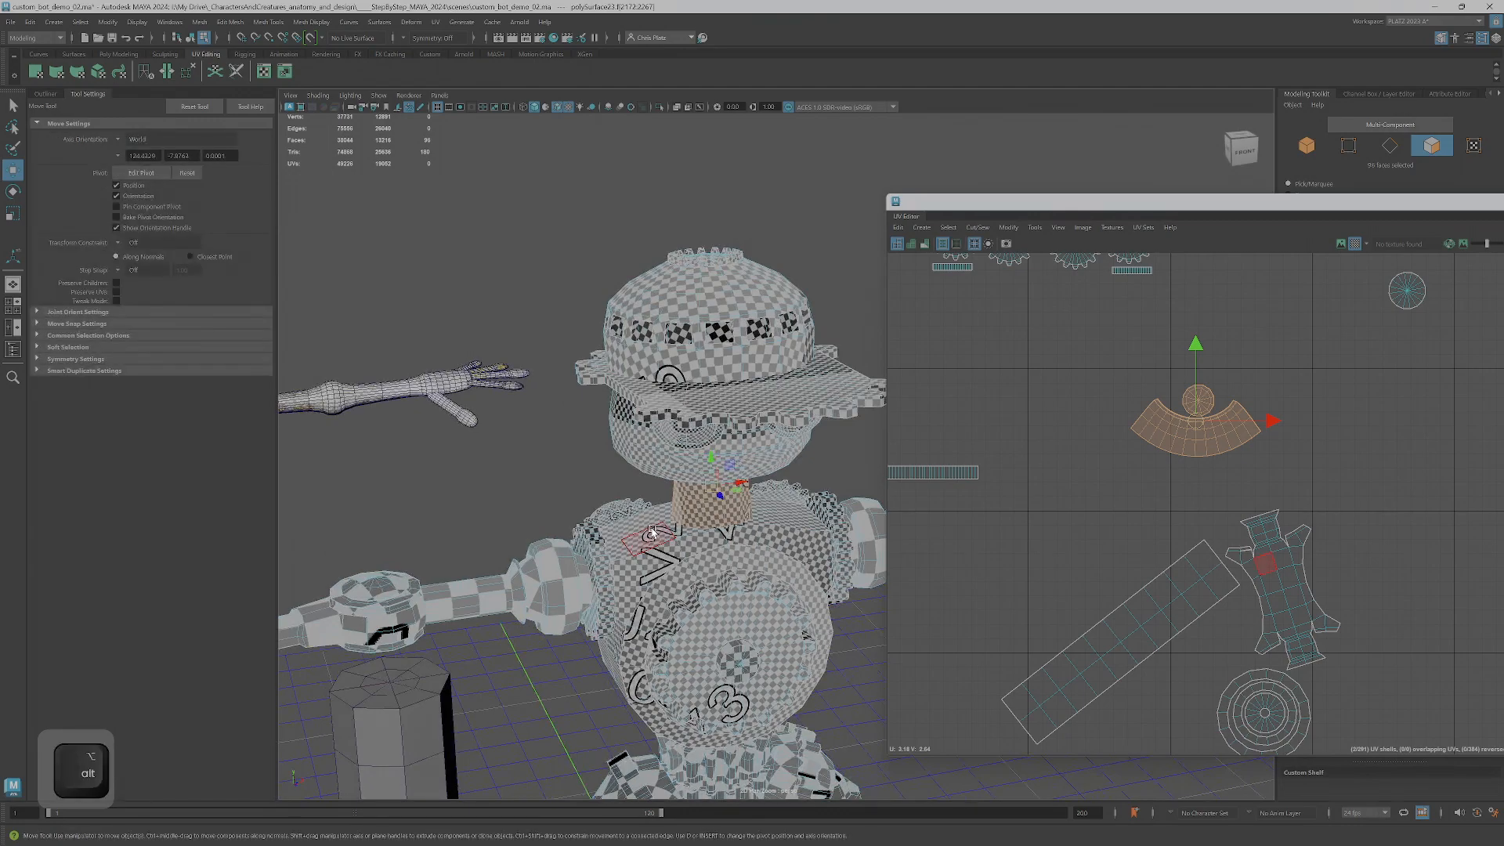
pyautogui.click(652, 537)
pyautogui.click(1280, 593)
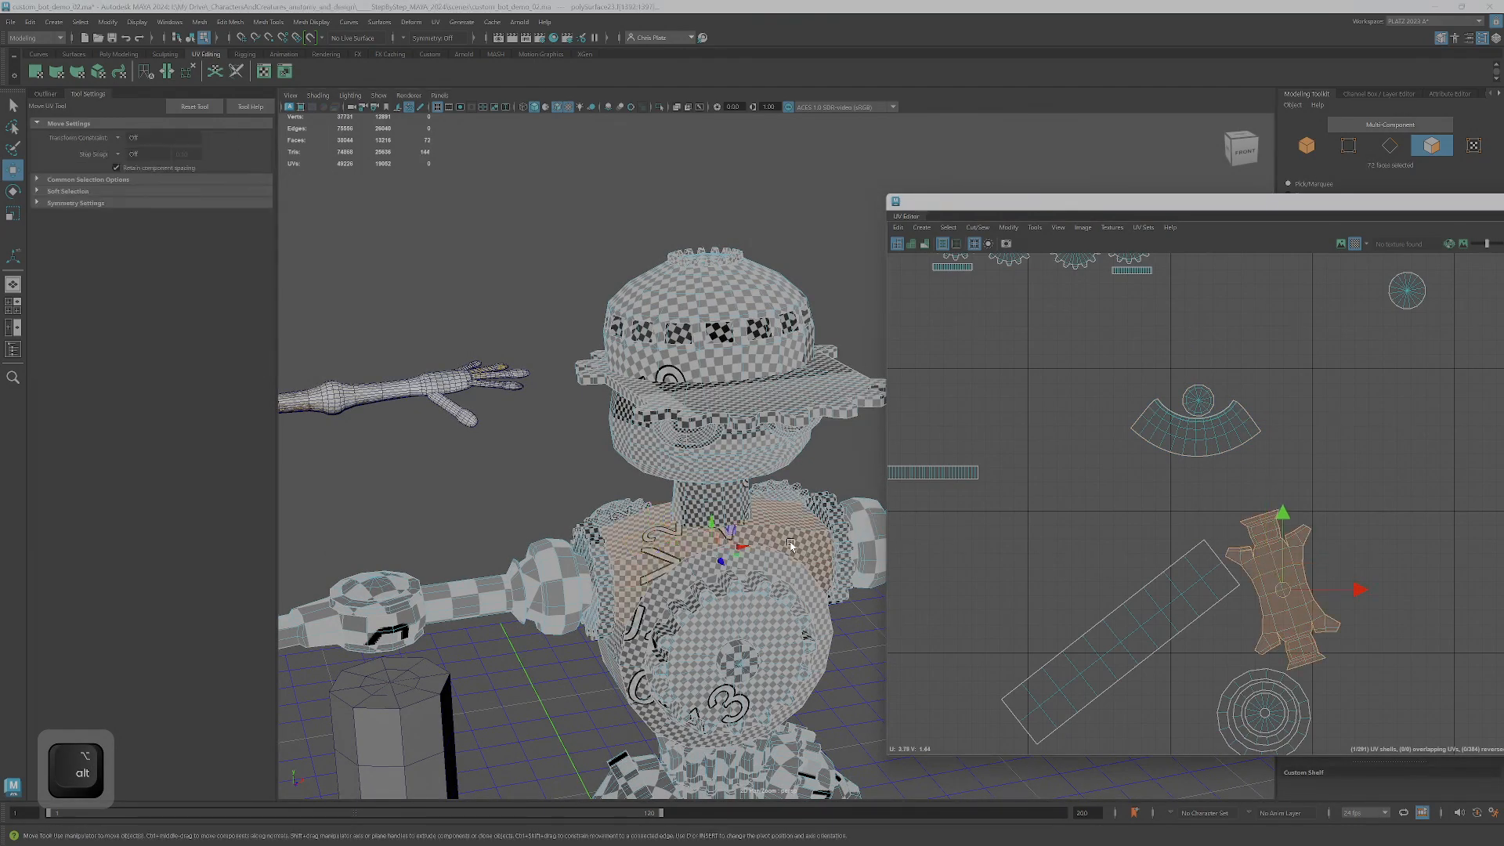
pyautogui.scroll(3, 730, 538)
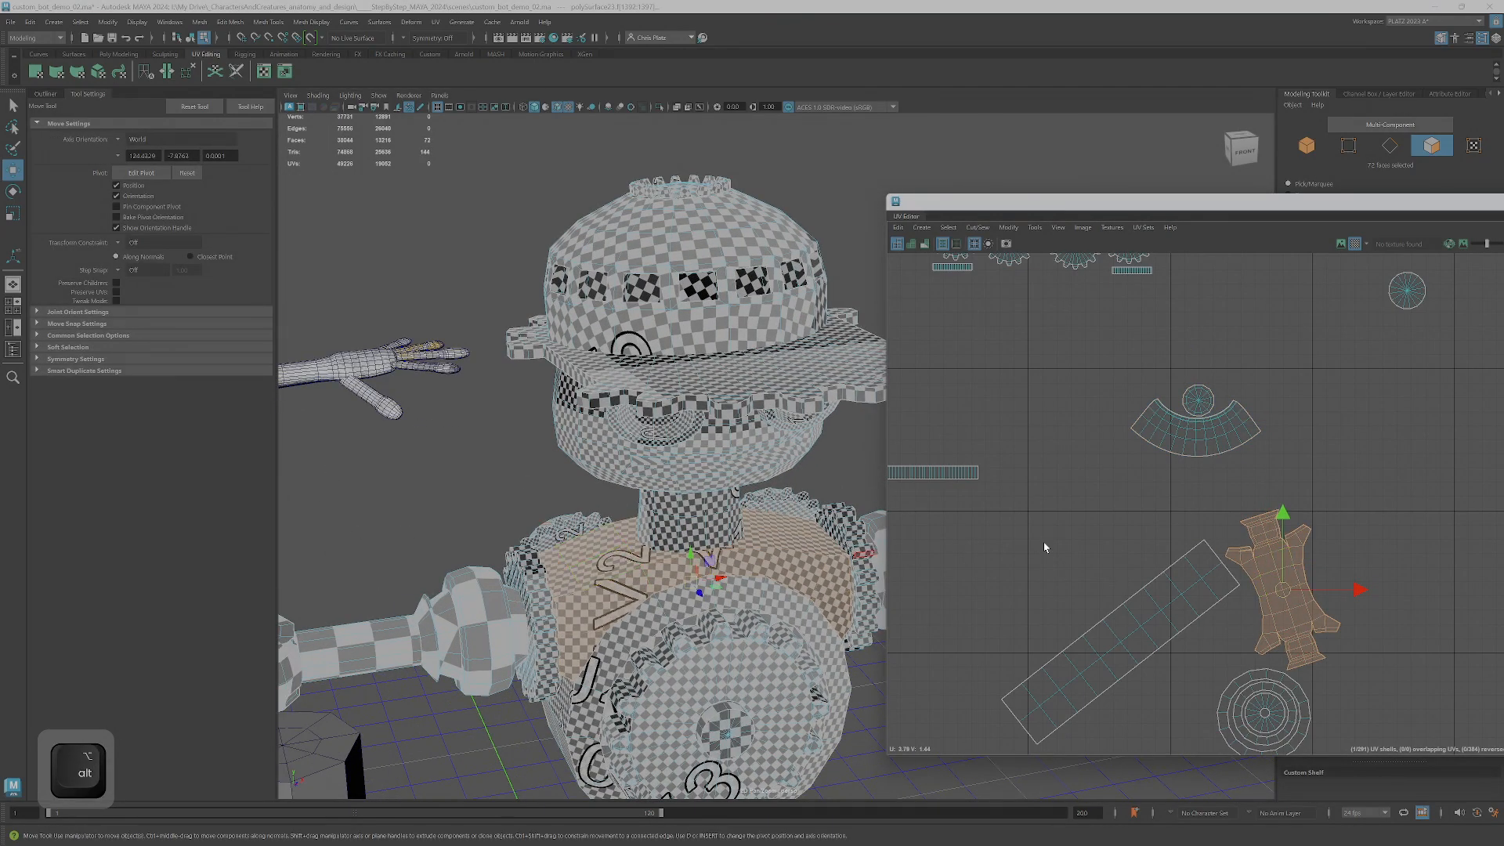
pyautogui.press('e')
pyautogui.moveTo(1300, 526); pyautogui.dragTo(1215, 553)
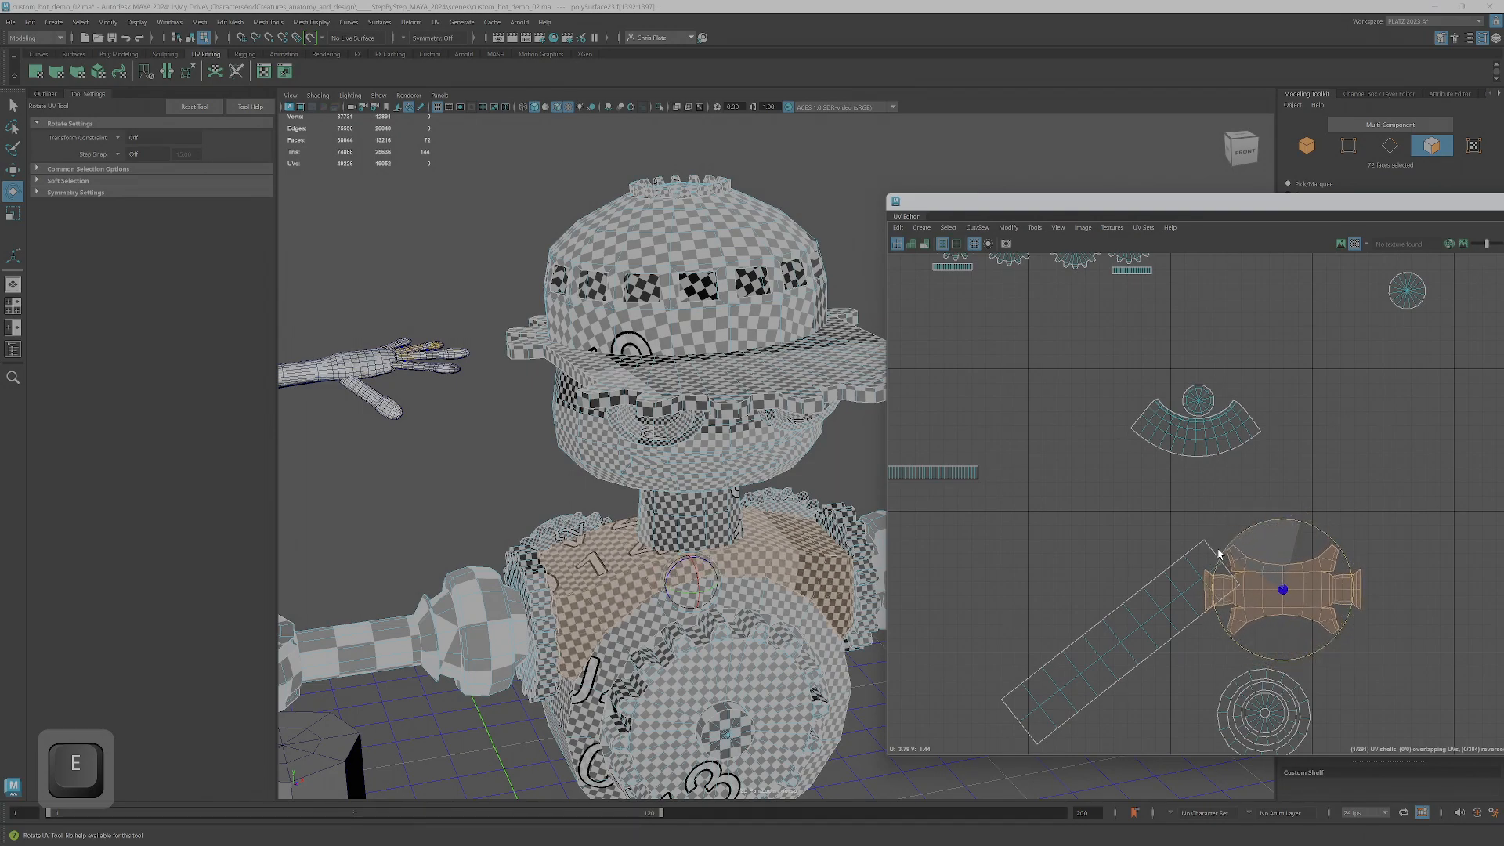
pyautogui.press('w')
pyautogui.moveTo(1285, 589); pyautogui.dragTo(1204, 496)
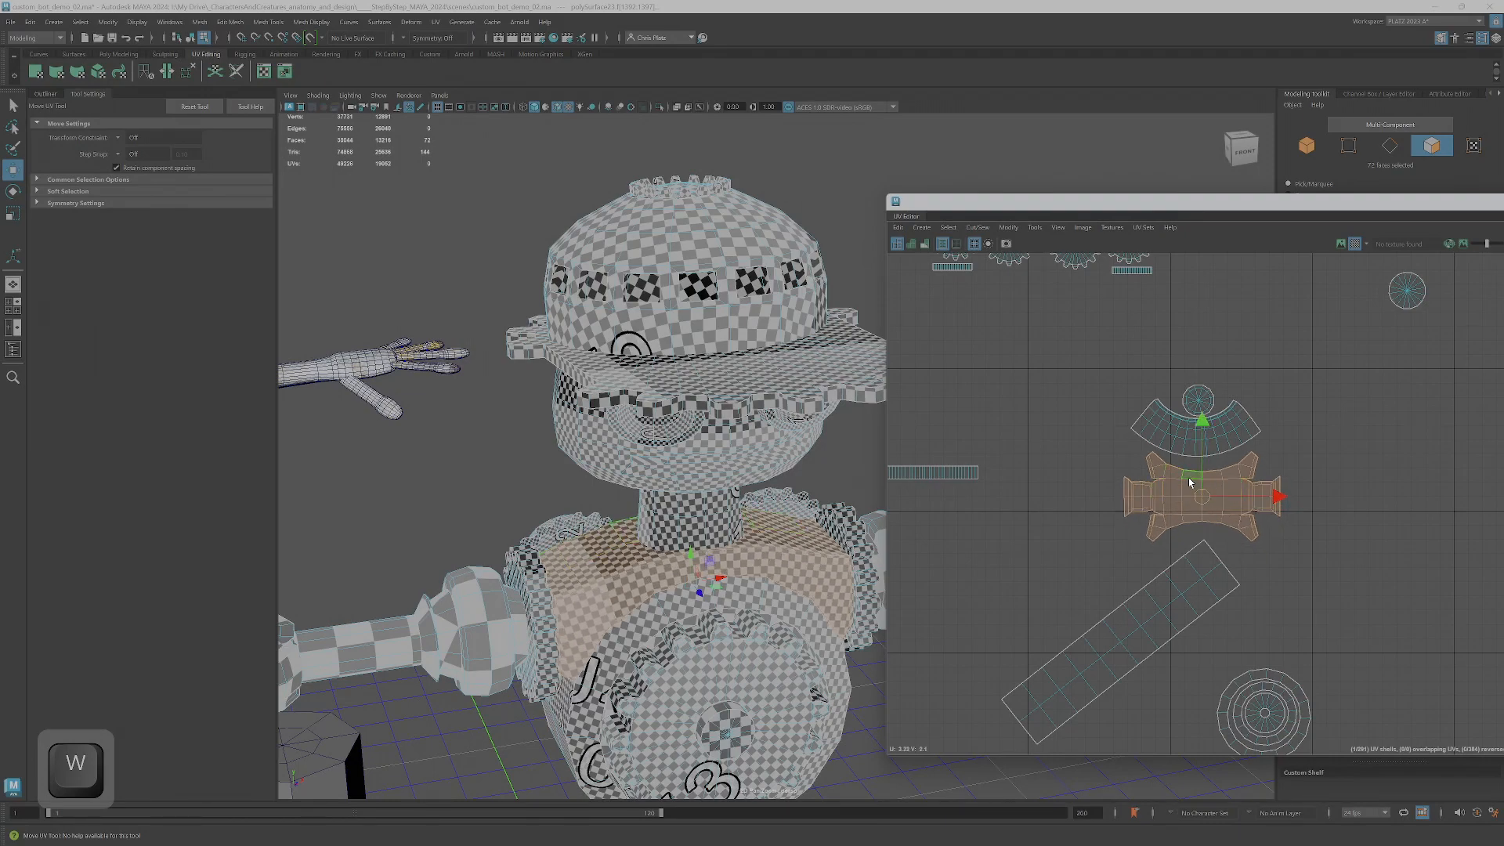
# - Check individual faces of the upper torso shell and the torso's side strip against the model to compare their orientation
pyautogui.click(1194, 488)
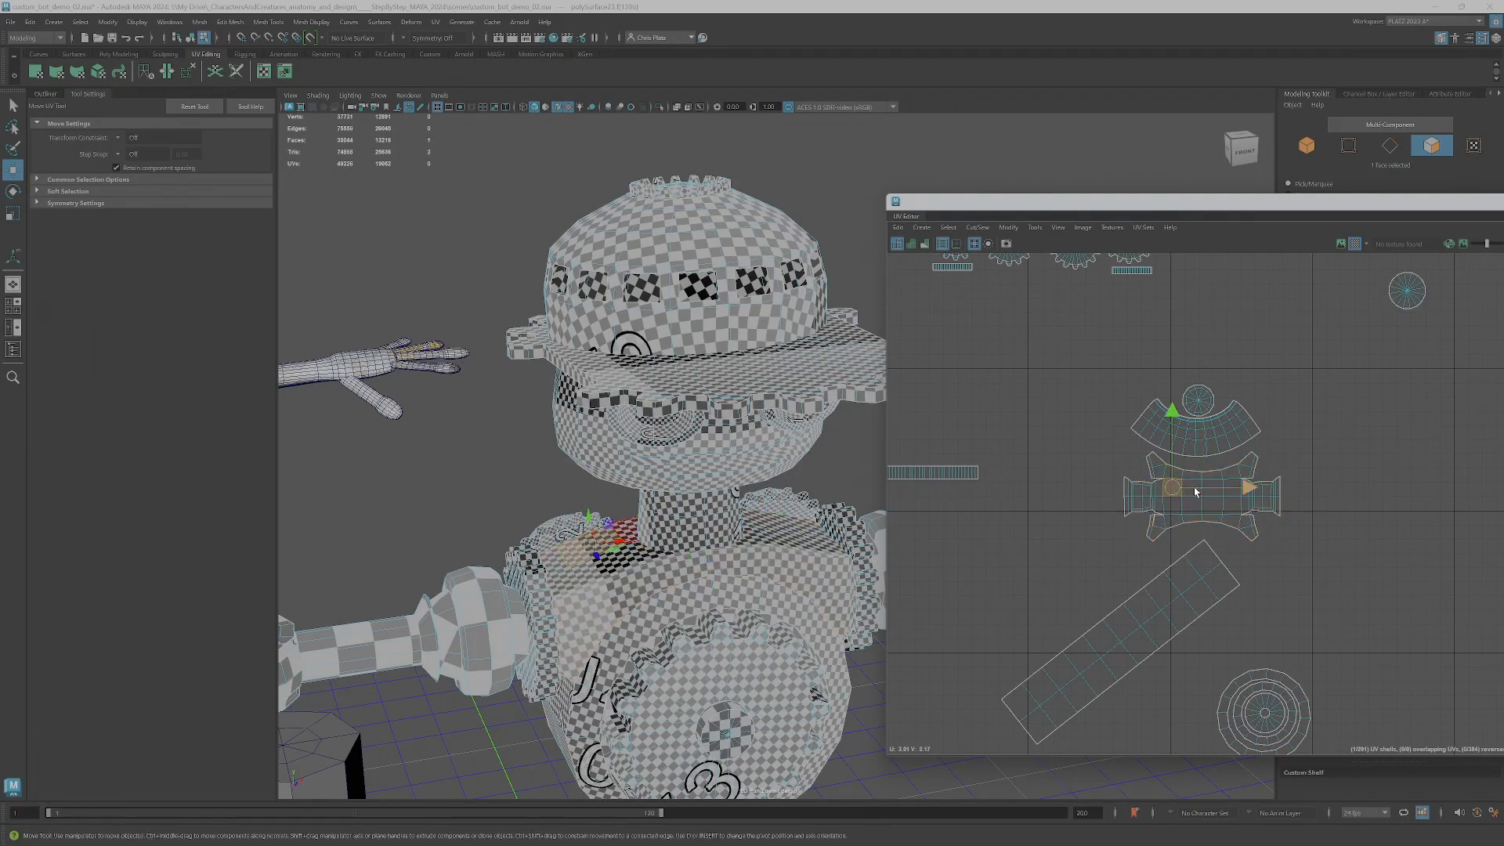
pyautogui.click(1193, 507)
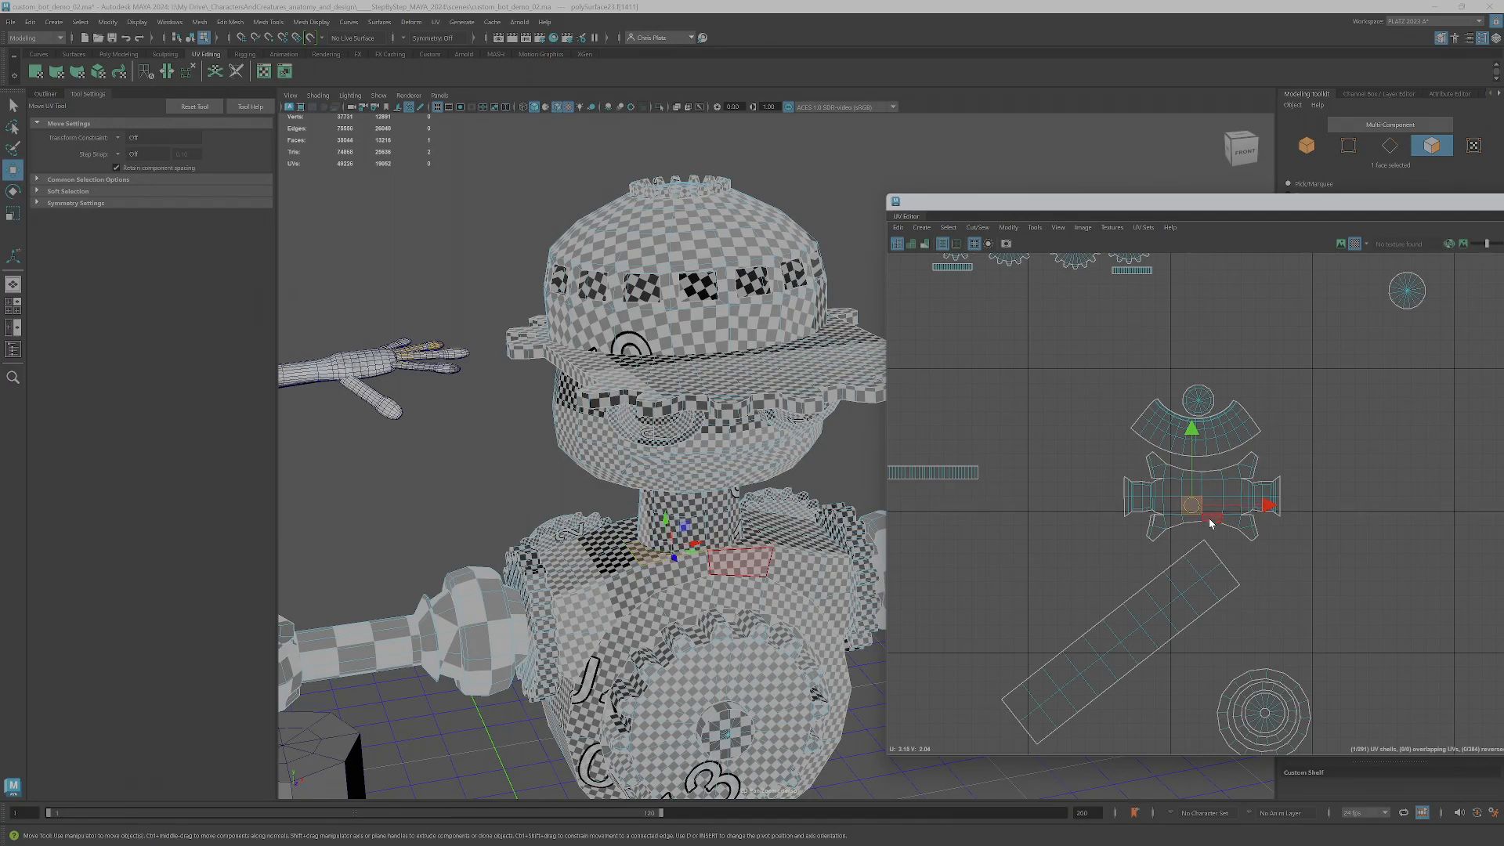
pyautogui.click(1210, 520)
pyautogui.click(1189, 522)
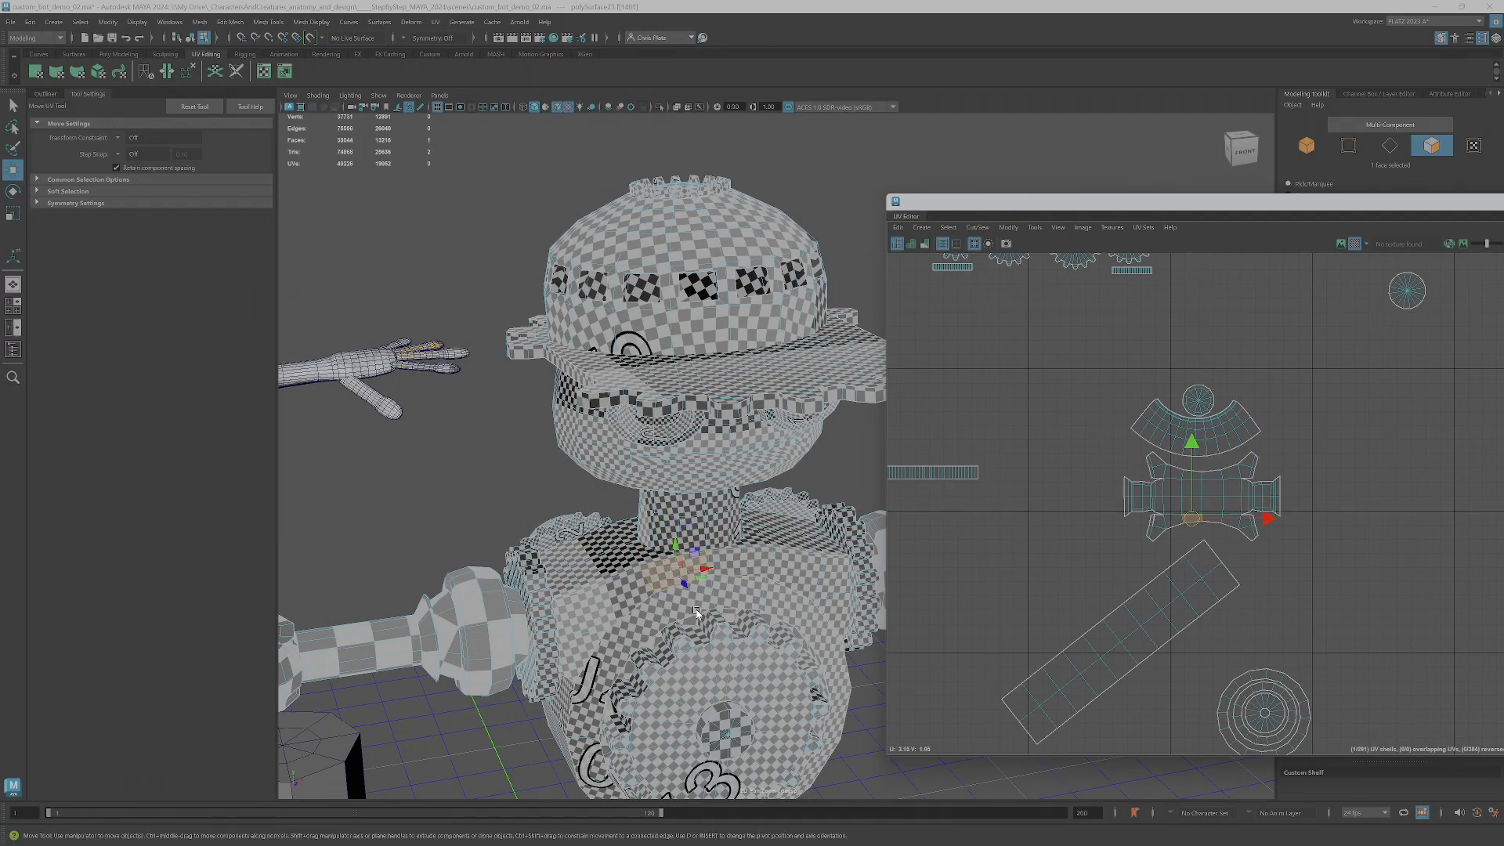
pyautogui.keyDown('alt'); pyautogui.moveTo(734, 589); pyautogui.dragTo(639, 642); pyautogui.keyUp('alt')
pyautogui.click(602, 658)
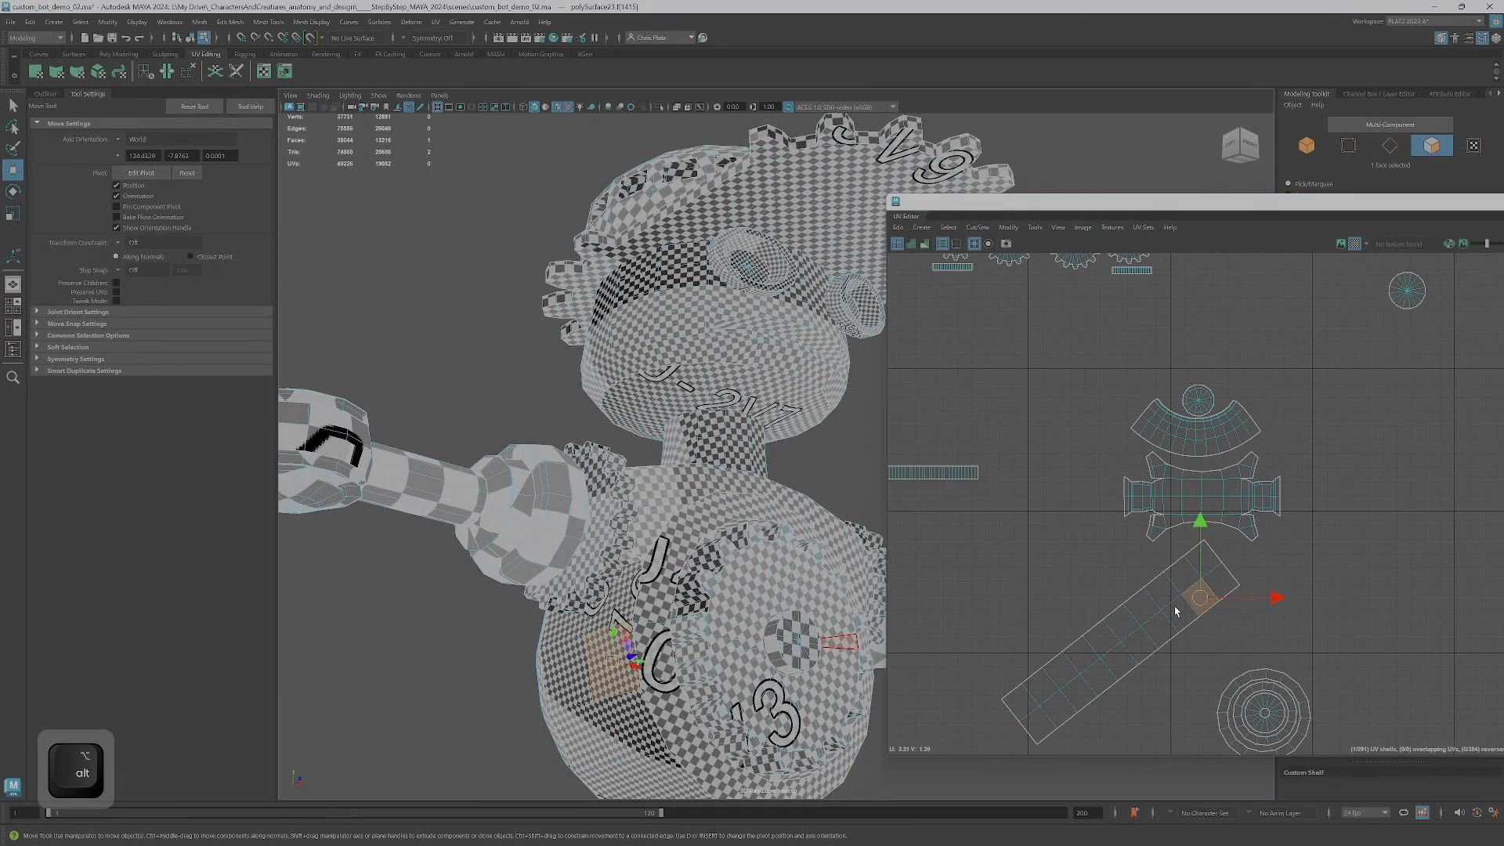
# - Select the torso's slanted side-strip shell, rotate it to lie horizontally and place it directly below the upper torso shell
pyautogui.doubleClick(1162, 626)
pyautogui.press('e')
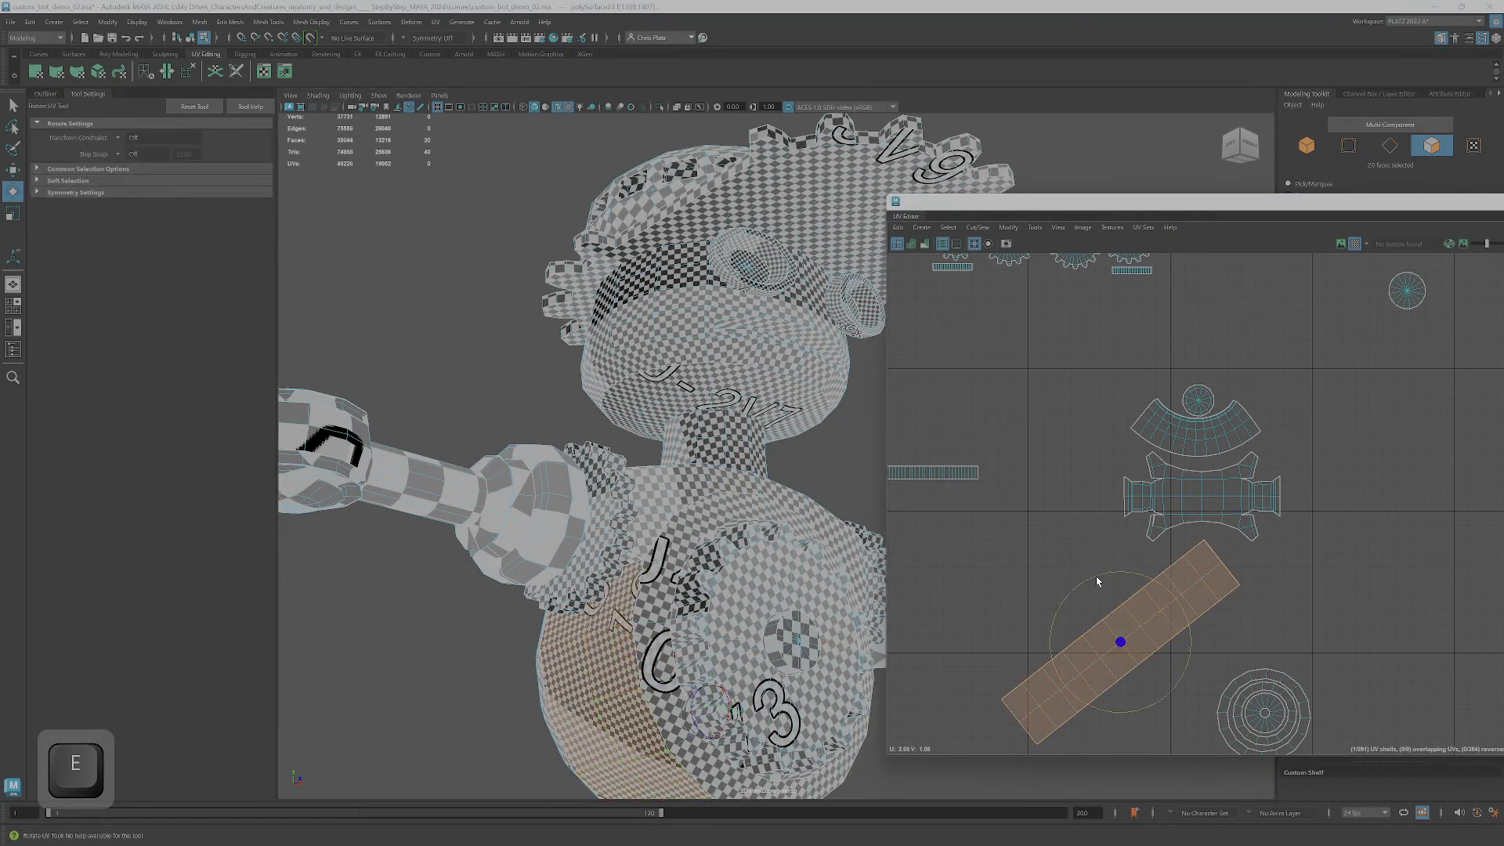
pyautogui.moveTo(1100, 580); pyautogui.dragTo(1206, 576)
pyautogui.press('w')
pyautogui.doubleClick(1118, 655)
pyautogui.press('e')
pyautogui.press('w')
pyautogui.press('e')
pyautogui.press('w')
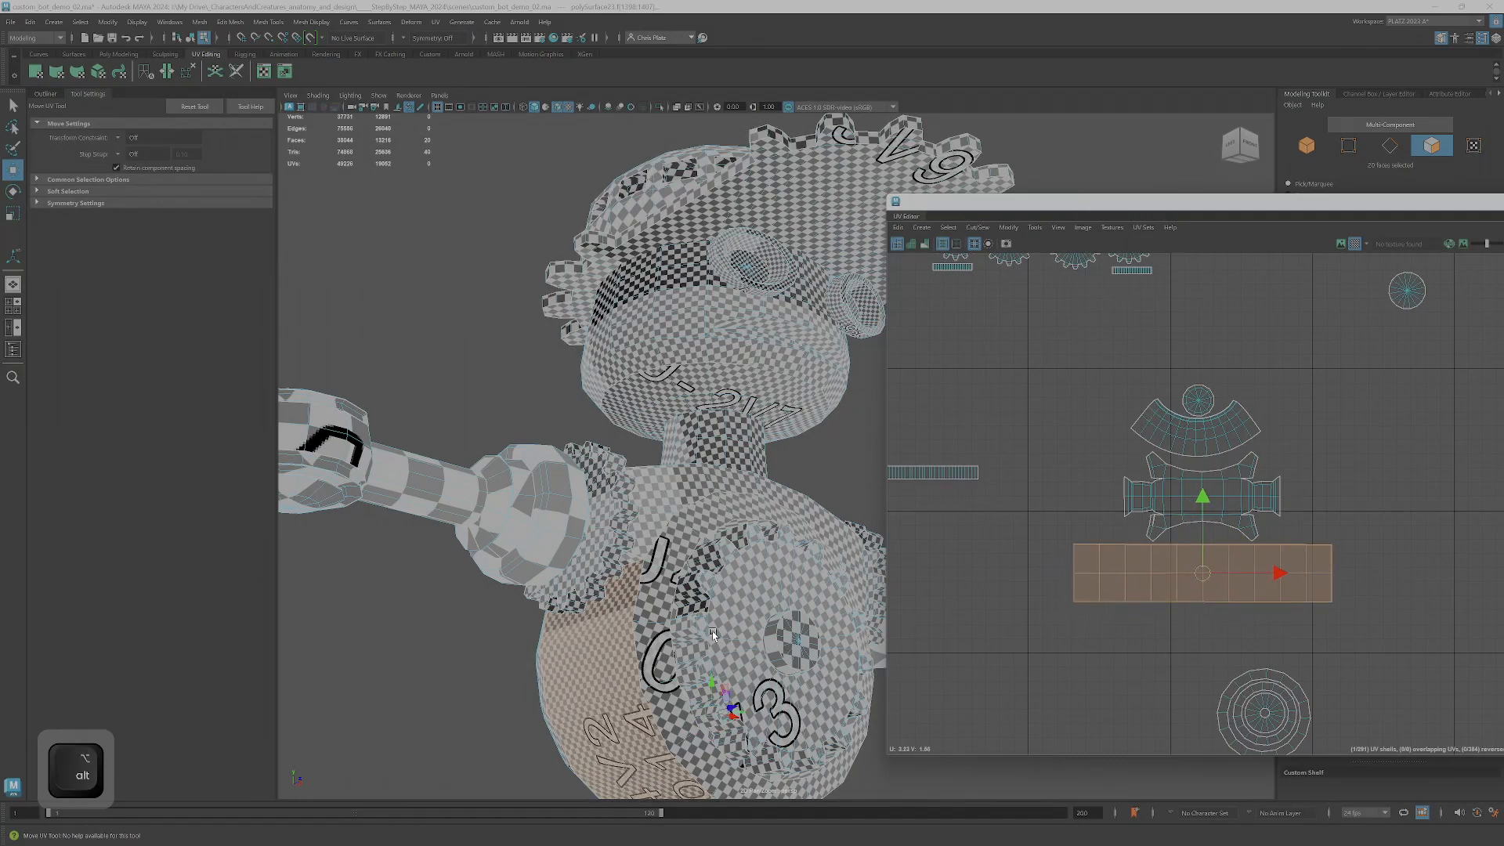
# - Scale the torso's side-strip shell down uniformly to bring its checker density closer to the surrounding torso
pyautogui.keyDown('alt'); pyautogui.moveTo(712, 634); pyautogui.dragTo(765, 505); pyautogui.keyUp('alt')
pyautogui.press('r')
pyautogui.moveTo(1203, 572); pyautogui.dragTo(1191, 594)
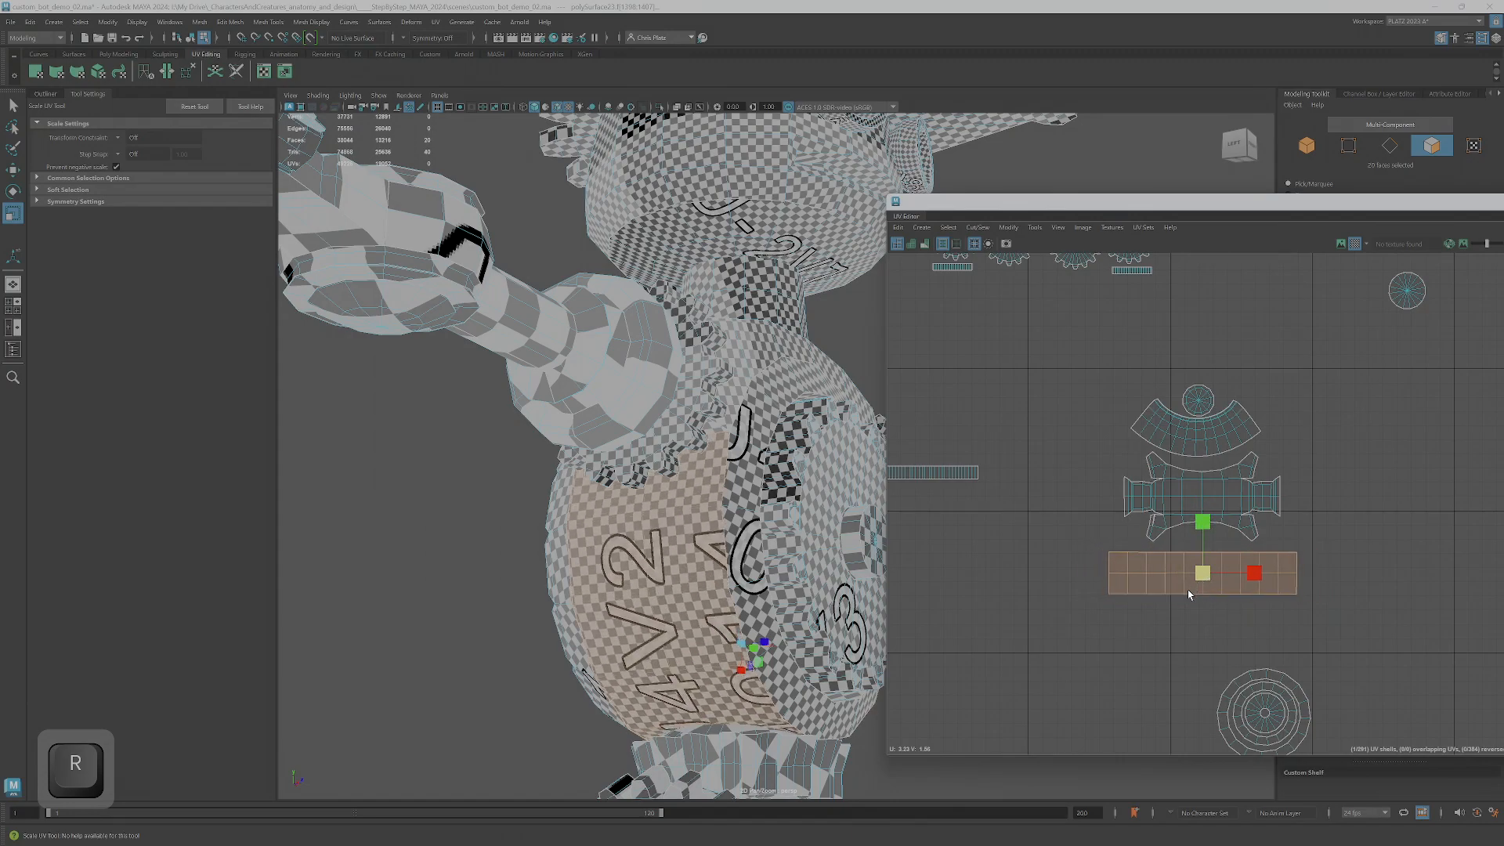
pyautogui.keyDown('alt'); pyautogui.moveTo(698, 581); pyautogui.dragTo(822, 564); pyautogui.keyUp('alt')
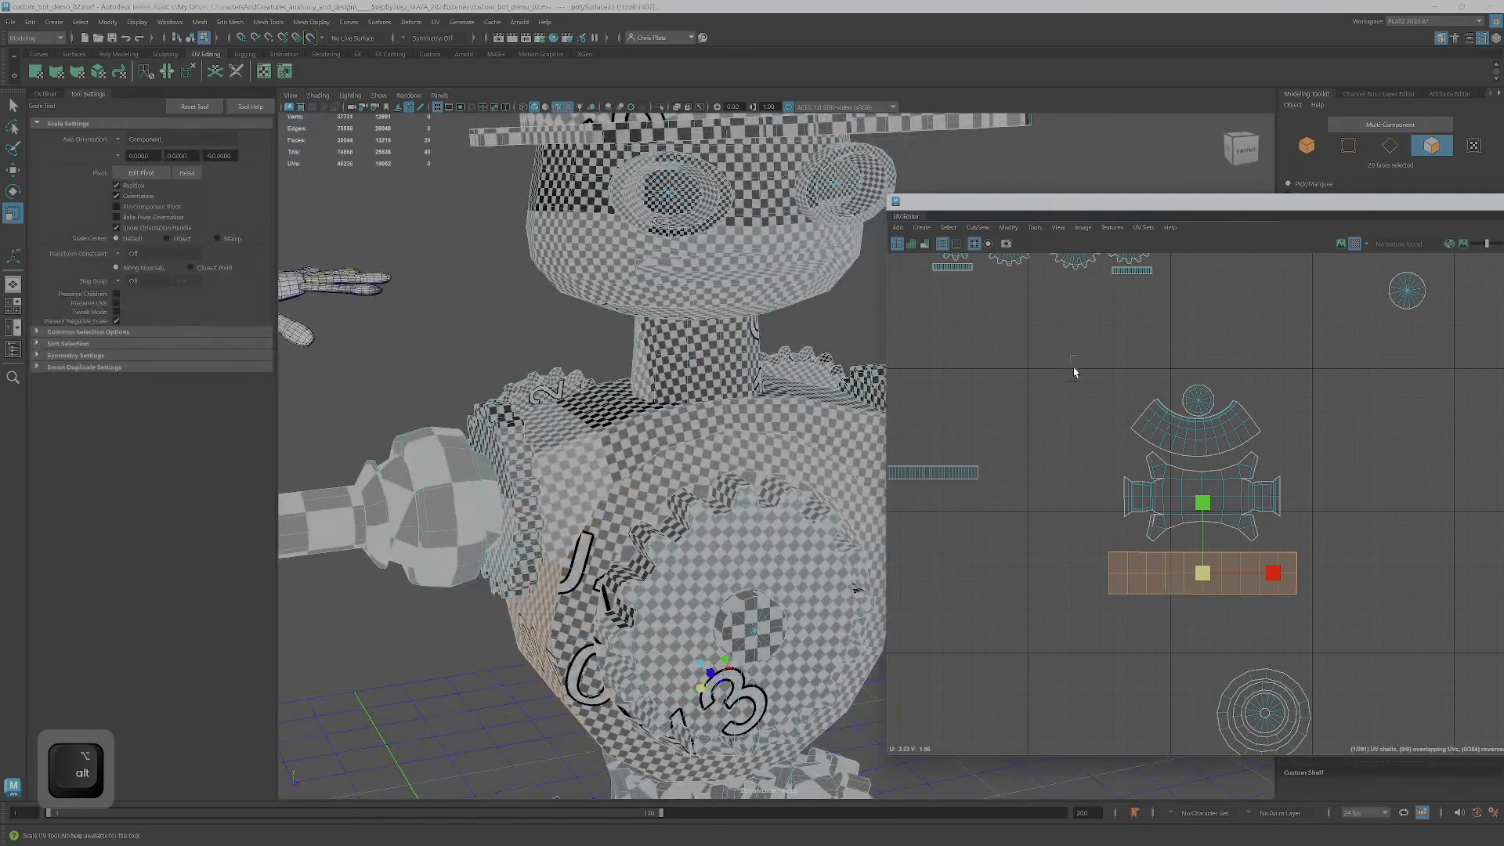
# - Select the torso's round plate shells together with the small disc and strip beside them
pyautogui.moveTo(1357, 616); pyautogui.dragTo(1356, 612)
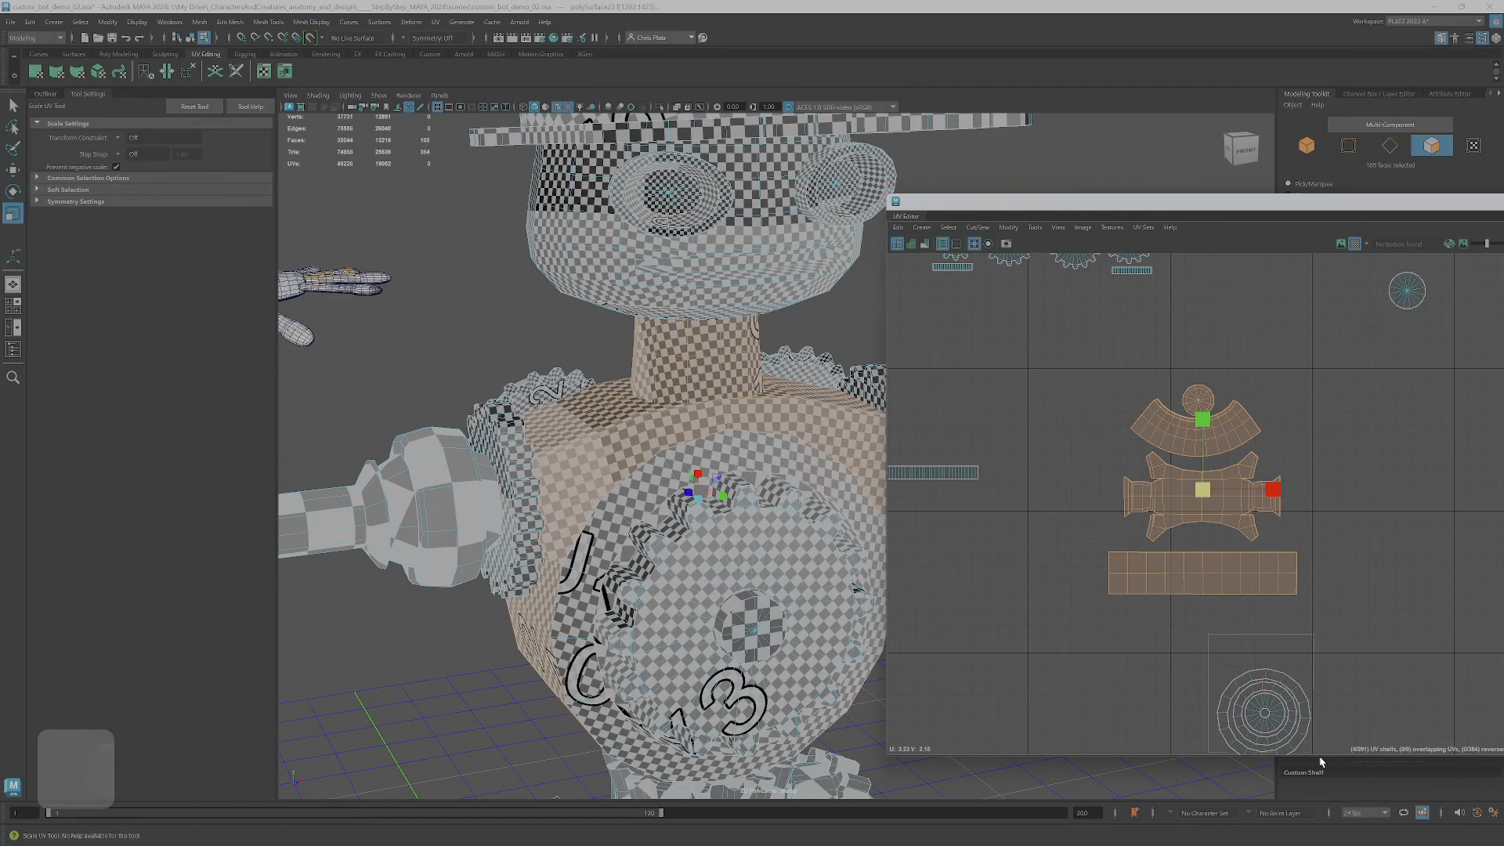
pyautogui.scroll(-2, 1308, 721)
pyautogui.click(1272, 729)
pyautogui.press('w')
pyautogui.keyDown('alt'); pyautogui.moveTo(1314, 734); pyautogui.dragTo(1188, 537, button='middle'); pyautogui.keyUp('alt')
pyautogui.moveTo(1280, 692); pyautogui.dragTo(1314, 723)
# - Turn off the checker texture to examine the round back plate on the model, and restore the texture
pyautogui.keyDown('alt'); pyautogui.moveTo(570, 526); pyautogui.dragTo(601, 431); pyautogui.keyUp('alt')
pyautogui.keyDown('alt'); pyautogui.moveTo(601, 431); pyautogui.dragTo(622, 445, button='right'); pyautogui.keyUp('alt')
pyautogui.click(1354, 244)
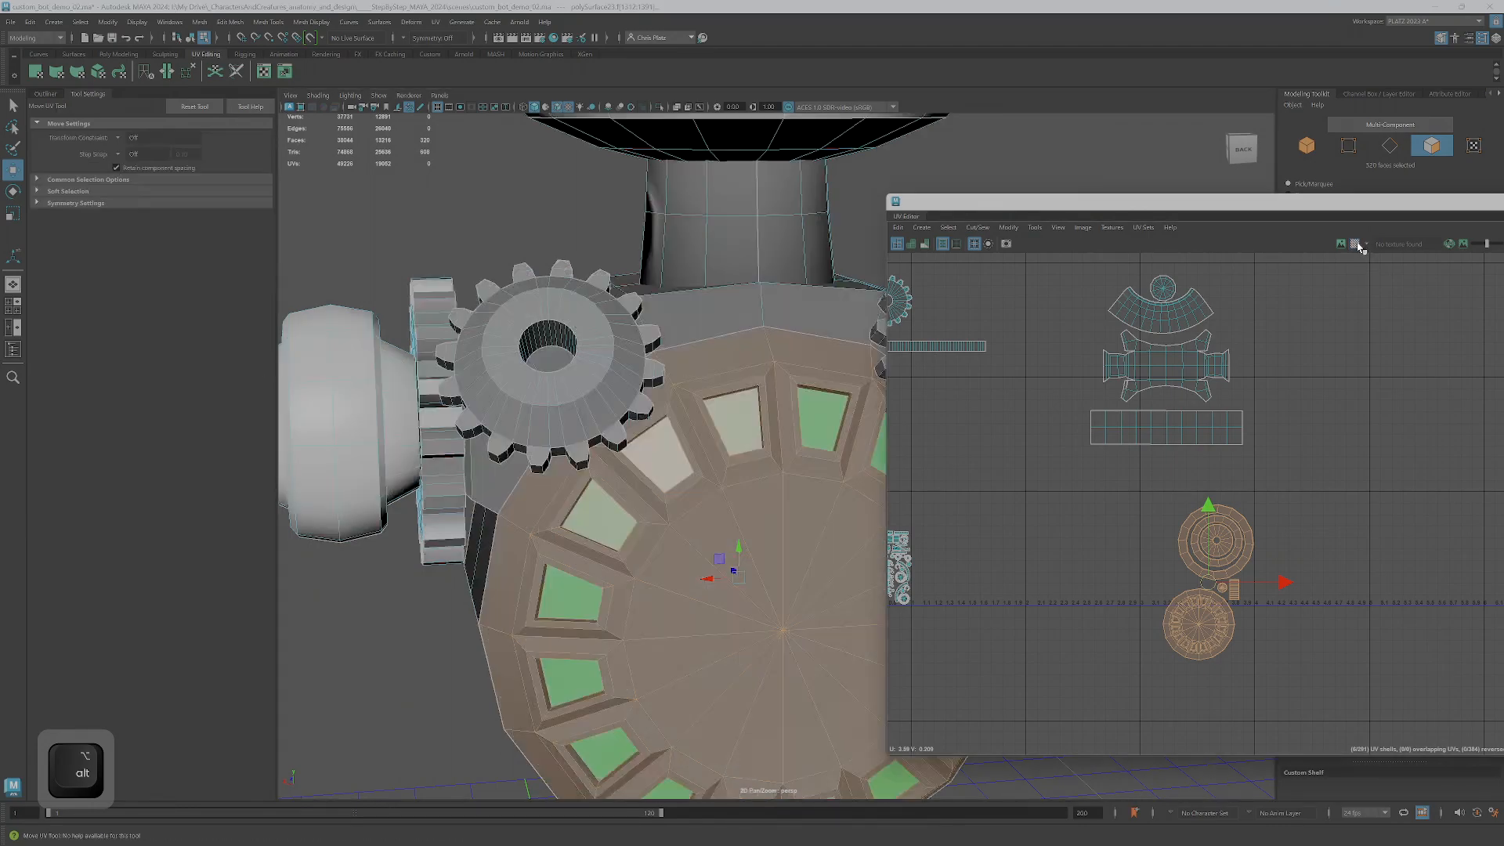
pyautogui.keyDown('alt'); pyautogui.moveTo(691, 461); pyautogui.dragTo(711, 457); pyautogui.keyUp('alt')
pyautogui.keyDown('alt'); pyautogui.moveTo(711, 456); pyautogui.dragTo(550, 402, button='middle'); pyautogui.keyUp('alt')
pyautogui.keyDown('alt'); pyautogui.moveTo(550, 402); pyautogui.dragTo(553, 454); pyautogui.keyUp('alt')
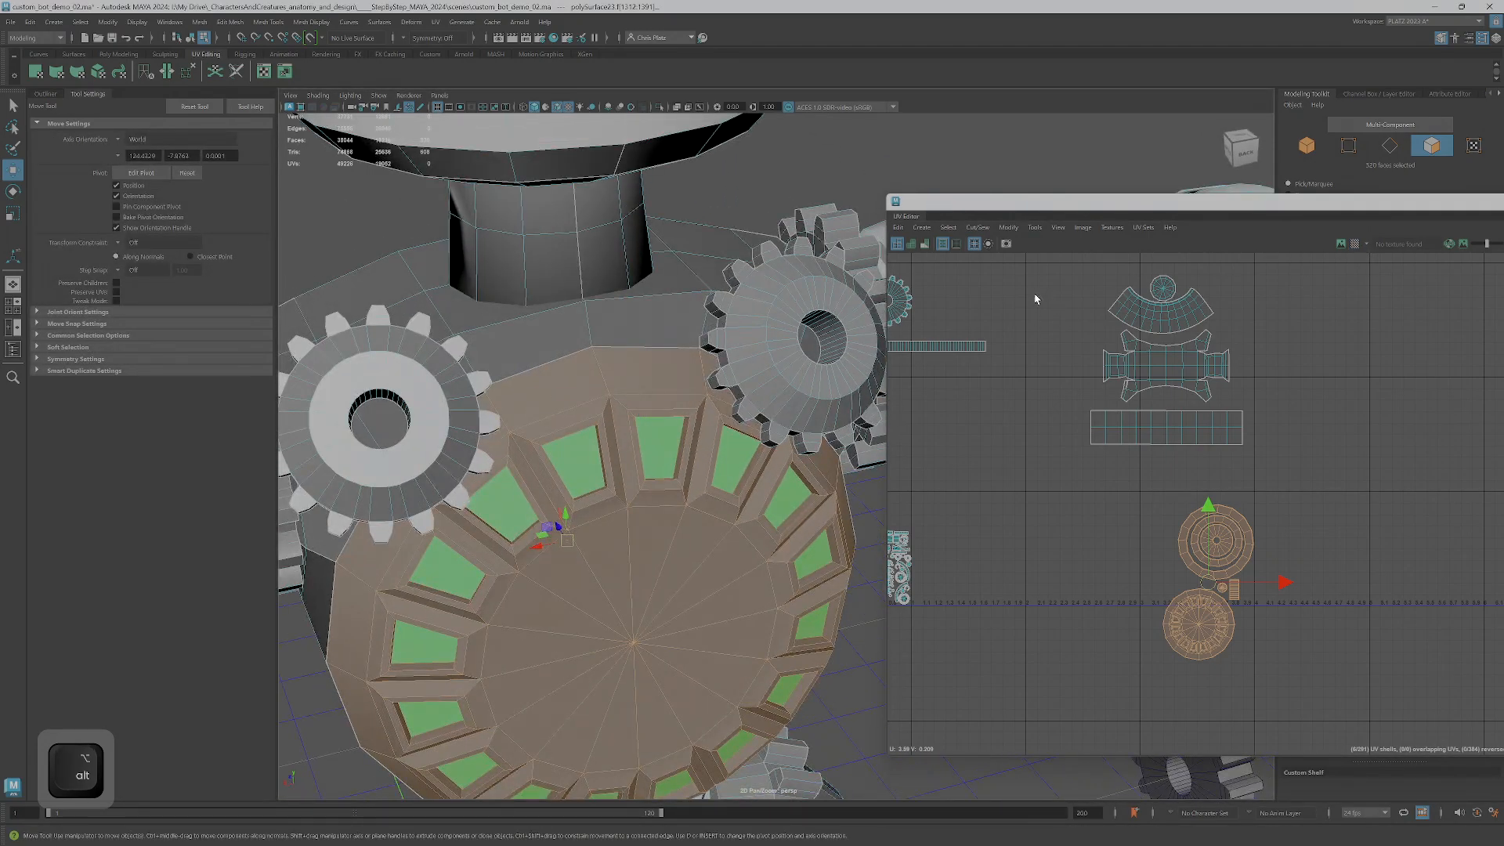
pyautogui.click(1355, 244)
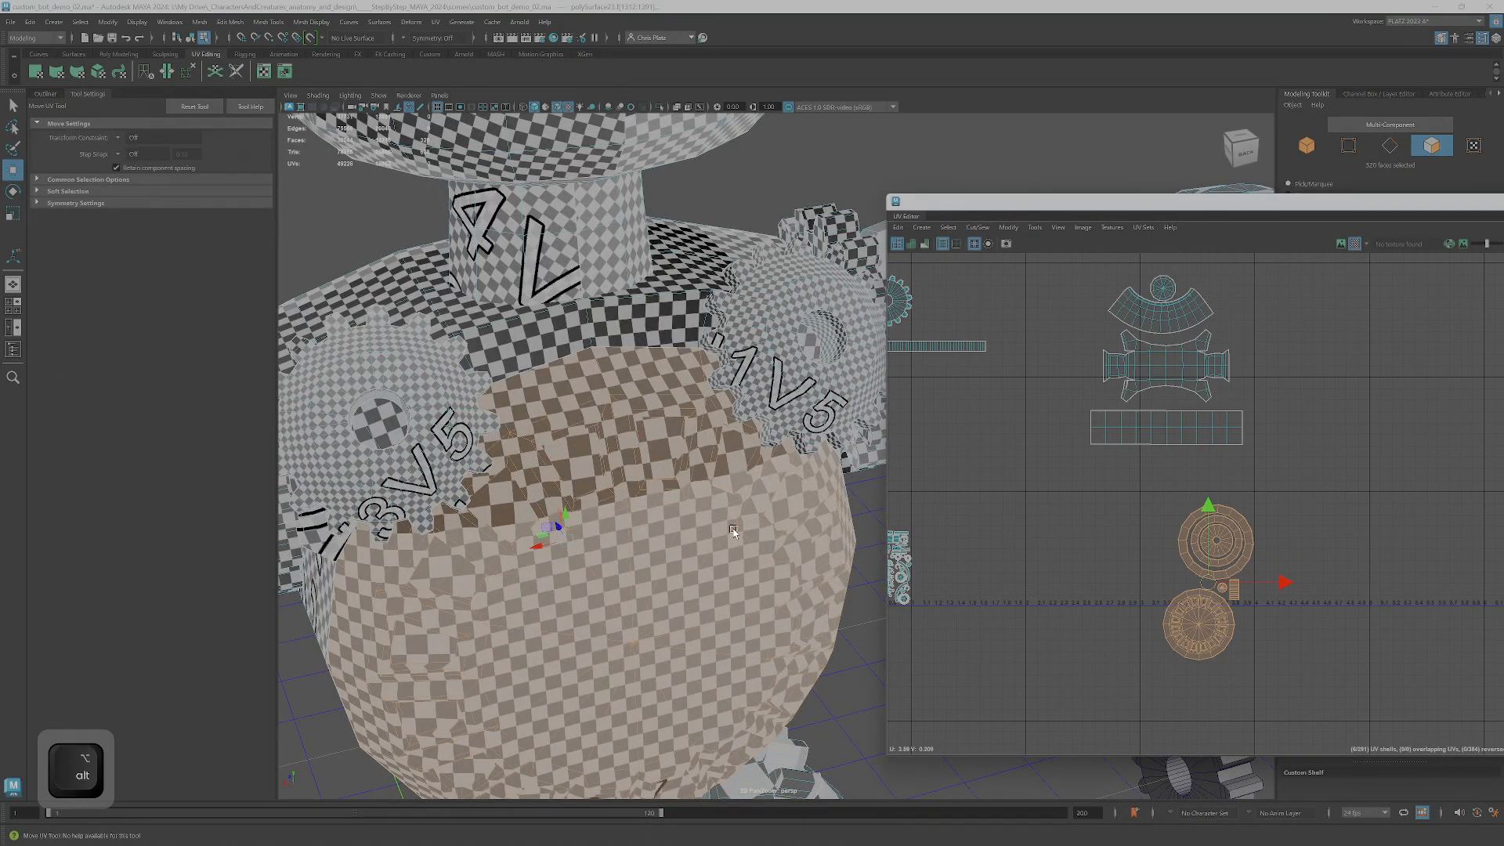
pyautogui.keyDown('alt'); pyautogui.moveTo(734, 531); pyautogui.dragTo(1171, 529); pyautogui.keyUp('alt')
# - Select the round back plate's shell with its window cutouts and place it beside the ringed plate shell, below the side strip
pyautogui.scroll(4, 1162, 536)
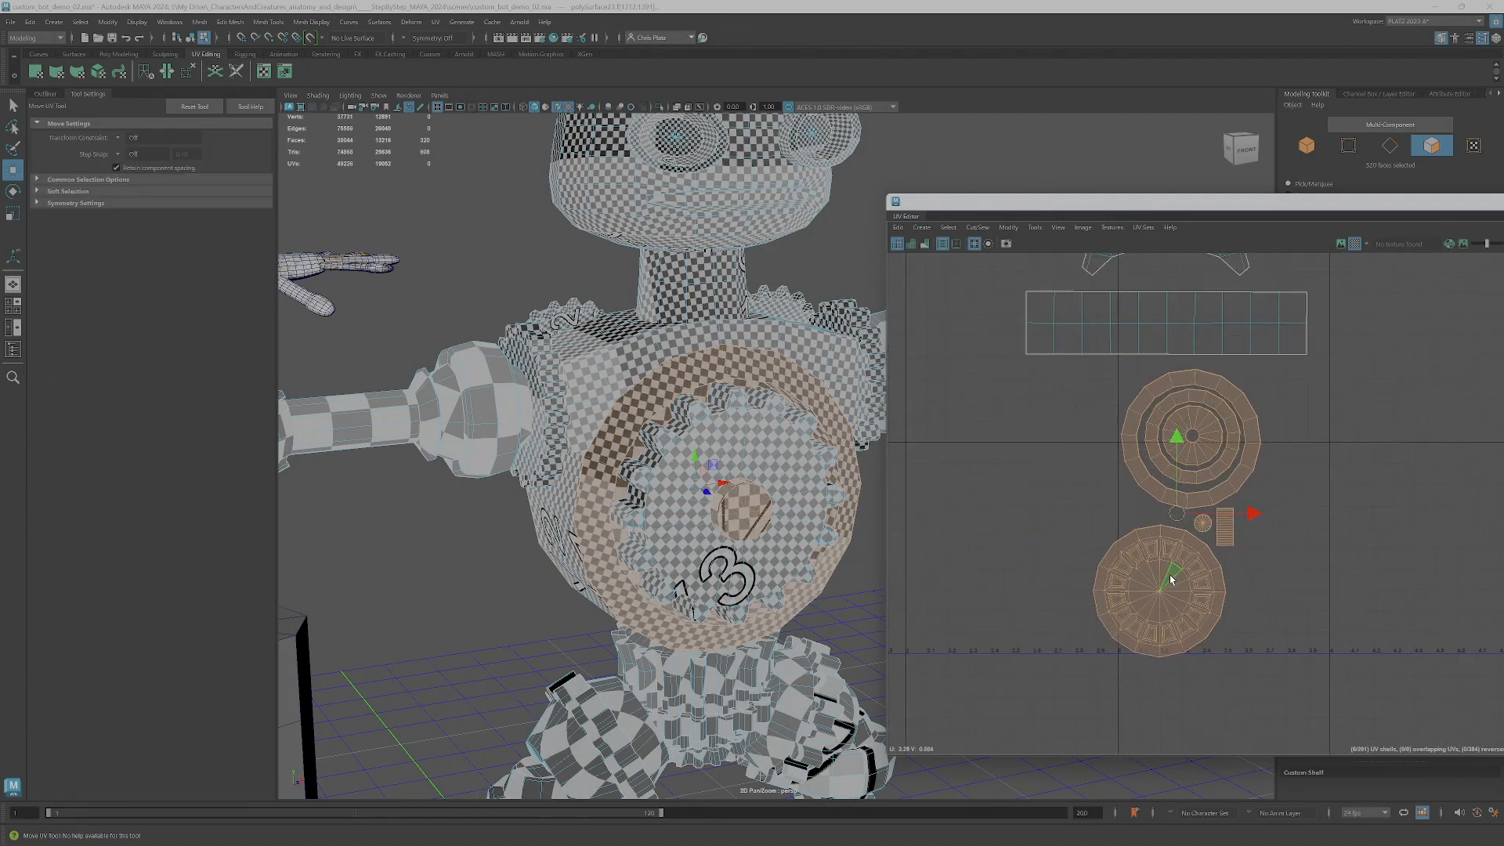
pyautogui.click(1128, 554)
pyautogui.moveTo(1153, 593); pyautogui.dragTo(1048, 443)
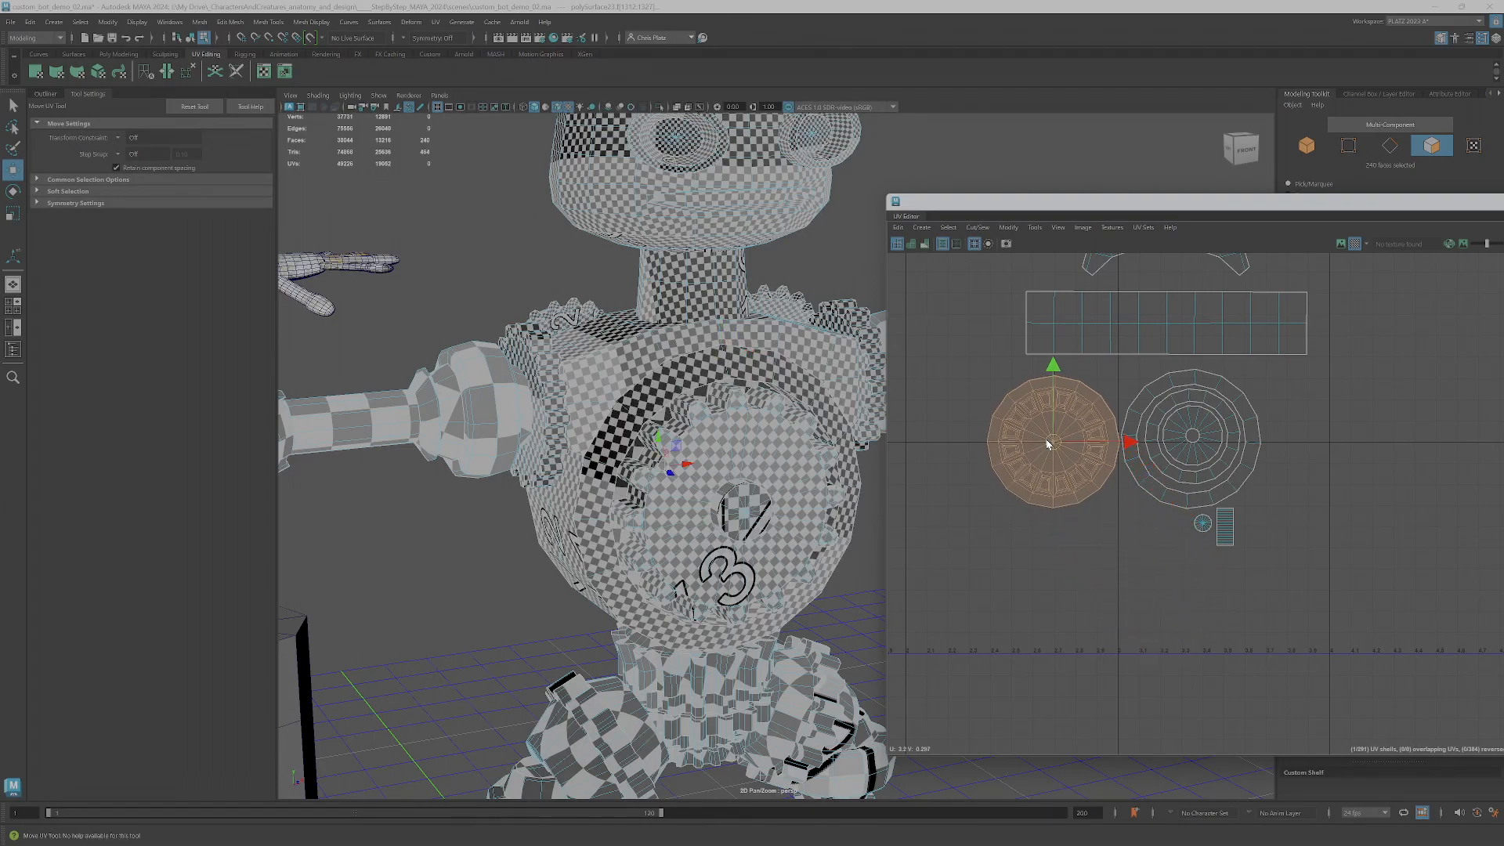
pyautogui.scroll(-3, 1157, 520)
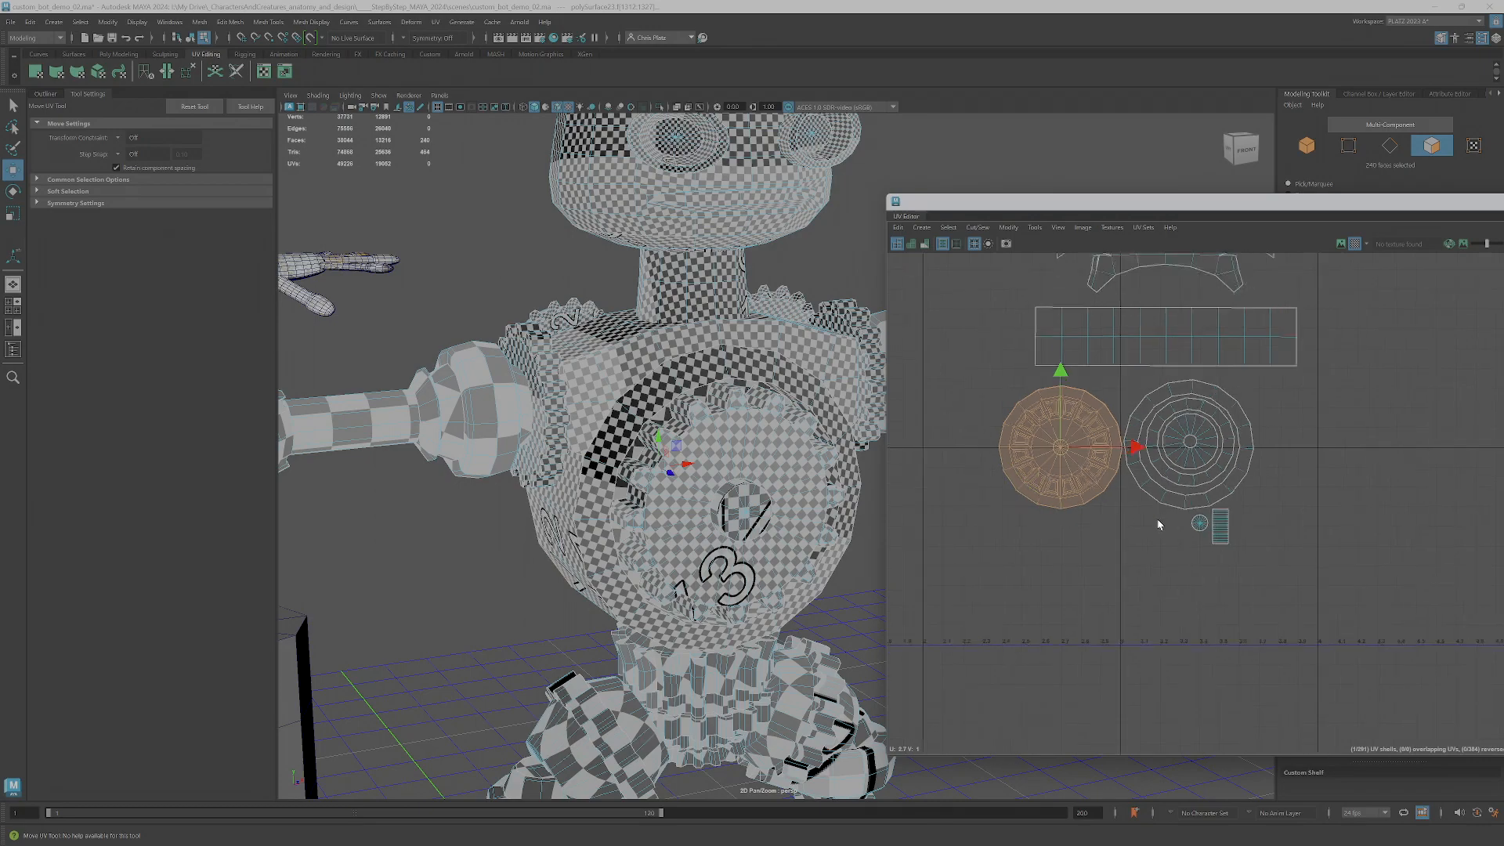
# - Select the small hub disc and strip shells and fit them into the upper gap between the two round plate shells
pyautogui.keyDown('alt'); pyautogui.moveTo(1158, 520); pyautogui.dragTo(1130, 572, button='middle'); pyautogui.keyUp('alt')
pyautogui.scroll(2, 1177, 586)
pyautogui.moveTo(1160, 567); pyautogui.dragTo(1160, 567)
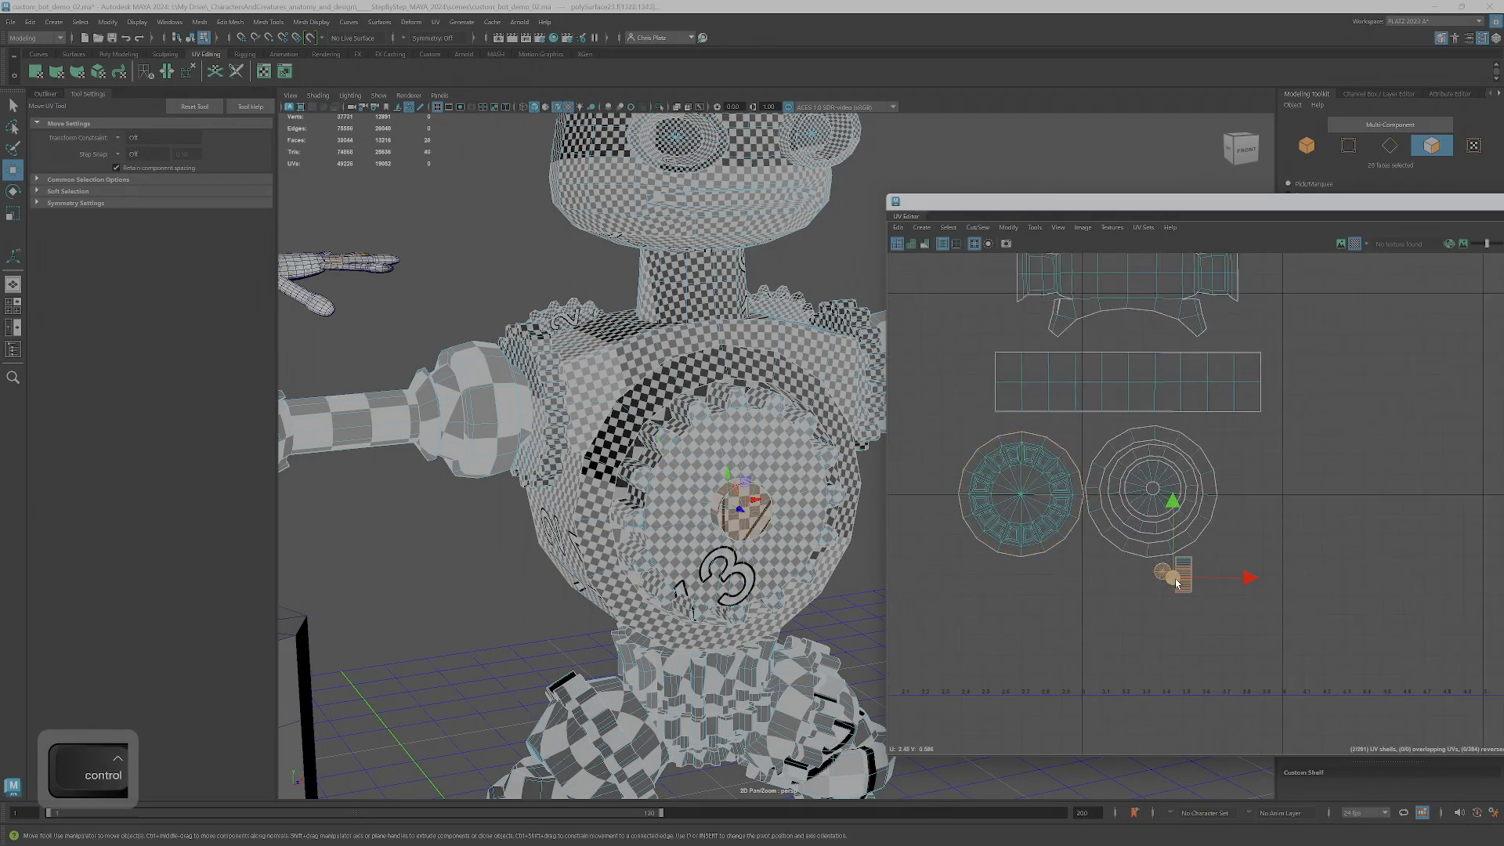
pyautogui.keyDown('ctrl'); pyautogui.moveTo(1178, 579); pyautogui.dragTo(1193, 591, button='right'); pyautogui.keyUp('ctrl')
pyautogui.moveTo(1172, 579); pyautogui.dragTo(1073, 441)
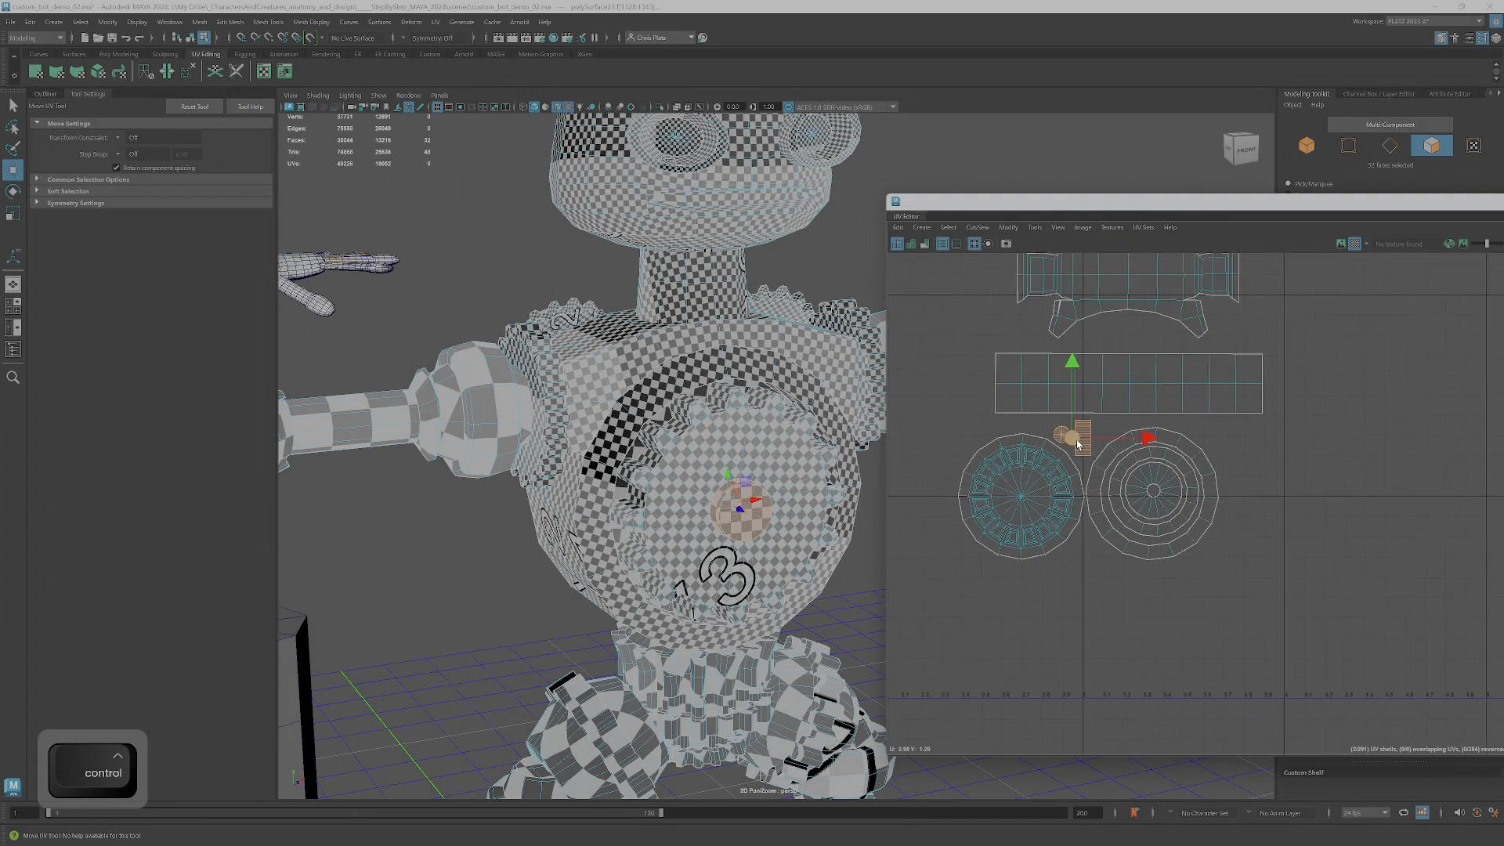
pyautogui.scroll(2, 1077, 446)
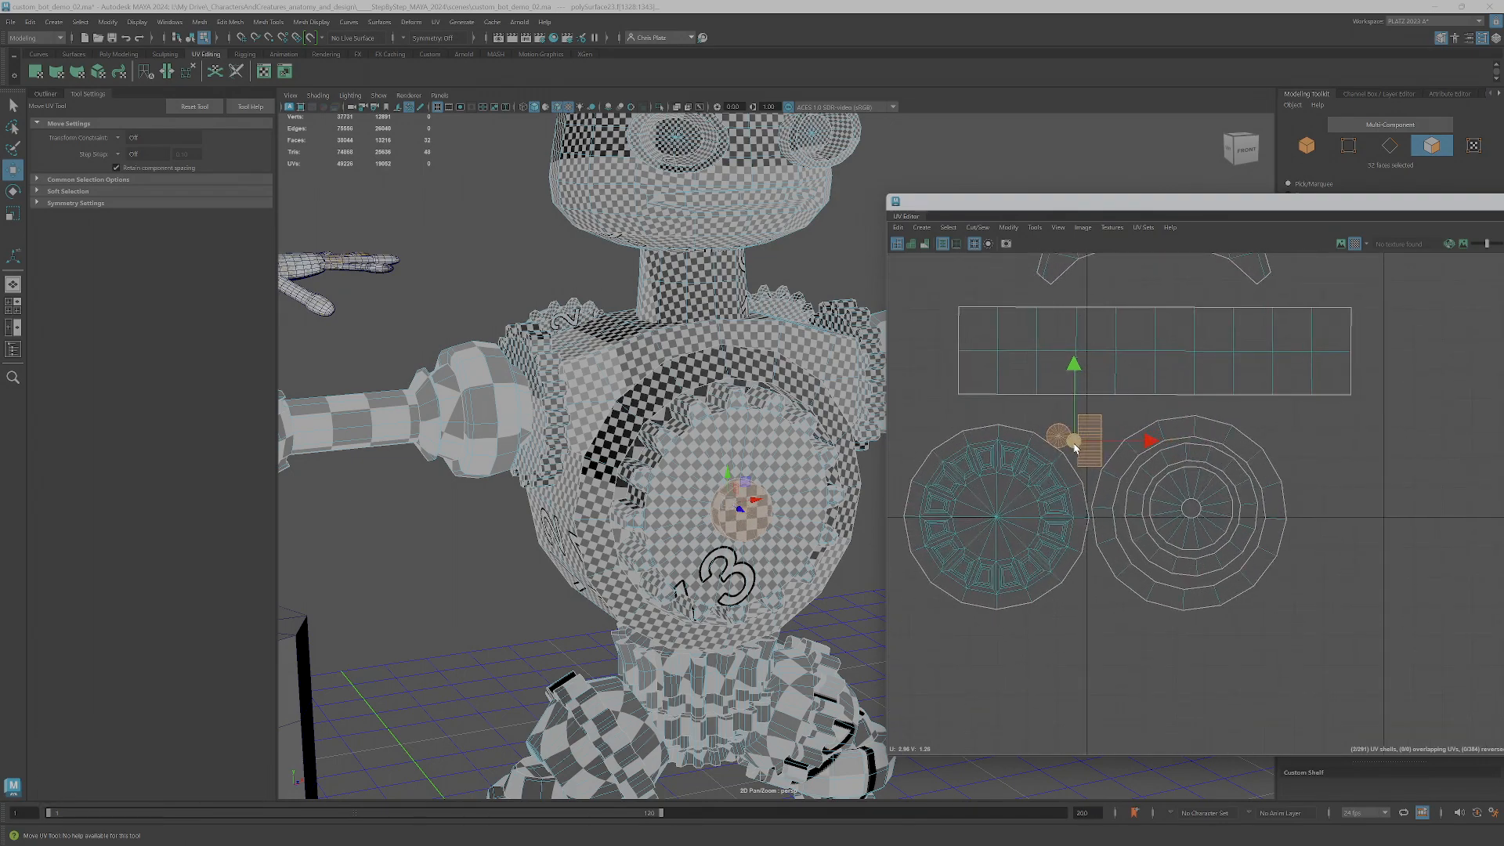
pyautogui.click(1056, 433)
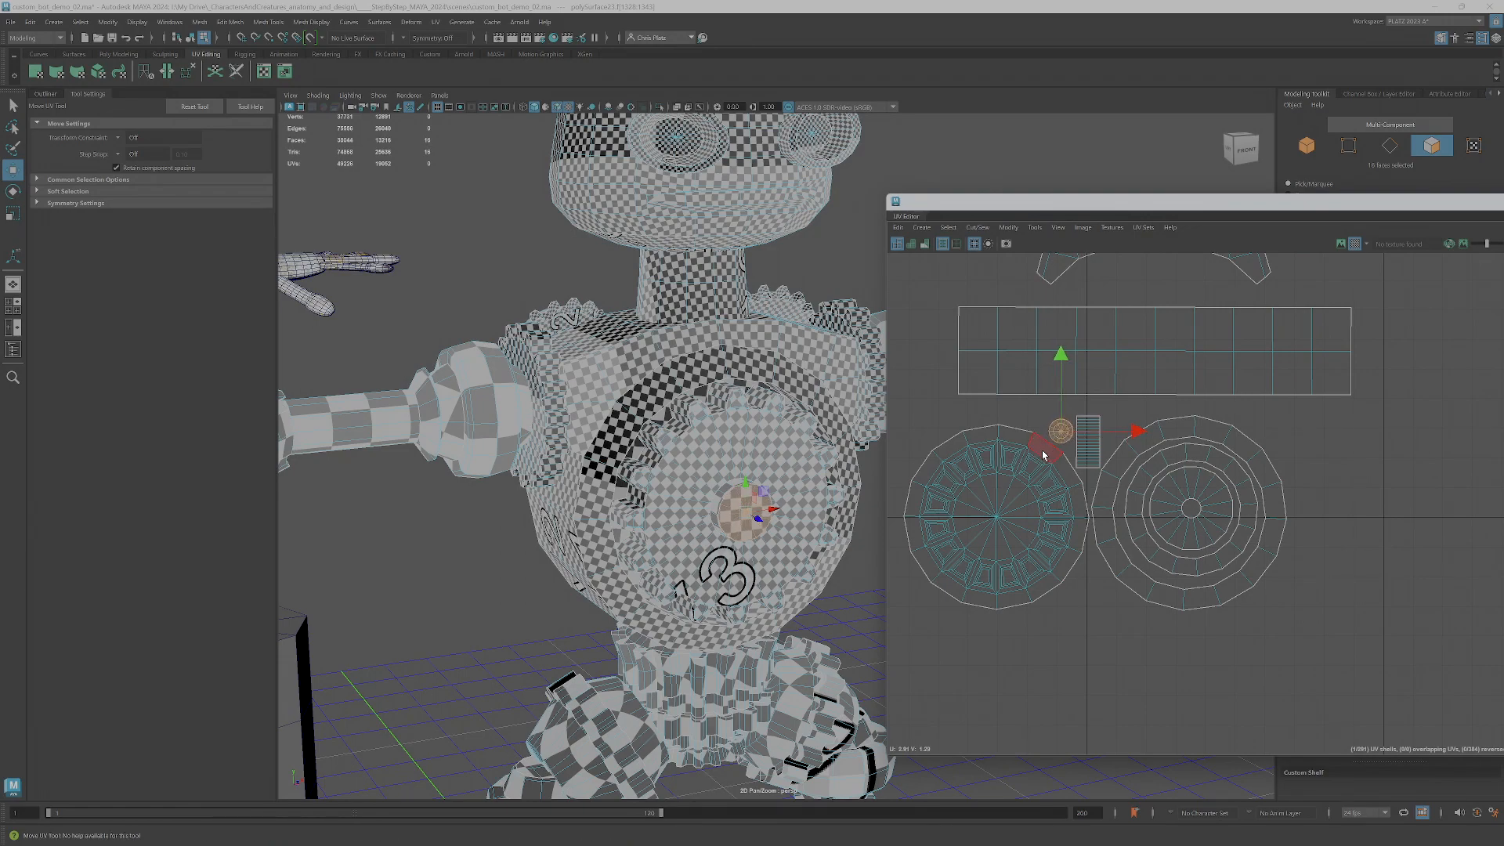
# - Select both round plate shells with the small hub pieces and move the group closer, centred under the side strip
pyautogui.scroll(-3, 1043, 455)
pyautogui.moveTo(956, 416); pyautogui.dragTo(958, 418)
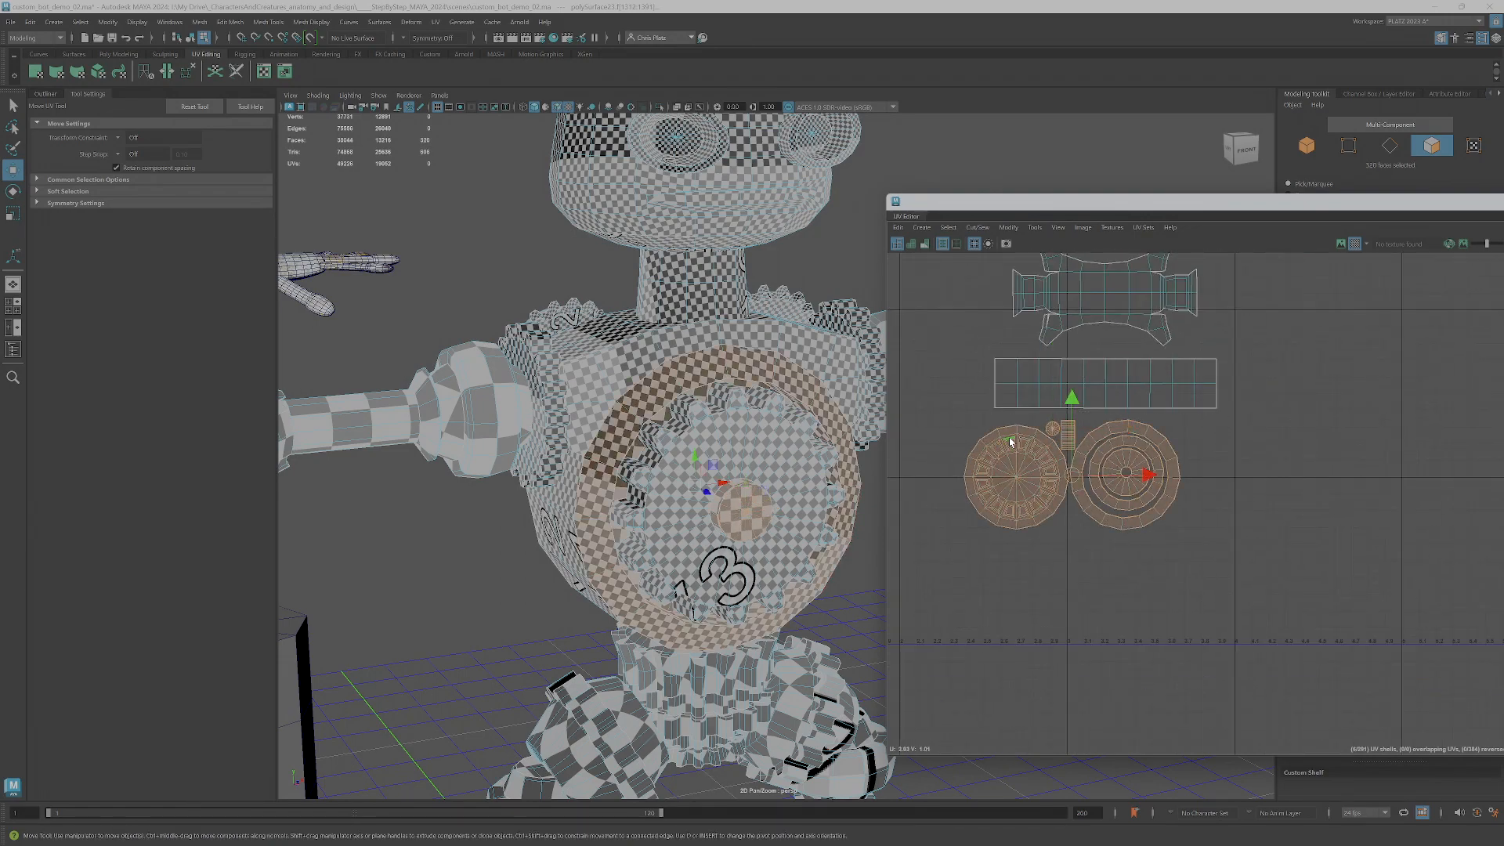
pyautogui.moveTo(1071, 475); pyautogui.dragTo(1097, 467)
pyautogui.scroll(-2, 1151, 430)
pyautogui.keyDown('alt'); pyautogui.moveTo(1151, 430); pyautogui.dragTo(1106, 581, button='middle'); pyautogui.keyUp('alt')
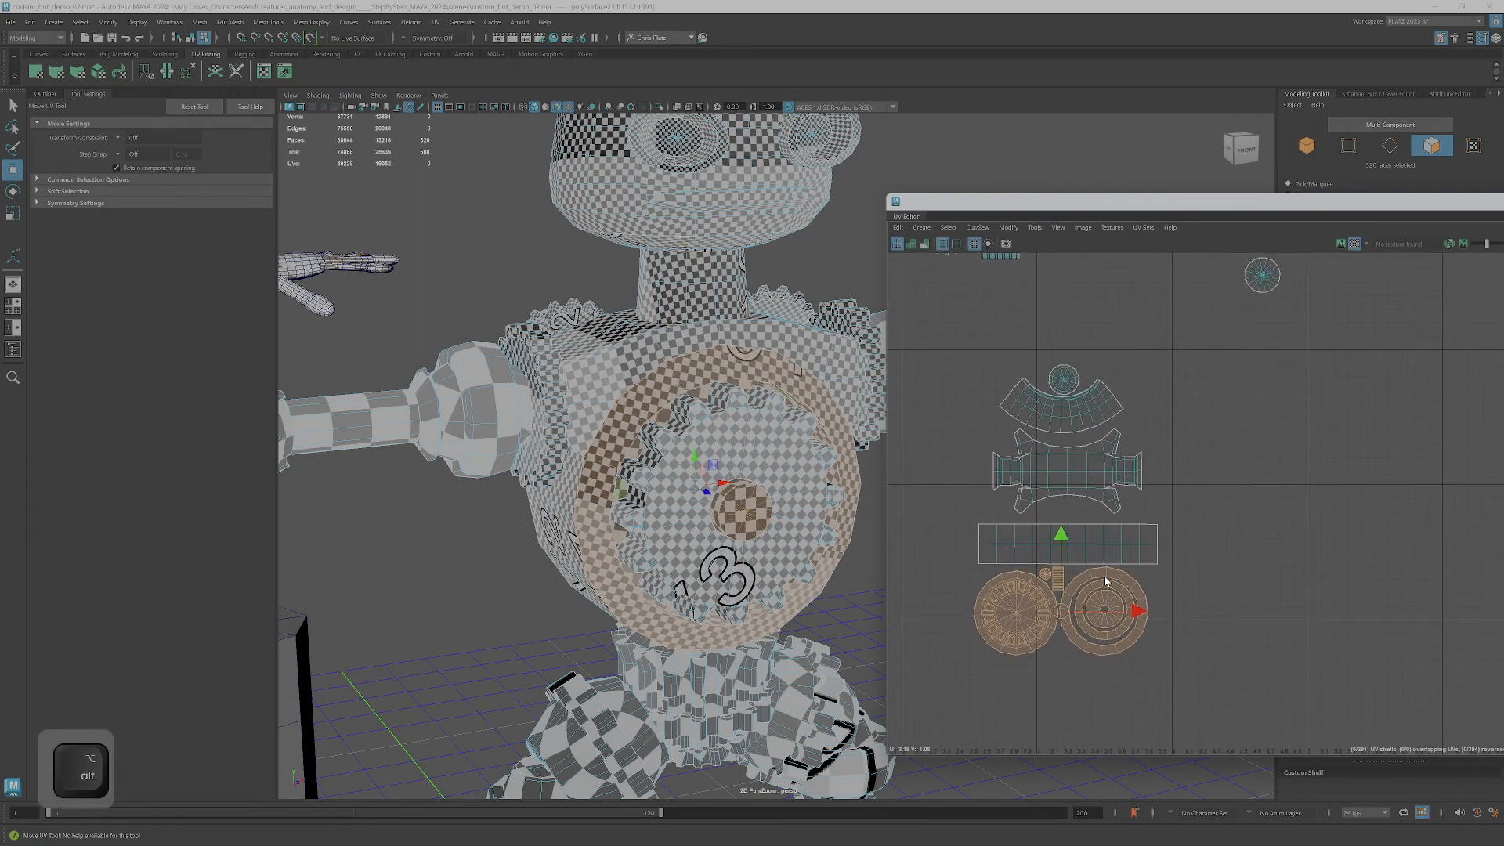
# - Nudge the curved neck shell and the small disc above it into line with the torso shells below
pyautogui.click(1056, 413)
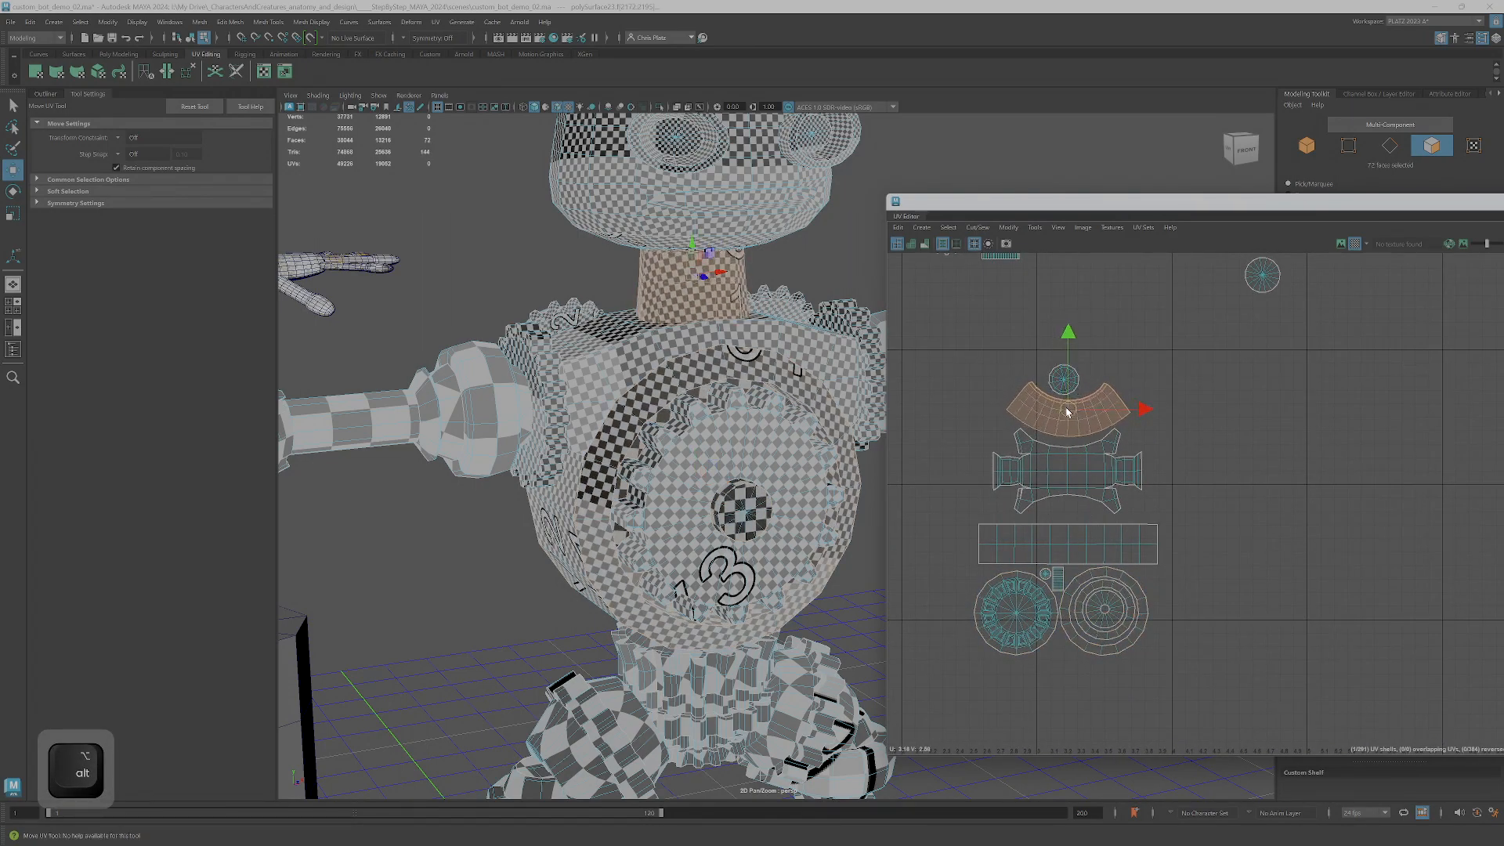
pyautogui.moveTo(1066, 411); pyautogui.dragTo(1067, 415)
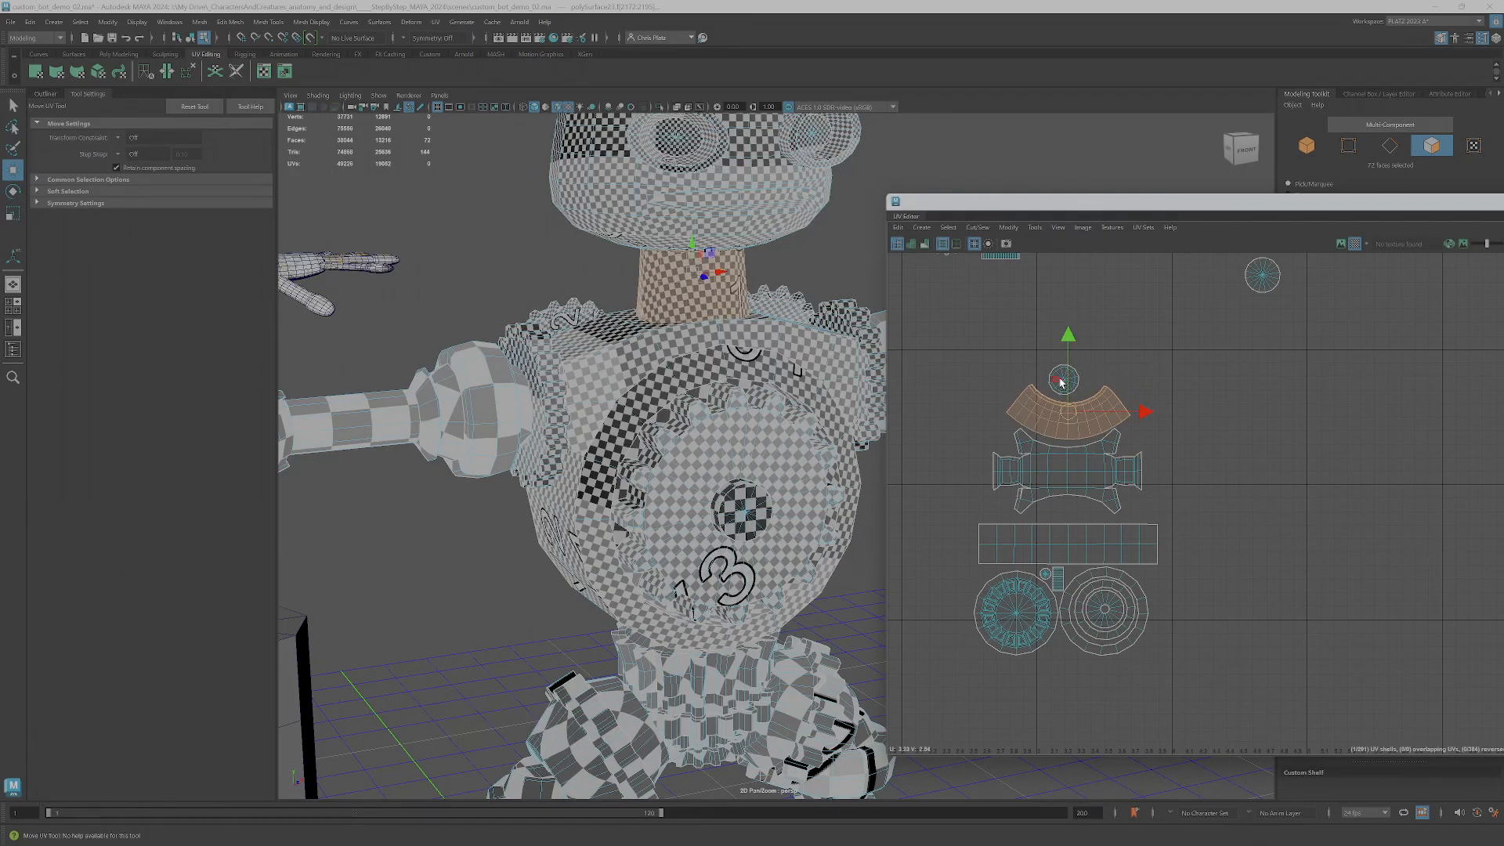
pyautogui.click(1062, 381)
pyautogui.moveTo(1067, 381); pyautogui.dragTo(1072, 387)
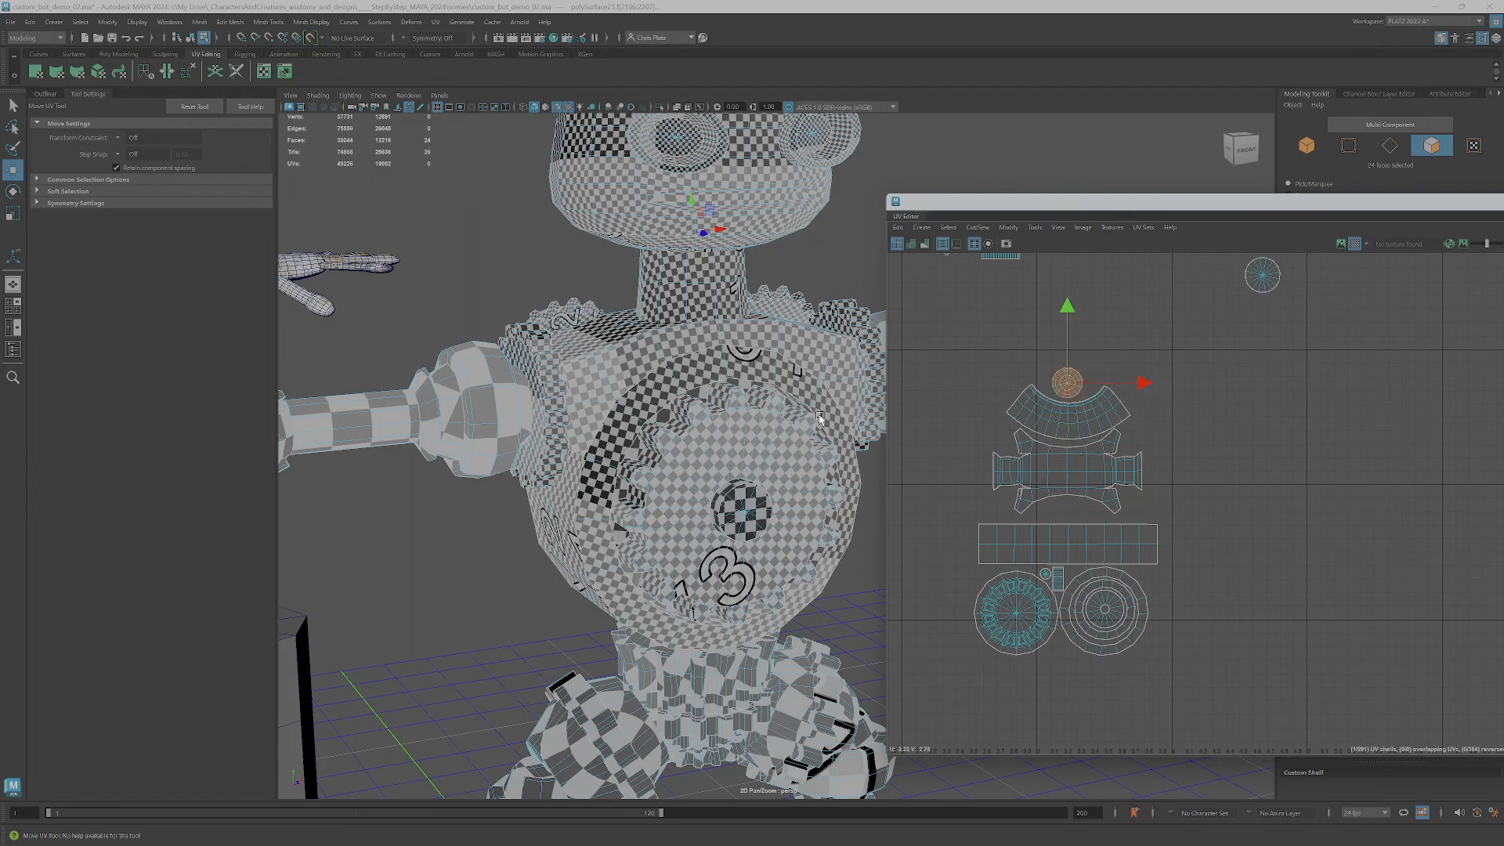
# - Select the stray disc shell and isolate it on the model to identify which head part it belongs to, then end the isolation
pyautogui.keyDown('alt'); pyautogui.moveTo(819, 418); pyautogui.dragTo(755, 531, button='right'); pyautogui.keyUp('alt')
pyautogui.keyDown('alt'); pyautogui.moveTo(755, 531); pyautogui.dragTo(748, 567, button='middle'); pyautogui.keyUp('alt')
pyautogui.click(1262, 275)
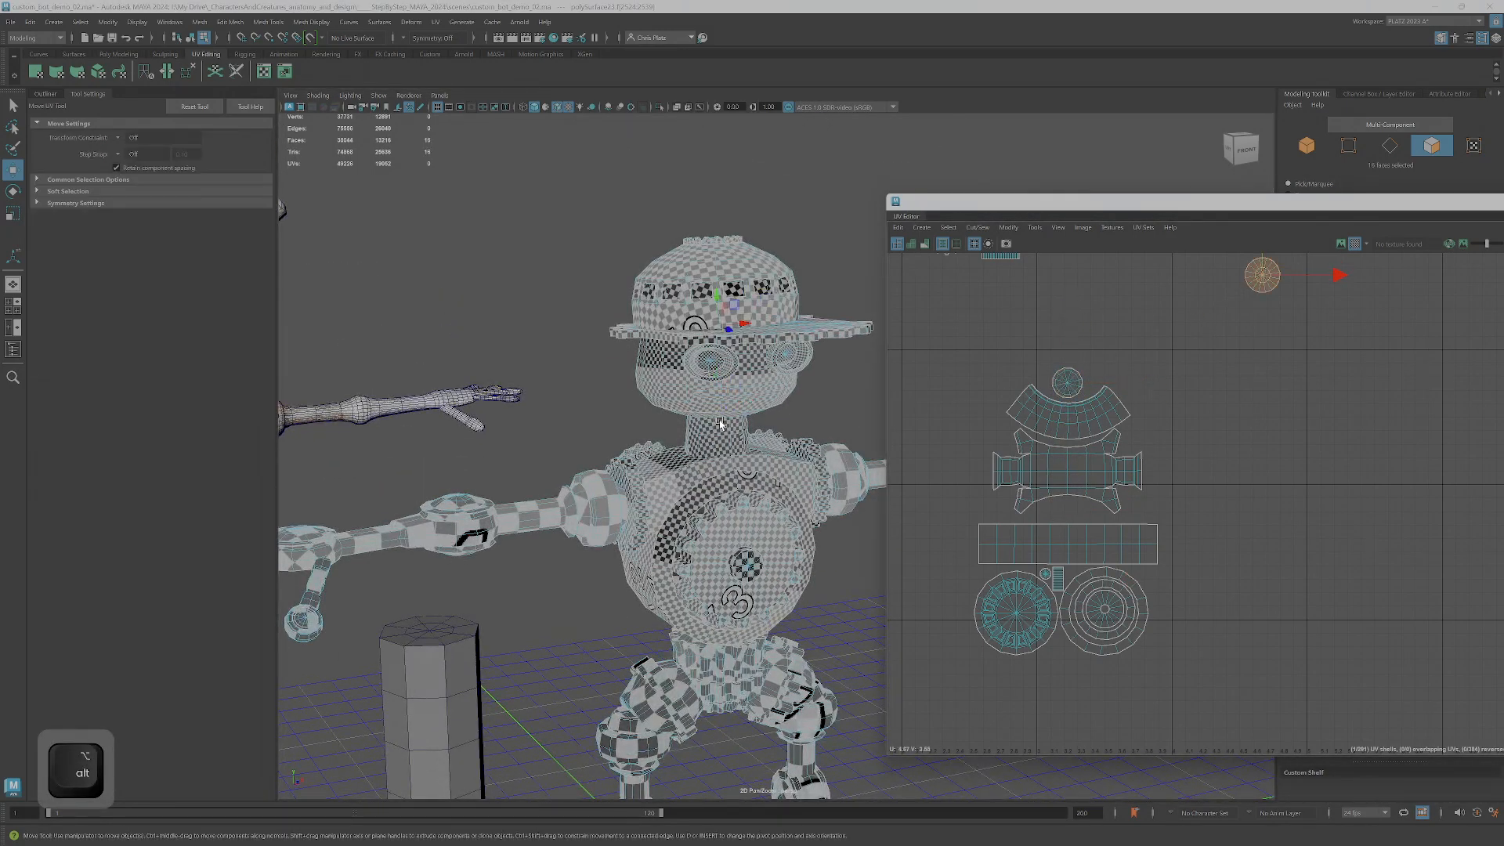
pyautogui.moveTo(719, 422)
pyautogui.keyDown('alt'); pyautogui.mouseDown()
pyautogui.moveTo(709, 392)
pyautogui.moveTo(705, 415)
pyautogui.mouseUp(); pyautogui.keyUp('alt')
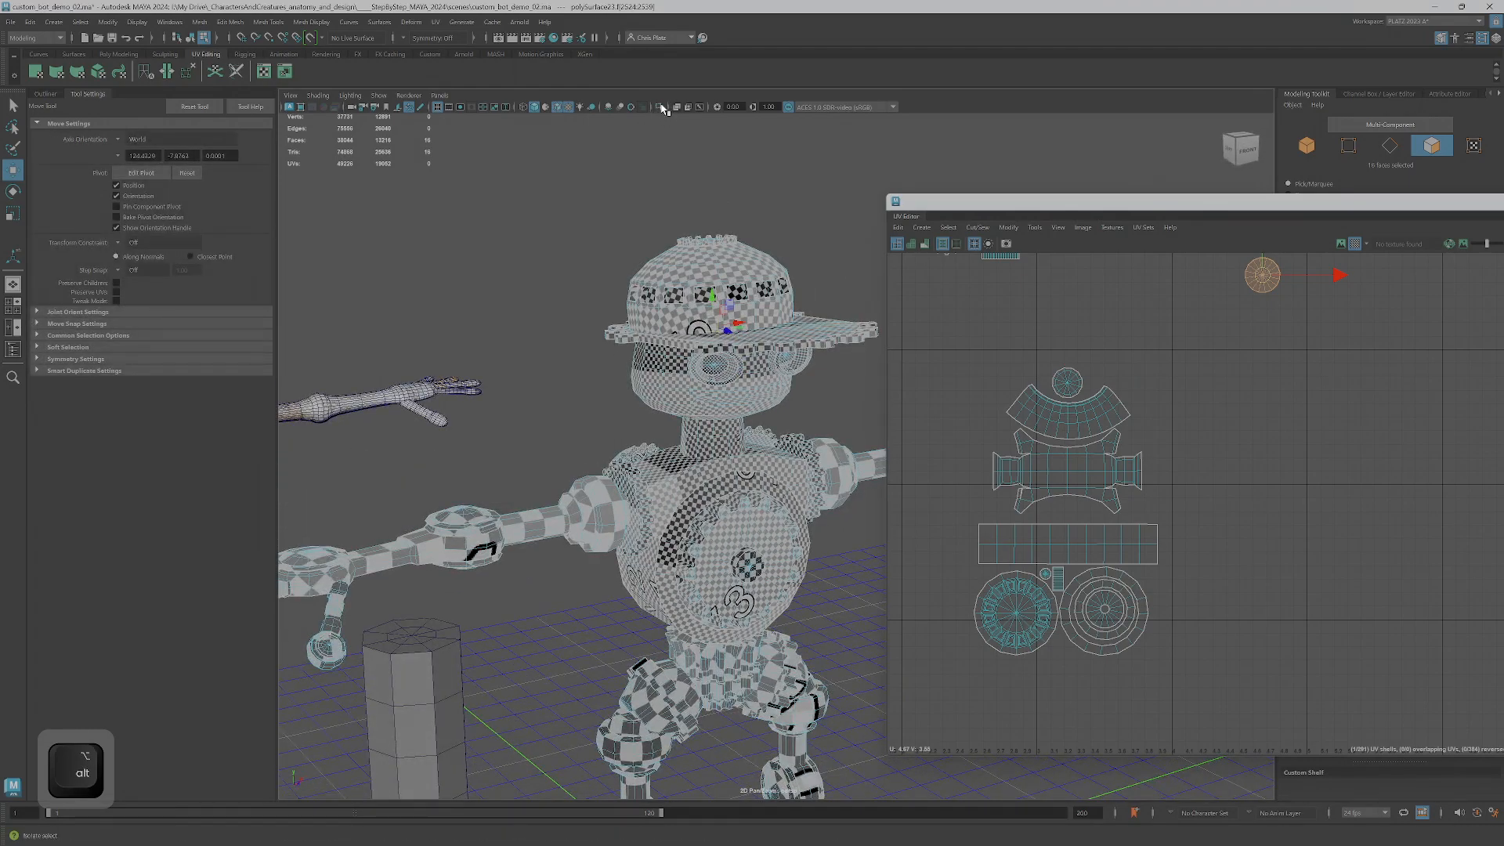
pyautogui.click(660, 107)
pyautogui.keyDown('alt'); pyautogui.moveTo(668, 131); pyautogui.dragTo(682, 228); pyautogui.keyUp('alt')
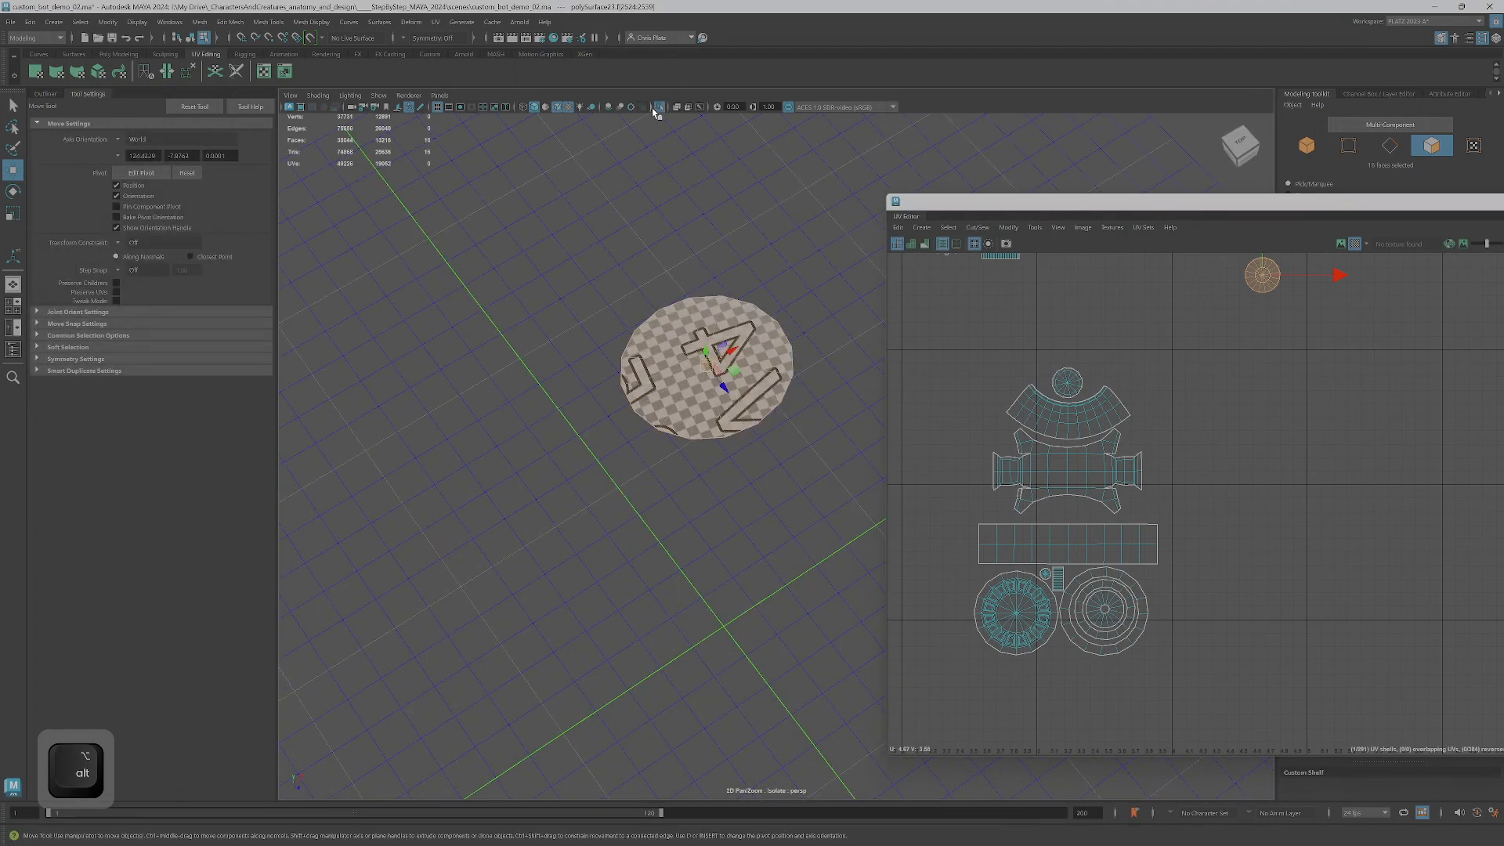
pyautogui.click(659, 106)
pyautogui.keyDown('alt'); pyautogui.moveTo(697, 329); pyautogui.dragTo(748, 195); pyautogui.keyUp('alt')
# - Move the stray head disc shell over to the gear-edged head shells and scale it up slightly
pyautogui.scroll(-4, 1234, 471)
pyautogui.keyDown('alt'); pyautogui.moveTo(1235, 472); pyautogui.dragTo(1216, 603, button='middle'); pyautogui.keyUp('alt')
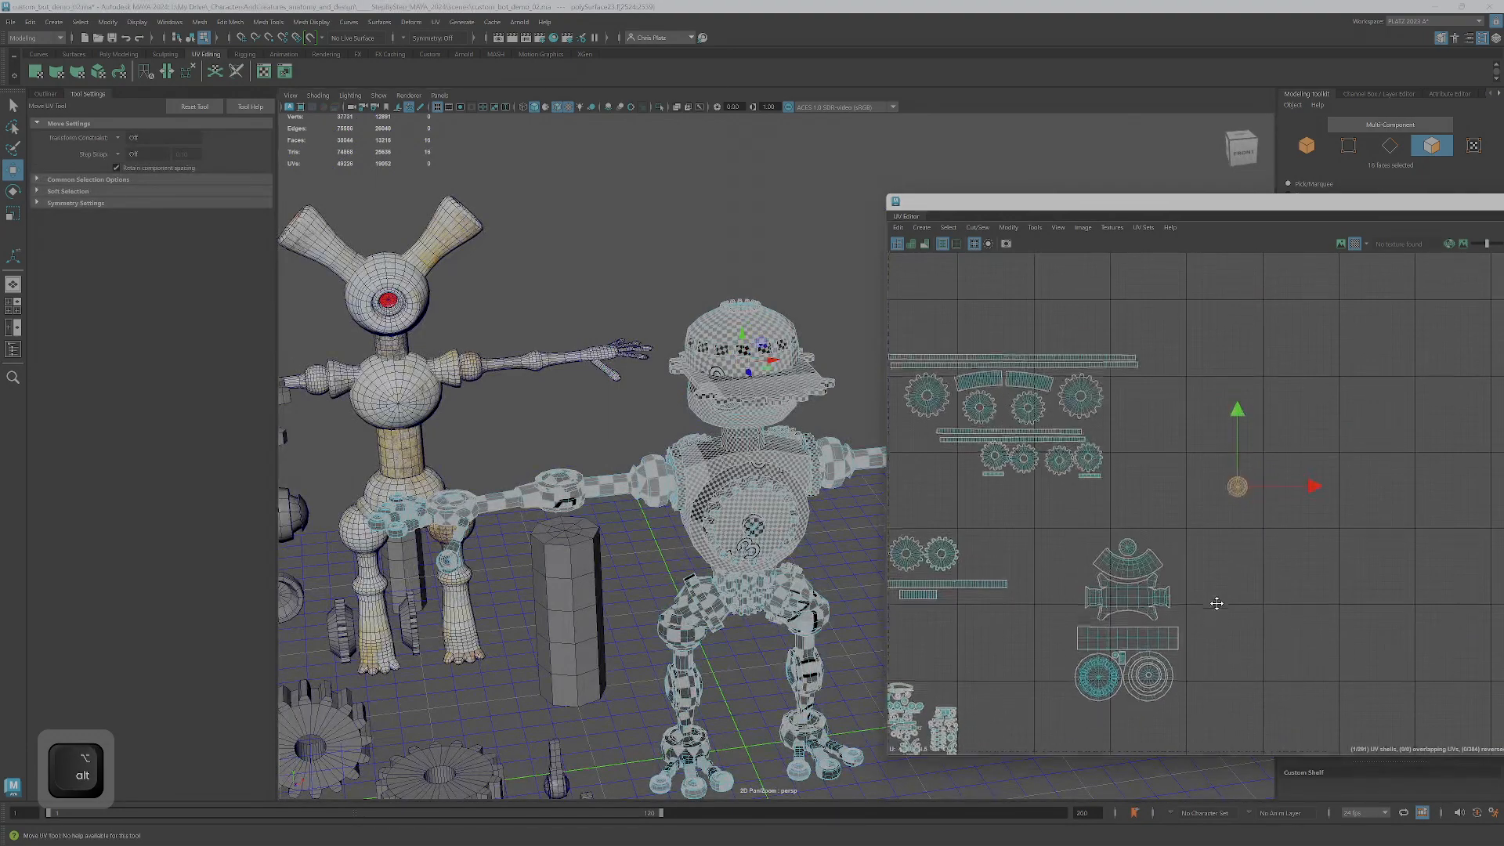
pyautogui.keyDown('alt'); pyautogui.moveTo(1128, 460); pyautogui.dragTo(1202, 469, button='middle'); pyautogui.keyUp('alt')
pyautogui.scroll(-3, 1223, 485)
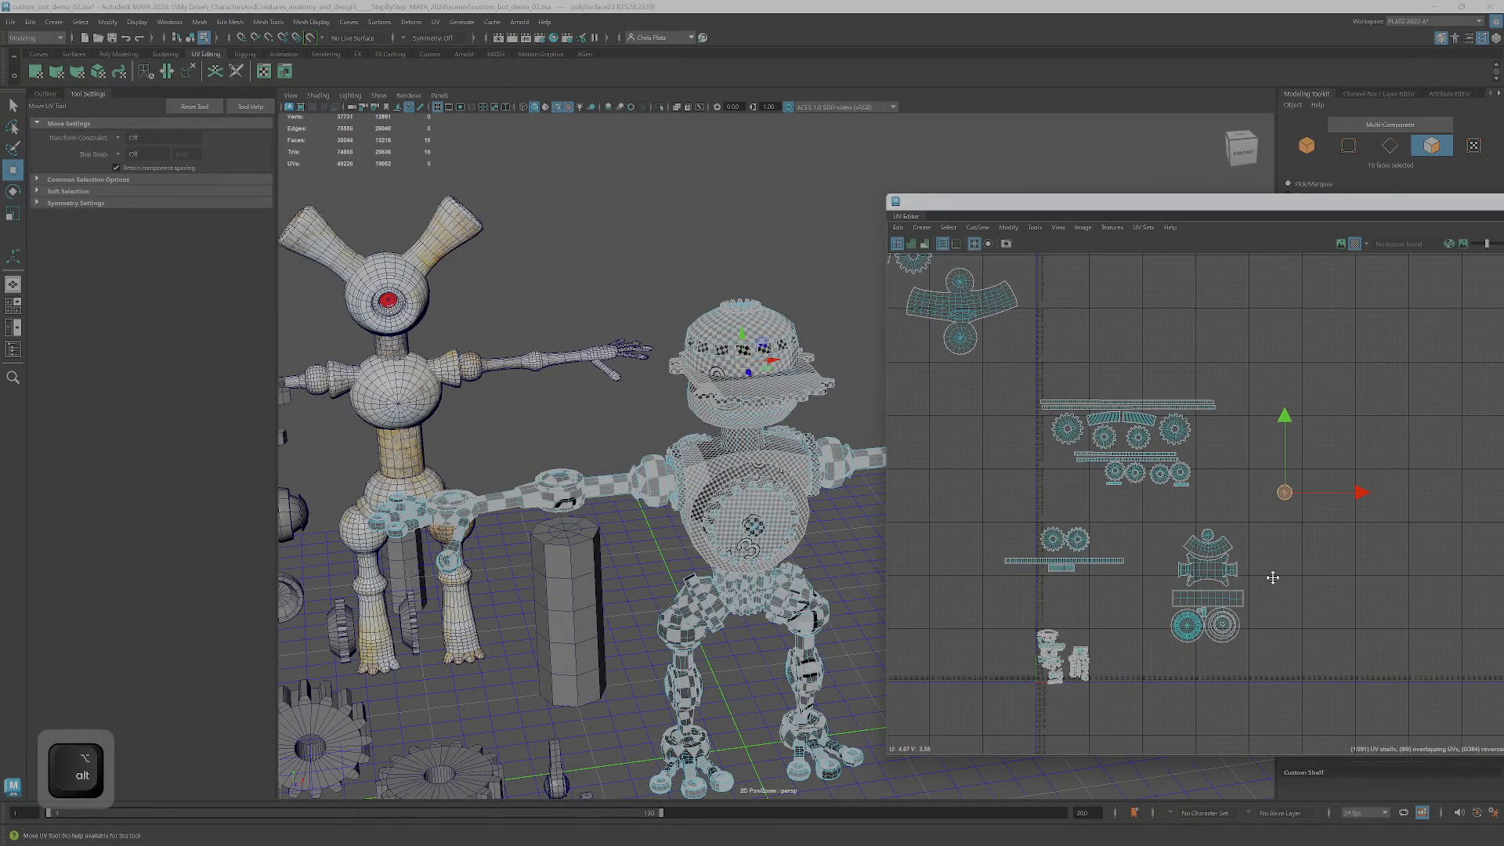
pyautogui.keyDown('alt'); pyautogui.moveTo(1272, 577); pyautogui.dragTo(1281, 704, button='middle'); pyautogui.keyUp('alt')
pyautogui.scroll(-2, 1293, 641)
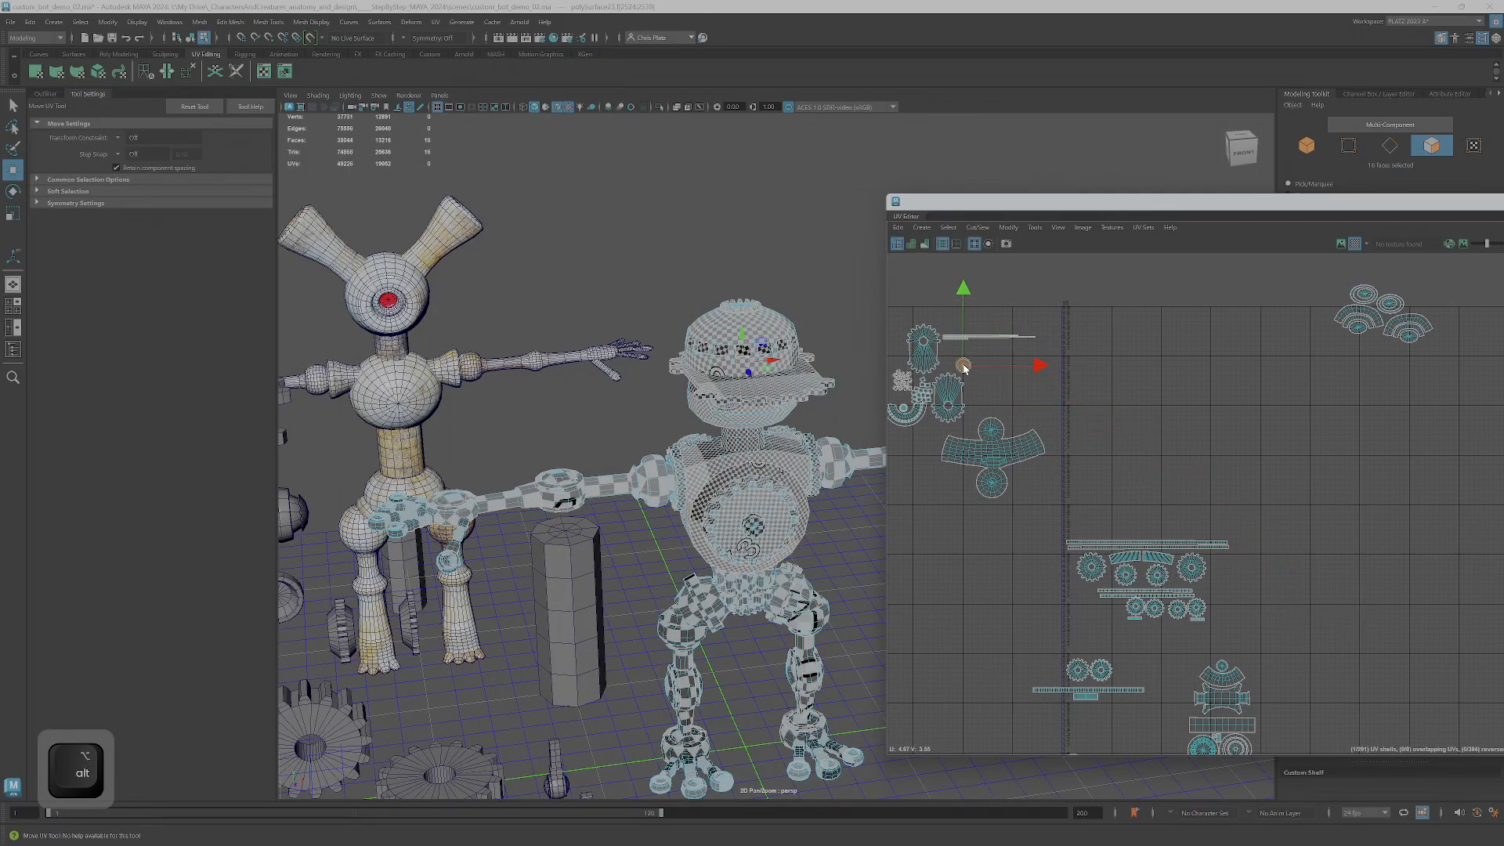
pyautogui.scroll(2, 939, 361)
pyautogui.press('r')
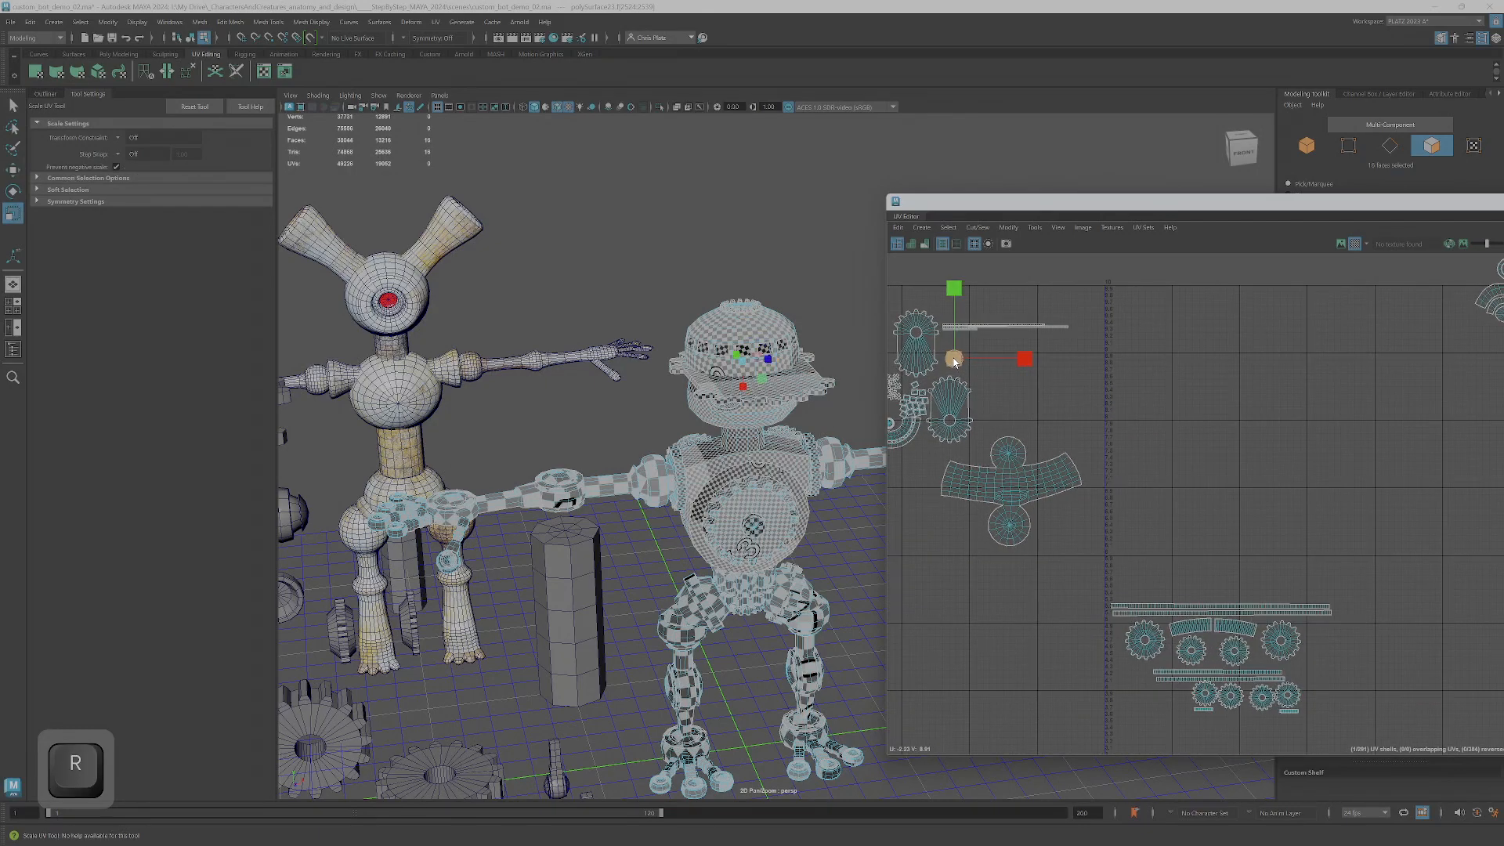
pyautogui.press('w')
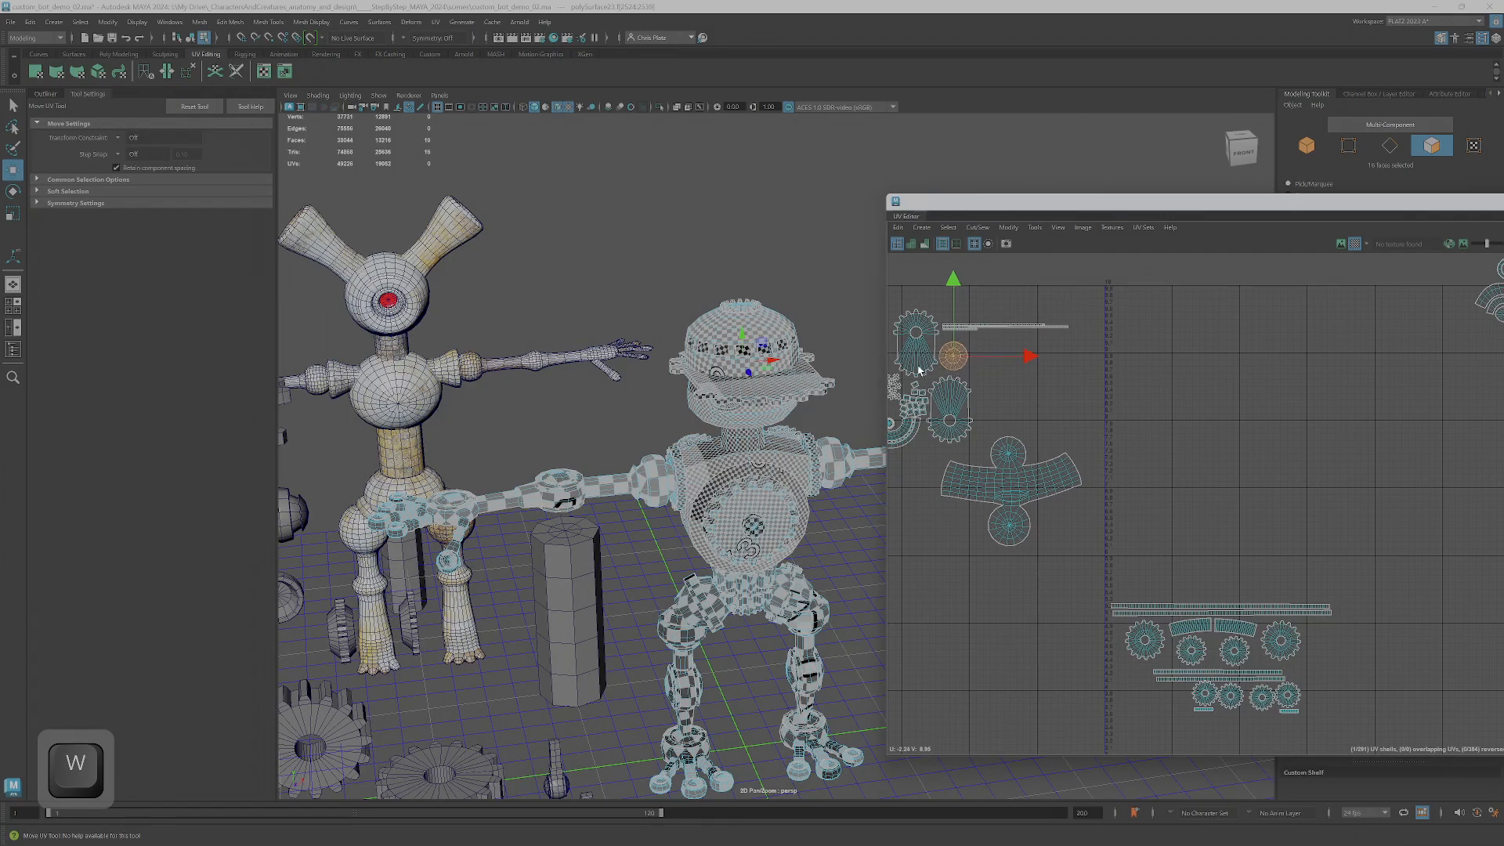
# - Select the full UV shells of the two larger shoulder gears on the robot's back
pyautogui.moveTo(769, 369)
pyautogui.keyDown('alt'); pyautogui.mouseDown()
pyautogui.moveTo(770, 343)
pyautogui.moveTo(778, 362)
pyautogui.mouseUp(); pyautogui.keyUp('alt')
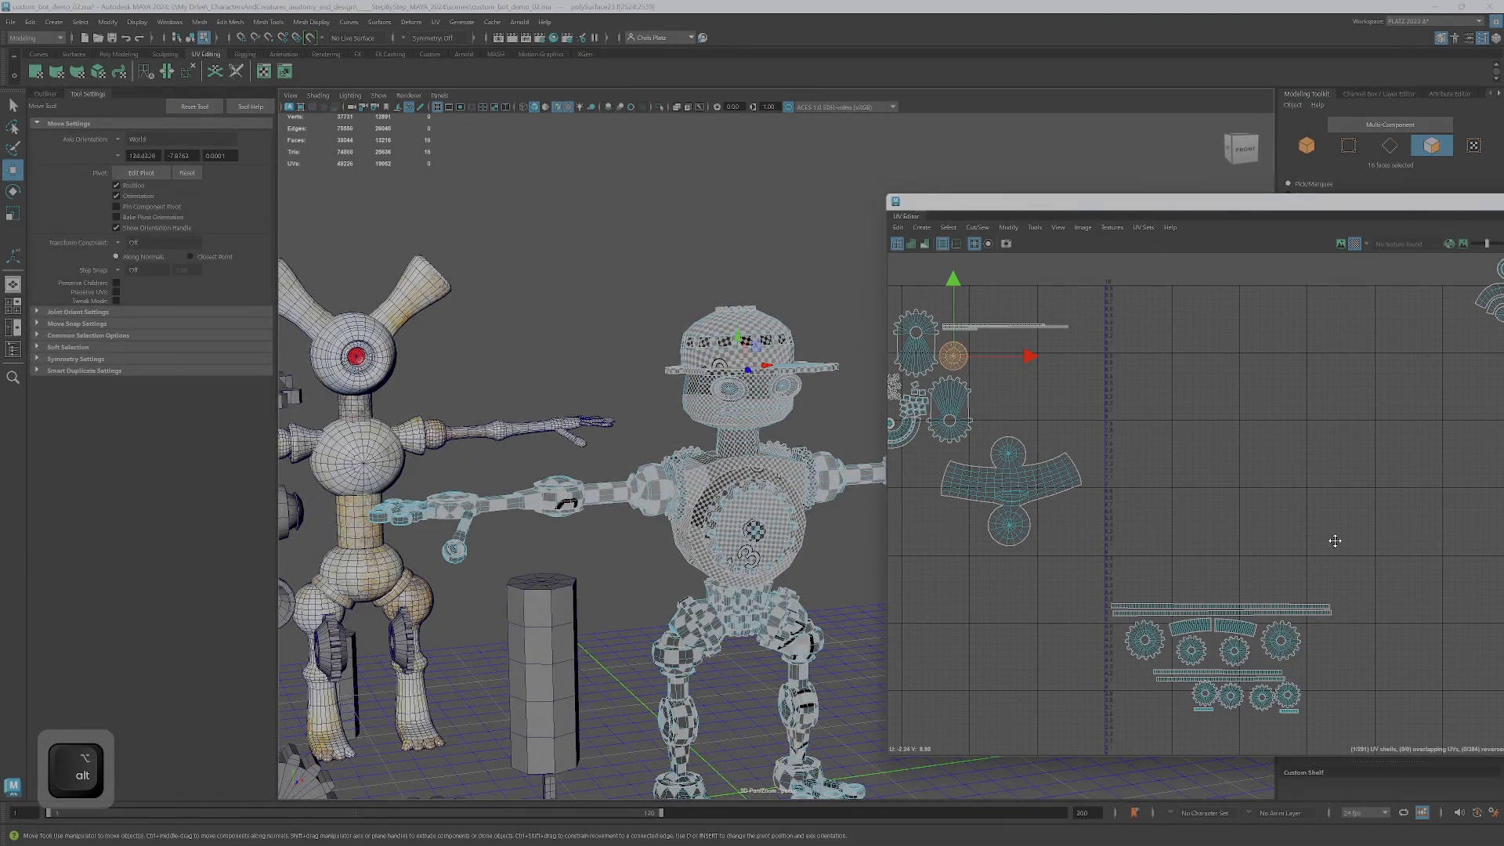
pyautogui.keyDown('alt'); pyautogui.moveTo(1335, 541); pyautogui.dragTo(1139, 440, button='middle'); pyautogui.keyUp('alt')
pyautogui.moveTo(1437, 599); pyautogui.dragTo(1440, 600)
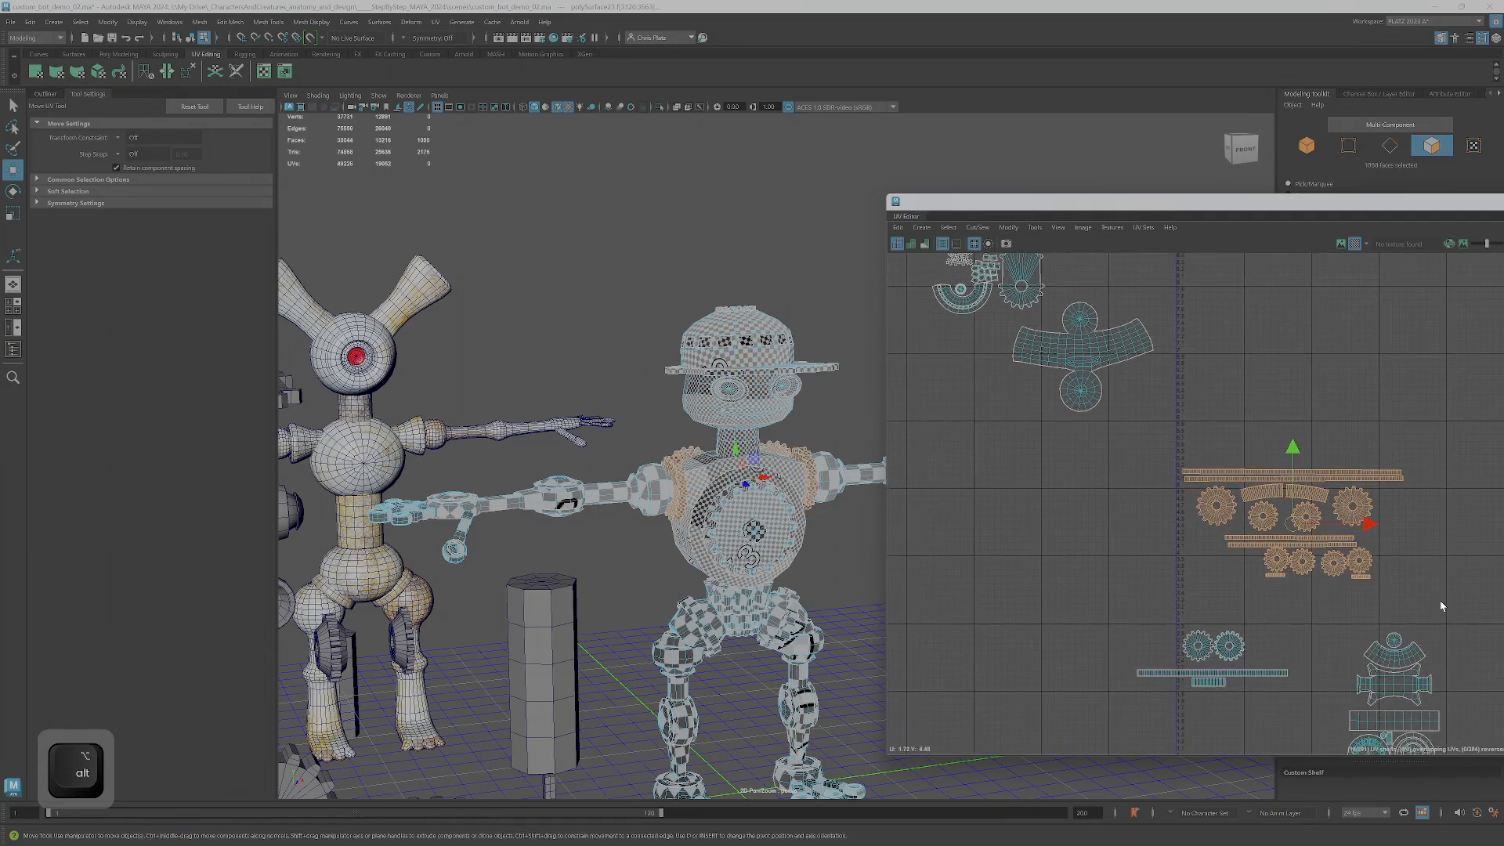
pyautogui.keyDown('alt'); pyautogui.moveTo(862, 540); pyautogui.dragTo(684, 486); pyautogui.keyUp('alt')
pyautogui.scroll(4, 672, 509)
pyautogui.doubleClick(676, 533)
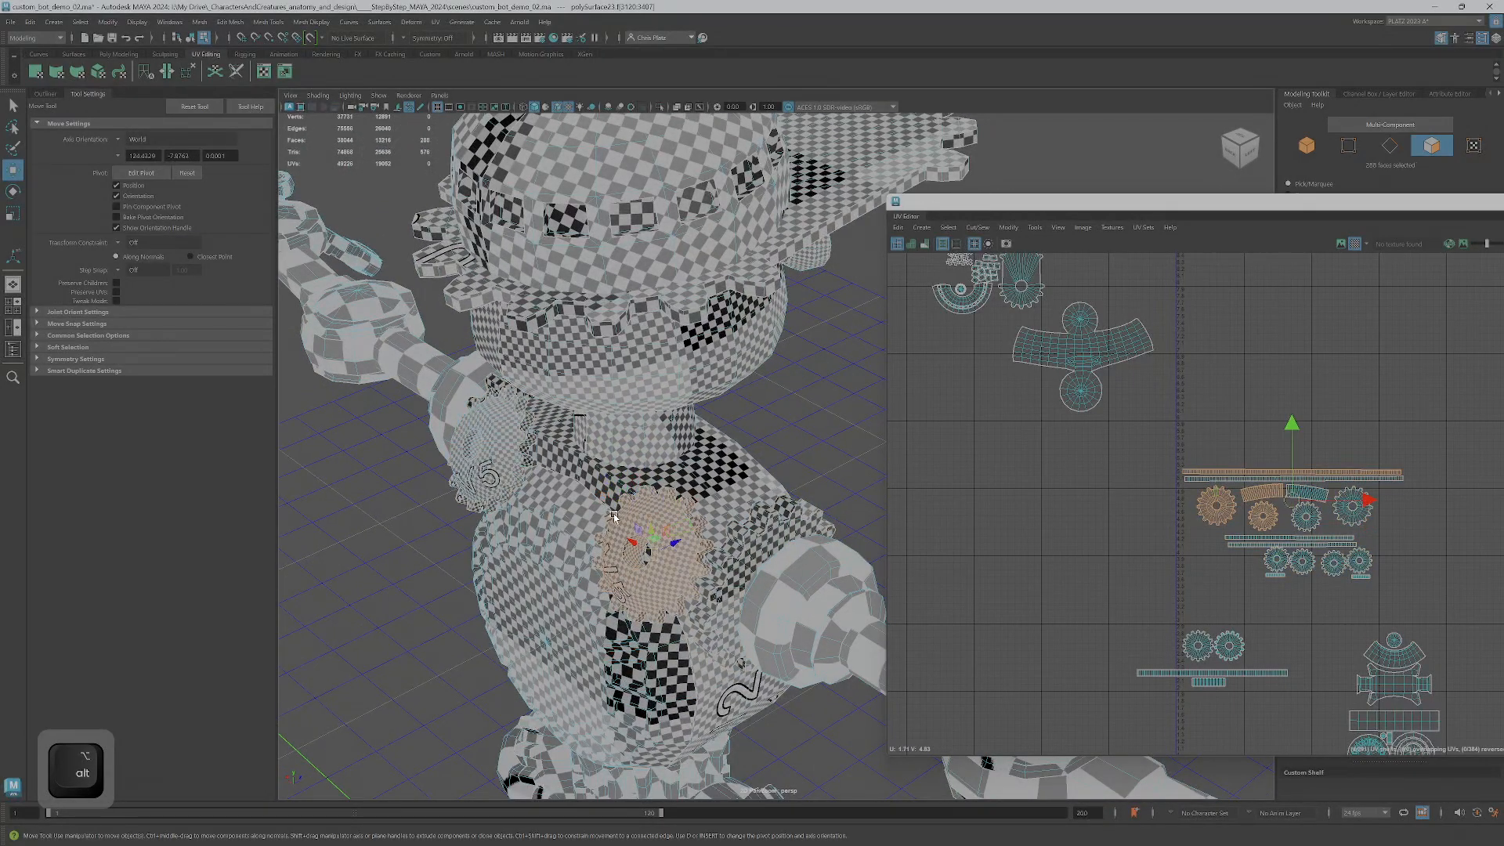
pyautogui.keyDown('ctrl'); pyautogui.keyDown('shift'); pyautogui.doubleClick(506, 441); pyautogui.keyUp('shift'); pyautogui.keyUp('ctrl')
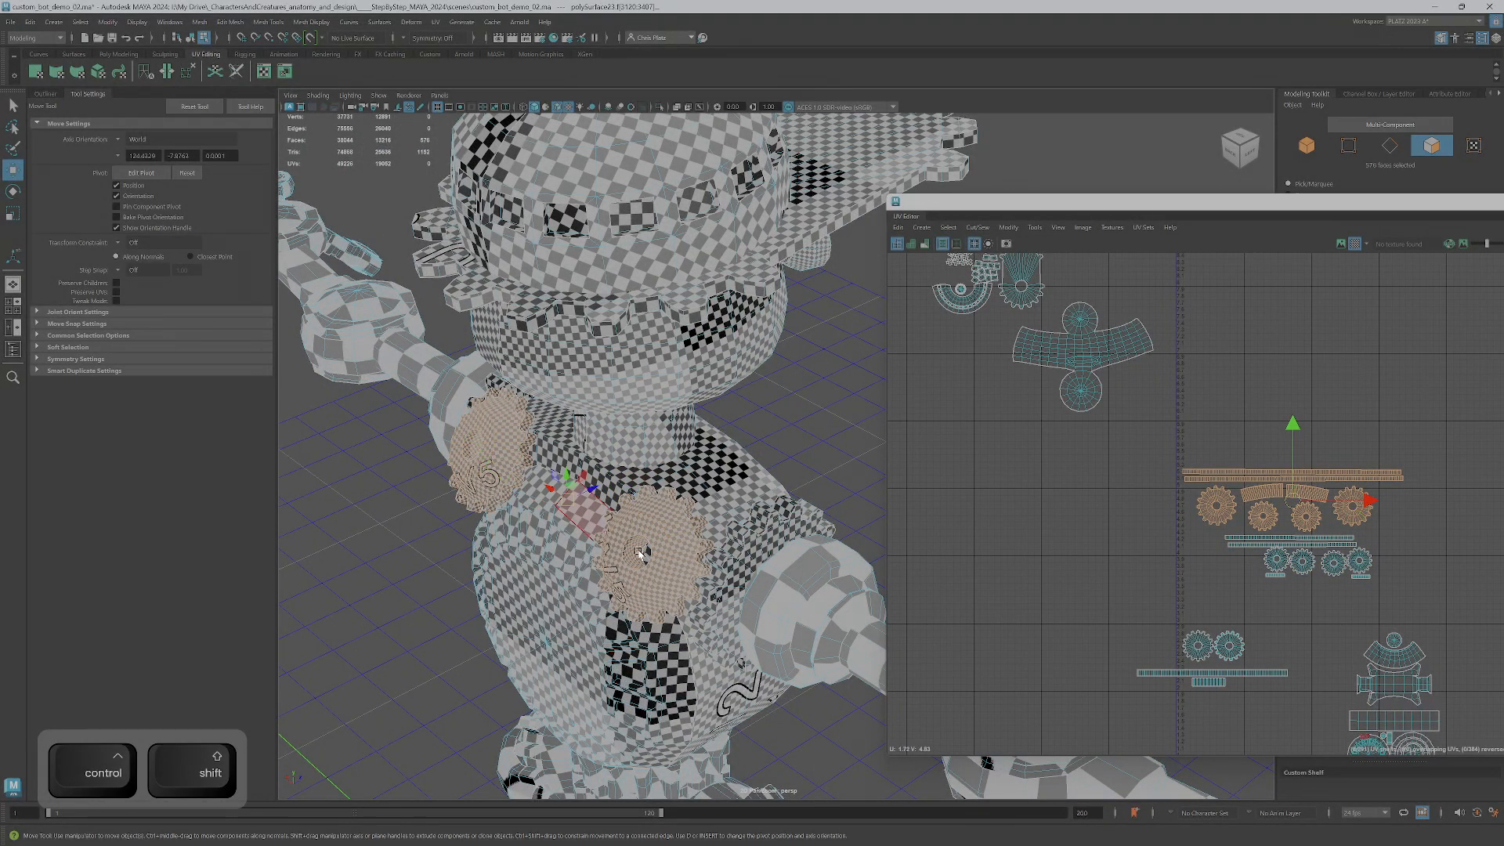
# - Scale the two back shoulder gears' shells down uniformly and compare their checker density with the torso
pyautogui.keyDown('alt'); pyautogui.moveTo(640, 553); pyautogui.dragTo(665, 491); pyautogui.keyUp('alt')
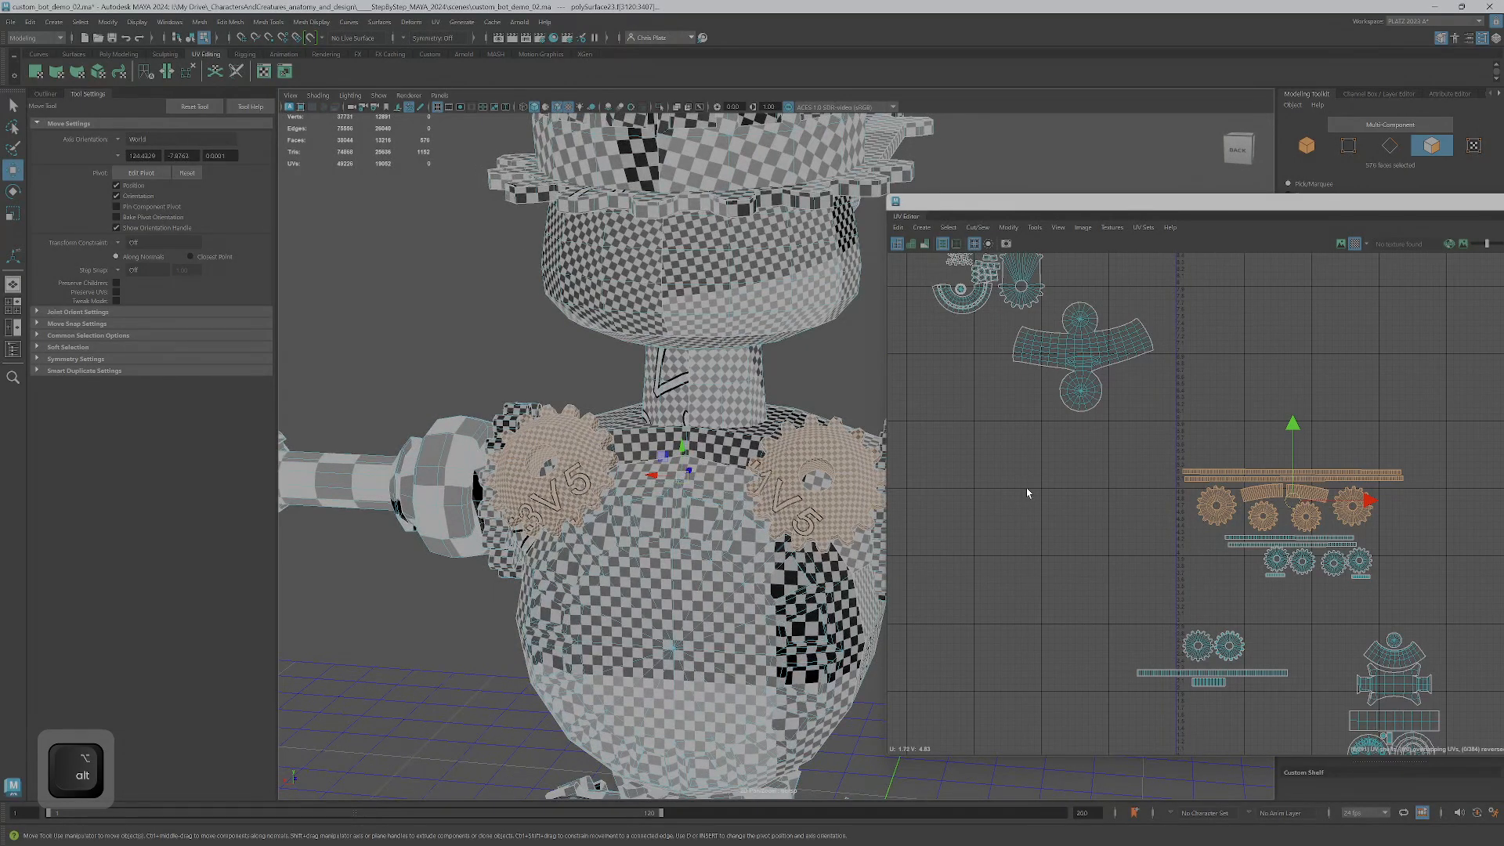
pyautogui.press('r')
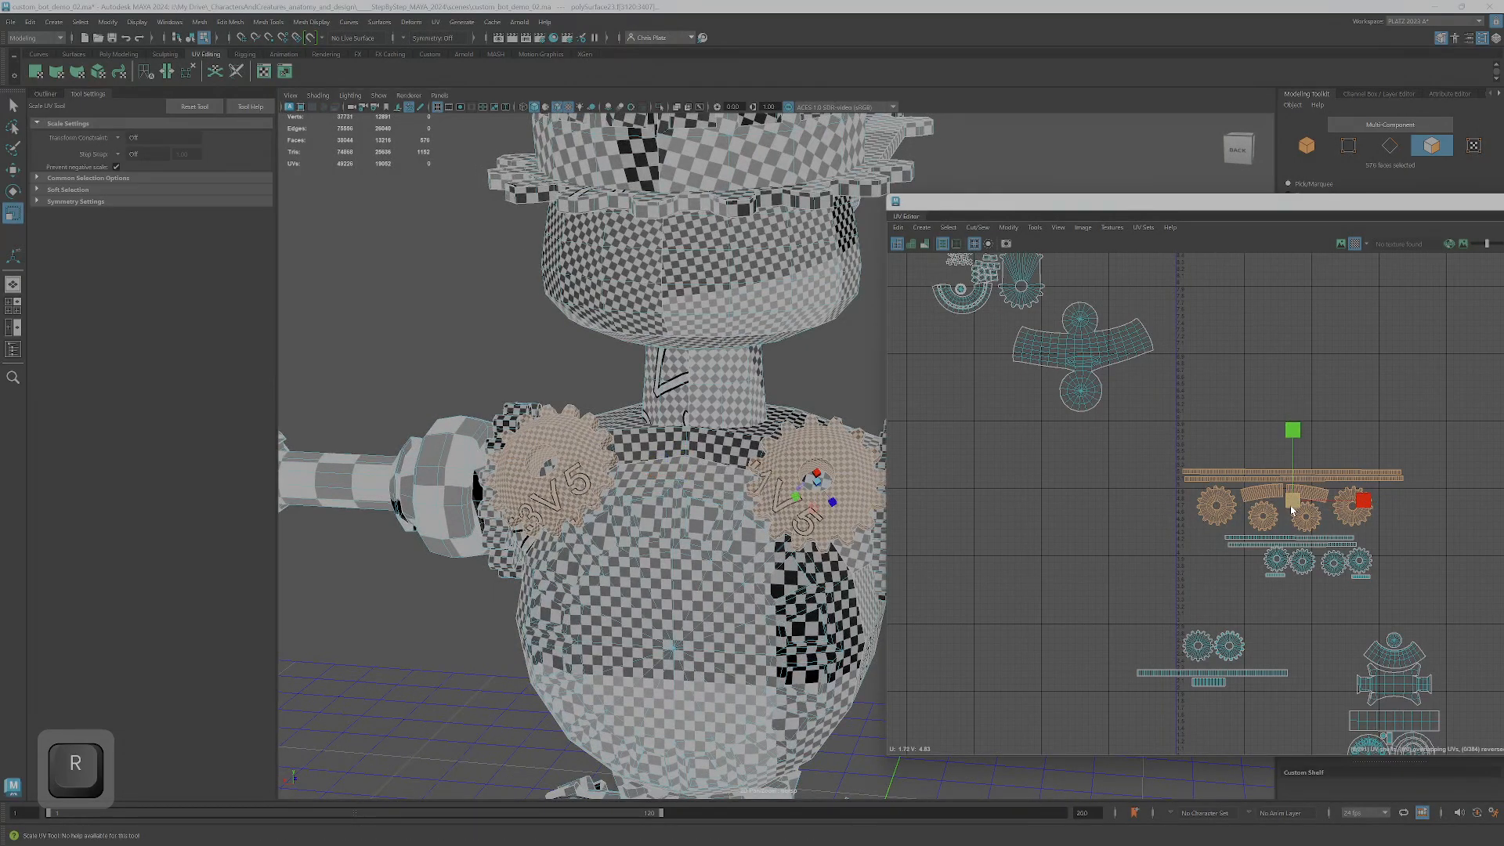
pyautogui.moveTo(1298, 506); pyautogui.dragTo(1261, 561)
pyautogui.keyDown('alt'); pyautogui.moveTo(816, 553); pyautogui.dragTo(764, 557); pyautogui.keyUp('alt')
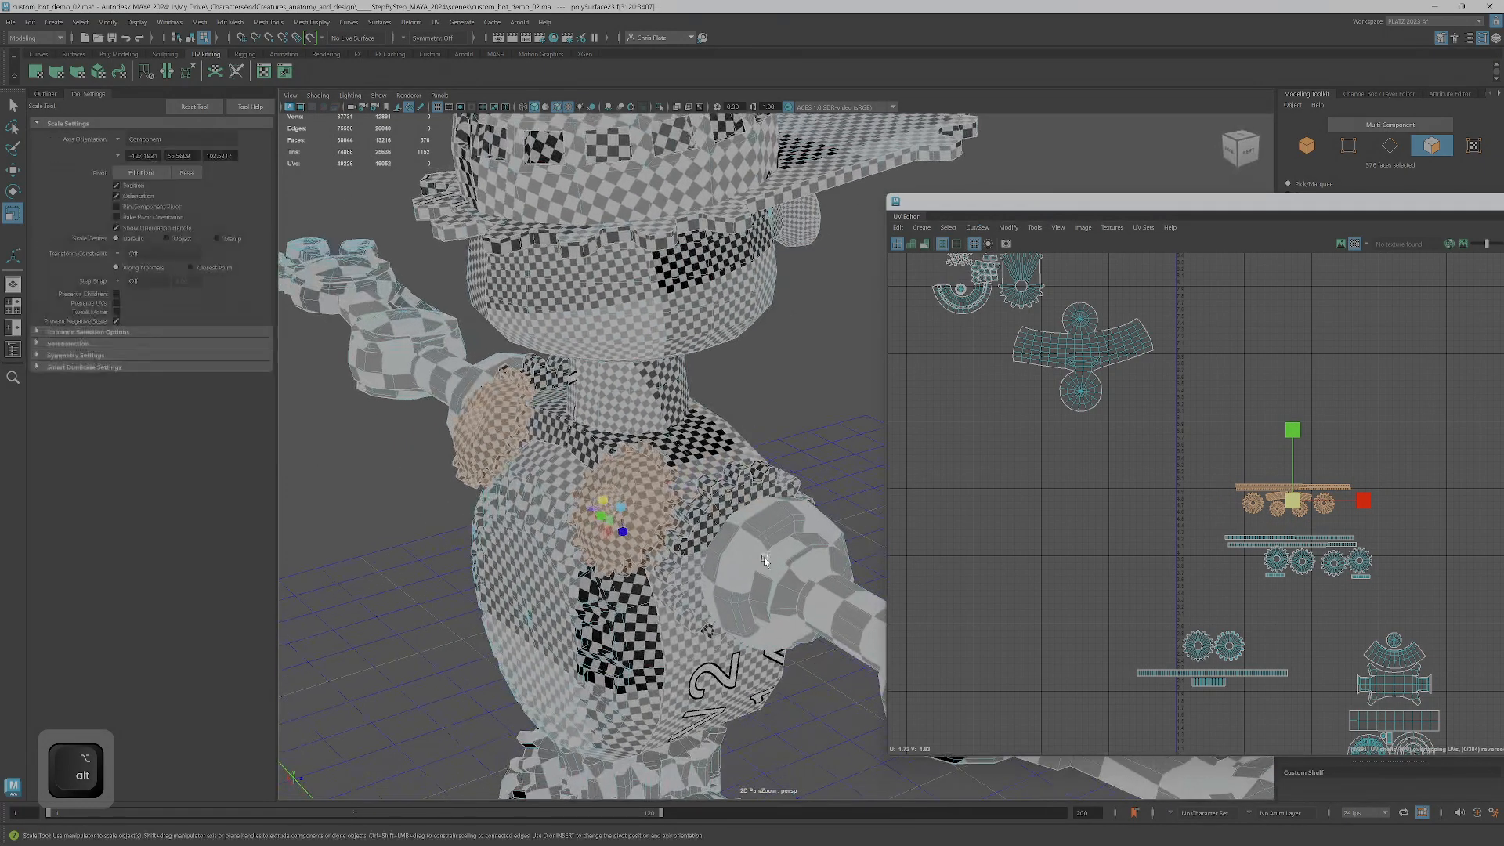
# - Move the two back shoulder gears' shells down close to the other shoulder-gear shells and select both groups together
pyautogui.scroll(3, 764, 556)
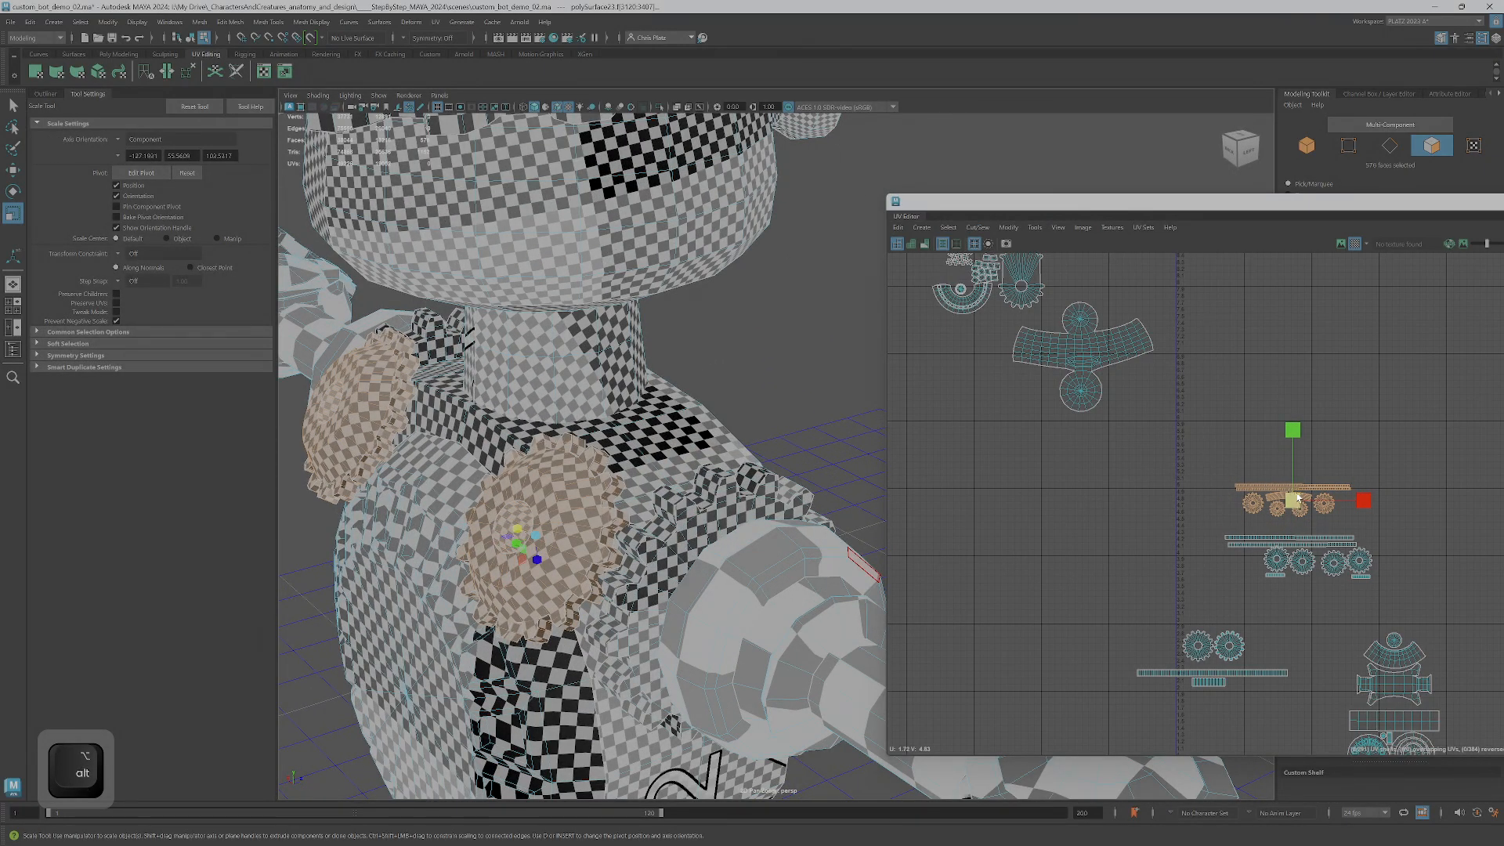
pyautogui.press('w')
pyautogui.moveTo(1295, 502); pyautogui.dragTo(1446, 607)
pyautogui.scroll(2, 1281, 529)
pyautogui.scroll(1, 1286, 531)
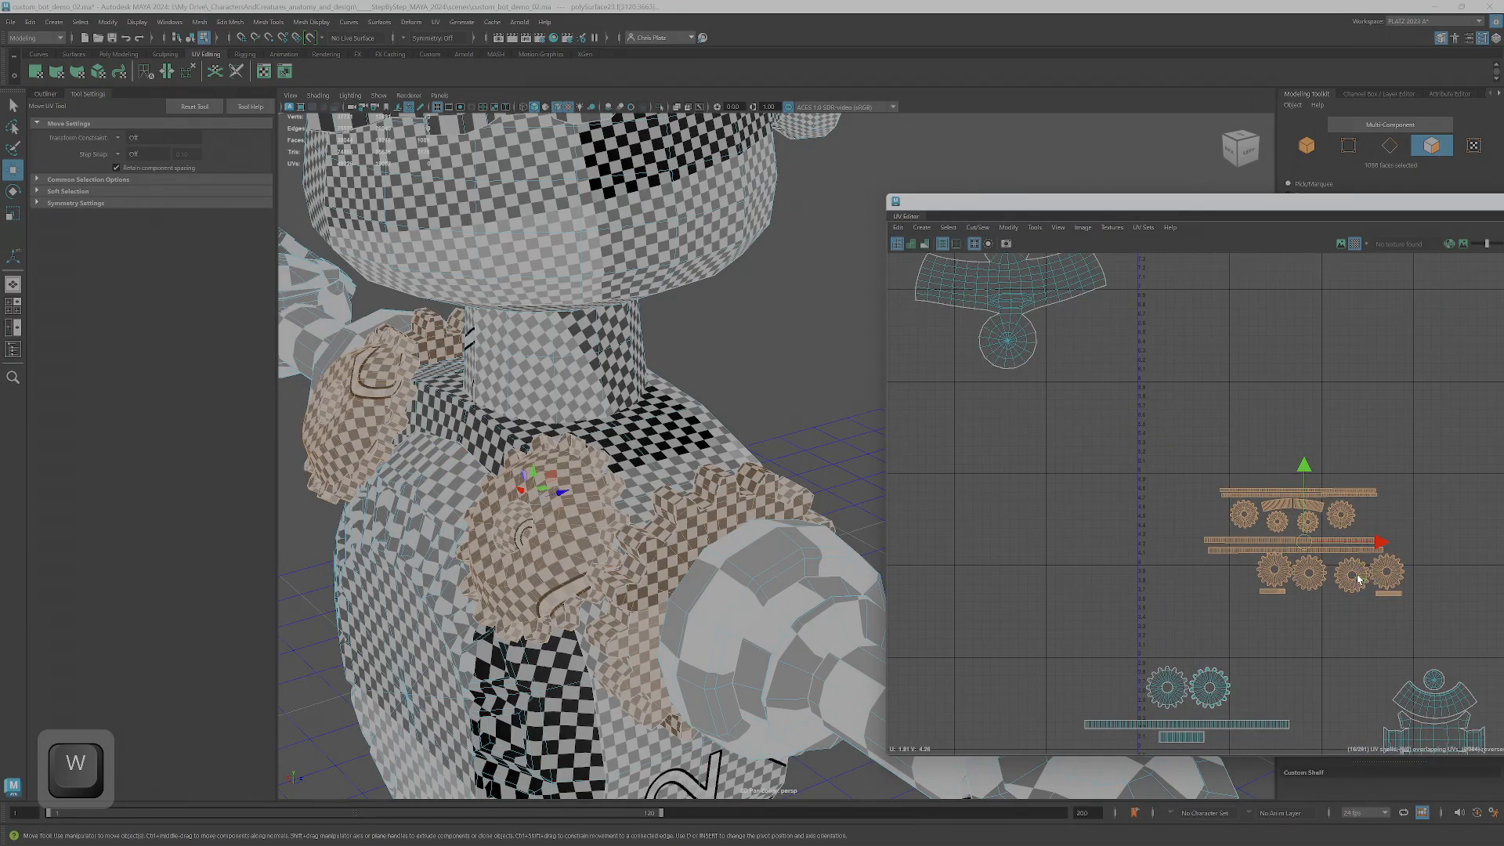
# - Move the combined shoulder-gear shells into the empty UV space on the far side of the chest gear's shells
pyautogui.scroll(-2, 1358, 573)
pyautogui.scroll(-3, 1354, 573)
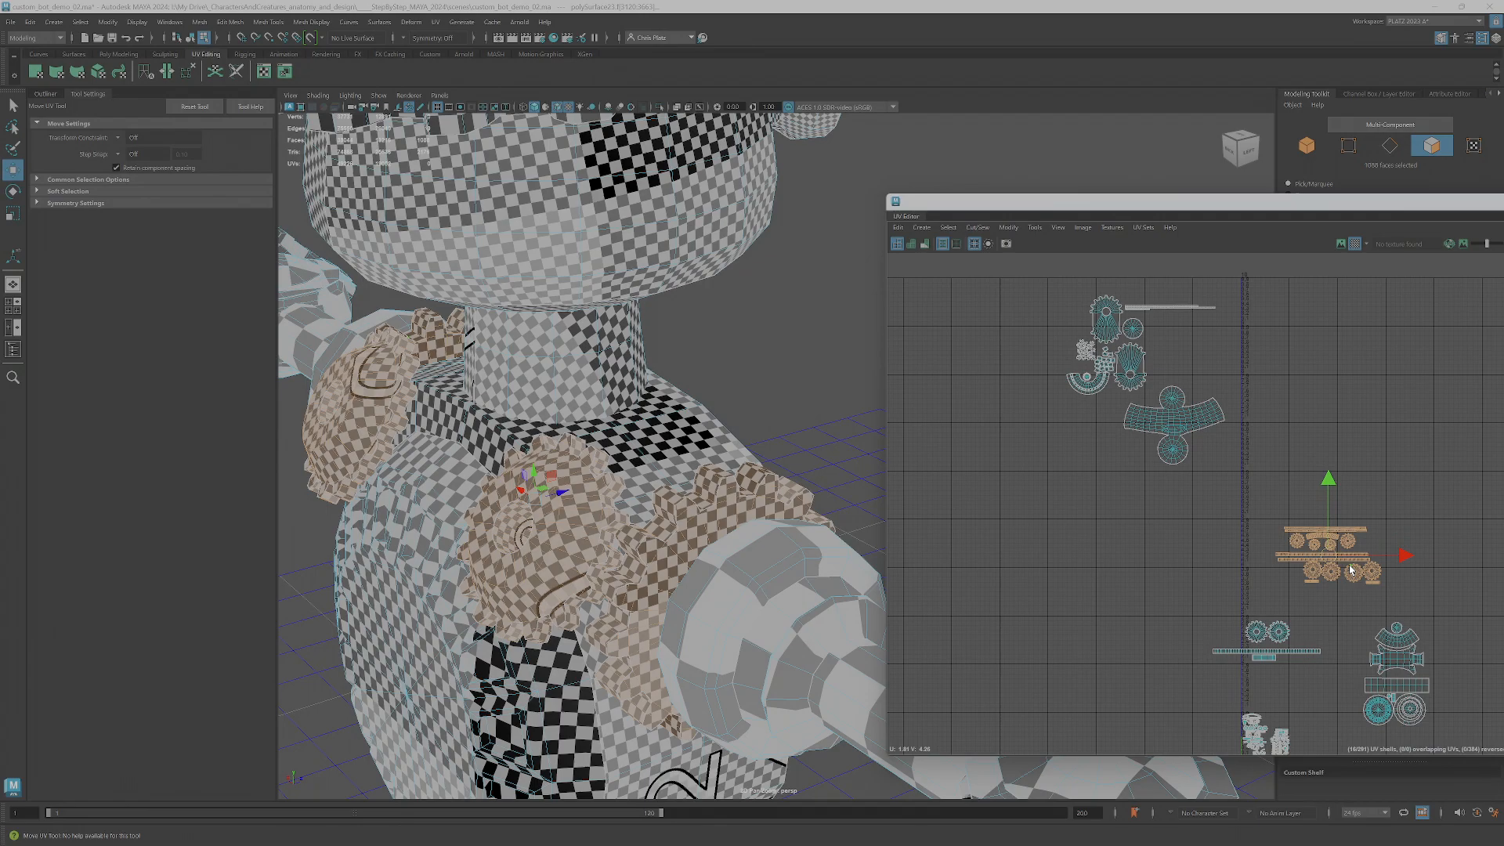
pyautogui.keyDown('alt'); pyautogui.moveTo(1346, 588); pyautogui.dragTo(1225, 429, button='middle'); pyautogui.keyUp('alt')
pyautogui.keyDown('alt'); pyautogui.moveTo(1224, 429); pyautogui.dragTo(1251, 453, button='right'); pyautogui.keyUp('alt')
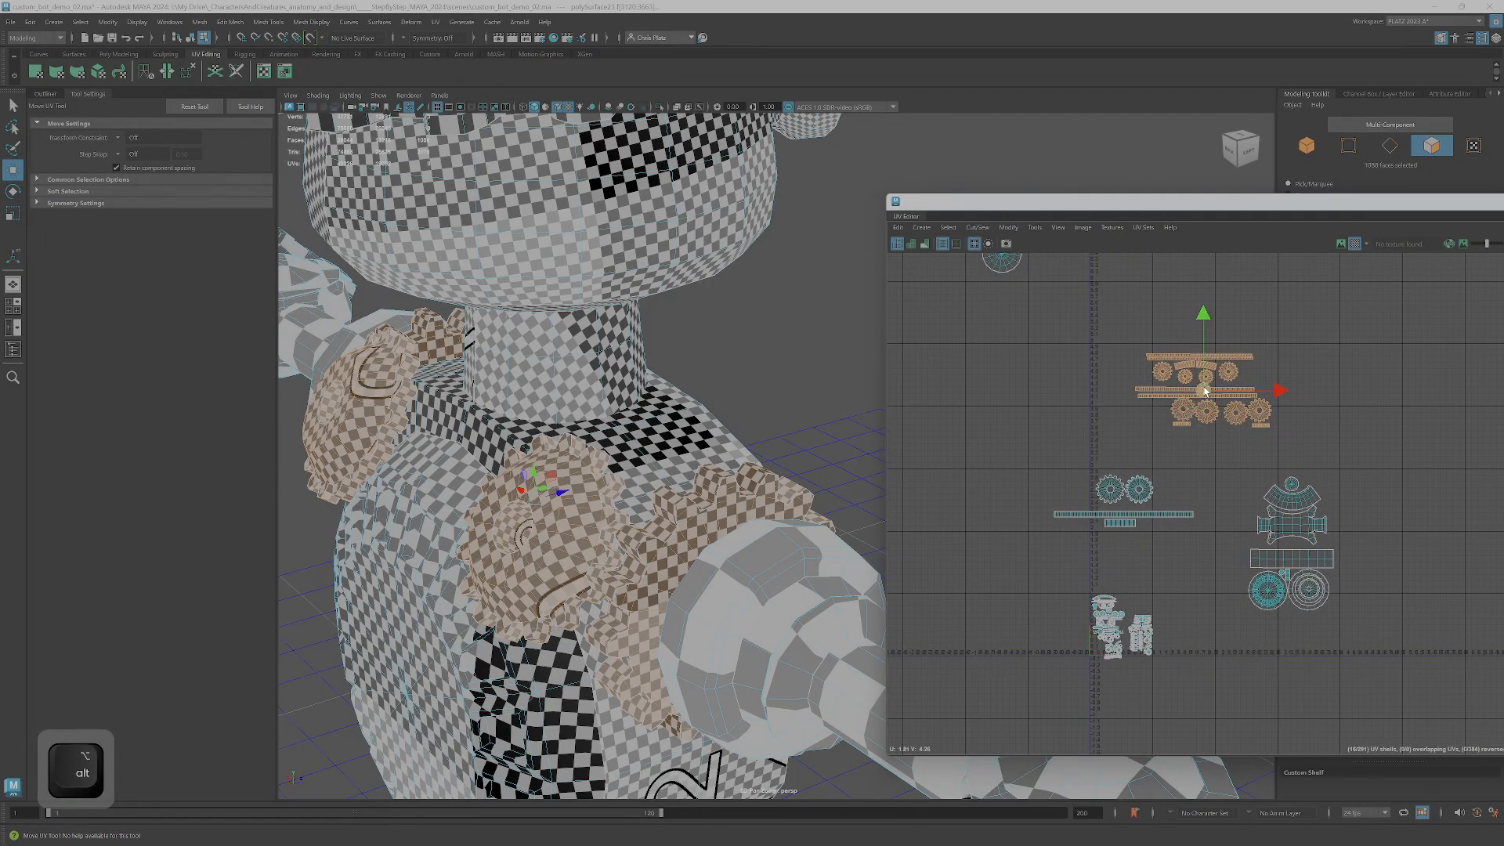
pyautogui.moveTo(1203, 390); pyautogui.dragTo(938, 499)
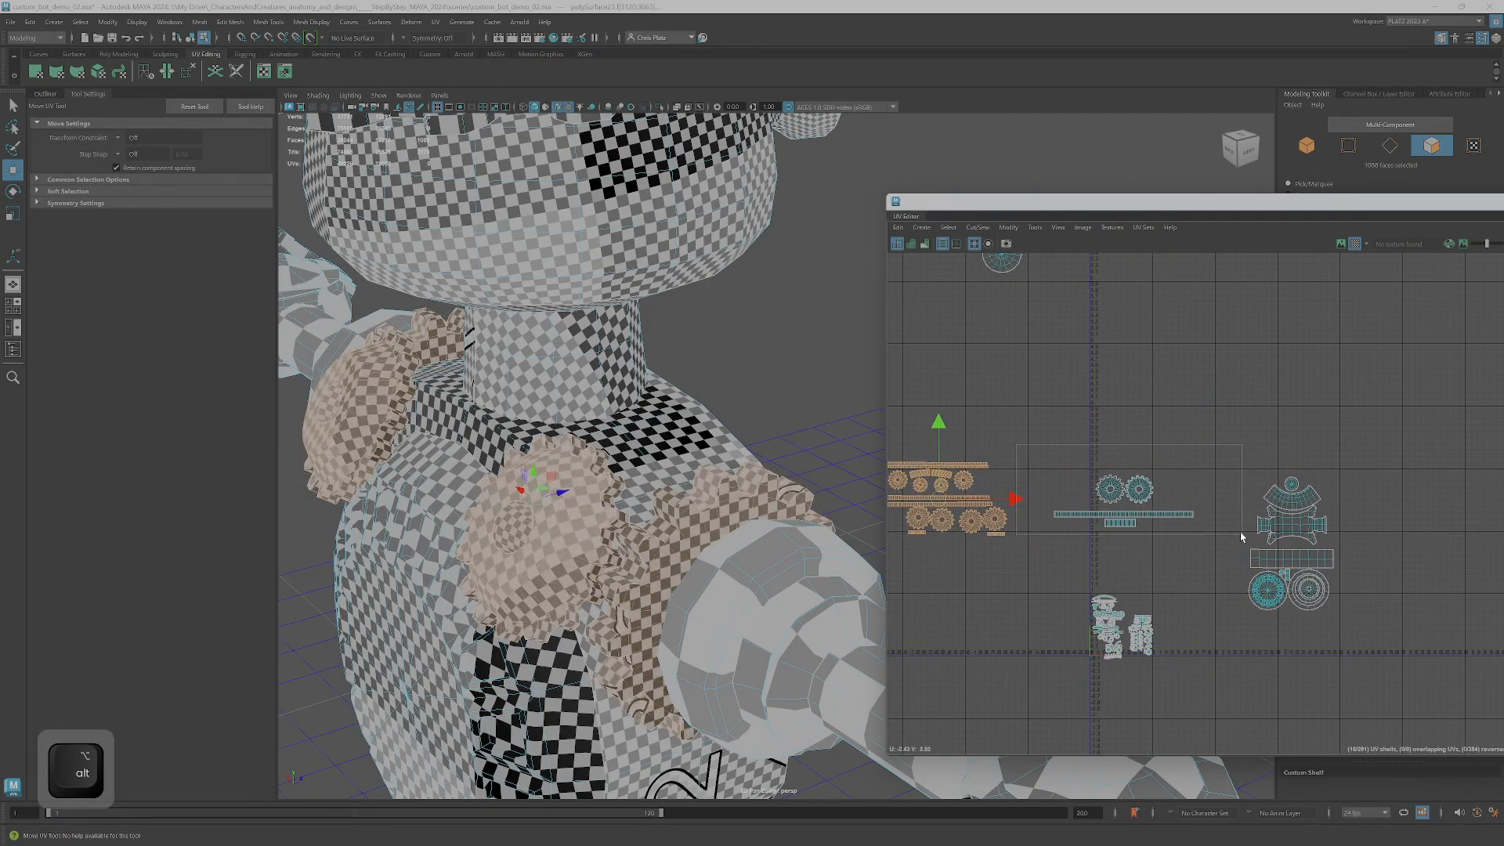
# - Select the chest gear's shells and the torso's shells in turn and compare their checker density up close on the model
pyautogui.moveTo(1241, 536); pyautogui.dragTo(1227, 535)
pyautogui.keyDown('alt'); pyautogui.moveTo(784, 548); pyautogui.dragTo(736, 564, button='right'); pyautogui.keyUp('alt')
pyautogui.keyDown('alt'); pyautogui.moveTo(736, 564); pyautogui.dragTo(578, 596); pyautogui.keyUp('alt')
pyautogui.keyDown('alt'); pyautogui.moveTo(578, 596); pyautogui.dragTo(547, 509, button='middle'); pyautogui.keyUp('alt')
pyautogui.keyDown('alt'); pyautogui.moveTo(547, 509); pyautogui.dragTo(708, 470, button='right'); pyautogui.keyUp('alt')
pyautogui.moveTo(708, 470)
pyautogui.keyDown('alt'); pyautogui.mouseDown()
pyautogui.moveTo(757, 515)
pyautogui.moveTo(681, 463)
pyautogui.mouseUp(); pyautogui.keyUp('alt')
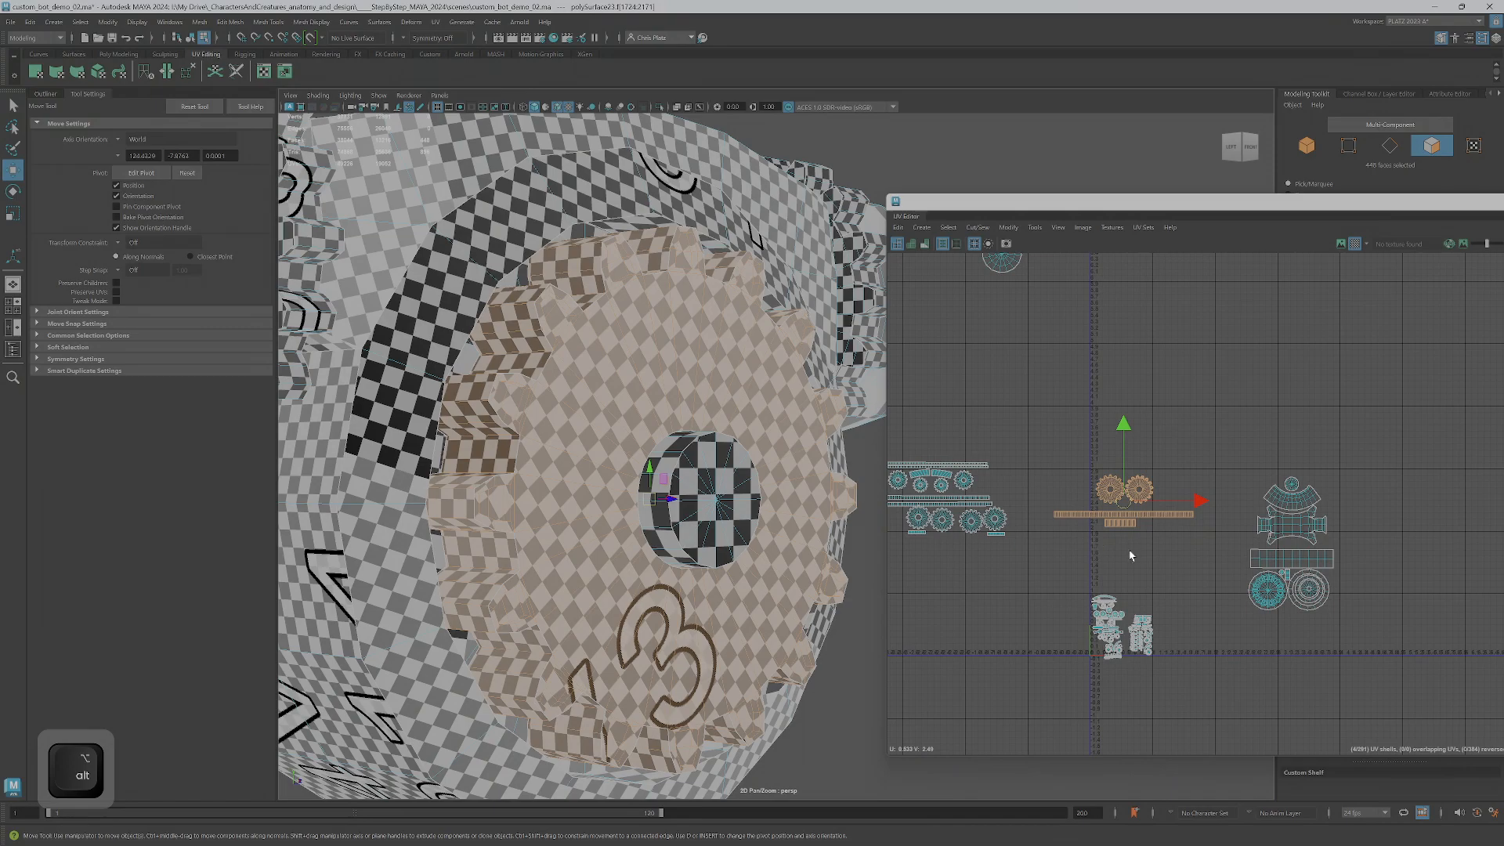
pyautogui.scroll(5, 1134, 534)
pyautogui.scroll(-5, 1156, 555)
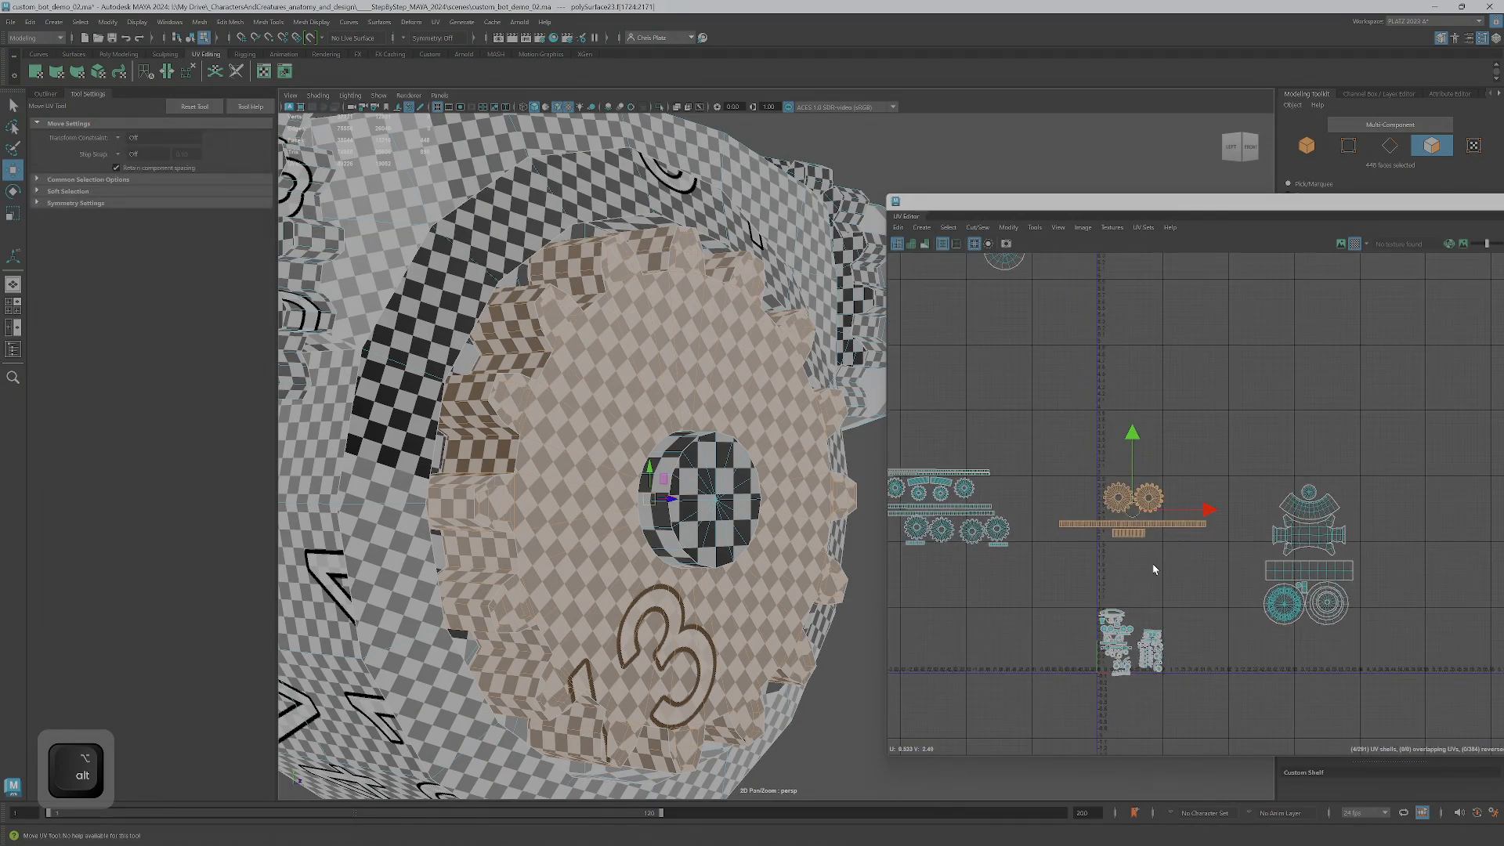
pyautogui.keyDown('alt'); pyautogui.moveTo(1153, 564); pyautogui.dragTo(1185, 478, button='middle'); pyautogui.keyUp('alt')
pyautogui.scroll(2, 1310, 437)
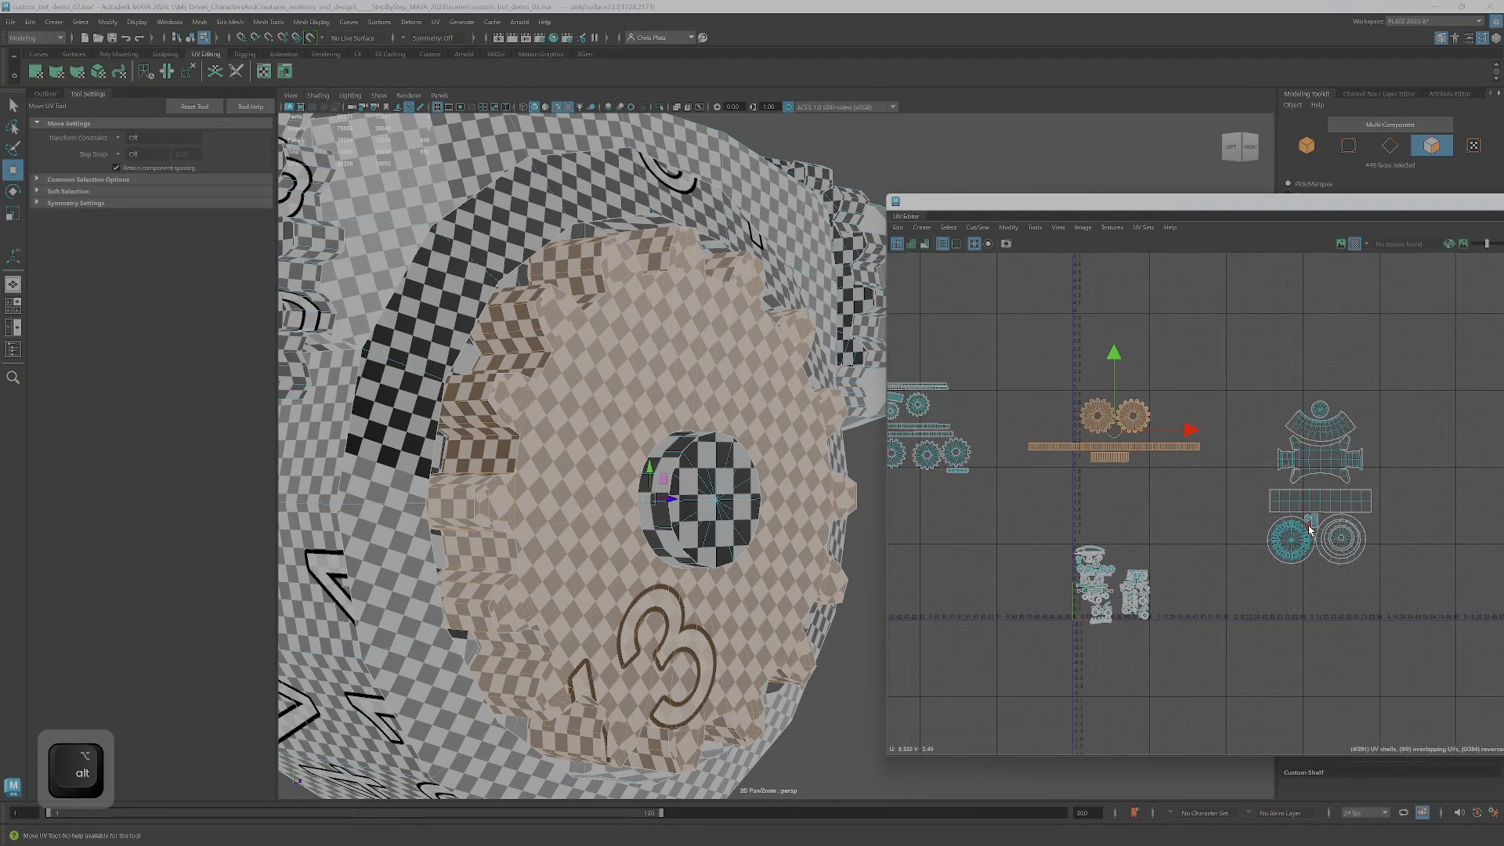
pyautogui.moveTo(1360, 672); pyautogui.dragTo(1435, 636)
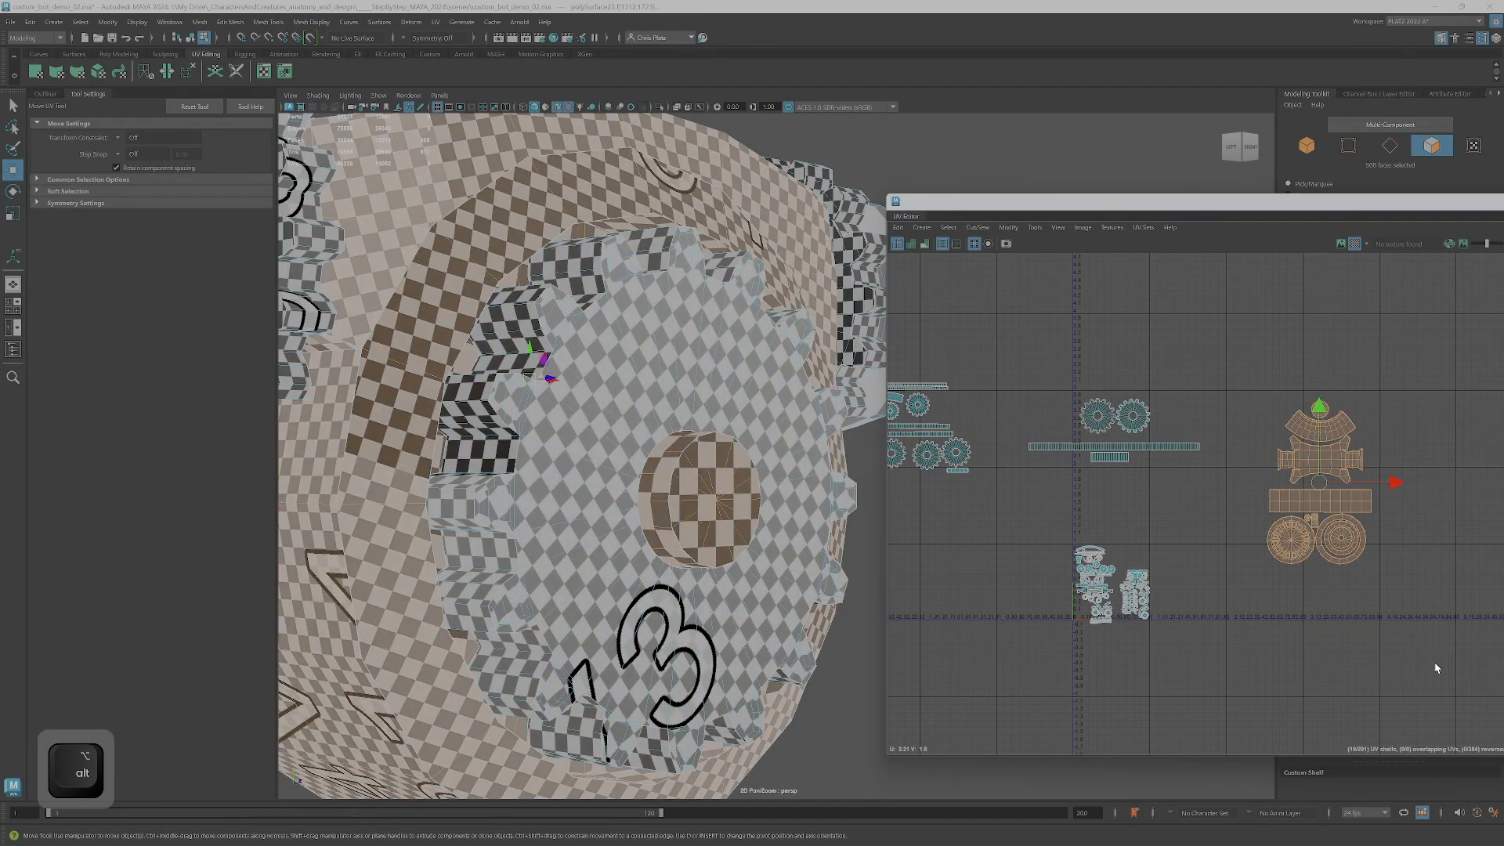
pyautogui.moveTo(1024, 358); pyautogui.dragTo(1246, 475)
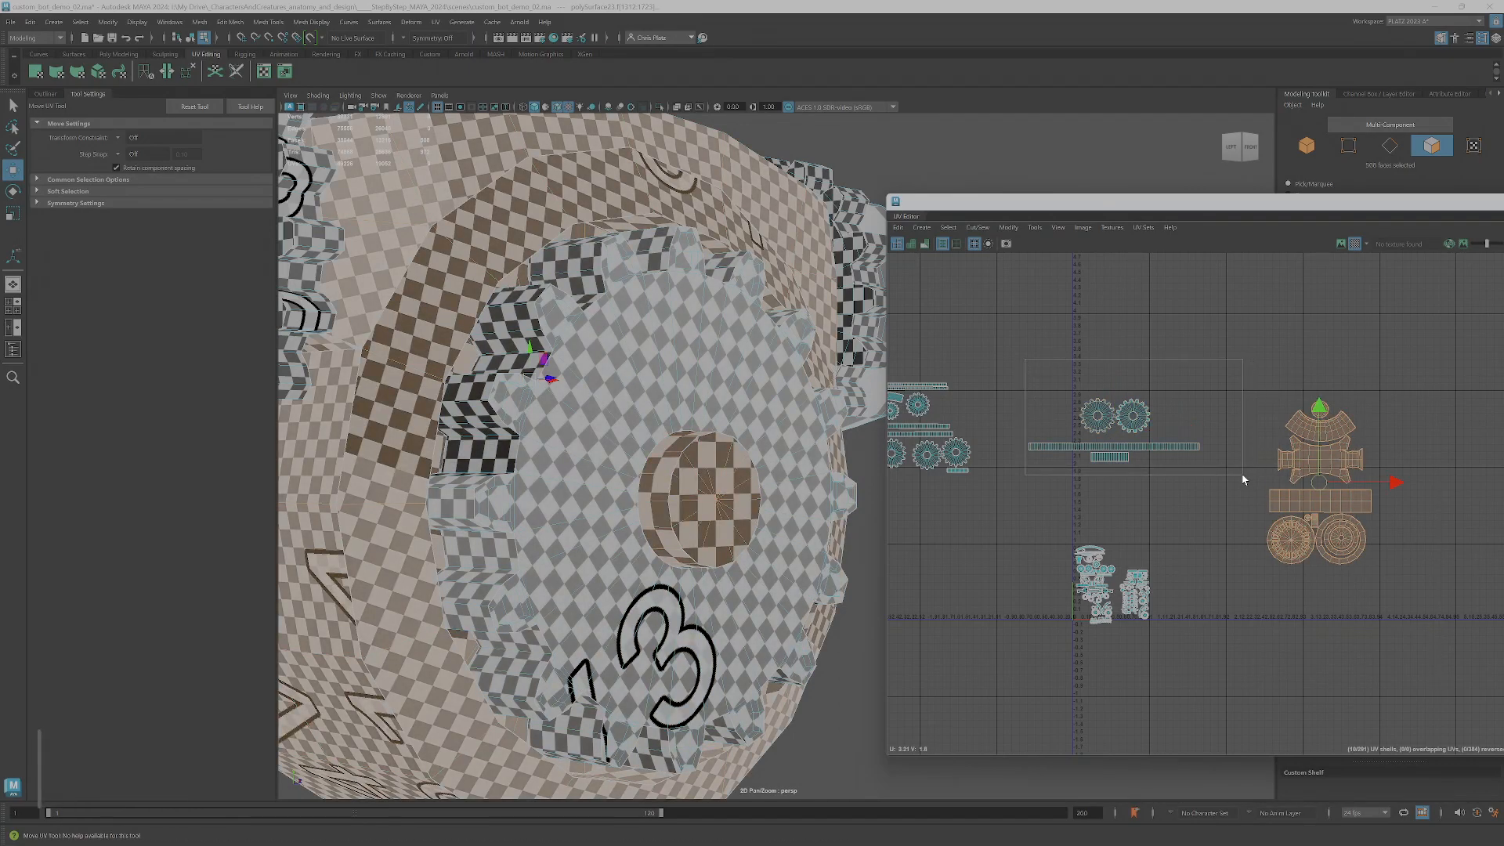
# - Cut the chest gear's long rim strip in two at an edge near its middle in the UV layout
pyautogui.scroll(2, 1092, 386)
pyautogui.scroll(2, 1102, 454)
pyautogui.click(1128, 487)
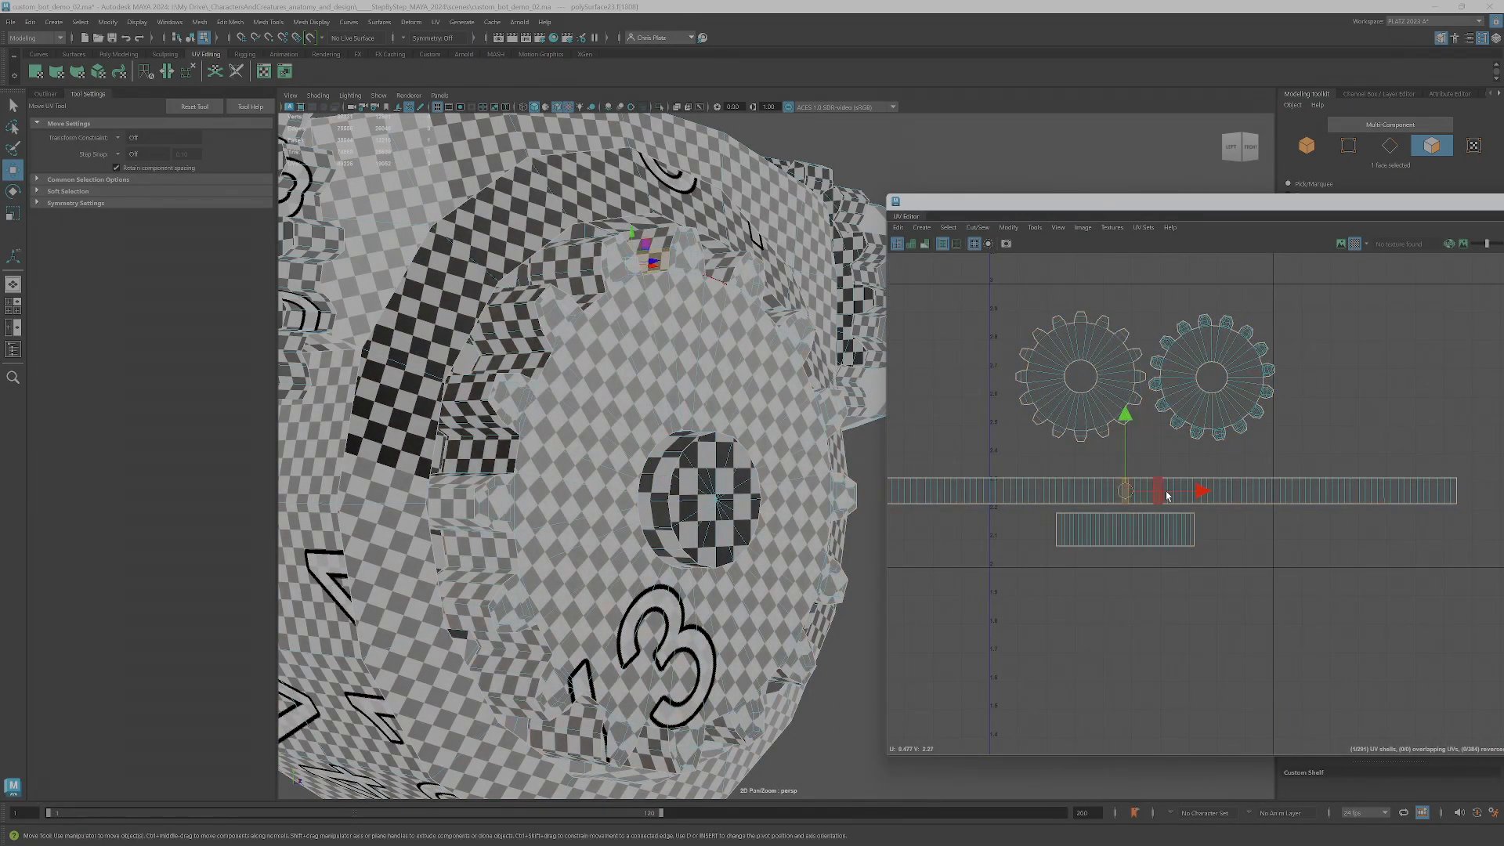
pyautogui.rightClick(1171, 488)
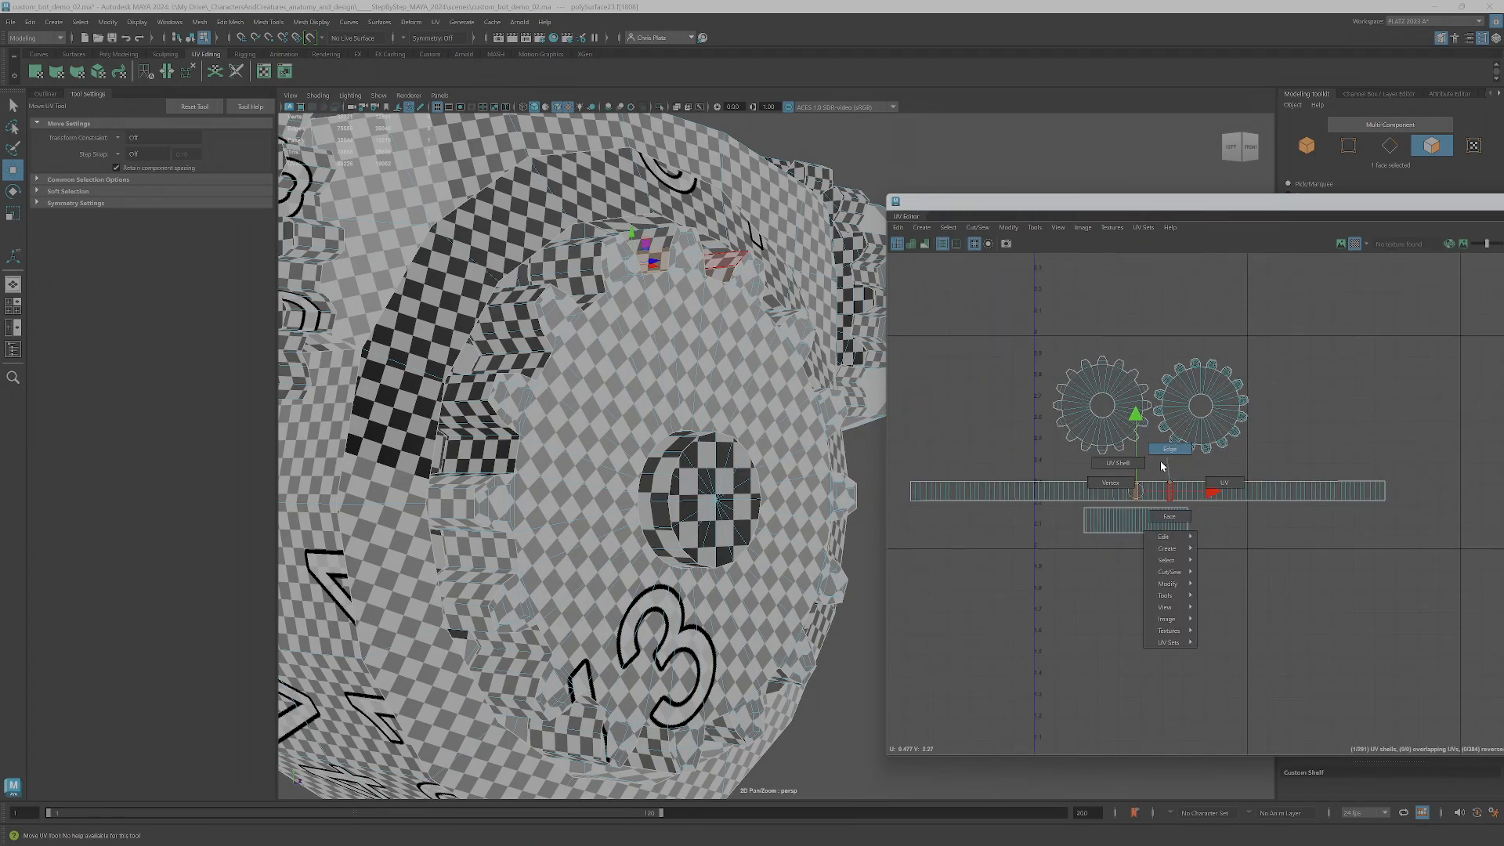
pyautogui.click(1169, 449)
pyautogui.scroll(1, 1144, 496)
pyautogui.click(1152, 493)
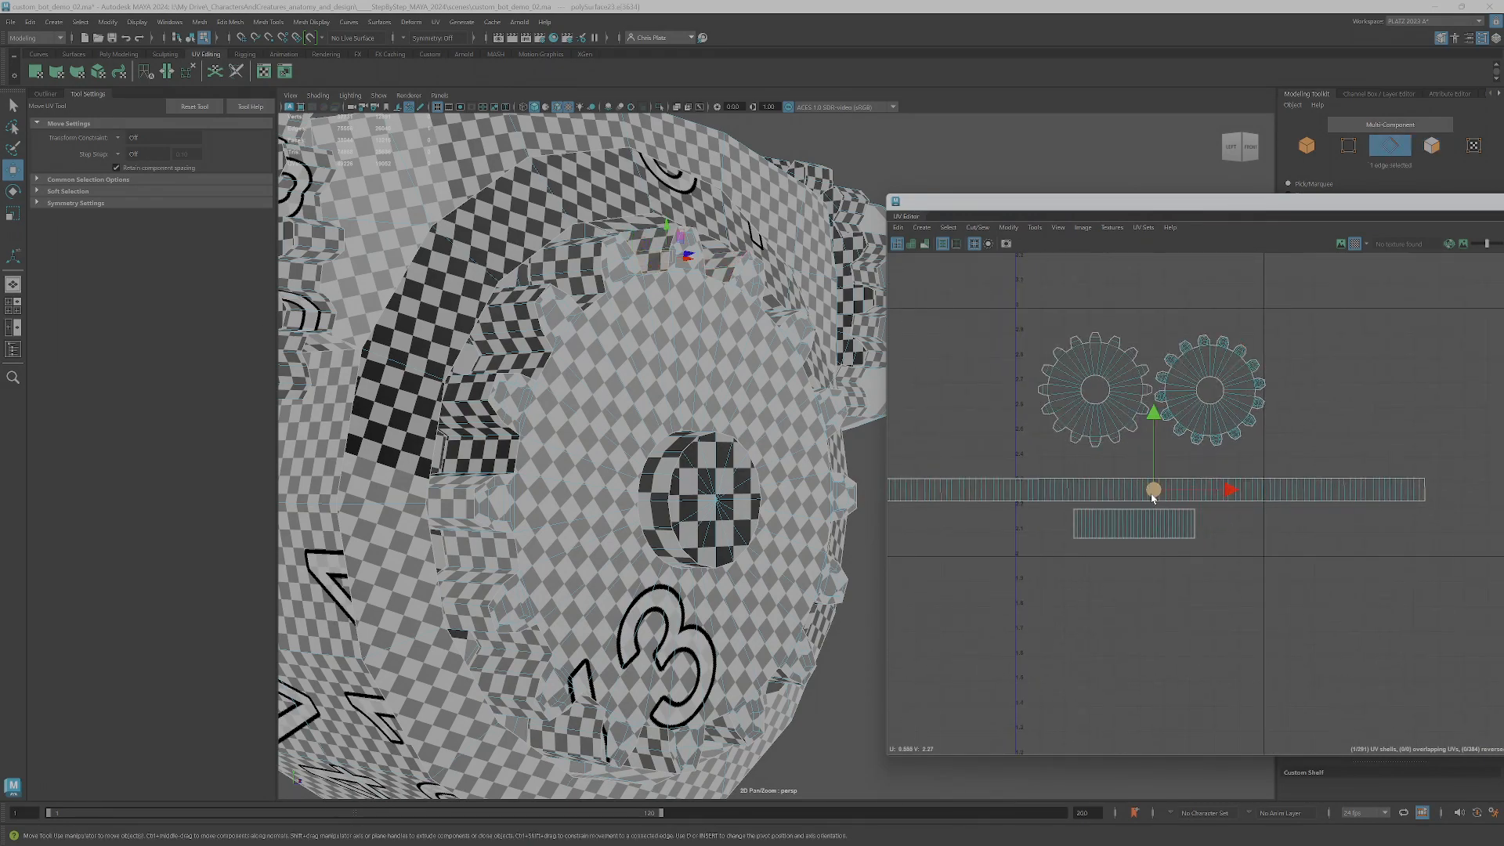
pyautogui.hotkey('shift', 'x')
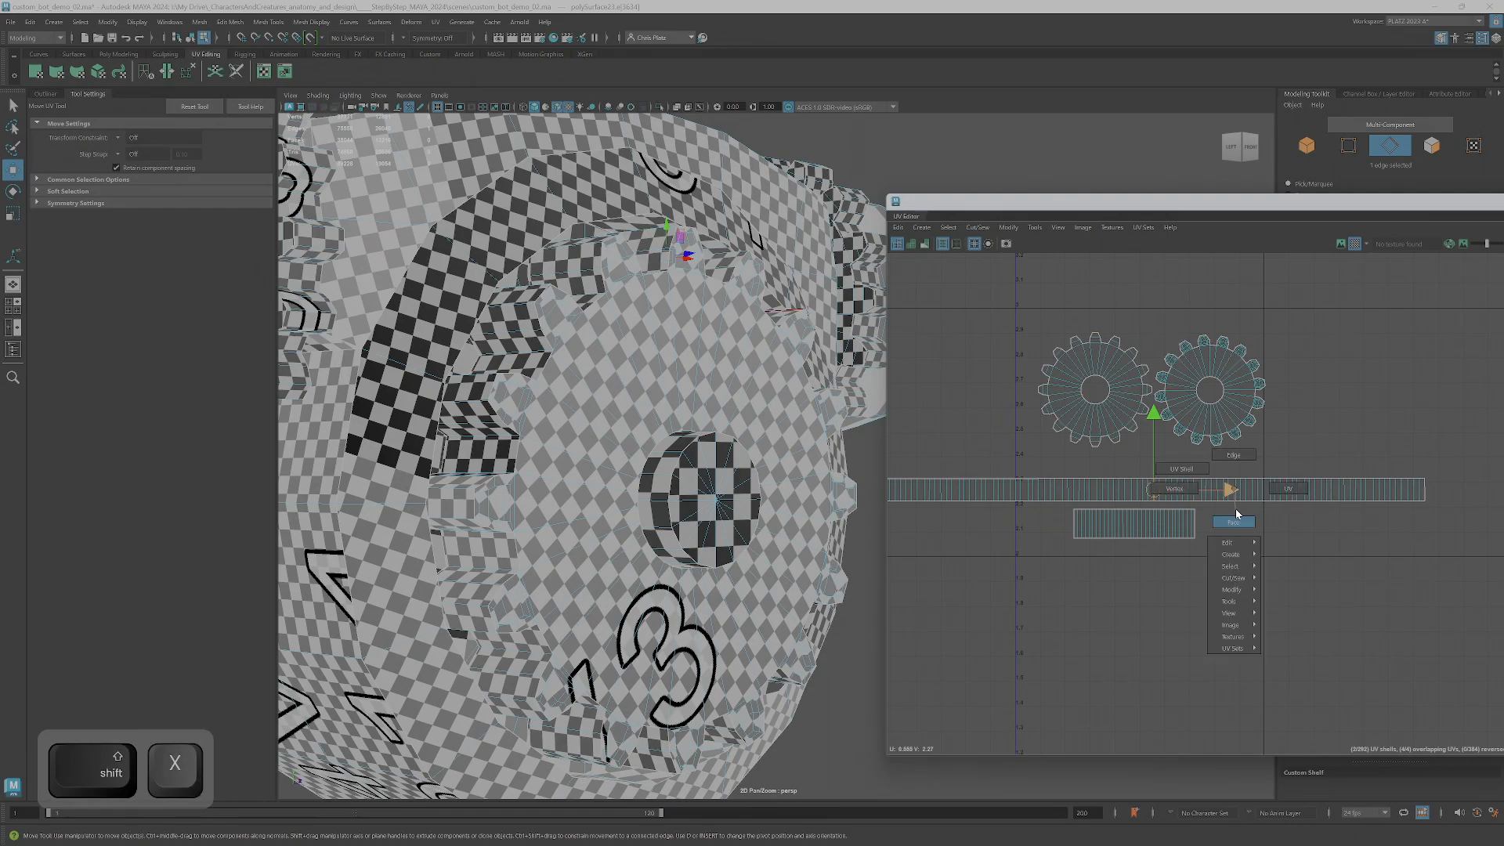
# - Stack the cut-off half of the chest gear's rim strip directly above the remaining half
pyautogui.doubleClick(1206, 496)
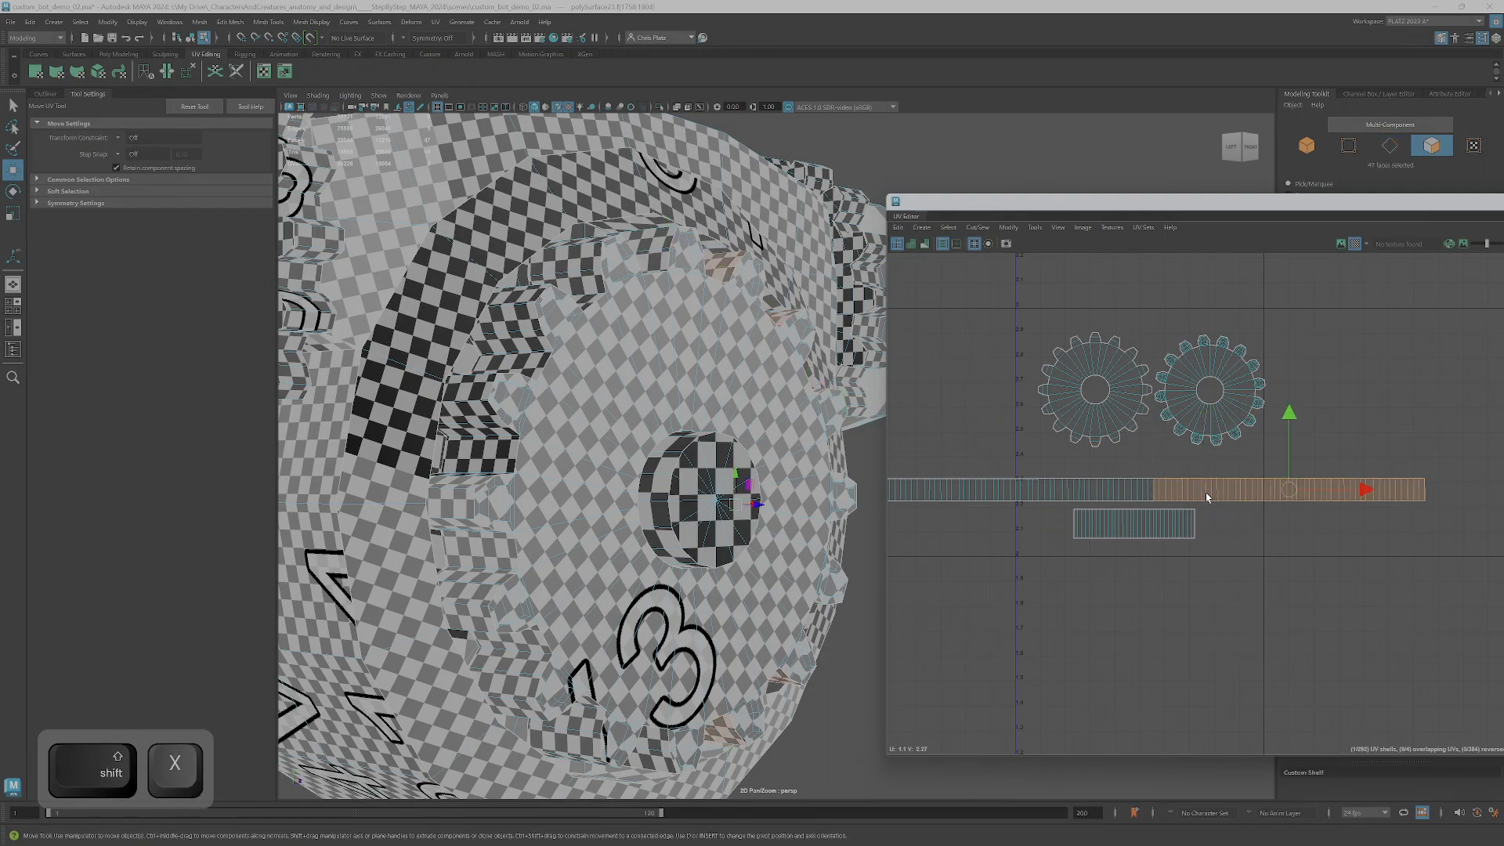
pyautogui.moveTo(1289, 490); pyautogui.dragTo(1015, 462)
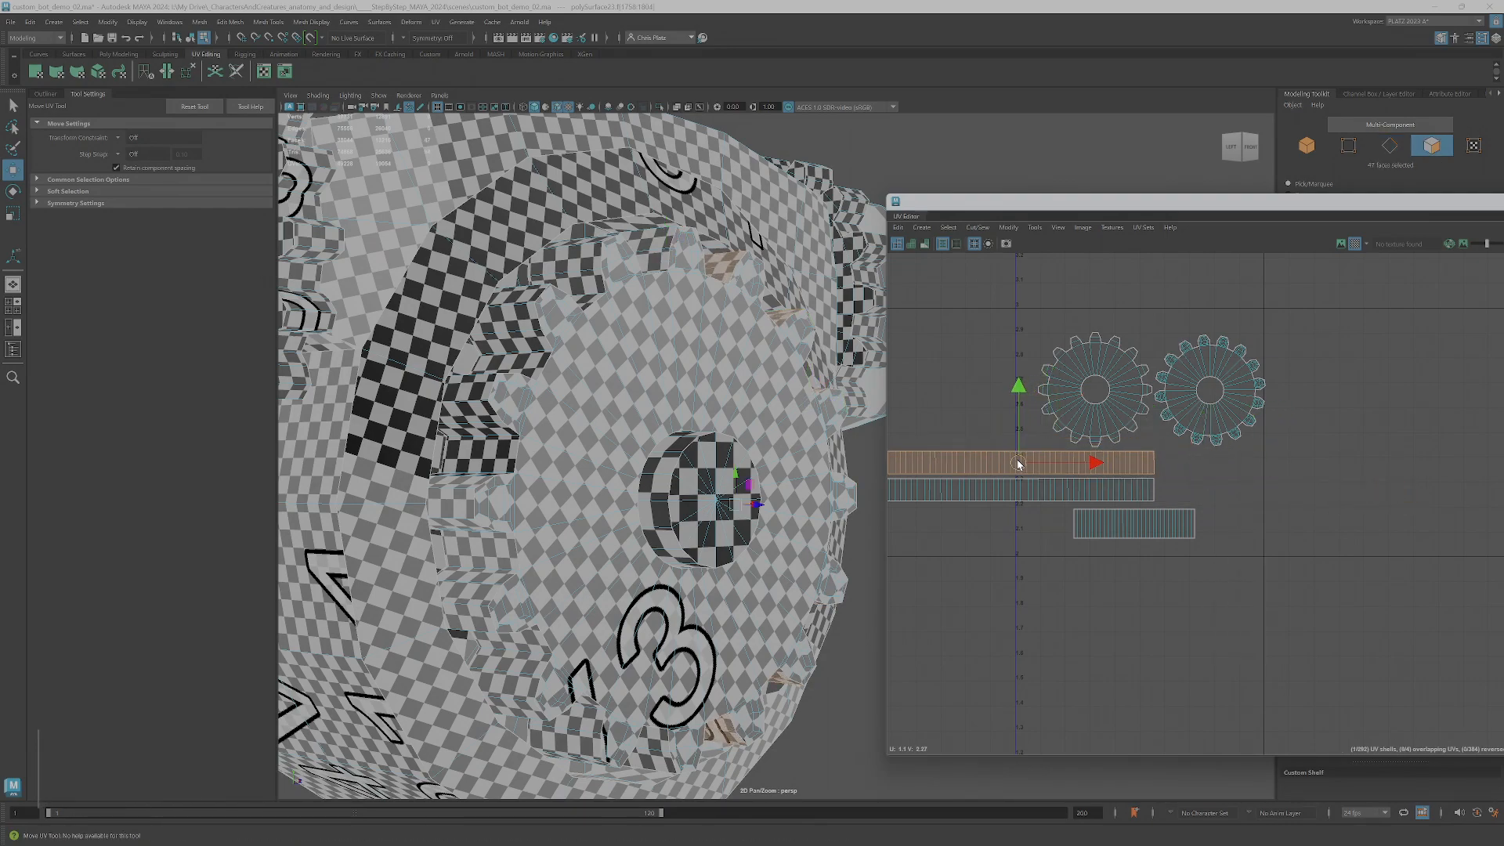
pyautogui.scroll(-1, 1024, 494)
pyautogui.scroll(-1, 1025, 491)
pyautogui.keyDown('alt'); pyautogui.moveTo(1023, 489); pyautogui.dragTo(1061, 510, button='middle'); pyautogui.keyUp('alt')
pyautogui.scroll(2, 1064, 499)
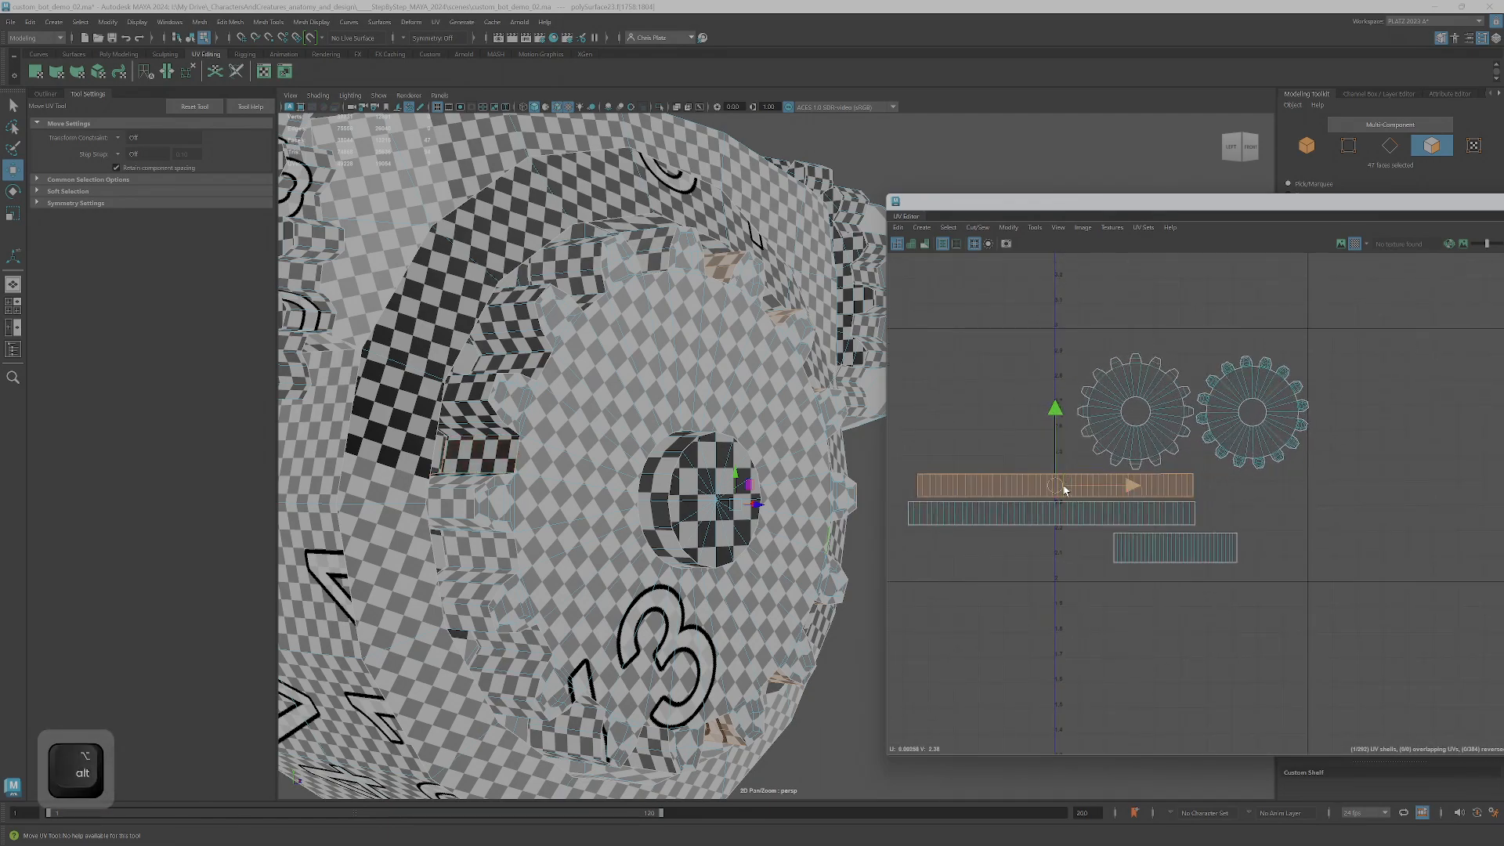
pyautogui.scroll(-1, 1059, 491)
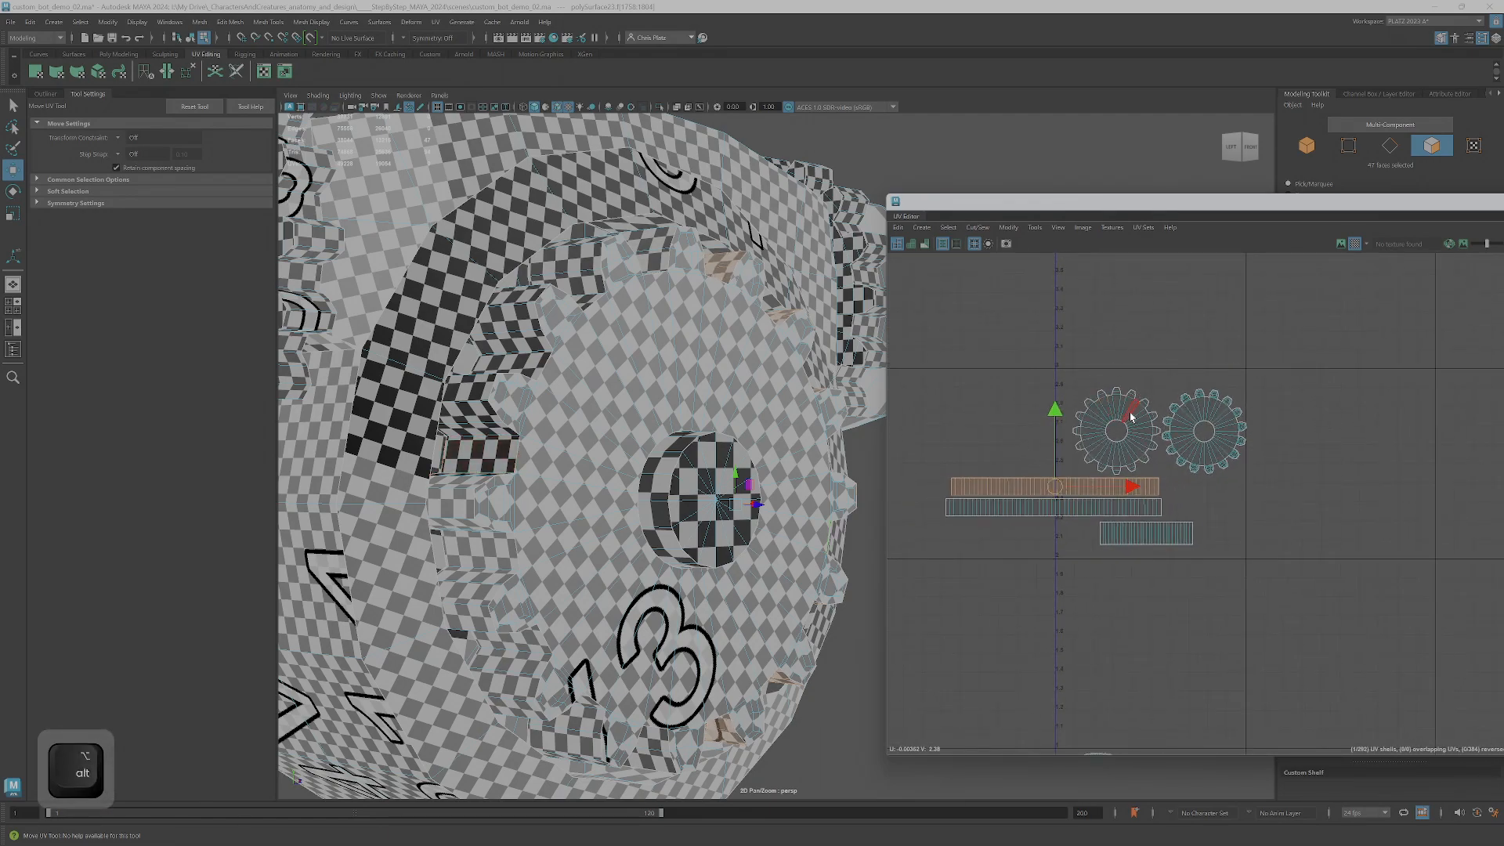
# - Move the chest gear's front face shell closer to its back face shell and place both above the stacked rim strips
pyautogui.scroll(3, 1171, 436)
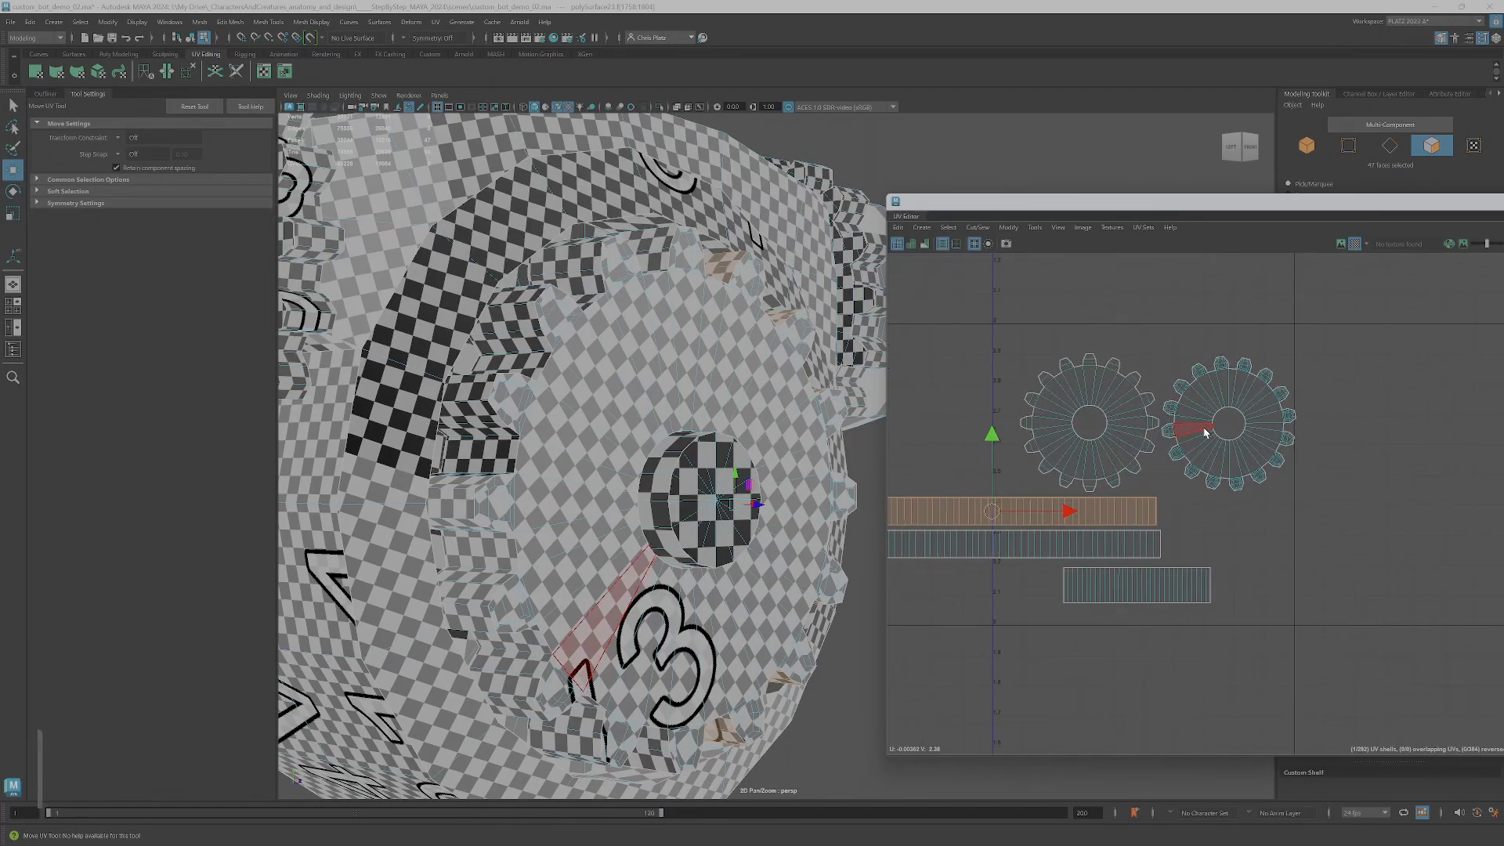
pyautogui.doubleClick(1194, 430)
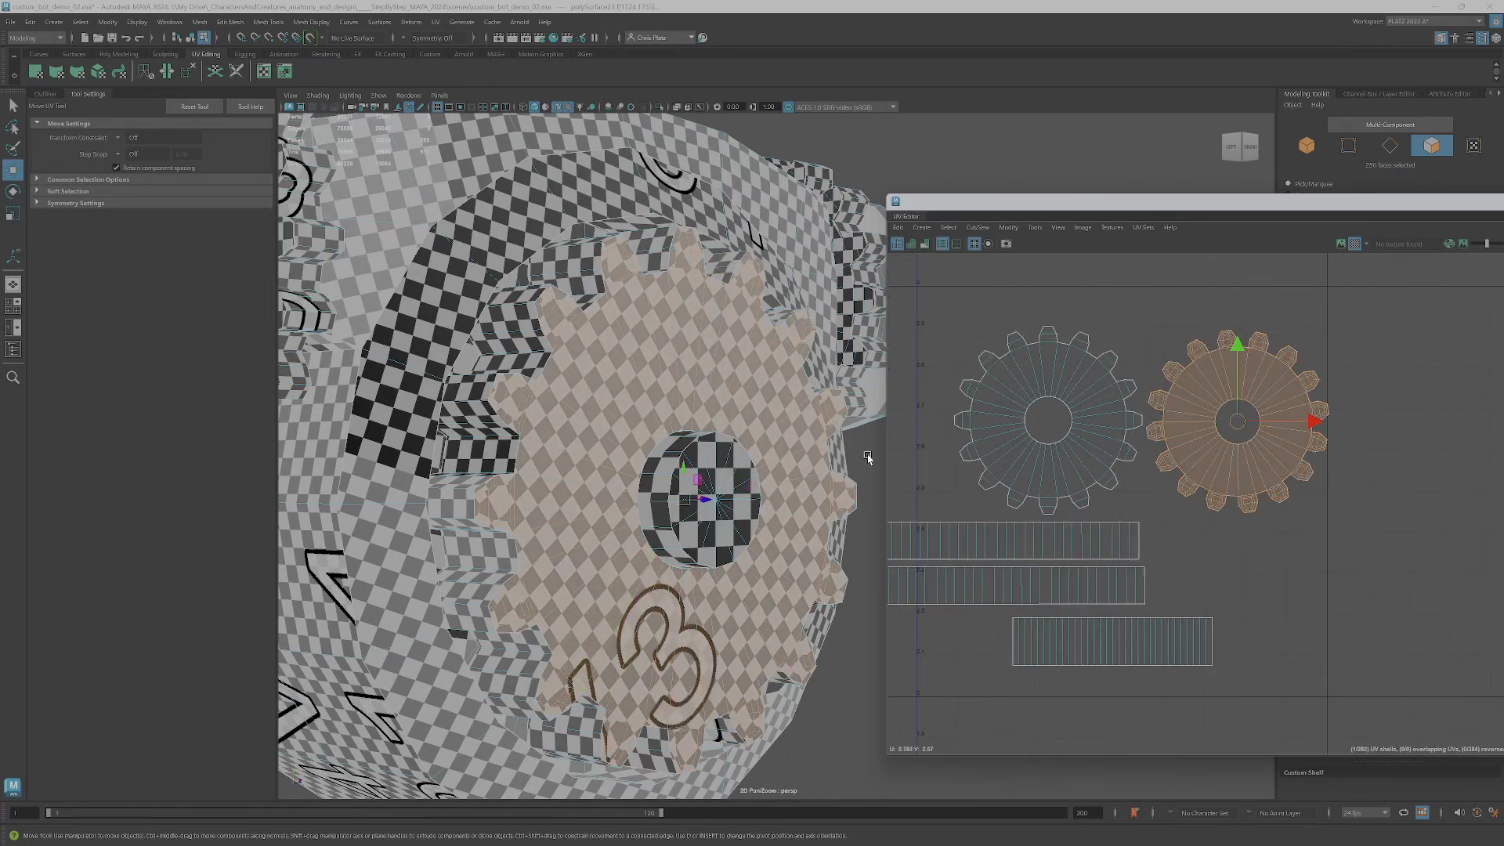
pyautogui.moveTo(1247, 422); pyautogui.dragTo(1236, 427)
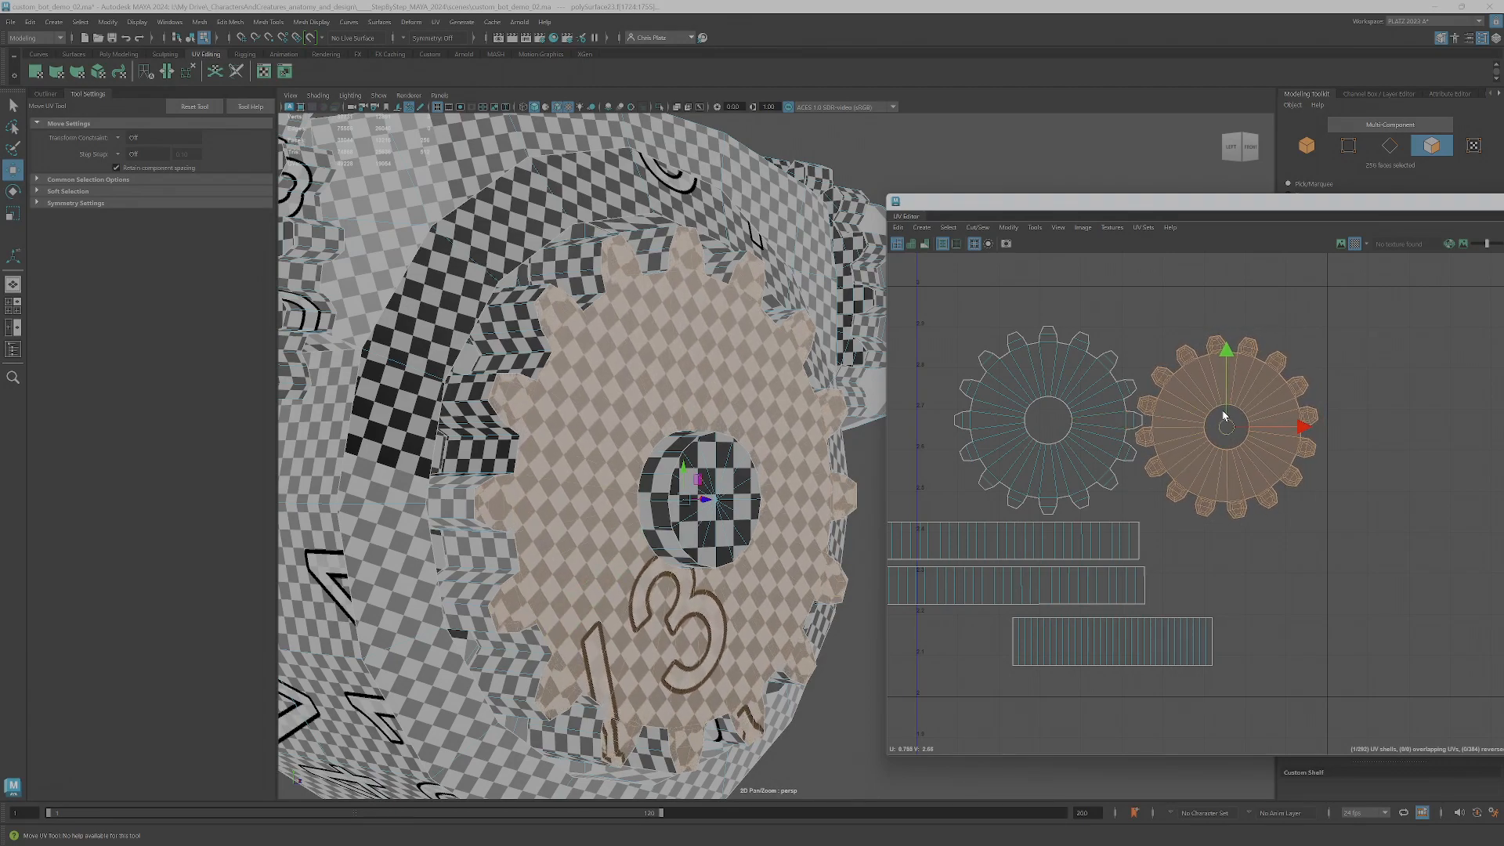
pyautogui.scroll(-2, 1075, 411)
pyautogui.moveTo(1257, 482); pyautogui.dragTo(1257, 481)
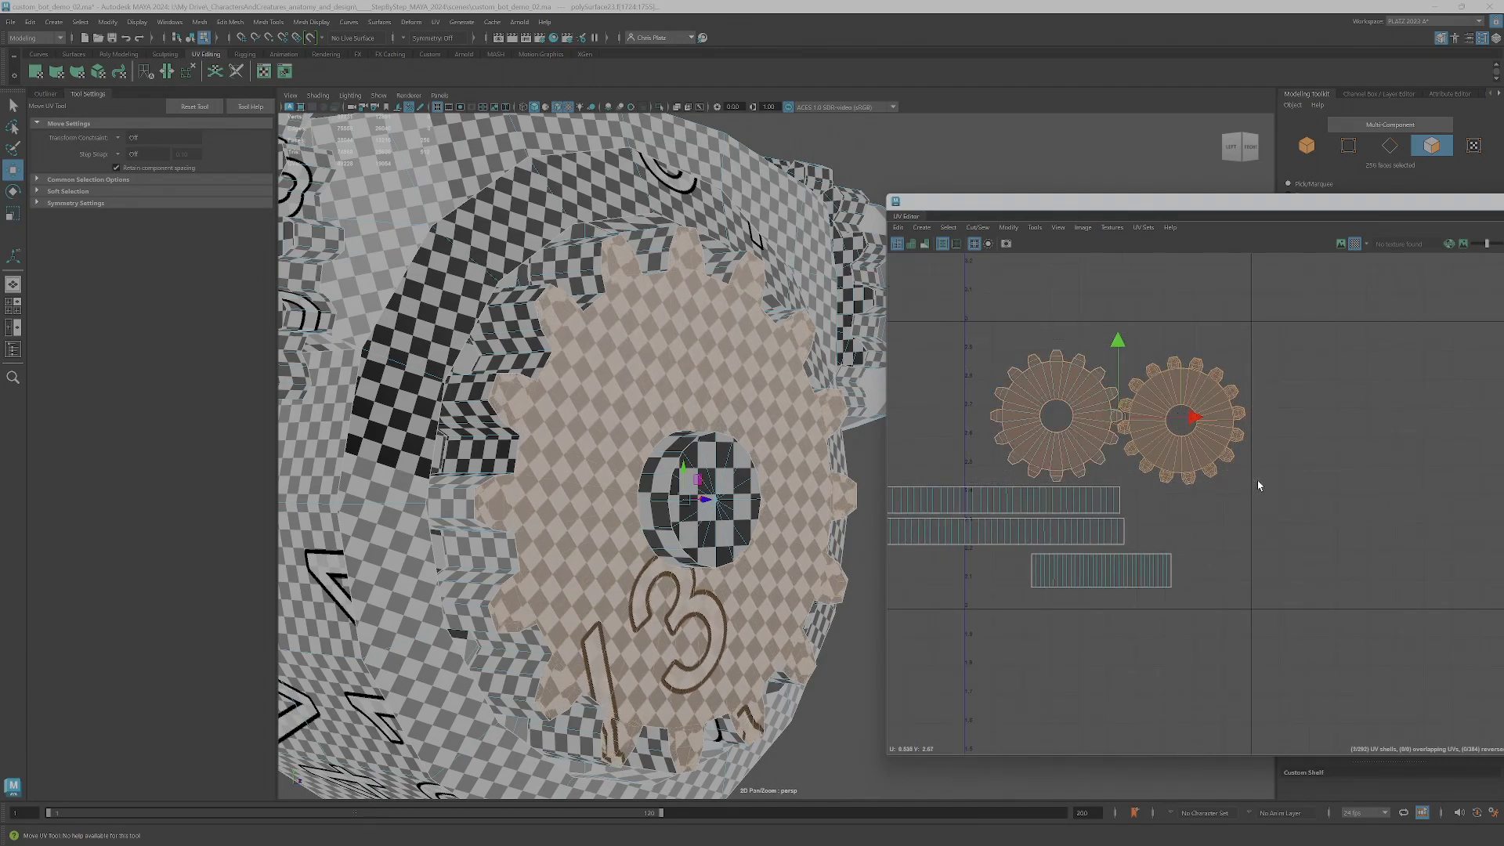
pyautogui.scroll(-2, 1109, 411)
pyautogui.moveTo(1167, 417); pyautogui.dragTo(995, 417)
pyautogui.keyDown('alt'); pyautogui.moveTo(1091, 477); pyautogui.dragTo(1188, 495, button='middle'); pyautogui.keyUp('alt')
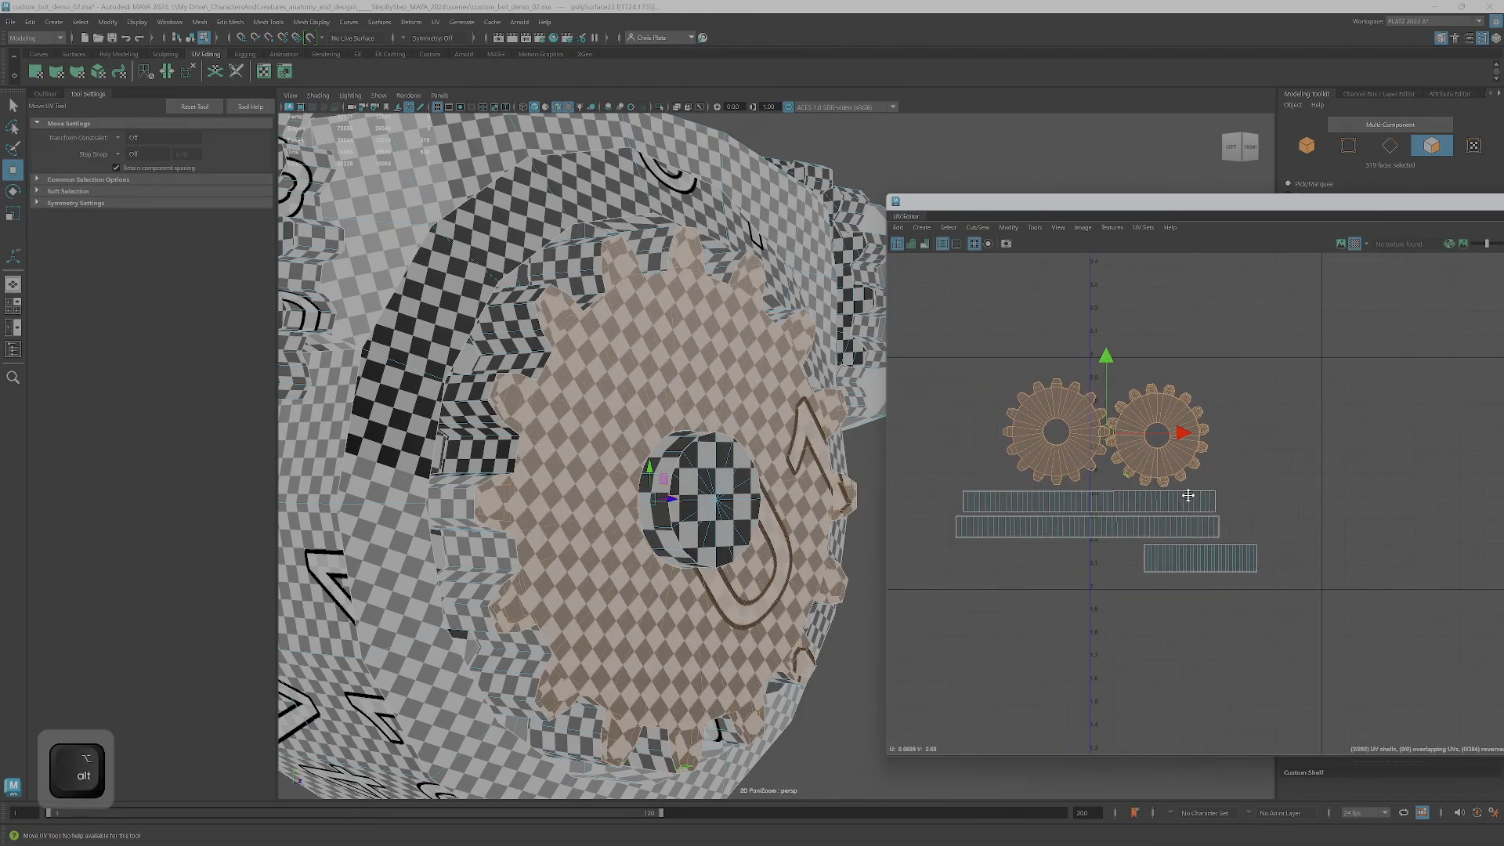
# - Rotate the chest gear's short strip shell upright and place it beside the two gear faces
pyautogui.click(1234, 559)
pyautogui.press('e')
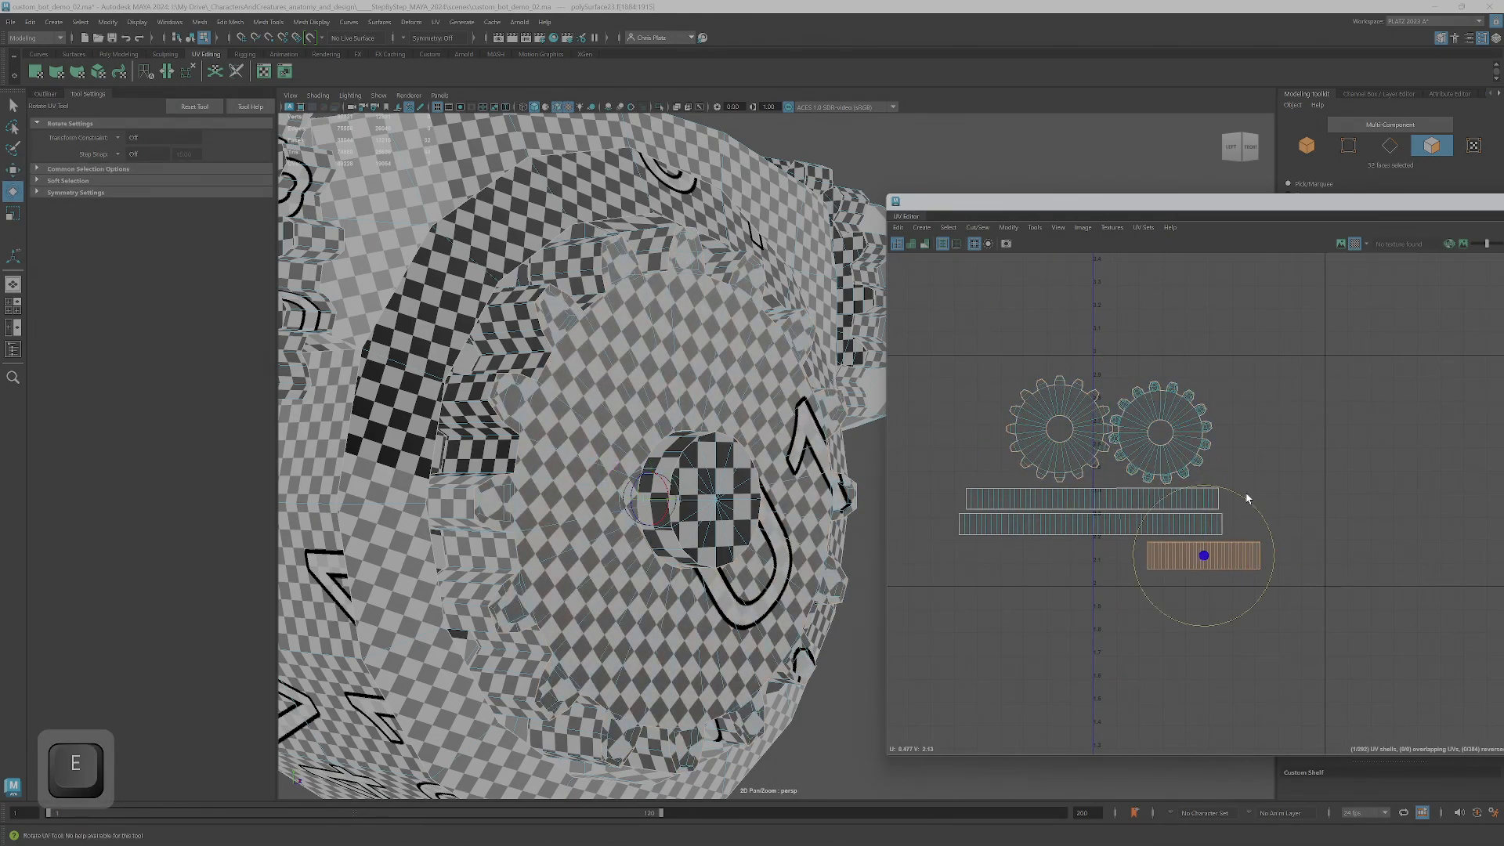
pyautogui.moveTo(1244, 500); pyautogui.dragTo(1115, 490)
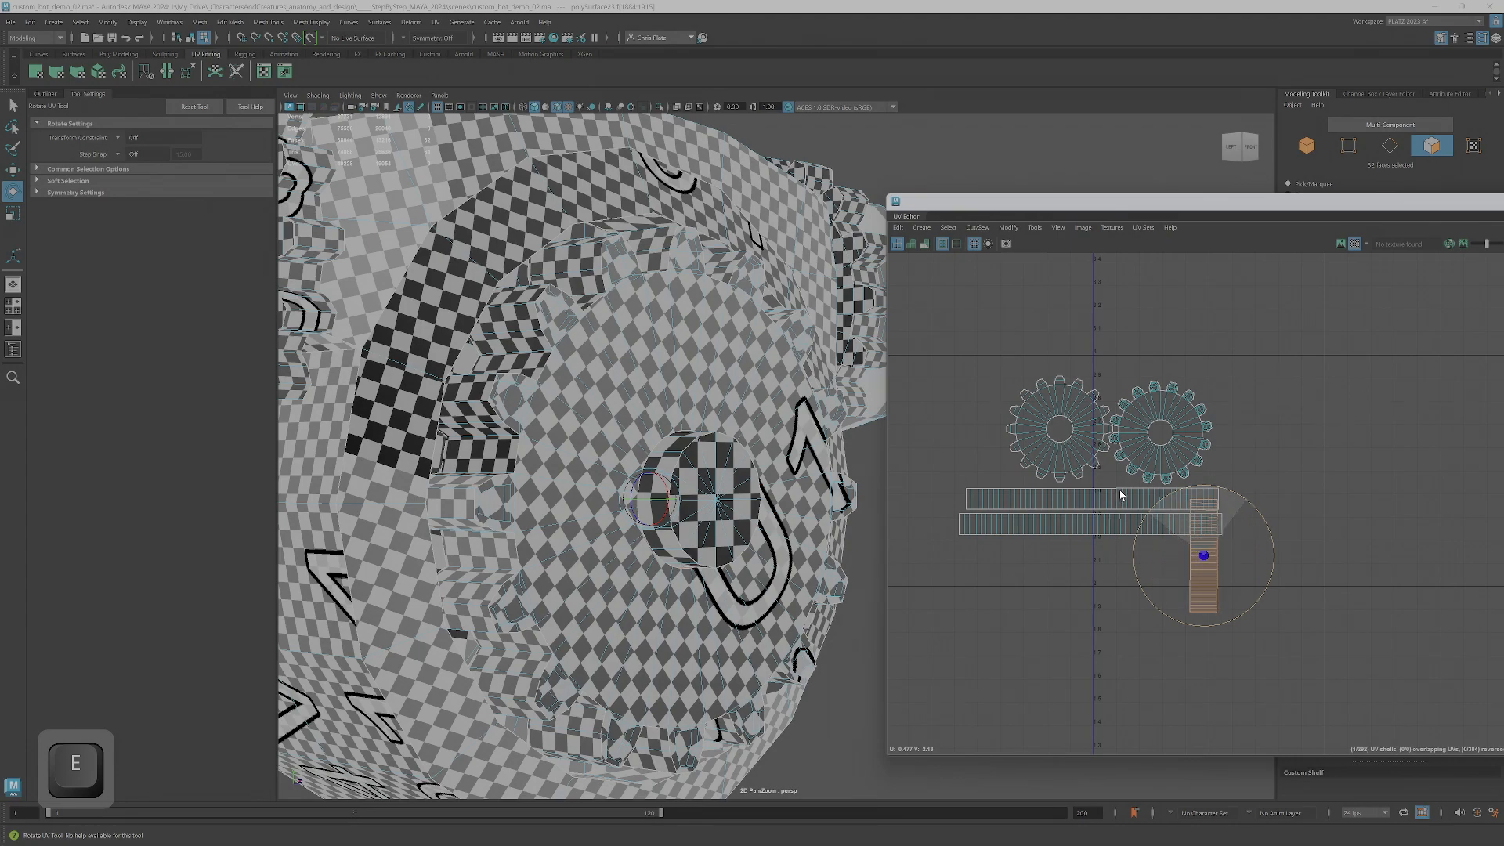
pyautogui.press('w')
pyautogui.moveTo(1203, 555); pyautogui.dragTo(991, 425)
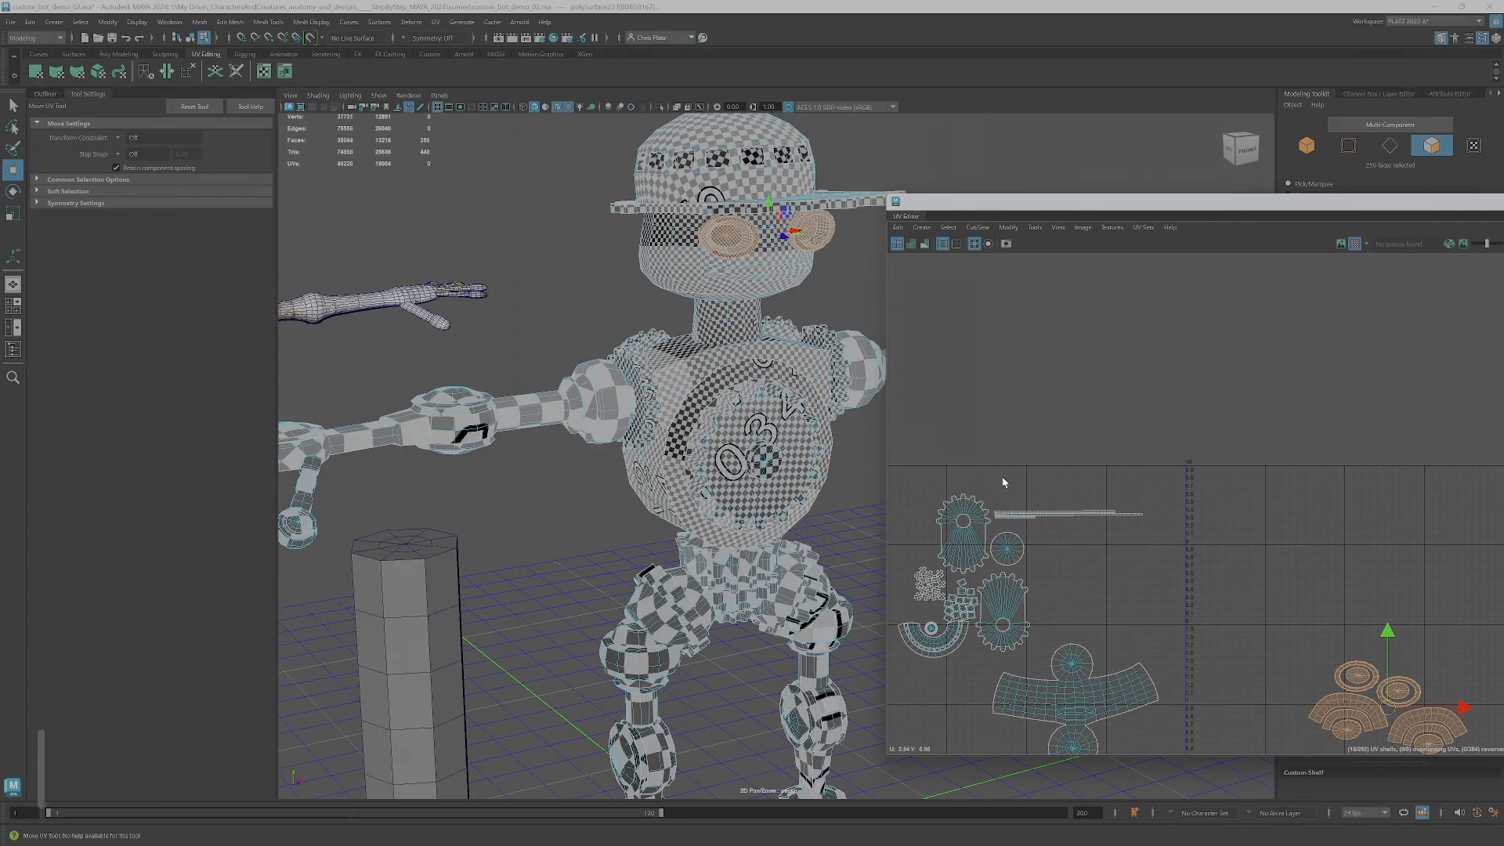
# - Cut the two long hat-brim strip shells at one edge each to split them into shorter pieces
pyautogui.keyDown('alt'); pyautogui.moveTo(1002, 476); pyautogui.dragTo(1232, 517, button='right'); pyautogui.keyUp('alt')
pyautogui.scroll(4, 1257, 560)
pyautogui.keyDown('alt'); pyautogui.moveTo(1252, 490); pyautogui.dragTo(1224, 536, button='middle'); pyautogui.keyUp('alt')
pyautogui.scroll(-3, 1225, 539)
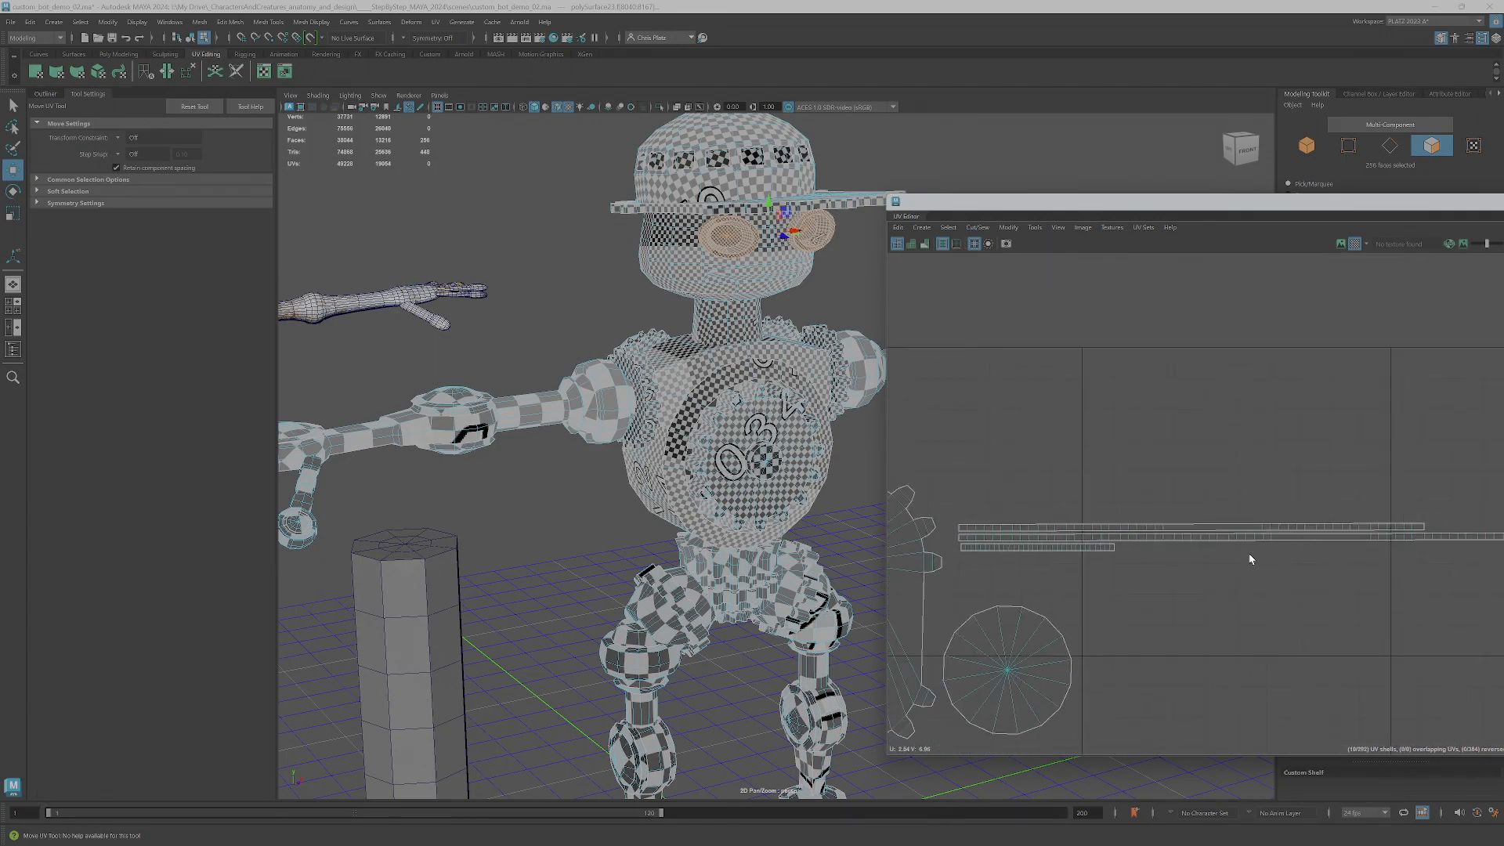
pyautogui.scroll(2, 1236, 529)
pyautogui.scroll(-2, 1315, 545)
pyautogui.keyDown('alt'); pyautogui.moveTo(1339, 557); pyautogui.dragTo(1246, 553, button='middle'); pyautogui.keyUp('alt')
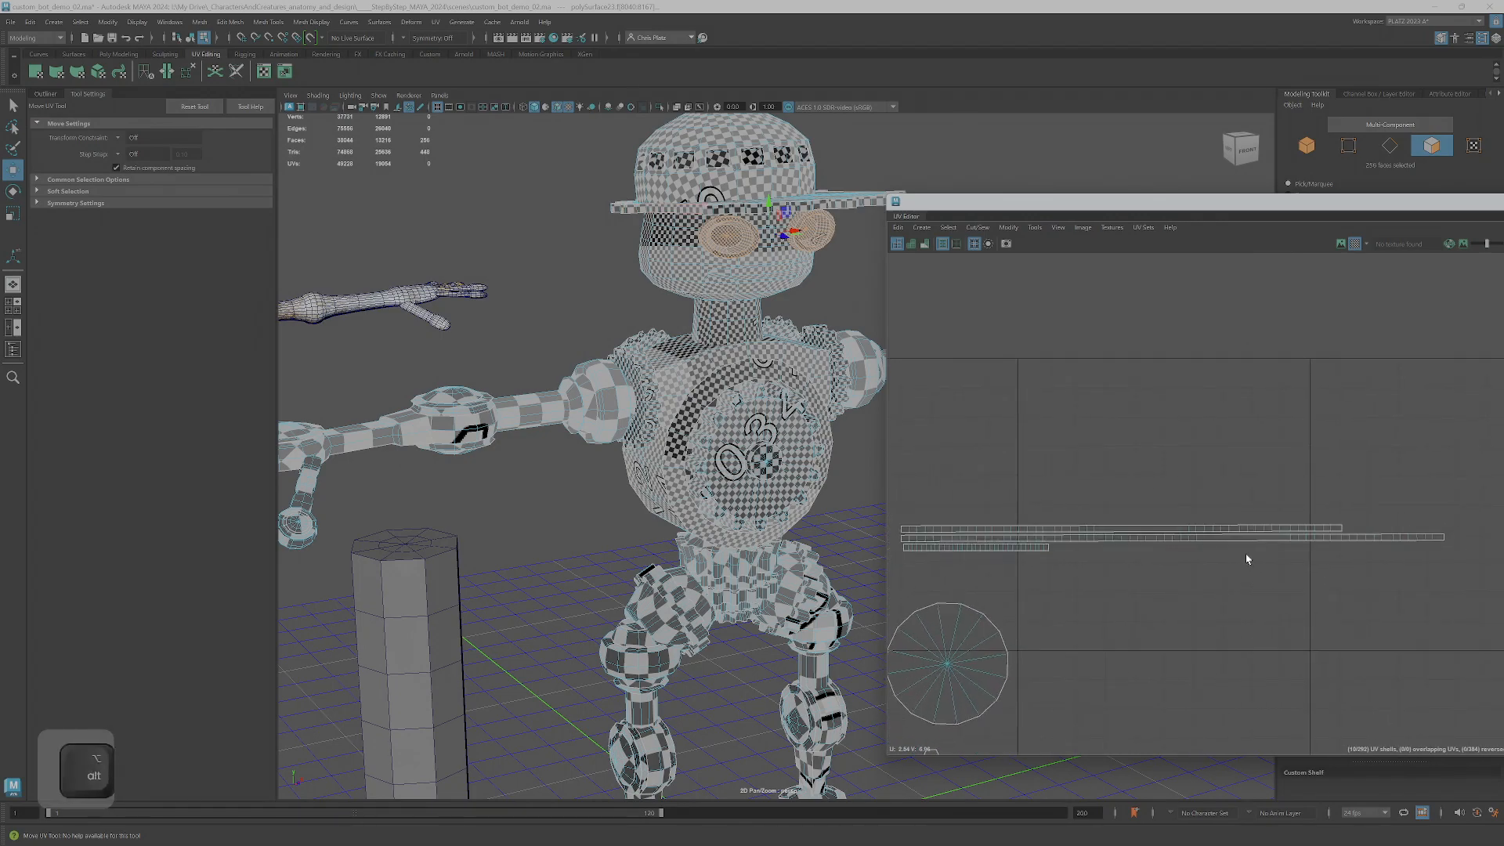
pyautogui.moveTo(1206, 536); pyautogui.dragTo(1200, 531, button='right')
pyautogui.click(1189, 530)
pyautogui.scroll(2, 1277, 578)
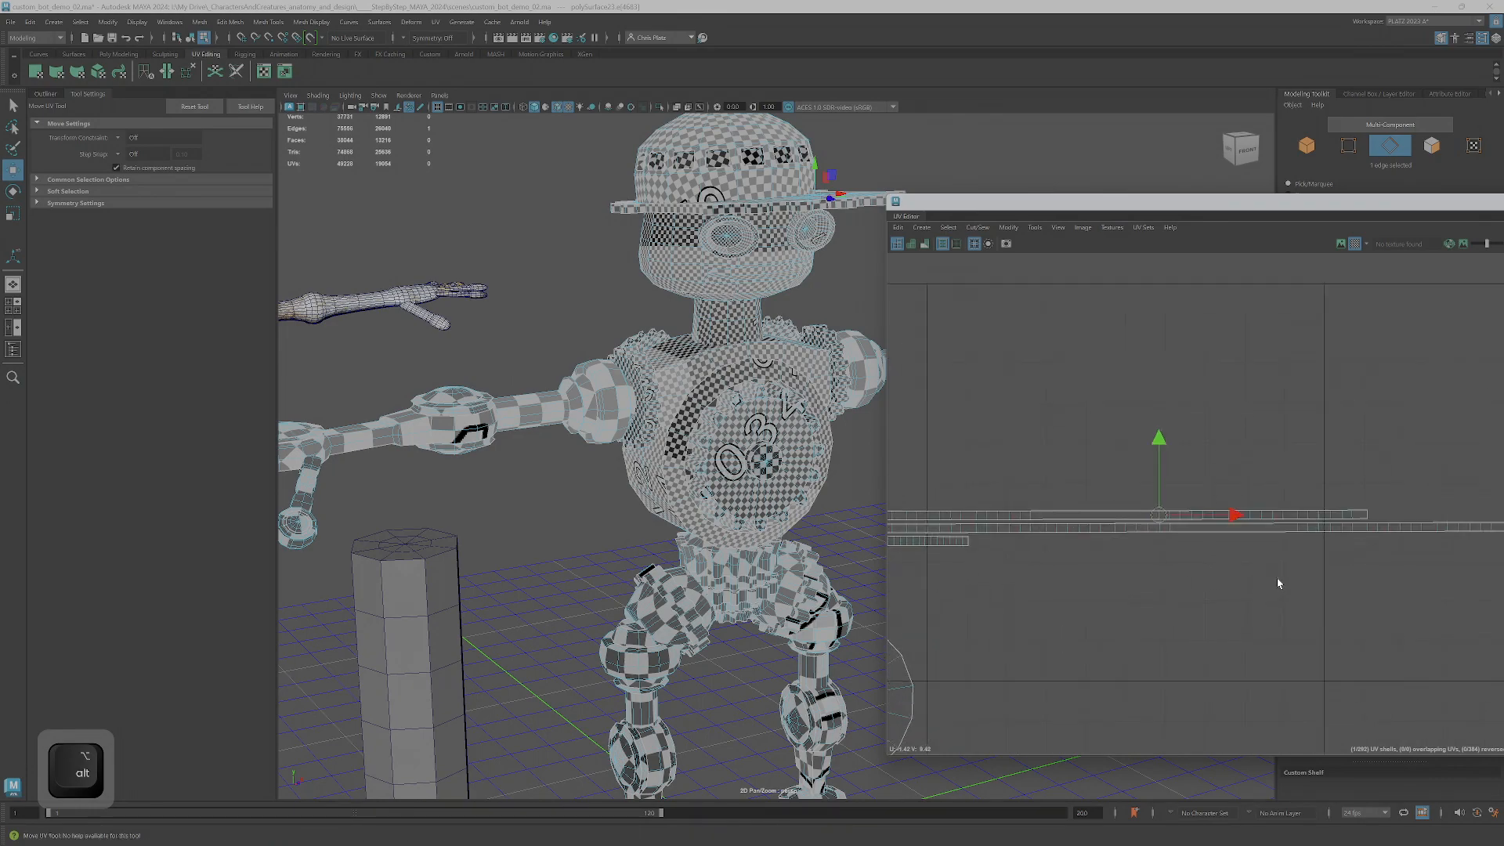
pyautogui.keyDown('shift'); pyautogui.click(1173, 529); pyautogui.keyUp('shift')
pyautogui.scroll(-1, 1190, 567)
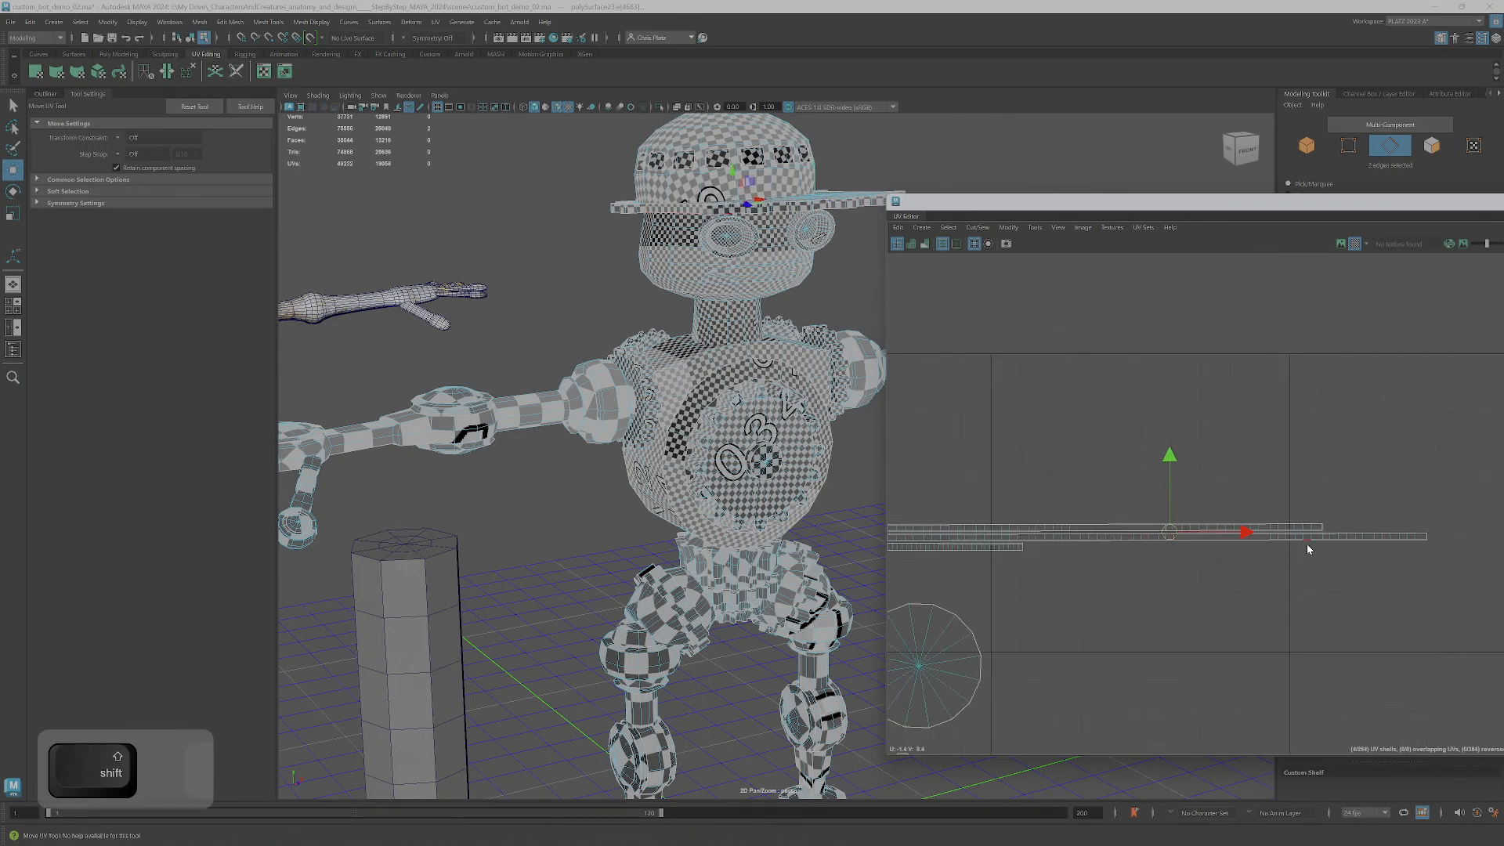
pyautogui.hotkey('shift', 'x')
# - Stack the cut-off end of the upper hat-brim strip above the remaining brim strips, aligned with their starting ends
pyautogui.click(1276, 530)
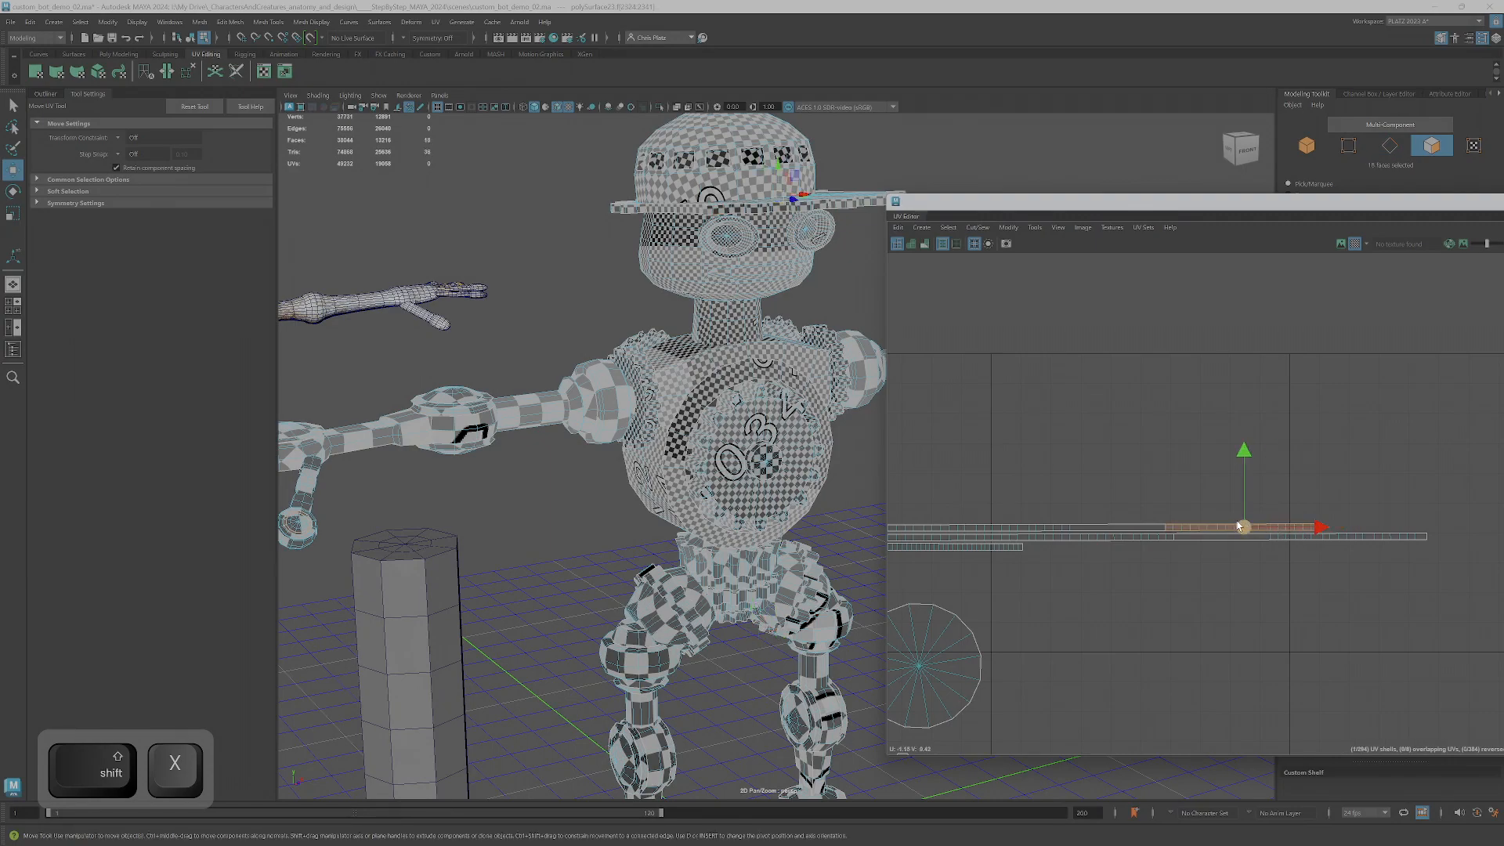
pyautogui.moveTo(1239, 526); pyautogui.dragTo(949, 517)
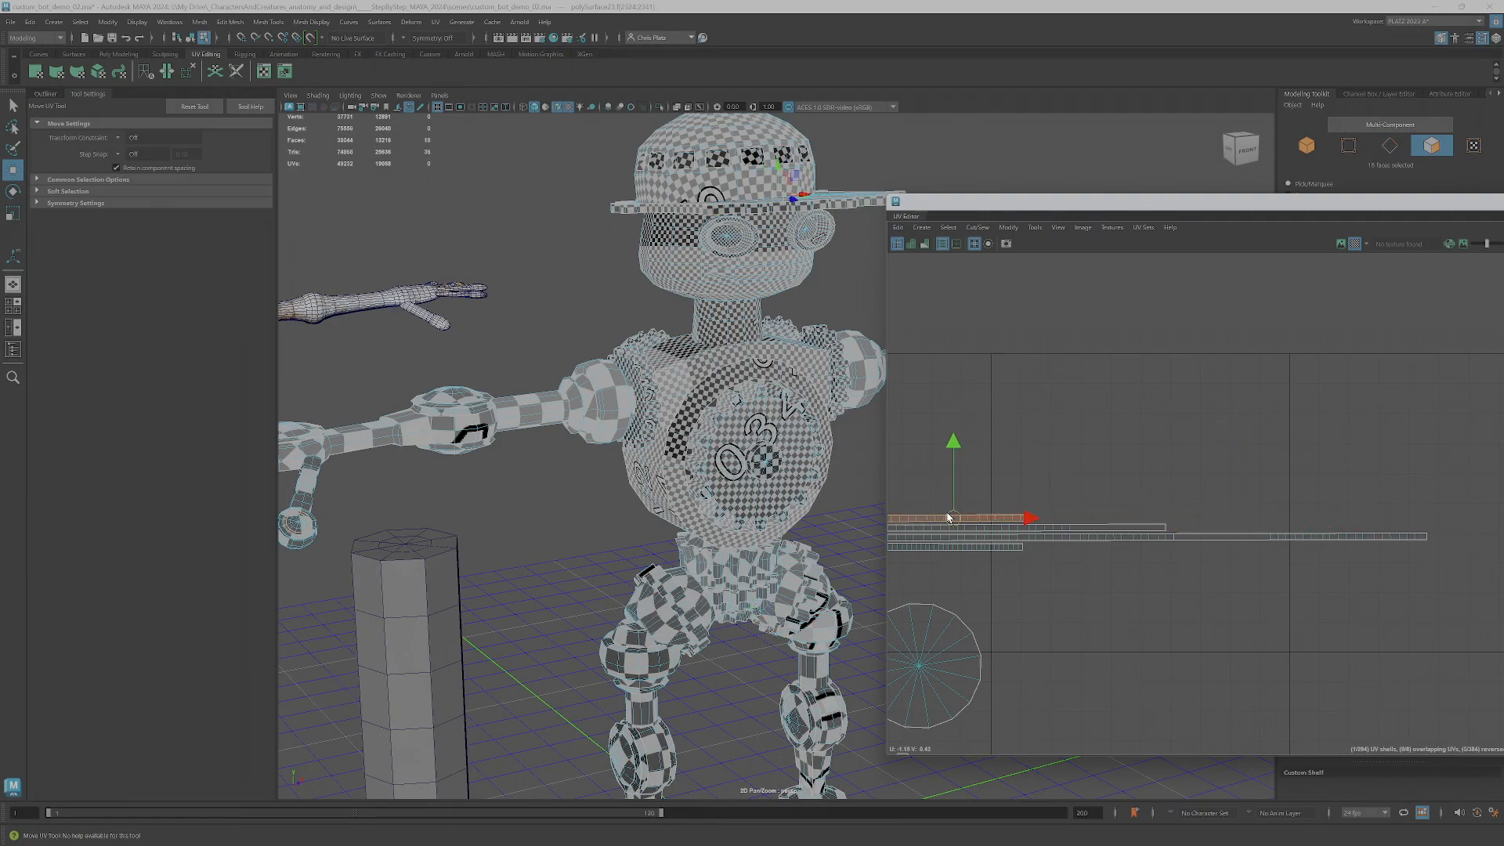
pyautogui.keyDown('alt'); pyautogui.moveTo(949, 517); pyautogui.dragTo(1031, 482, button='middle'); pyautogui.keyUp('alt')
# - Shift the short hat strip down and fit the longest brim strip's cut-off end into the stack above it
pyautogui.click(1095, 509)
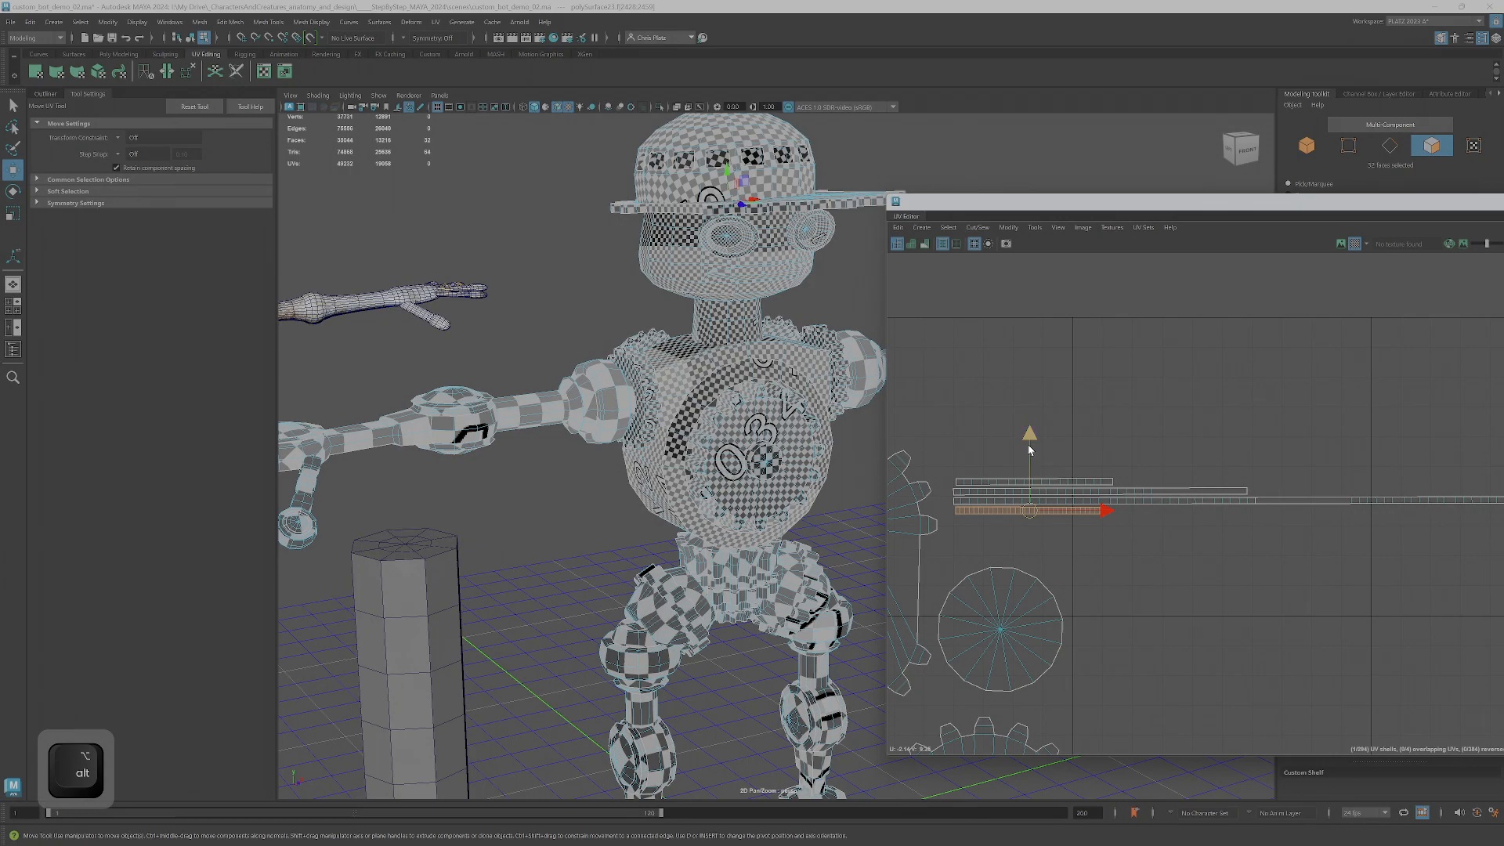
pyautogui.moveTo(1028, 449); pyautogui.dragTo(1029, 446)
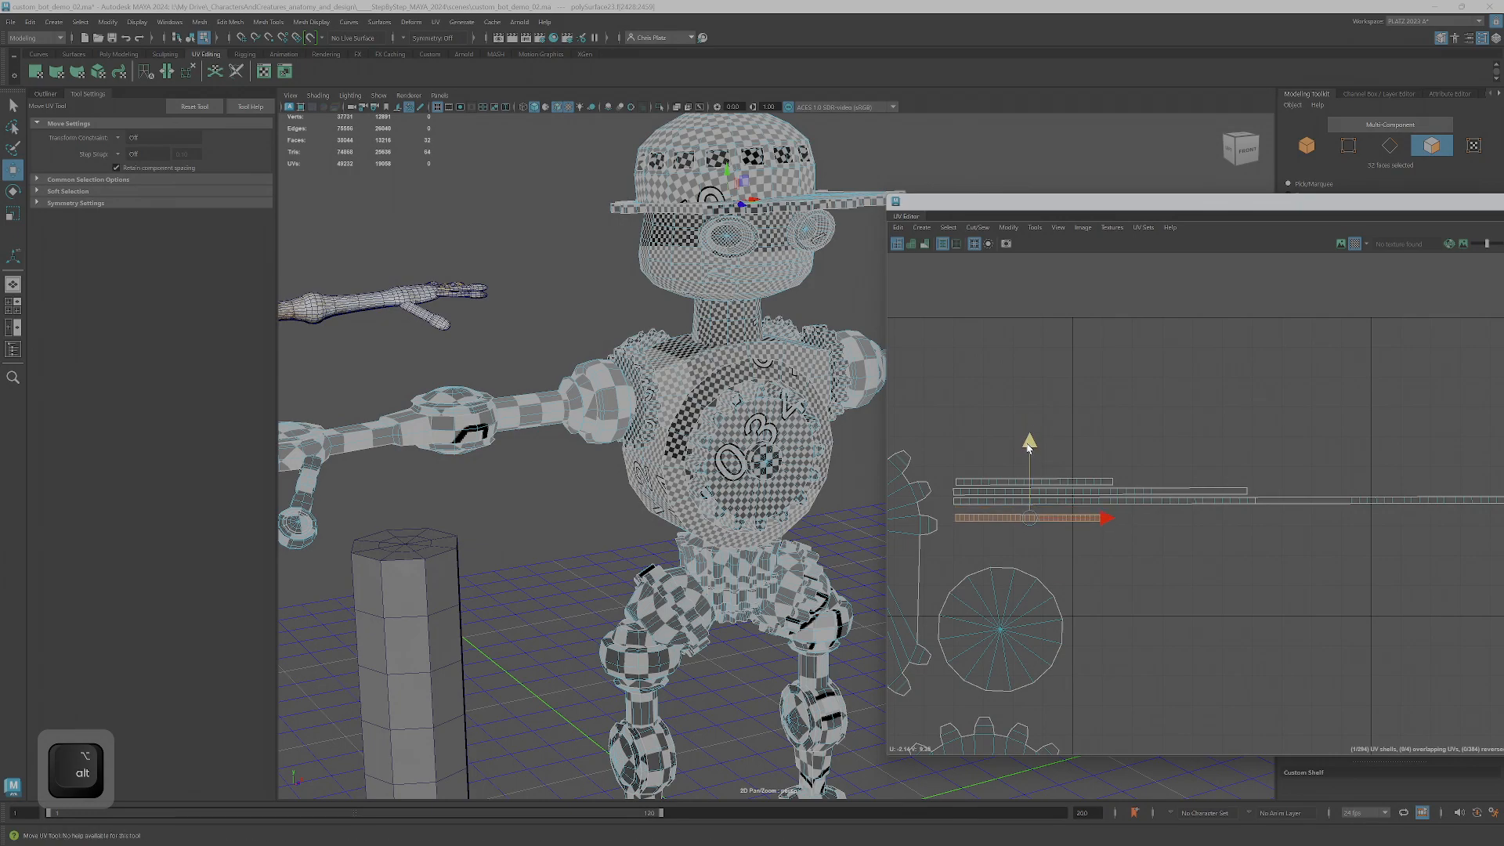
pyautogui.click(1364, 502)
pyautogui.moveTo(1367, 505); pyautogui.dragTo(1277, 538)
pyautogui.scroll(2, 1077, 514)
pyautogui.scroll(-3, 938, 480)
pyautogui.keyDown('alt'); pyautogui.moveTo(1051, 503); pyautogui.dragTo(1253, 509, button='middle'); pyautogui.keyUp('alt')
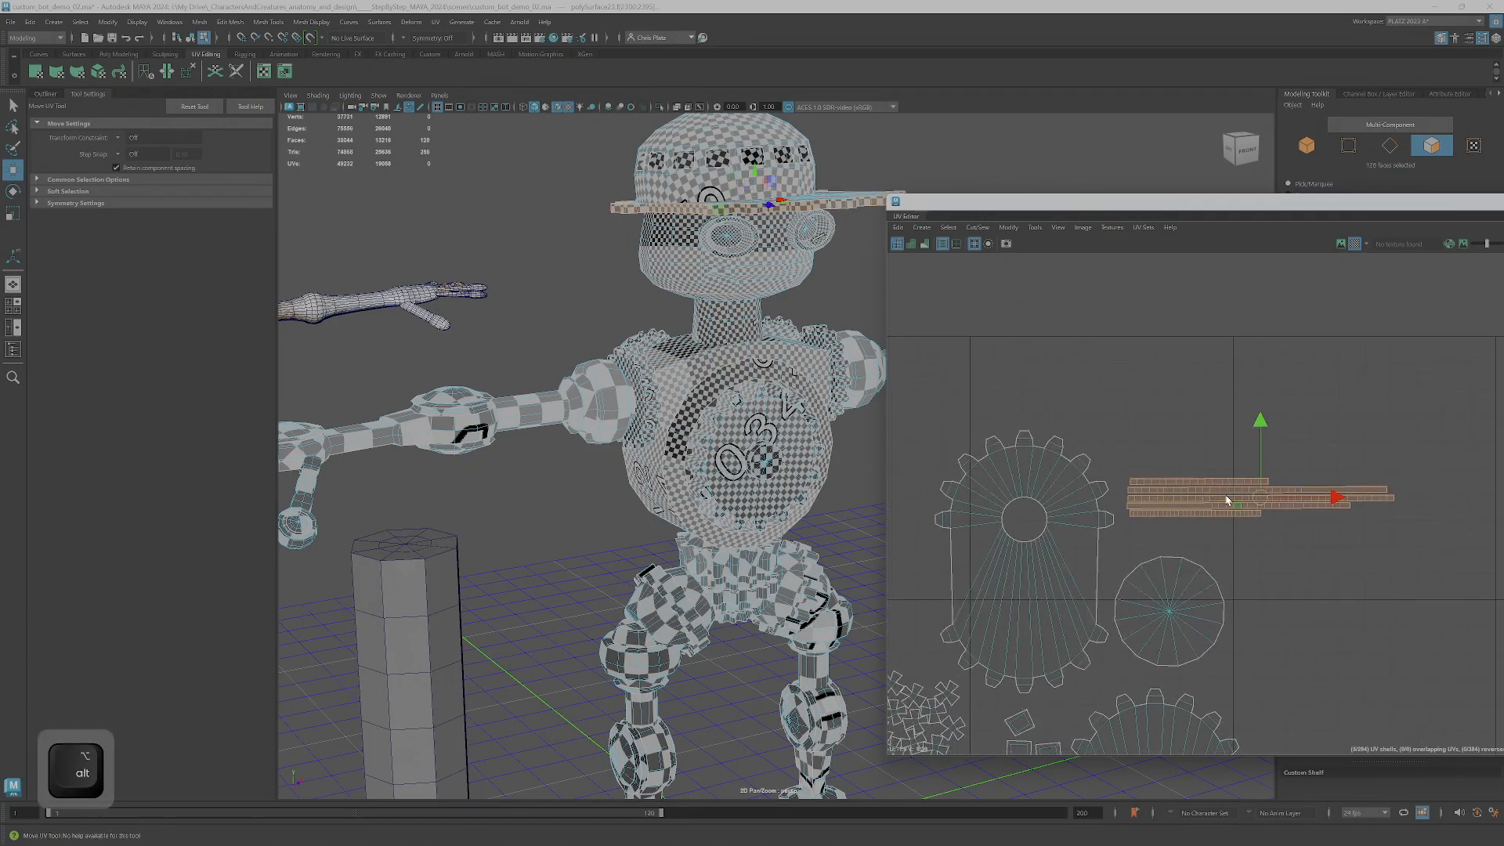
# - Move the stacked hat-brim strip shells above the upper toothed brim shell
pyautogui.moveTo(1260, 492); pyautogui.dragTo(1094, 404)
pyautogui.keyDown('alt'); pyautogui.moveTo(704, 328); pyautogui.dragTo(587, 412); pyautogui.keyUp('alt')
pyautogui.scroll(5, 588, 411)
pyautogui.scroll(-2, 1245, 392)
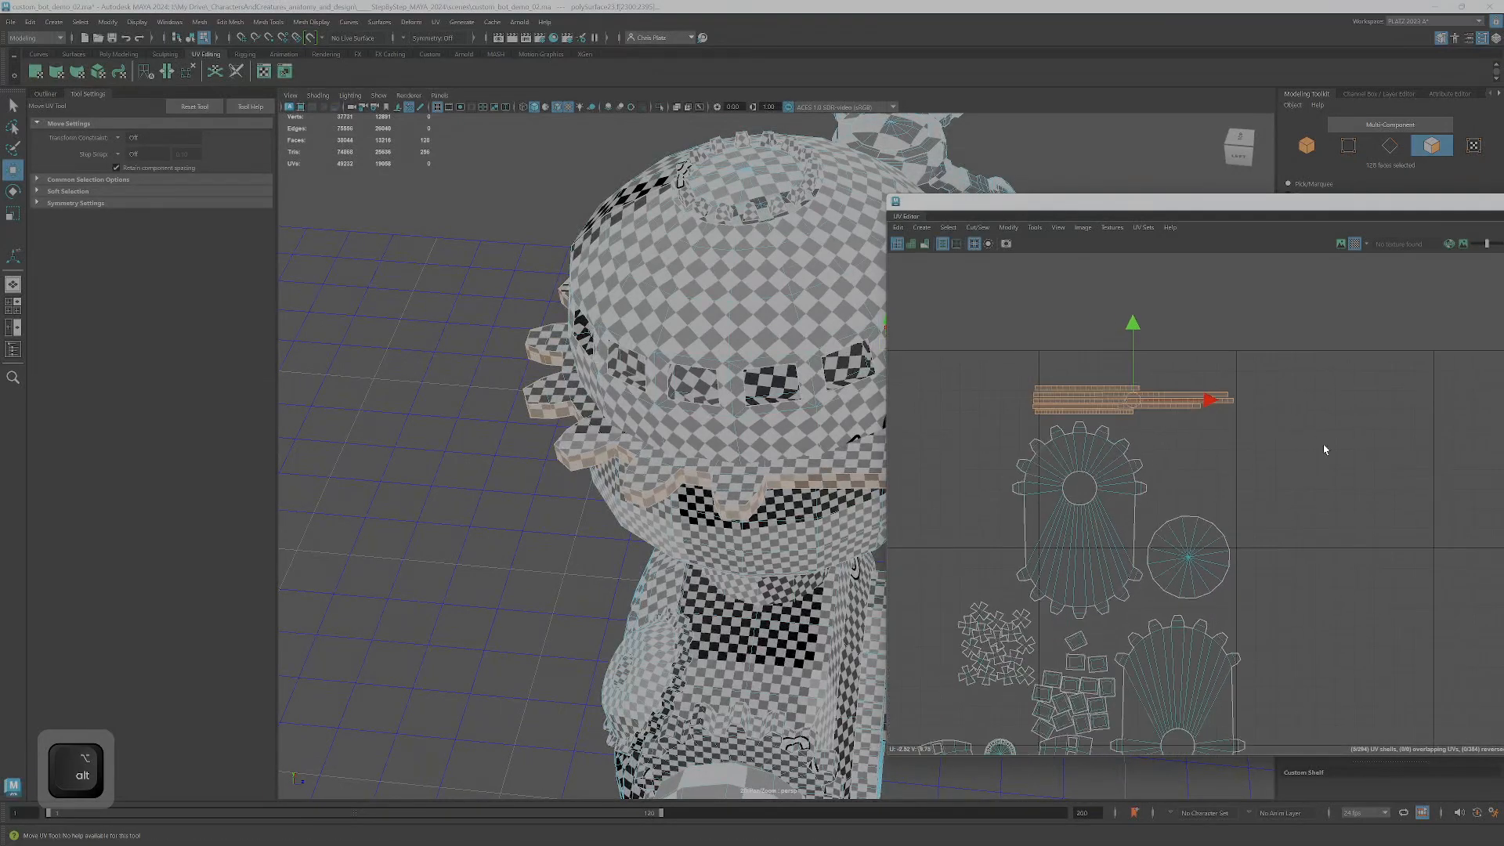
# - Try rotating the stacked brim strip shells upright and undo the rotation
pyautogui.keyDown('alt'); pyautogui.moveTo(1139, 379); pyautogui.dragTo(1217, 364, button='middle'); pyautogui.keyUp('alt')
pyautogui.press('e')
pyautogui.moveTo(1259, 335)
pyautogui.mouseDown()
pyautogui.moveTo(1259, 410)
pyautogui.moveTo(1200, 398)
pyautogui.moveTo(1085, 490)
pyautogui.moveTo(1274, 360)
pyautogui.mouseUp()
pyautogui.press('w')
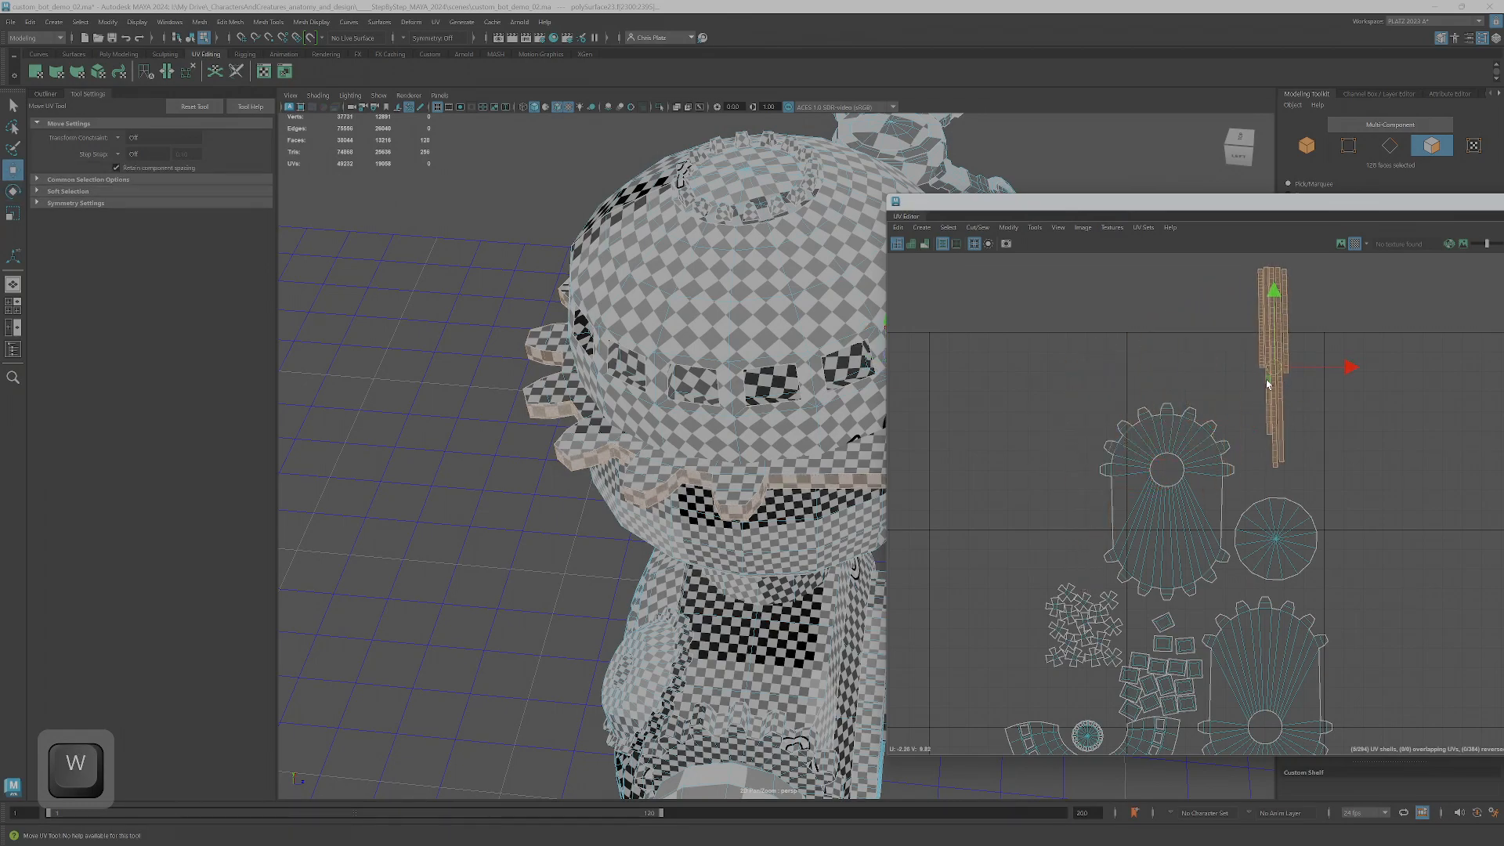
pyautogui.hotkey('ctrl', 'z')
pyautogui.hotkey('ctrl', 'z')
# - Move the head's main shell directly below the eye shells and select the head and eye shells together
pyautogui.scroll(-1, 1287, 486)
pyautogui.scroll(-3, 1294, 502)
pyautogui.keyDown('alt'); pyautogui.moveTo(1355, 701); pyautogui.dragTo(1195, 534, button='middle'); pyautogui.keyUp('alt')
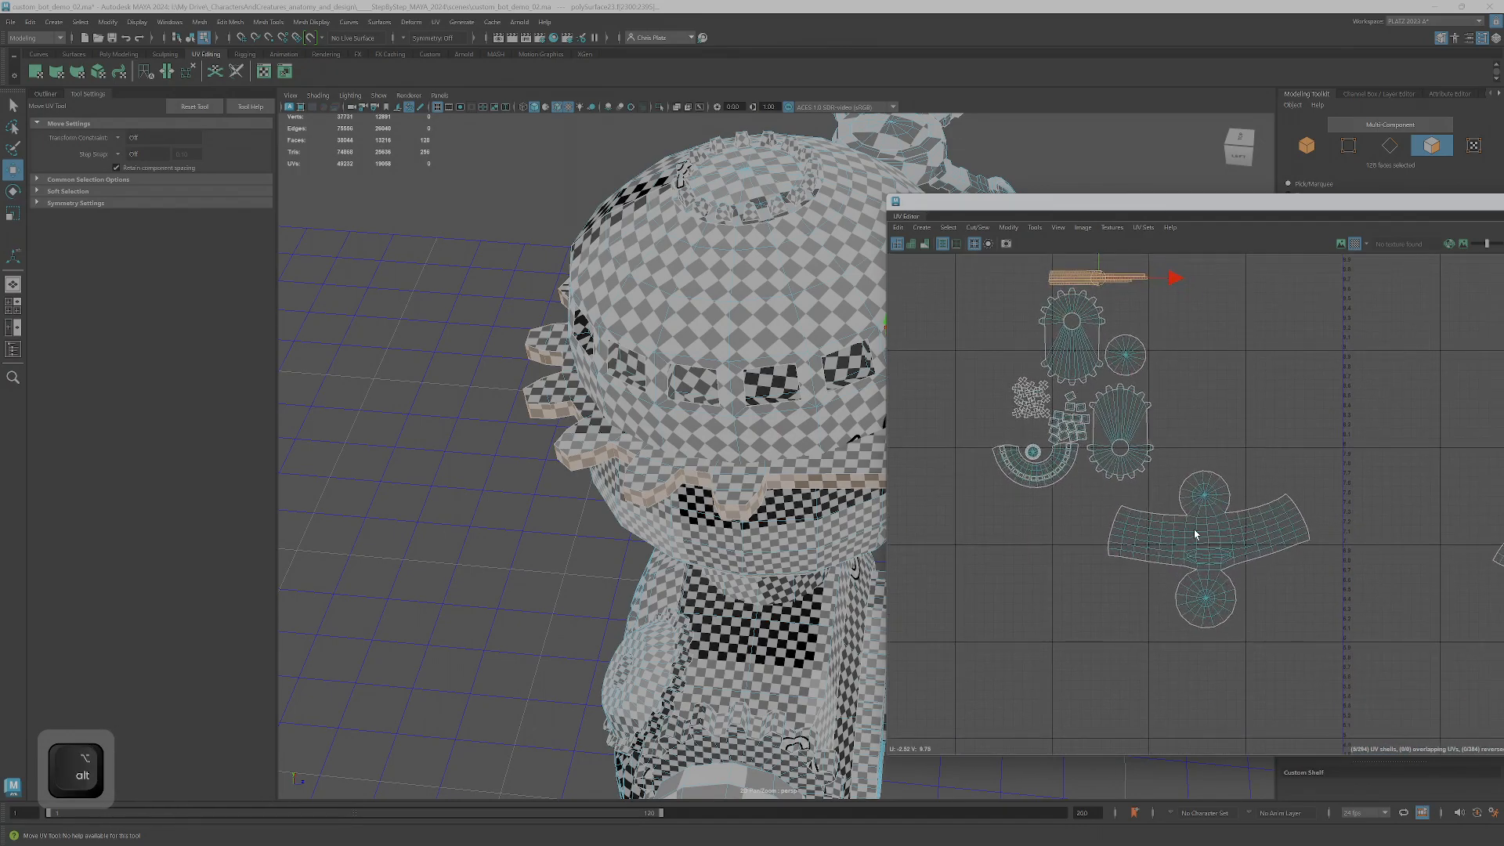
pyautogui.doubleClick(1198, 540)
pyautogui.moveTo(705, 511)
pyautogui.keyDown('alt'); pyautogui.mouseDown()
pyautogui.moveTo(693, 492)
pyautogui.moveTo(624, 471)
pyautogui.moveTo(625, 496)
pyautogui.moveTo(688, 510)
pyautogui.mouseUp(); pyautogui.keyUp('alt')
pyautogui.keyDown('alt'); pyautogui.moveTo(1159, 579); pyautogui.dragTo(1089, 552, button='middle'); pyautogui.keyUp('alt')
pyautogui.scroll(-3, 1112, 658)
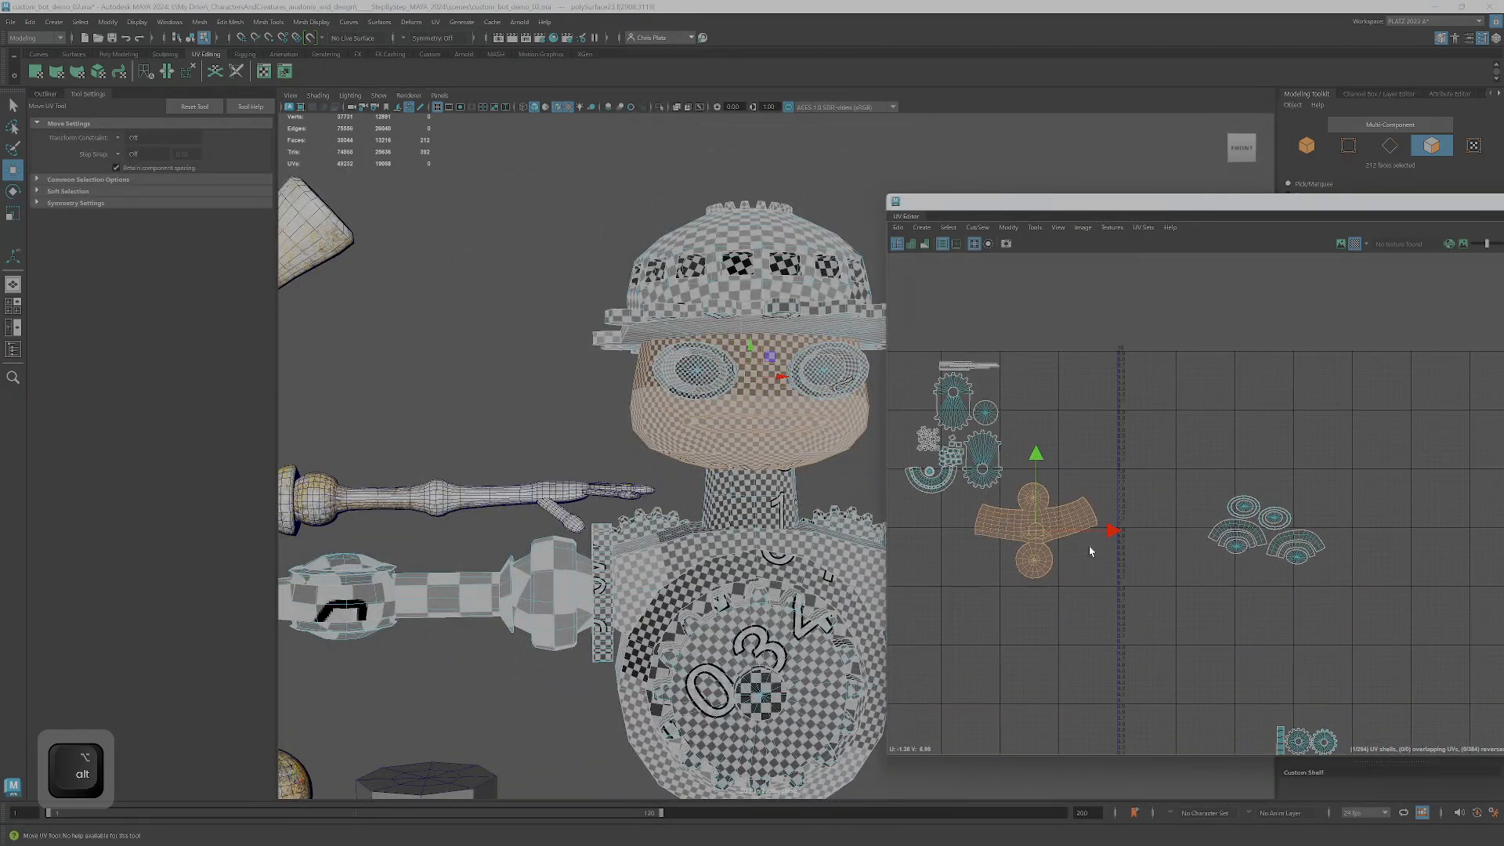
pyautogui.moveTo(1030, 534); pyautogui.dragTo(1252, 606)
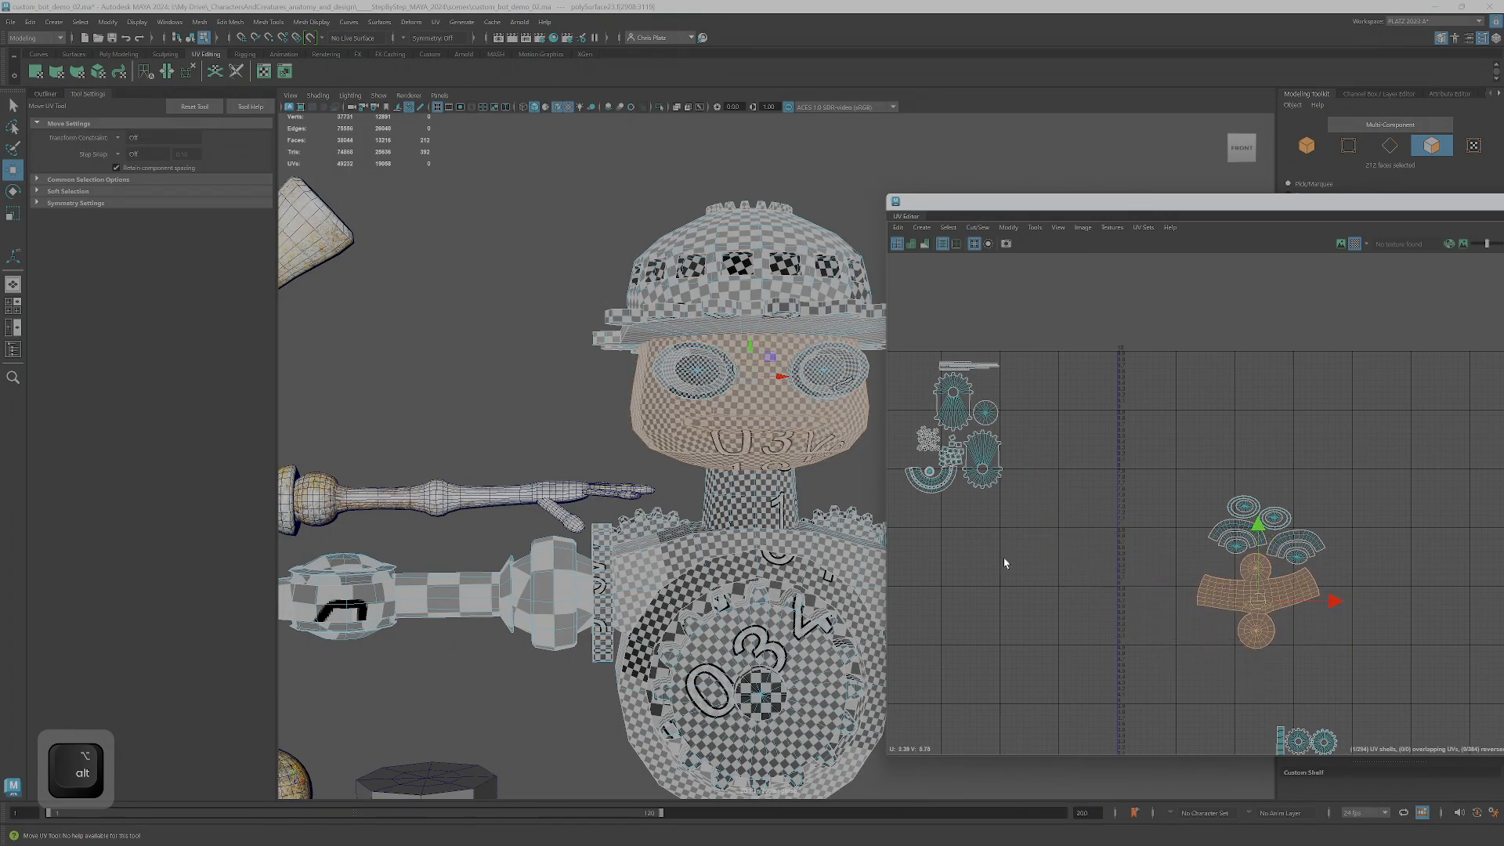
pyautogui.keyDown('alt'); pyautogui.moveTo(1003, 558); pyautogui.dragTo(1013, 484, button='middle'); pyautogui.keyUp('alt')
pyautogui.moveTo(1304, 570); pyautogui.dragTo(1361, 587)
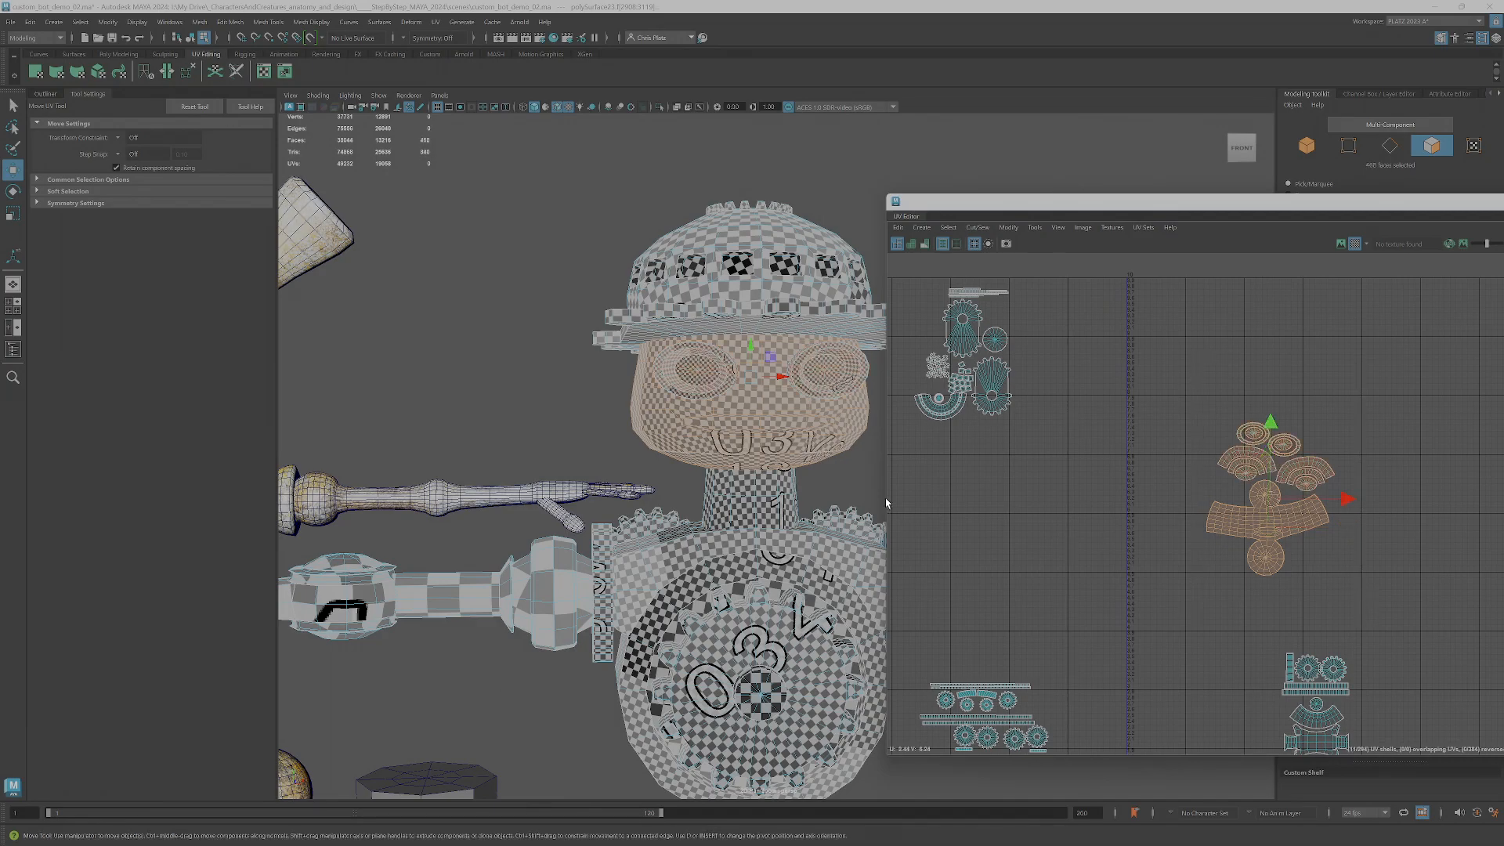
pyautogui.keyDown('alt'); pyautogui.moveTo(557, 448); pyautogui.dragTo(616, 446); pyautogui.keyUp('alt')
pyautogui.scroll(-1, 1019, 466)
pyautogui.keyDown('alt'); pyautogui.moveTo(1019, 466); pyautogui.dragTo(1058, 529, button='middle'); pyautogui.keyUp('alt')
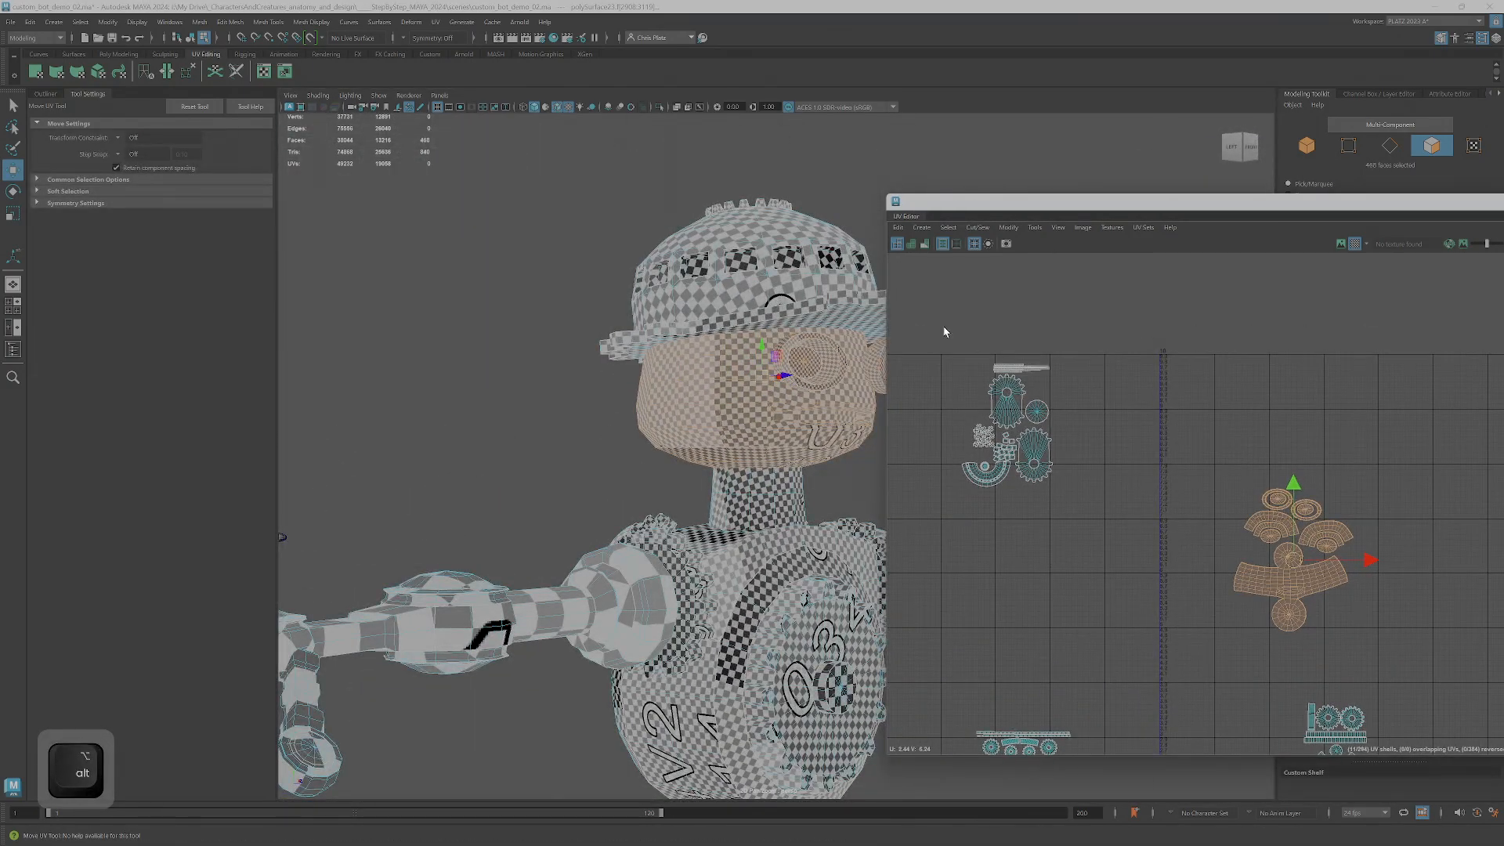
# - Select all the hat shells and scale them down uniformly to about half size
pyautogui.moveTo(943, 327); pyautogui.dragTo(1128, 591)
pyautogui.keyDown('alt'); pyautogui.moveTo(830, 549); pyautogui.dragTo(652, 494); pyautogui.keyUp('alt')
pyautogui.keyDown('alt'); pyautogui.moveTo(652, 494); pyautogui.dragTo(564, 502, button='right'); pyautogui.keyUp('alt')
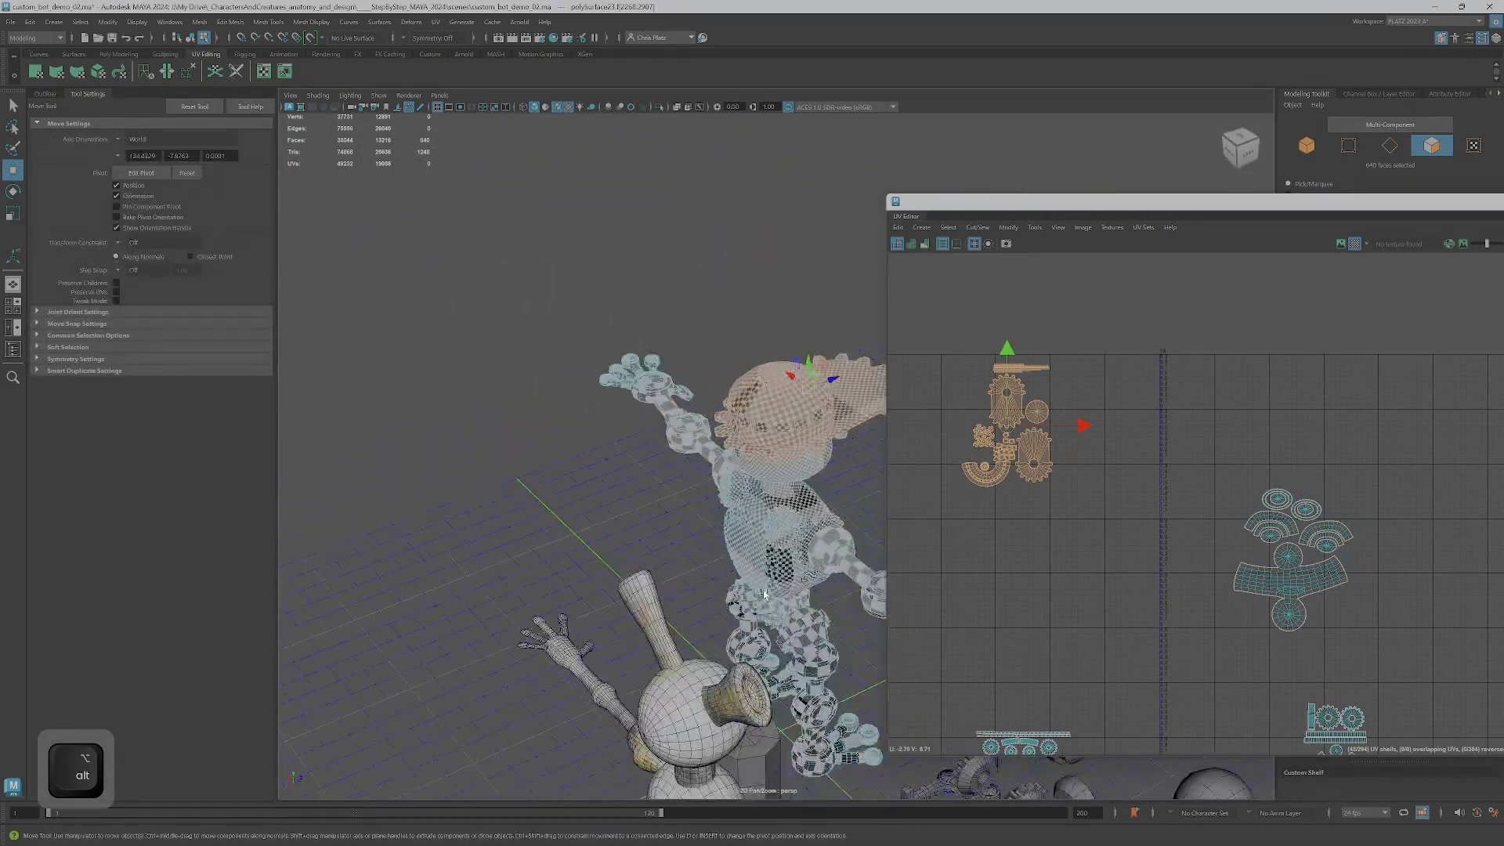
pyautogui.keyDown('alt'); pyautogui.moveTo(776, 564); pyautogui.dragTo(642, 438); pyautogui.keyUp('alt')
pyautogui.keyDown('alt'); pyautogui.moveTo(642, 439); pyautogui.dragTo(725, 417, button='right'); pyautogui.keyUp('alt')
pyautogui.keyDown('alt'); pyautogui.moveTo(725, 418); pyautogui.dragTo(744, 517, button='middle'); pyautogui.keyUp('alt')
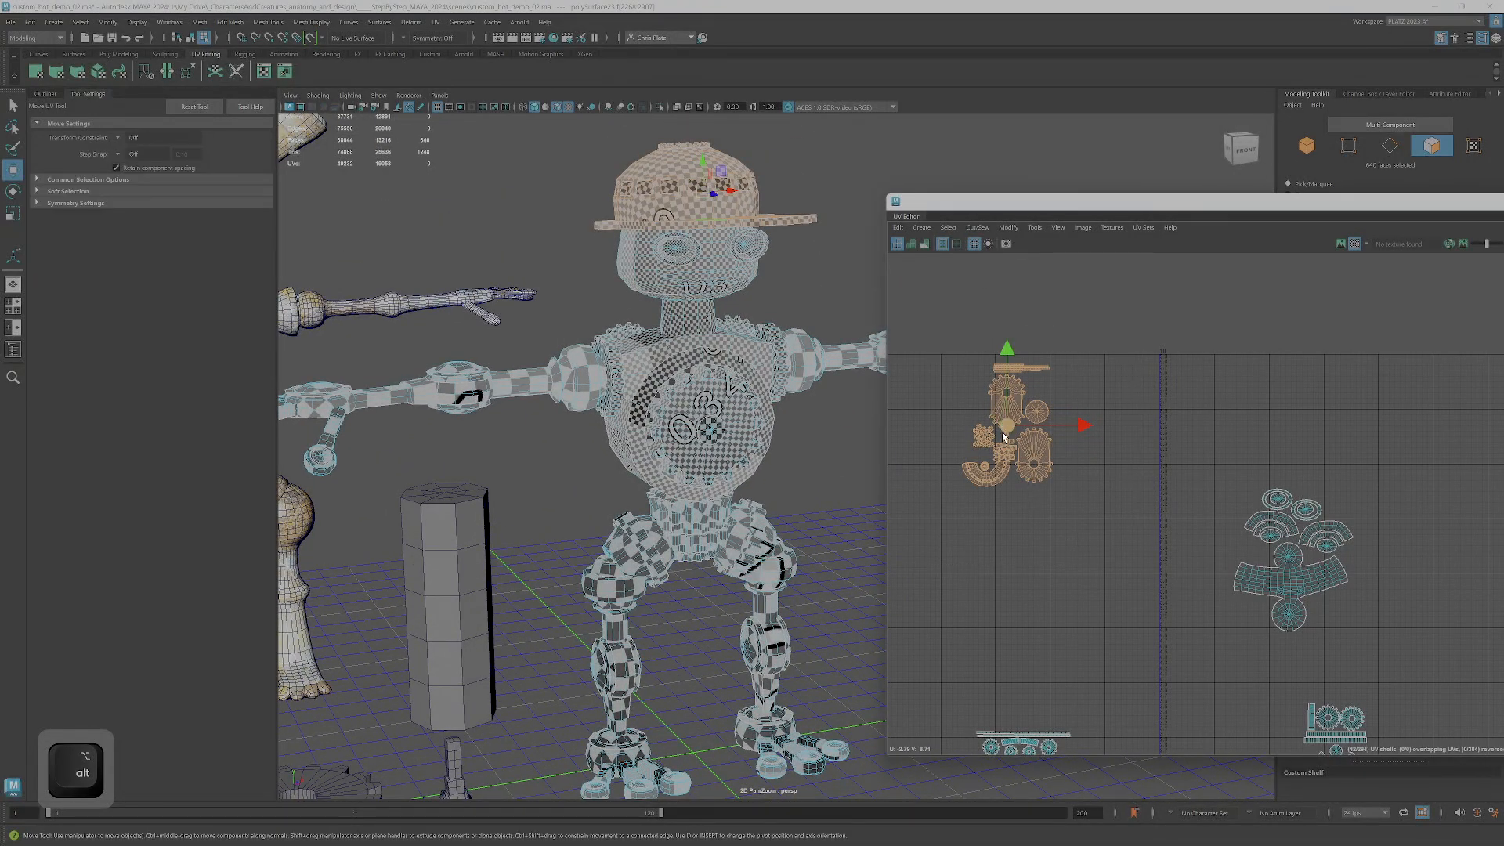
pyautogui.press('r')
pyautogui.moveTo(1009, 429); pyautogui.dragTo(979, 429)
pyautogui.keyDown('alt'); pyautogui.moveTo(689, 329); pyautogui.dragTo(806, 329, button='right'); pyautogui.keyUp('alt')
pyautogui.keyDown('alt'); pyautogui.moveTo(705, 470); pyautogui.dragTo(603, 446); pyautogui.keyUp('alt')
pyautogui.keyDown('alt'); pyautogui.moveTo(614, 372); pyautogui.dragTo(624, 422, button='middle'); pyautogui.keyUp('alt')
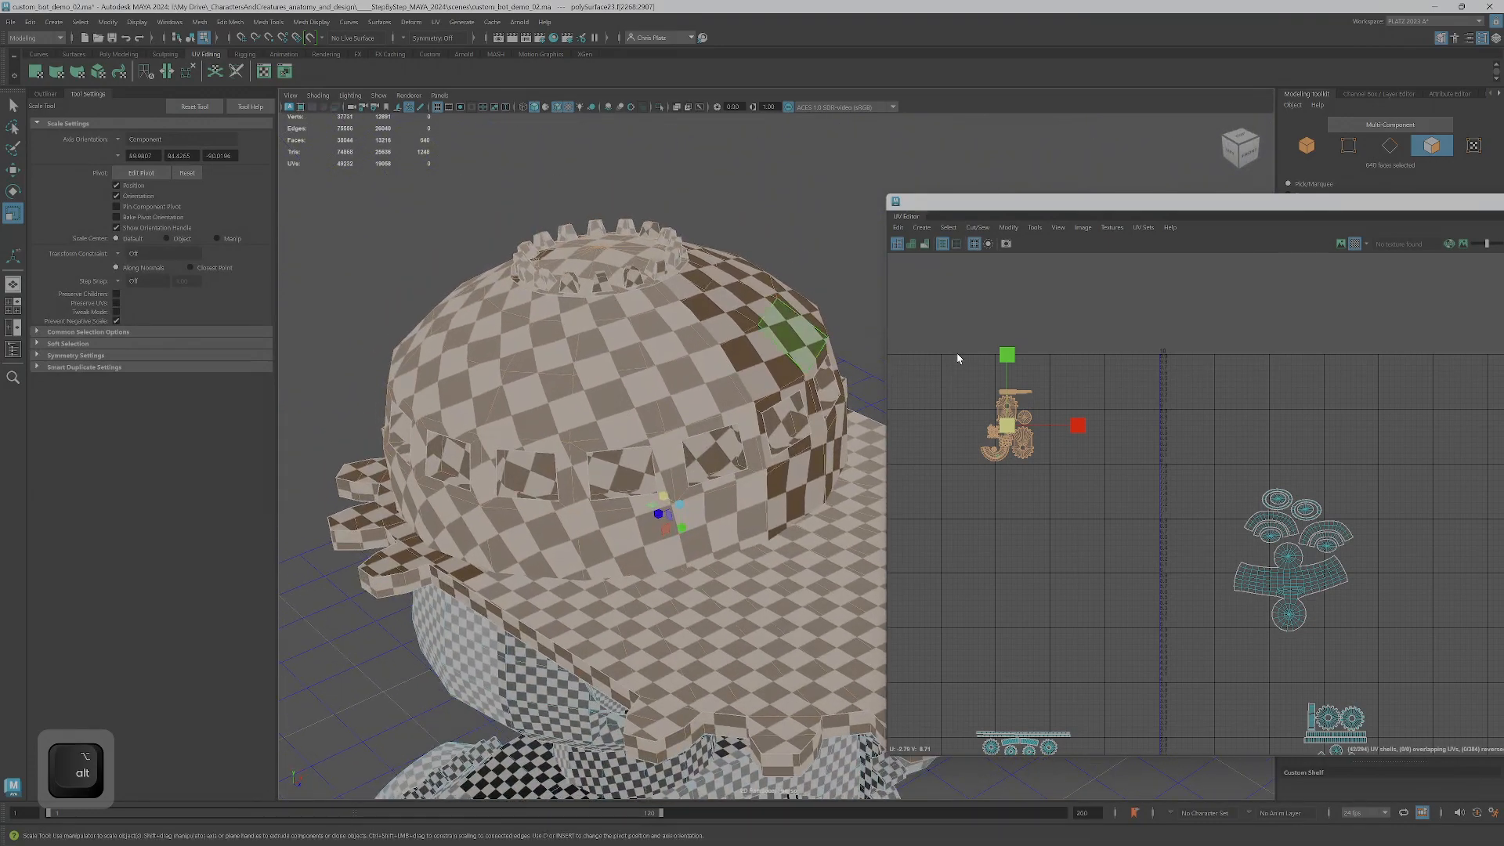
# - Select all the small cross-shaped tooth shells of the hat's top ring and shrink them uniformly into a tiny cluster
pyautogui.click(594, 222)
pyautogui.keyDown('alt'); pyautogui.moveTo(988, 438); pyautogui.dragTo(976, 502, button='right'); pyautogui.keyUp('alt')
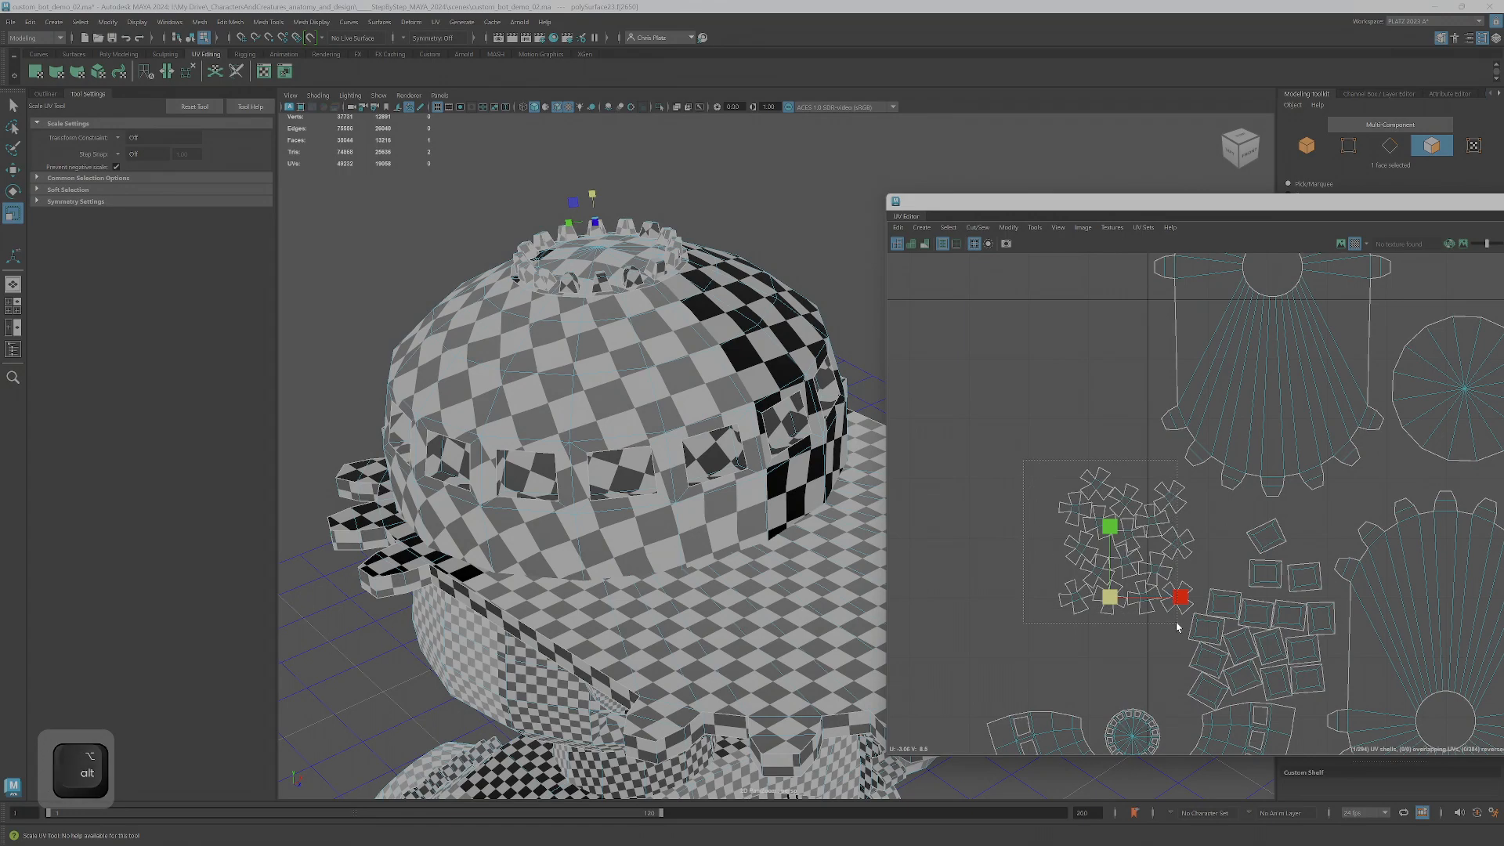
pyautogui.moveTo(1177, 626); pyautogui.dragTo(1176, 625)
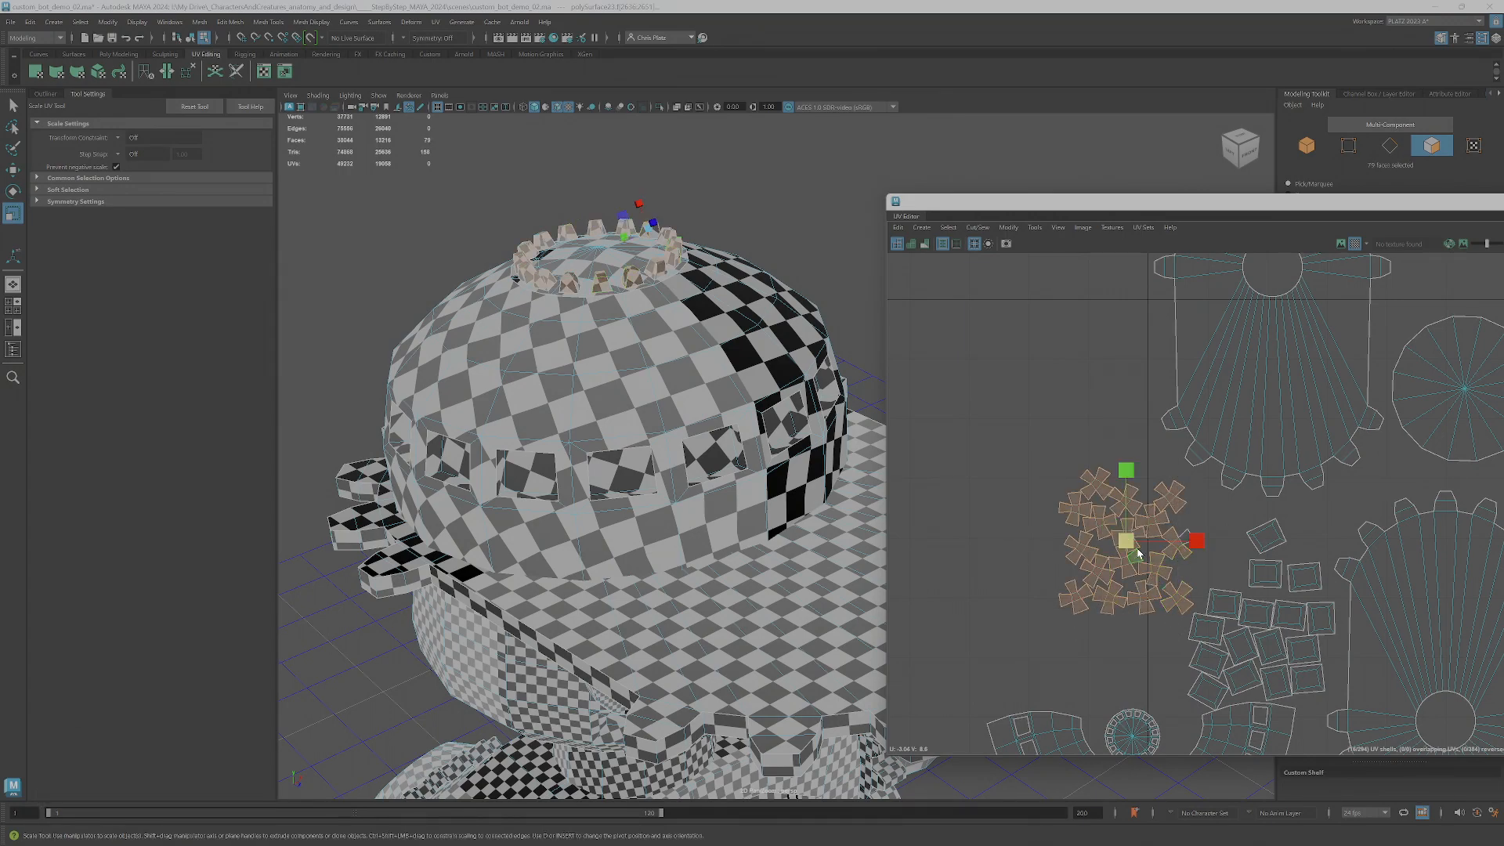
pyautogui.keyDown('ctrl'); pyautogui.moveTo(1159, 555); pyautogui.dragTo(1191, 576, button='right'); pyautogui.keyUp('ctrl')
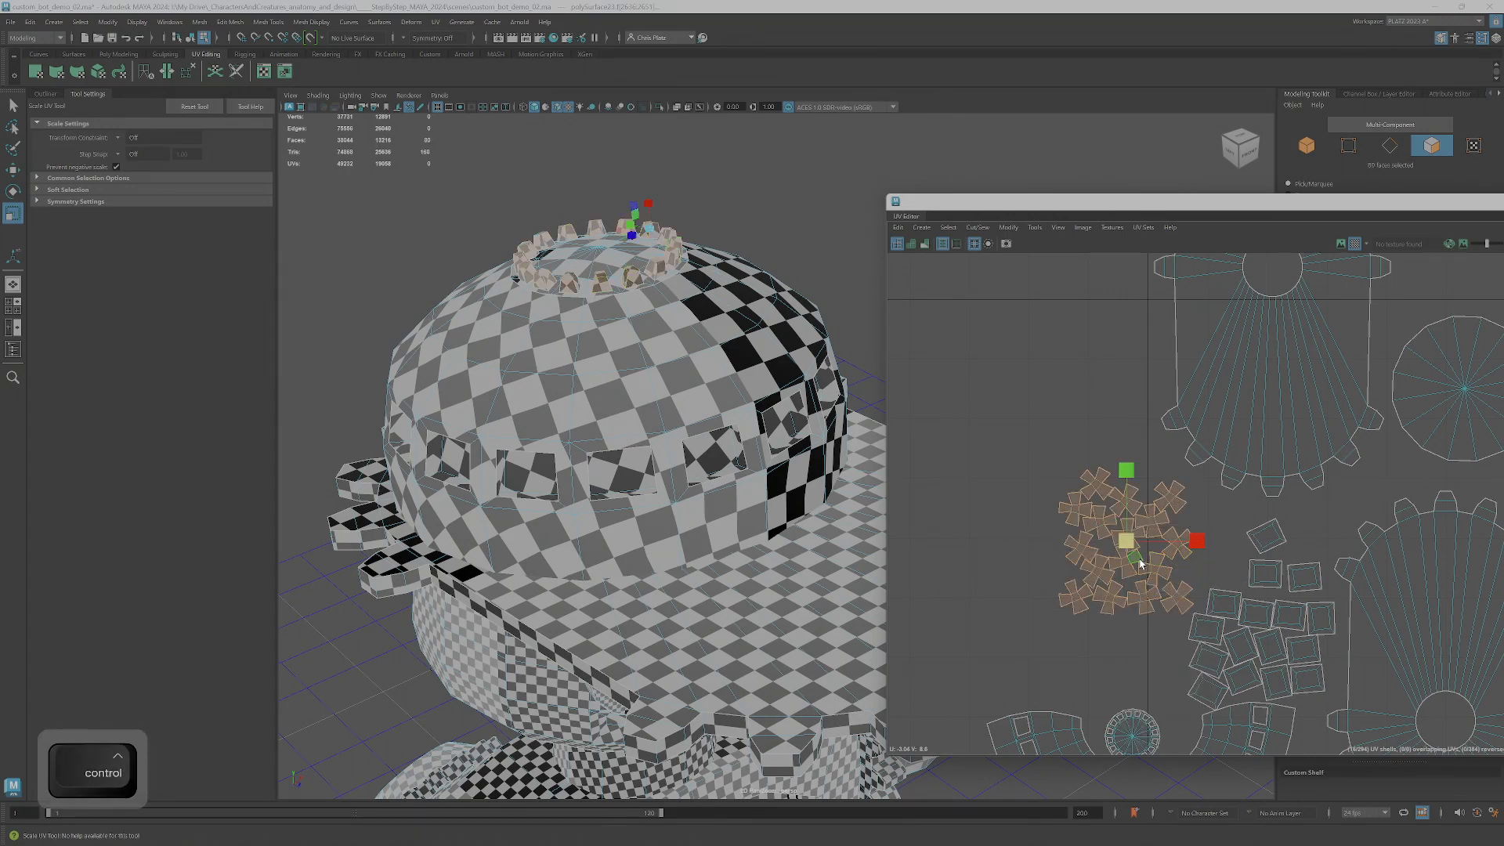
pyautogui.press('r')
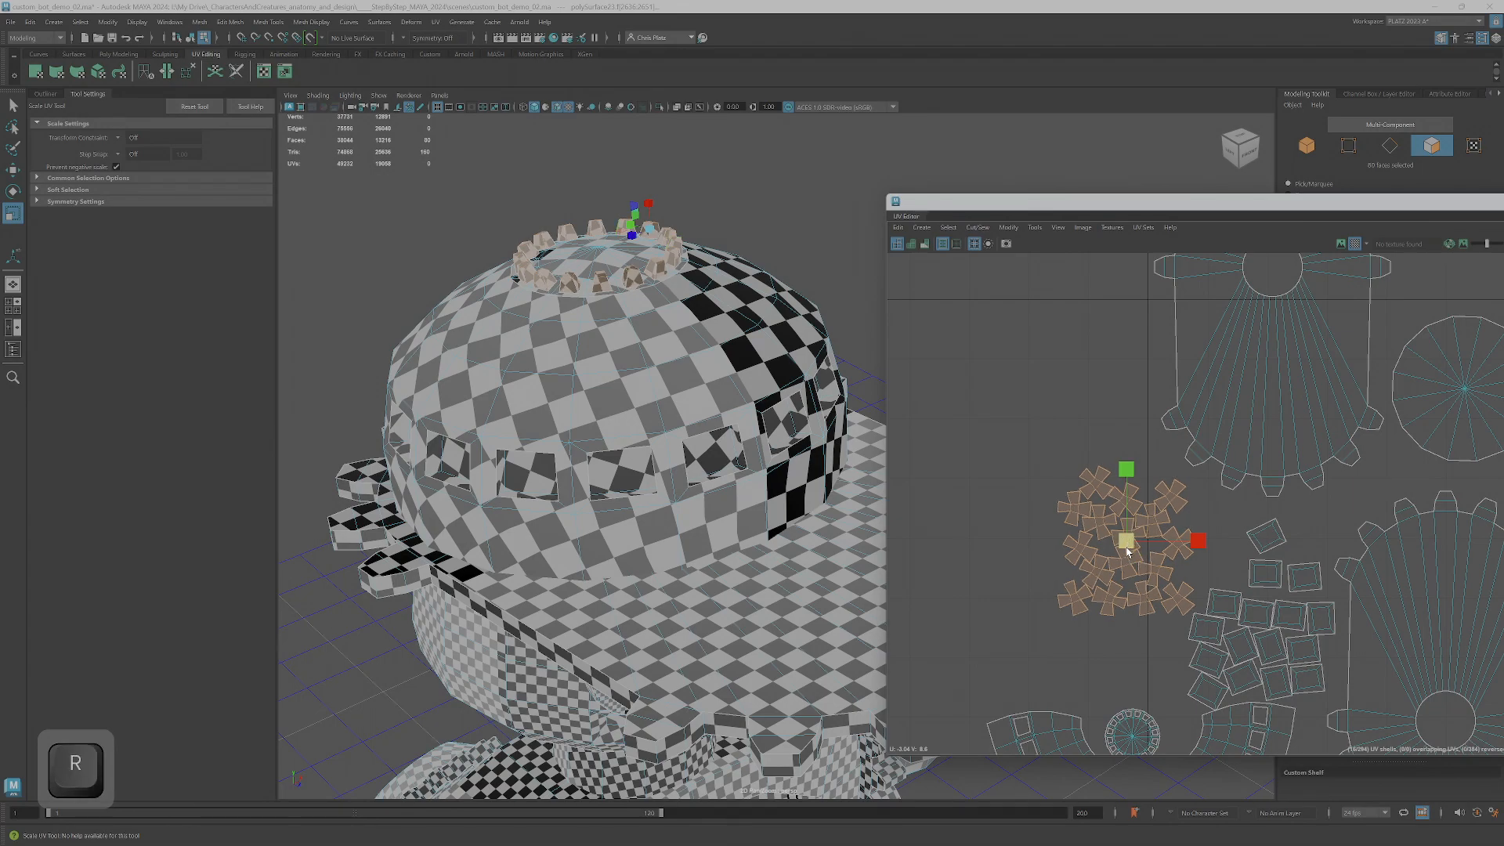
pyautogui.moveTo(1128, 553); pyautogui.dragTo(1071, 644)
pyautogui.press('w')
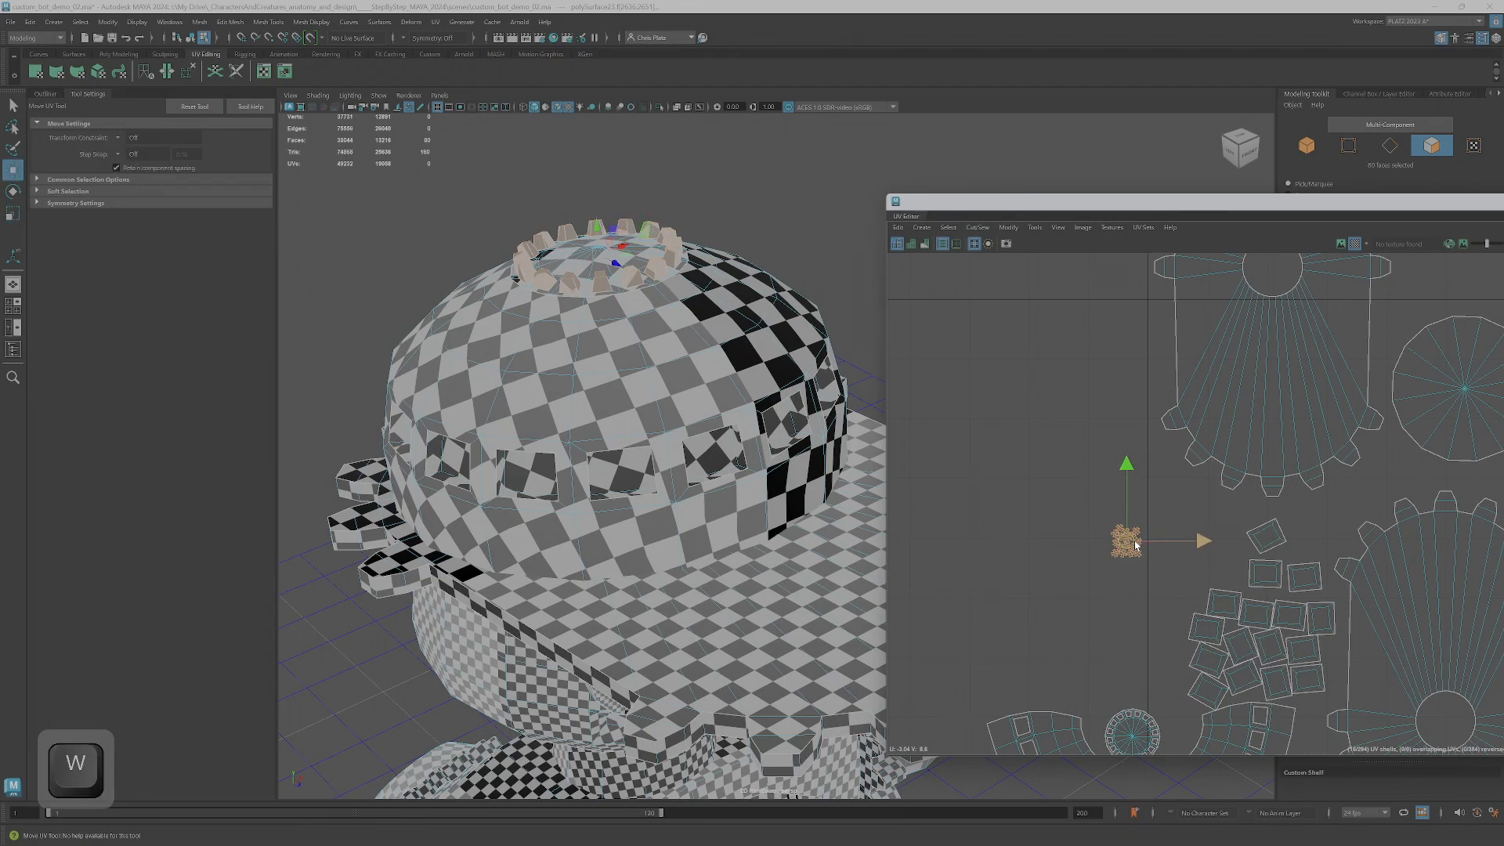
pyautogui.press('r')
pyautogui.moveTo(1126, 542); pyautogui.dragTo(1153, 547)
# - Select the rectangular shells from the band around the hat dome and scale them down slightly
pyautogui.scroll(-2, 1147, 540)
pyautogui.keyDown('alt'); pyautogui.moveTo(1147, 540); pyautogui.dragTo(1059, 413, button='middle'); pyautogui.keyUp('alt')
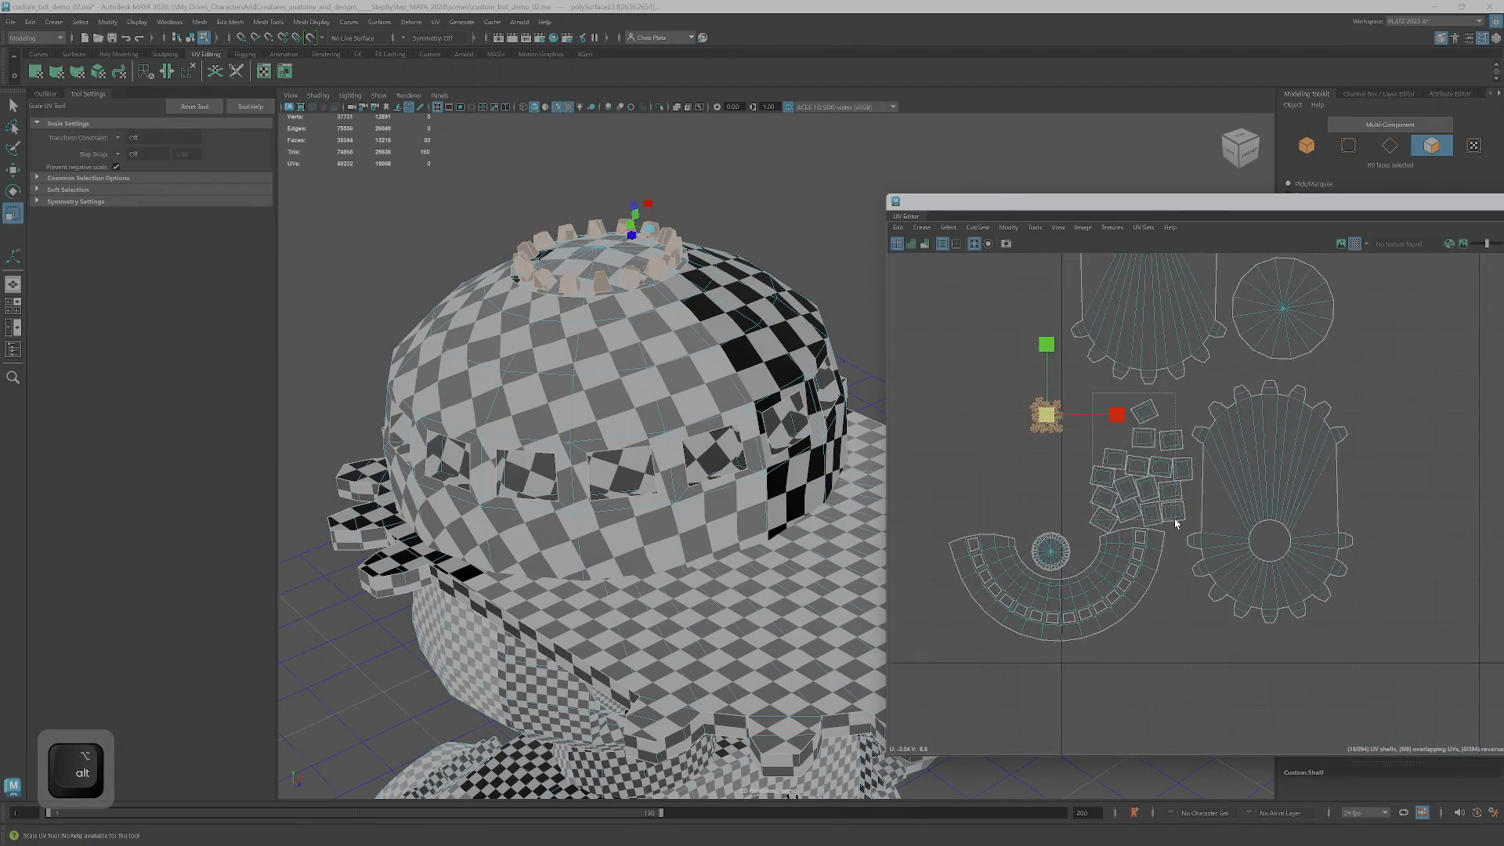
pyautogui.moveTo(1182, 519); pyautogui.dragTo(1186, 523)
pyautogui.keyDown('ctrl'); pyautogui.moveTo(1178, 480); pyautogui.dragTo(1214, 502, button='right'); pyautogui.keyUp('ctrl')
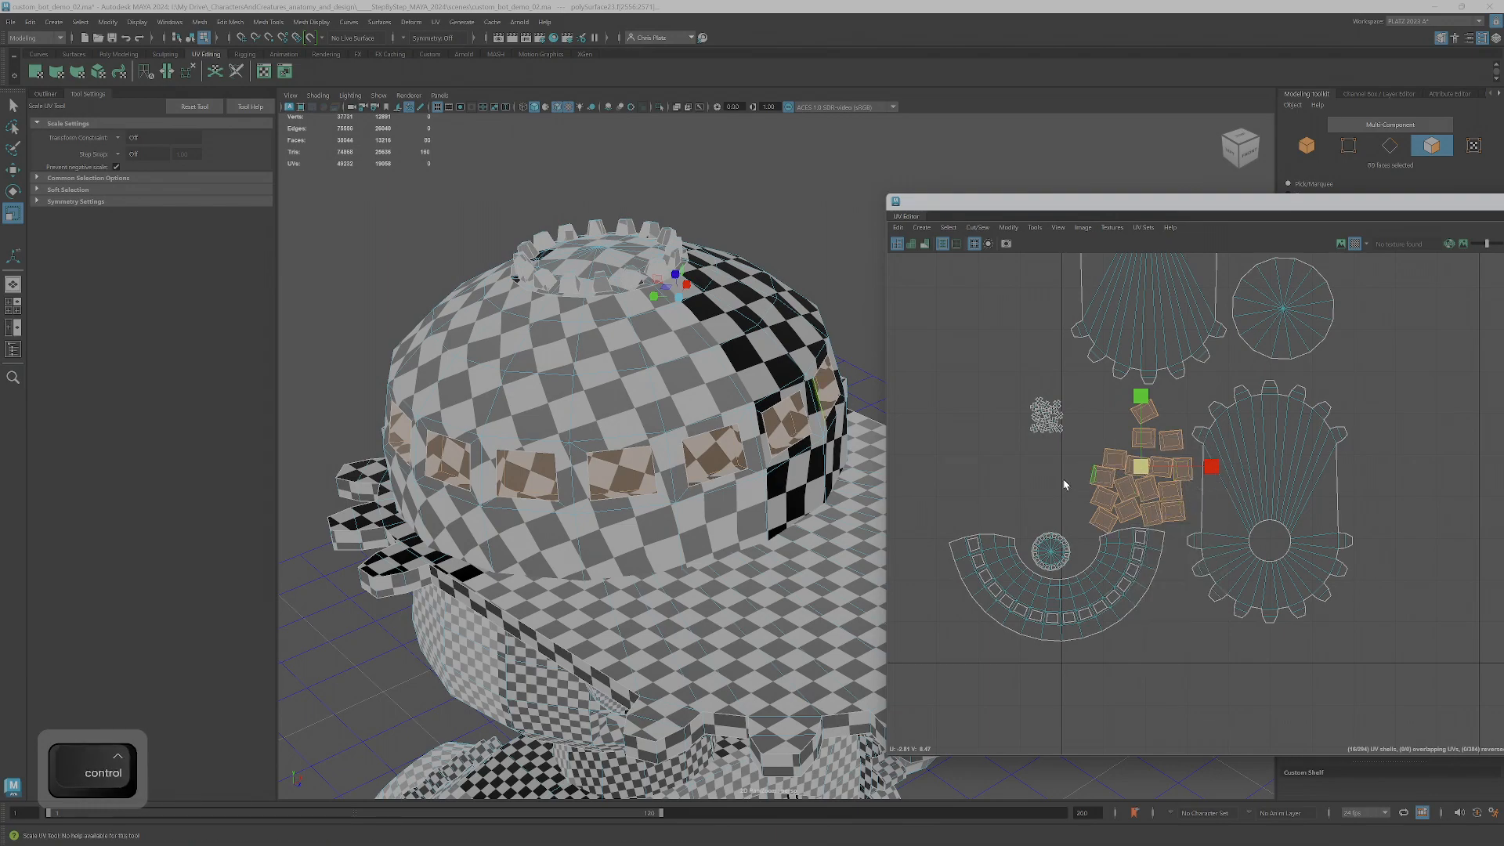
pyautogui.moveTo(1140, 467); pyautogui.dragTo(1117, 513)
pyautogui.press('w')
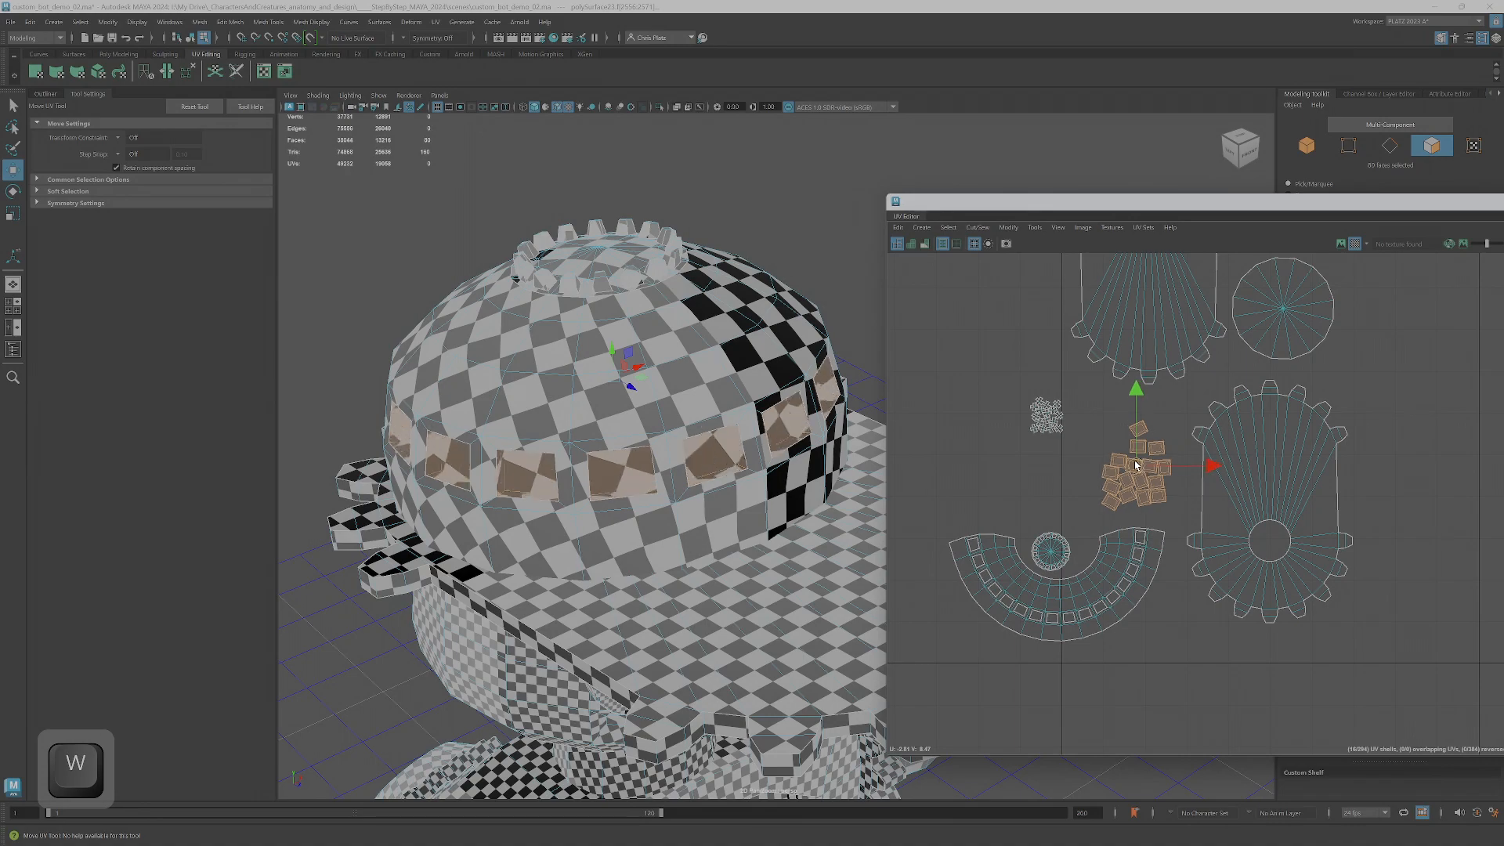
# - Place the rectangular band shells next to the cross-shaped tooth shells and shift both clusters closer to the lower brim shell
pyautogui.moveTo(1154, 459); pyautogui.dragTo(1080, 451)
pyautogui.keyDown('alt'); pyautogui.moveTo(1075, 515); pyautogui.dragTo(1047, 483, button='right'); pyautogui.keyUp('alt')
pyautogui.moveTo(988, 386); pyautogui.dragTo(1126, 515)
pyautogui.moveTo(1079, 459); pyautogui.dragTo(1131, 486)
pyautogui.press('w')
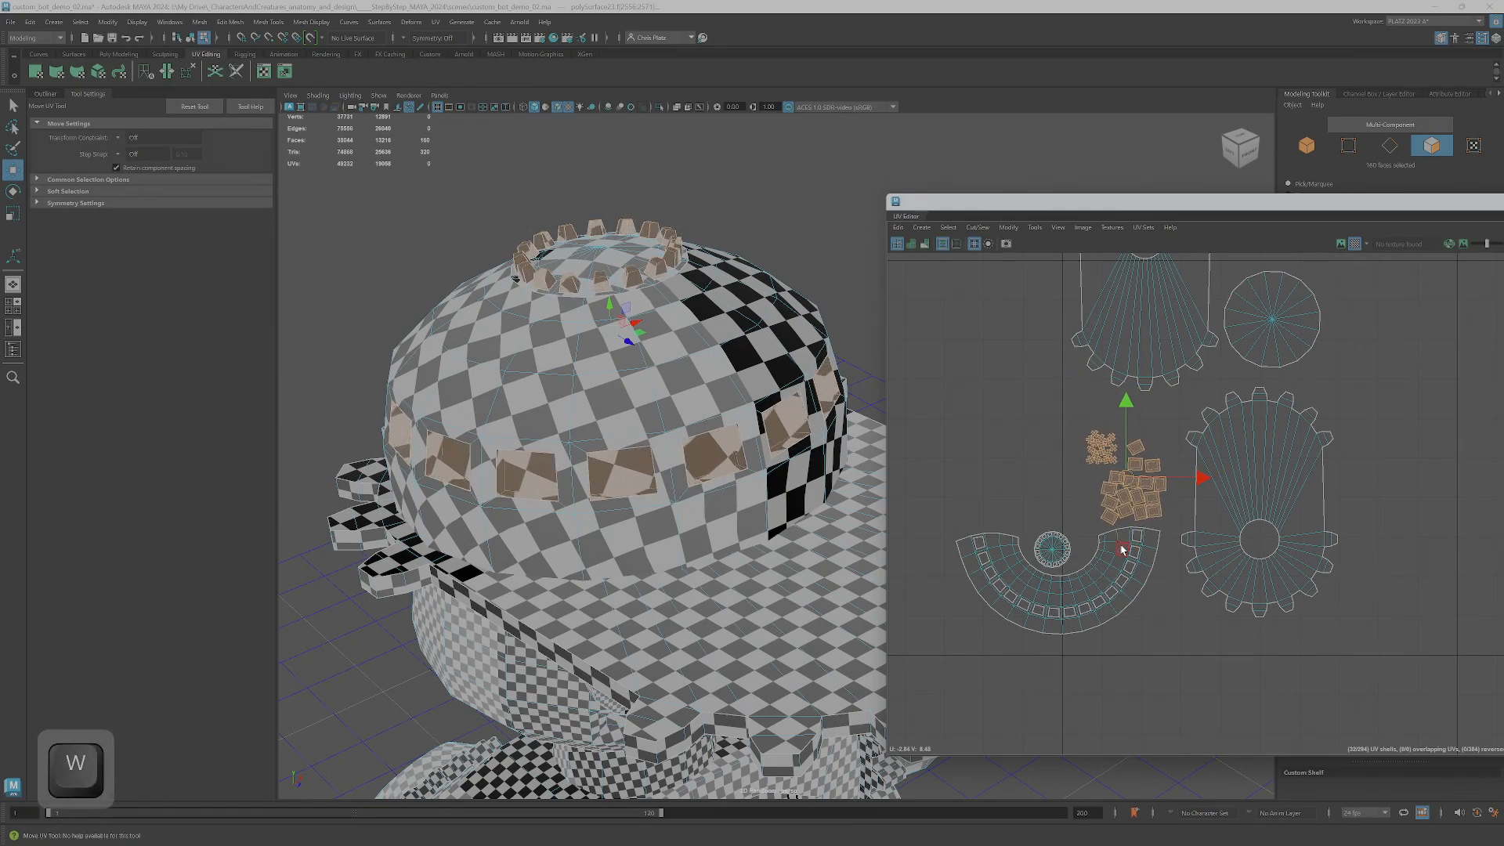
# - Fit the hat's small round top shell into the circular hole of the lower toothed brim shell
pyautogui.scroll(-3, 1123, 550)
pyautogui.keyDown('alt'); pyautogui.moveTo(1188, 558); pyautogui.dragTo(1188, 638, button='middle'); pyautogui.keyUp('alt')
pyautogui.scroll(1, 1077, 639)
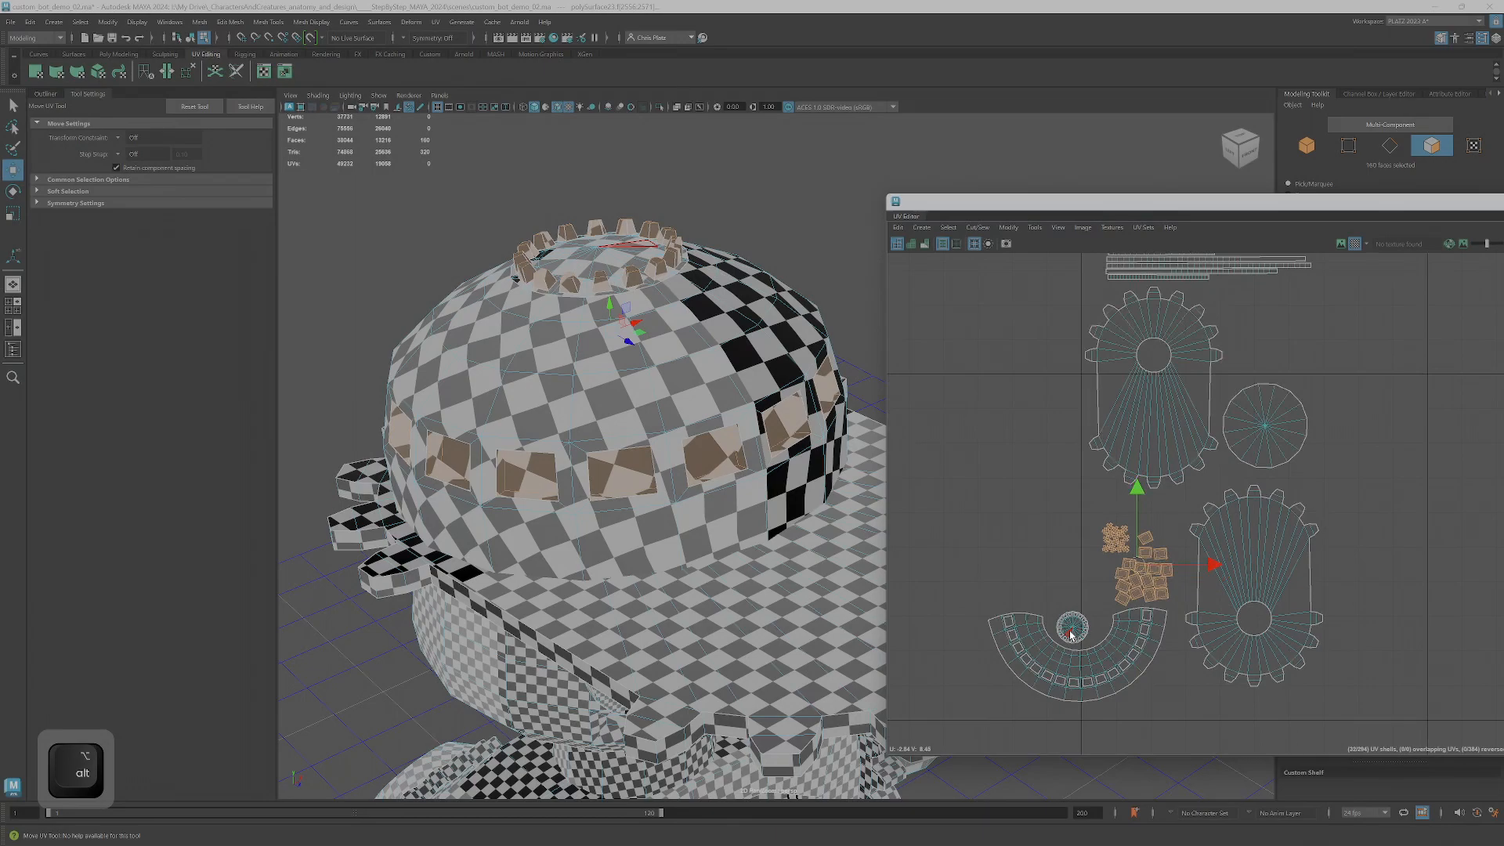
pyautogui.click(1072, 632)
pyautogui.press('w')
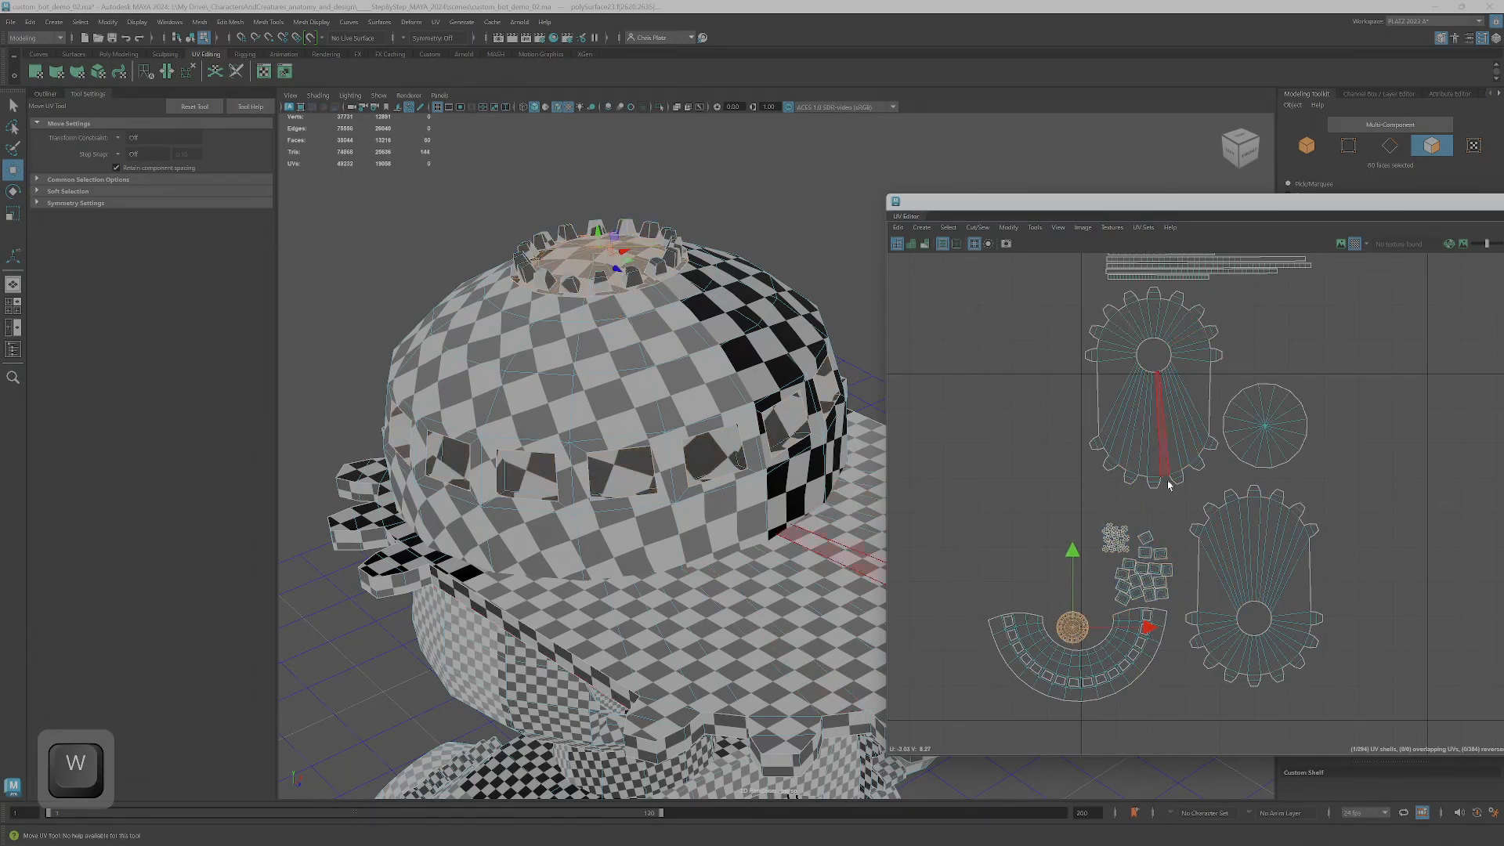
pyautogui.moveTo(1076, 628); pyautogui.dragTo(1261, 620)
pyautogui.scroll(10, 1261, 623)
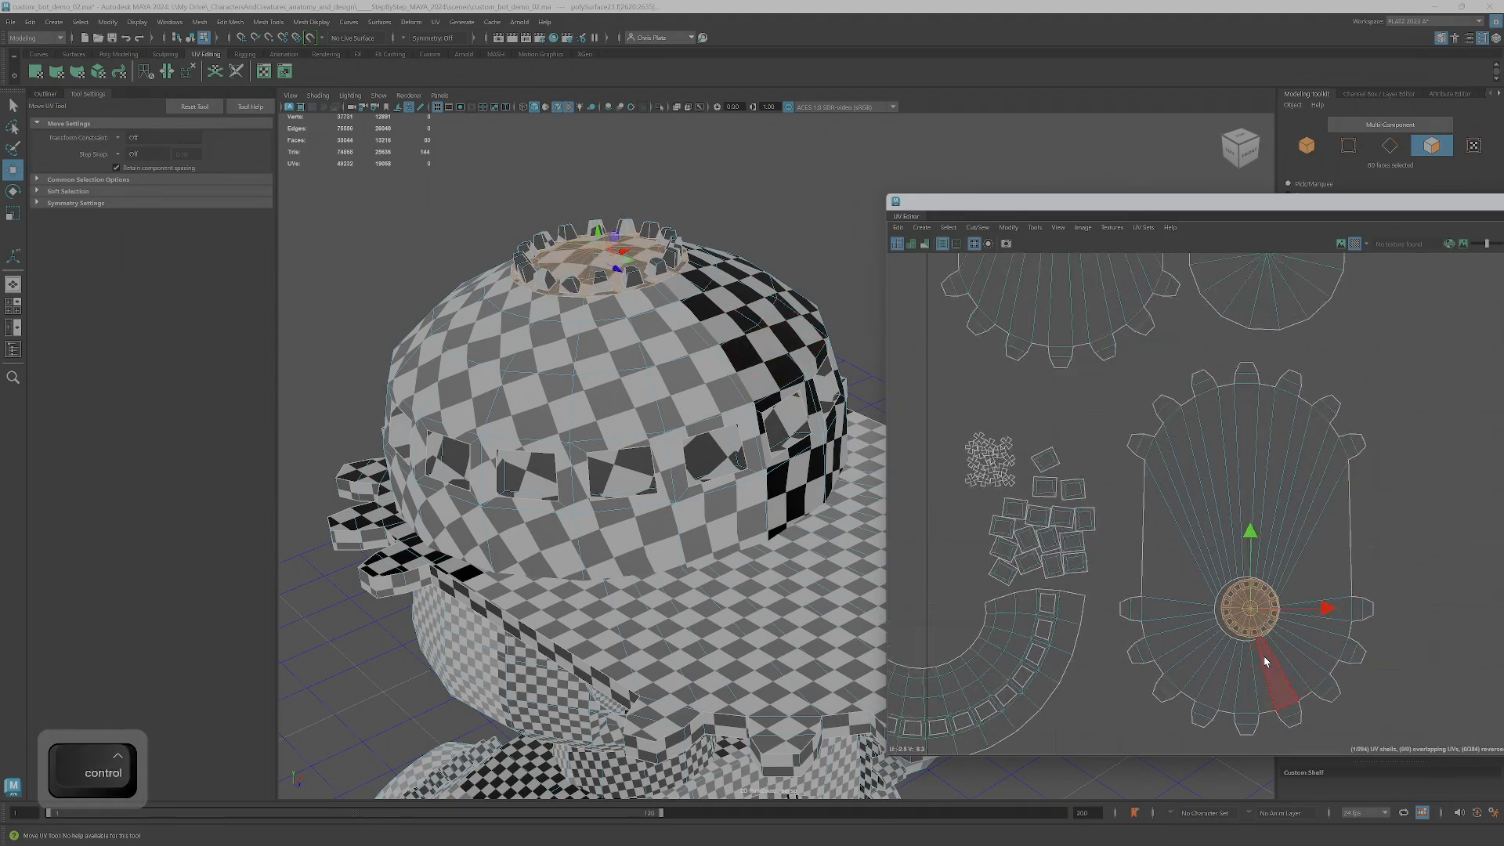
pyautogui.moveTo(1228, 578); pyautogui.dragTo(1223, 579)
pyautogui.scroll(-10, 1215, 586)
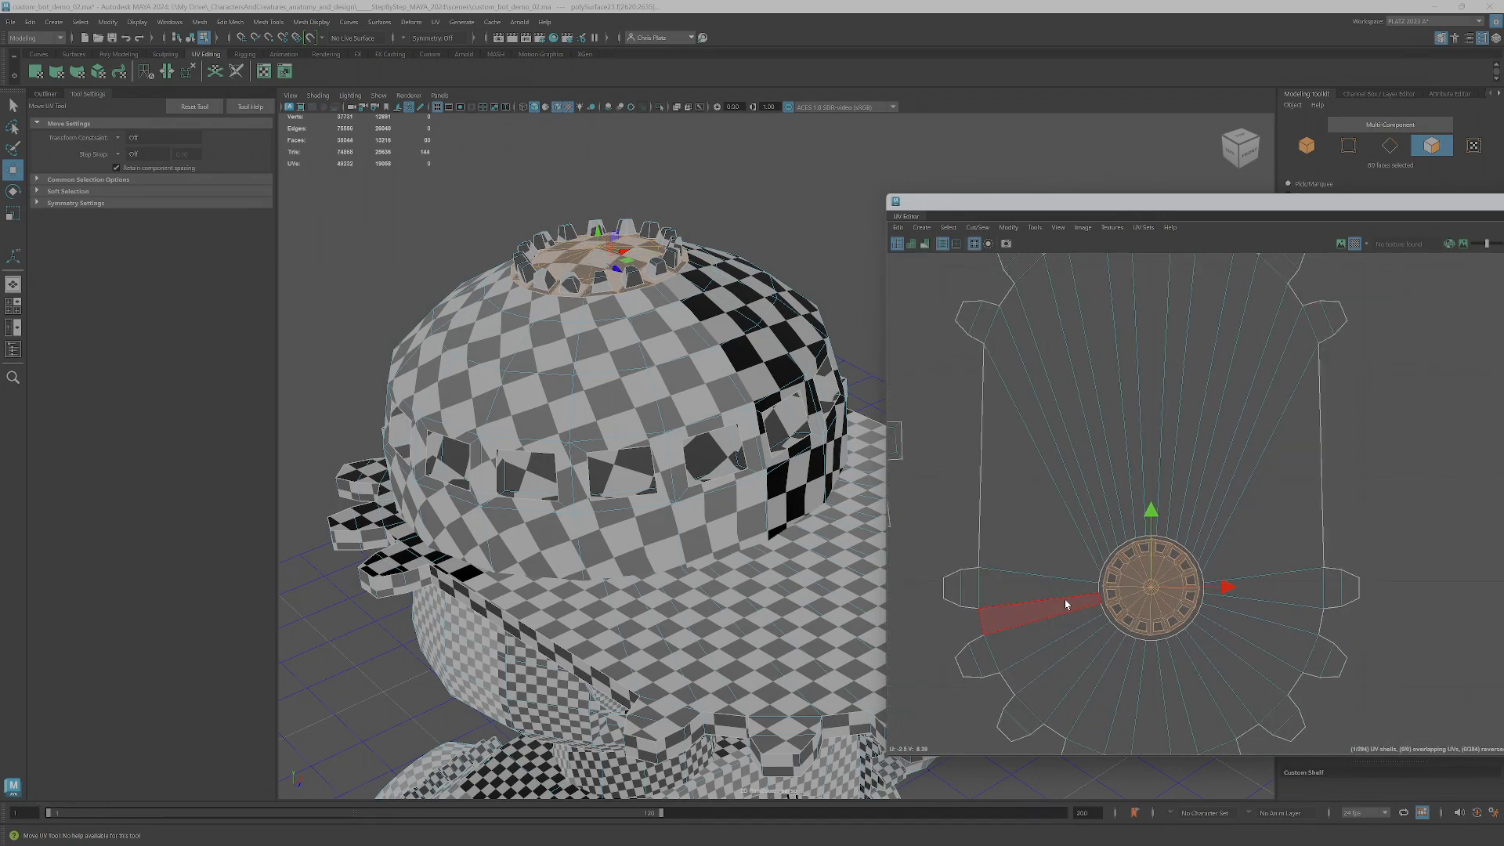
# - Move the tooth and rectangular band shell clusters together to the far side of the lower brim shell
pyautogui.keyDown('alt'); pyautogui.moveTo(1130, 601); pyautogui.dragTo(1214, 587, button='middle'); pyautogui.keyUp('alt')
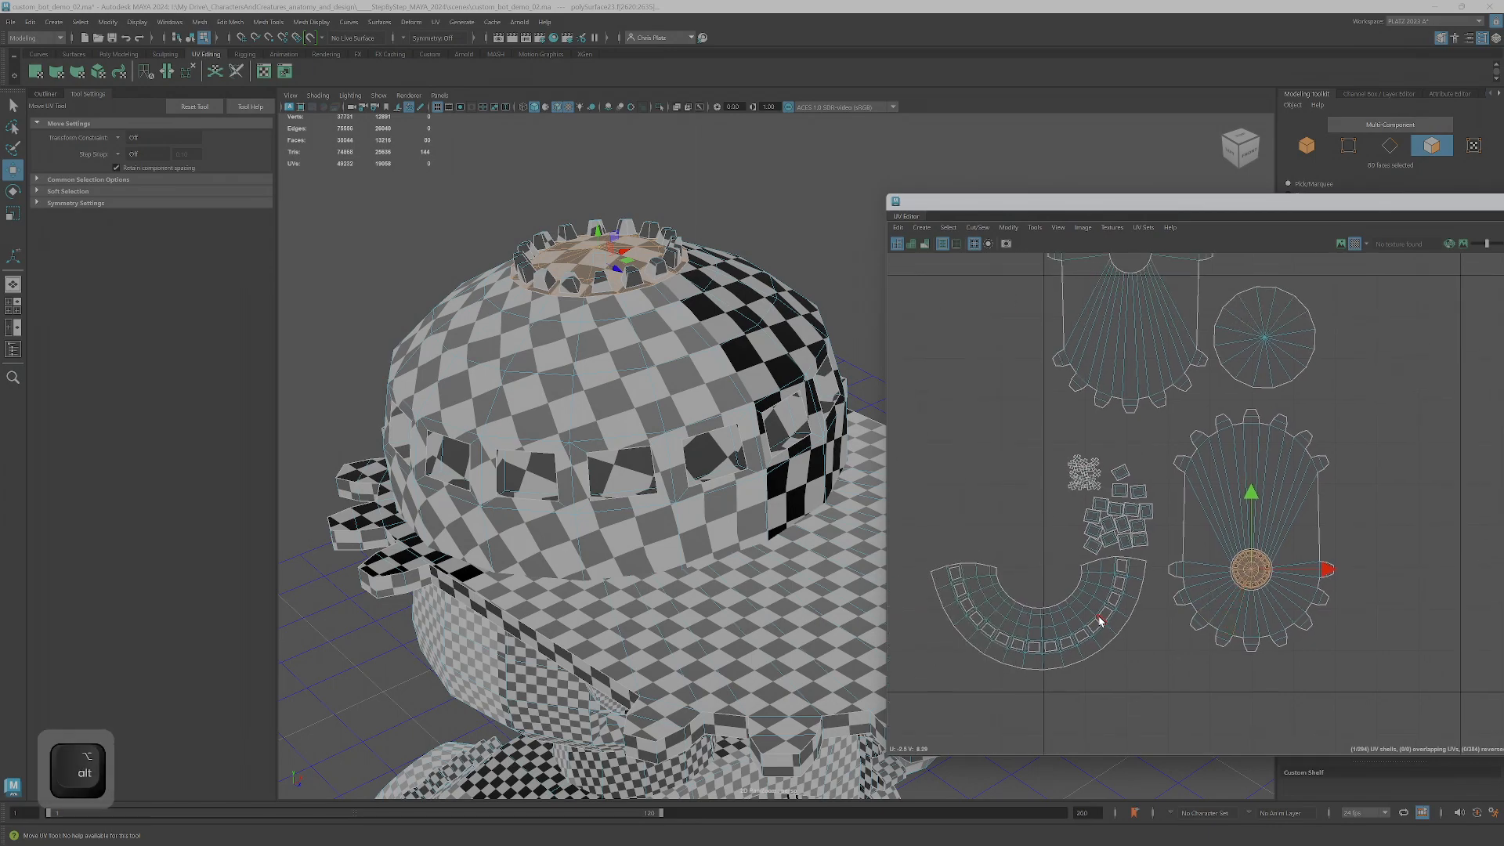
pyautogui.keyDown('alt'); pyautogui.scroll(-2, 1117, 542); pyautogui.keyUp('alt')
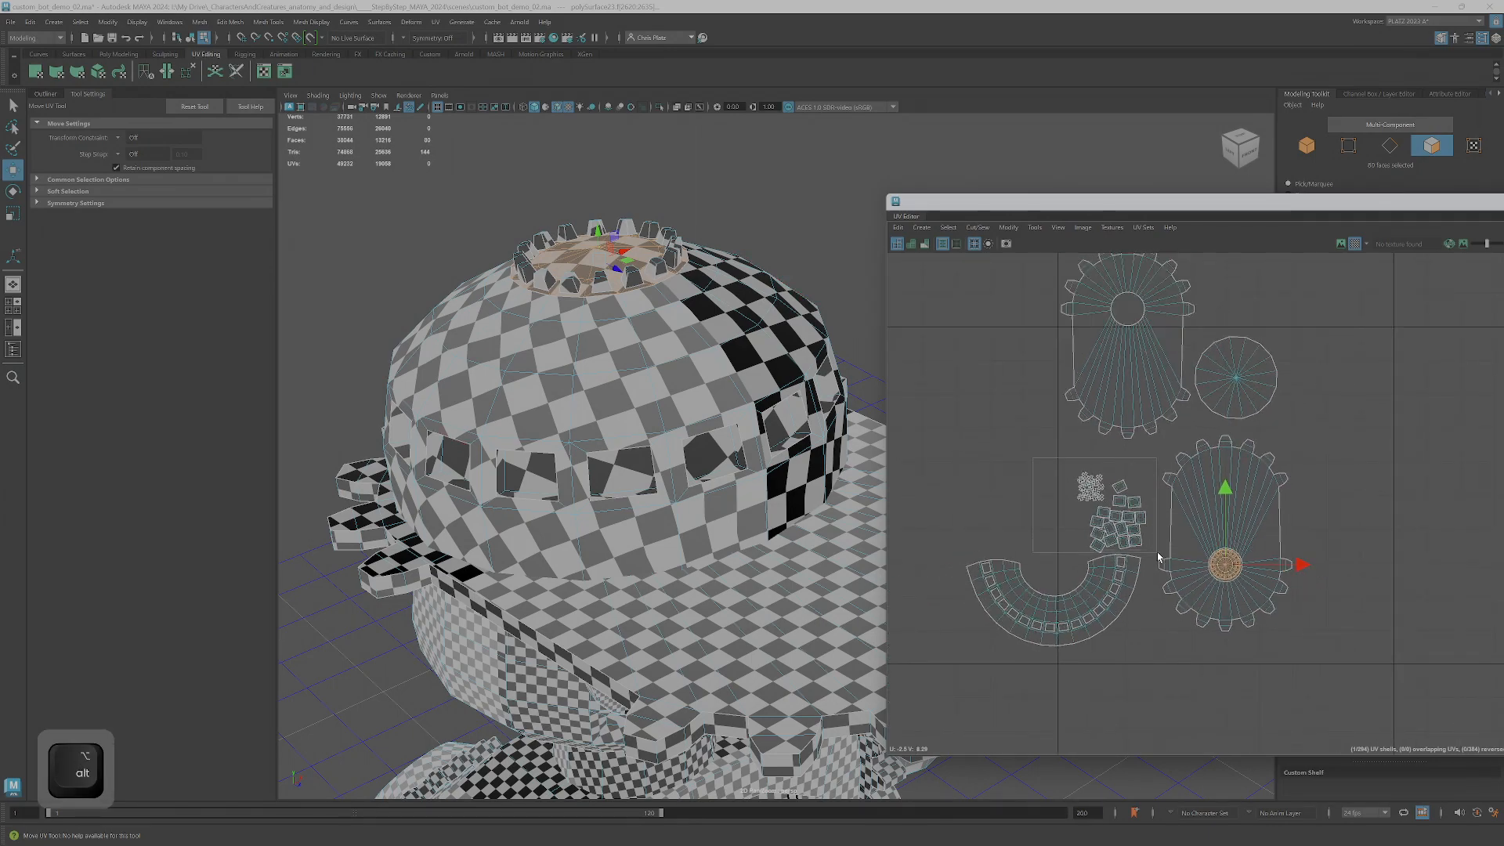
pyautogui.moveTo(1160, 550)
pyautogui.mouseDown()
pyautogui.moveTo(1108, 552)
pyautogui.moveTo(1339, 459)
pyautogui.moveTo(1306, 482)
pyautogui.moveTo(1344, 468)
pyautogui.moveTo(1330, 483)
pyautogui.mouseUp()
# - Rotate the curved hat-dome shell upright and nest it against the side of the lower toothed brim shell
pyautogui.click(1110, 577)
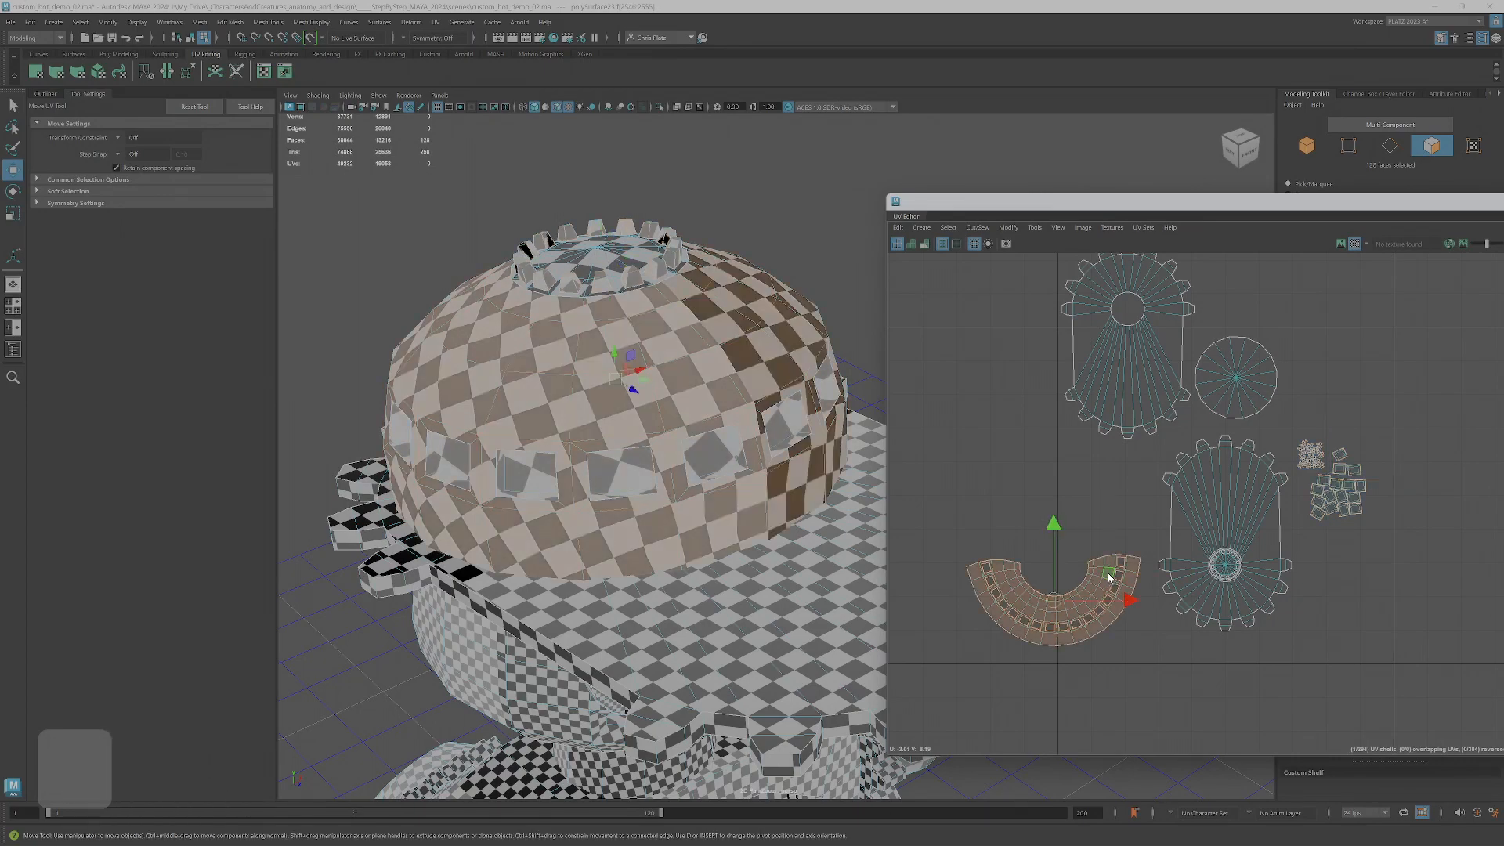
pyautogui.press('e')
pyautogui.moveTo(1110, 578)
pyautogui.mouseDown()
pyautogui.moveTo(1073, 619)
pyautogui.moveTo(1055, 611)
pyautogui.moveTo(1112, 564)
pyautogui.moveTo(1099, 508)
pyautogui.moveTo(1057, 484)
pyautogui.moveTo(1019, 503)
pyautogui.mouseUp()
pyautogui.press('w')
pyautogui.press('e')
pyautogui.press('w')
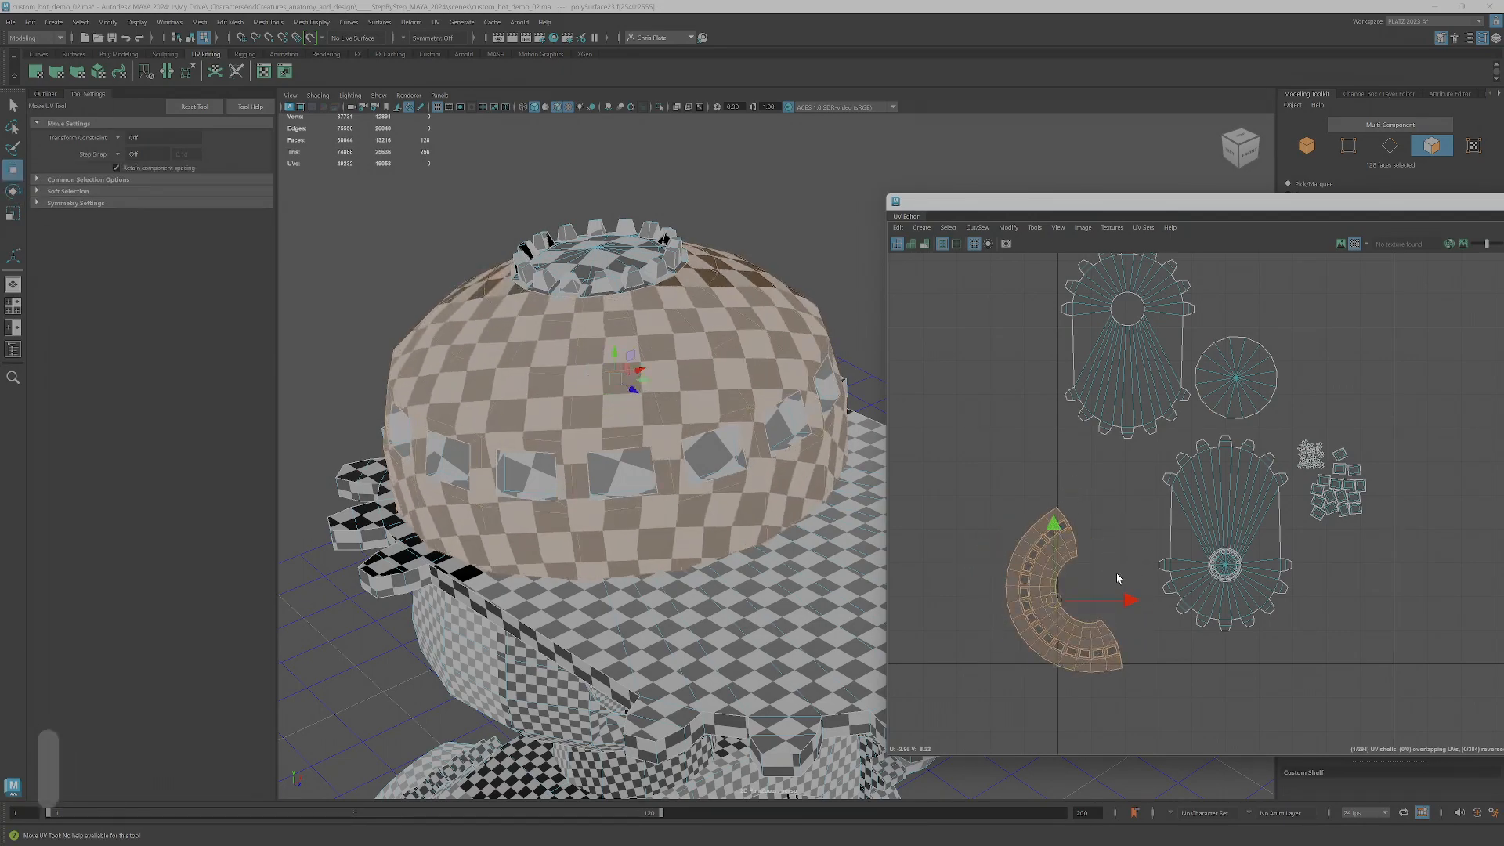
pyautogui.moveTo(1057, 597); pyautogui.dragTo(1101, 583)
pyautogui.press('e')
pyautogui.moveTo(1151, 524); pyautogui.dragTo(1118, 565)
pyautogui.press('w')
pyautogui.moveTo(1119, 568); pyautogui.dragTo(1120, 566)
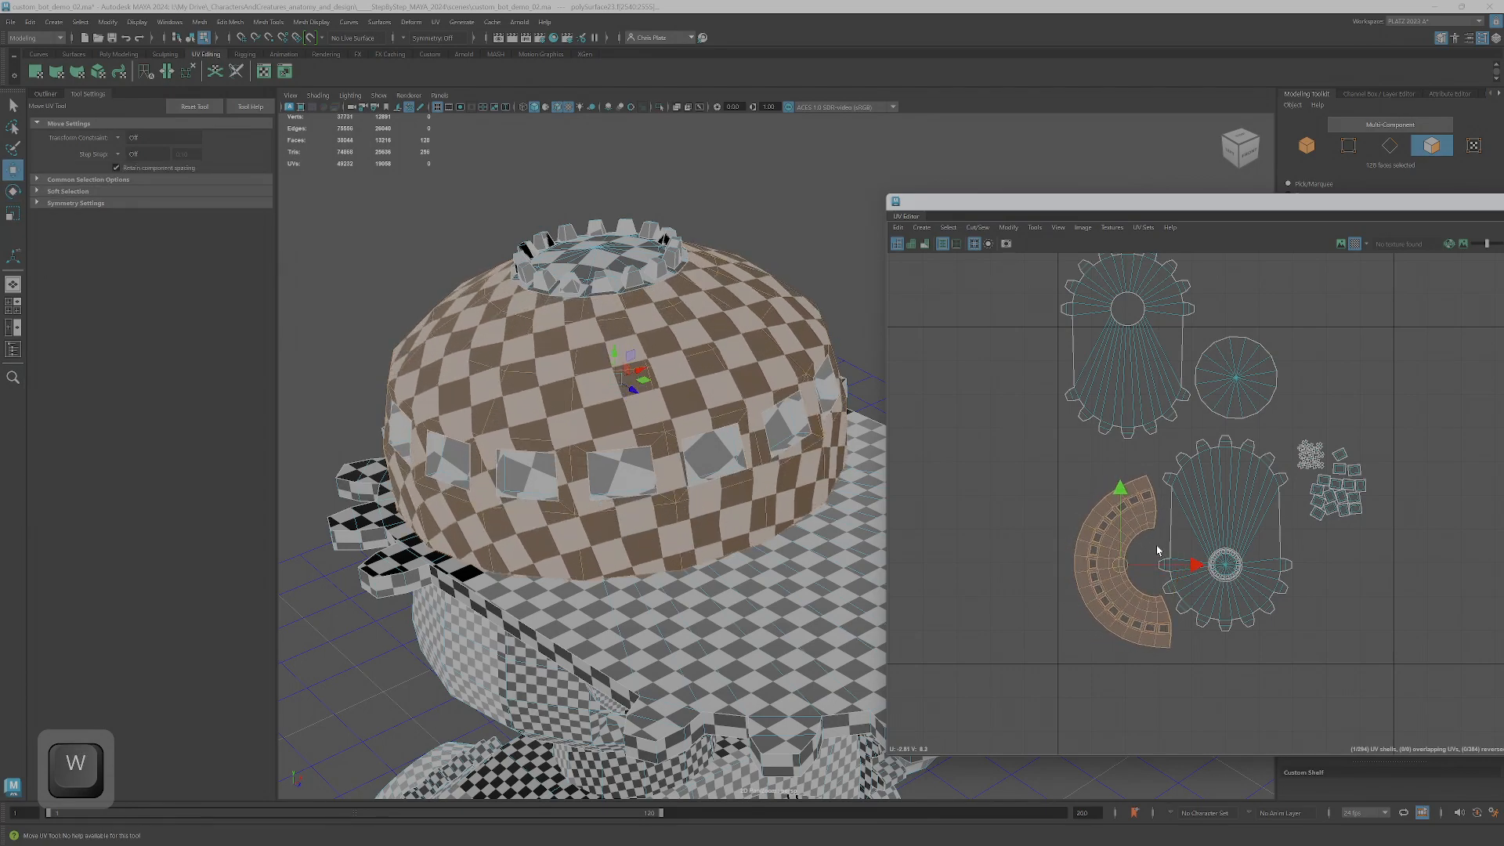
# - Shift the upper toothed brim shell down toward the lower one and tuck the large disc shell in beside them
pyautogui.click(1145, 403)
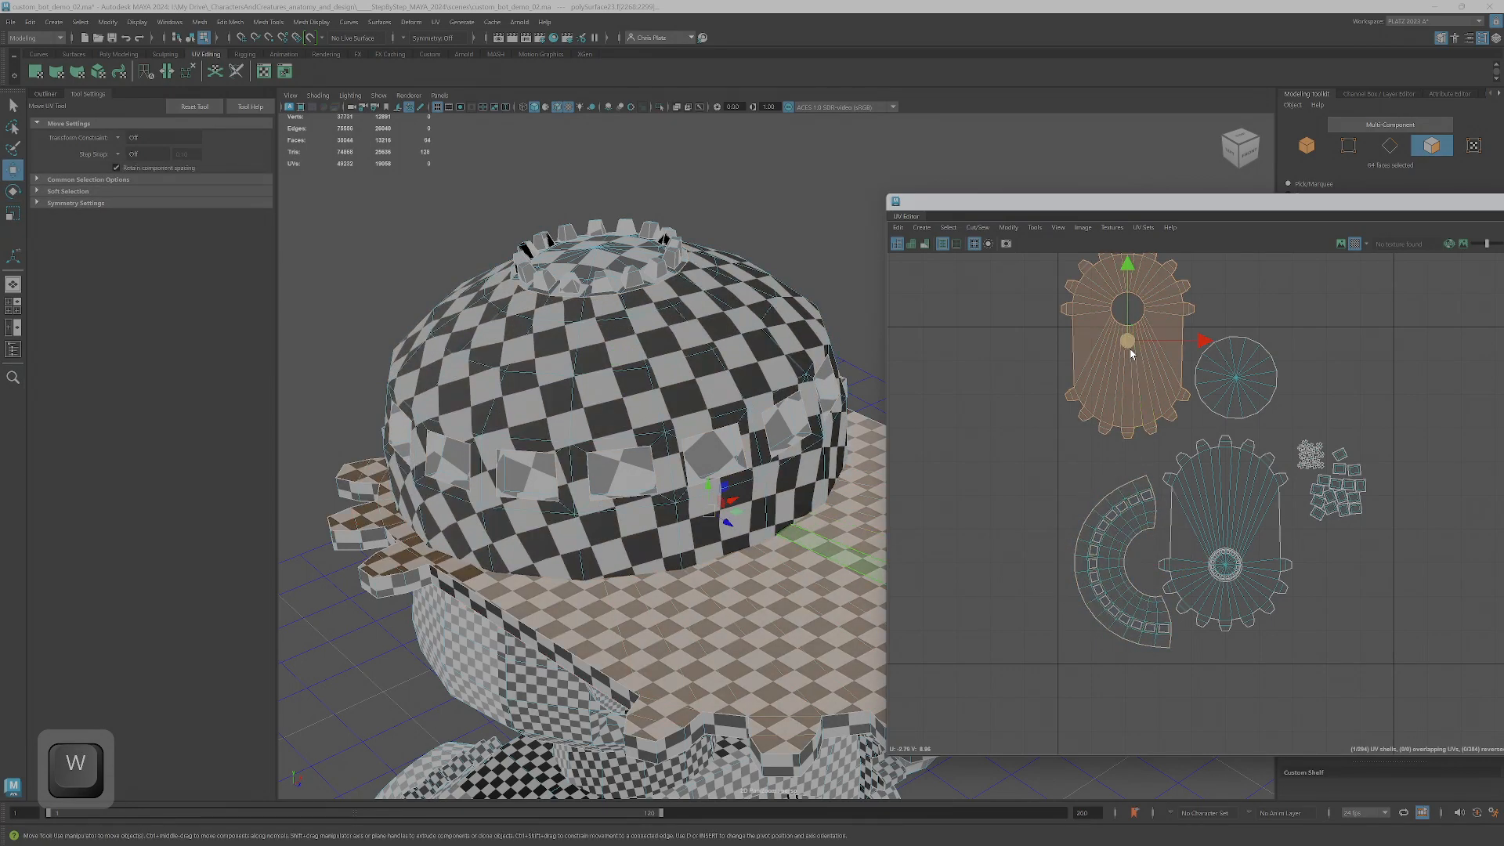
pyautogui.moveTo(1130, 354)
pyautogui.mouseDown()
pyautogui.moveTo(1123, 373)
pyautogui.moveTo(1144, 375)
pyautogui.mouseUp()
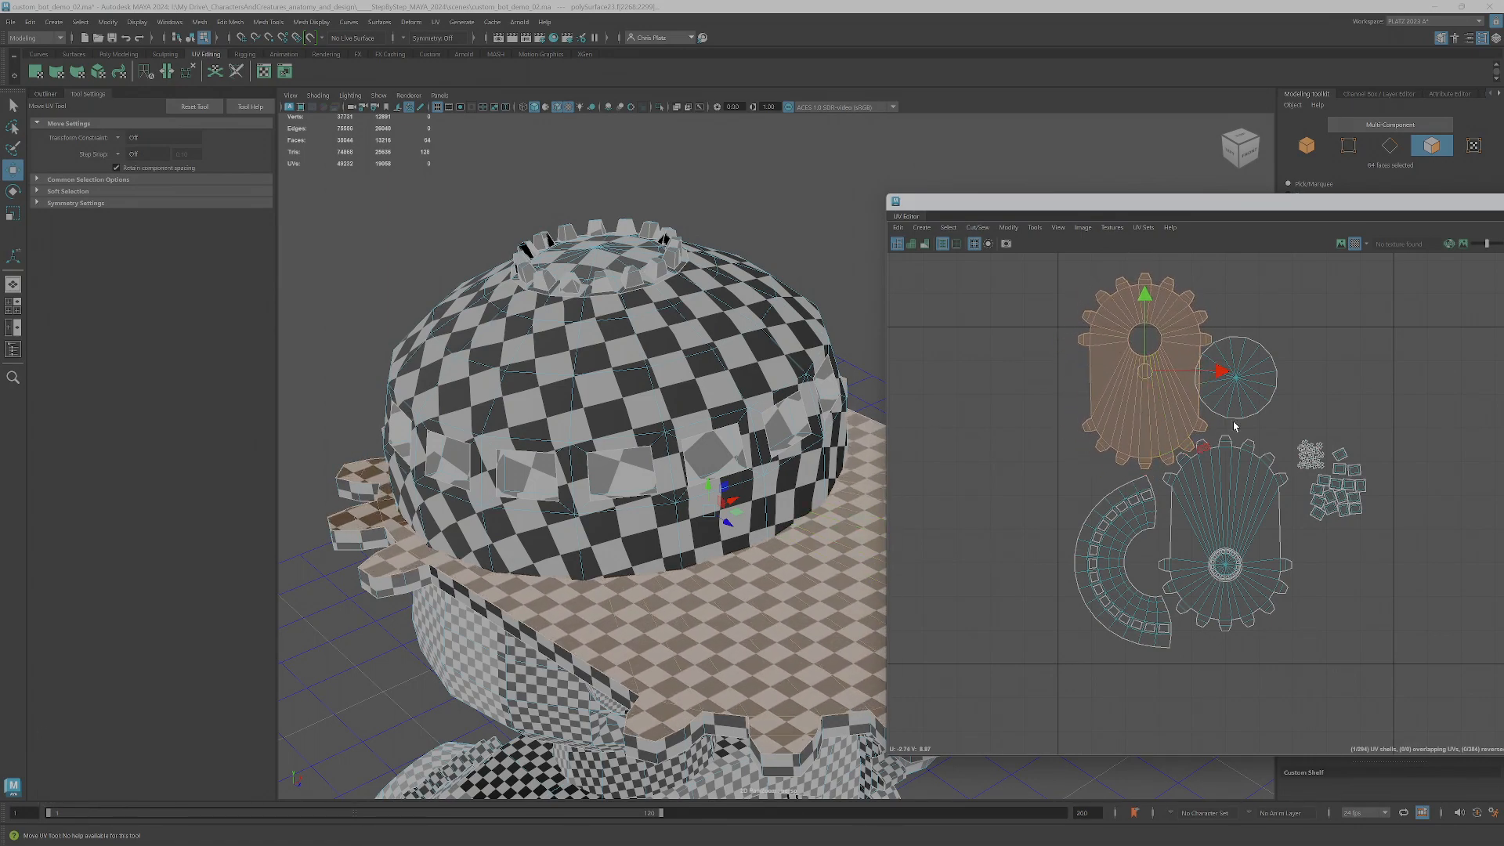
pyautogui.click(1236, 378)
pyautogui.moveTo(1241, 380); pyautogui.dragTo(1247, 392)
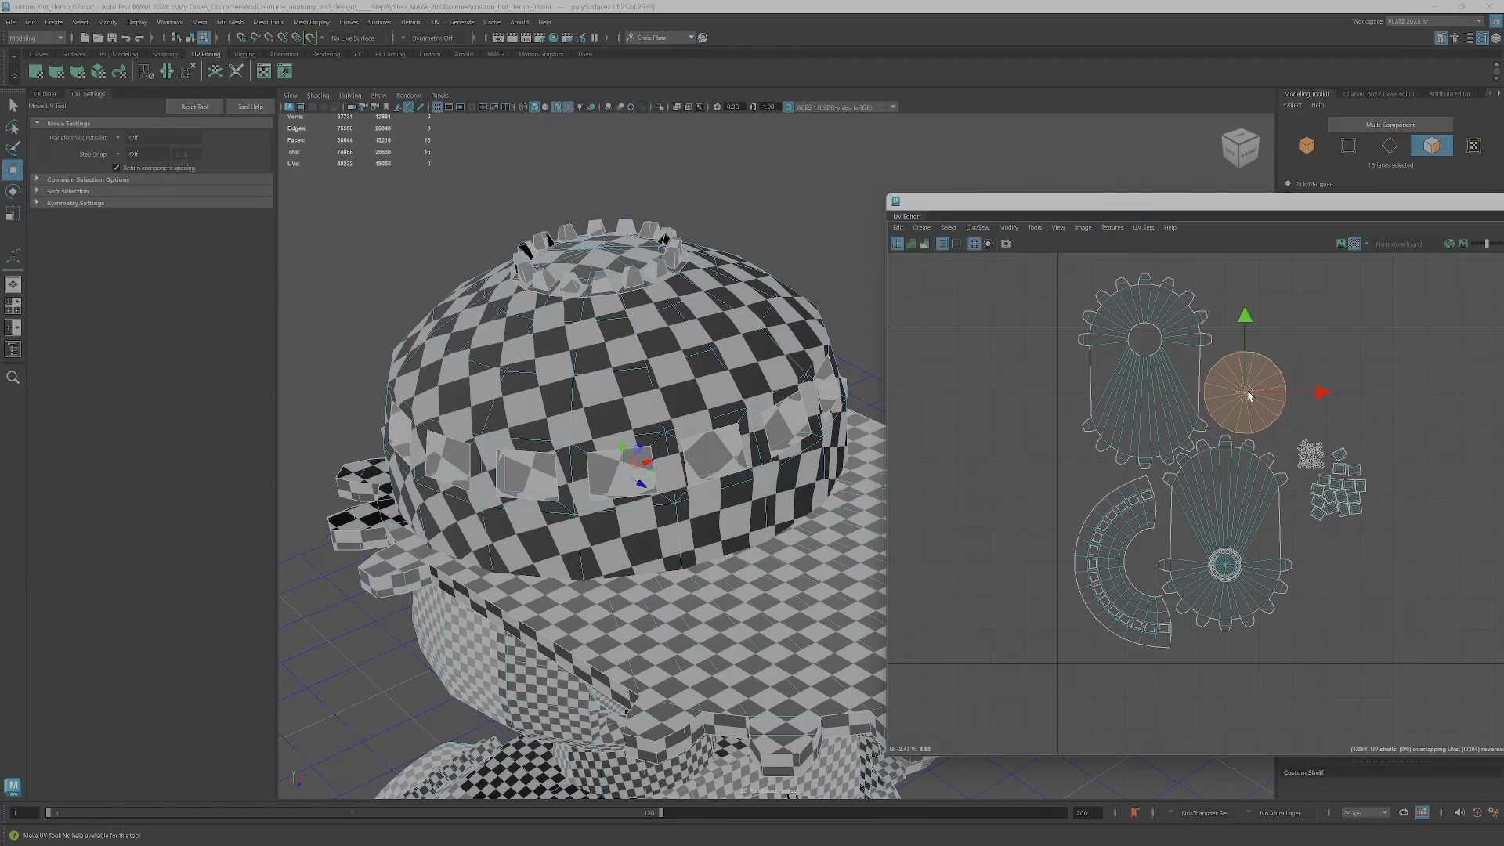
# - Move the cross-shaped tooth cluster into the gap between the upper brim shell and the dome arc, and rotate it
pyautogui.click(1315, 457)
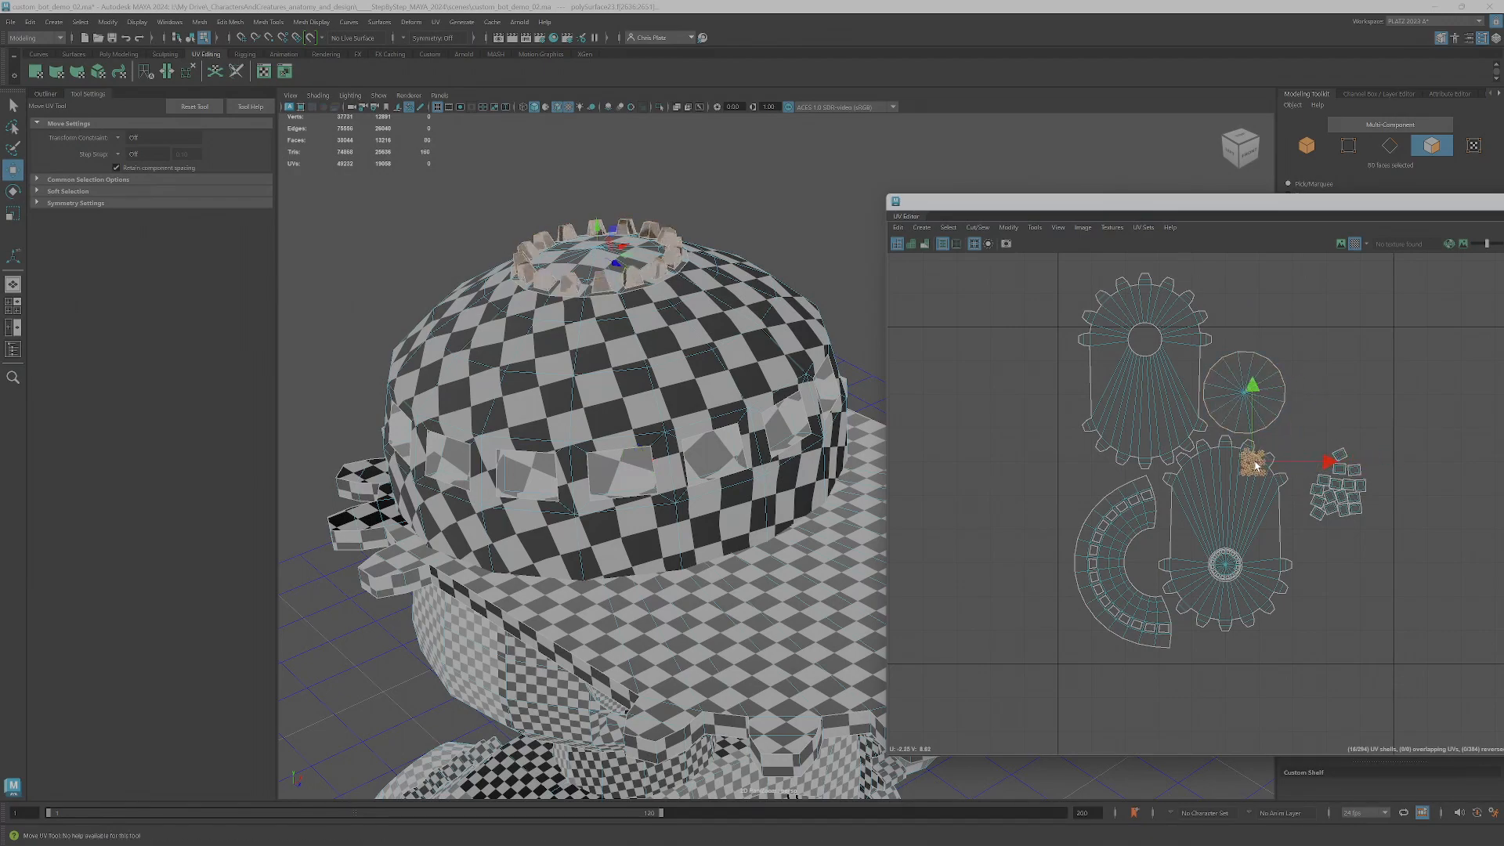
pyautogui.moveTo(1315, 458); pyautogui.dragTo(1105, 474)
pyautogui.scroll(5, 1103, 478)
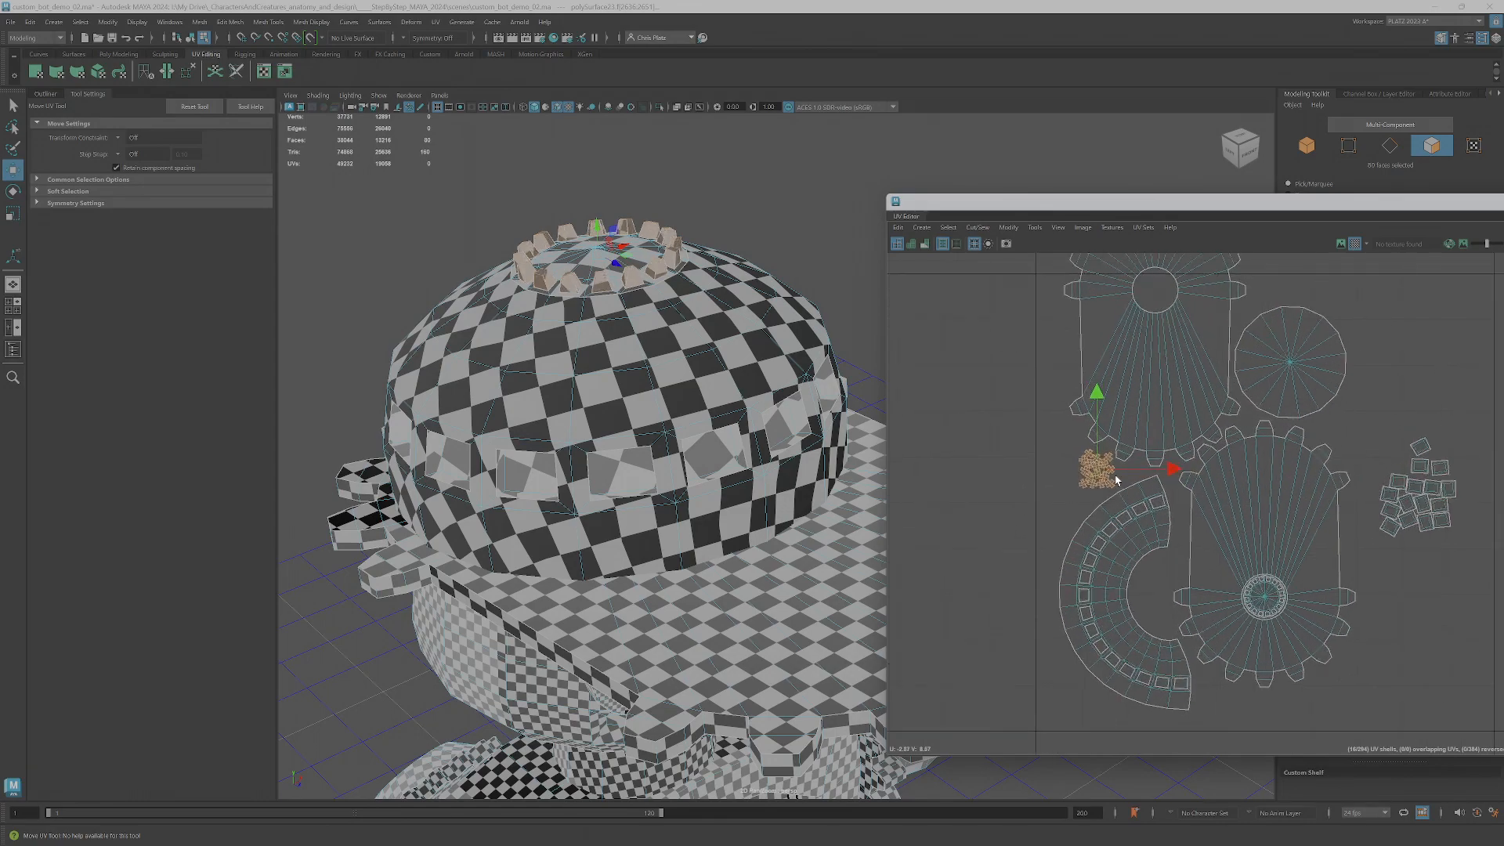
pyautogui.press('e')
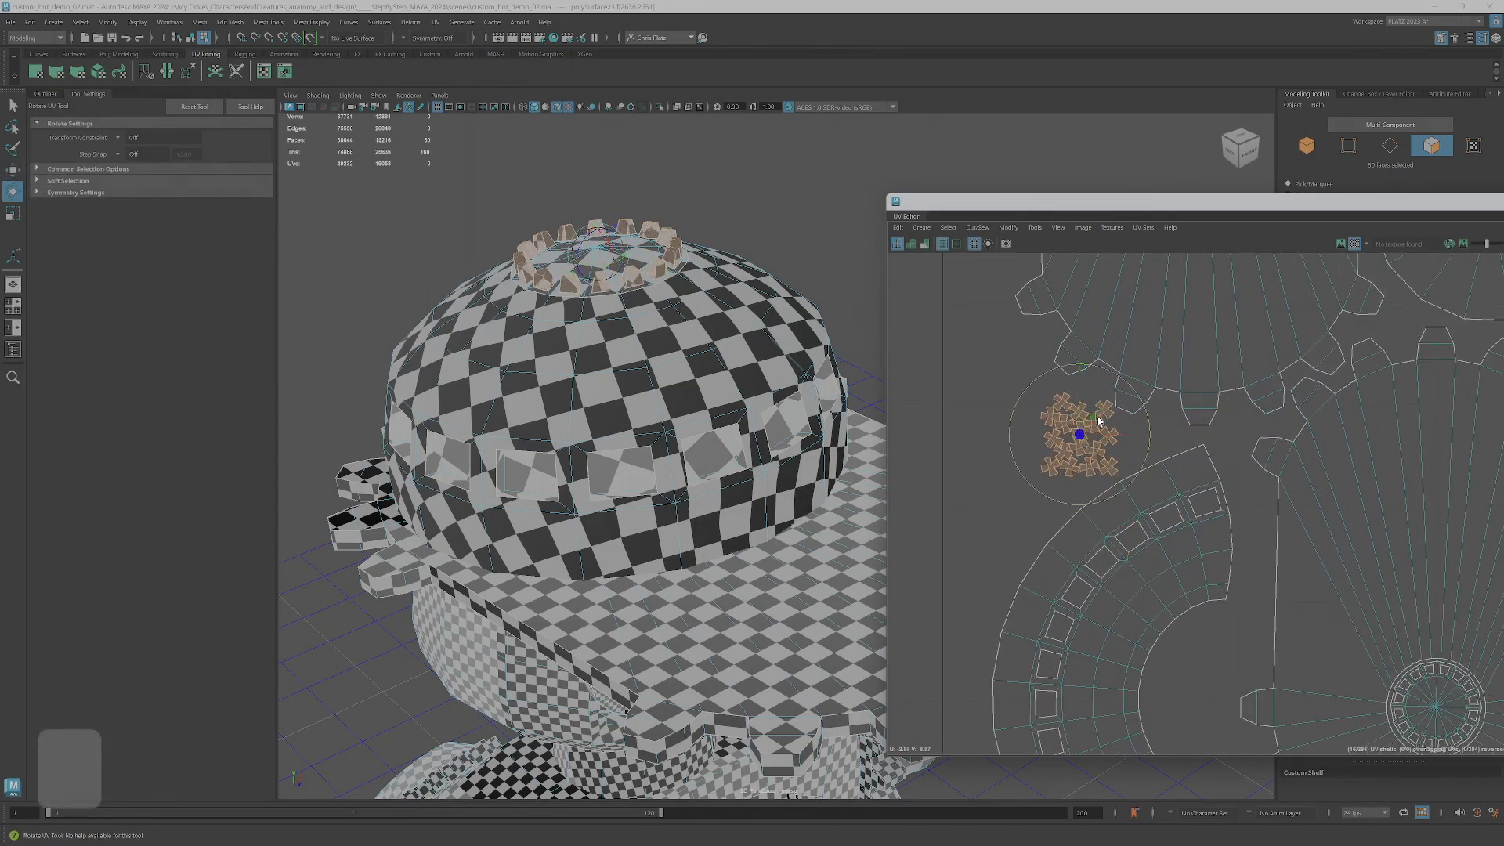
pyautogui.moveTo(1117, 384); pyautogui.dragTo(1061, 375)
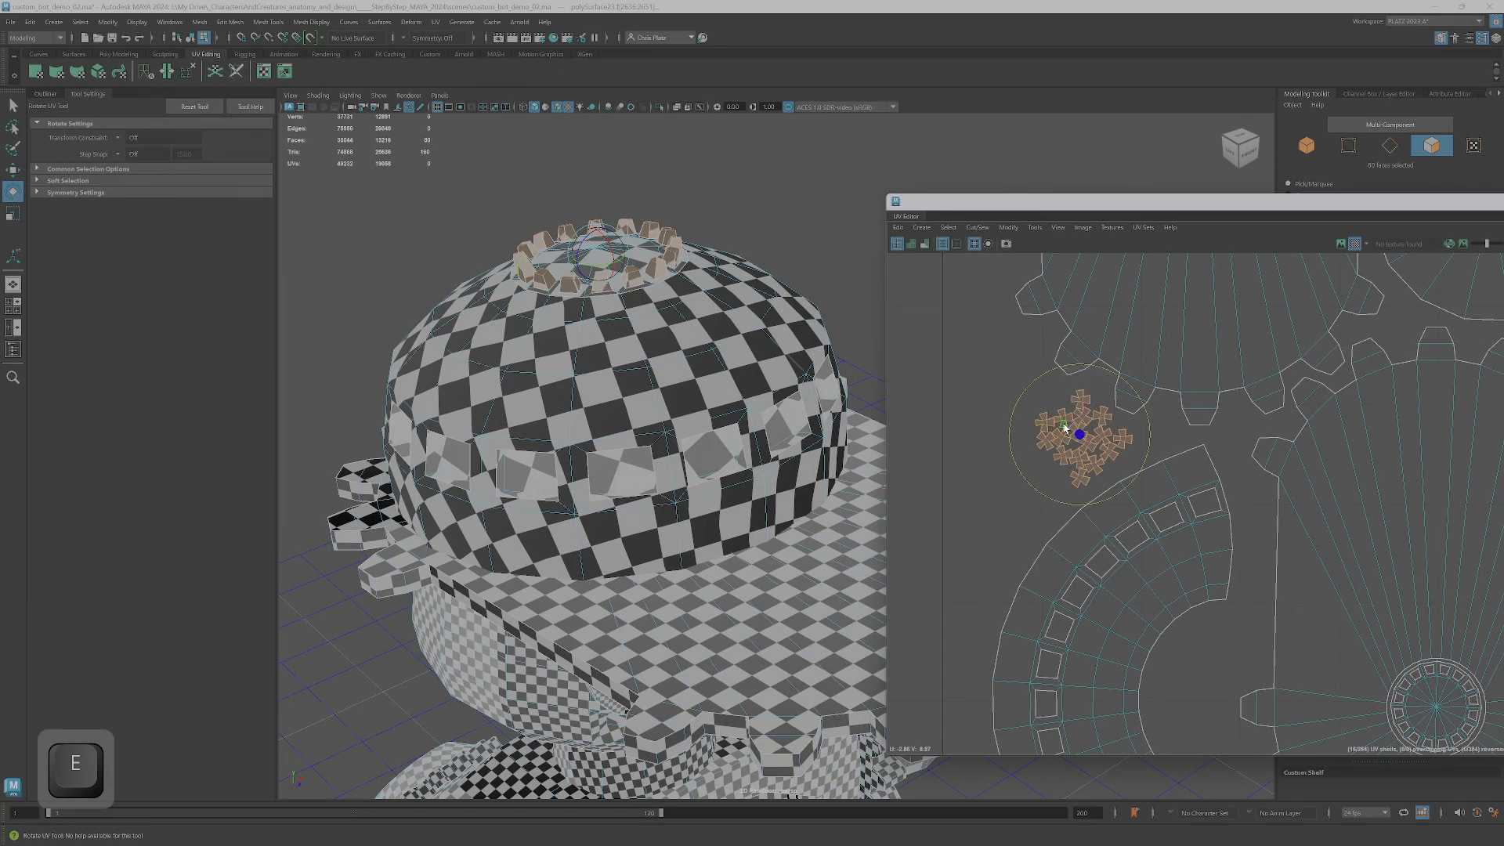
# - Move the cross-shaped tooth cluster into the hollow on the inner side of the curved dome arc shell
pyautogui.press('w')
pyautogui.moveTo(1066, 429); pyautogui.dragTo(1210, 657)
pyautogui.scroll(-2, 1220, 633)
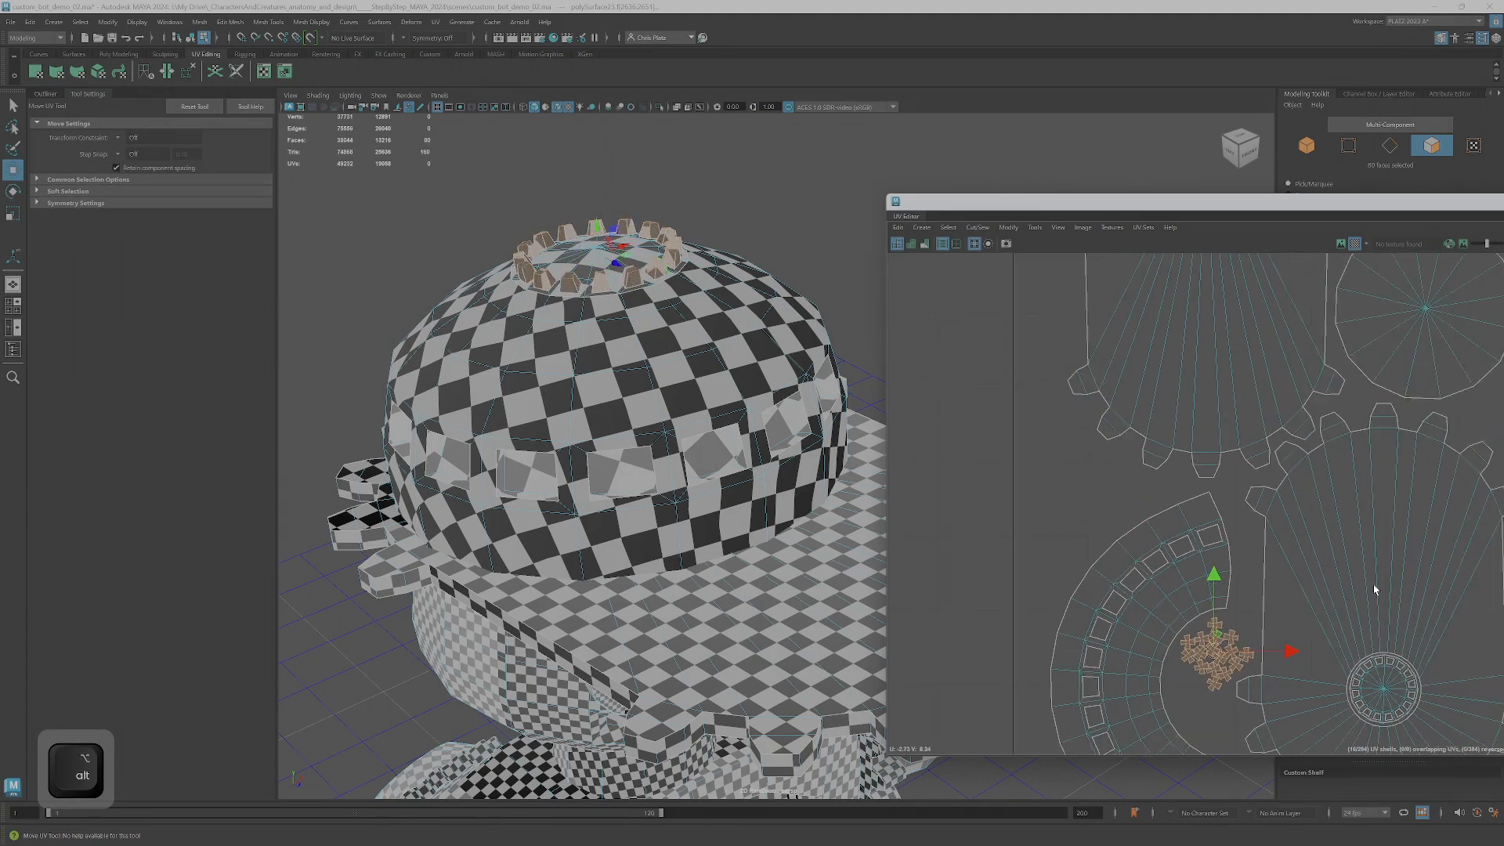
# - Move the cluster of small rectangular band shells beside the gap between the upper brim shell and the dome arc
pyautogui.keyDown('alt'); pyautogui.moveTo(1374, 589); pyautogui.dragTo(1094, 480, button='middle'); pyautogui.keyUp('alt')
pyautogui.scroll(-3, 1402, 506)
pyautogui.moveTo(1411, 507); pyautogui.dragTo(1070, 435)
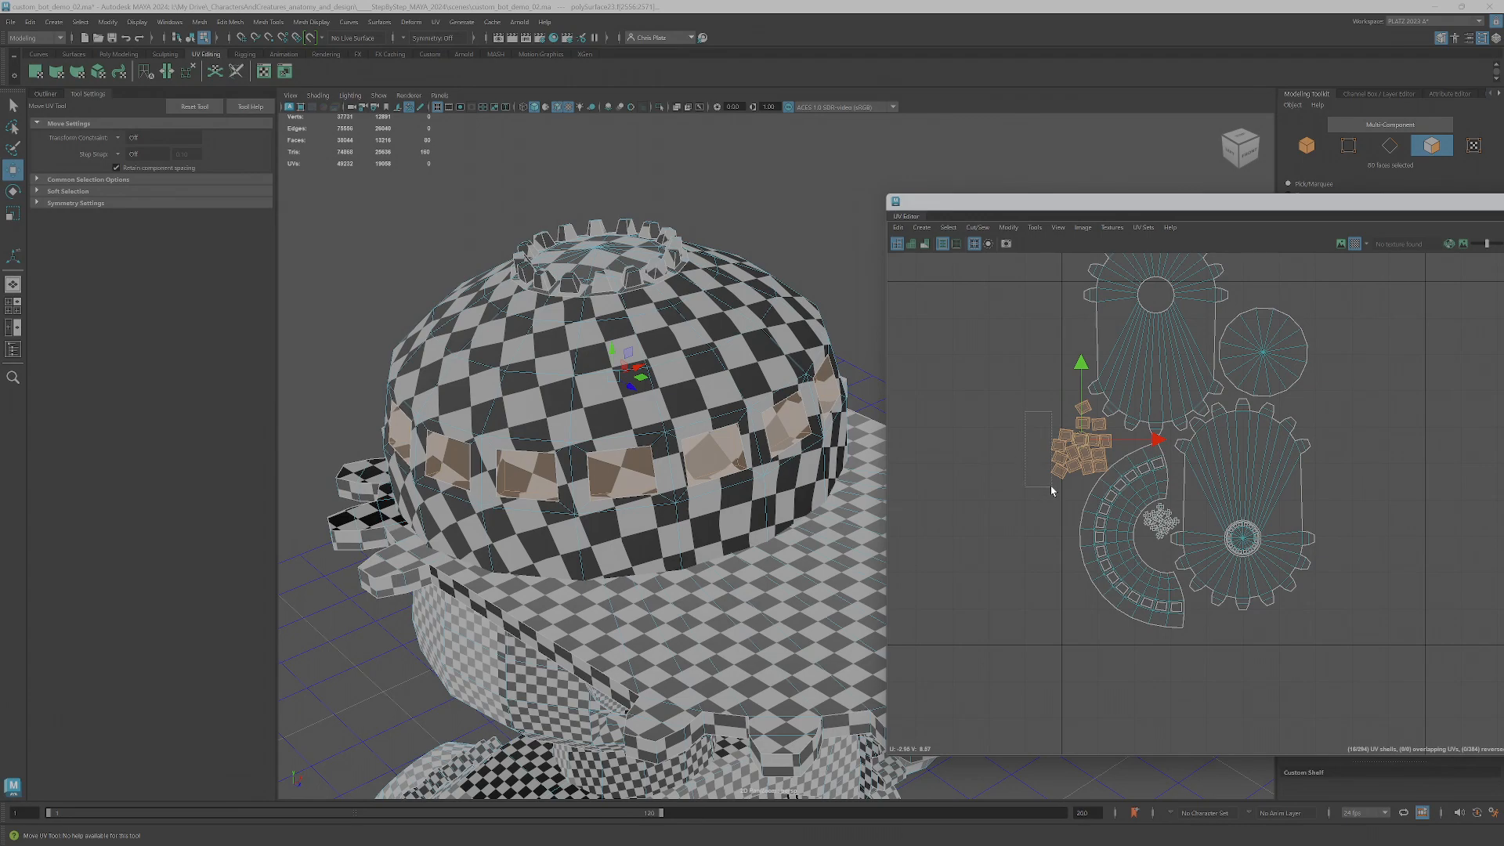
# - Move three rectangular shells into the gap above the dome arc, rotate them and space them out along its outer curve
pyautogui.moveTo(1050, 485); pyautogui.dragTo(1105, 448)
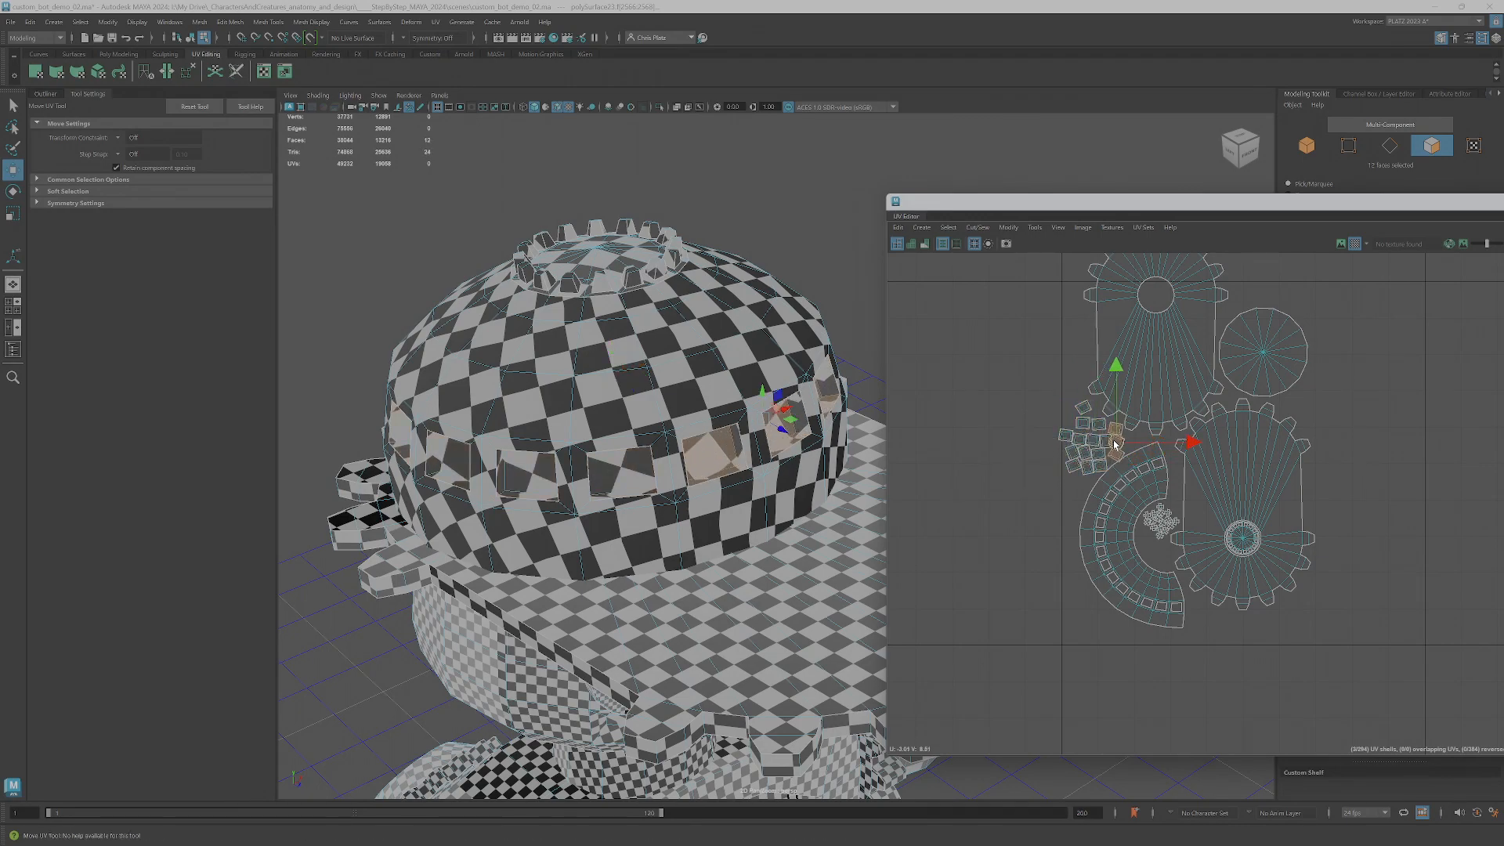
pyautogui.scroll(5, 1101, 443)
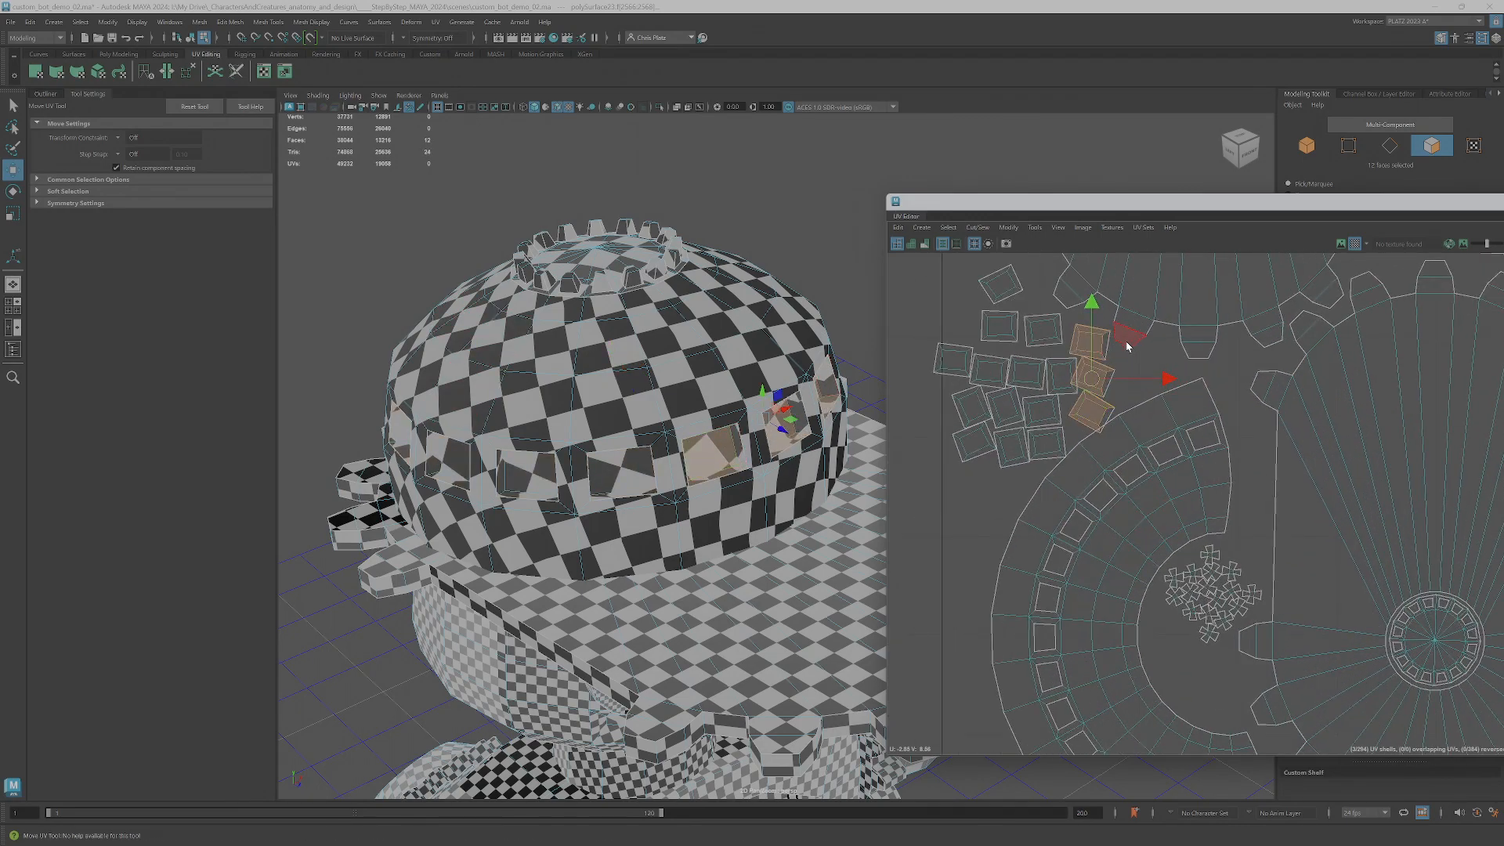
pyautogui.press('e')
pyautogui.moveTo(1148, 349); pyautogui.dragTo(1129, 384)
pyautogui.press('w')
pyautogui.scroll(3, 1129, 384)
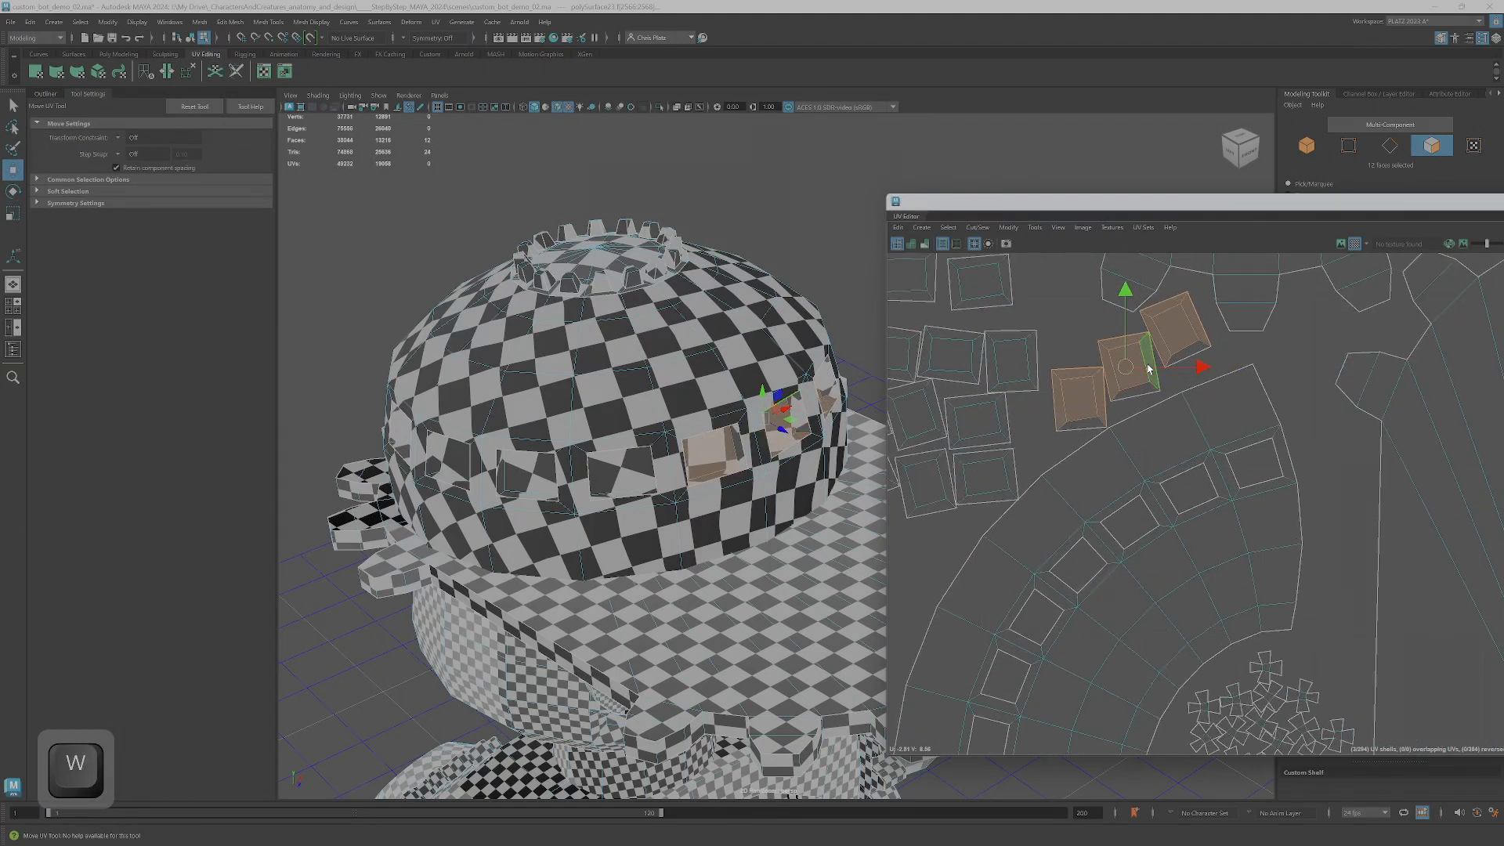
pyautogui.click(1087, 395)
pyautogui.click(1181, 328)
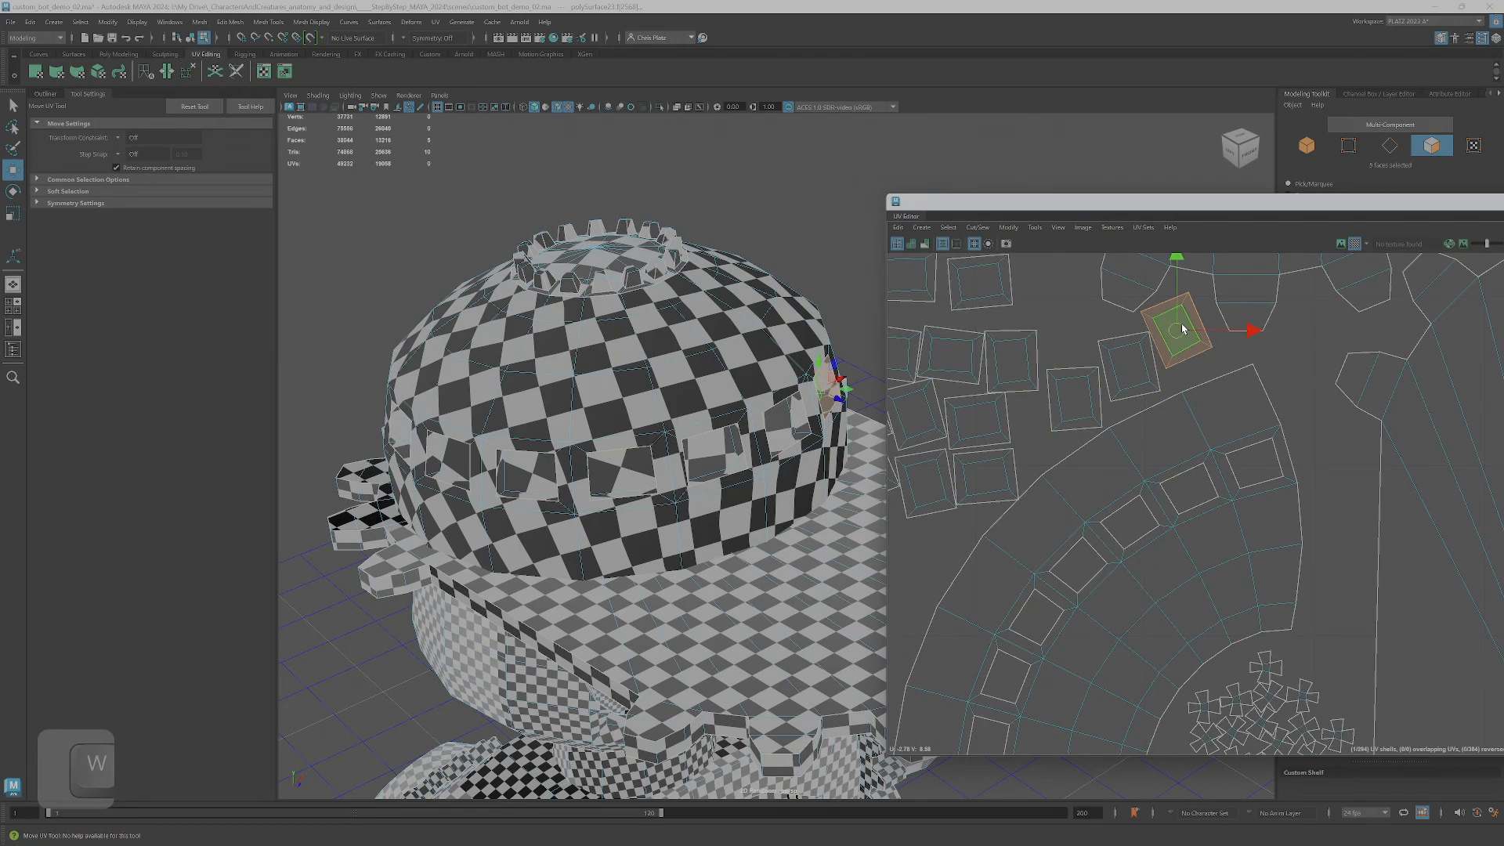
# - Shift four more rectangular shells one by one toward the brim teeth, beside the three placed along the arc
pyautogui.click(1032, 360)
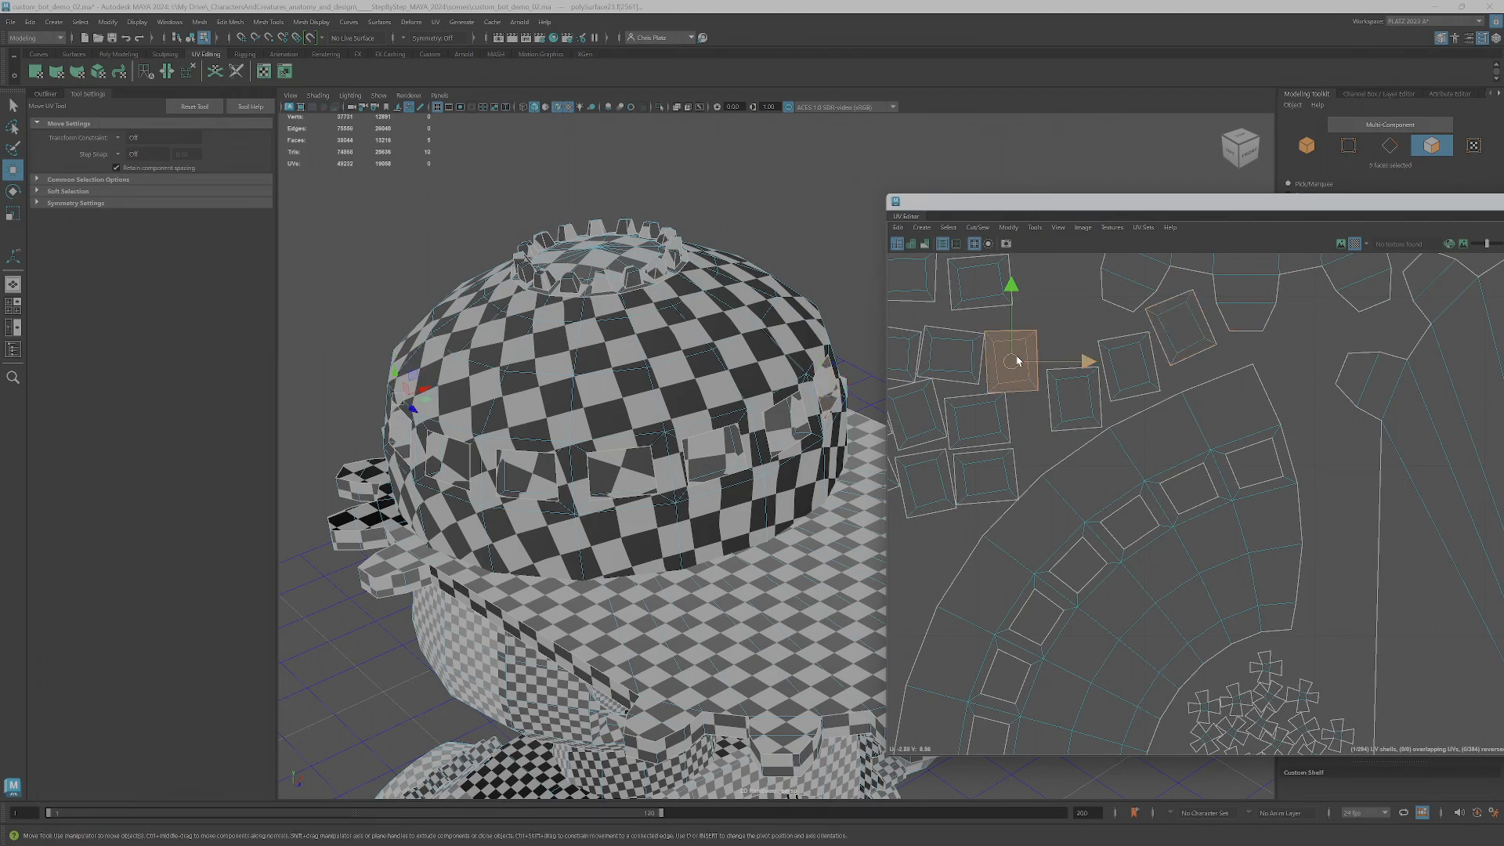
pyautogui.moveTo(1086, 357); pyautogui.dragTo(1070, 328)
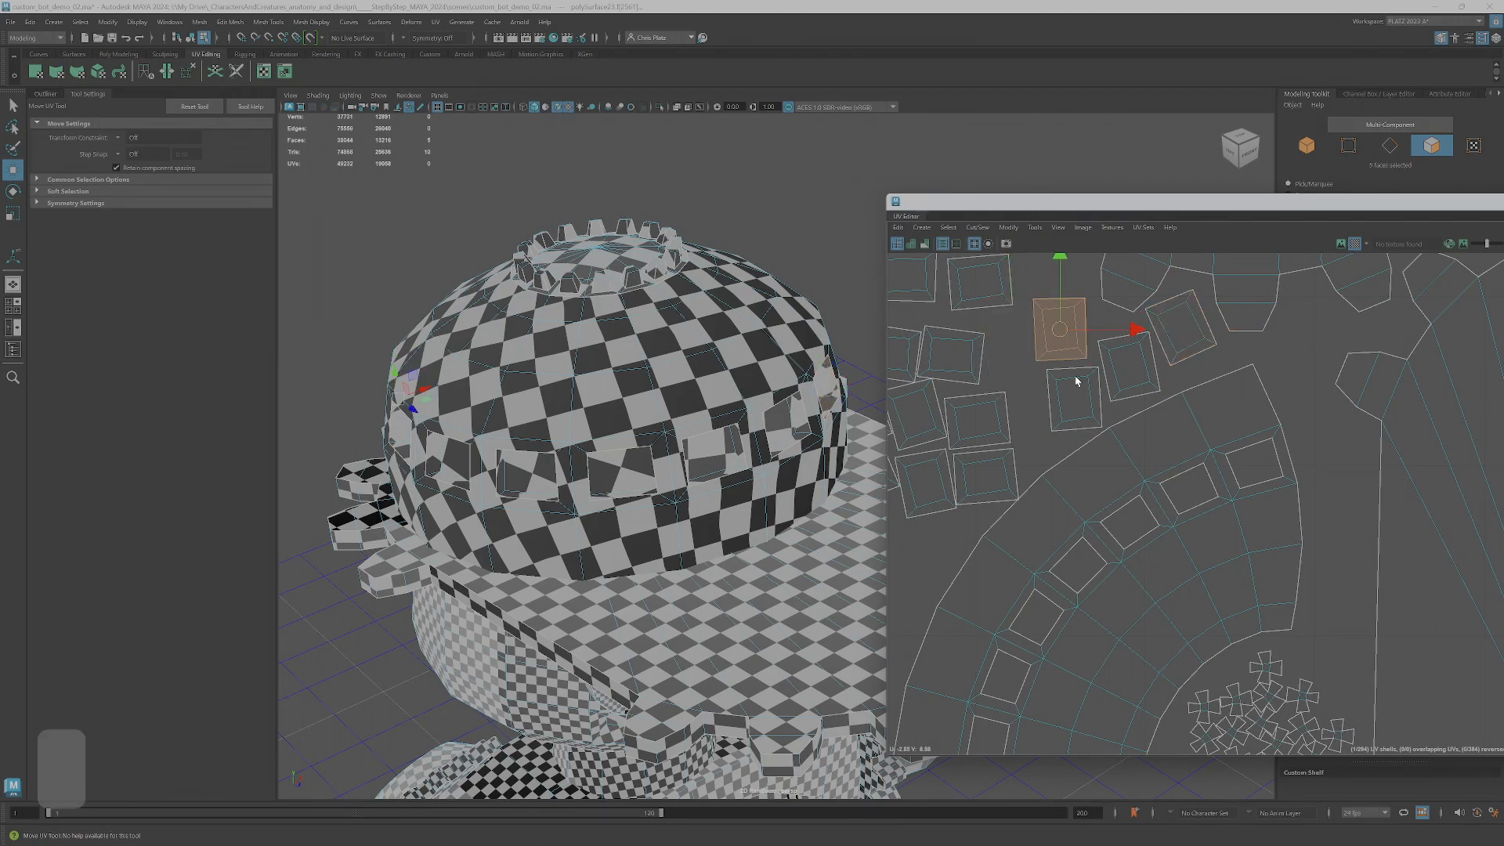
pyautogui.keyDown('alt'); pyautogui.moveTo(989, 280); pyautogui.dragTo(1013, 405, button='middle'); pyautogui.keyUp('alt')
pyautogui.click(1013, 405)
pyautogui.moveTo(1013, 405); pyautogui.dragTo(1091, 386)
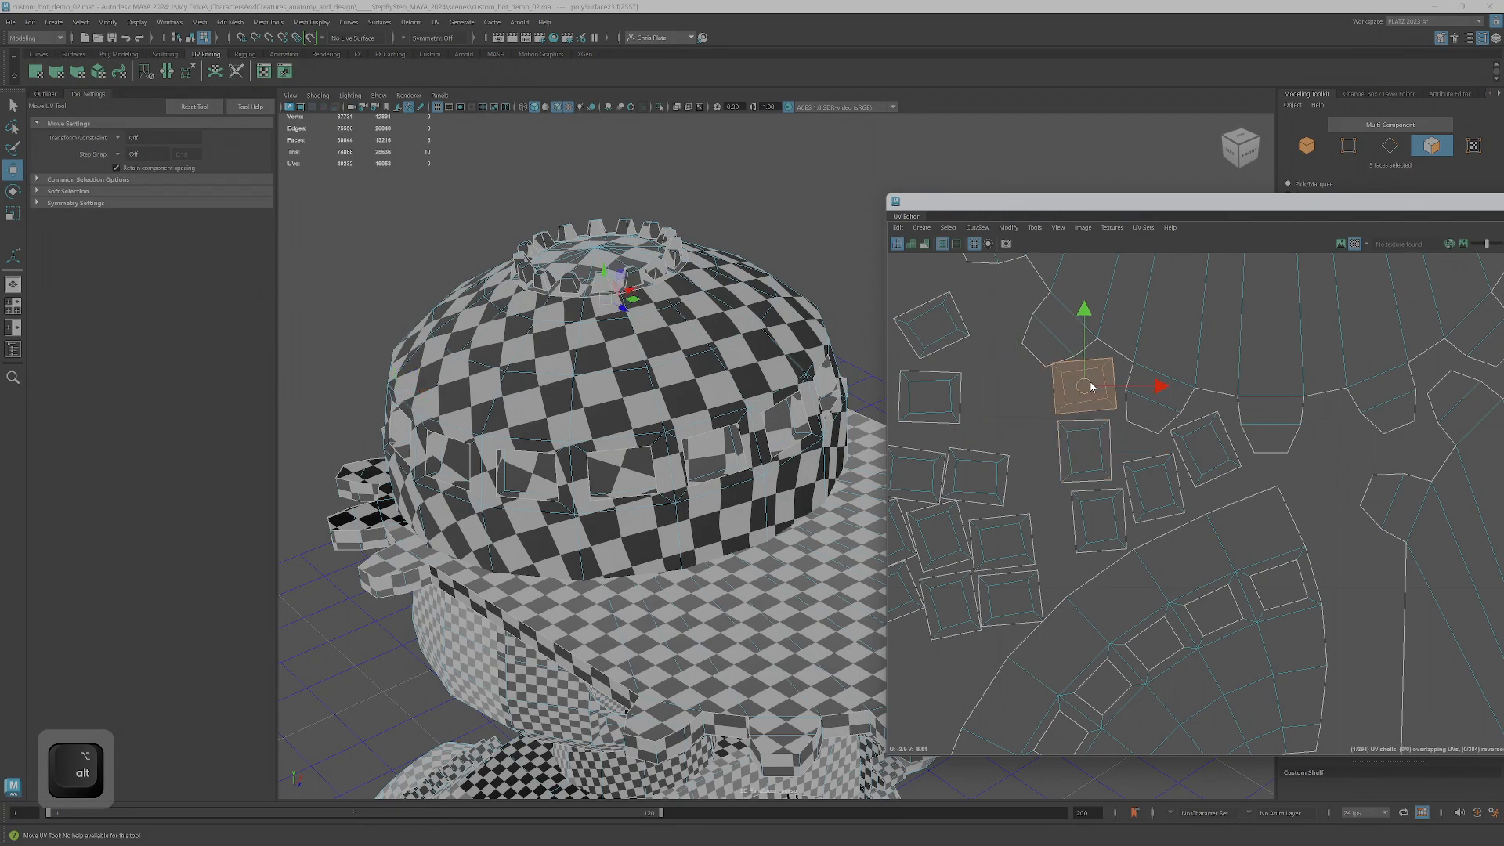
pyautogui.click(949, 411)
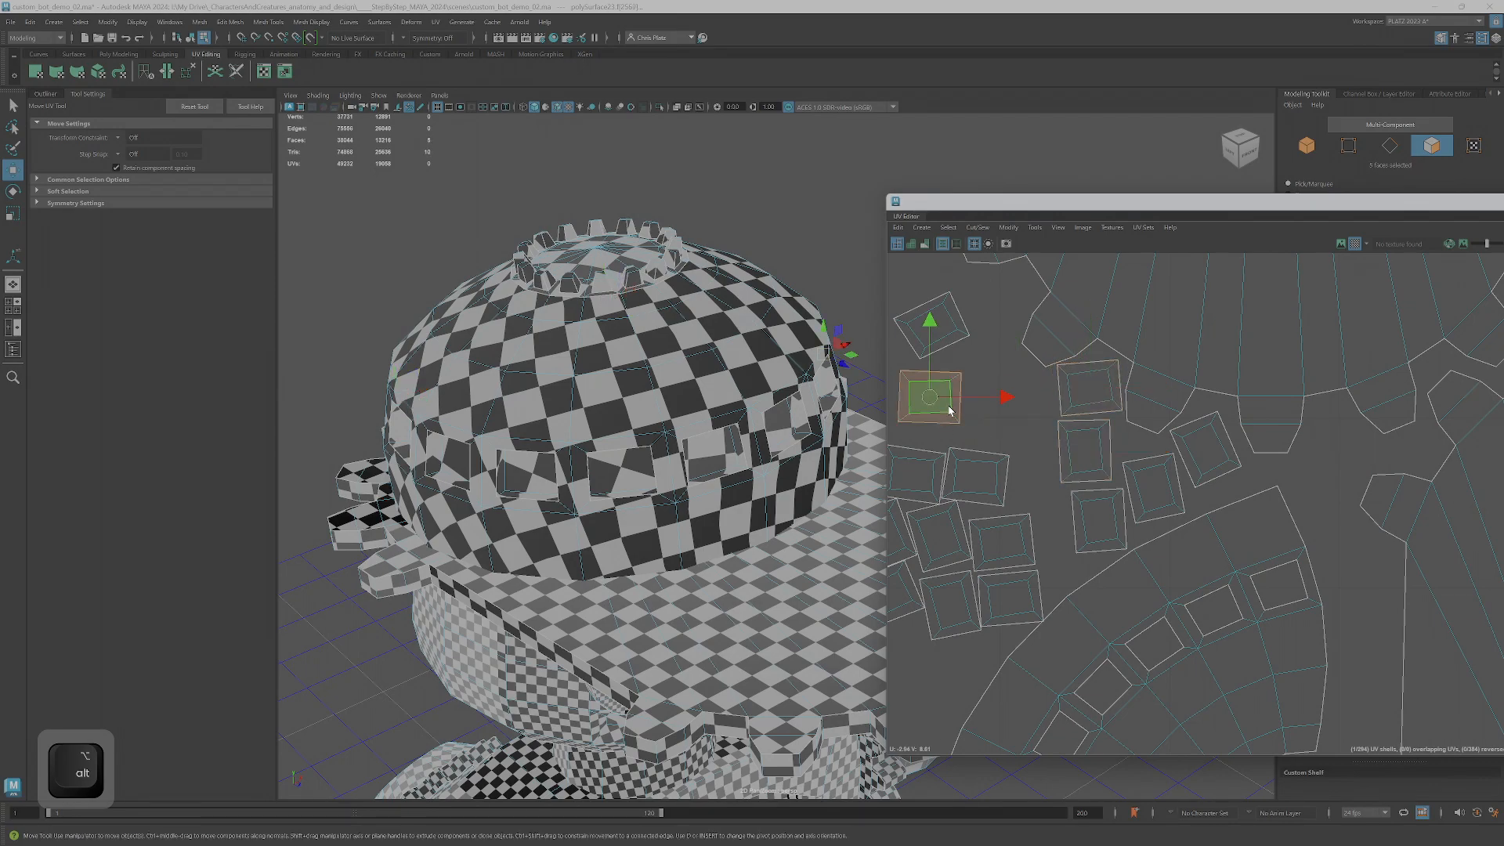
pyautogui.moveTo(935, 401); pyautogui.dragTo(1022, 401)
pyautogui.click(930, 325)
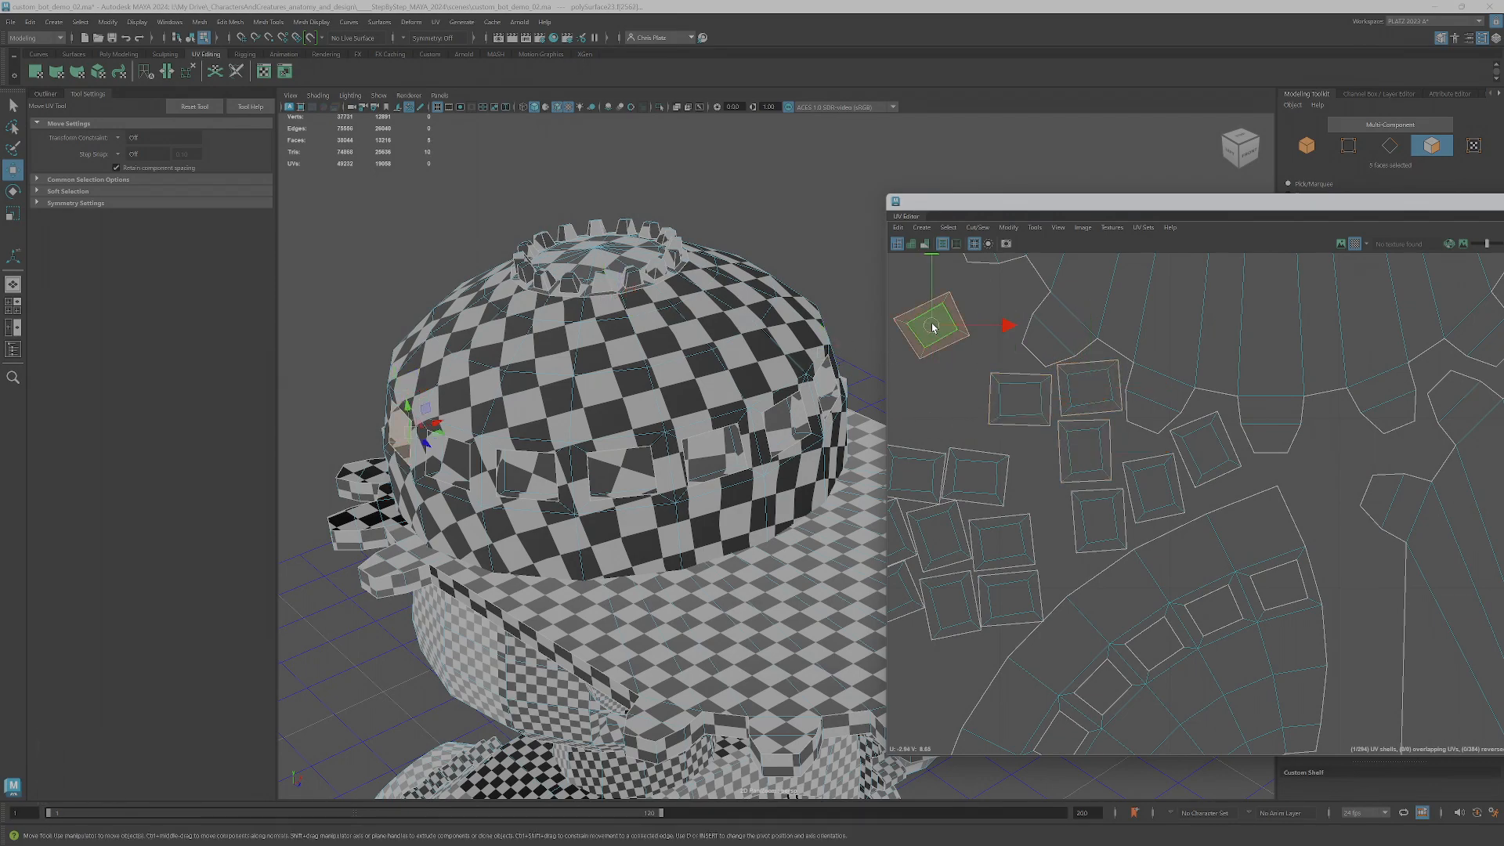
pyautogui.moveTo(930, 325); pyautogui.dragTo(981, 339)
# - Tuck two more rectangular shells into the group, then rotate a third to follow the dome arc's outer edge
pyautogui.click(957, 486)
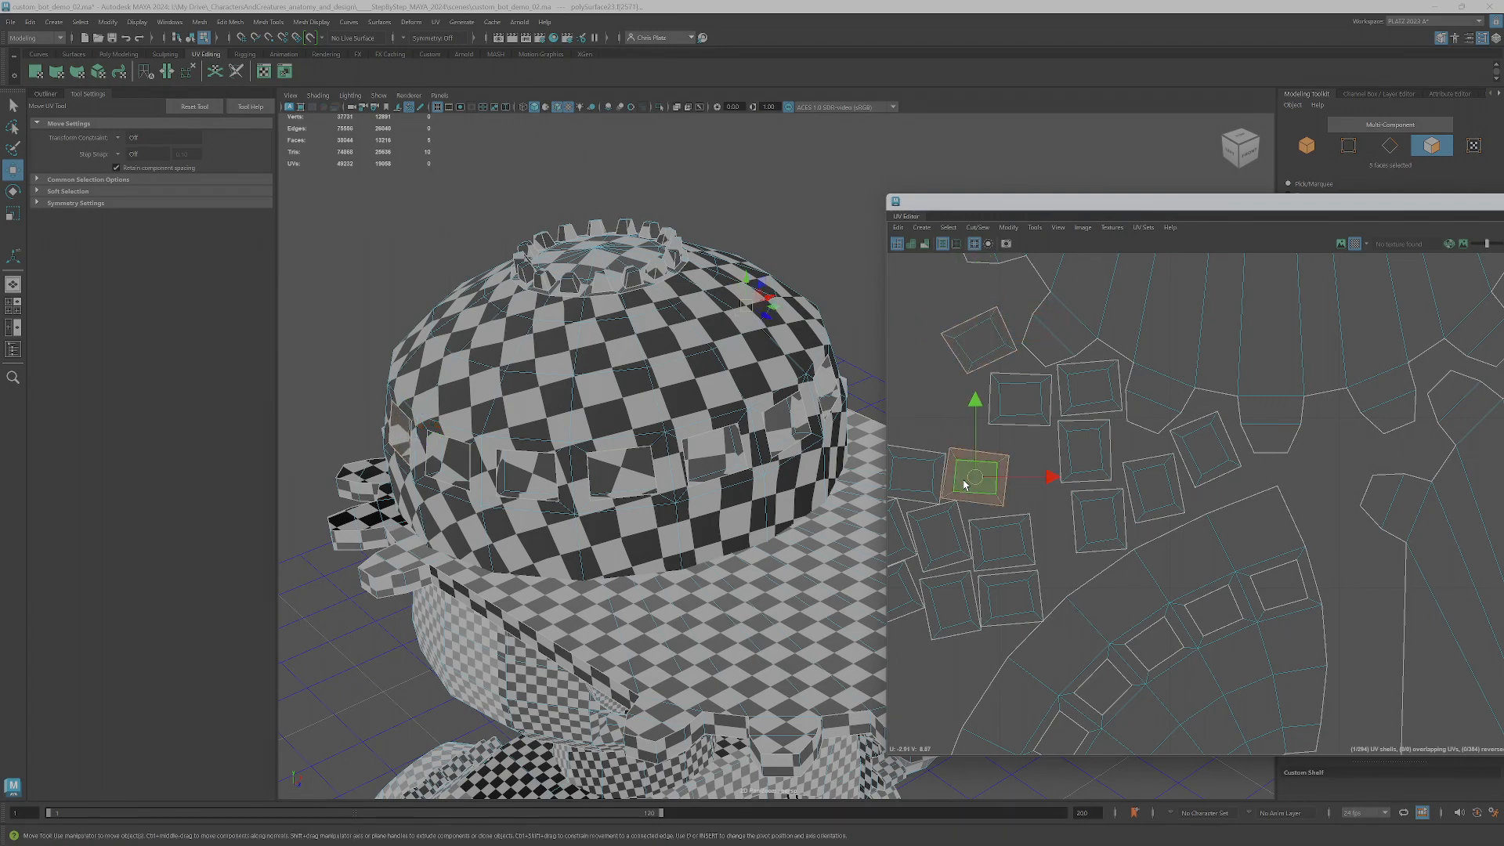
pyautogui.moveTo(971, 480); pyautogui.dragTo(1016, 468)
pyautogui.keyDown('shift'); pyautogui.click(1012, 546); pyautogui.keyUp('shift')
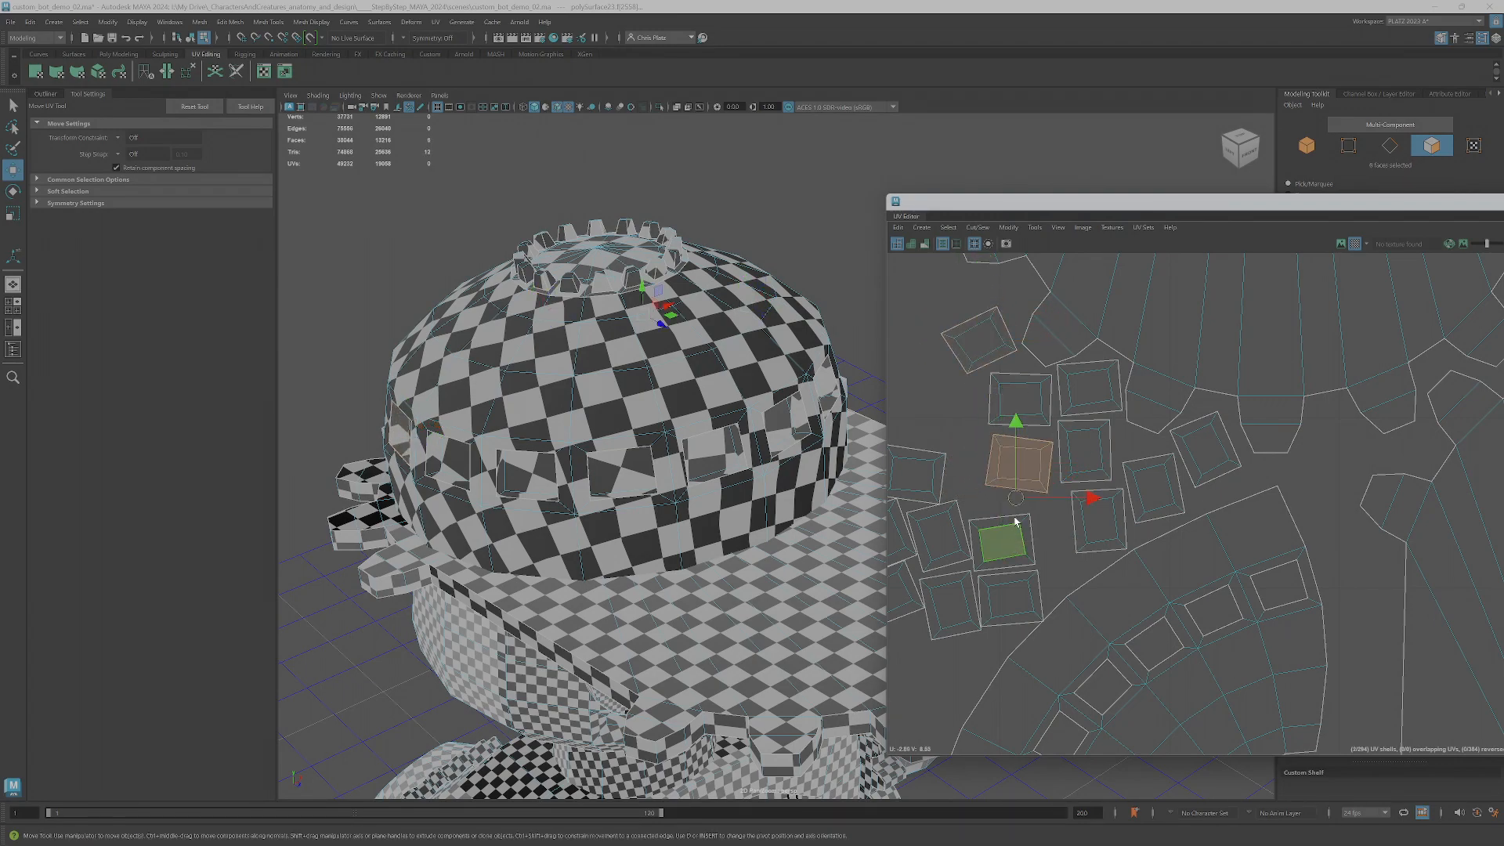
pyautogui.click(1006, 541)
pyautogui.moveTo(1005, 542); pyautogui.dragTo(1037, 525)
pyautogui.click(1000, 610)
pyautogui.press('e')
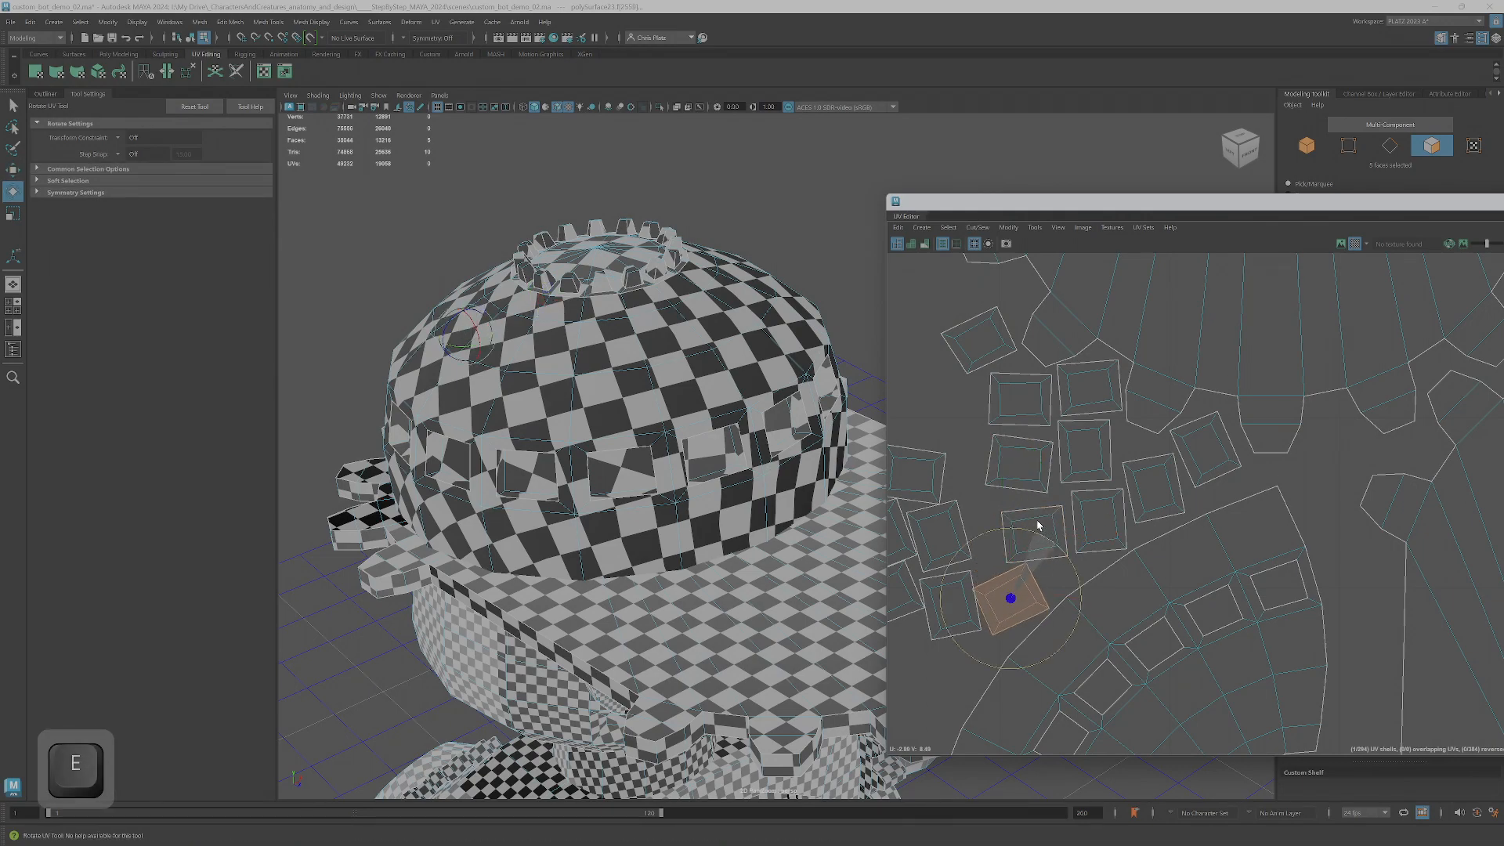
pyautogui.press('w')
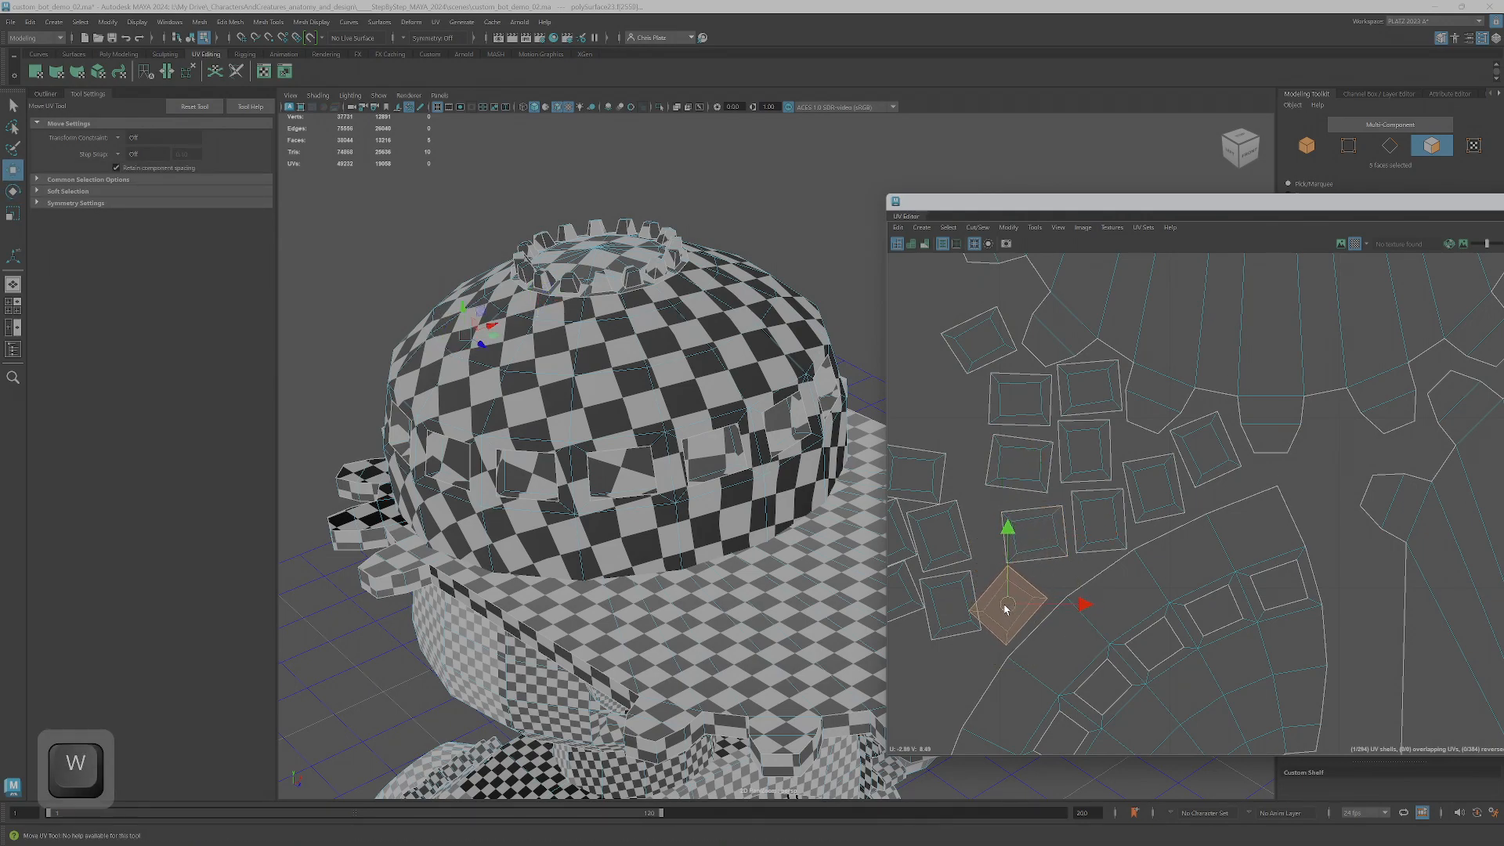
# - Stack three more rectangular shells in a column beside the packed ones and rotate the lowest to align with the arc
pyautogui.scroll(-3, 1005, 608)
pyautogui.keyDown('alt'); pyautogui.moveTo(939, 502); pyautogui.dragTo(1058, 509, button='middle'); pyautogui.keyUp('alt')
pyautogui.click(1055, 518)
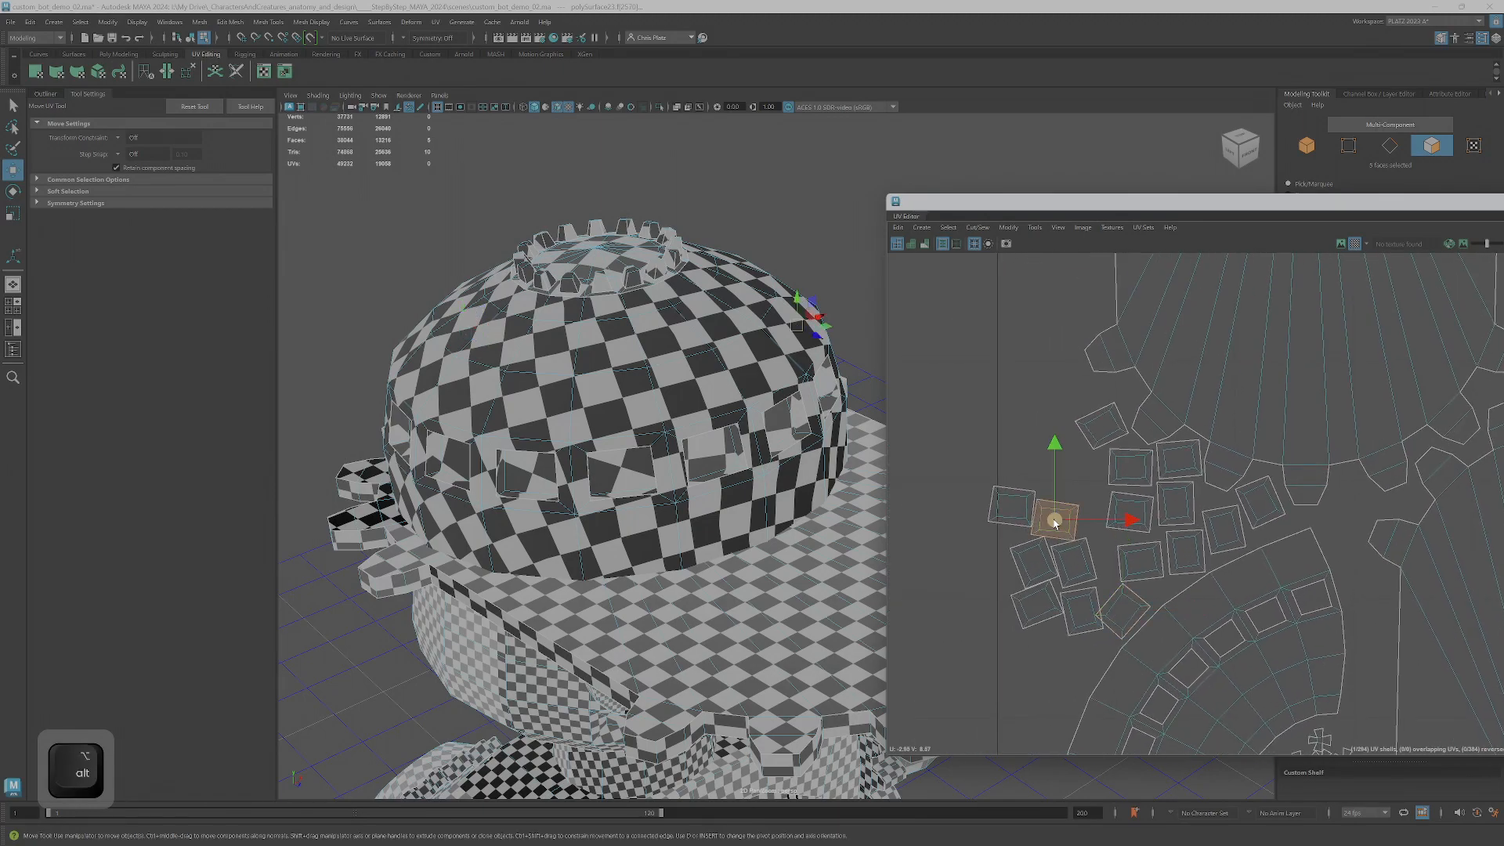
pyautogui.moveTo(1055, 518); pyautogui.dragTo(1076, 482)
pyautogui.click(1074, 561)
pyautogui.moveTo(1073, 562); pyautogui.dragTo(1076, 528)
pyautogui.click(1076, 613)
pyautogui.moveTo(1076, 612); pyautogui.dragTo(1082, 574)
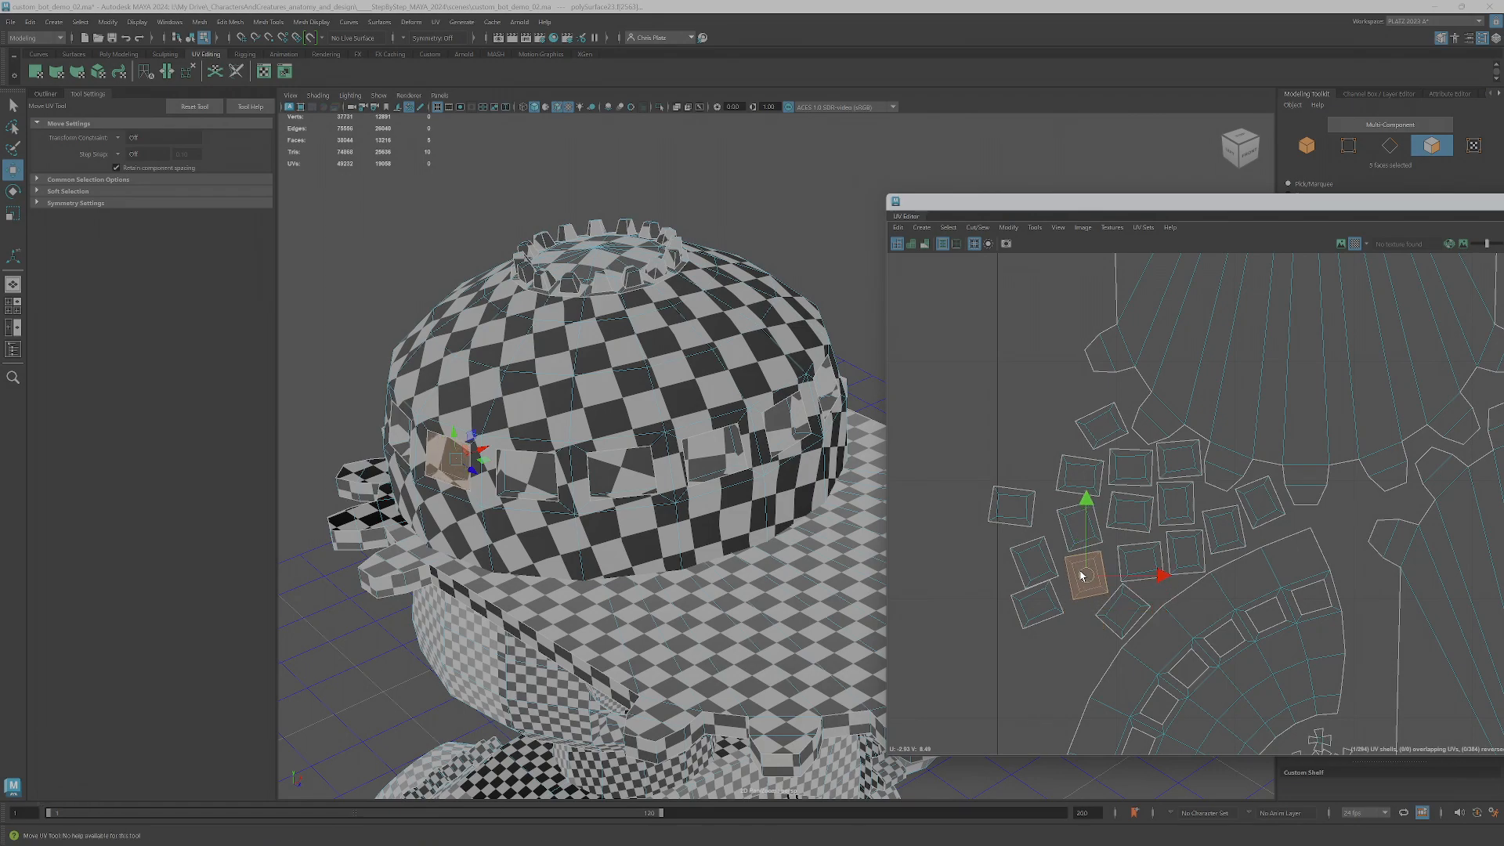
pyautogui.press('e')
pyautogui.moveTo(1117, 517); pyautogui.dragTo(1148, 562)
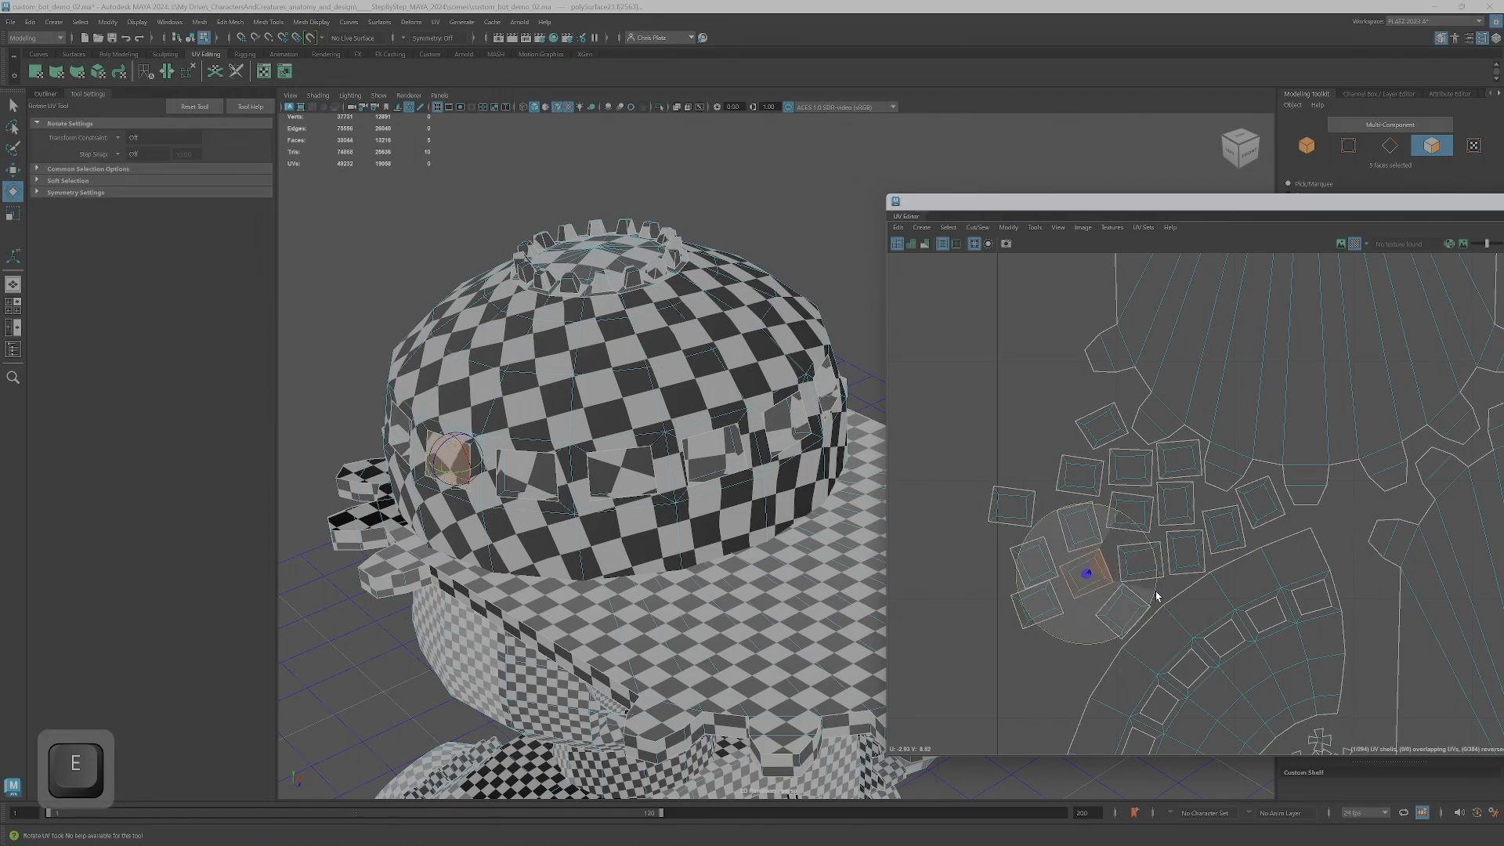
pyautogui.press('w')
# - Move the outlying rectangular shell to the group's lower end beside the dome arc and rotate it to follow the curve
pyautogui.click(1020, 510)
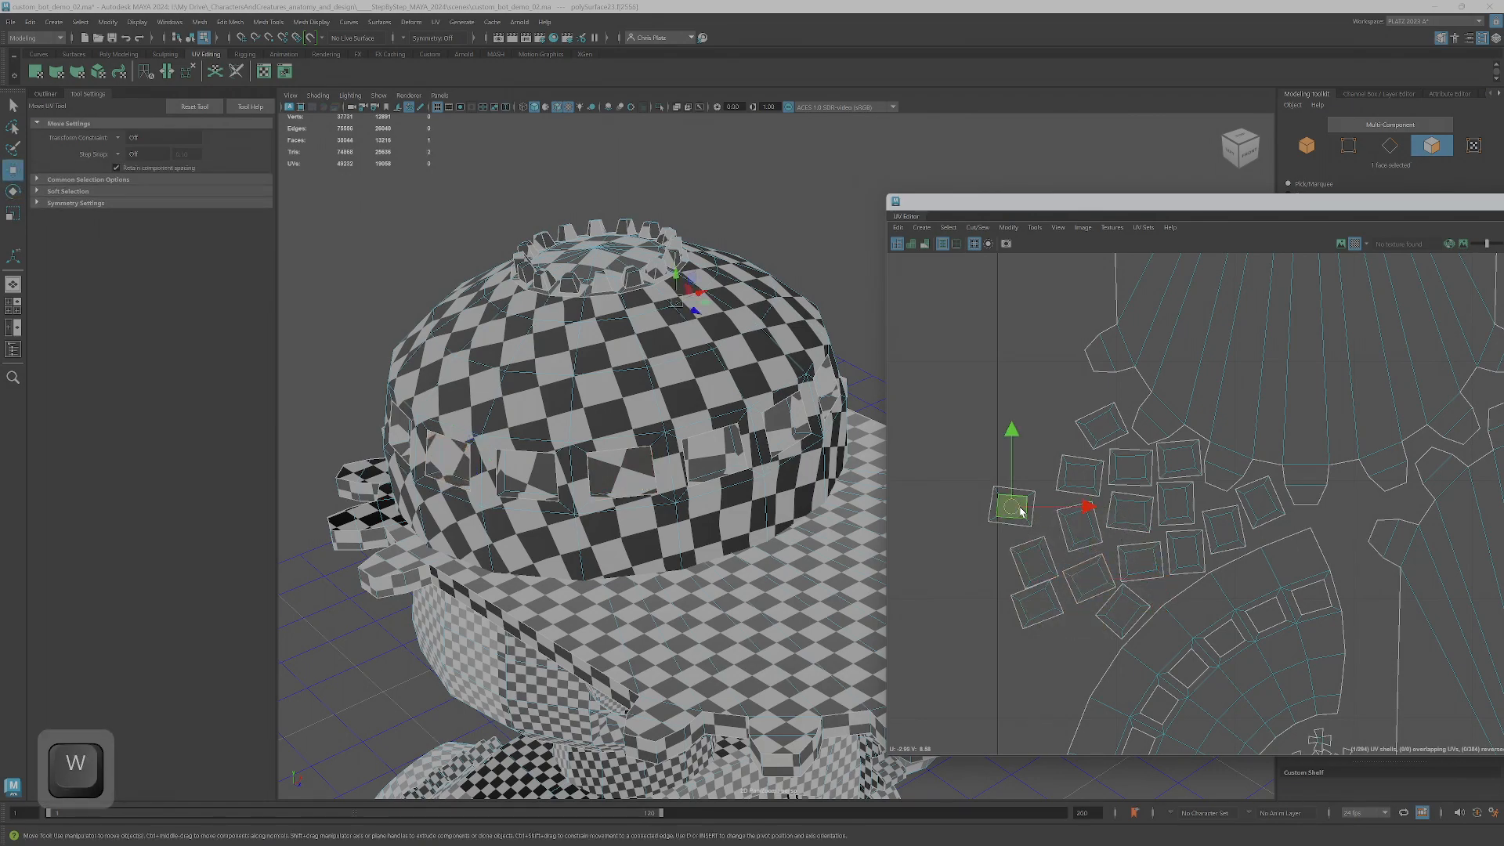
pyautogui.hotkey('ctrl', 'z')
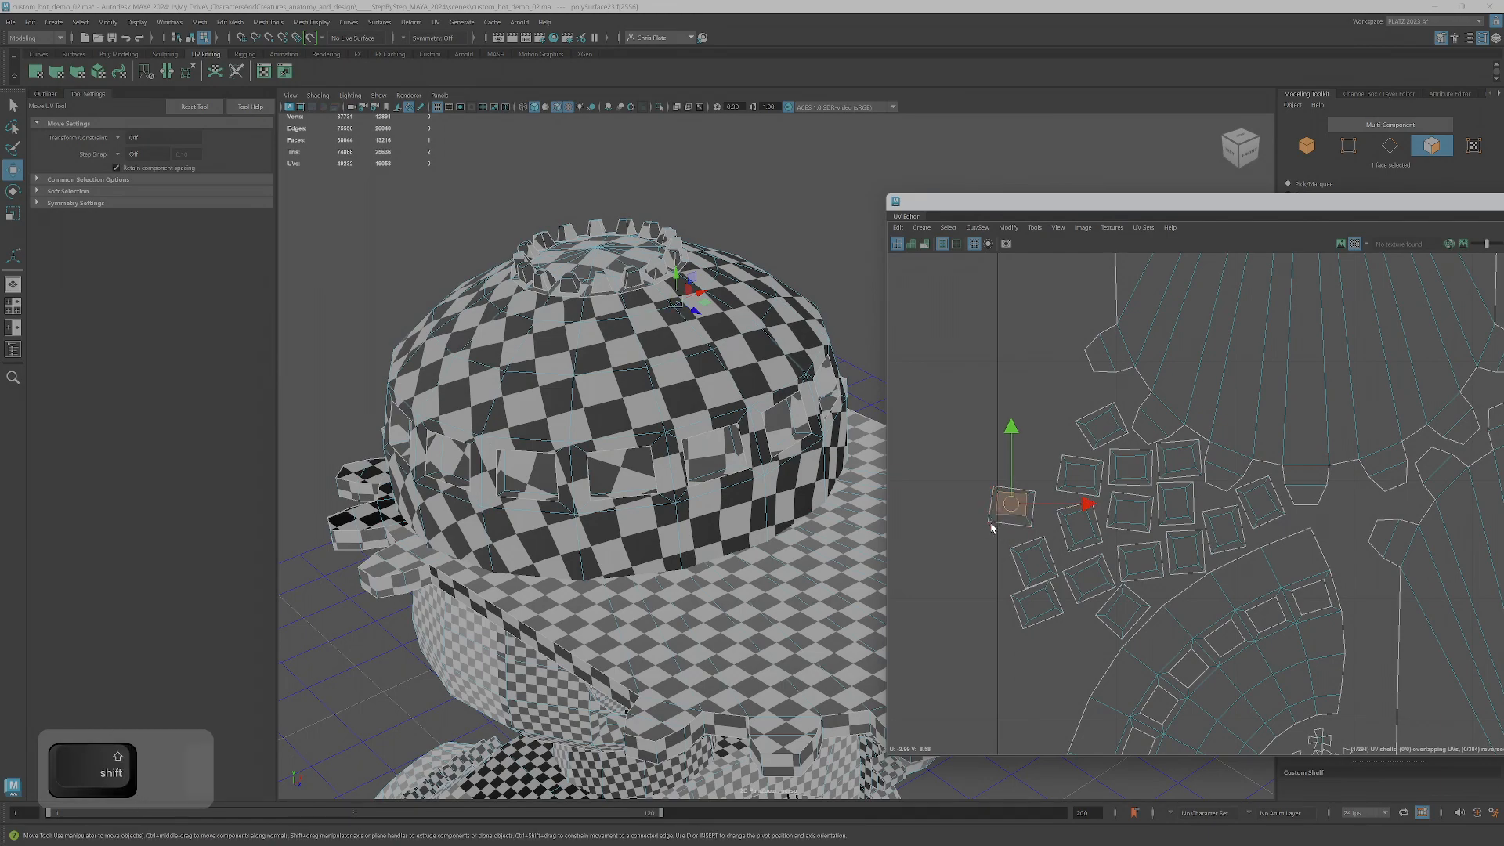
pyautogui.hotkey('ctrl', 'z')
pyautogui.hotkey('ctrl', 'z')
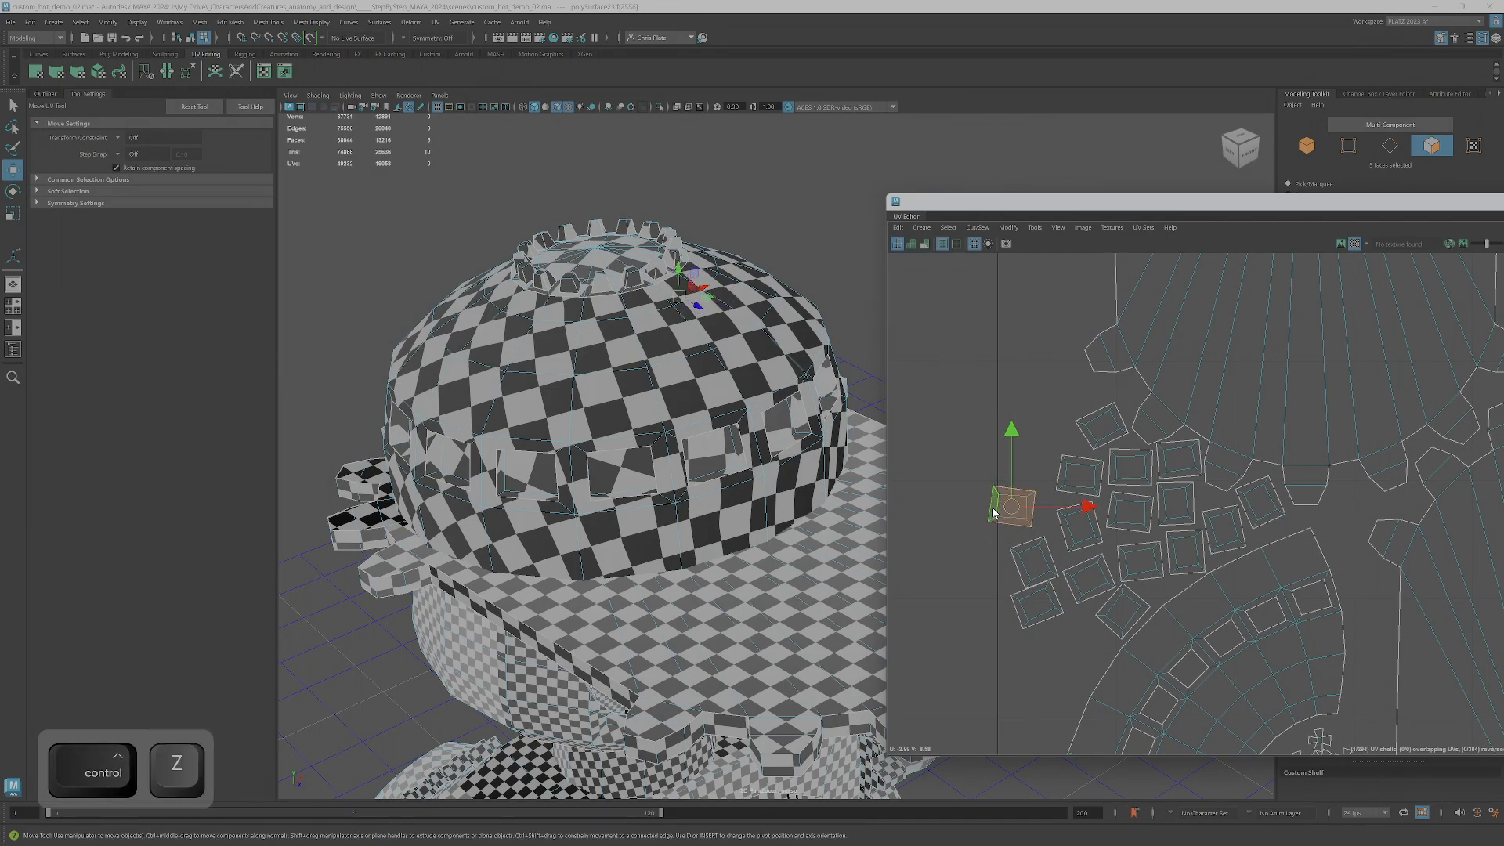
pyautogui.hotkey('ctrl', 'z')
pyautogui.hotkey('ctrl', 'z')
pyautogui.hotkey('ctrl', 'z')
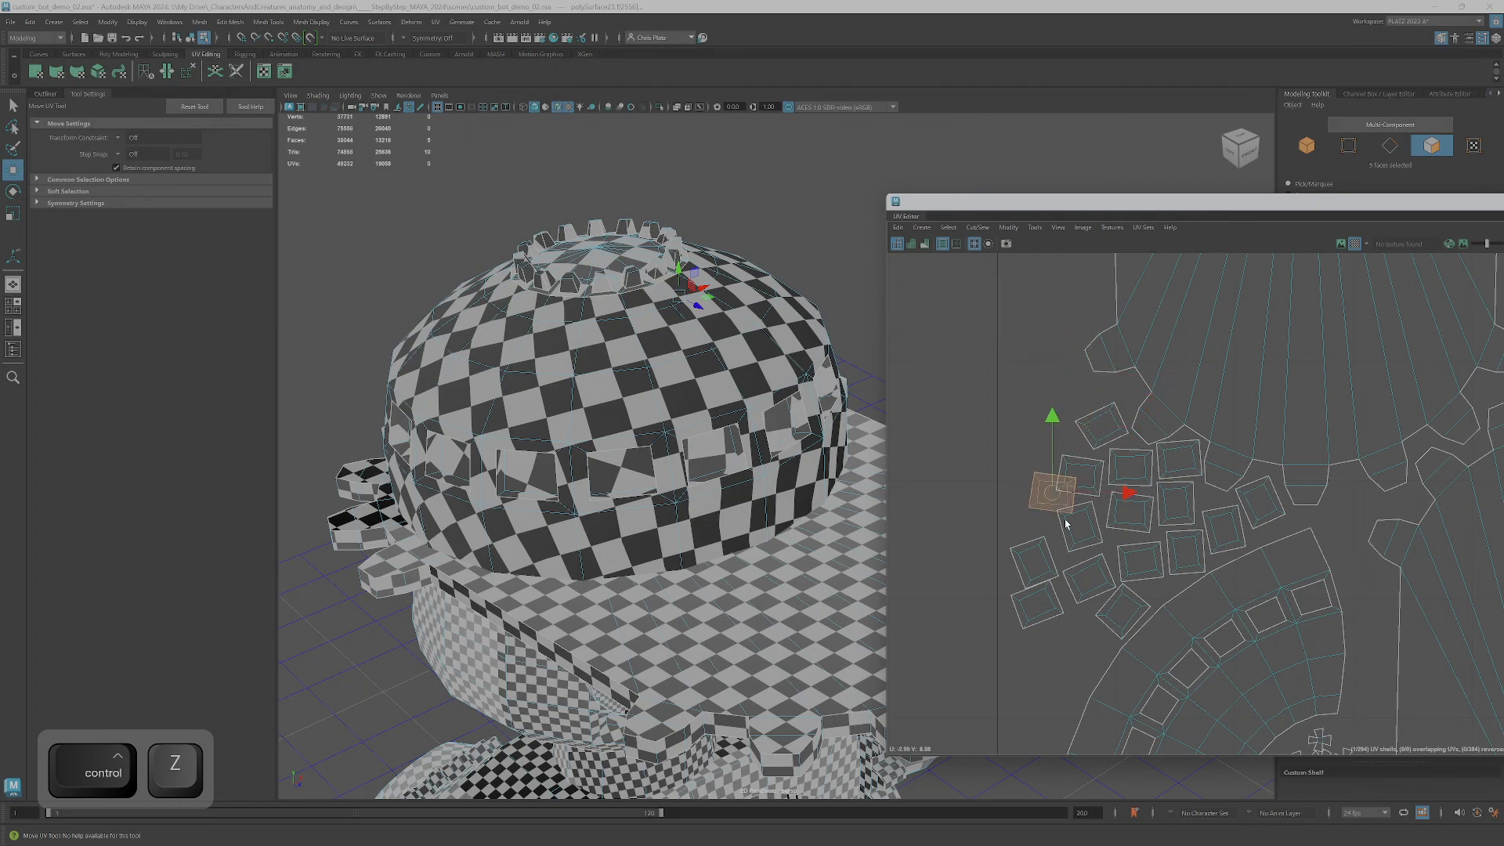
pyautogui.press('e')
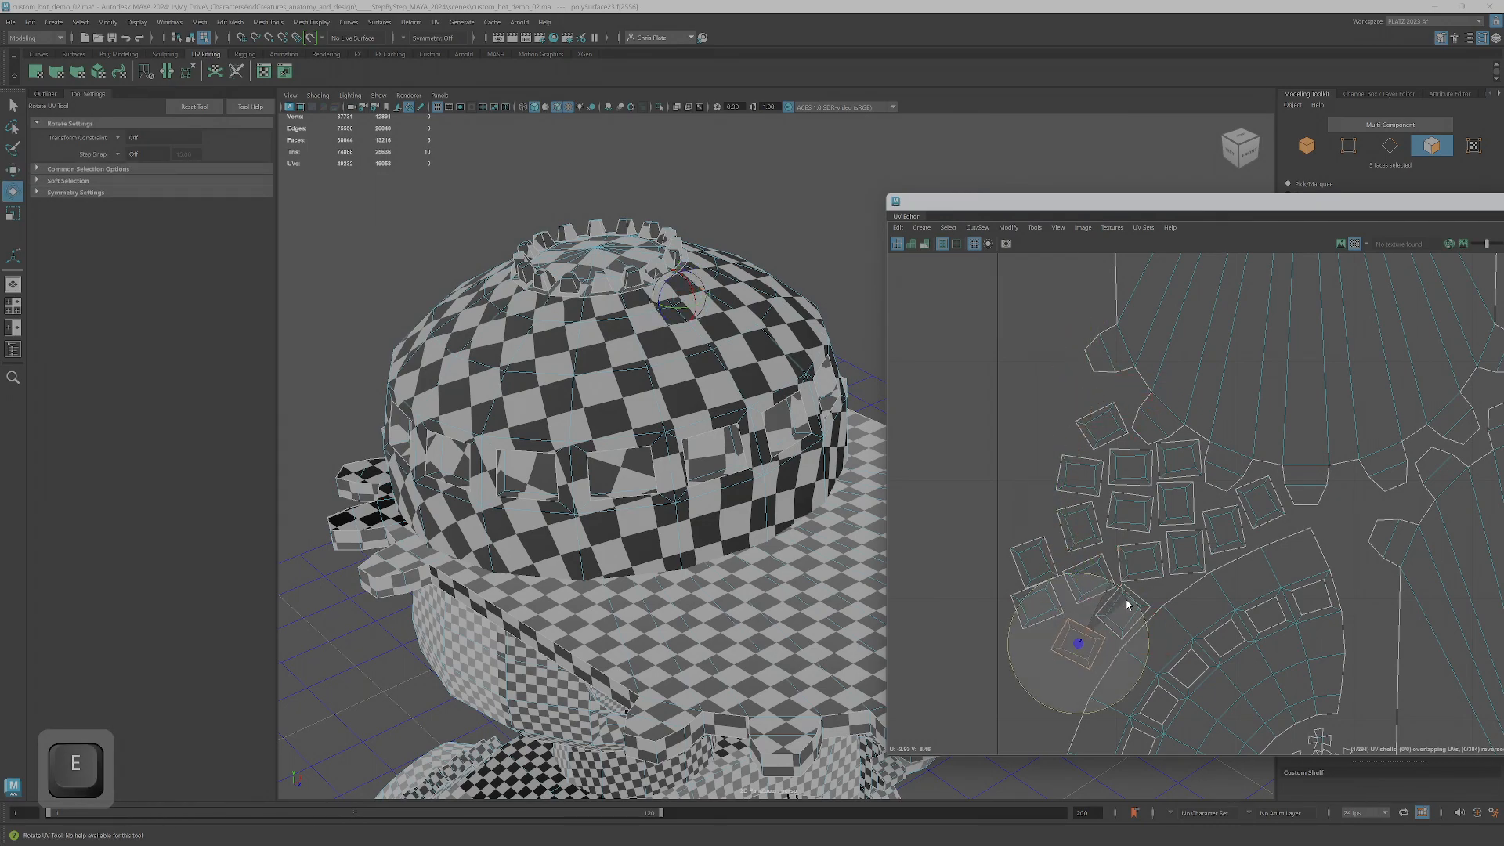
pyautogui.moveTo(1125, 604); pyautogui.dragTo(1137, 631)
pyautogui.press('w')
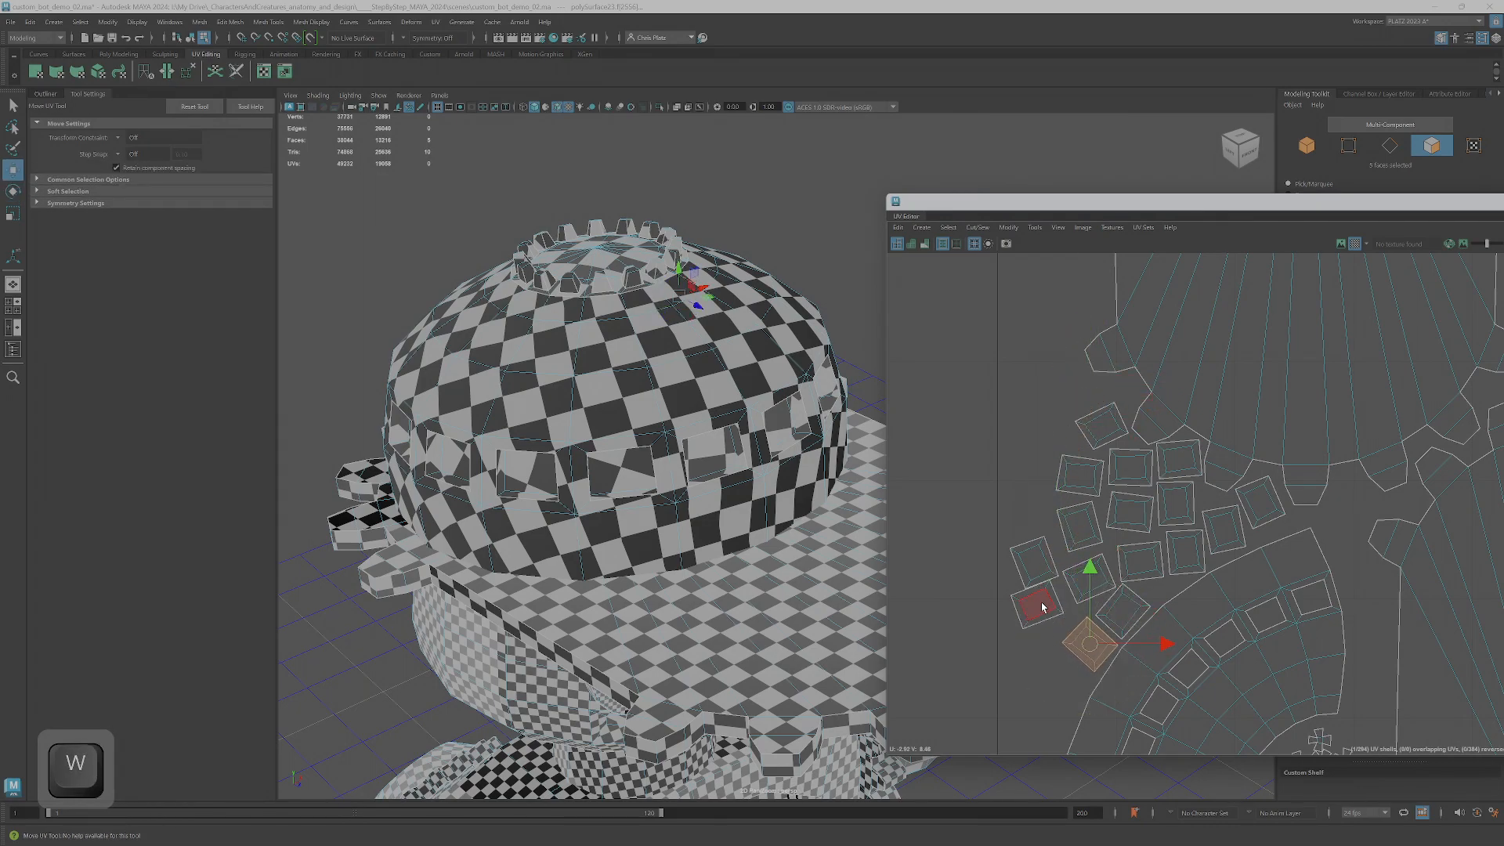
# - Nudge the lower outlying rectangular shell closer to its neighbours beside the dome arc
pyautogui.click(1042, 606)
pyautogui.doubleClick(1041, 621)
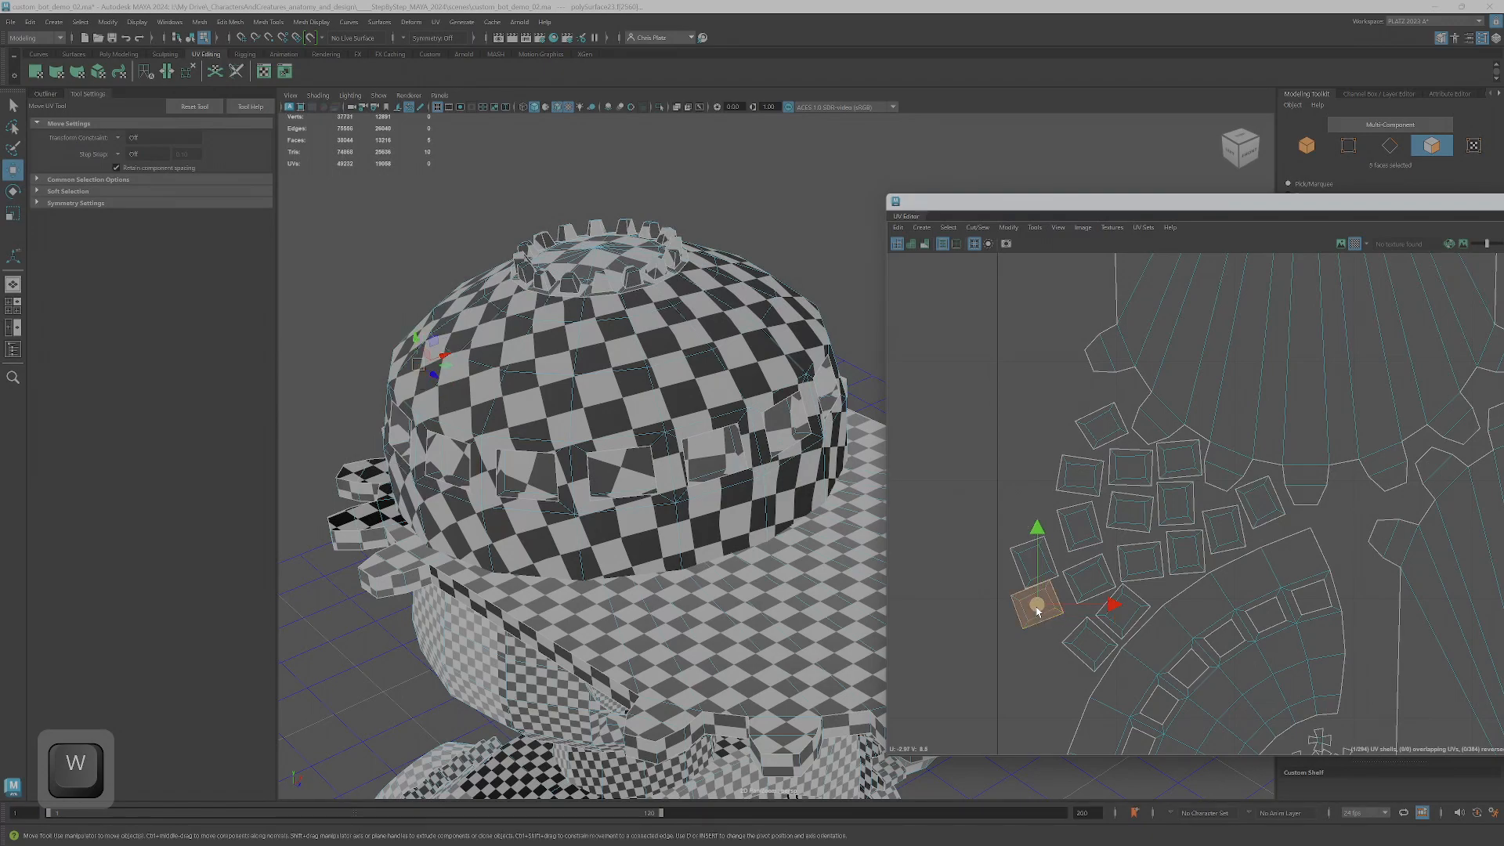
pyautogui.moveTo(1037, 604); pyautogui.dragTo(1049, 615)
# - Move the last loose rectangular shell below the group, next to the arc, and rotate it to match the curve
pyautogui.click(1036, 577)
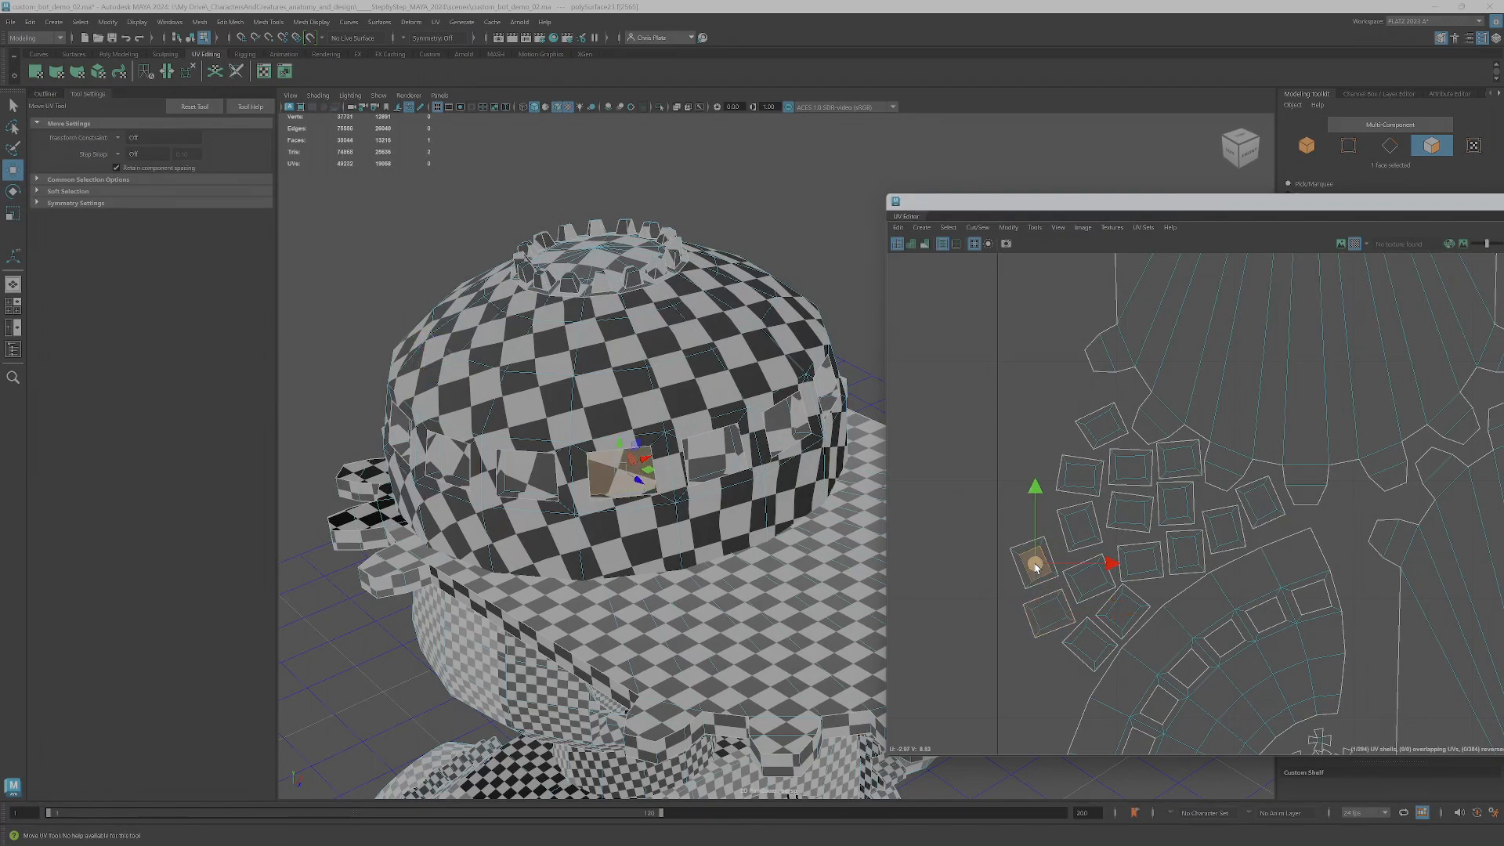
pyautogui.press('ctrl')
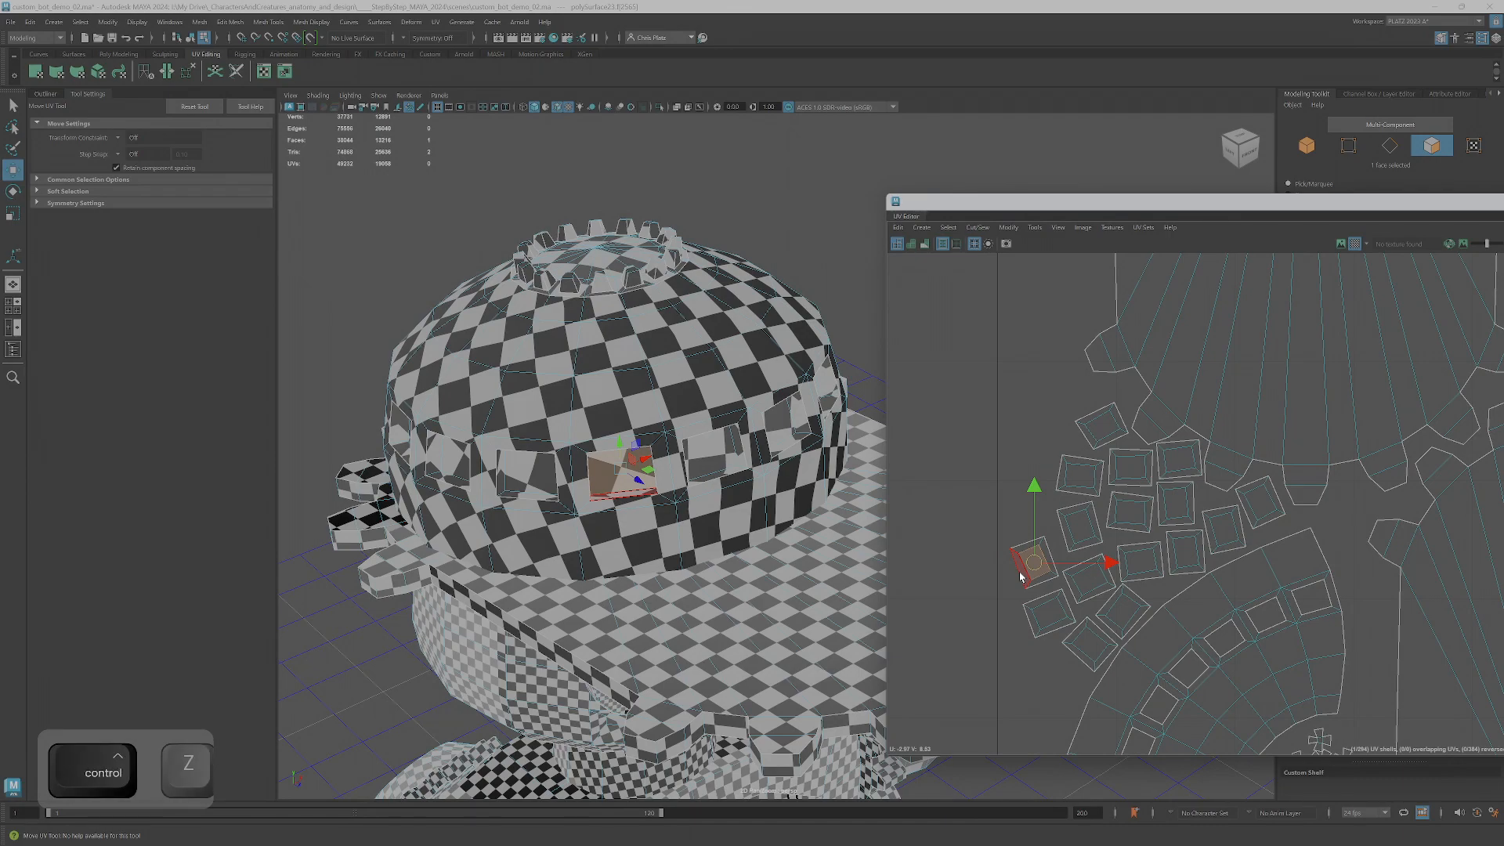
pyautogui.hotkey('ctrl', 'z')
pyautogui.hotkey('ctrl', 'z')
pyautogui.hotkey('ctrl', 'z')
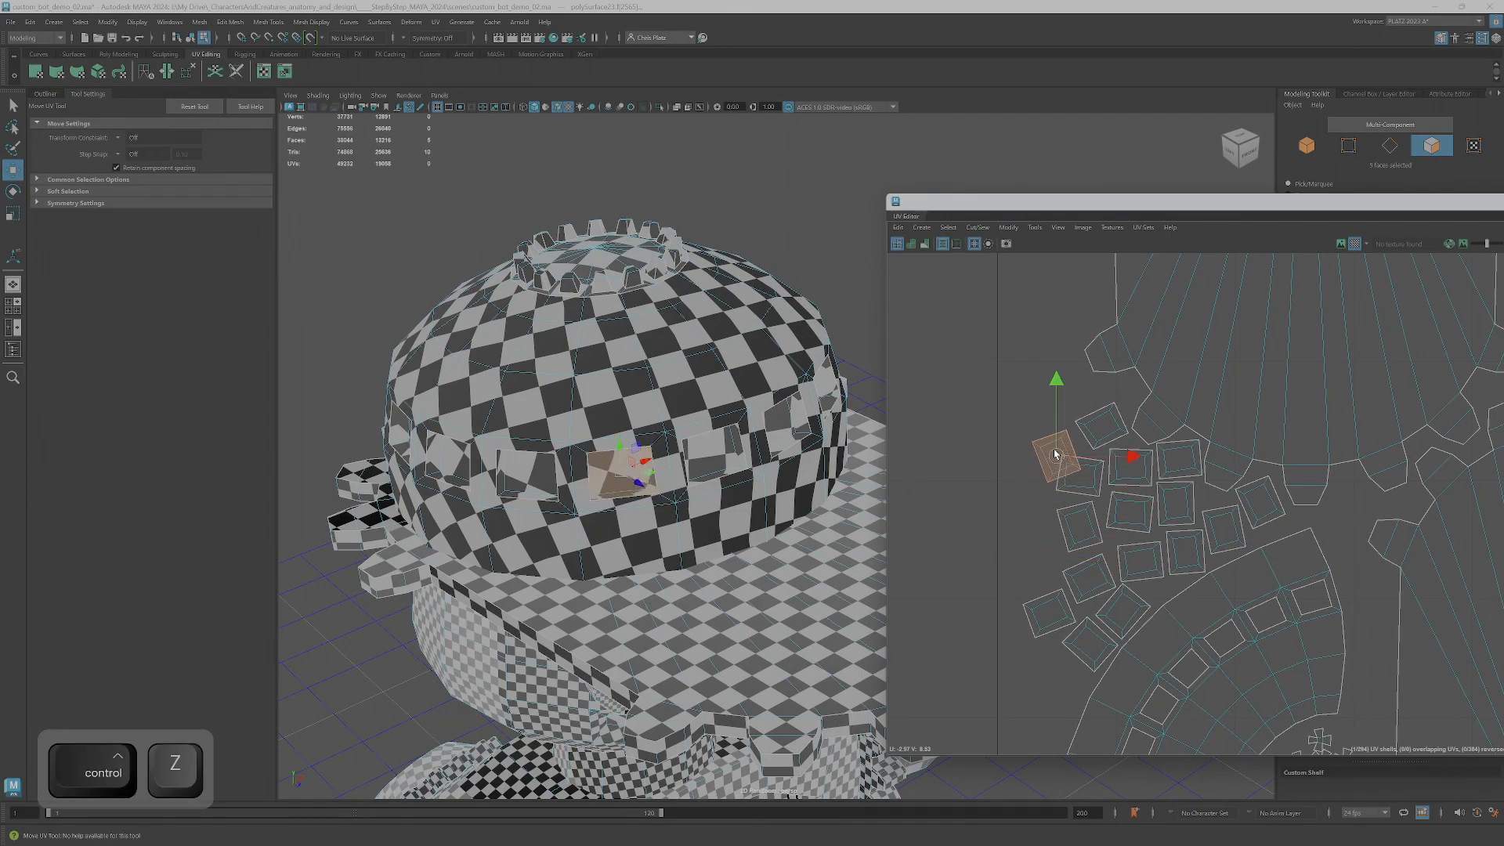
pyautogui.moveTo(1054, 454); pyautogui.dragTo(1066, 400)
pyautogui.hotkey('ctrl', 'z')
pyautogui.hotkey('ctrl', 'z')
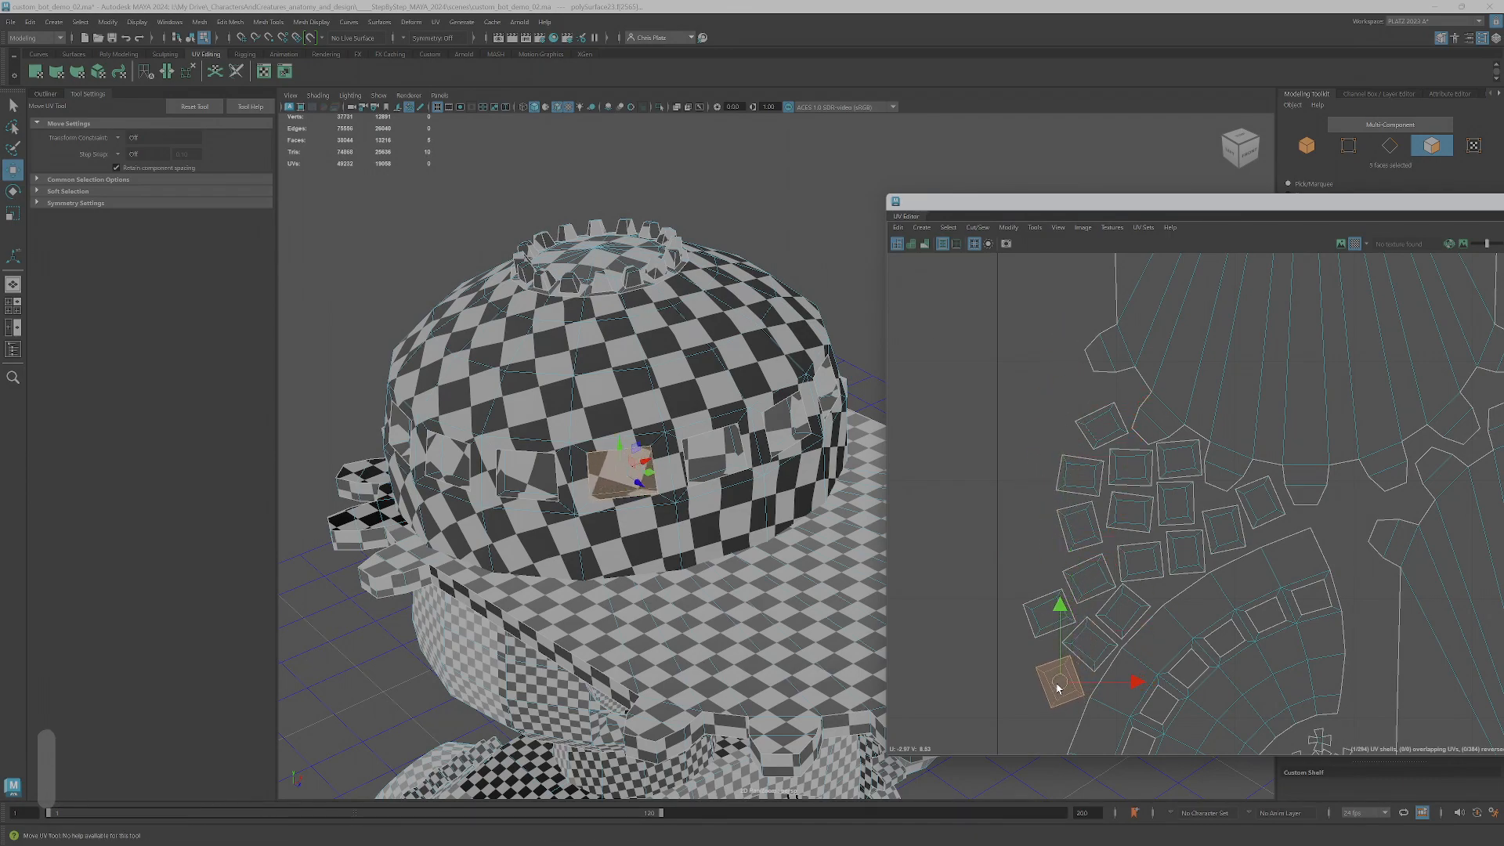
pyautogui.press('e')
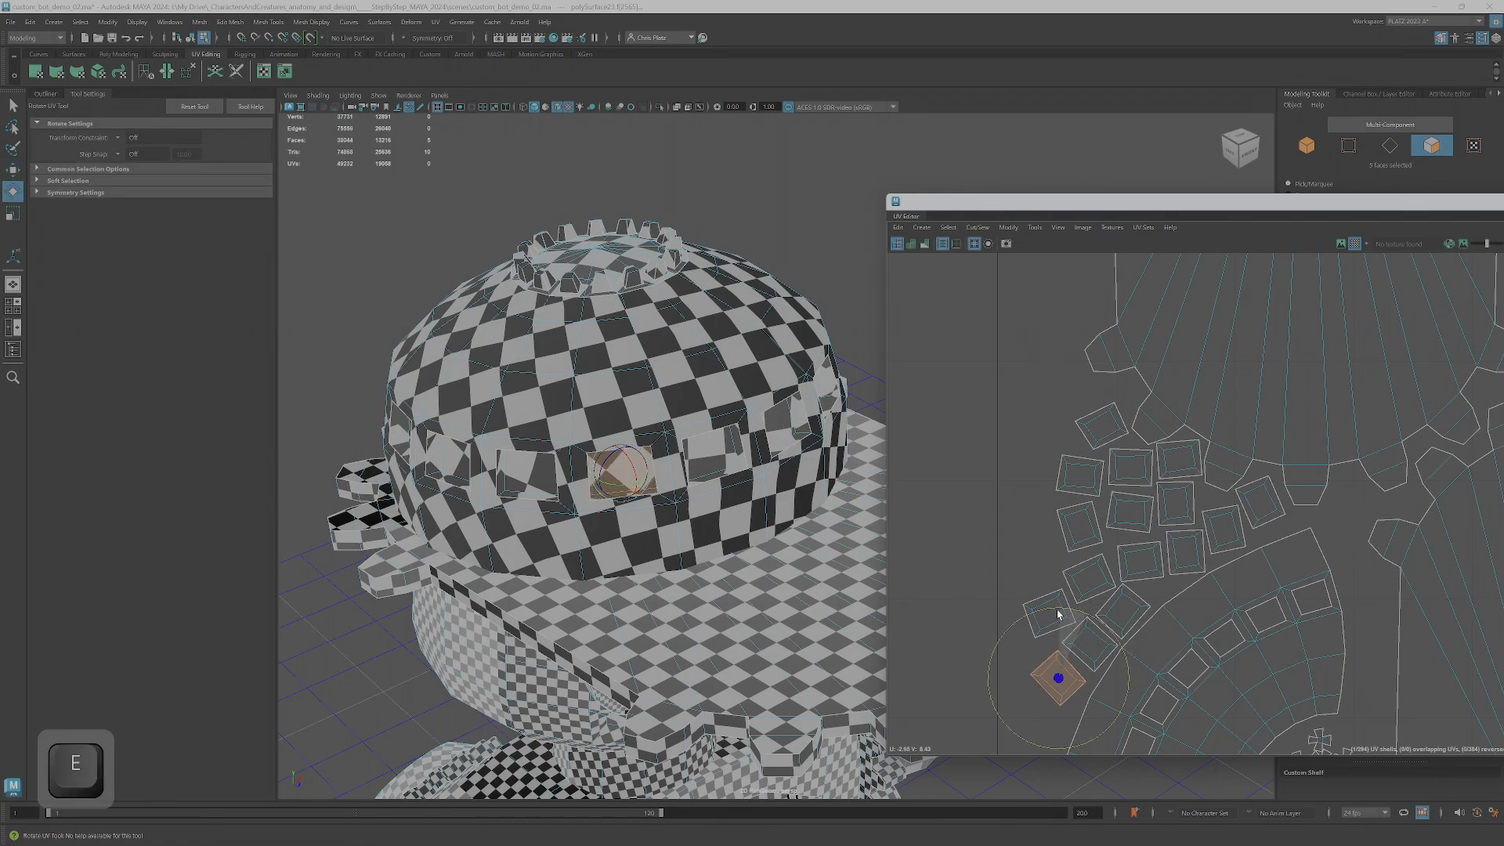
pyautogui.press('w')
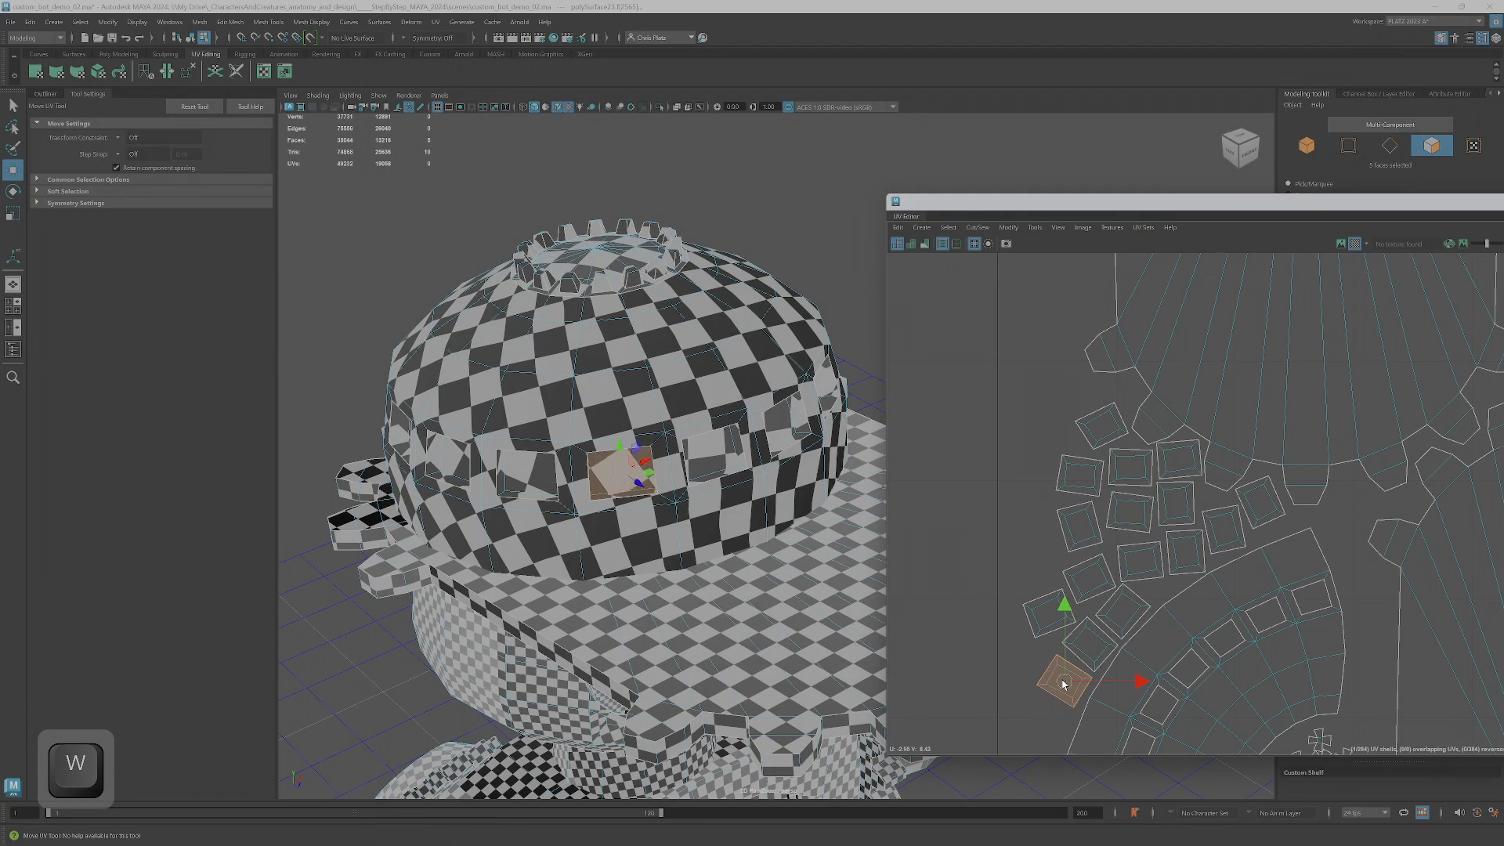
# - Select the long thin brim-edge strip shells and move them down closer to the upper toothed brim shell
pyautogui.scroll(-8, 1146, 601)
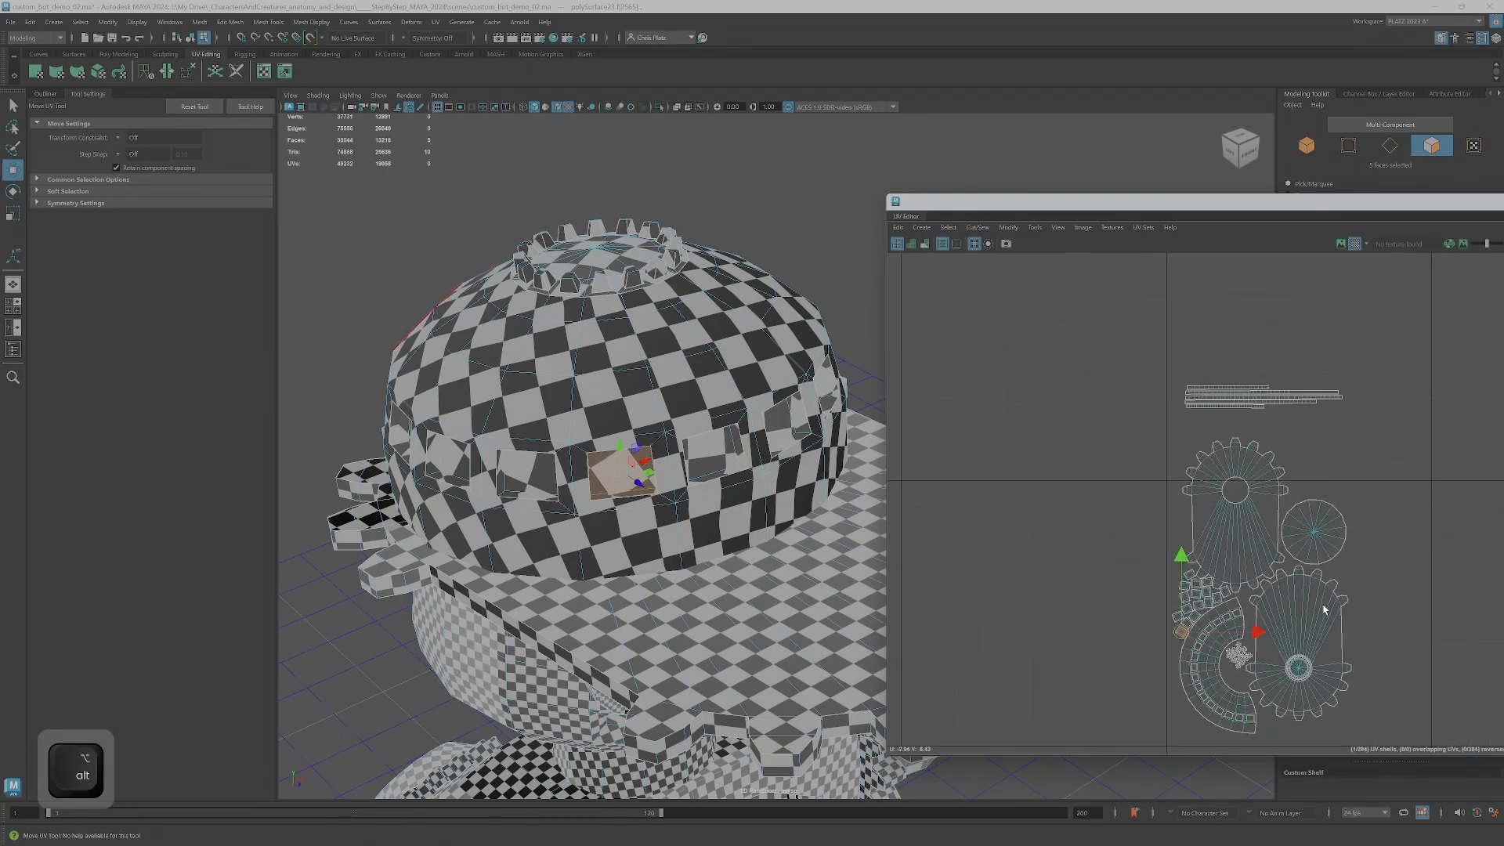
pyautogui.keyDown('alt'); pyautogui.moveTo(1322, 608); pyautogui.dragTo(1282, 533, button='middle'); pyautogui.keyUp('alt')
pyautogui.moveTo(1403, 332); pyautogui.dragTo(1403, 332)
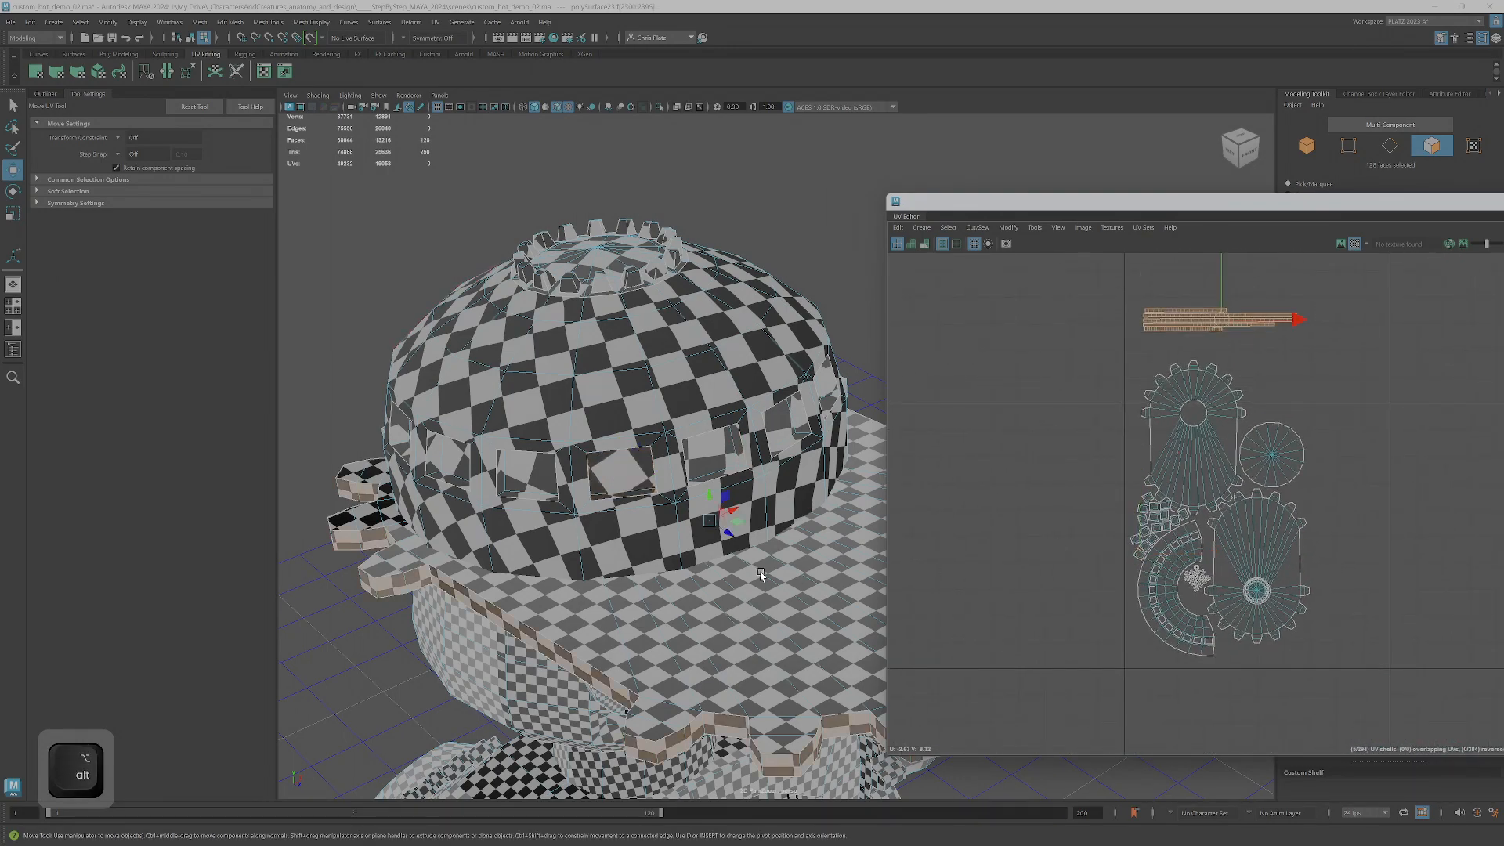
pyautogui.keyDown('alt'); pyautogui.moveTo(758, 572); pyautogui.dragTo(756, 553); pyautogui.keyUp('alt')
pyautogui.keyDown('alt'); pyautogui.moveTo(756, 552); pyautogui.dragTo(705, 623, button='middle'); pyautogui.keyUp('alt')
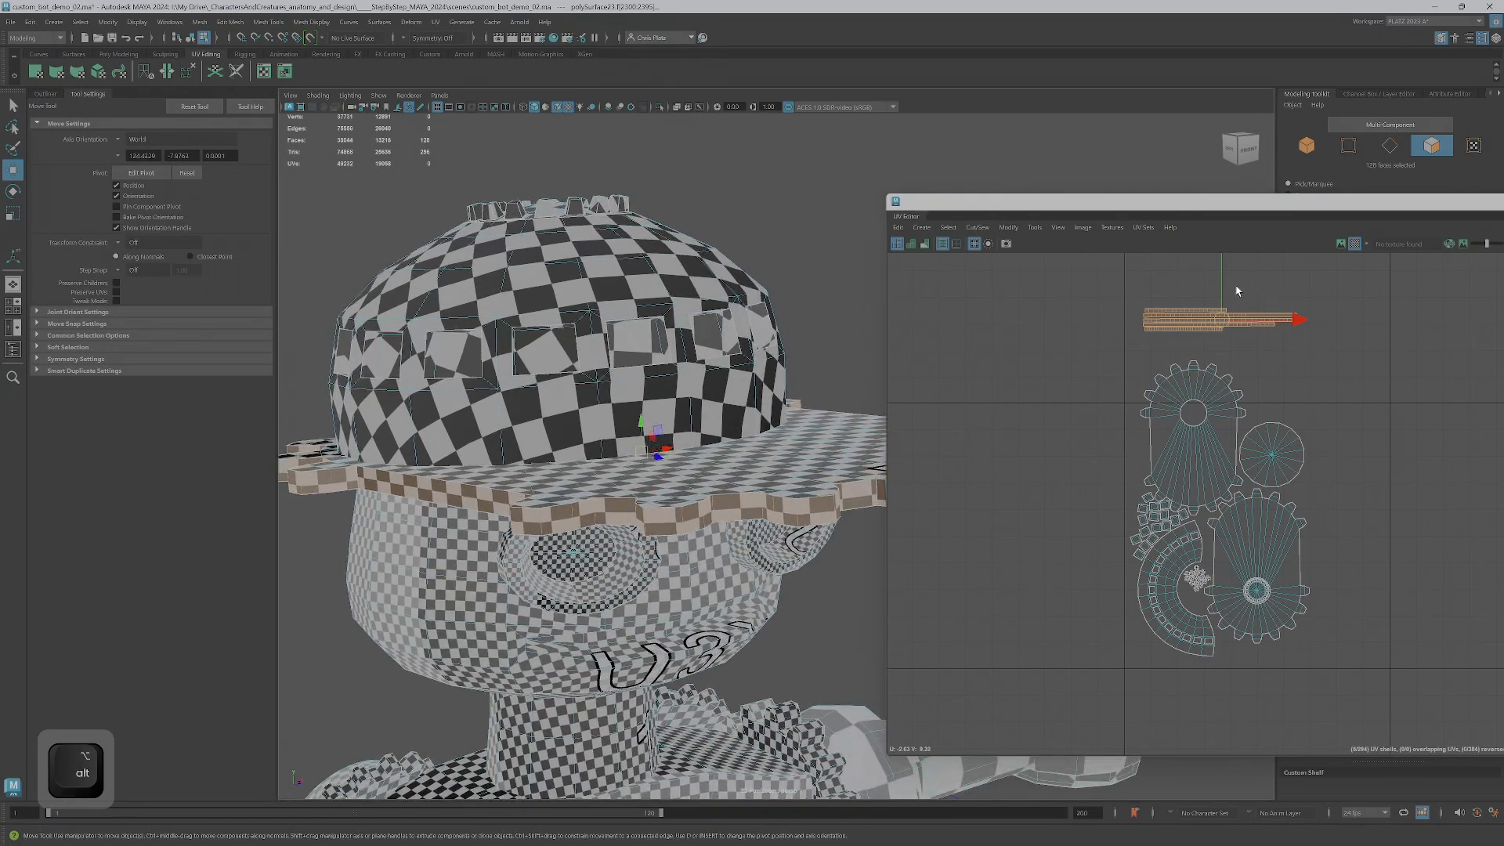
pyautogui.moveTo(1222, 273); pyautogui.dragTo(1216, 298)
pyautogui.keyDown('alt'); pyautogui.moveTo(678, 416); pyautogui.dragTo(681, 444); pyautogui.keyUp('alt')
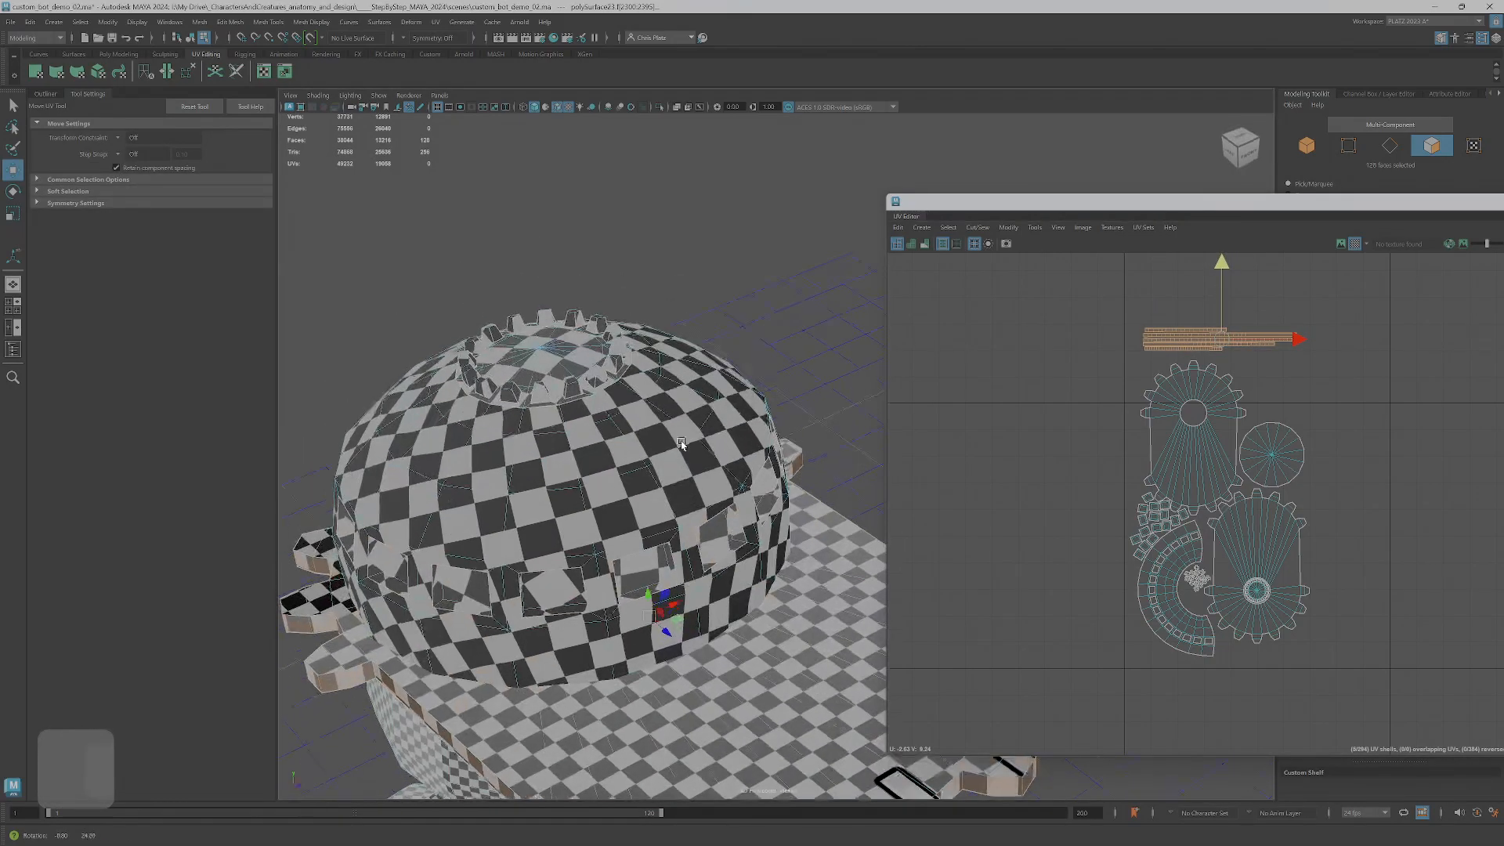
# - Move the brim-edge strip shells to the outer side of the upper toothed brim shell and rotate them to stand vertically
pyautogui.keyDown('alt'); pyautogui.moveTo(682, 443); pyautogui.dragTo(703, 363, button='middle'); pyautogui.keyUp('alt')
pyautogui.keyDown('alt'); pyautogui.moveTo(670, 537); pyautogui.dragTo(681, 403); pyautogui.keyUp('alt')
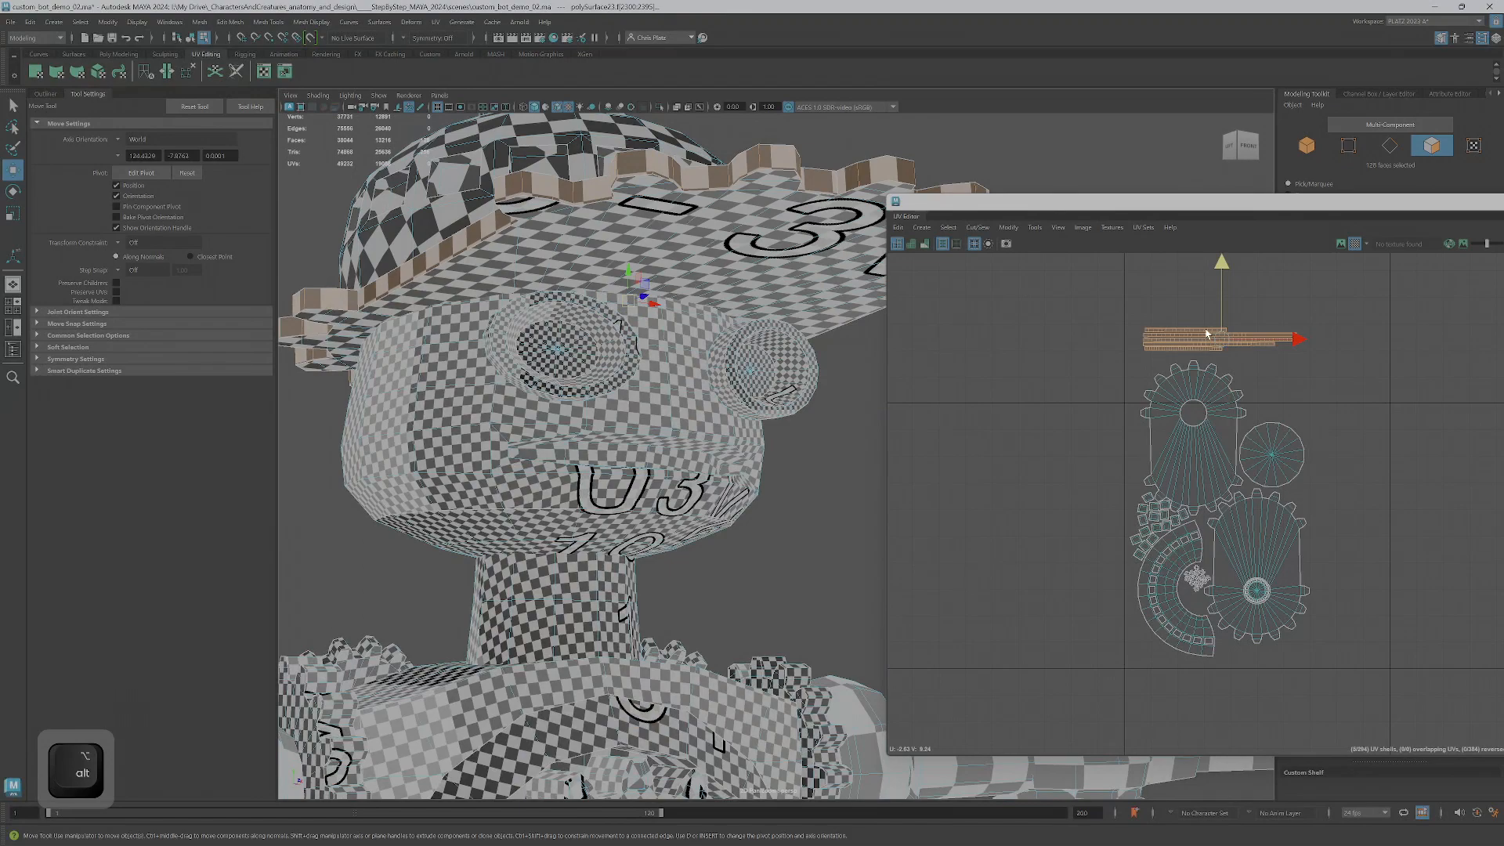
pyautogui.moveTo(1221, 262); pyautogui.dragTo(1104, 438)
pyautogui.press('e')
pyautogui.press('w')
pyautogui.scroll(3, 1106, 510)
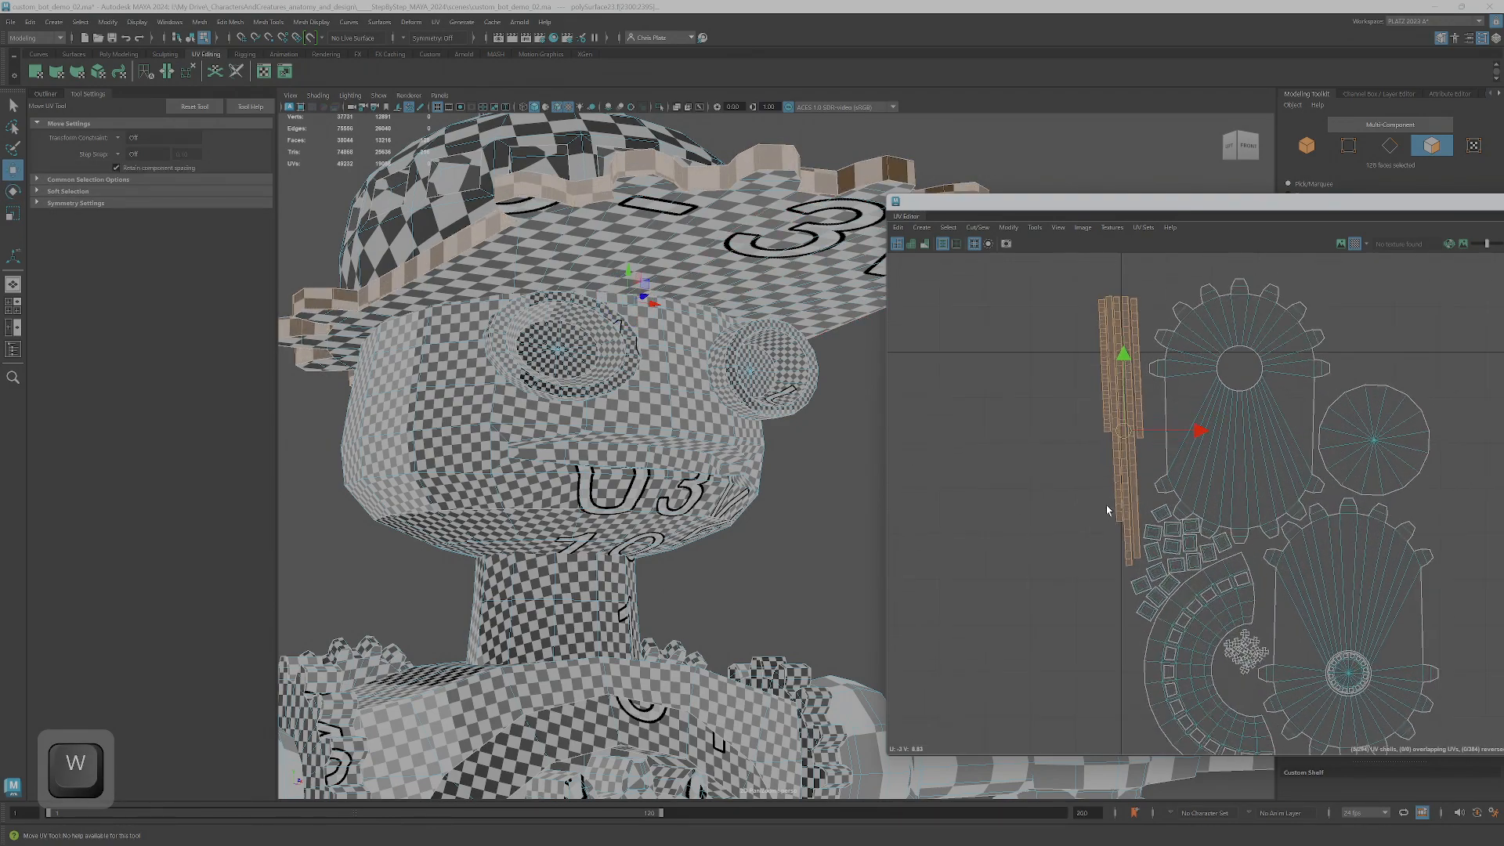
pyautogui.scroll(2, 1106, 505)
pyautogui.press('e')
pyautogui.moveTo(1188, 374); pyautogui.dragTo(1141, 423)
pyautogui.press('w')
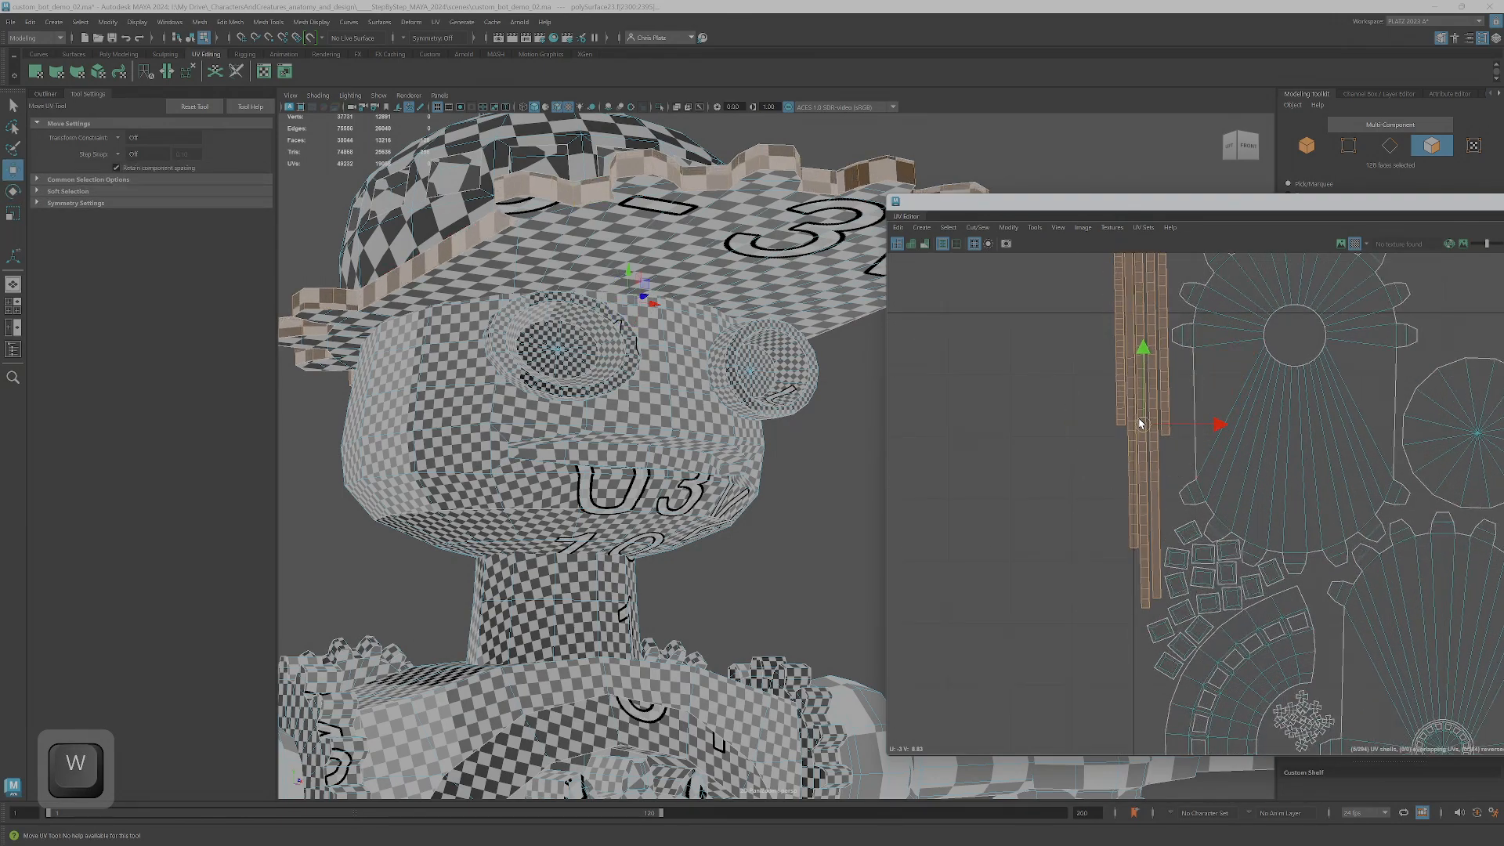
# - Move the leftmost vertical strip shell across to the opposite side of the strip group, nearest the toothed brim shell
pyautogui.scroll(-2, 1159, 509)
pyautogui.keyDown('alt'); pyautogui.moveTo(1188, 477); pyautogui.dragTo(1164, 550, button='middle'); pyautogui.keyUp('alt')
pyautogui.scroll(3, 1116, 452)
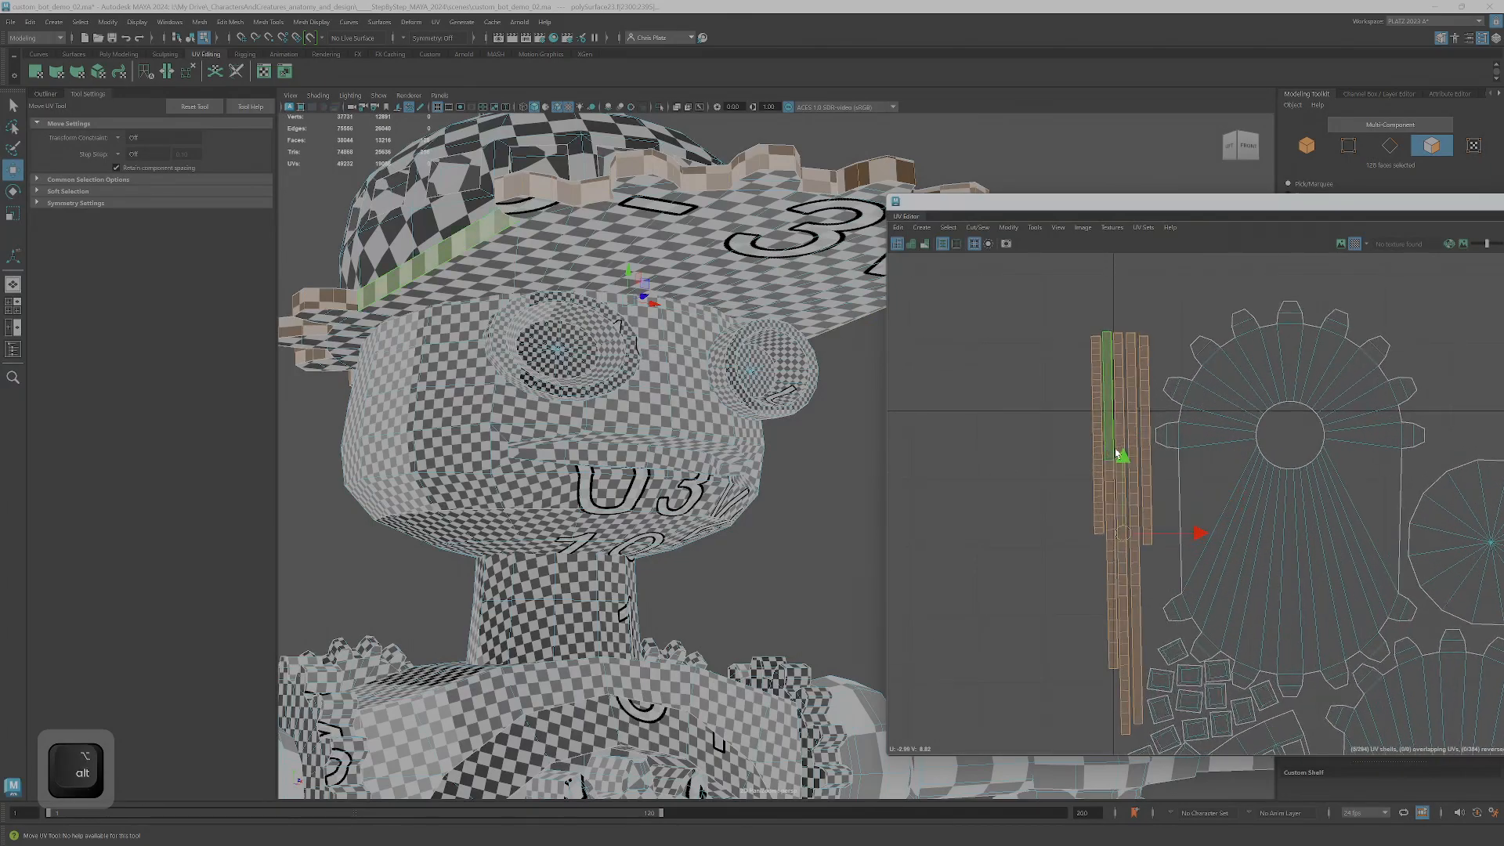
pyautogui.click(1097, 470)
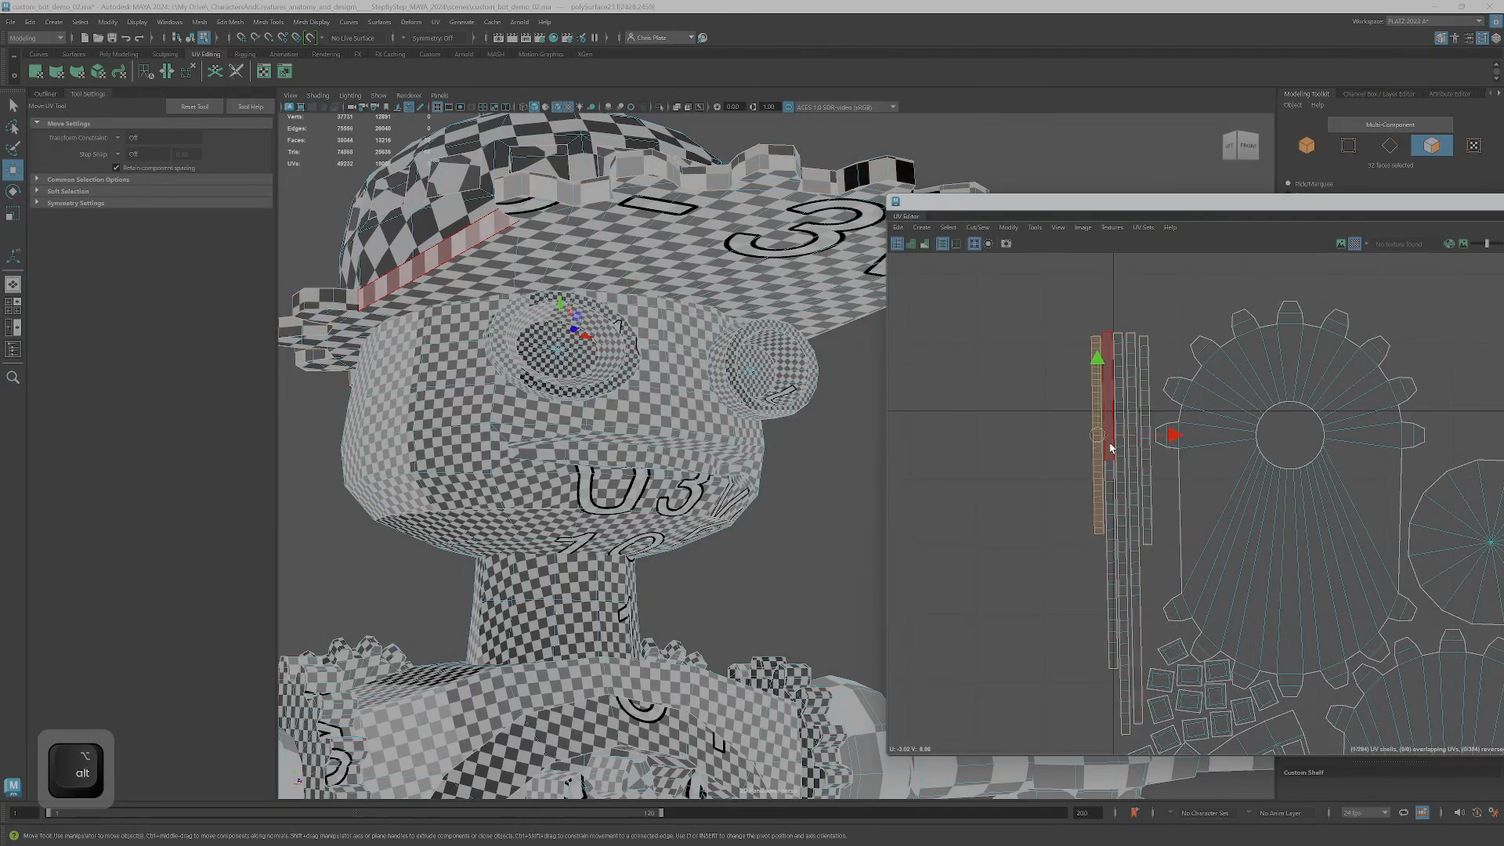
pyautogui.moveTo(1097, 432); pyautogui.dragTo(1153, 551)
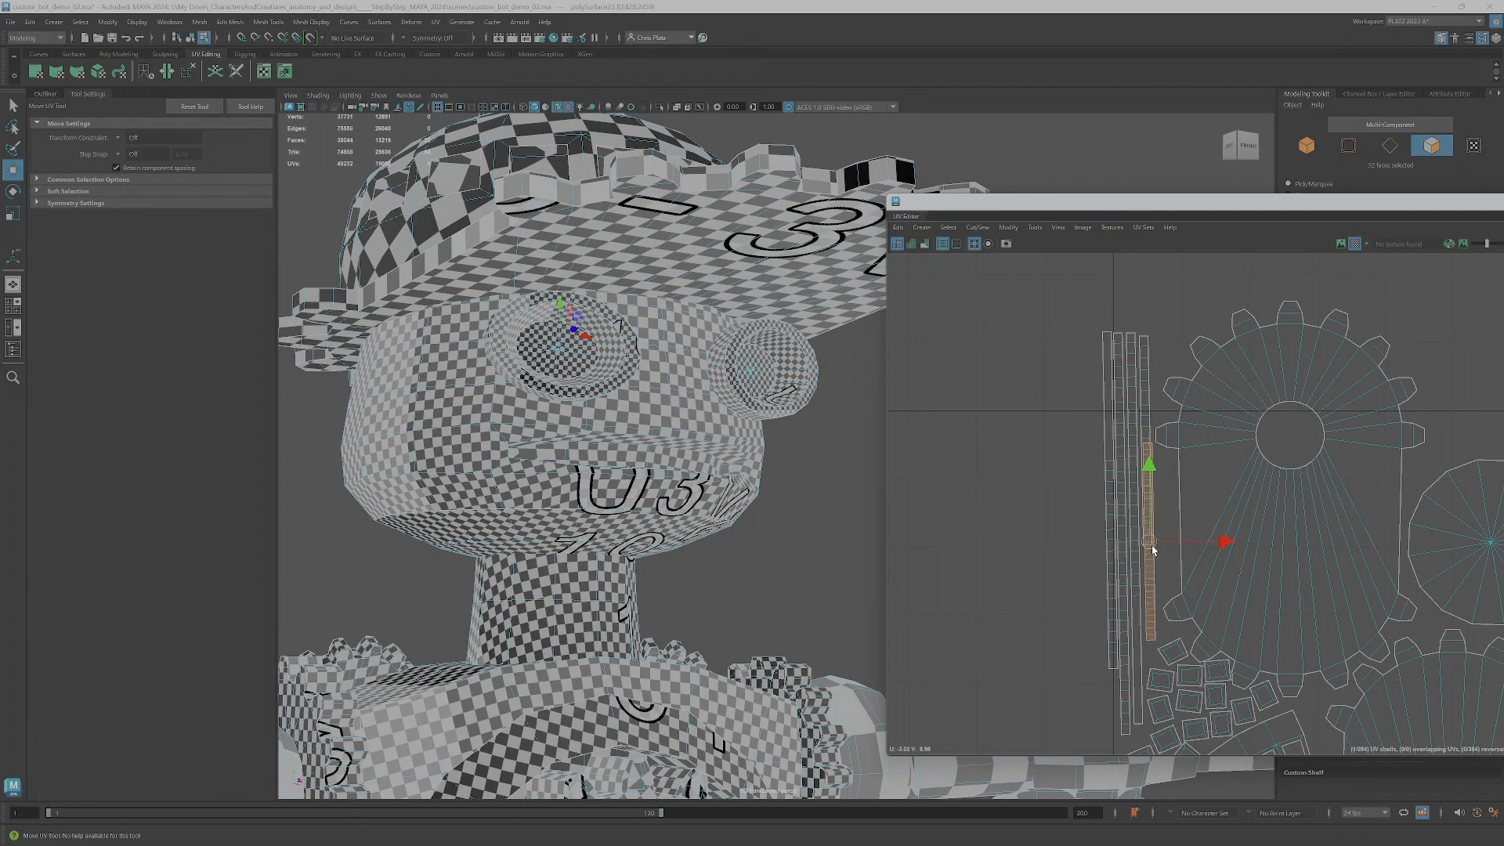
# - Move the strip shell on the brim side below the leftmost strip, beside the small tooth shells
pyautogui.click(1149, 445)
pyautogui.moveTo(1149, 445); pyautogui.dragTo(1095, 703)
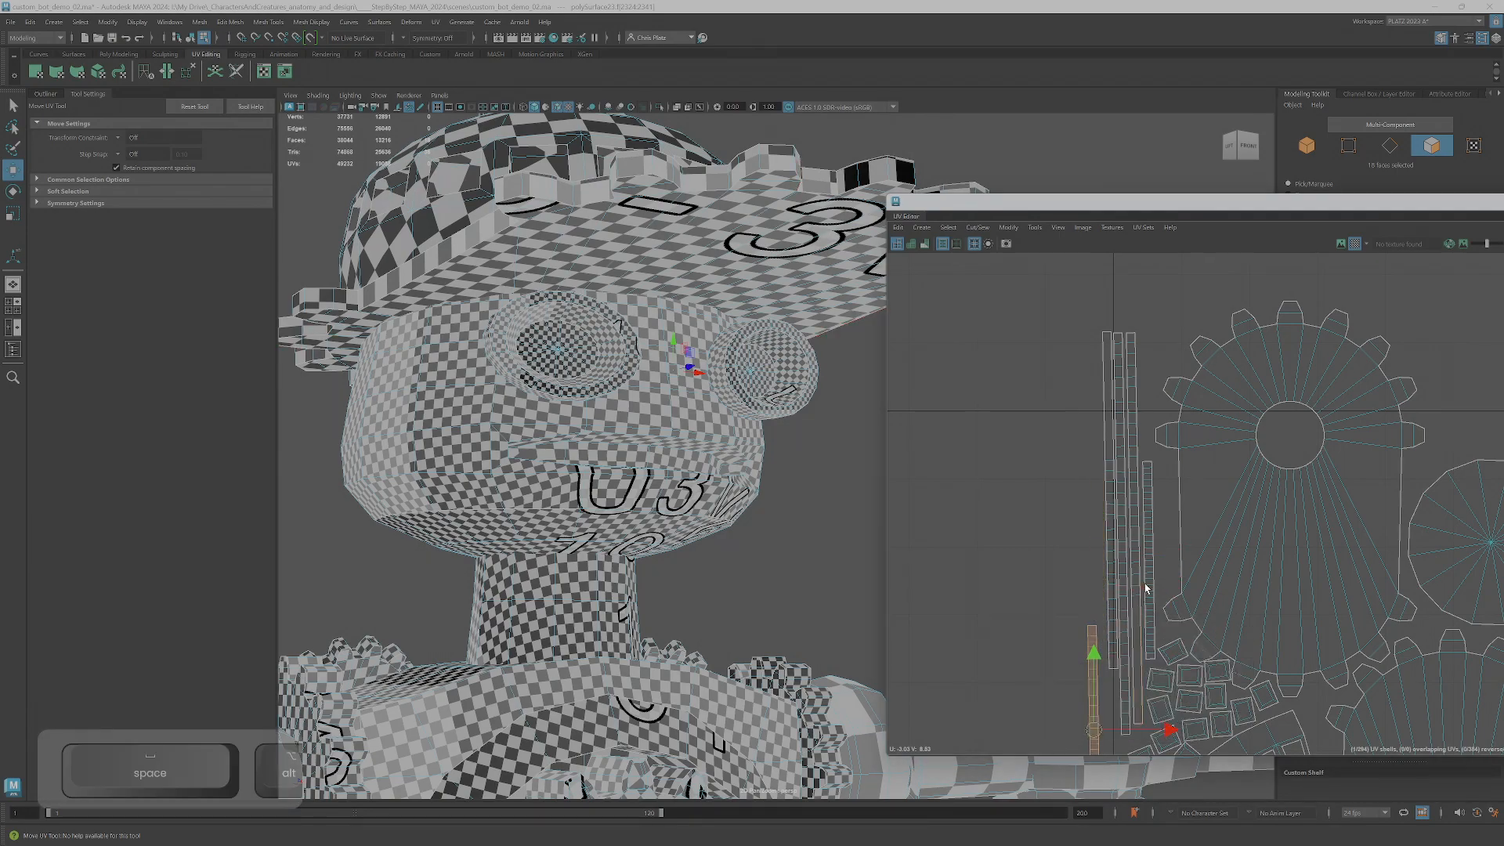
pyautogui.keyDown('alt'); pyautogui.moveTo(1150, 605); pyautogui.dragTo(1145, 420, button='middle'); pyautogui.keyUp('alt')
pyautogui.moveTo(1088, 552); pyautogui.dragTo(1108, 589)
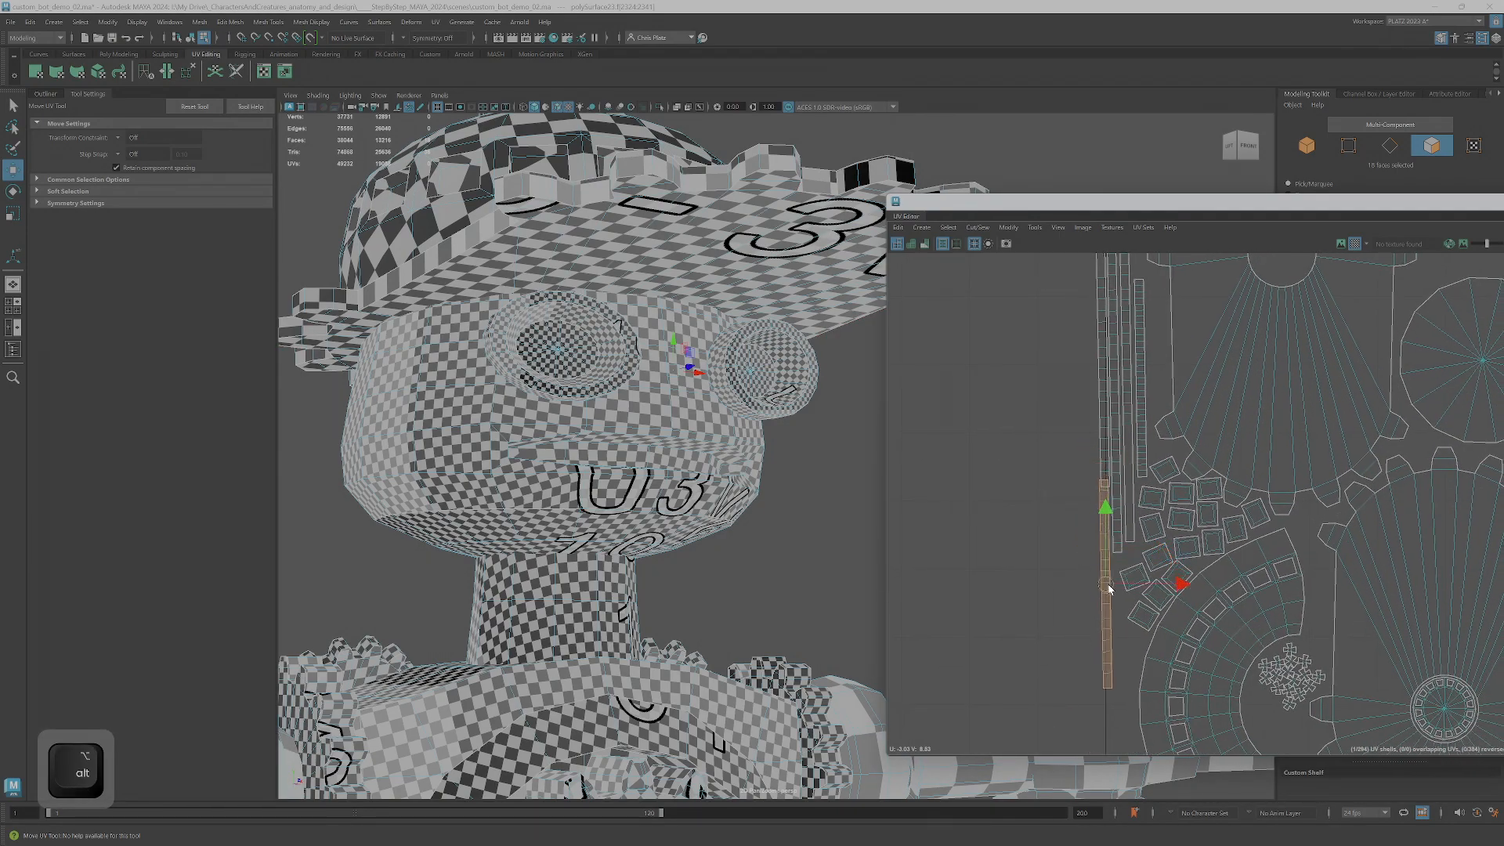
# - Select the whole hat shell cluster, scale it down uniformly and move it just above the leg shells
pyautogui.keyDown('alt'); pyautogui.moveTo(1108, 595); pyautogui.dragTo(1124, 618, button='right'); pyautogui.keyUp('alt')
pyautogui.keyDown('alt'); pyautogui.moveTo(1125, 618); pyautogui.dragTo(1113, 501, button='middle'); pyautogui.keyUp('alt')
pyautogui.keyDown('alt'); pyautogui.moveTo(1113, 501); pyautogui.dragTo(1205, 531, button='right'); pyautogui.keyUp('alt')
pyautogui.keyDown('alt'); pyautogui.moveTo(1205, 532); pyautogui.dragTo(1170, 660, button='middle'); pyautogui.keyUp('alt')
pyautogui.moveTo(1078, 504); pyautogui.dragTo(1262, 686)
pyautogui.keyDown('alt'); pyautogui.moveTo(1262, 686); pyautogui.dragTo(1345, 694, button='right'); pyautogui.keyUp('alt')
pyautogui.keyDown('alt'); pyautogui.moveTo(1300, 633); pyautogui.dragTo(1038, 357, button='middle'); pyautogui.keyUp('alt')
pyautogui.moveTo(984, 369); pyautogui.dragTo(1183, 732)
pyautogui.keyDown('alt'); pyautogui.moveTo(1182, 689); pyautogui.dragTo(1062, 342, button='middle'); pyautogui.keyUp('alt')
pyautogui.keyDown('alt'); pyautogui.moveTo(1062, 341); pyautogui.dragTo(1128, 368, button='right'); pyautogui.keyUp('alt')
pyautogui.press('r')
pyautogui.moveTo(1063, 341); pyautogui.dragTo(1023, 436)
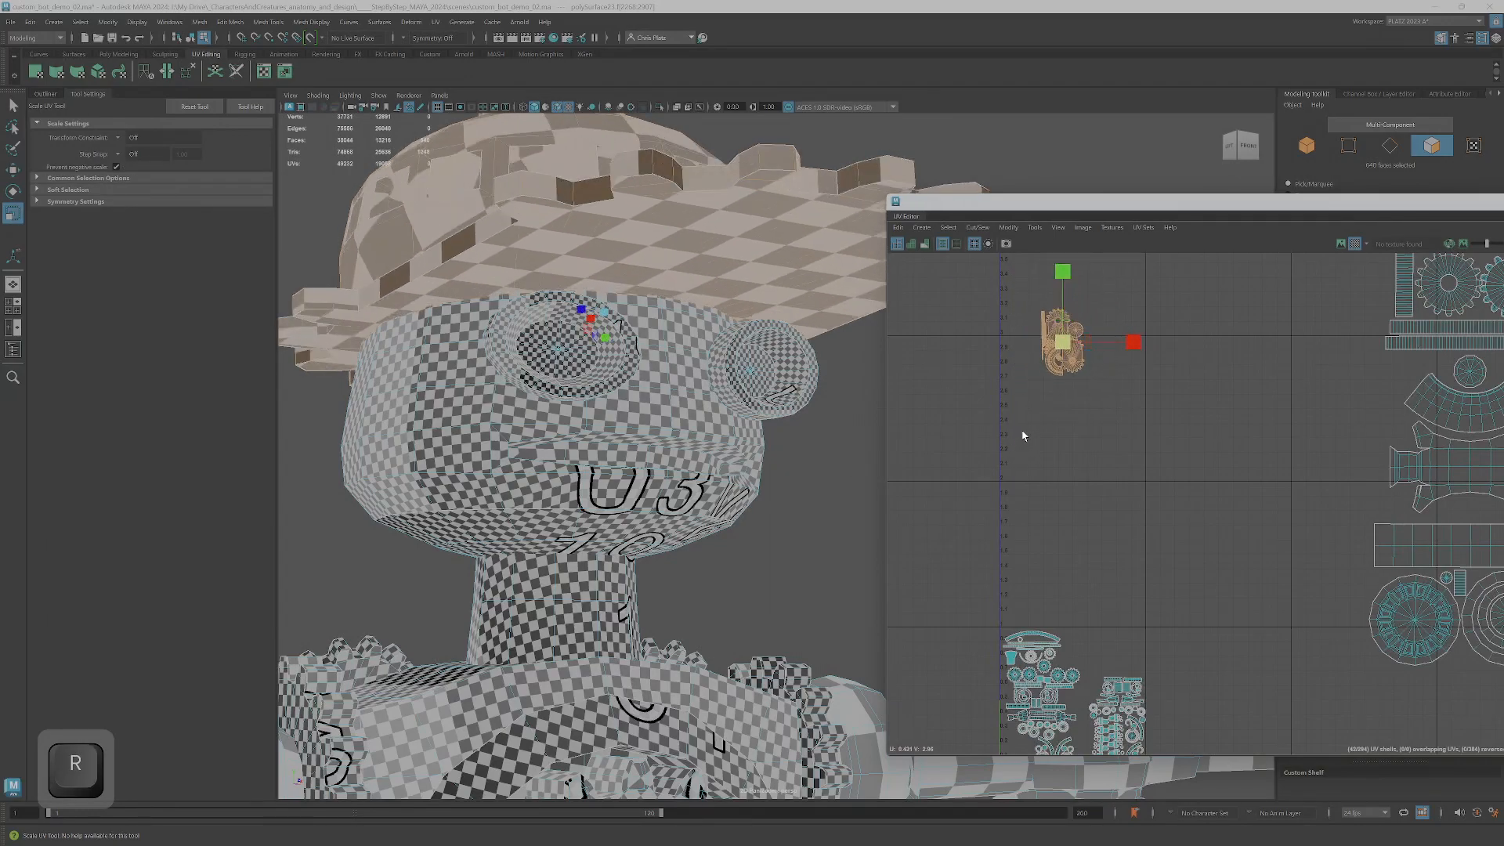
pyautogui.press('w')
pyautogui.moveTo(1062, 343); pyautogui.dragTo(1067, 594)
# - Select the shoulder gear and strip shells, scale them down uniformly and move them beside the hat cluster
pyautogui.keyDown('alt'); pyautogui.moveTo(1081, 566); pyautogui.dragTo(1148, 519, button='right'); pyautogui.keyUp('alt')
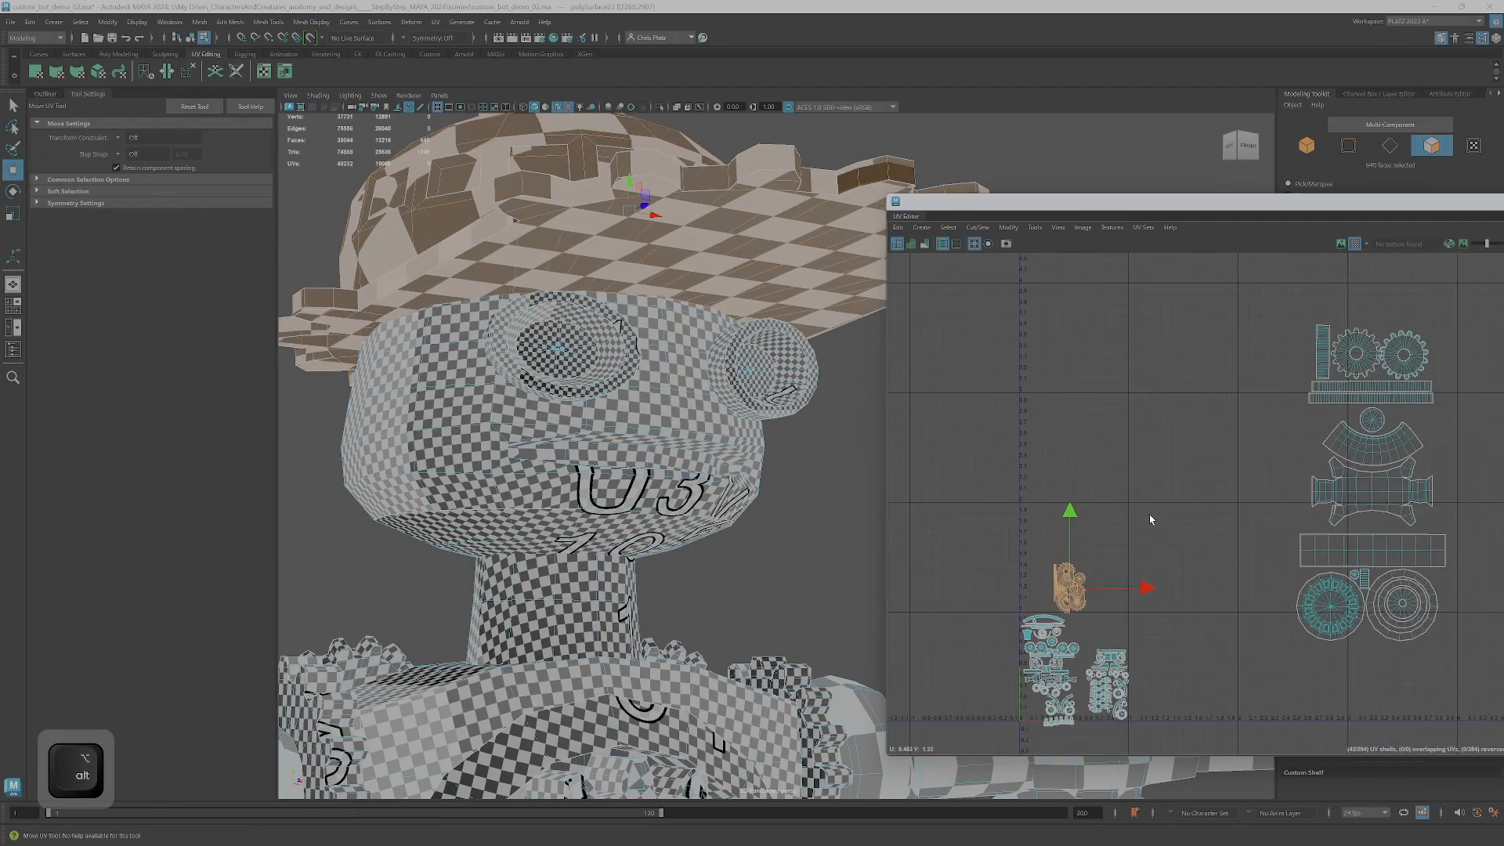
pyautogui.keyDown('alt'); pyautogui.moveTo(1149, 520); pyautogui.dragTo(1385, 427, button='middle'); pyautogui.keyUp('alt')
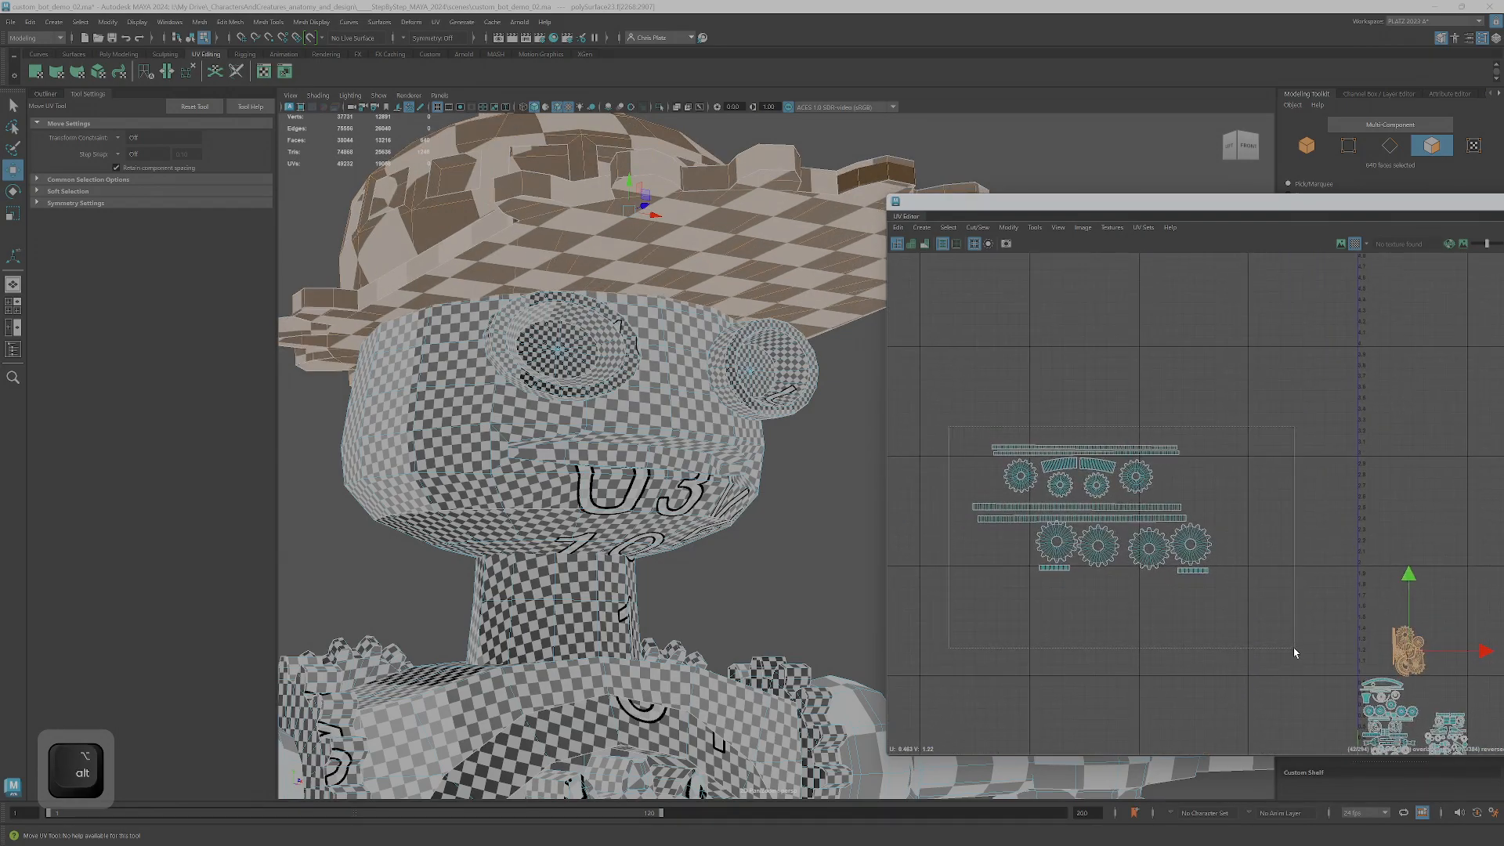
pyautogui.moveTo(1294, 648); pyautogui.dragTo(1294, 647)
pyautogui.scroll(-1, 1029, 571)
pyautogui.keyDown('alt'); pyautogui.moveTo(789, 520); pyautogui.dragTo(637, 562, button='right'); pyautogui.keyUp('alt')
pyautogui.keyDown('alt'); pyautogui.moveTo(637, 563); pyautogui.dragTo(521, 494); pyautogui.keyUp('alt')
pyautogui.press('r')
pyautogui.moveTo(1083, 517); pyautogui.dragTo(1032, 600)
pyautogui.press('w')
pyautogui.moveTo(1083, 518); pyautogui.dragTo(1288, 681)
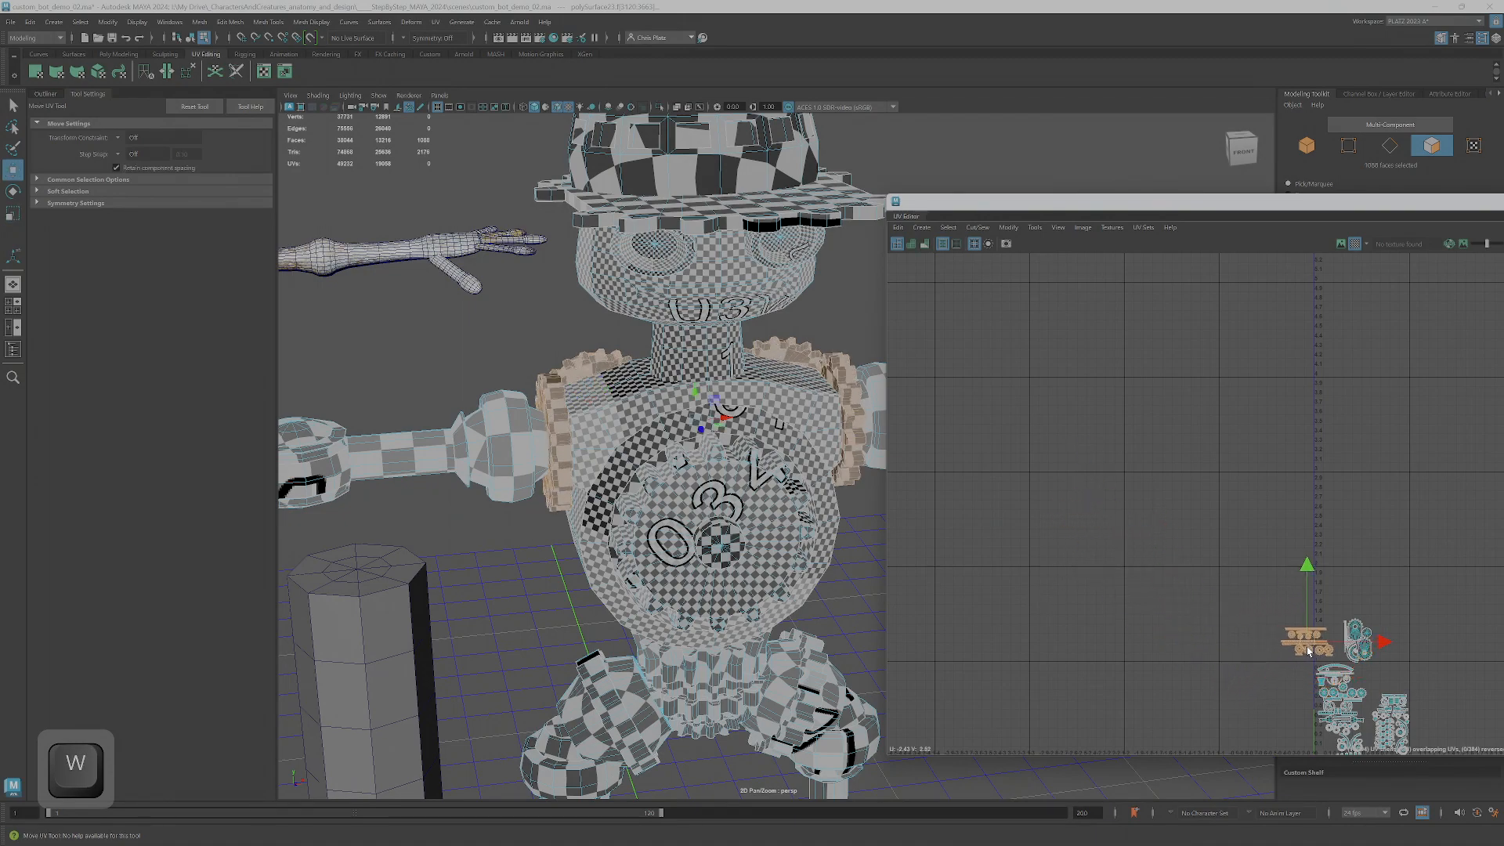
# - Select all the torso and neck shells and scale them down uniformly as one group
pyautogui.keyDown('alt'); pyautogui.moveTo(1289, 682); pyautogui.dragTo(1110, 407, button='middle'); pyautogui.keyUp('alt')
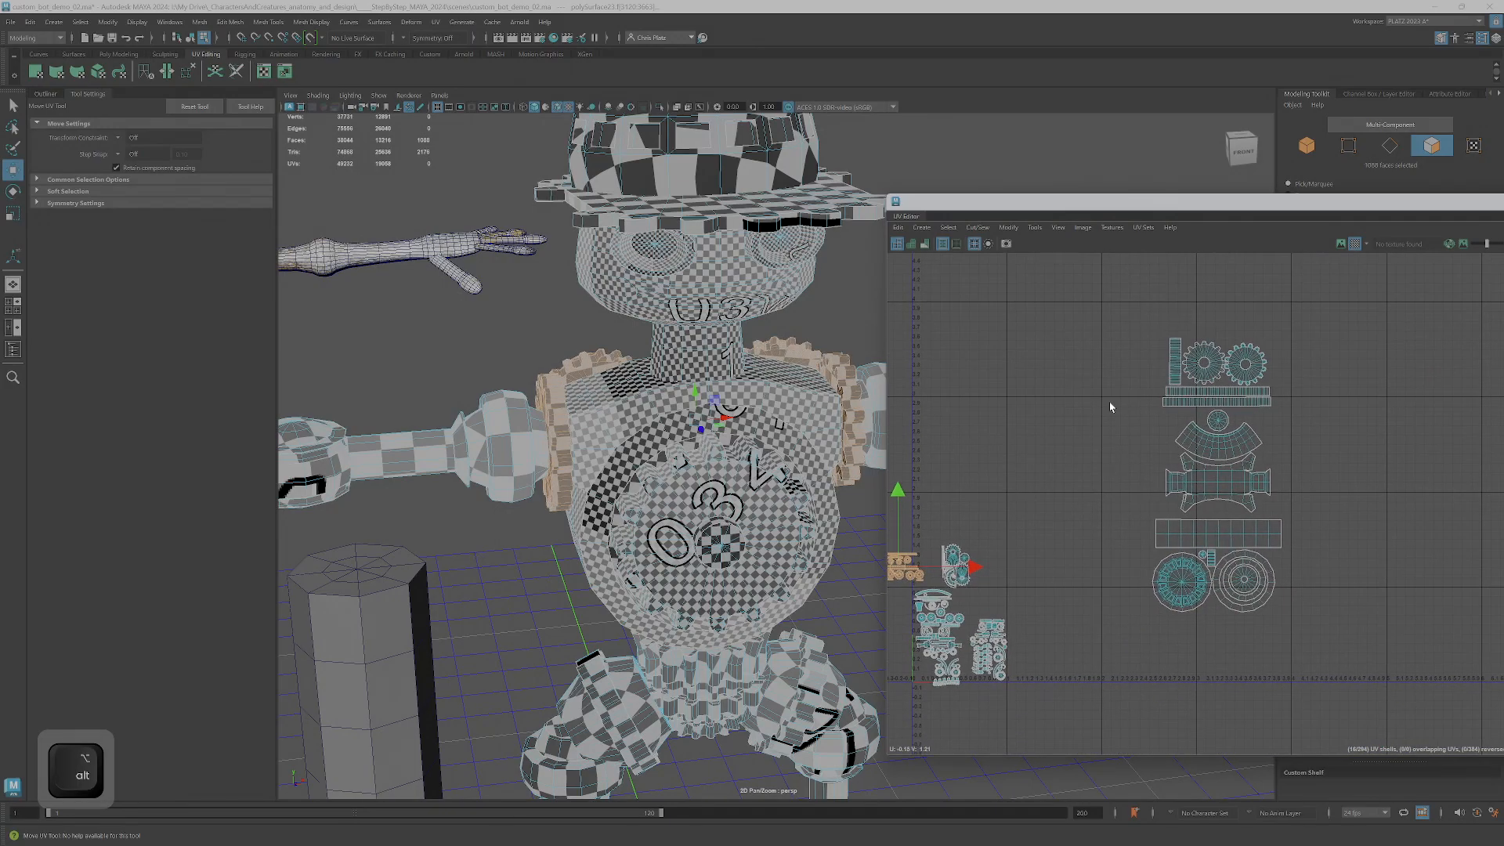
pyautogui.moveTo(1334, 672); pyautogui.dragTo(1334, 672)
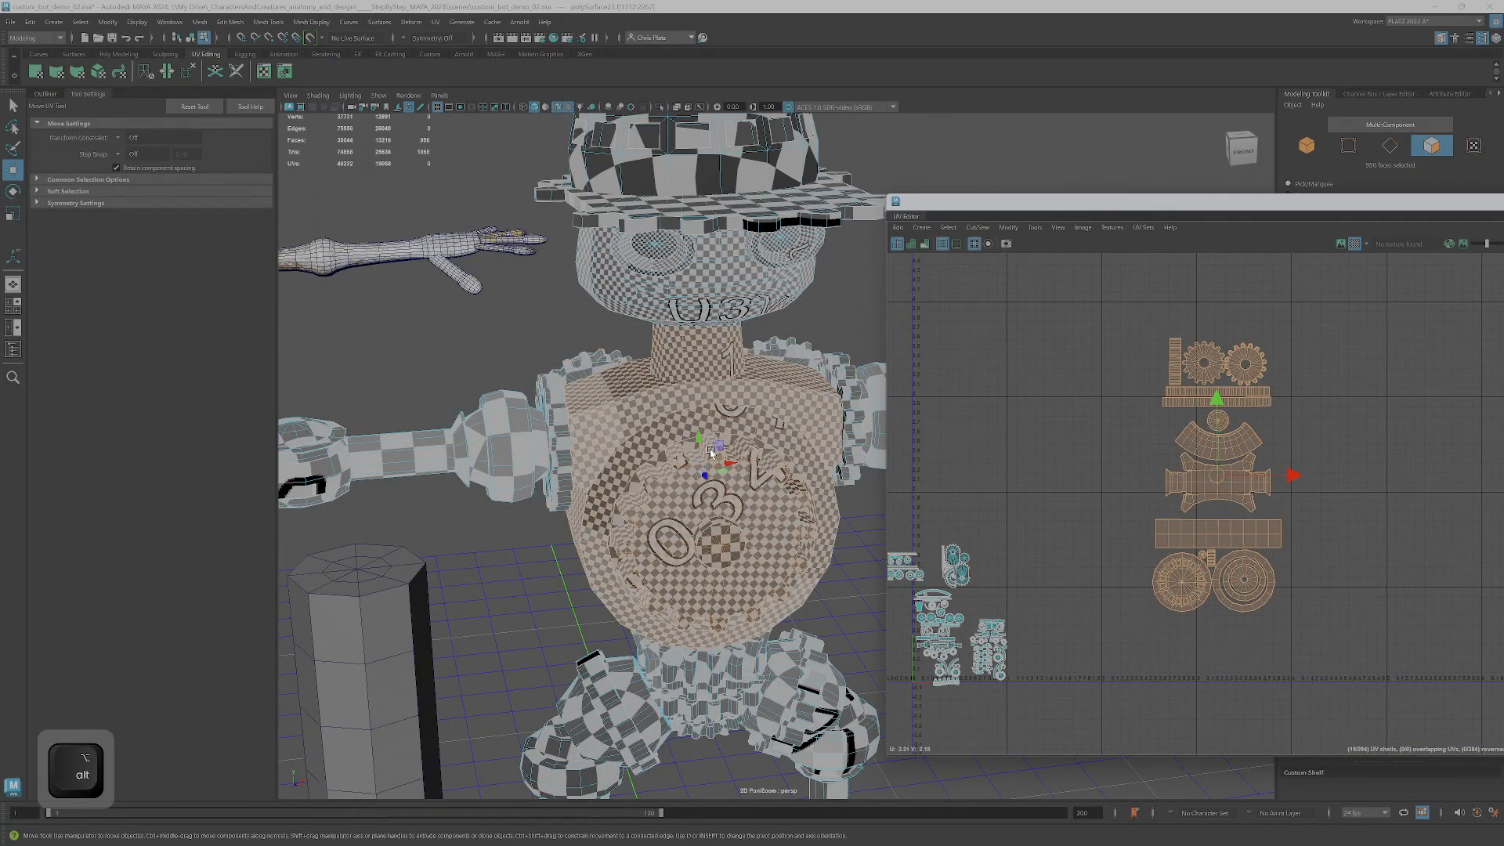
pyautogui.moveTo(711, 452)
pyautogui.keyDown('alt'); pyautogui.mouseDown()
pyautogui.moveTo(994, 458)
pyautogui.moveTo(716, 455)
pyautogui.mouseUp(); pyautogui.keyUp('alt')
pyautogui.keyDown('alt'); pyautogui.moveTo(830, 462); pyautogui.dragTo(745, 476, button='right'); pyautogui.keyUp('alt')
pyautogui.keyDown('alt'); pyautogui.moveTo(745, 475); pyautogui.dragTo(811, 481); pyautogui.keyUp('alt')
pyautogui.scroll(3, 1262, 491)
pyautogui.press('r')
pyautogui.moveTo(1199, 475); pyautogui.dragTo(1141, 613)
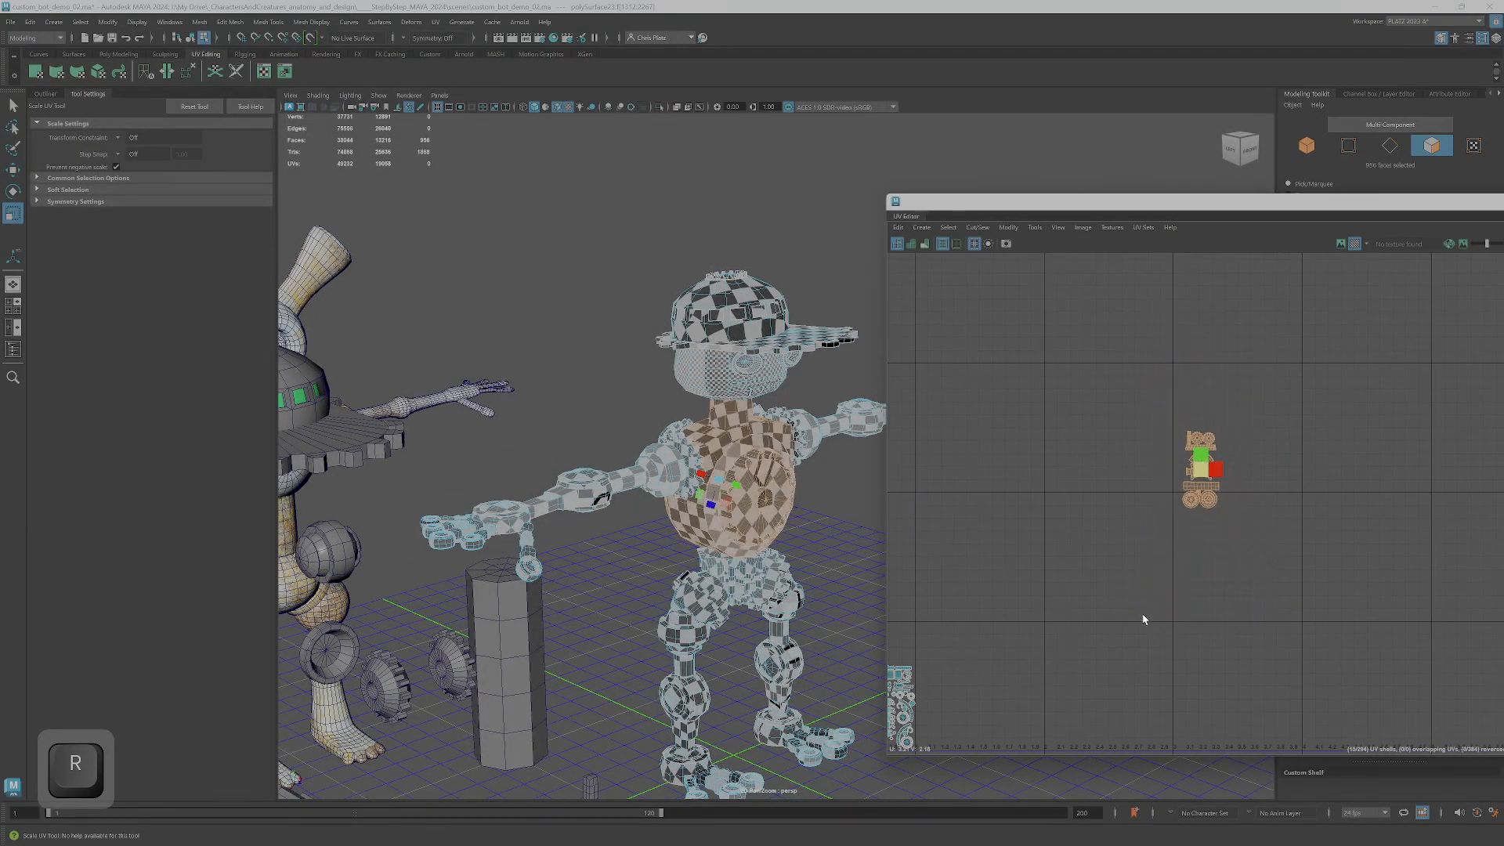
# - Move the torso shell cluster down beside the arm shell cluster
pyautogui.press('w')
pyautogui.moveTo(1201, 470); pyautogui.dragTo(1038, 633)
pyautogui.keyDown('alt'); pyautogui.moveTo(1038, 632); pyautogui.dragTo(1206, 509, button='middle'); pyautogui.keyUp('alt')
pyautogui.keyDown('alt'); pyautogui.moveTo(1206, 509); pyautogui.dragTo(1253, 494, button='right'); pyautogui.keyUp('alt')
pyautogui.moveTo(1253, 496); pyautogui.dragTo(1083, 558)
pyautogui.keyDown('alt'); pyautogui.moveTo(815, 541); pyautogui.dragTo(784, 517); pyautogui.keyUp('alt')
# - Select the head and eye shells and move them above the arm and torso clusters
pyautogui.keyDown('alt'); pyautogui.moveTo(917, 451); pyautogui.dragTo(926, 460, button='middle'); pyautogui.keyUp('alt')
pyautogui.keyDown('alt'); pyautogui.moveTo(1379, 472); pyautogui.dragTo(1135, 490, button='right'); pyautogui.keyUp('alt')
pyautogui.keyDown('alt'); pyautogui.moveTo(1332, 446); pyautogui.dragTo(1131, 630, button='middle'); pyautogui.keyUp('alt')
pyautogui.keyDown('alt'); pyautogui.moveTo(1131, 630); pyautogui.dragTo(1115, 631, button='right'); pyautogui.keyUp('alt')
pyautogui.keyDown('alt'); pyautogui.moveTo(784, 368); pyautogui.dragTo(758, 368); pyautogui.keyUp('alt')
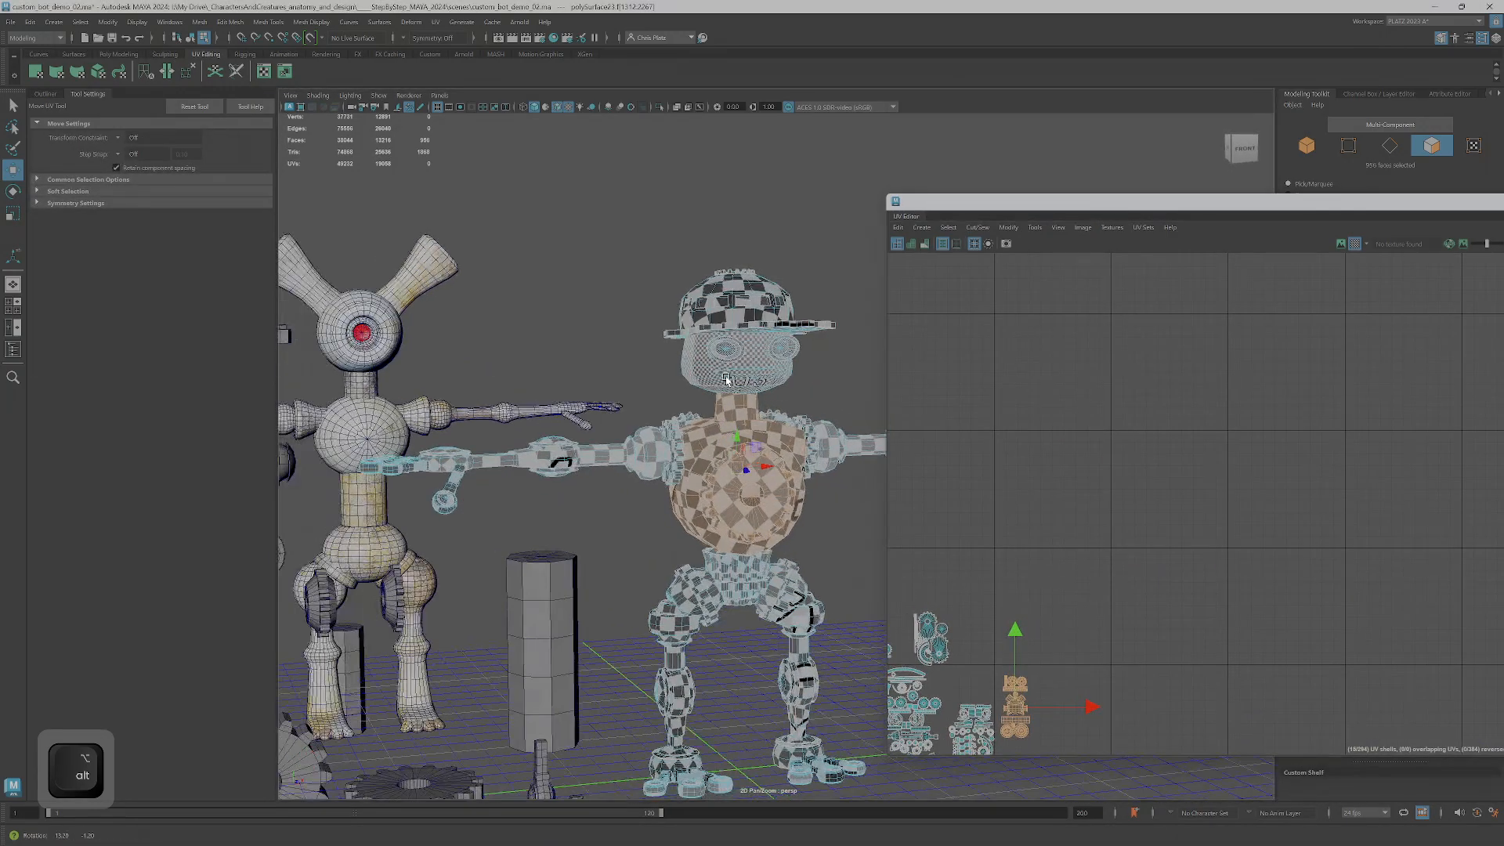
pyautogui.keyDown('alt'); pyautogui.moveTo(807, 430); pyautogui.dragTo(909, 494); pyautogui.keyUp('alt')
pyautogui.keyDown('alt'); pyautogui.moveTo(1337, 499); pyautogui.dragTo(1206, 561, button='right'); pyautogui.keyUp('alt')
pyautogui.moveTo(1075, 308); pyautogui.dragTo(1253, 478)
pyautogui.keyDown('alt'); pyautogui.moveTo(627, 470); pyautogui.dragTo(517, 400); pyautogui.keyUp('alt')
pyautogui.press('w')
pyautogui.moveTo(1171, 389); pyautogui.dragTo(1088, 682)
# - Select the shoulder gear cluster and nudge it slightly farther away from the hat cluster
pyautogui.keyDown('alt'); pyautogui.moveTo(1134, 624); pyautogui.dragTo(1169, 630, button='right'); pyautogui.keyUp('alt')
pyautogui.keyDown('alt'); pyautogui.moveTo(1169, 631); pyautogui.dragTo(1323, 311, button='middle'); pyautogui.keyUp('alt')
pyautogui.keyDown('alt'); pyautogui.moveTo(1324, 310); pyautogui.dragTo(1166, 306, button='right'); pyautogui.keyUp('alt')
pyautogui.keyDown('alt'); pyautogui.moveTo(1210, 282); pyautogui.dragTo(1195, 487, button='middle'); pyautogui.keyUp('alt')
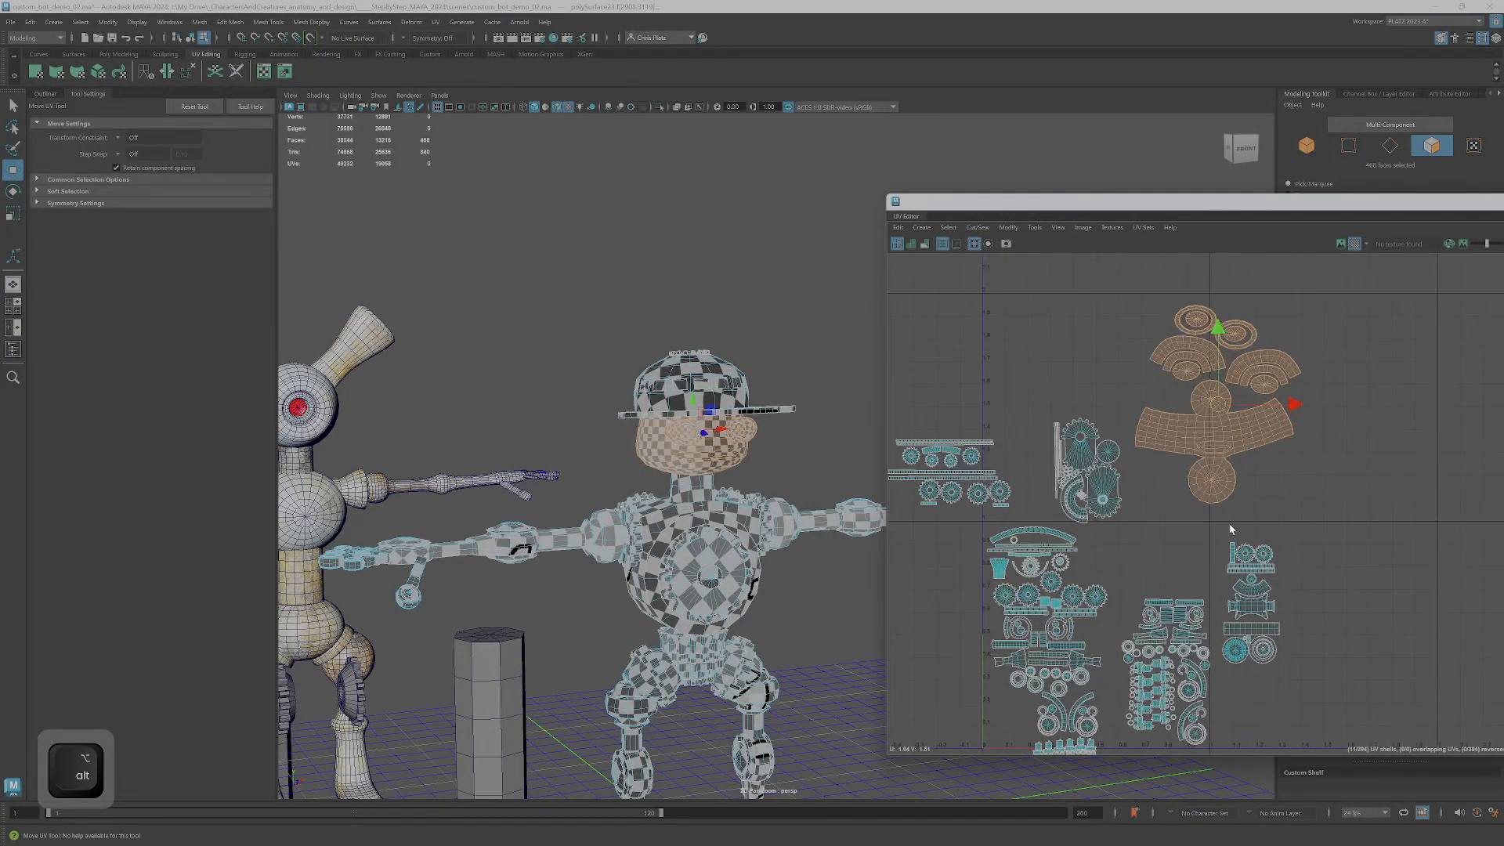
pyautogui.keyDown('alt'); pyautogui.moveTo(1213, 564); pyautogui.dragTo(1262, 482, button='middle'); pyautogui.keyUp('alt')
pyautogui.keyDown('alt'); pyautogui.moveTo(1263, 483); pyautogui.dragTo(1271, 483, button='right'); pyautogui.keyUp('alt')
pyautogui.keyDown('alt'); pyautogui.moveTo(1270, 483); pyautogui.dragTo(1280, 494, button='middle'); pyautogui.keyUp('alt')
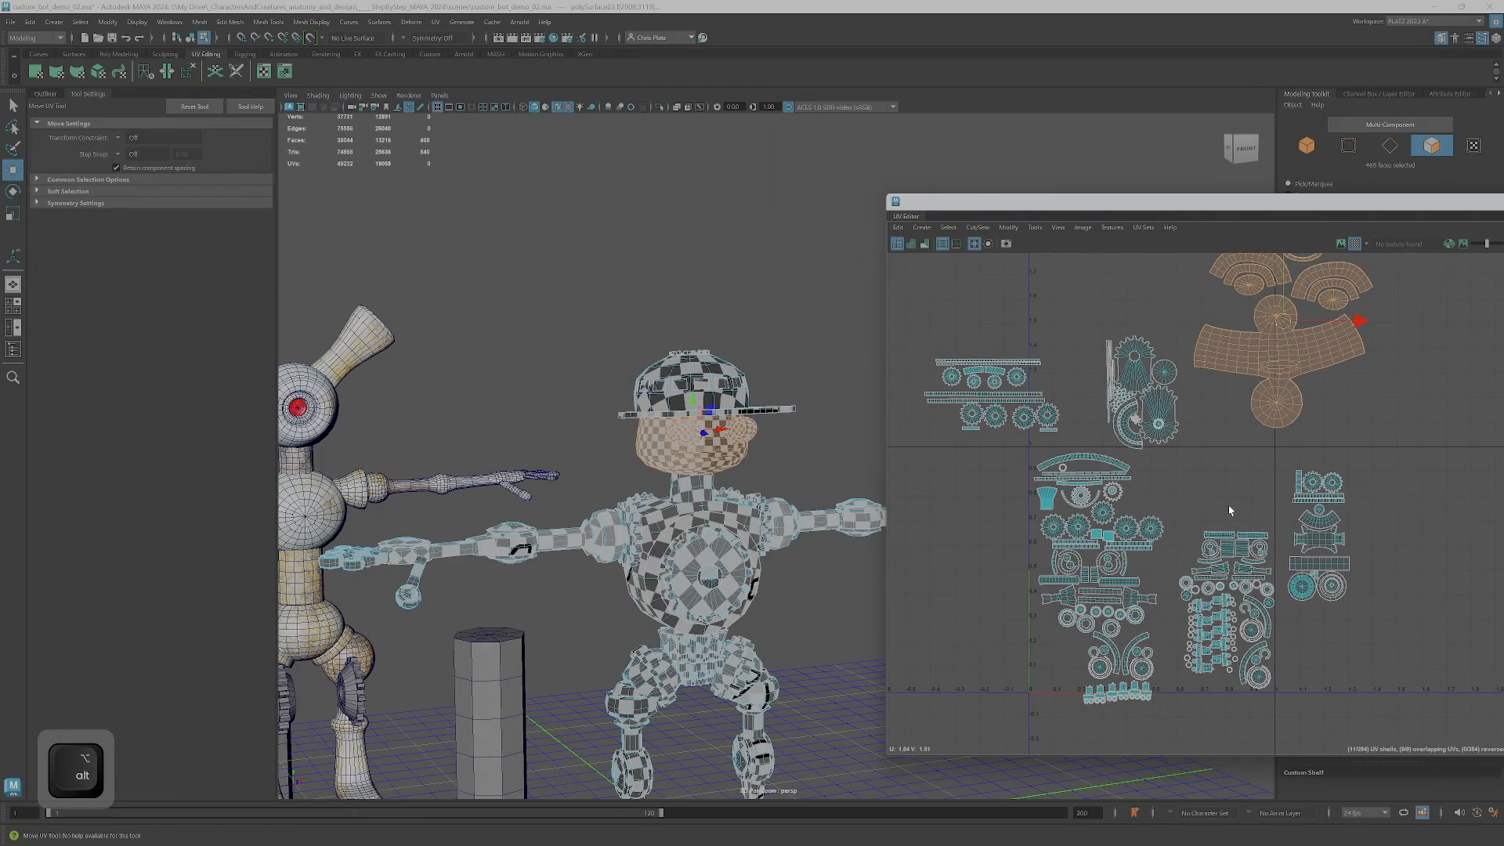
pyautogui.click(1057, 358)
pyautogui.moveTo(913, 331); pyautogui.dragTo(1087, 446)
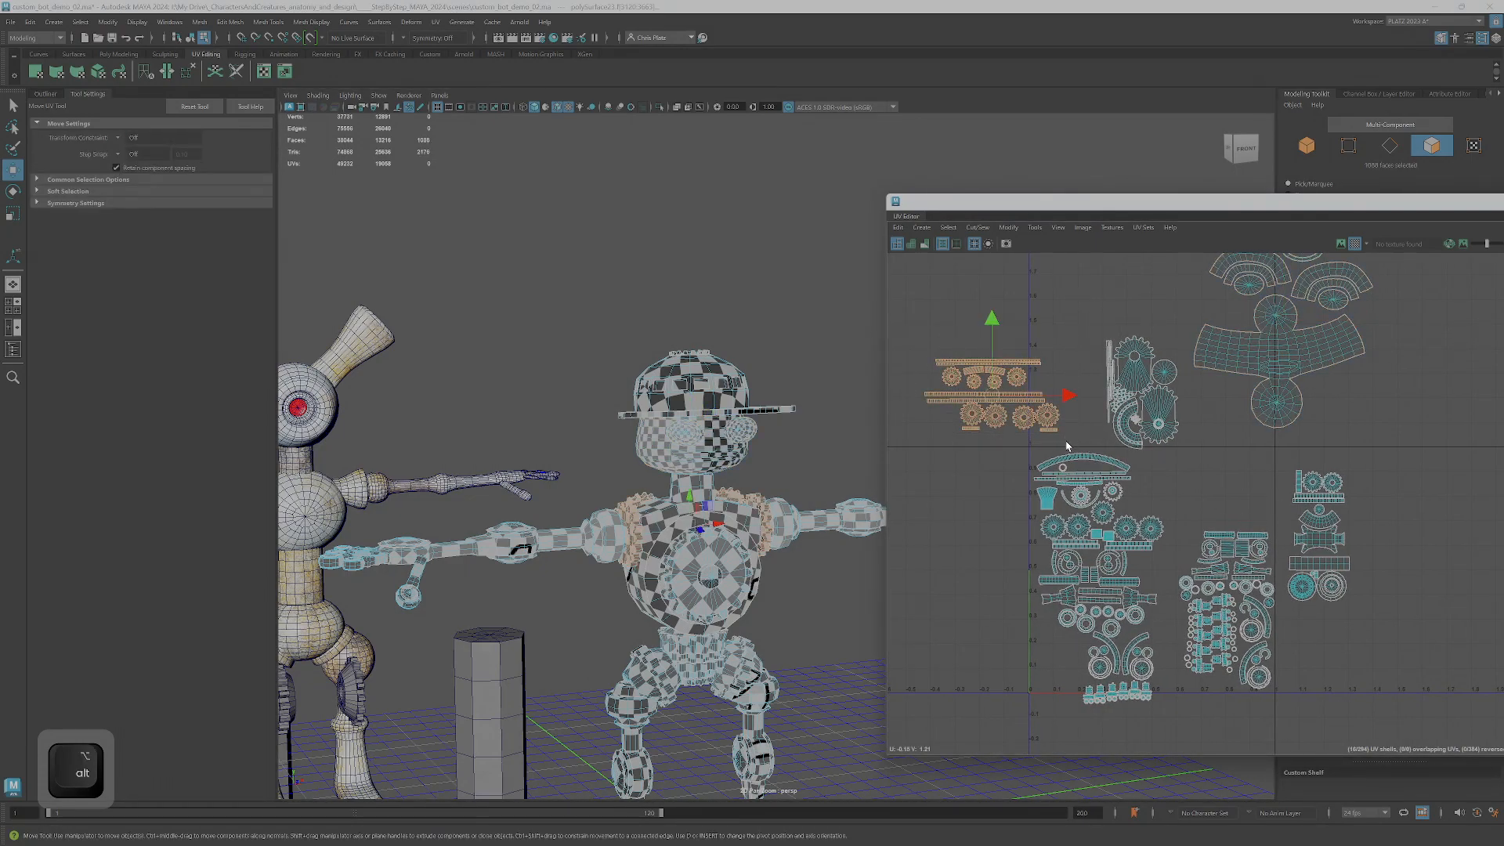
pyautogui.moveTo(993, 399); pyautogui.dragTo(983, 397)
# - Select the hat, head, torso, arm and leg clusters in turn and compare their checker sizes on the robot
pyautogui.click(1145, 415)
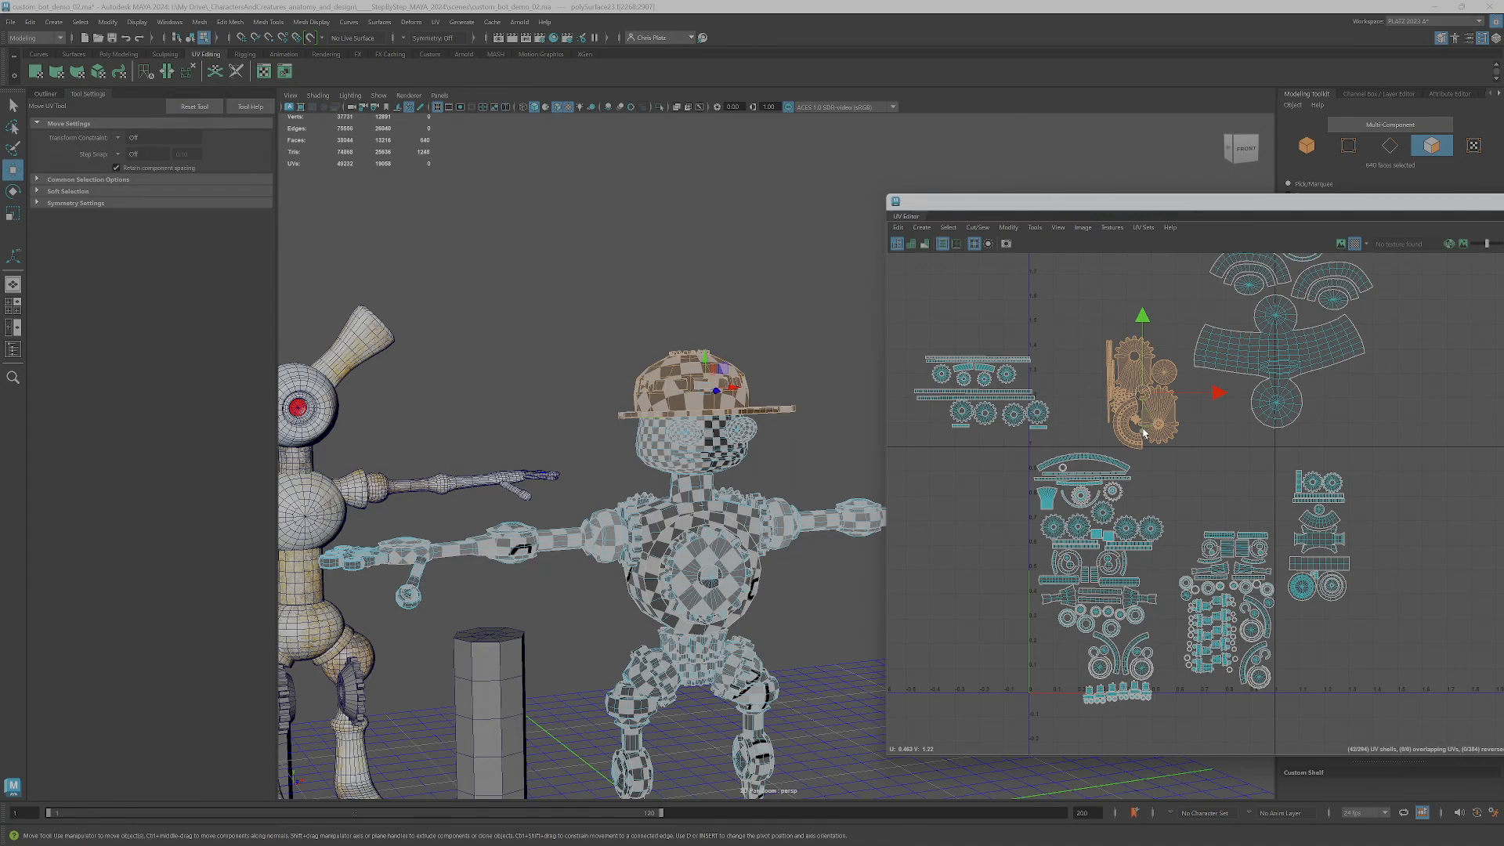
pyautogui.scroll(-2, 1279, 405)
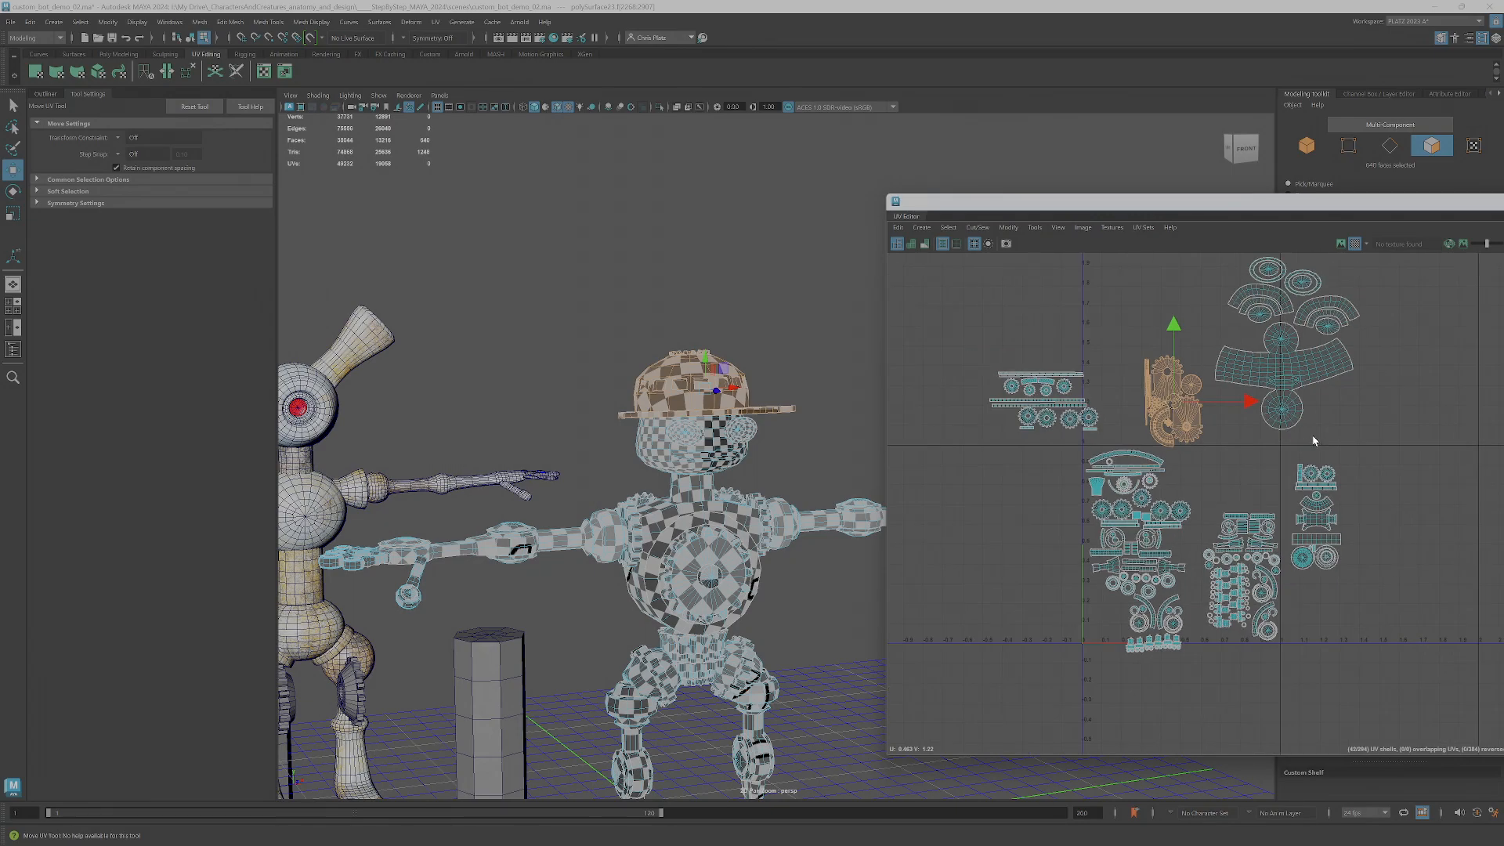
pyautogui.keyDown('alt'); pyautogui.moveTo(1269, 446); pyautogui.dragTo(1243, 490, button='middle'); pyautogui.keyUp('alt')
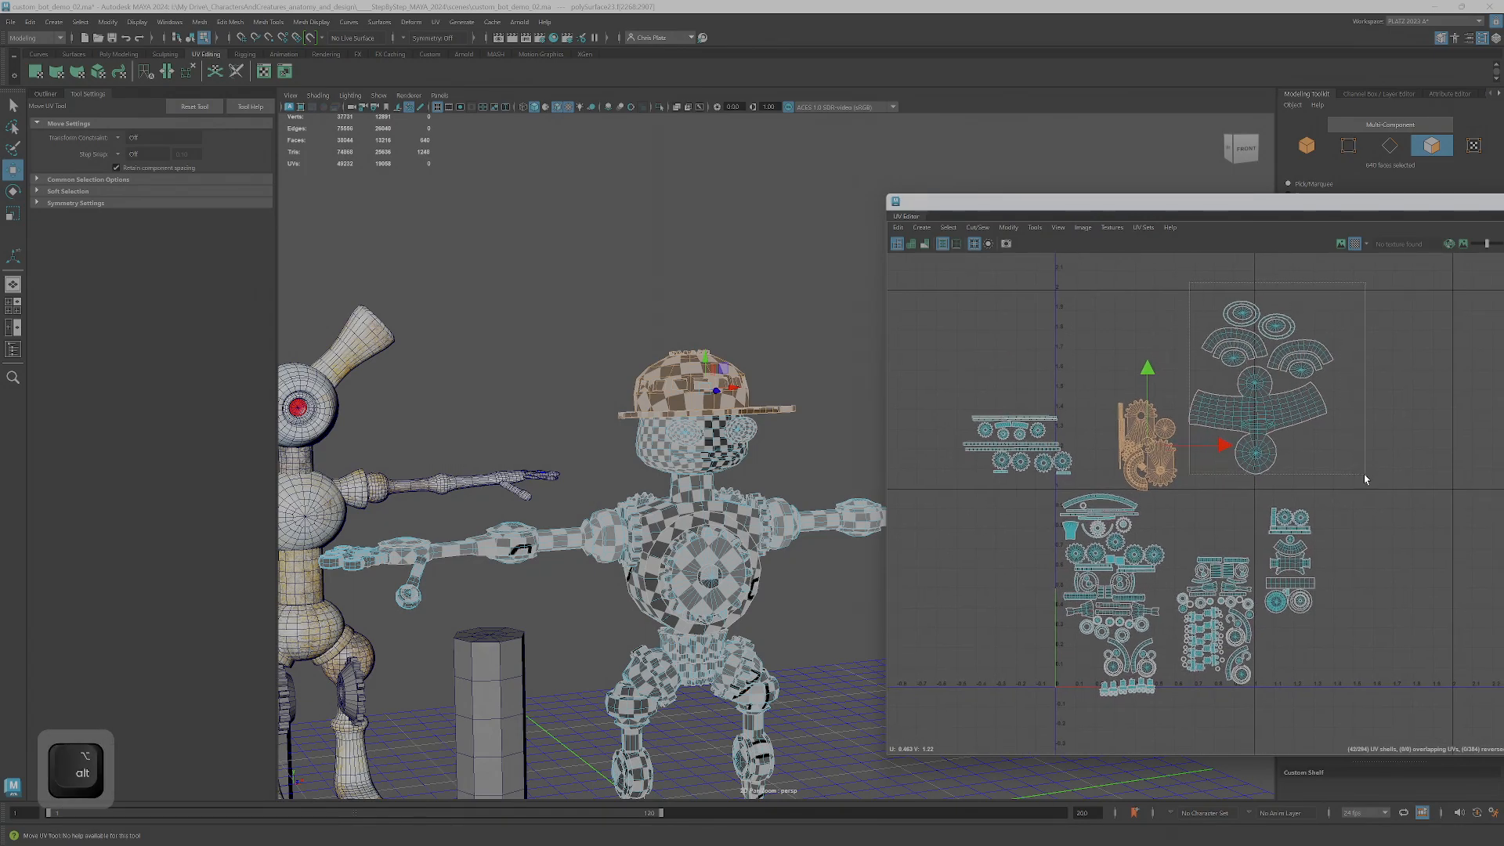
pyautogui.moveTo(1364, 479); pyautogui.dragTo(1370, 482)
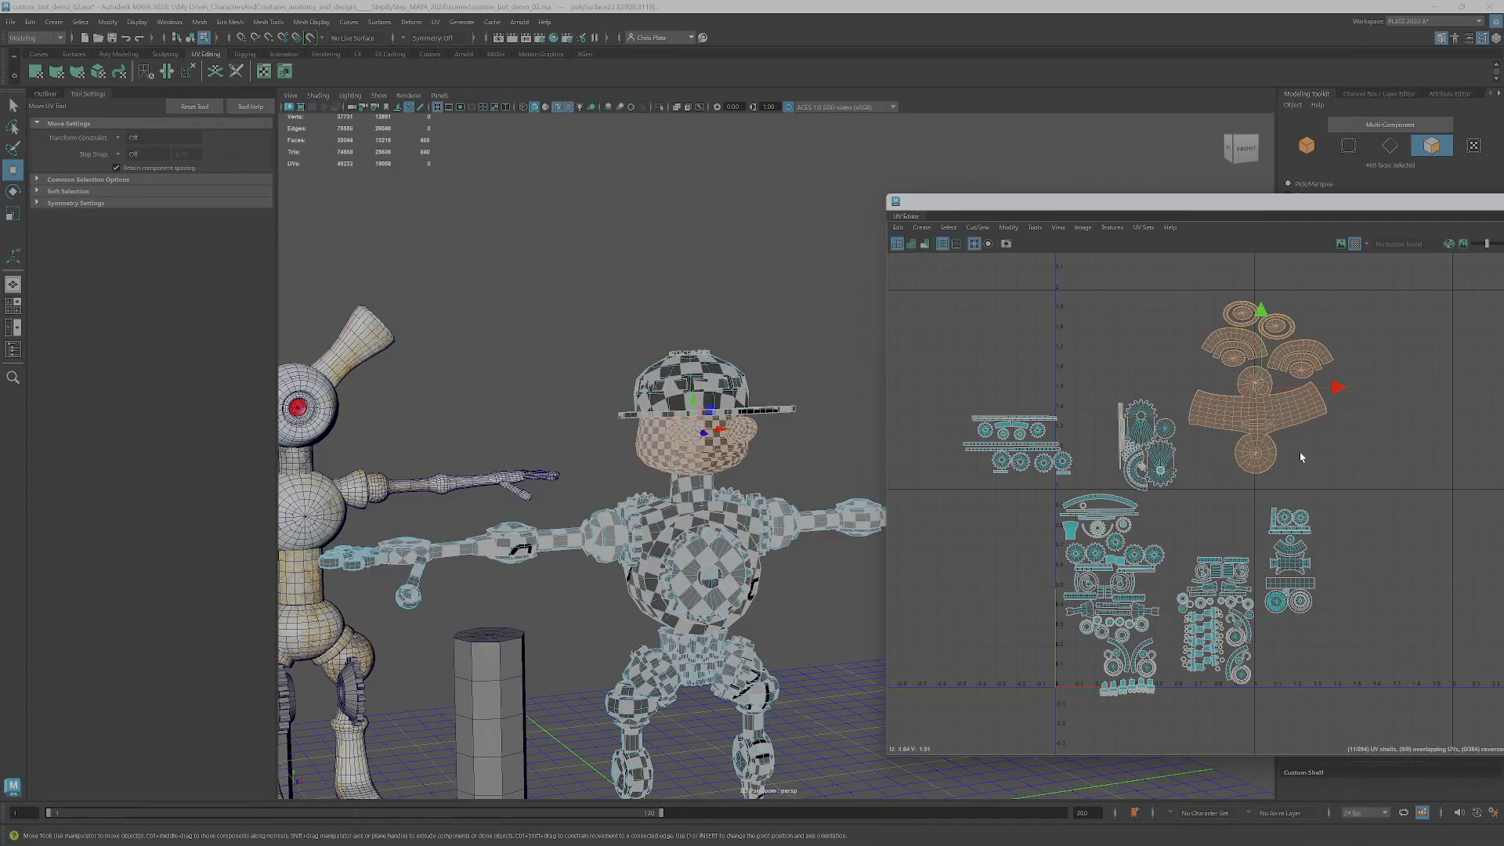
pyautogui.moveTo(1264, 500); pyautogui.dragTo(1343, 632)
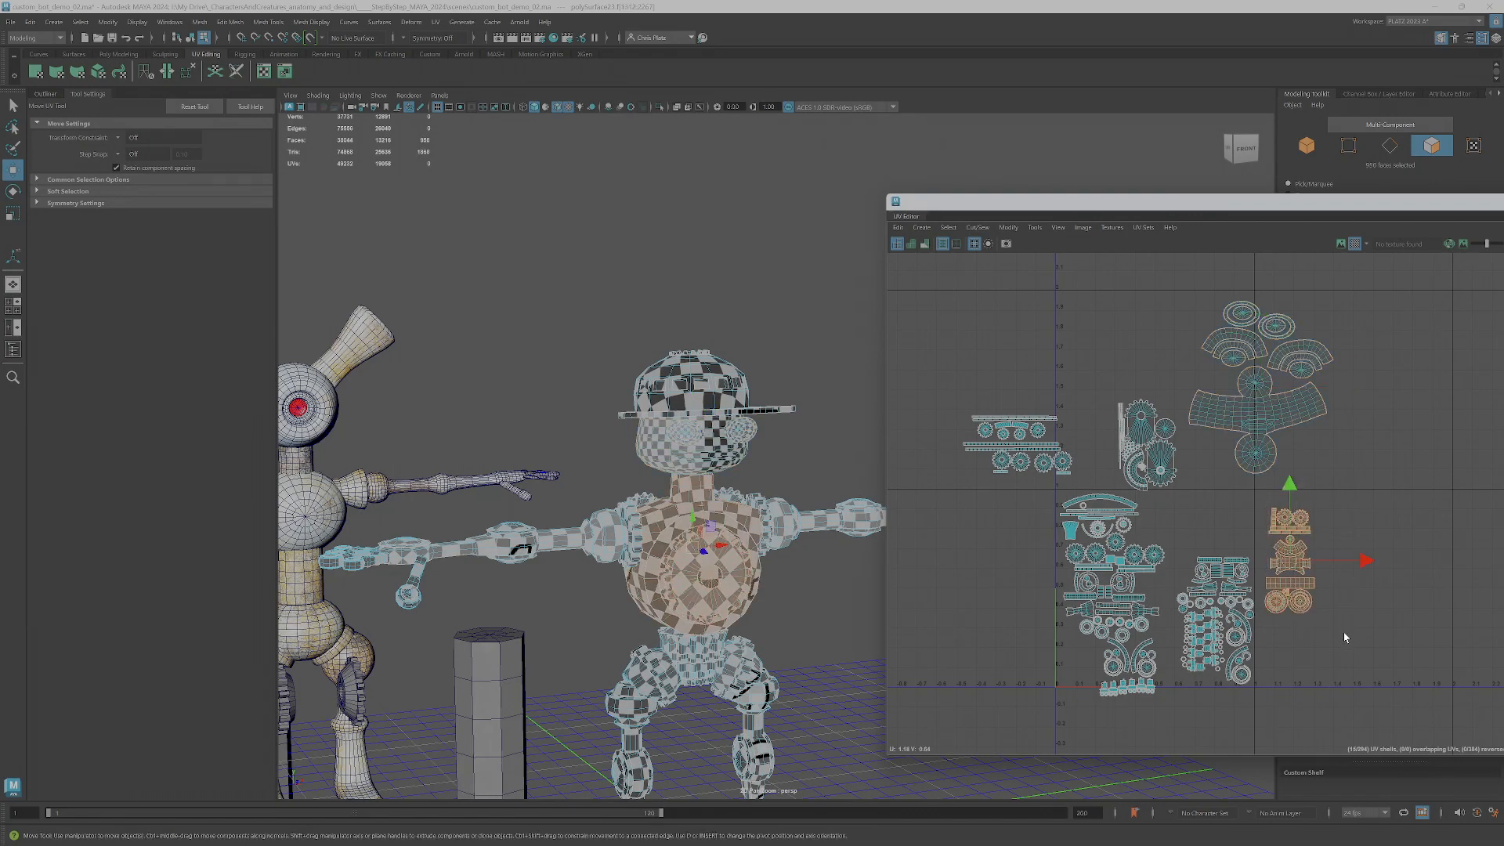
pyautogui.scroll(2, 1316, 598)
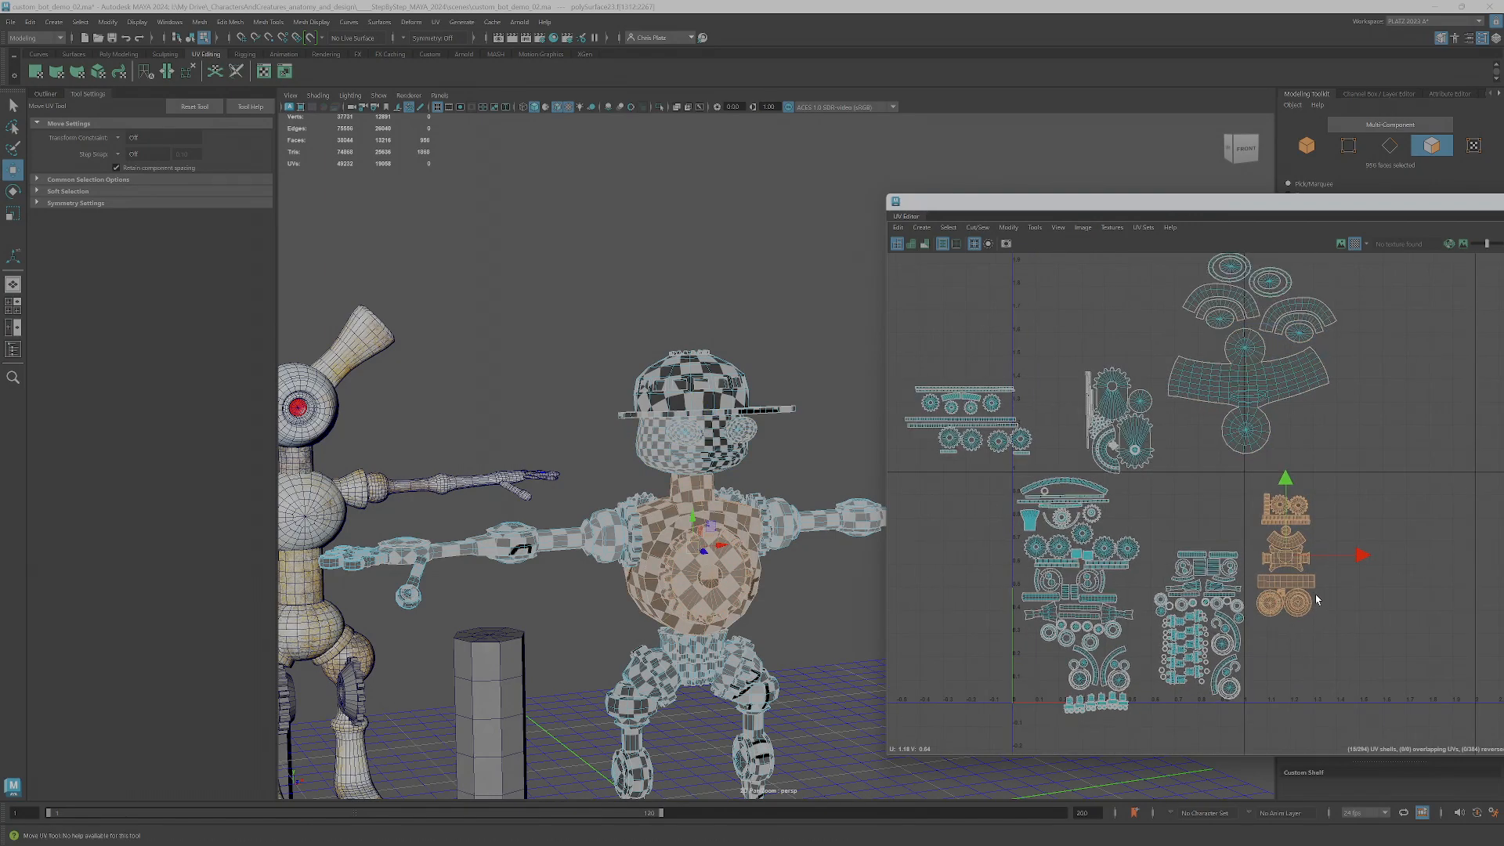
pyautogui.keyDown('alt'); pyautogui.moveTo(722, 540); pyautogui.dragTo(724, 379, button='middle'); pyautogui.keyUp('alt')
pyautogui.keyDown('alt'); pyautogui.moveTo(724, 379); pyautogui.dragTo(762, 427, button='right'); pyautogui.keyUp('alt')
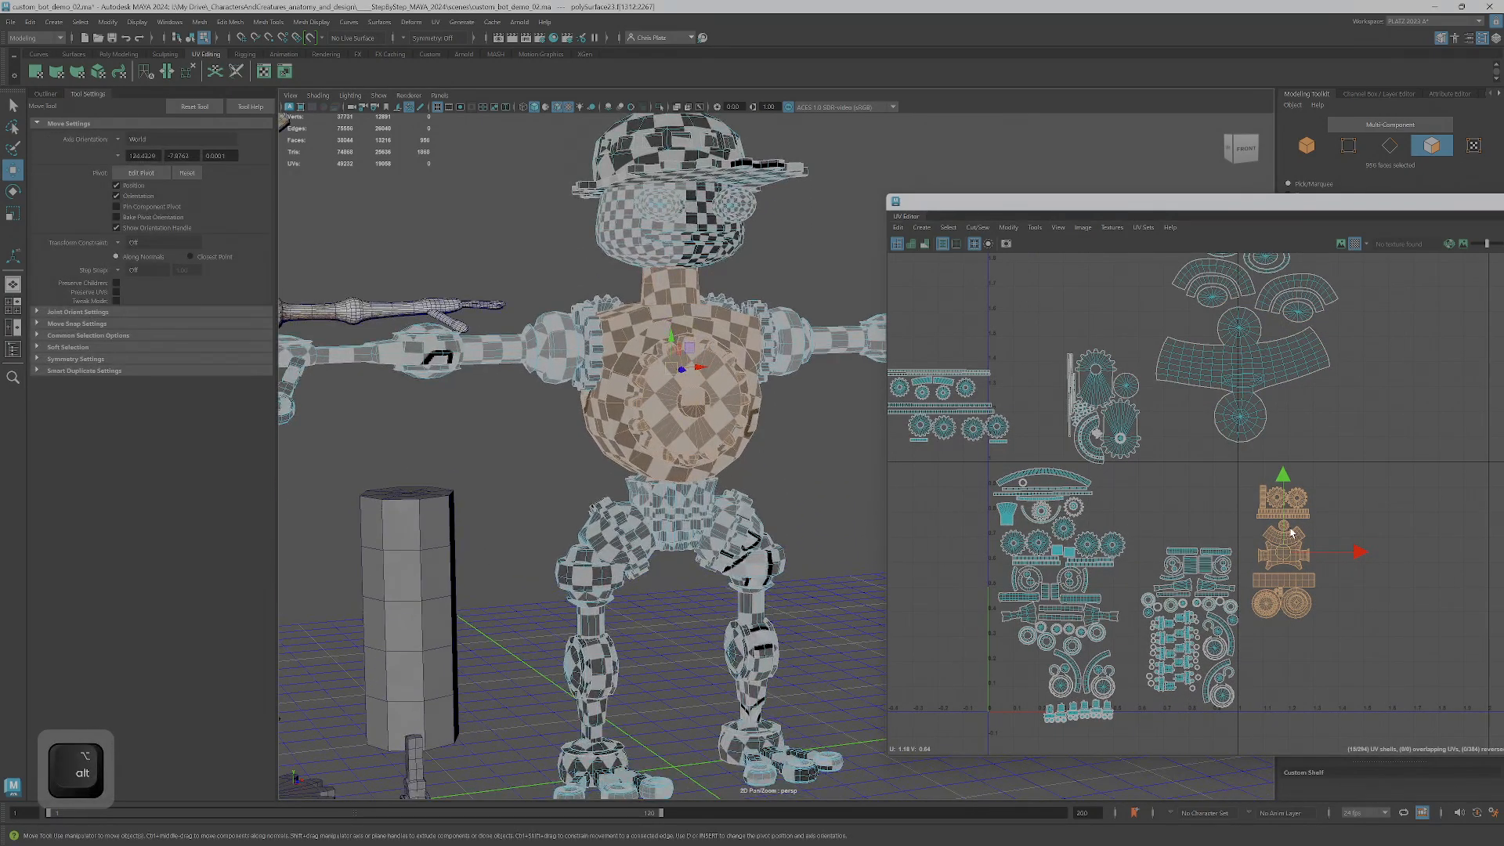
pyautogui.moveTo(1141, 530); pyautogui.dragTo(1235, 747)
pyautogui.keyDown('alt'); pyautogui.moveTo(730, 484); pyautogui.dragTo(726, 503, button='right'); pyautogui.keyUp('alt')
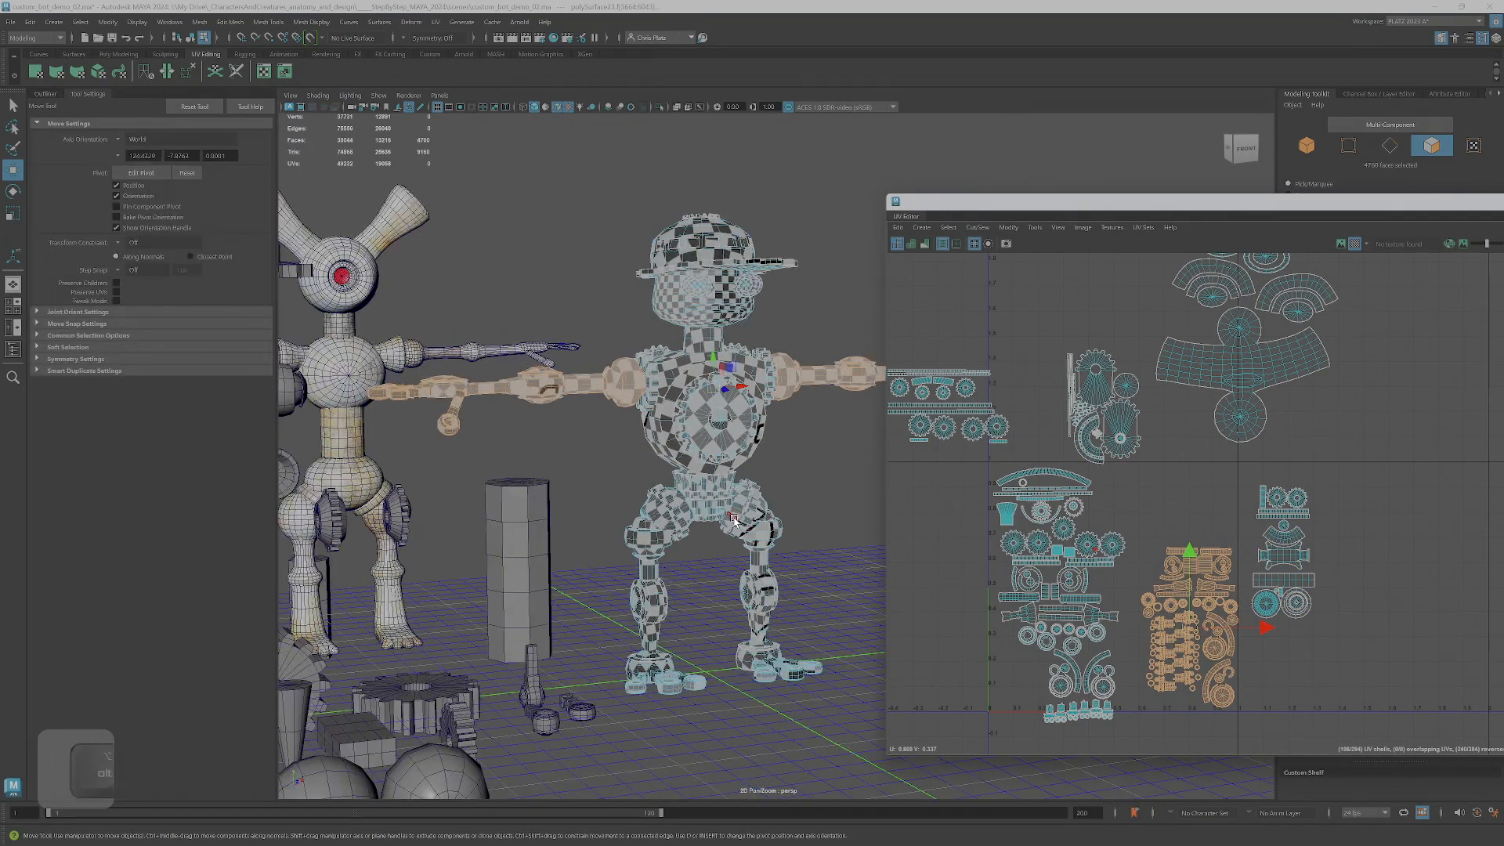
pyautogui.keyDown('alt'); pyautogui.moveTo(750, 540); pyautogui.dragTo(799, 571); pyautogui.keyUp('alt')
pyautogui.keyDown('alt'); pyautogui.moveTo(799, 572); pyautogui.dragTo(694, 579, button='middle'); pyautogui.keyUp('alt')
pyautogui.keyDown('alt'); pyautogui.moveTo(695, 579); pyautogui.dragTo(760, 553); pyautogui.keyUp('alt')
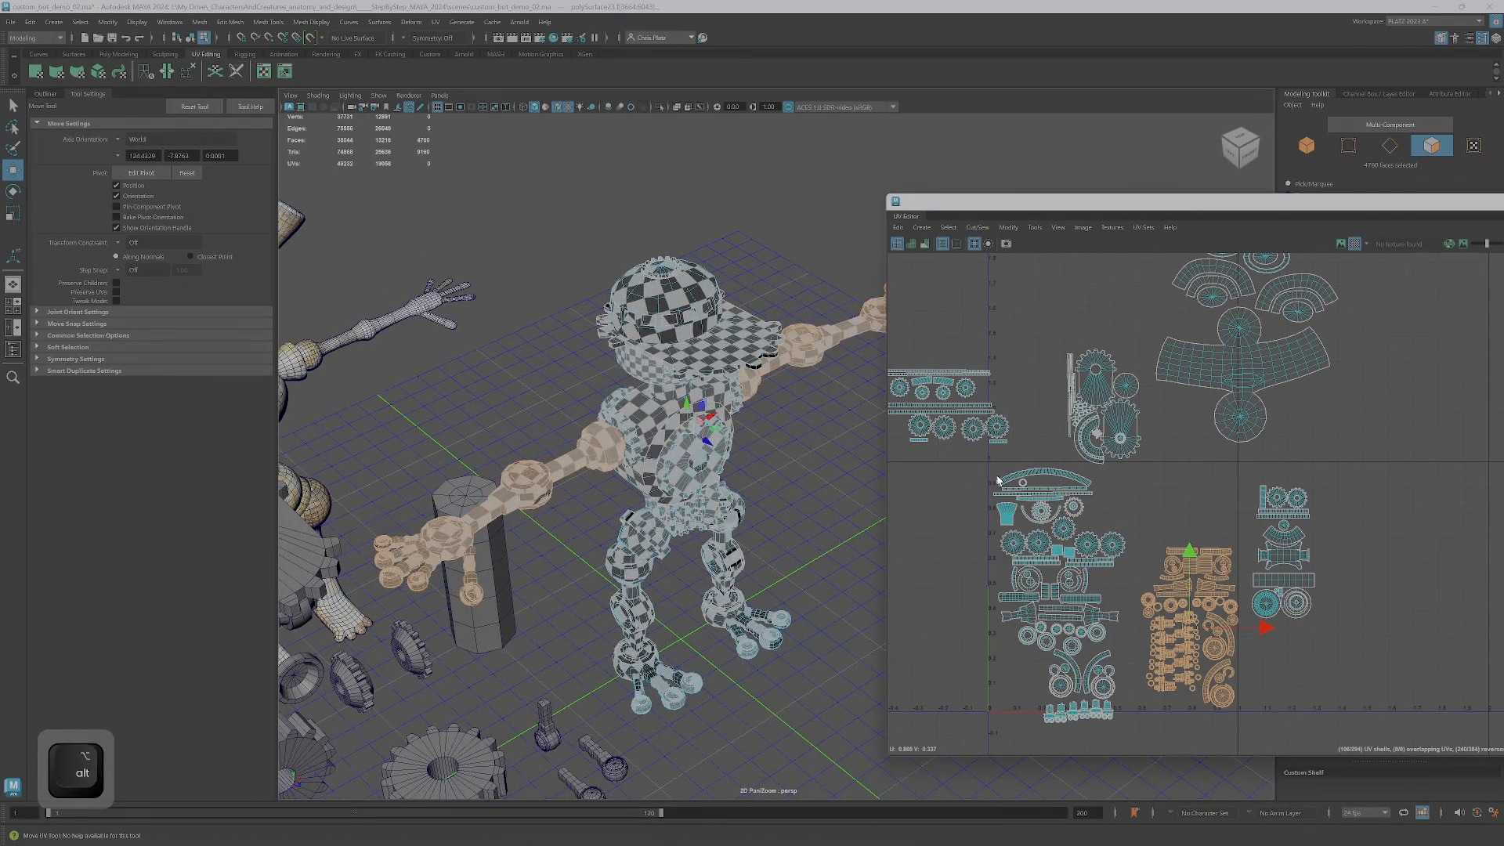
pyautogui.moveTo(992, 465); pyautogui.dragTo(1119, 748)
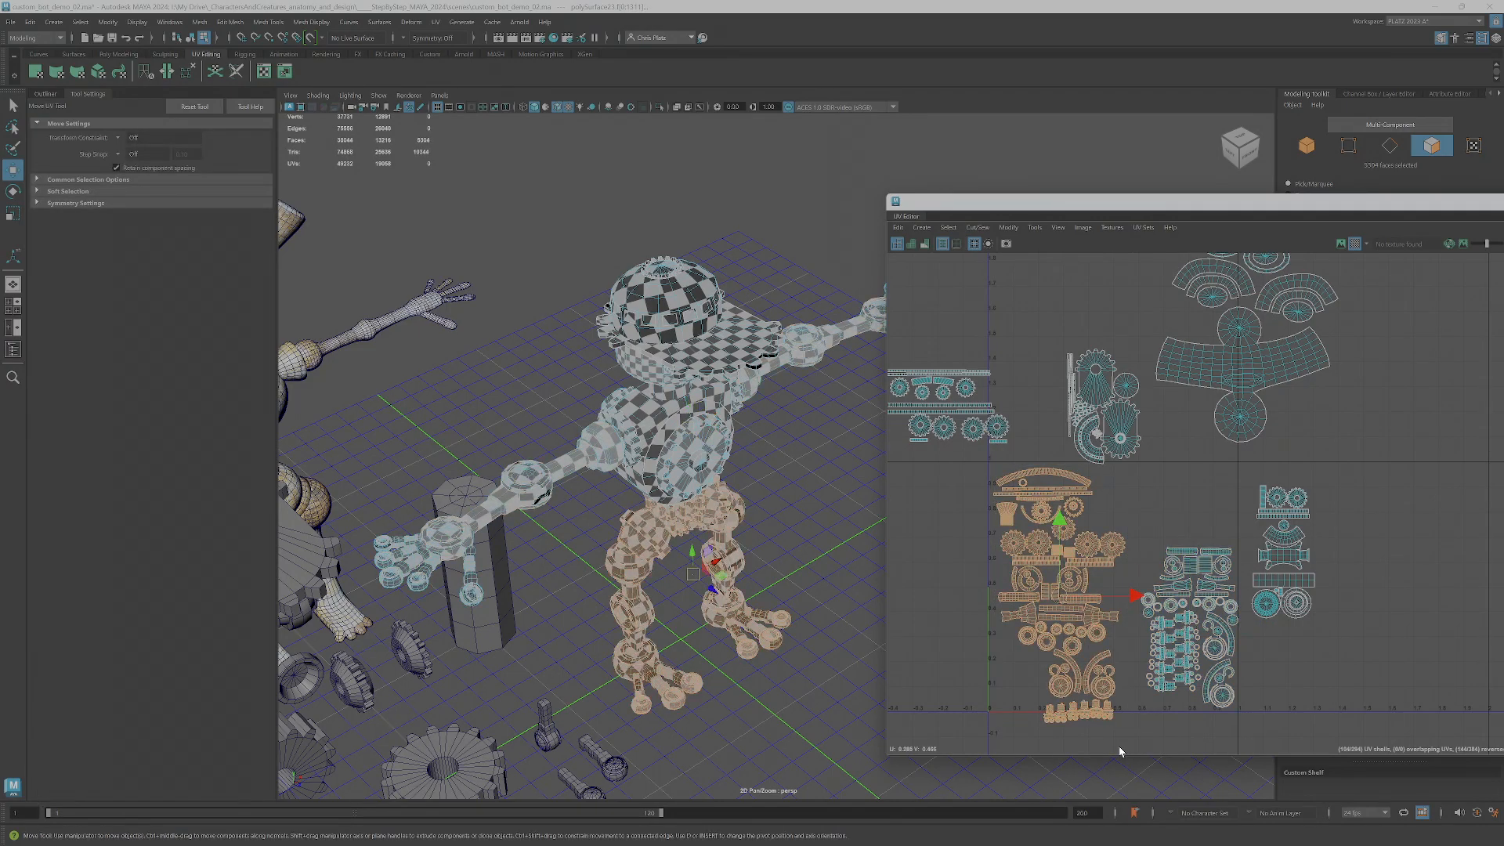
pyautogui.keyDown('alt'); pyautogui.moveTo(726, 581); pyautogui.dragTo(611, 533); pyautogui.keyUp('alt')
pyautogui.keyDown('alt'); pyautogui.moveTo(549, 548); pyautogui.dragTo(590, 577, button='right'); pyautogui.keyUp('alt')
pyautogui.keyDown('alt'); pyautogui.moveTo(703, 574); pyautogui.dragTo(737, 513, button='middle'); pyautogui.keyUp('alt')
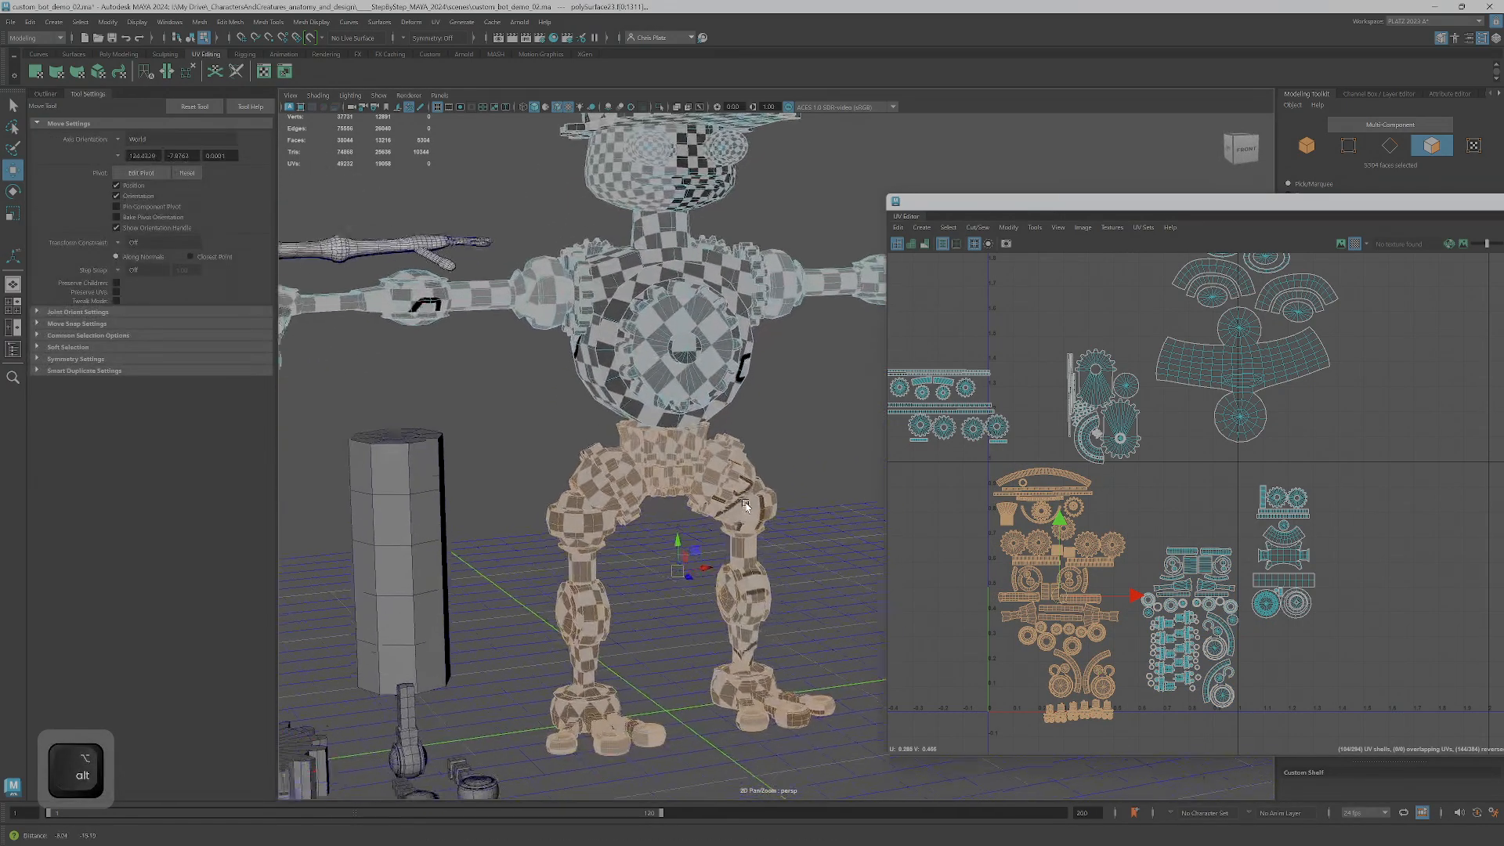
# - Select the pelvis shells, scale them down slightly and move them closer to the leg gear shells below
pyautogui.keyDown('alt'); pyautogui.moveTo(705, 513); pyautogui.dragTo(737, 509, button='right'); pyautogui.keyUp('alt')
pyautogui.keyDown('alt'); pyautogui.moveTo(700, 503); pyautogui.dragTo(678, 506); pyautogui.keyUp('alt')
pyautogui.keyDown('alt'); pyautogui.moveTo(679, 507); pyautogui.dragTo(708, 414, button='middle'); pyautogui.keyUp('alt')
pyautogui.keyDown('alt'); pyautogui.moveTo(709, 414); pyautogui.dragTo(715, 346); pyautogui.keyUp('alt')
pyautogui.click(678, 349)
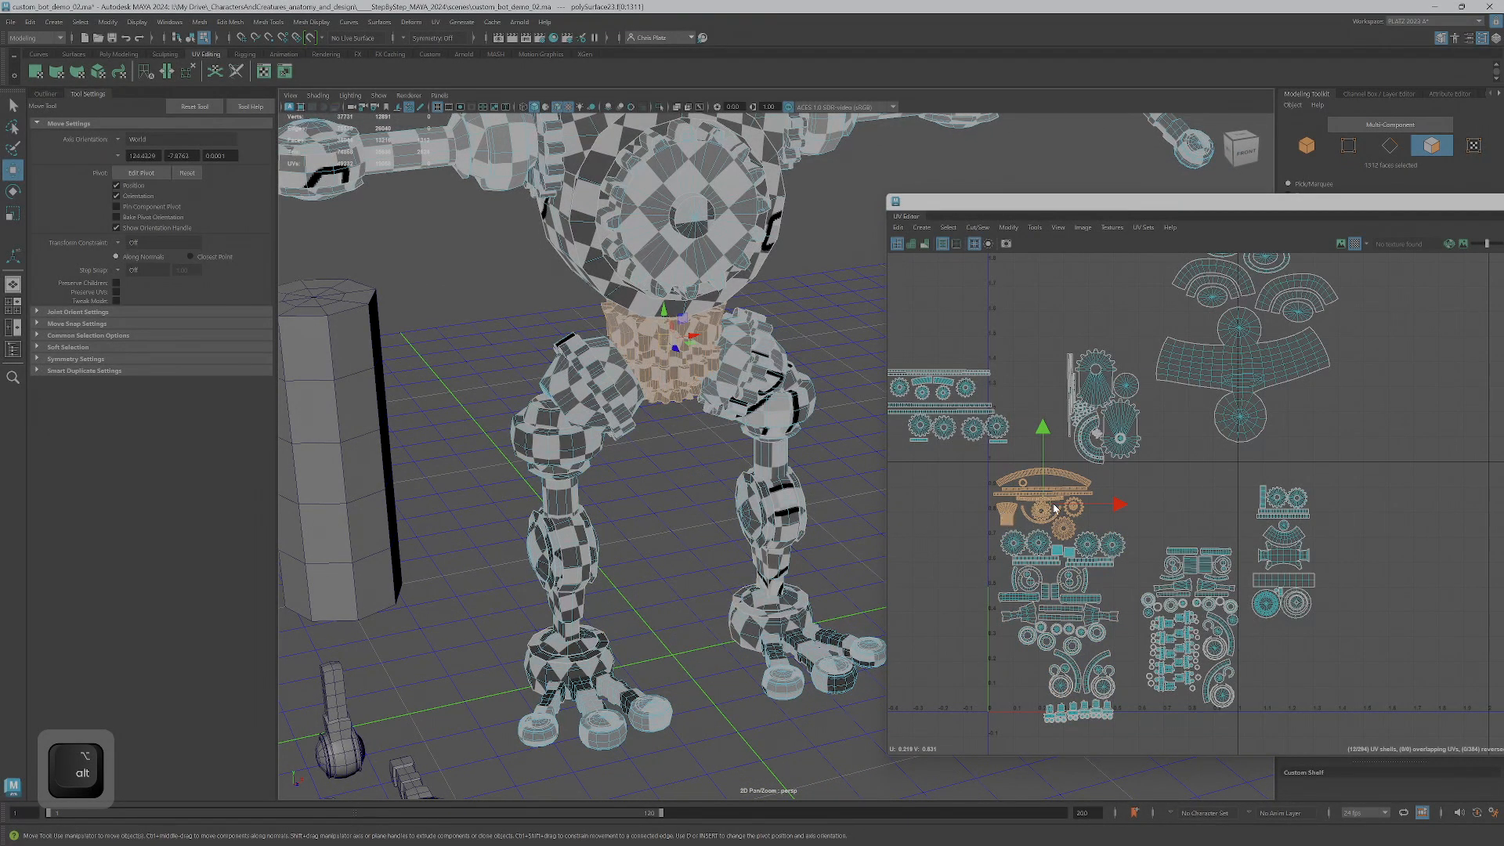
pyautogui.press('r')
pyautogui.scroll(4, 1047, 509)
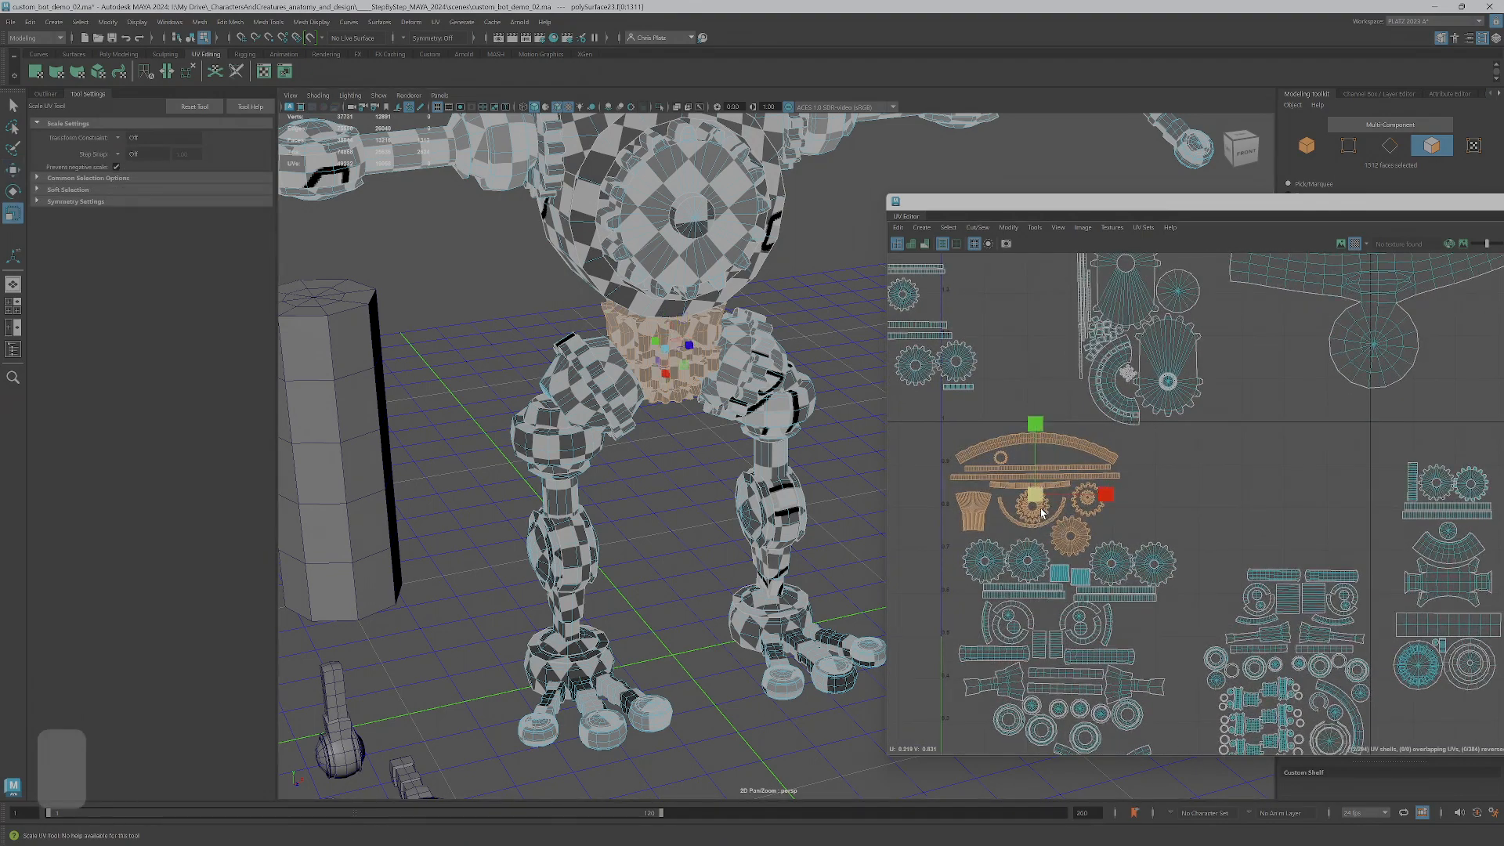
pyautogui.press('r')
pyautogui.moveTo(1036, 499)
pyautogui.mouseDown()
pyautogui.moveTo(1022, 527)
pyautogui.moveTo(1044, 510)
pyautogui.mouseUp()
pyautogui.press('w')
pyautogui.scroll(-2, 1048, 520)
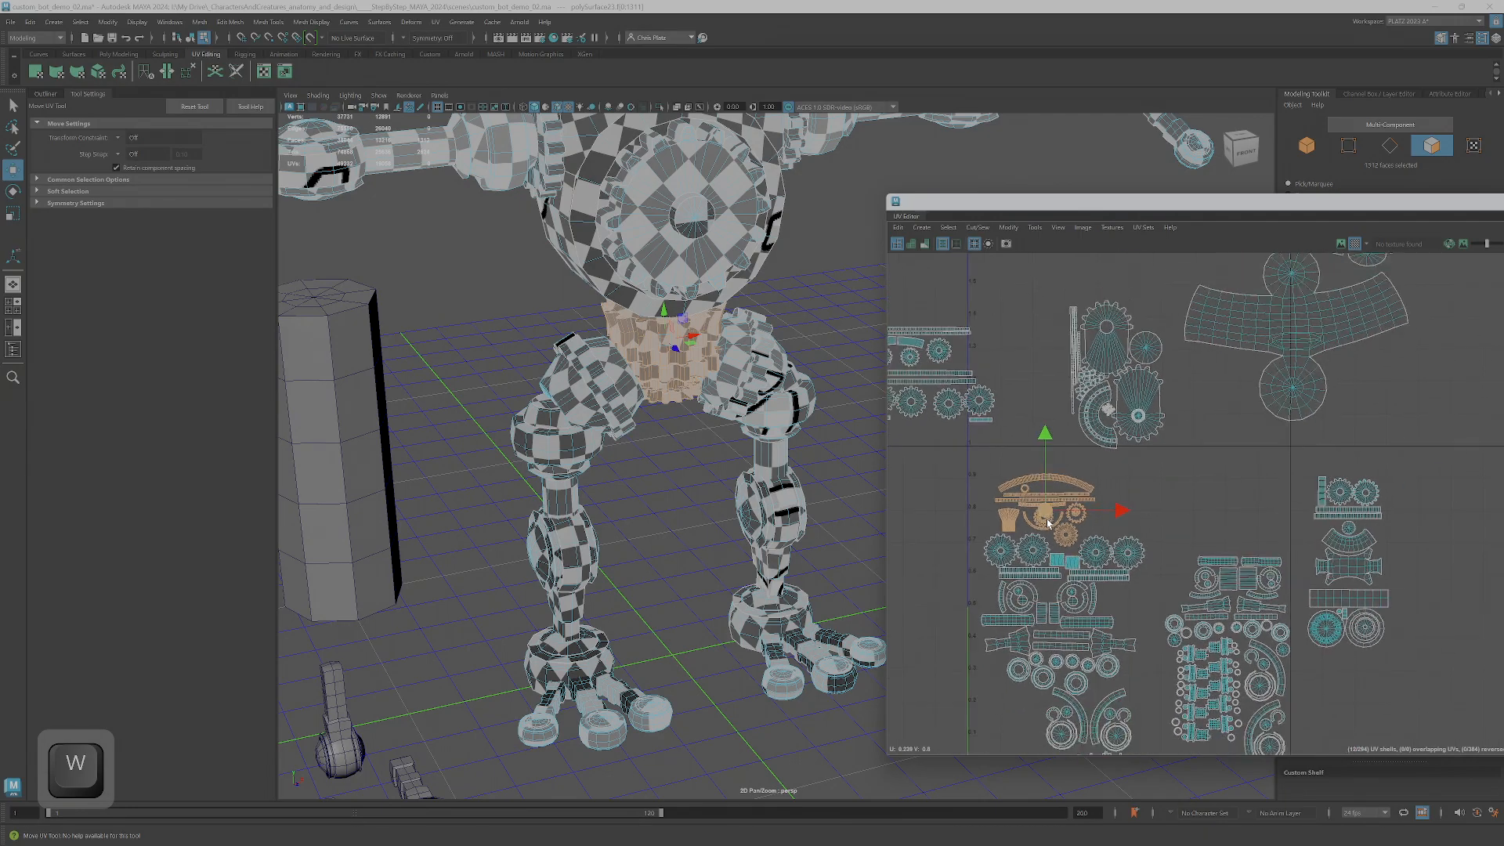
pyautogui.scroll(2, 1030, 489)
pyautogui.scroll(-2, 1048, 527)
pyautogui.keyDown('alt'); pyautogui.moveTo(1093, 618); pyautogui.dragTo(1070, 507, button='middle'); pyautogui.keyUp('alt')
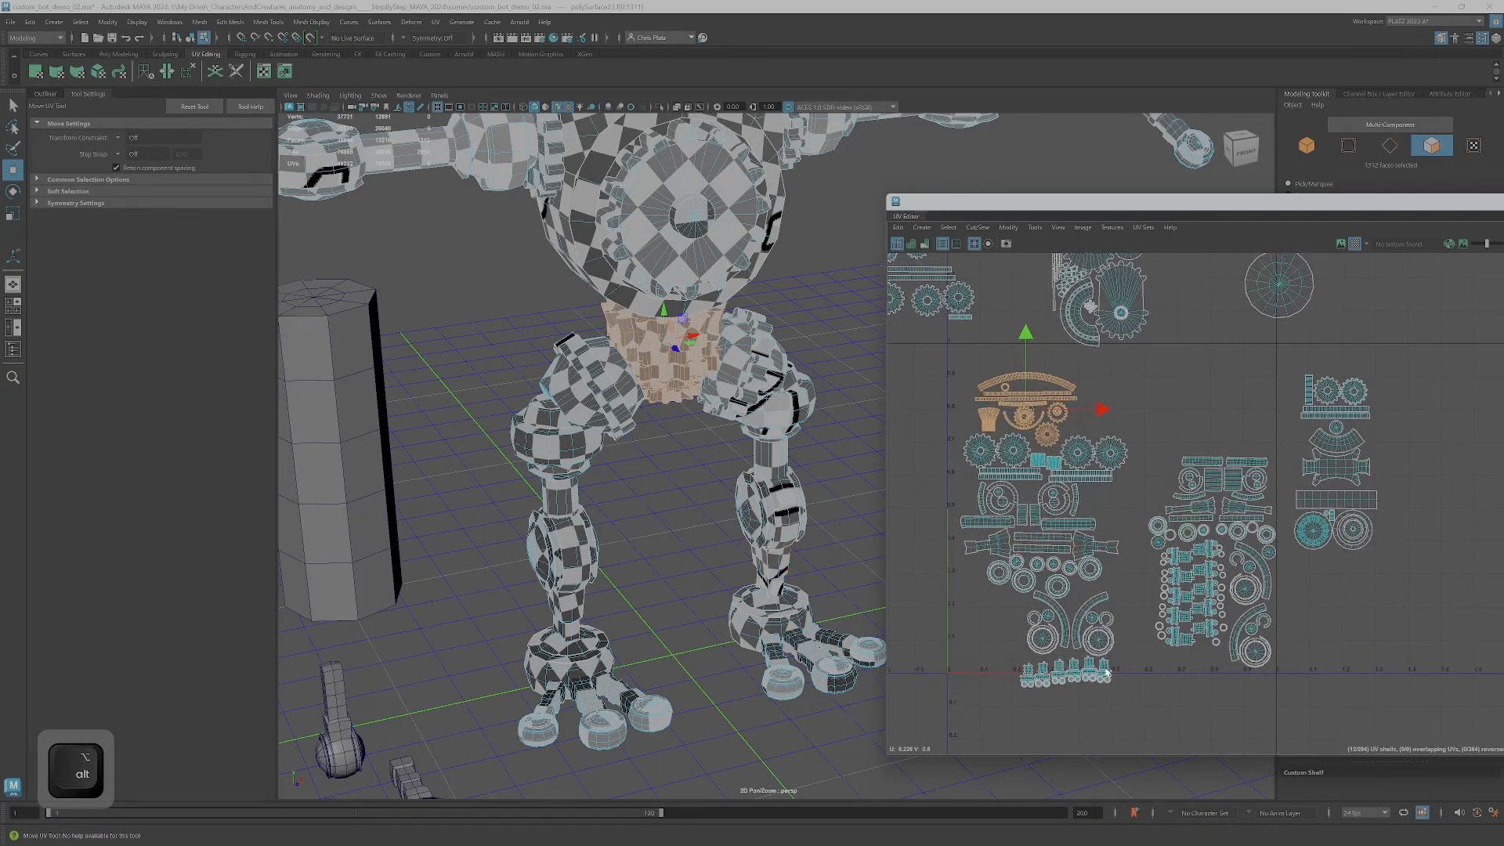
pyautogui.scroll(-2, 1160, 522)
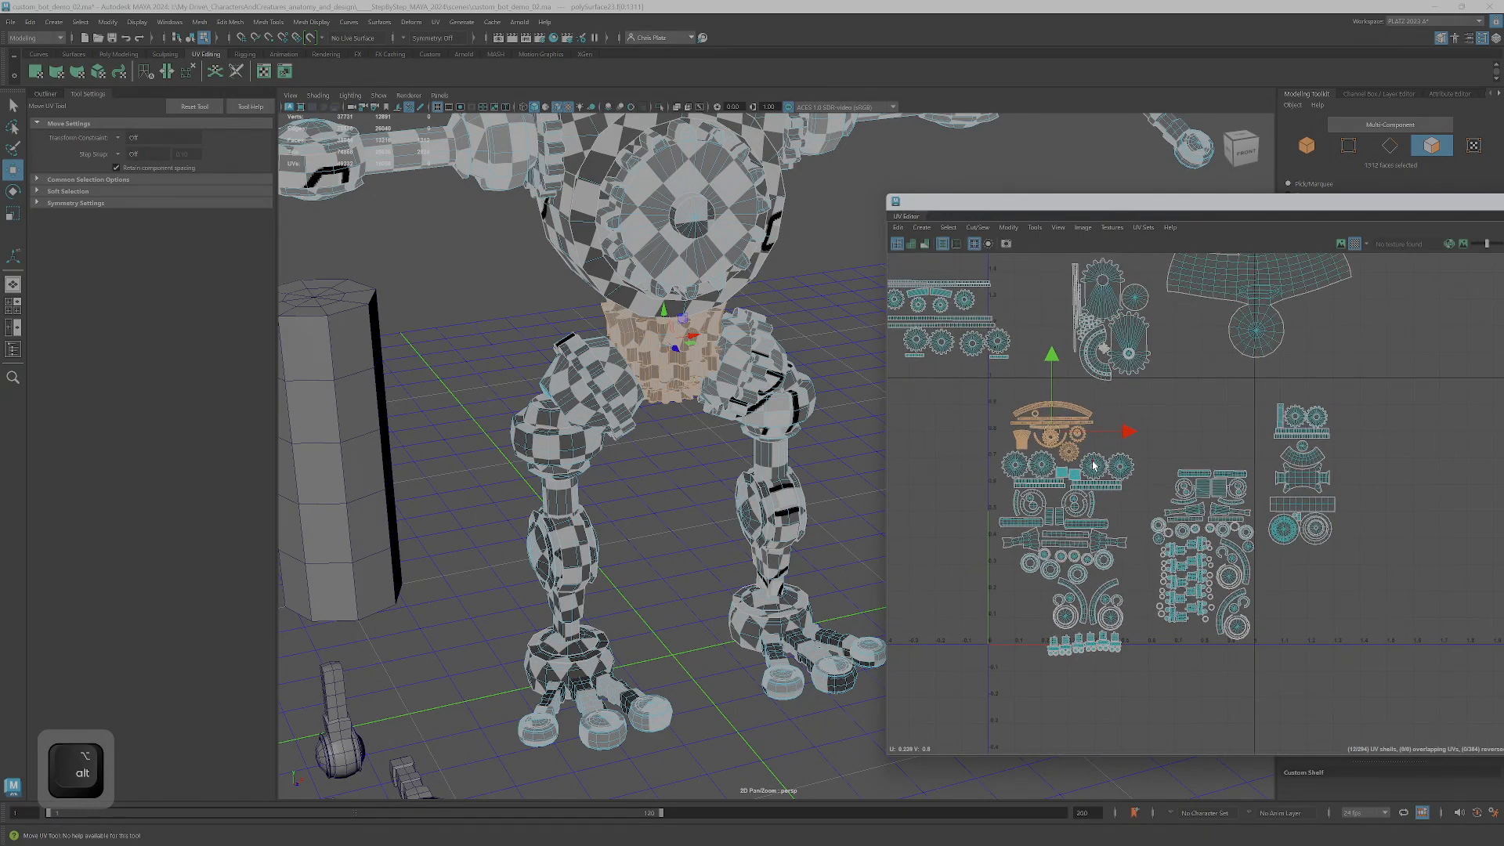
# - Examine how the pelvis, leg, arm, torso and hat shell clusters sit relative to the UV tile's borders
pyautogui.scroll(-2, 1095, 474)
pyautogui.keyDown('alt'); pyautogui.moveTo(1146, 545); pyautogui.dragTo(1171, 639, button='middle'); pyautogui.keyUp('alt')
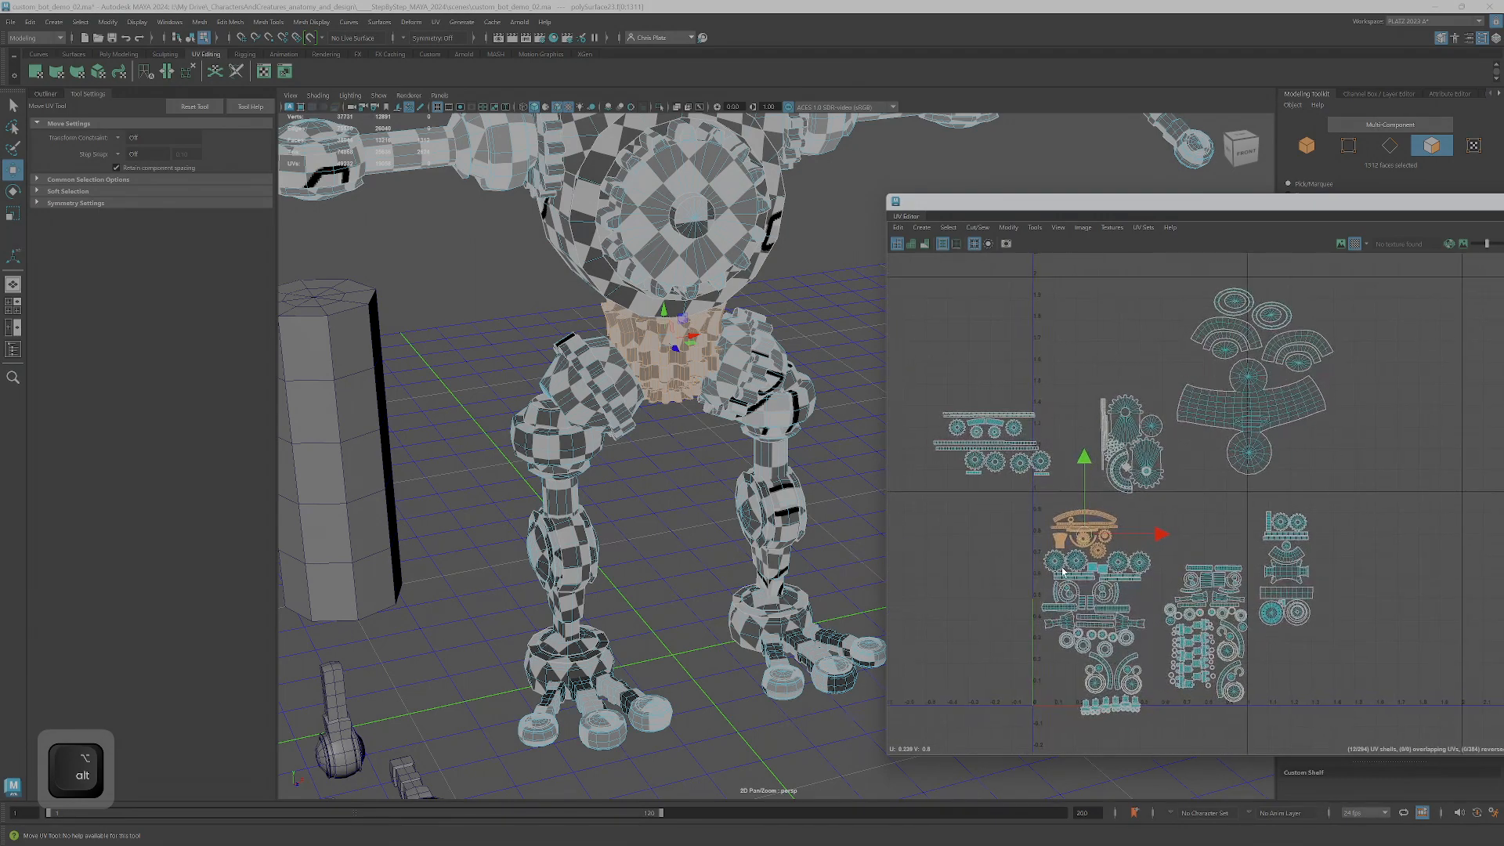
pyautogui.keyDown('alt'); pyautogui.moveTo(1079, 621); pyautogui.dragTo(1067, 440, button='middle'); pyautogui.keyUp('alt')
pyautogui.scroll(3, 1073, 445)
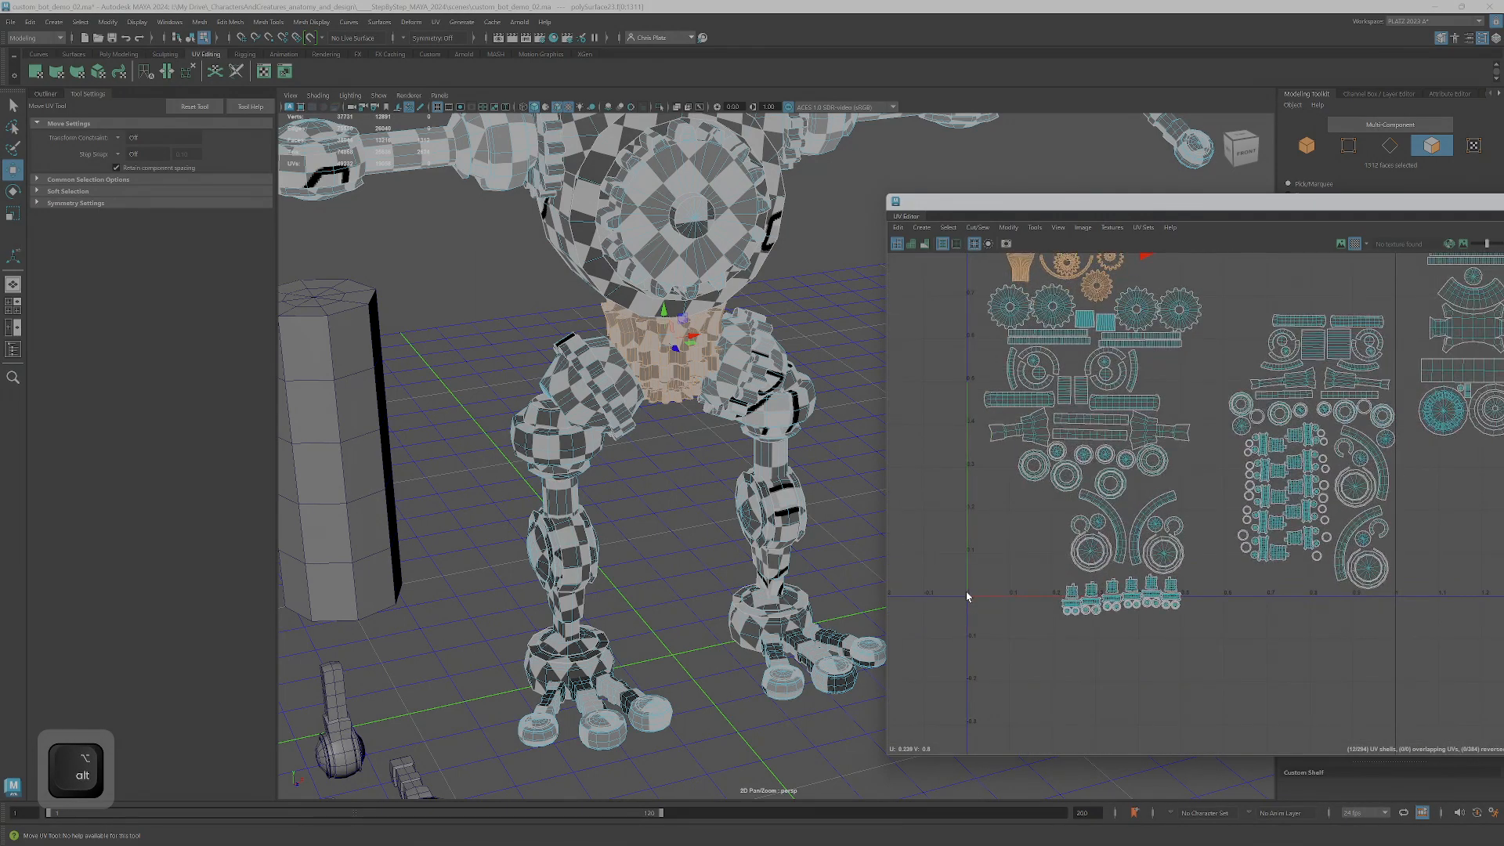
pyautogui.keyDown('alt'); pyautogui.moveTo(1206, 615); pyautogui.dragTo(1222, 667, button='middle'); pyautogui.keyUp('alt')
pyautogui.scroll(-2, 1222, 667)
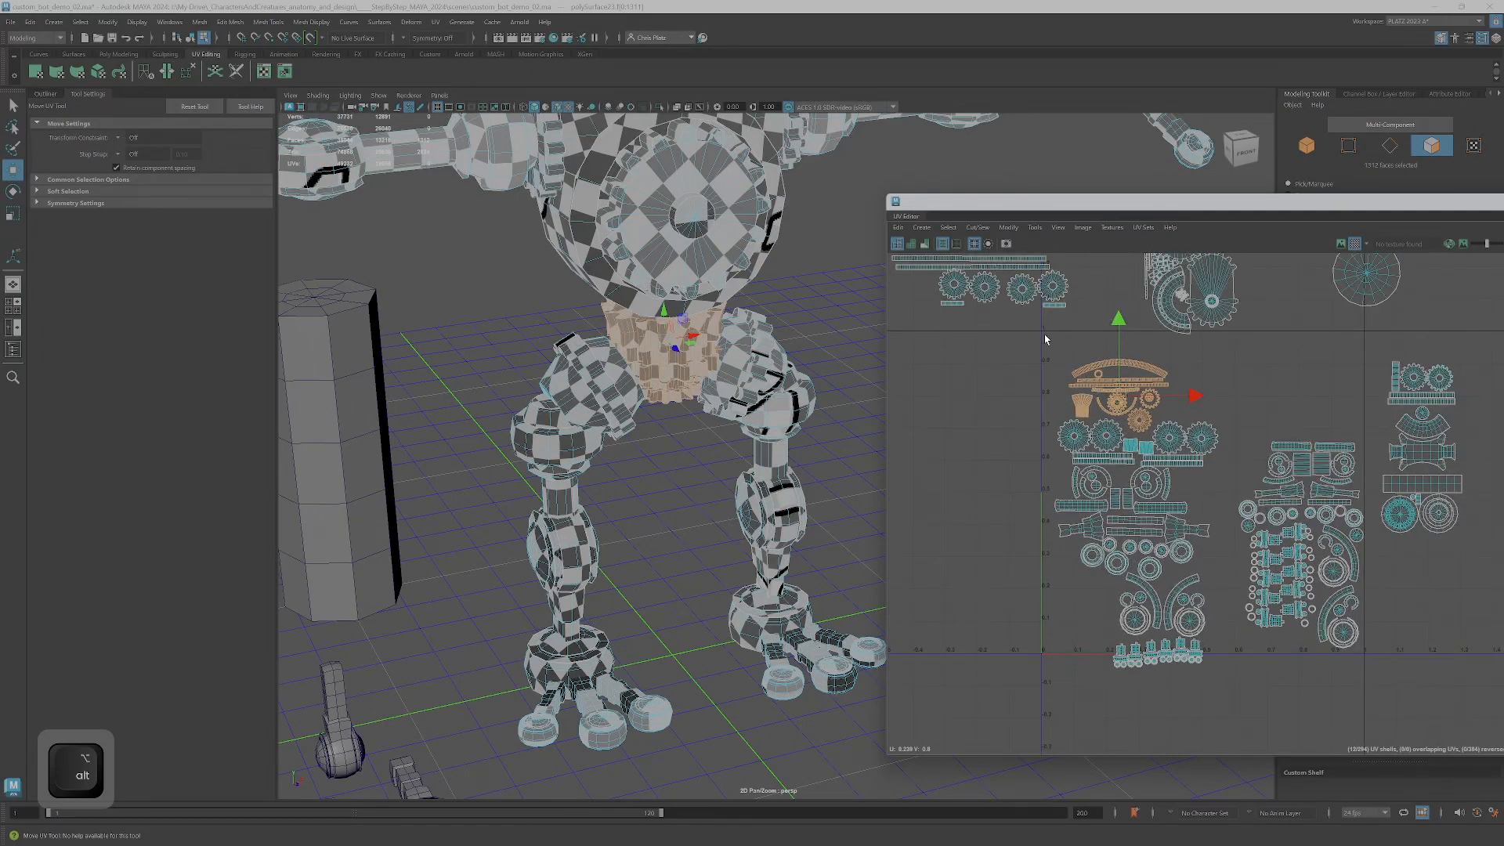
pyautogui.scroll(2, 1161, 648)
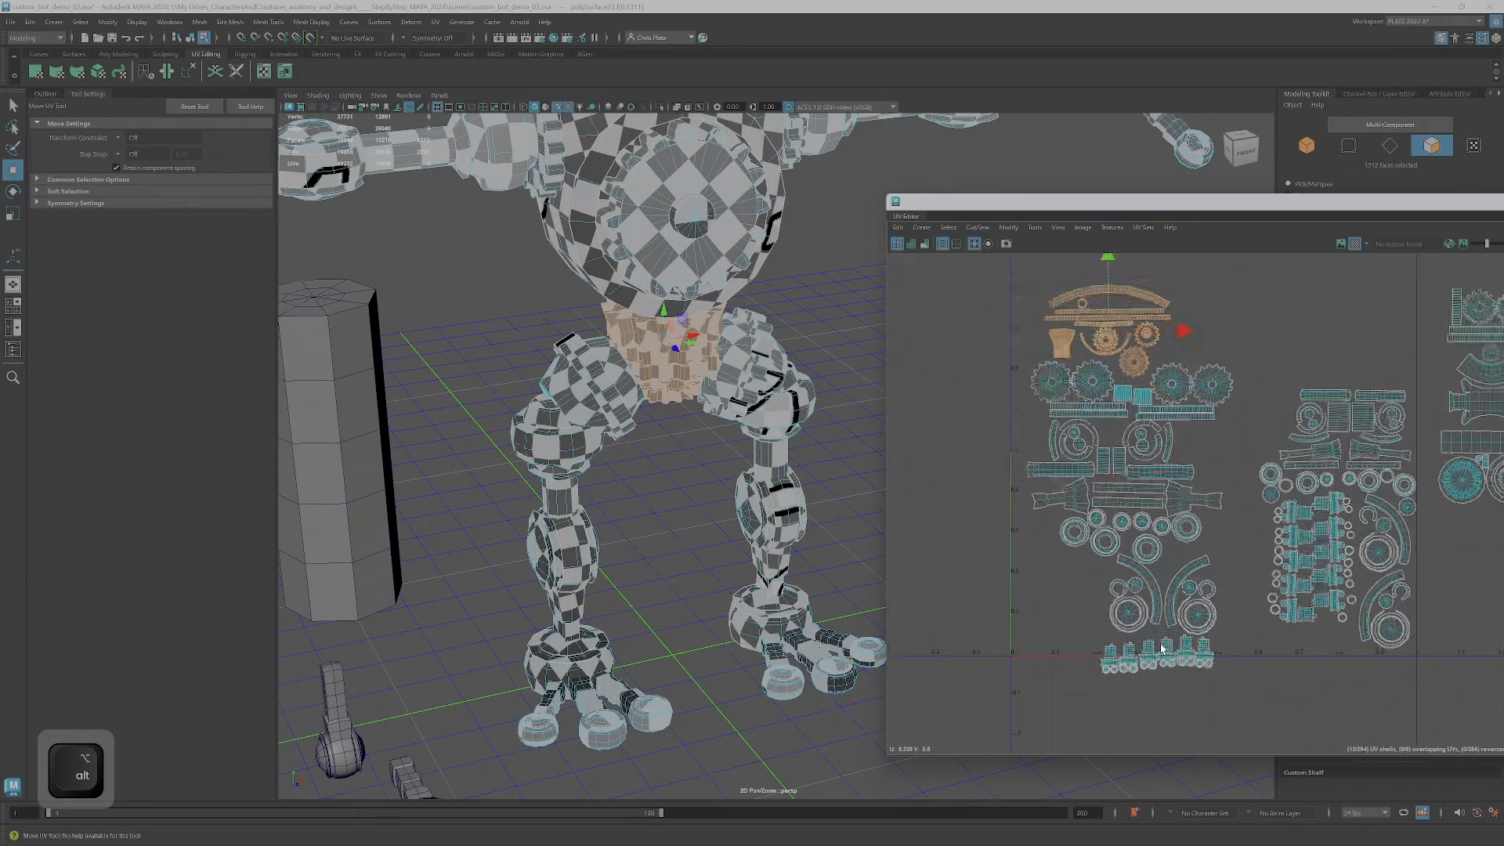
pyautogui.keyDown('alt'); pyautogui.moveTo(1157, 647); pyautogui.dragTo(1073, 710, button='middle'); pyautogui.keyUp('alt')
pyautogui.scroll(-2, 1215, 477)
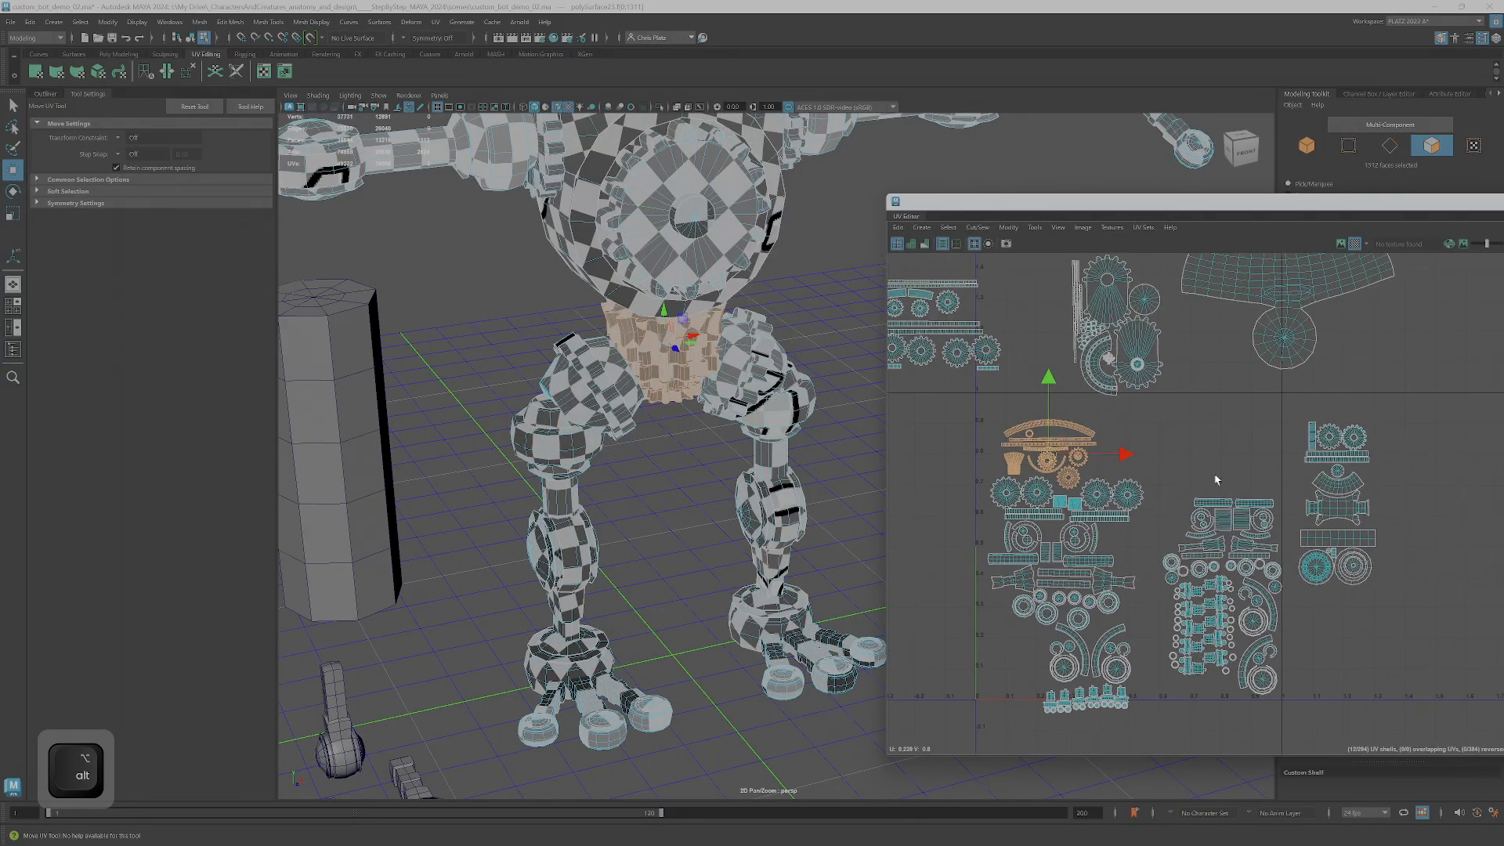
pyautogui.keyDown('alt'); pyautogui.moveTo(1215, 476); pyautogui.dragTo(1198, 523, button='middle'); pyautogui.keyUp('alt')
pyautogui.scroll(-1, 1234, 429)
pyautogui.keyDown('alt'); pyautogui.moveTo(1236, 430); pyautogui.dragTo(1339, 351, button='middle'); pyautogui.keyUp('alt')
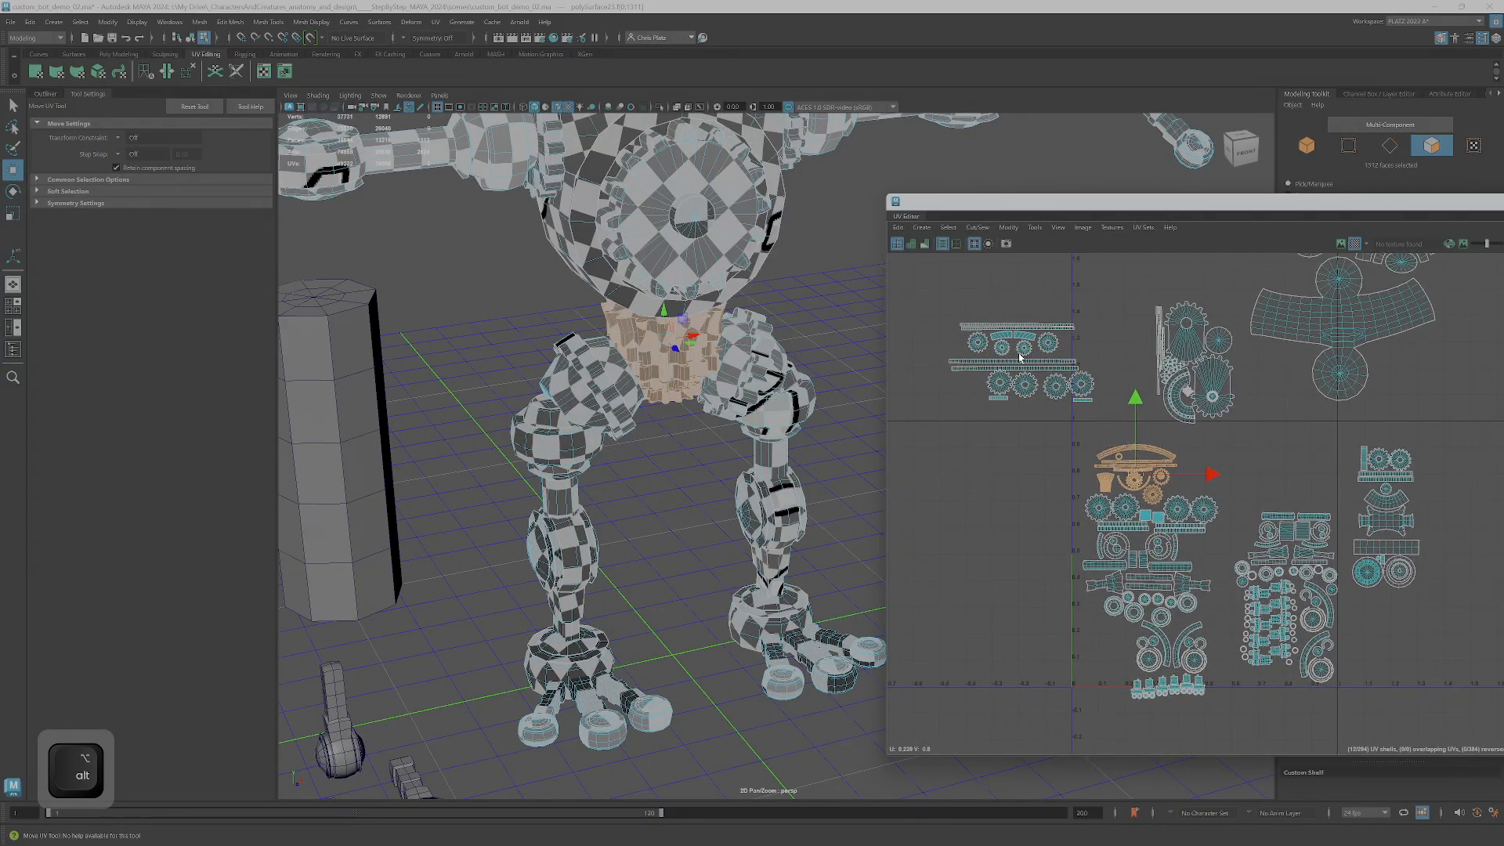
# - Inspect the checker pattern on the robot from the hat and torso down to the feet
pyautogui.keyDown('alt'); pyautogui.moveTo(769, 278); pyautogui.dragTo(860, 552, button='middle'); pyautogui.keyUp('alt')
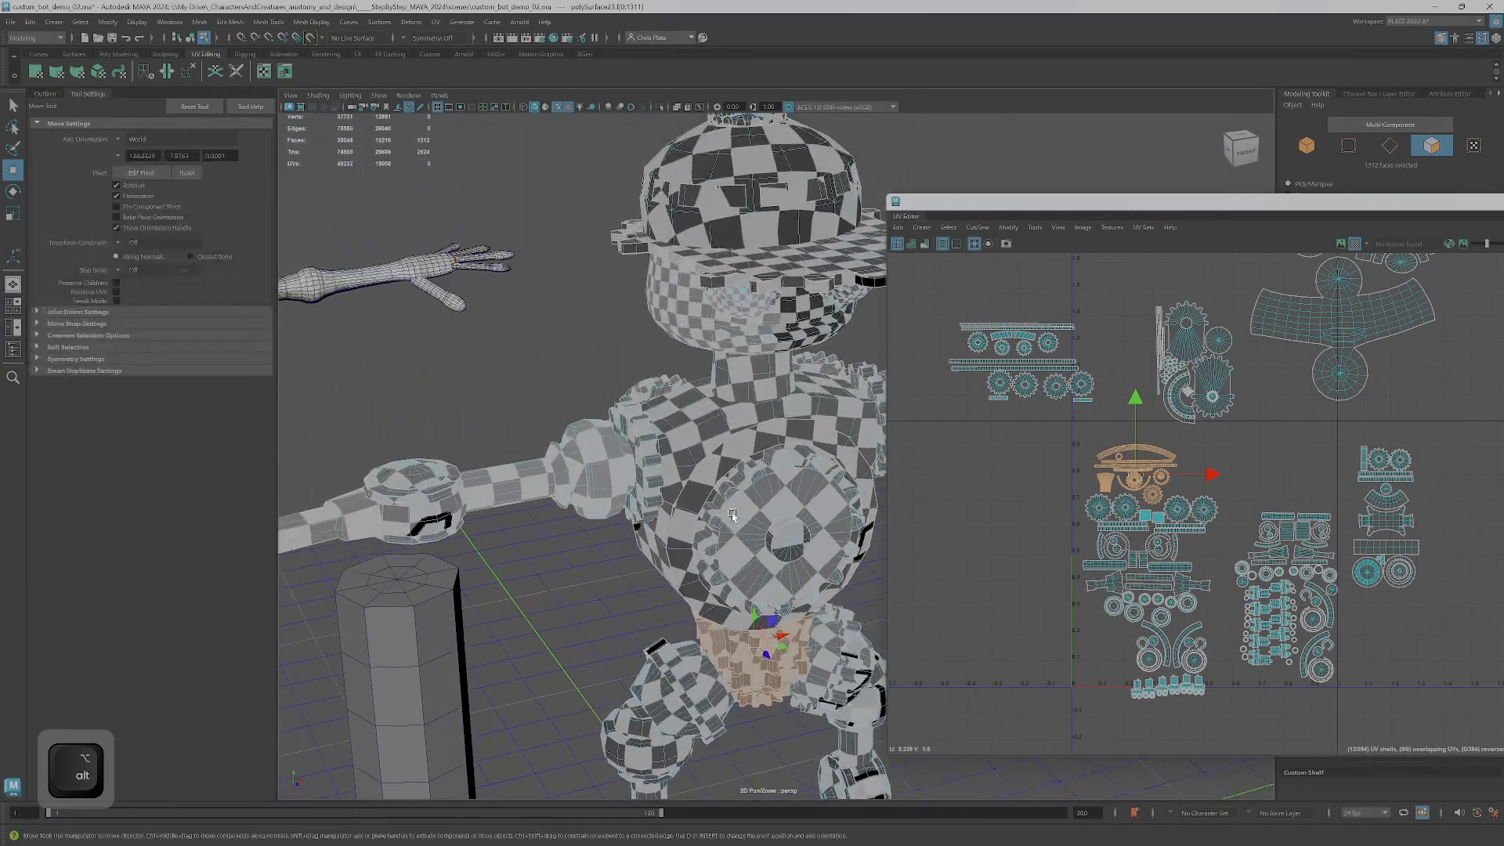
pyautogui.keyDown('alt'); pyautogui.moveTo(697, 541); pyautogui.dragTo(730, 502); pyautogui.keyUp('alt')
pyautogui.keyDown('alt'); pyautogui.moveTo(730, 501); pyautogui.dragTo(682, 509, button='right'); pyautogui.keyUp('alt')
pyautogui.keyDown('alt'); pyautogui.moveTo(729, 540); pyautogui.dragTo(684, 450, button='middle'); pyautogui.keyUp('alt')
pyautogui.keyDown('alt'); pyautogui.moveTo(689, 446); pyautogui.dragTo(787, 476); pyautogui.keyUp('alt')
pyautogui.keyDown('alt'); pyautogui.moveTo(787, 476); pyautogui.dragTo(713, 454, button='middle'); pyautogui.keyUp('alt')
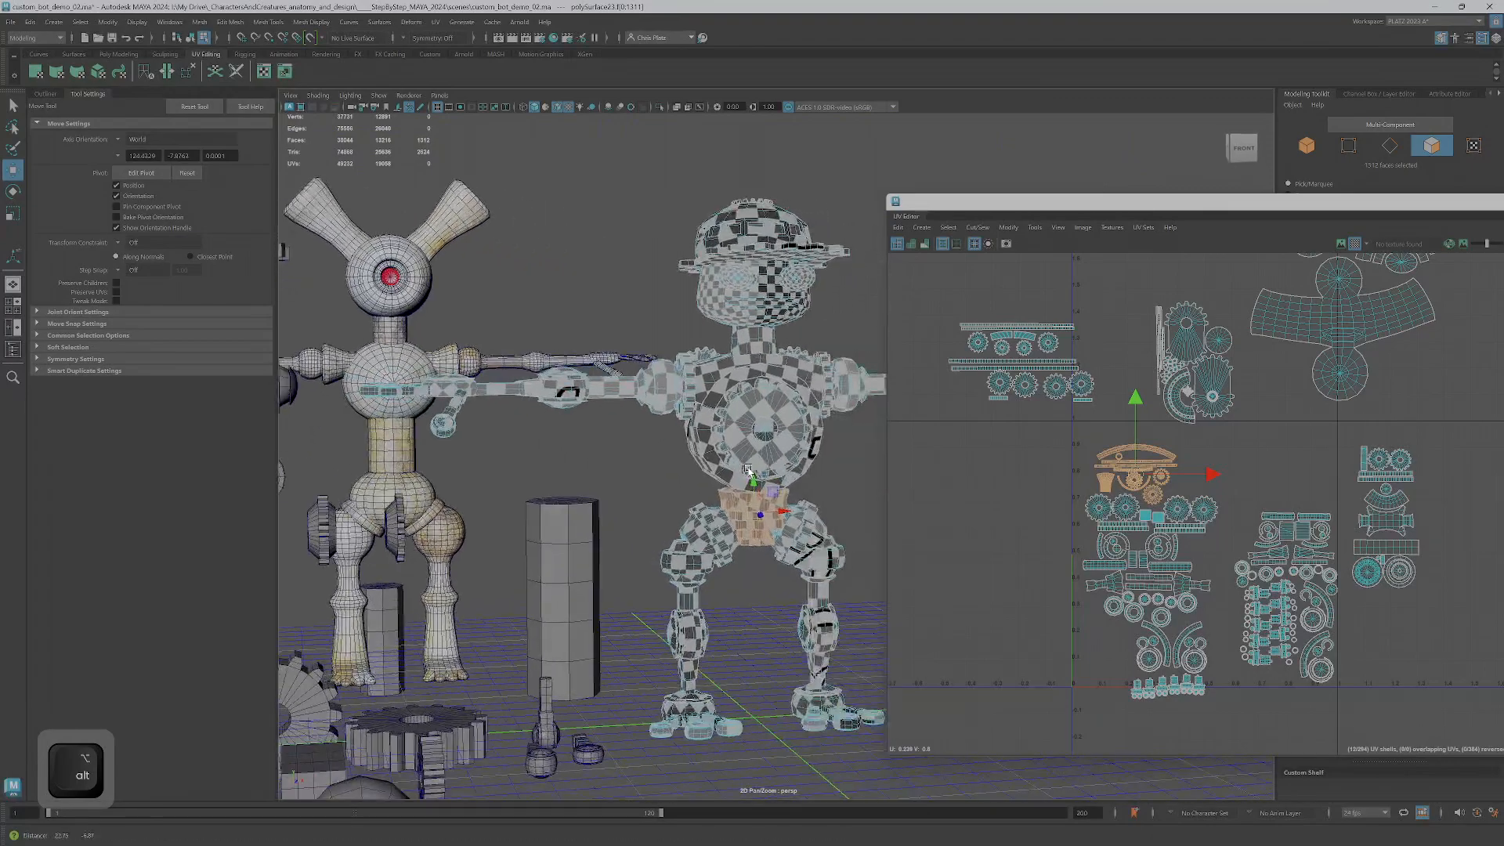